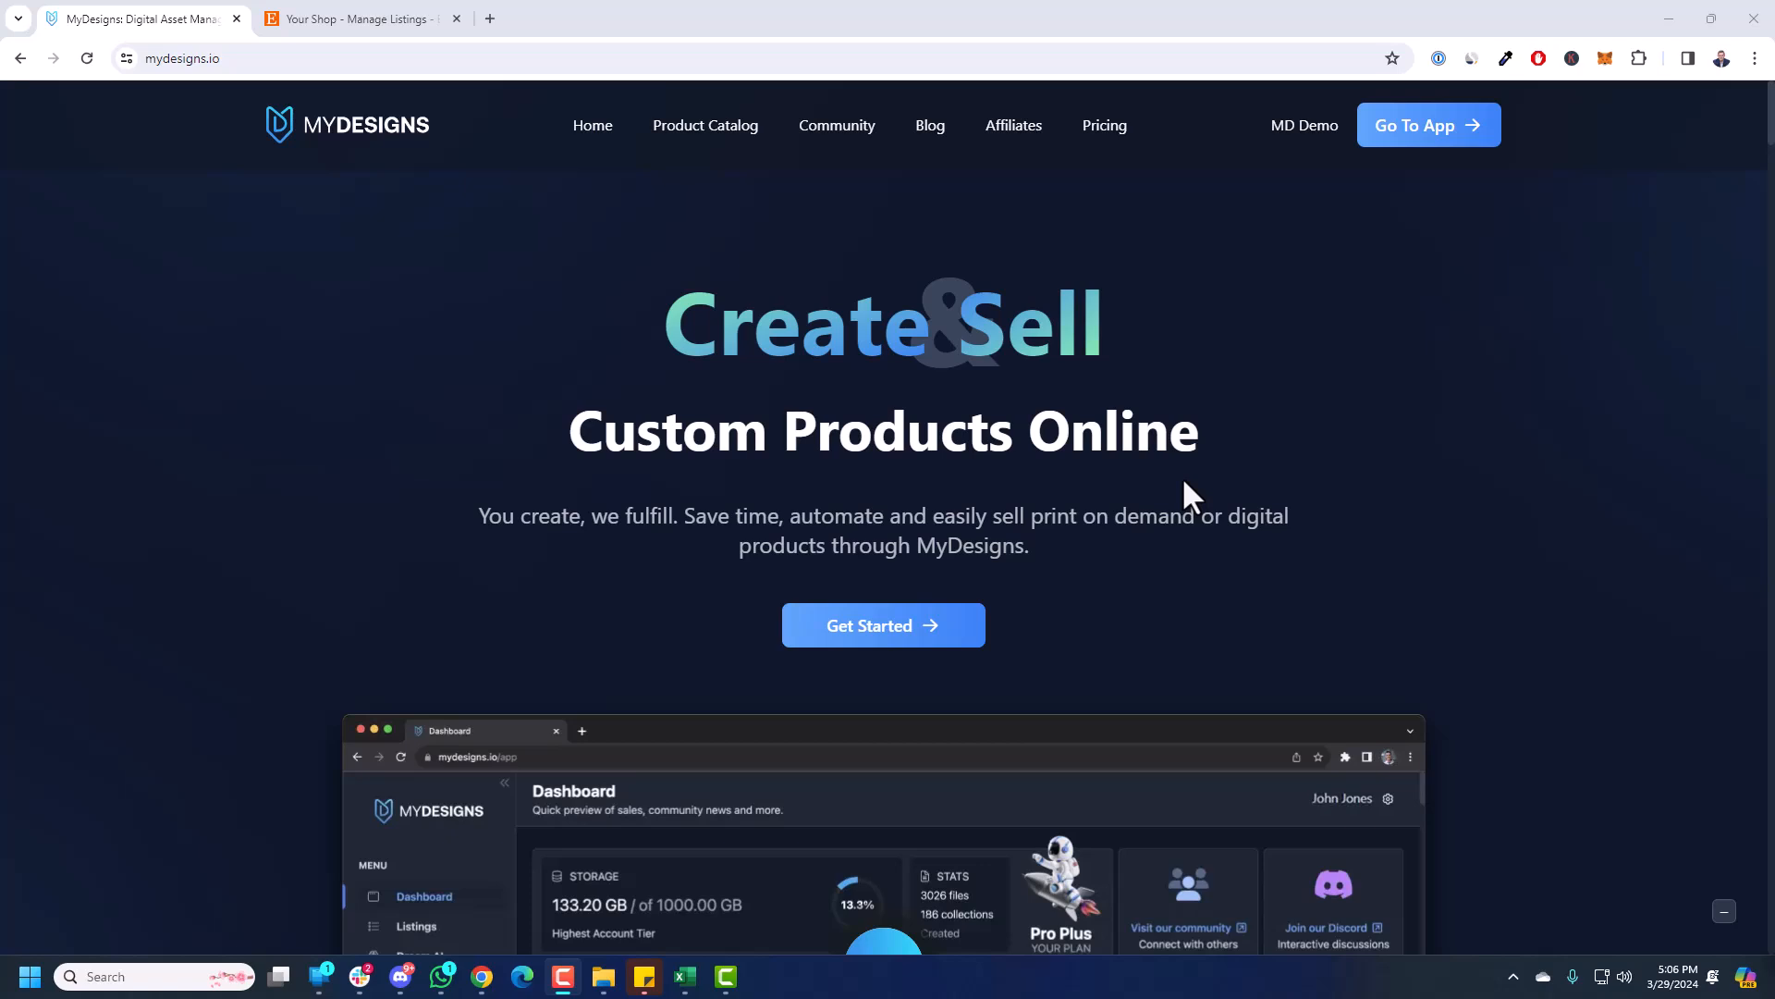
- View the MyDesigns pricing plans, enter the app and open the Shops settings
left_click(1107, 130)
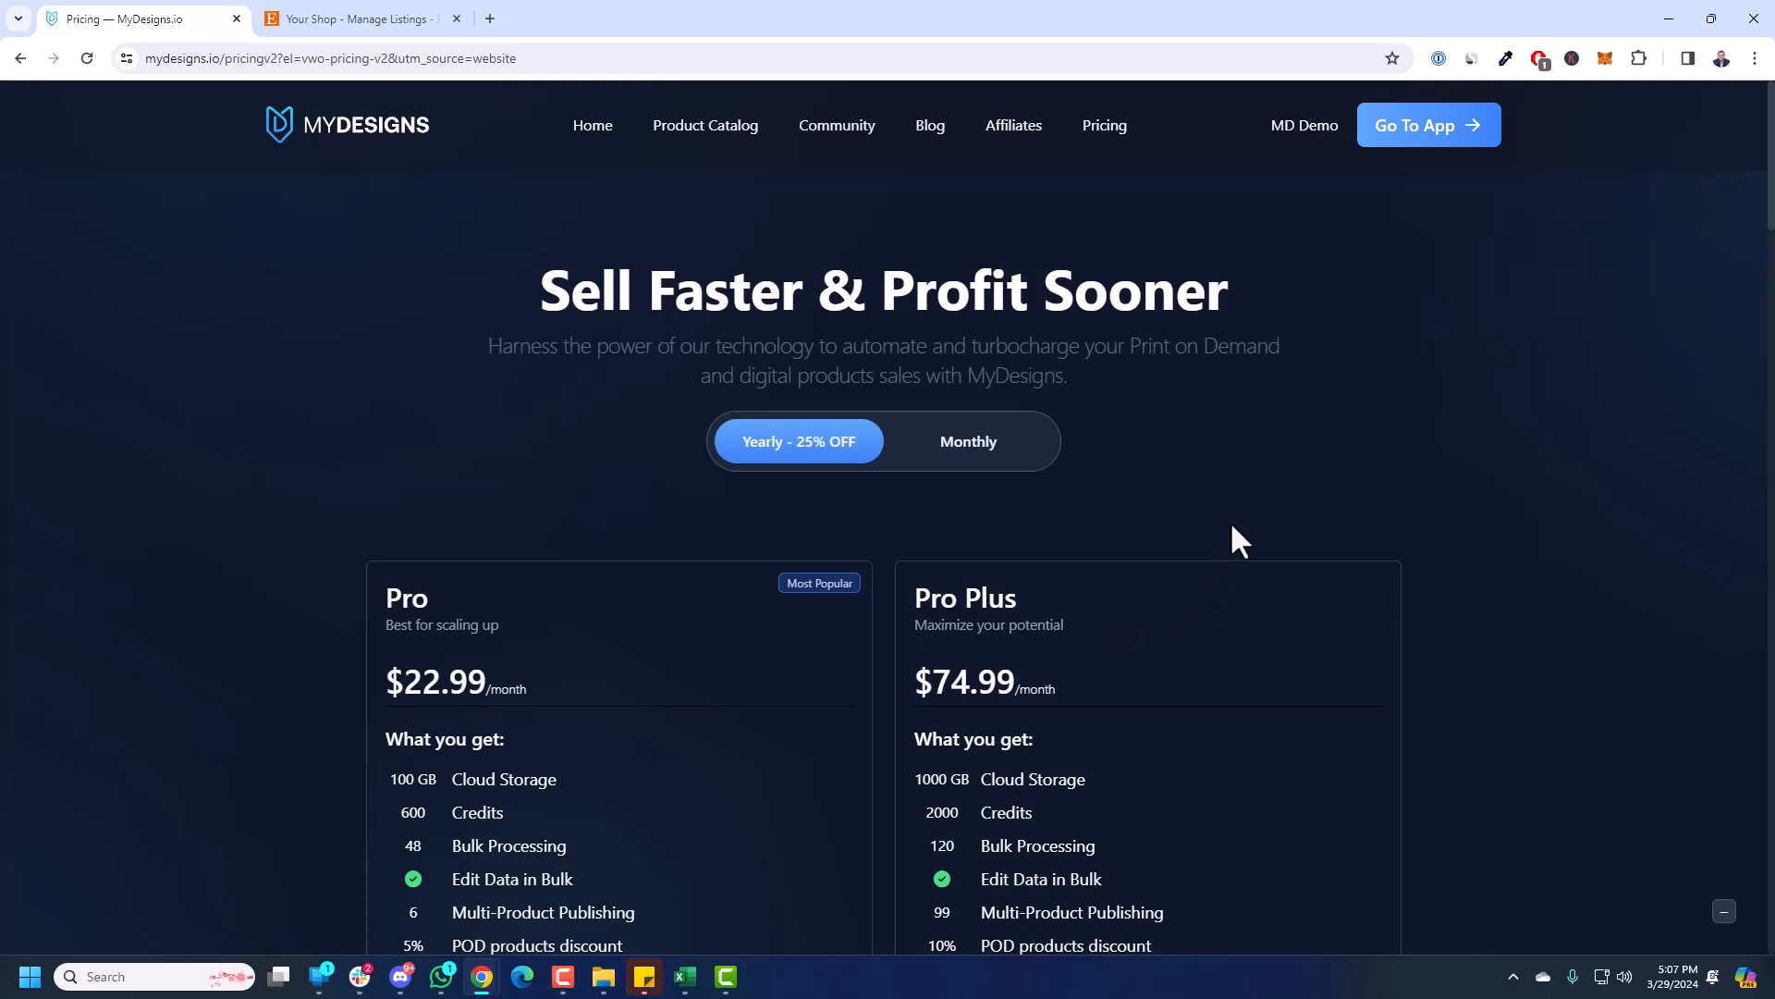
left_click(1412, 138)
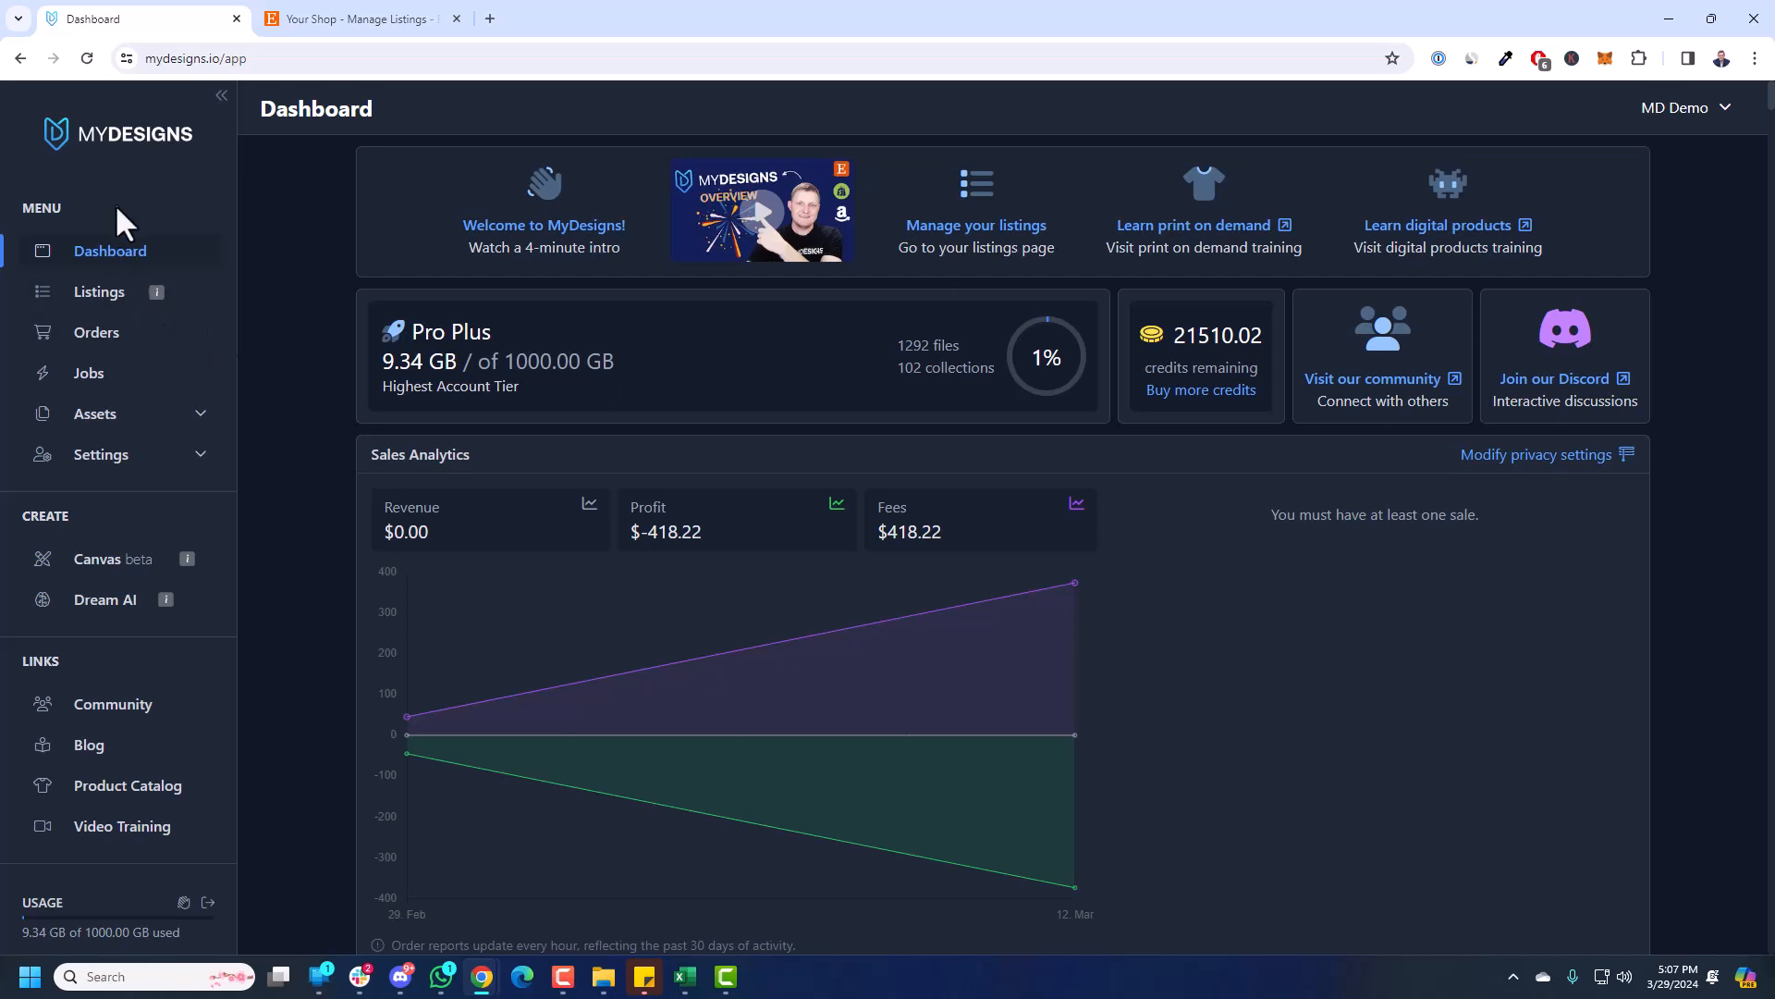
left_click(103, 314)
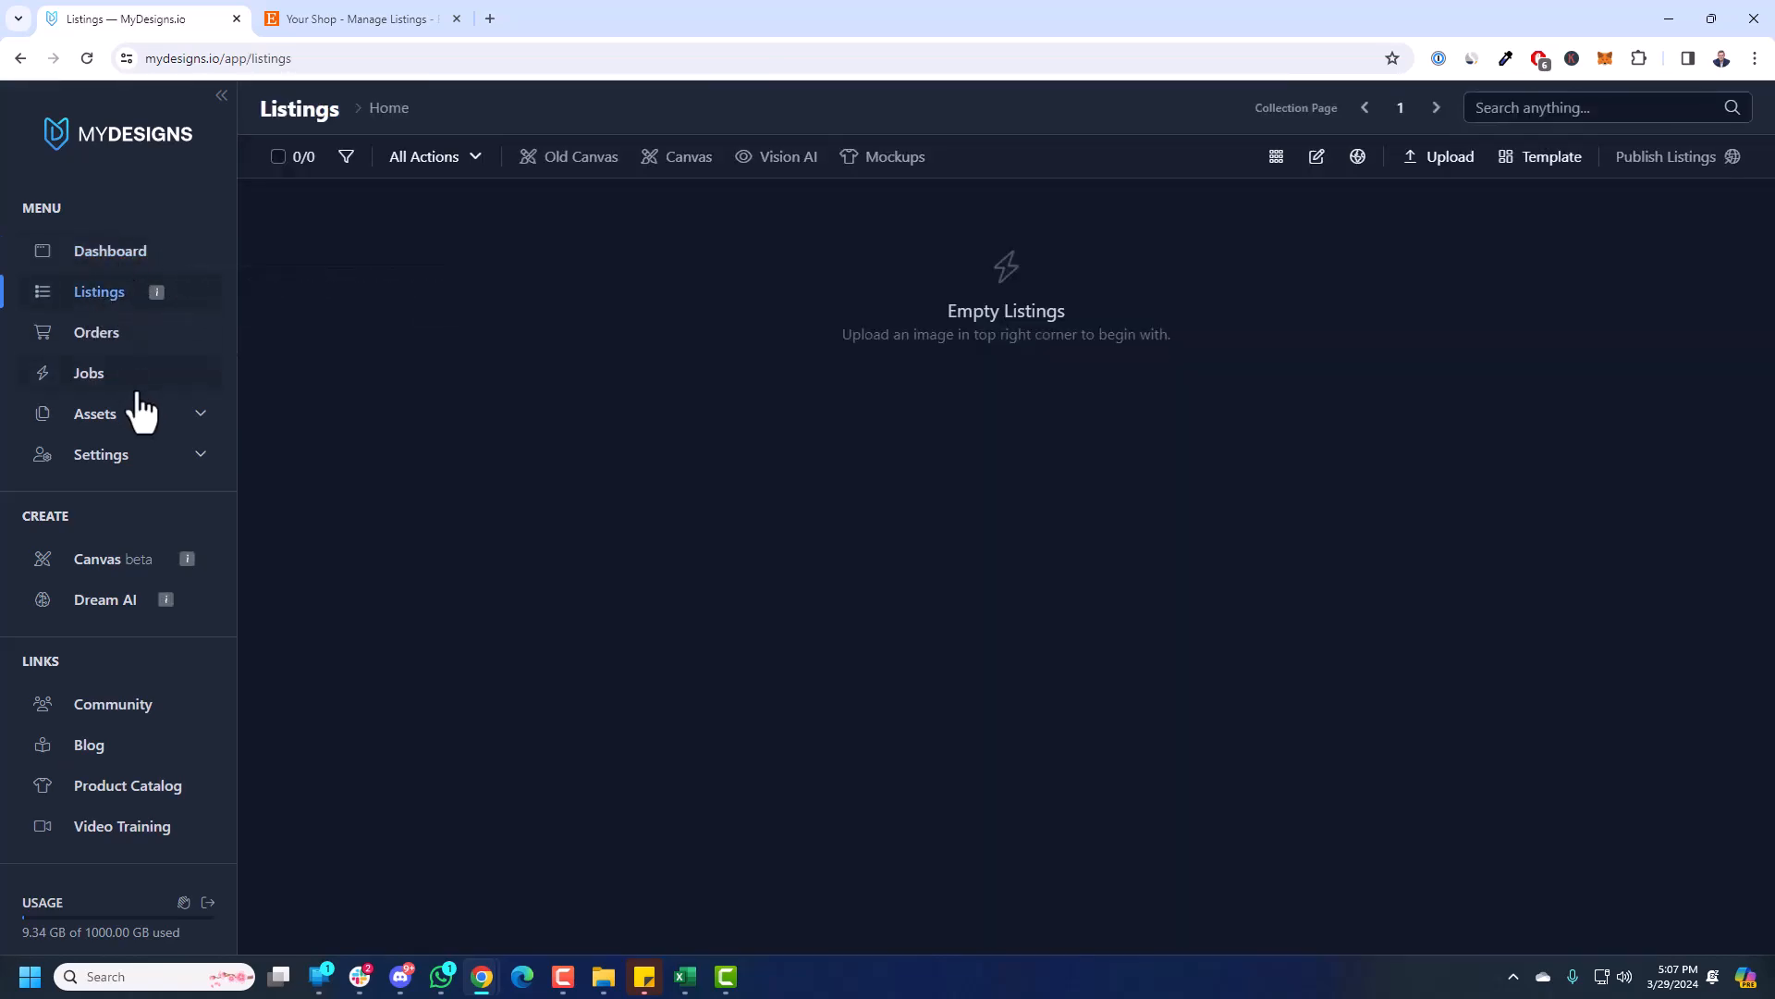
left_click(131, 460)
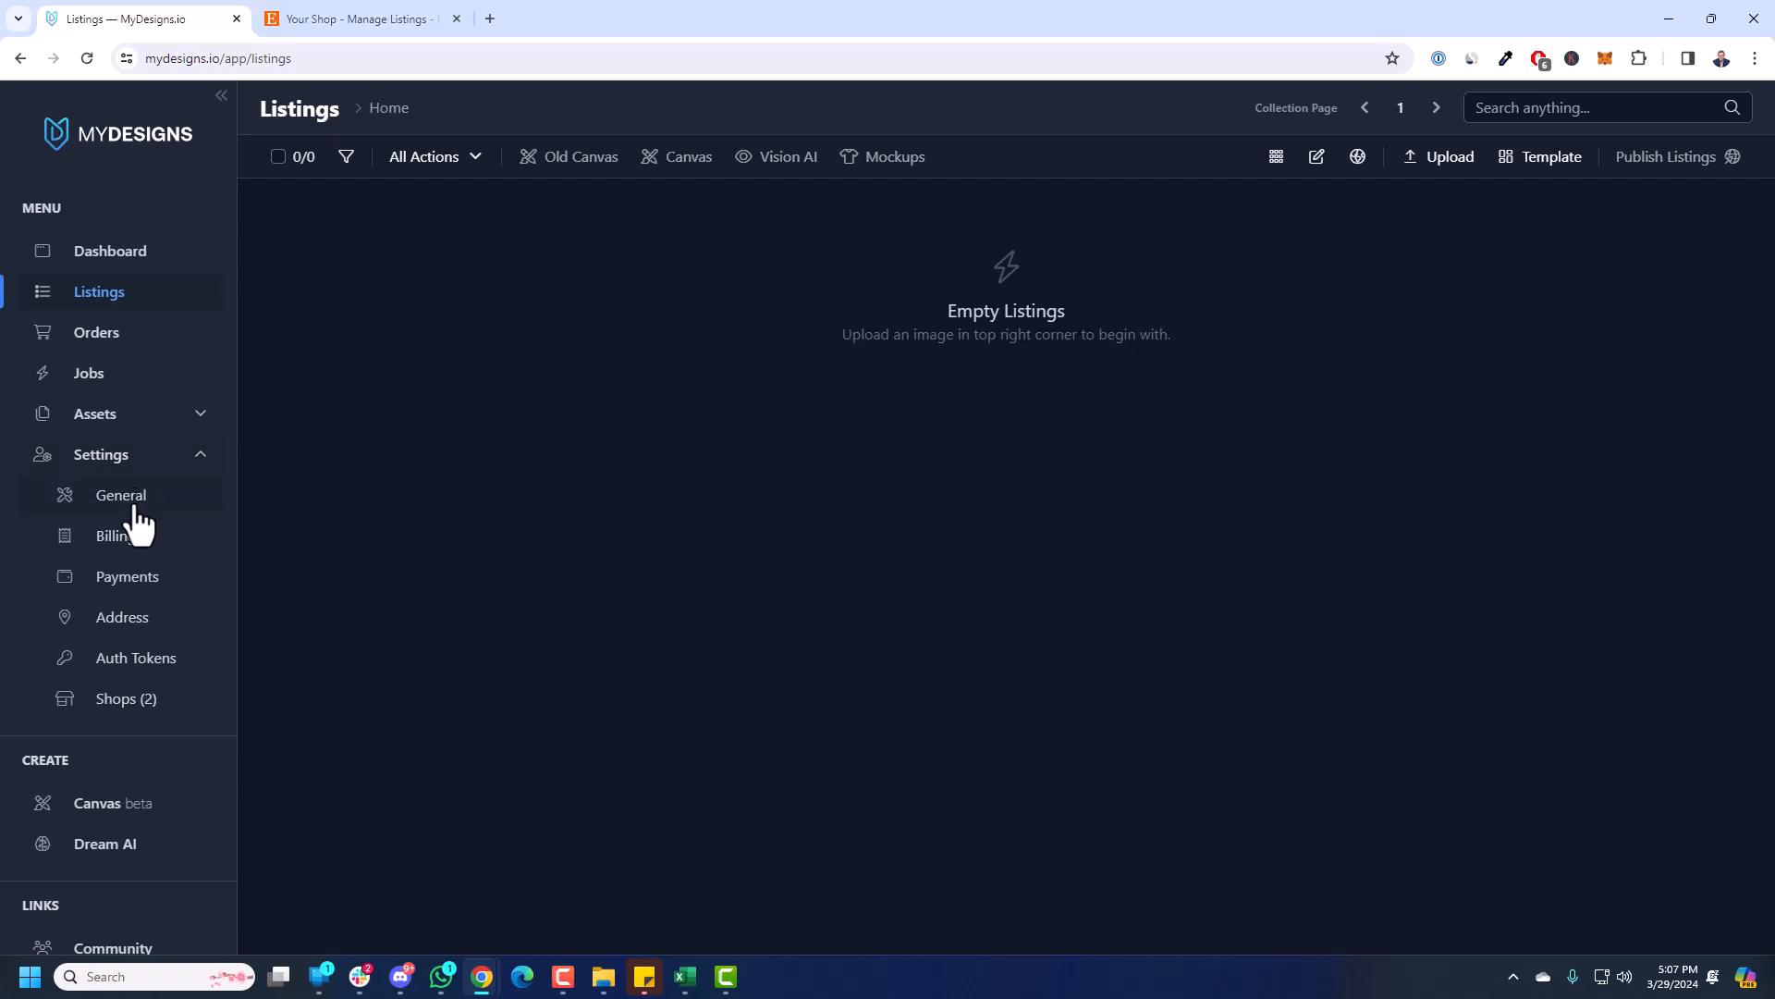
left_click(115, 729)
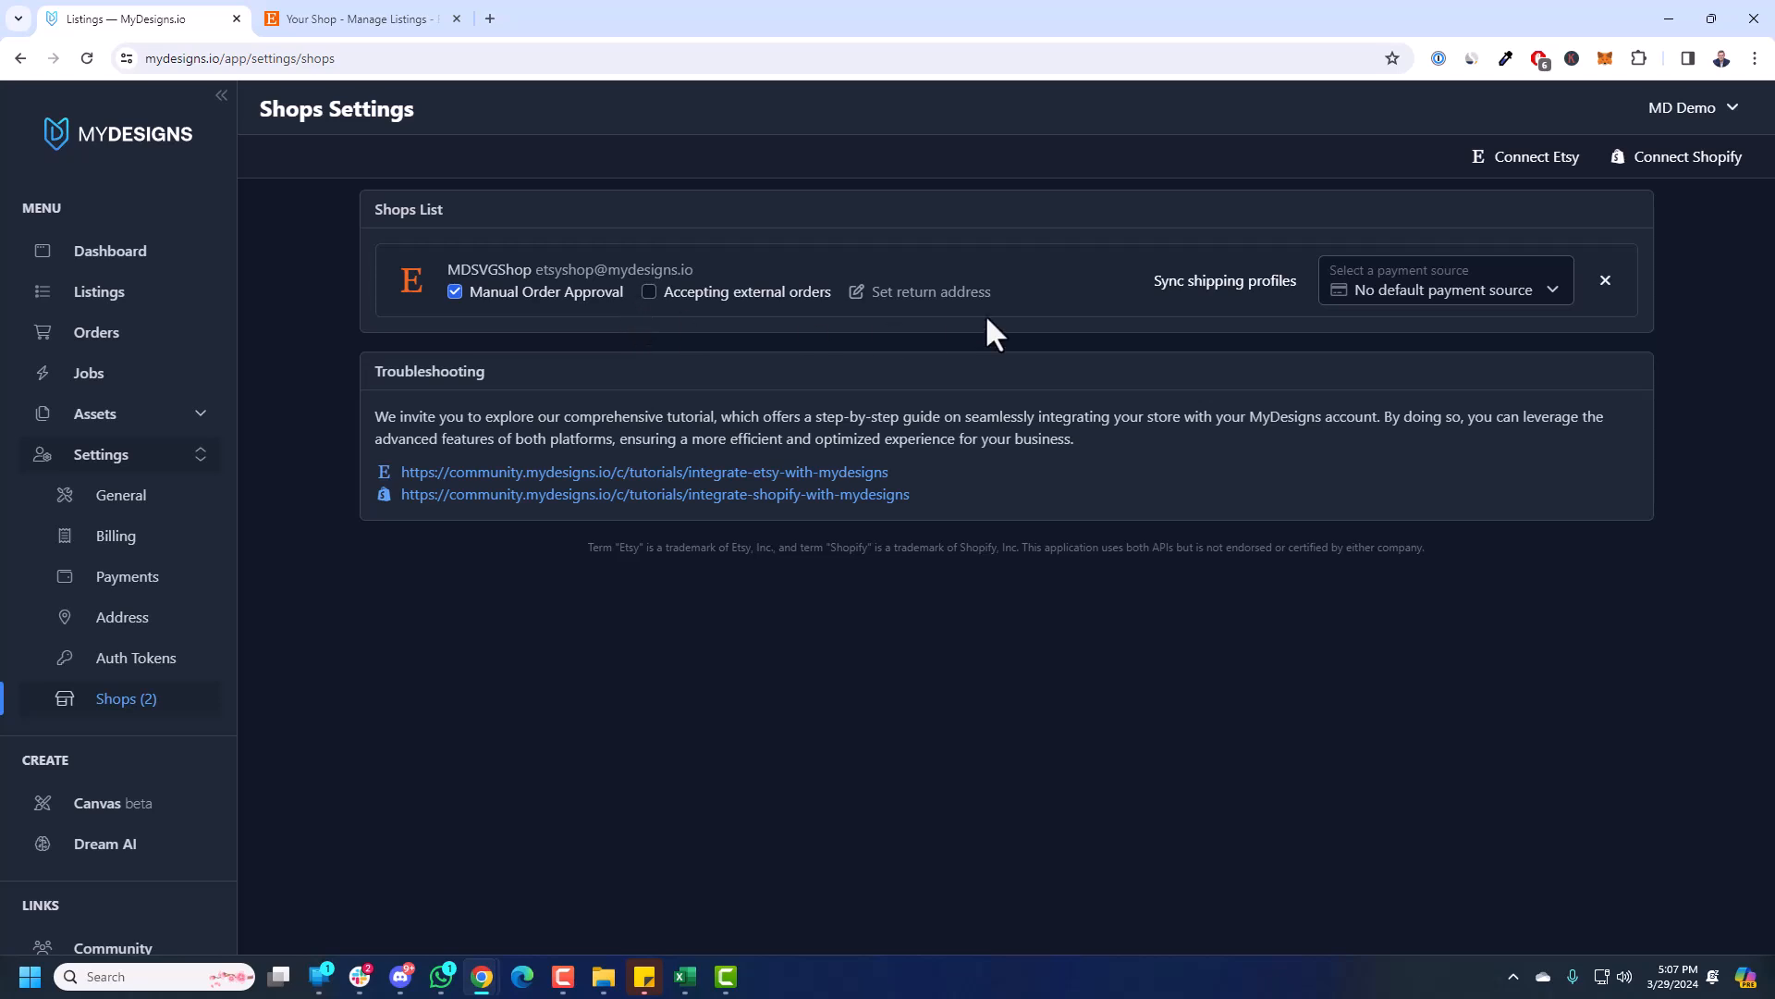
- Look over the Etsy shop's active listings, then examine the connected Etsy shop entry in the MyDesigns Shops settings
left_click(381, 23)
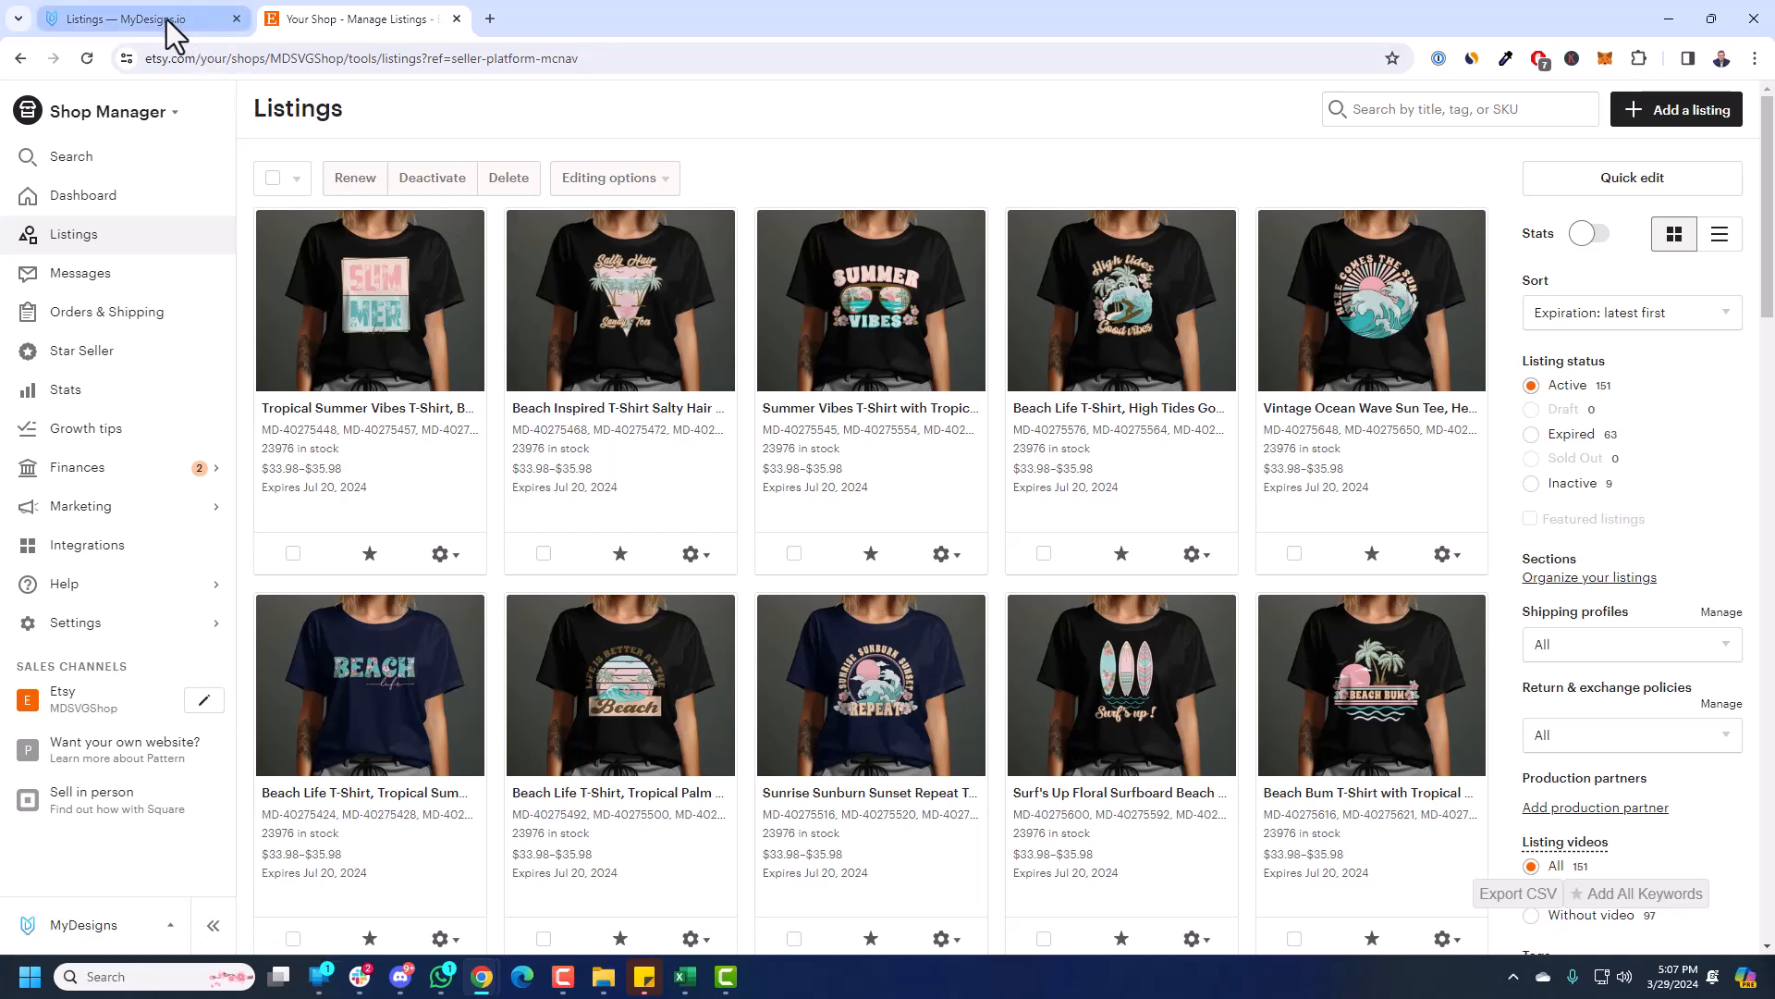
left_click(130, 24)
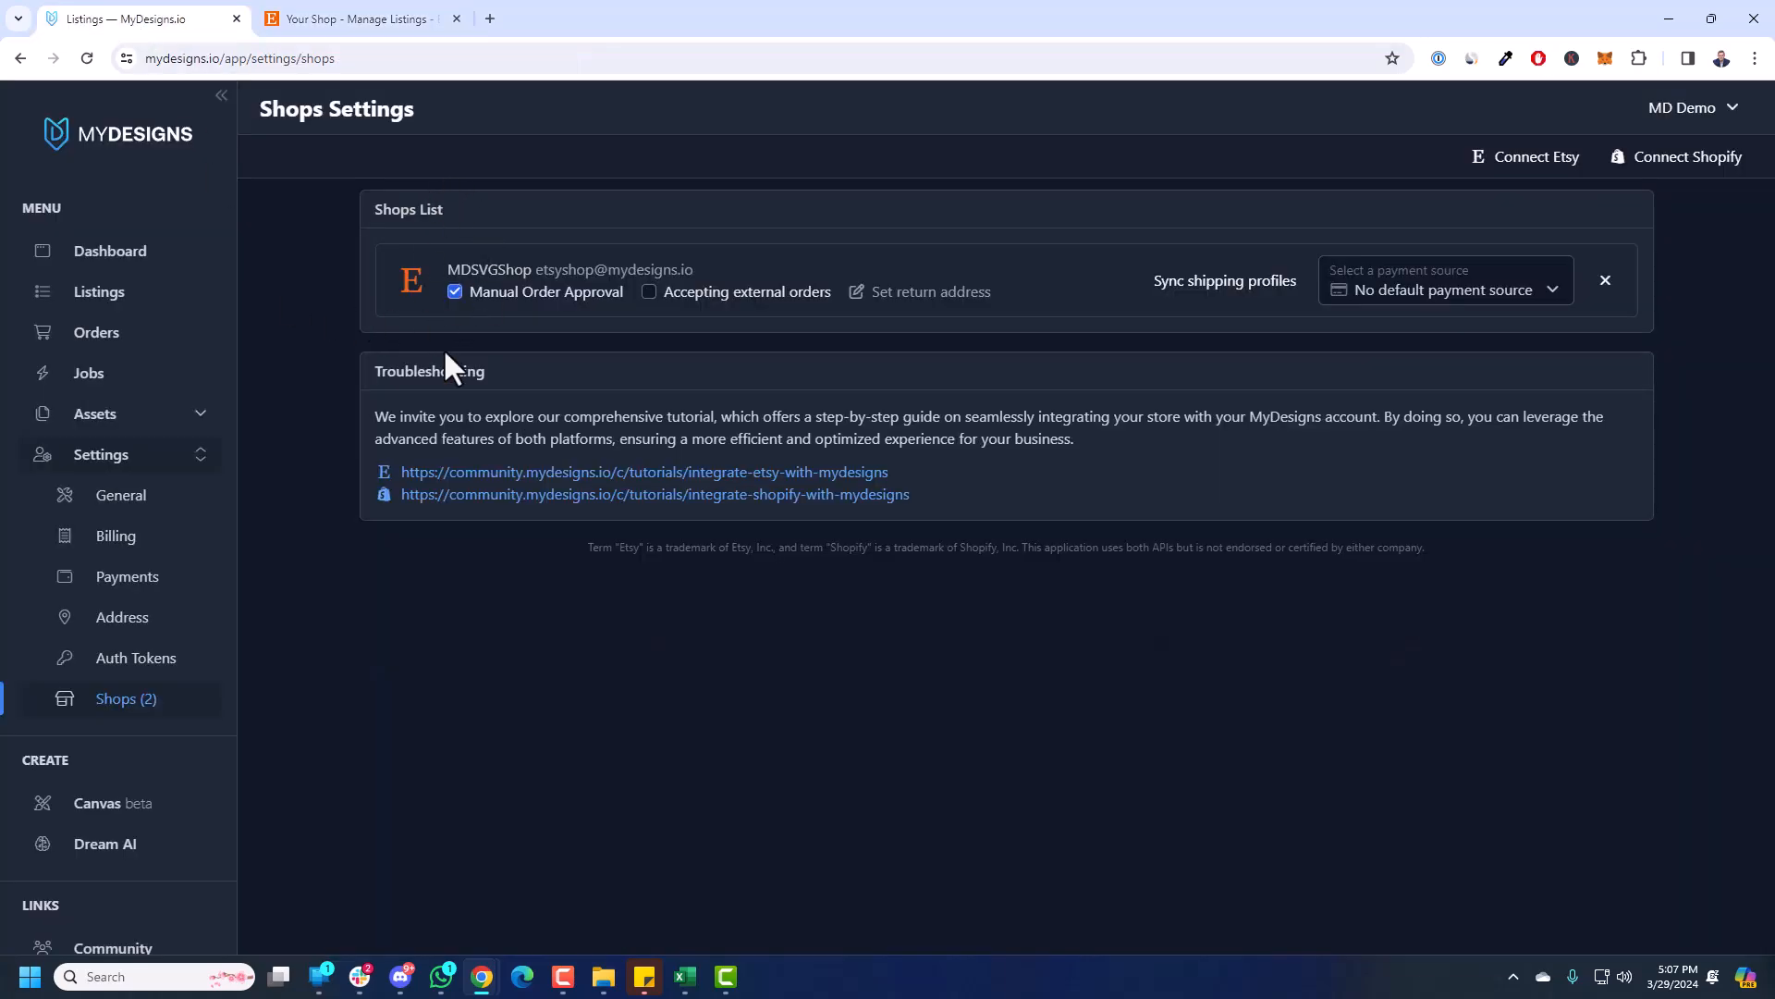
left_click(1542, 174)
left_click(1050, 333)
left_click_drag(442, 266, 824, 310)
left_click(1039, 268)
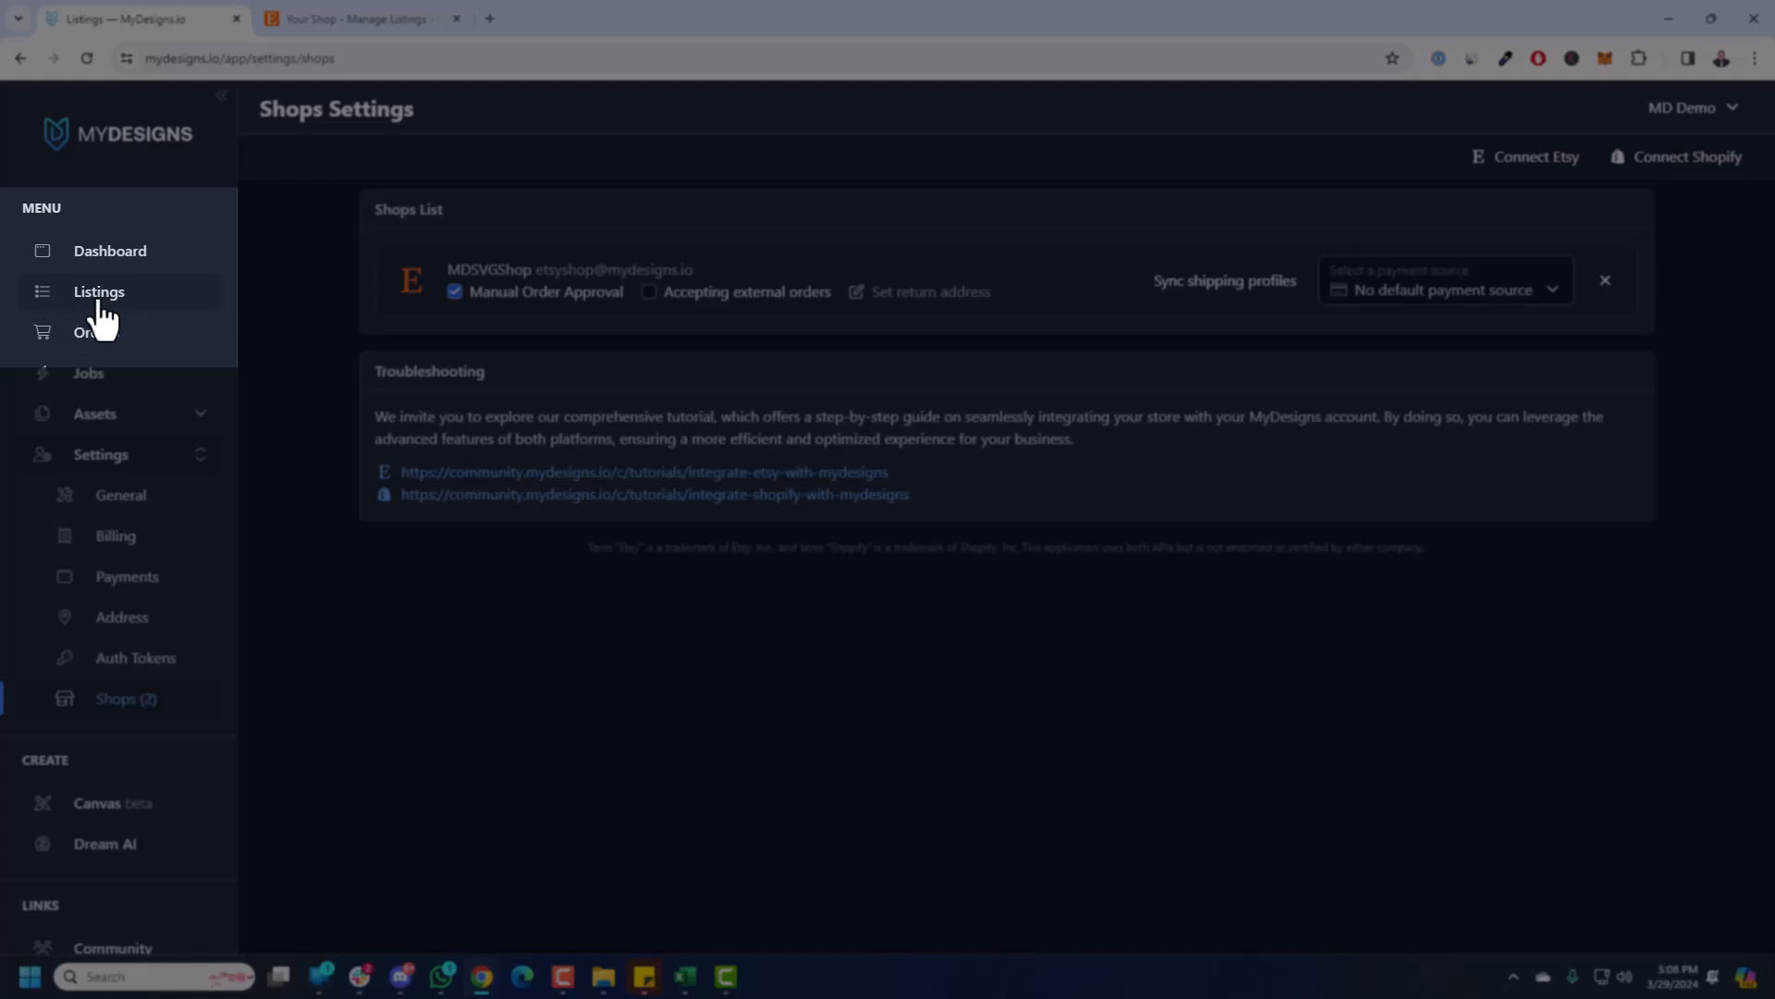
- In the Listings collections, search for "Digital" and open the DIGITAL PRODUCT DEMO folder
left_click(99, 292)
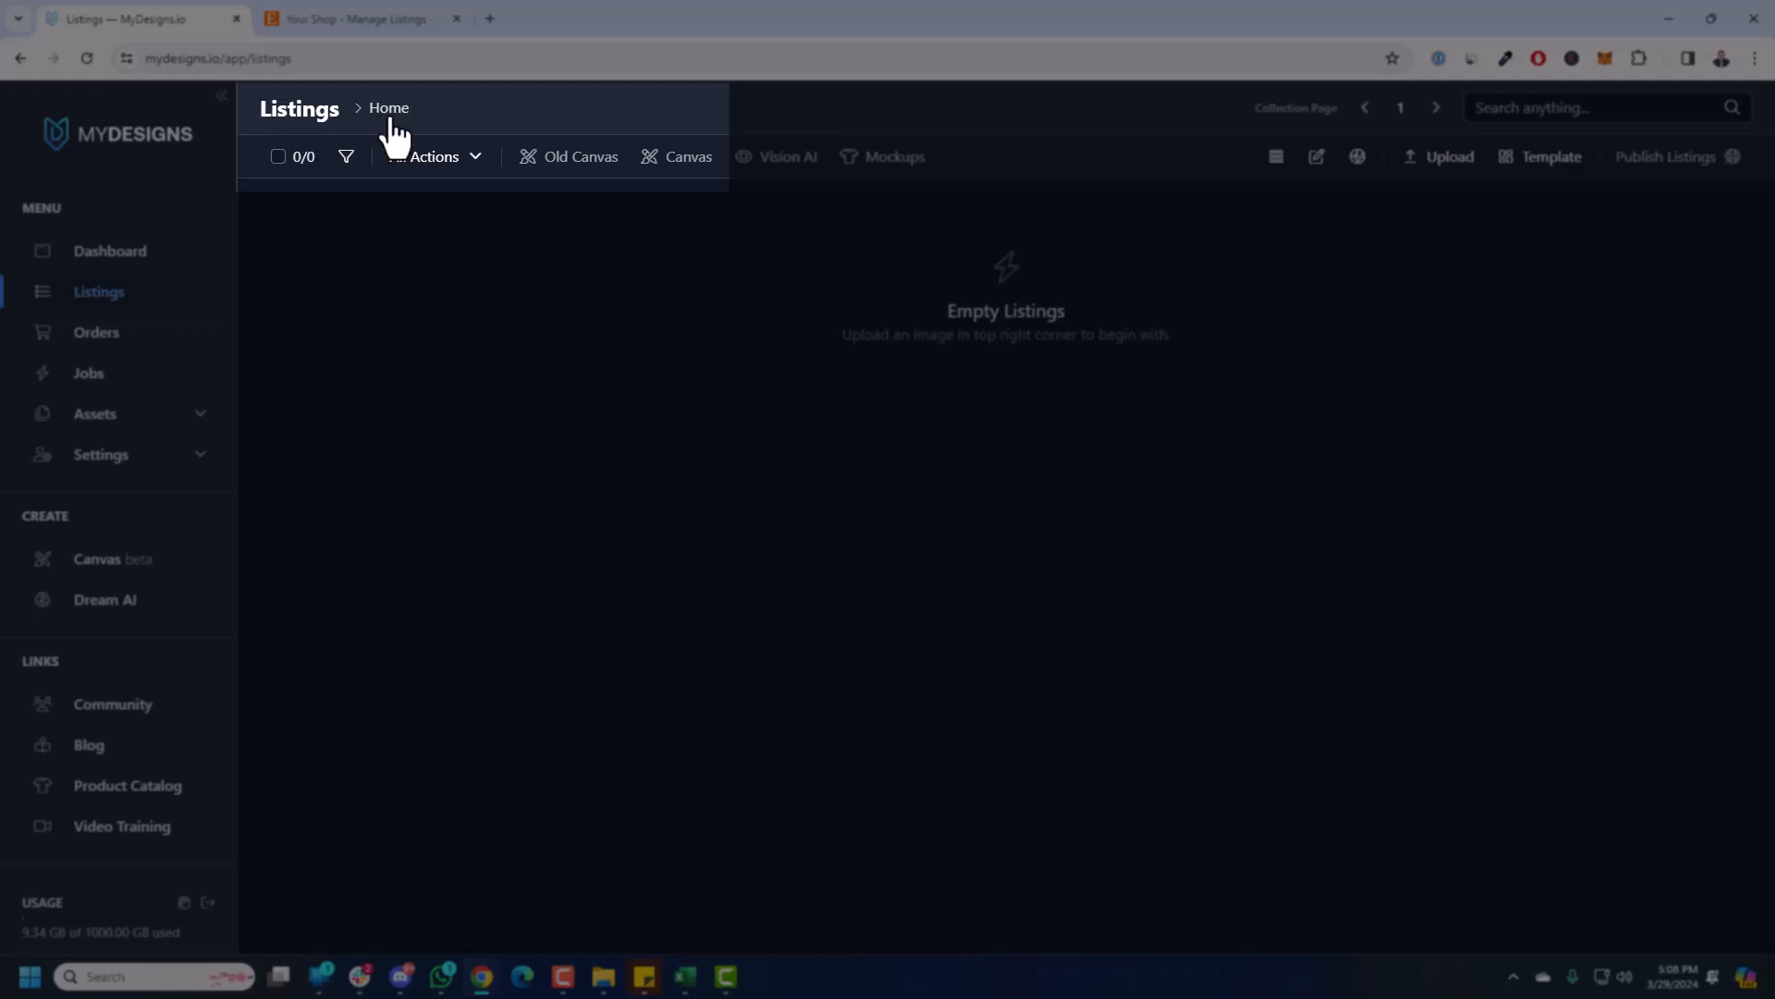
left_click(390, 119)
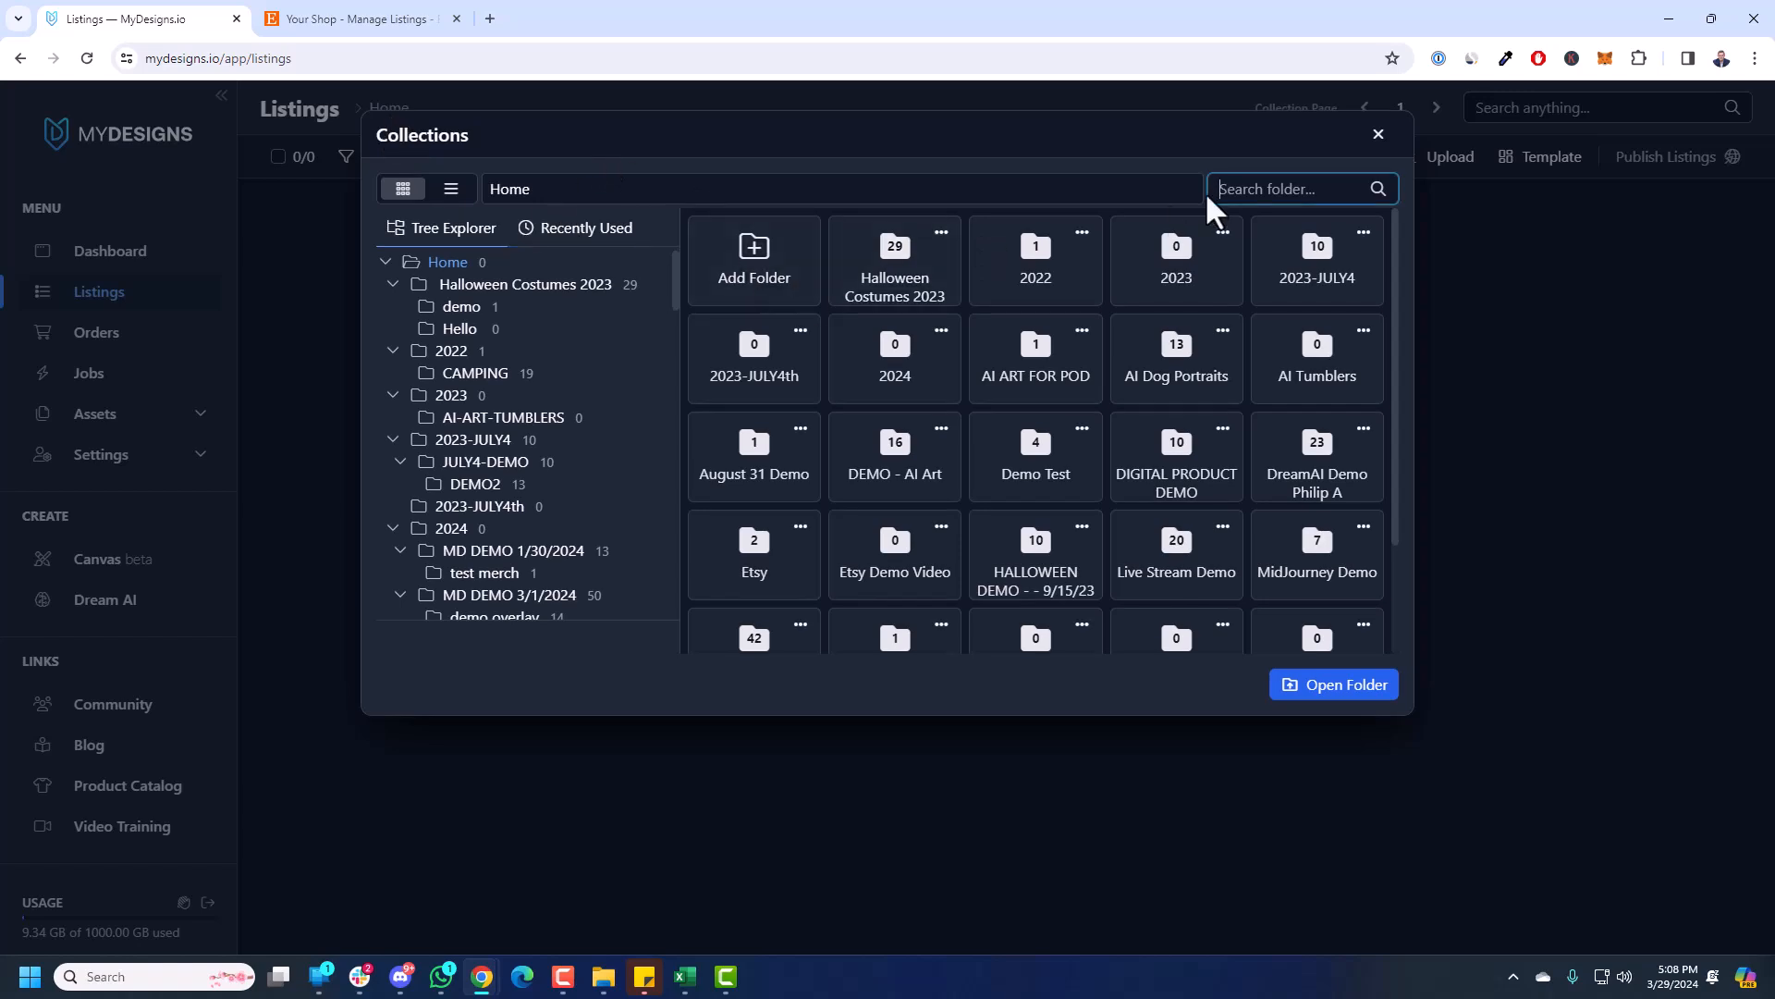
type("Demo")
key("ctrl+a")
type("Digital")
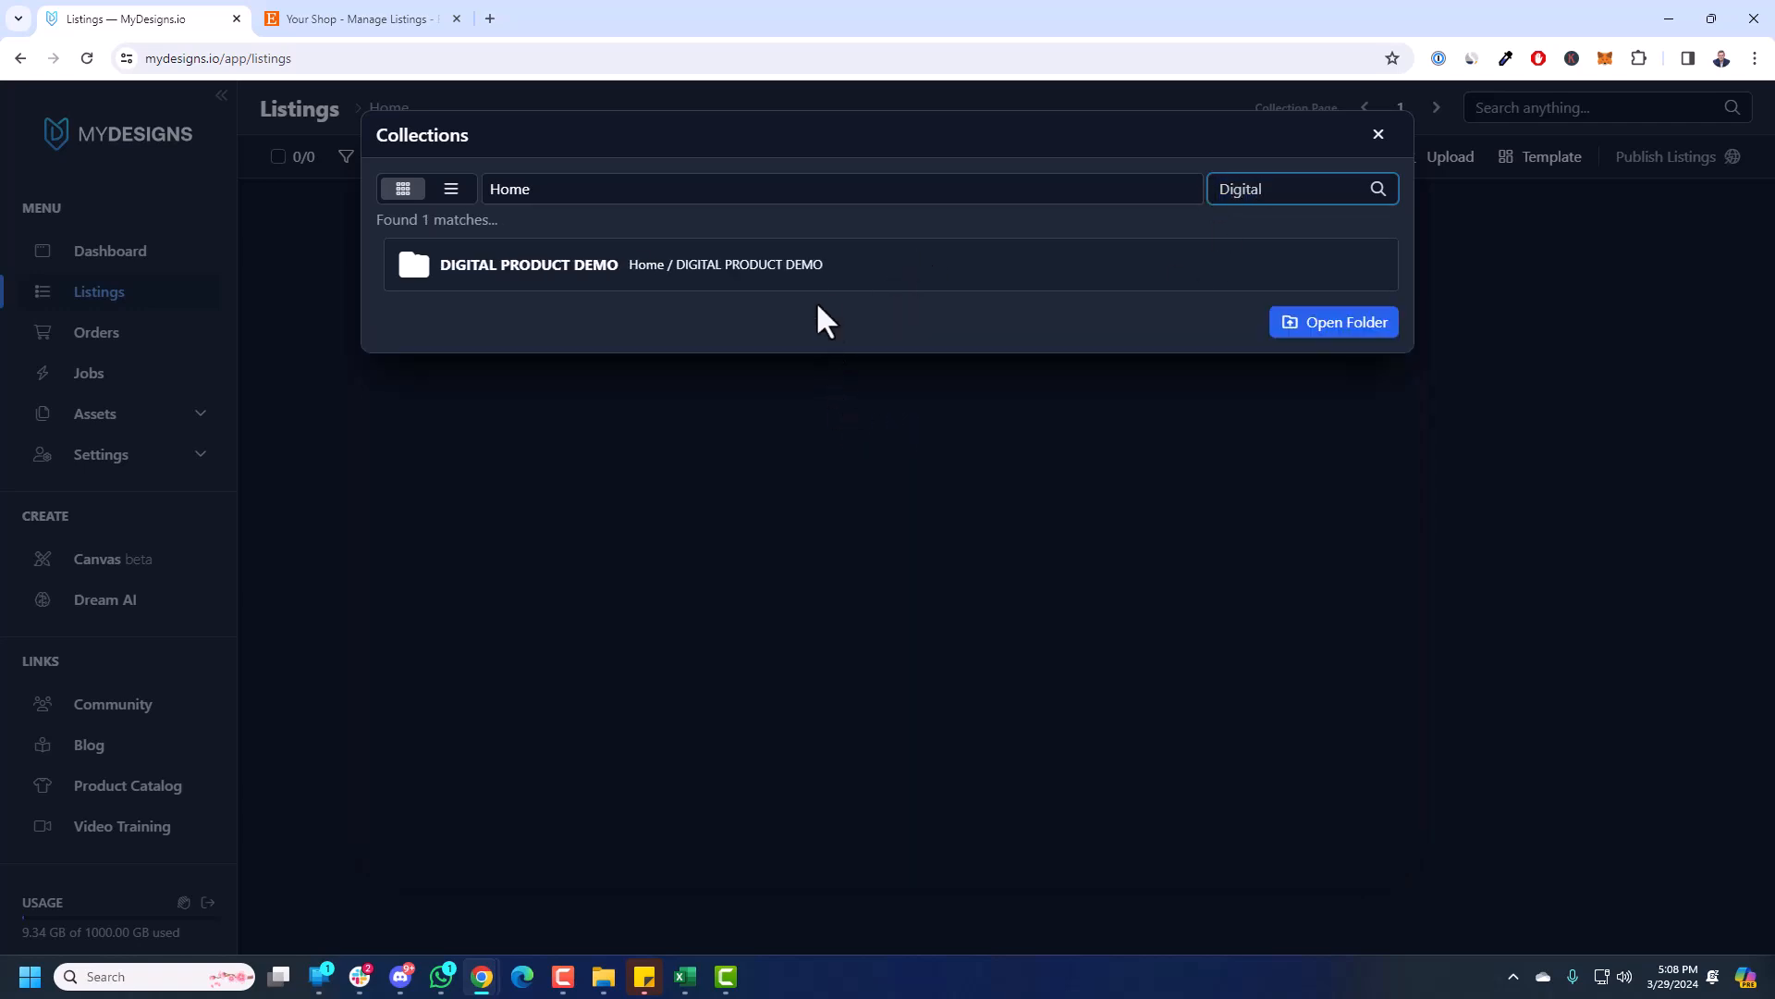
left_click(807, 278)
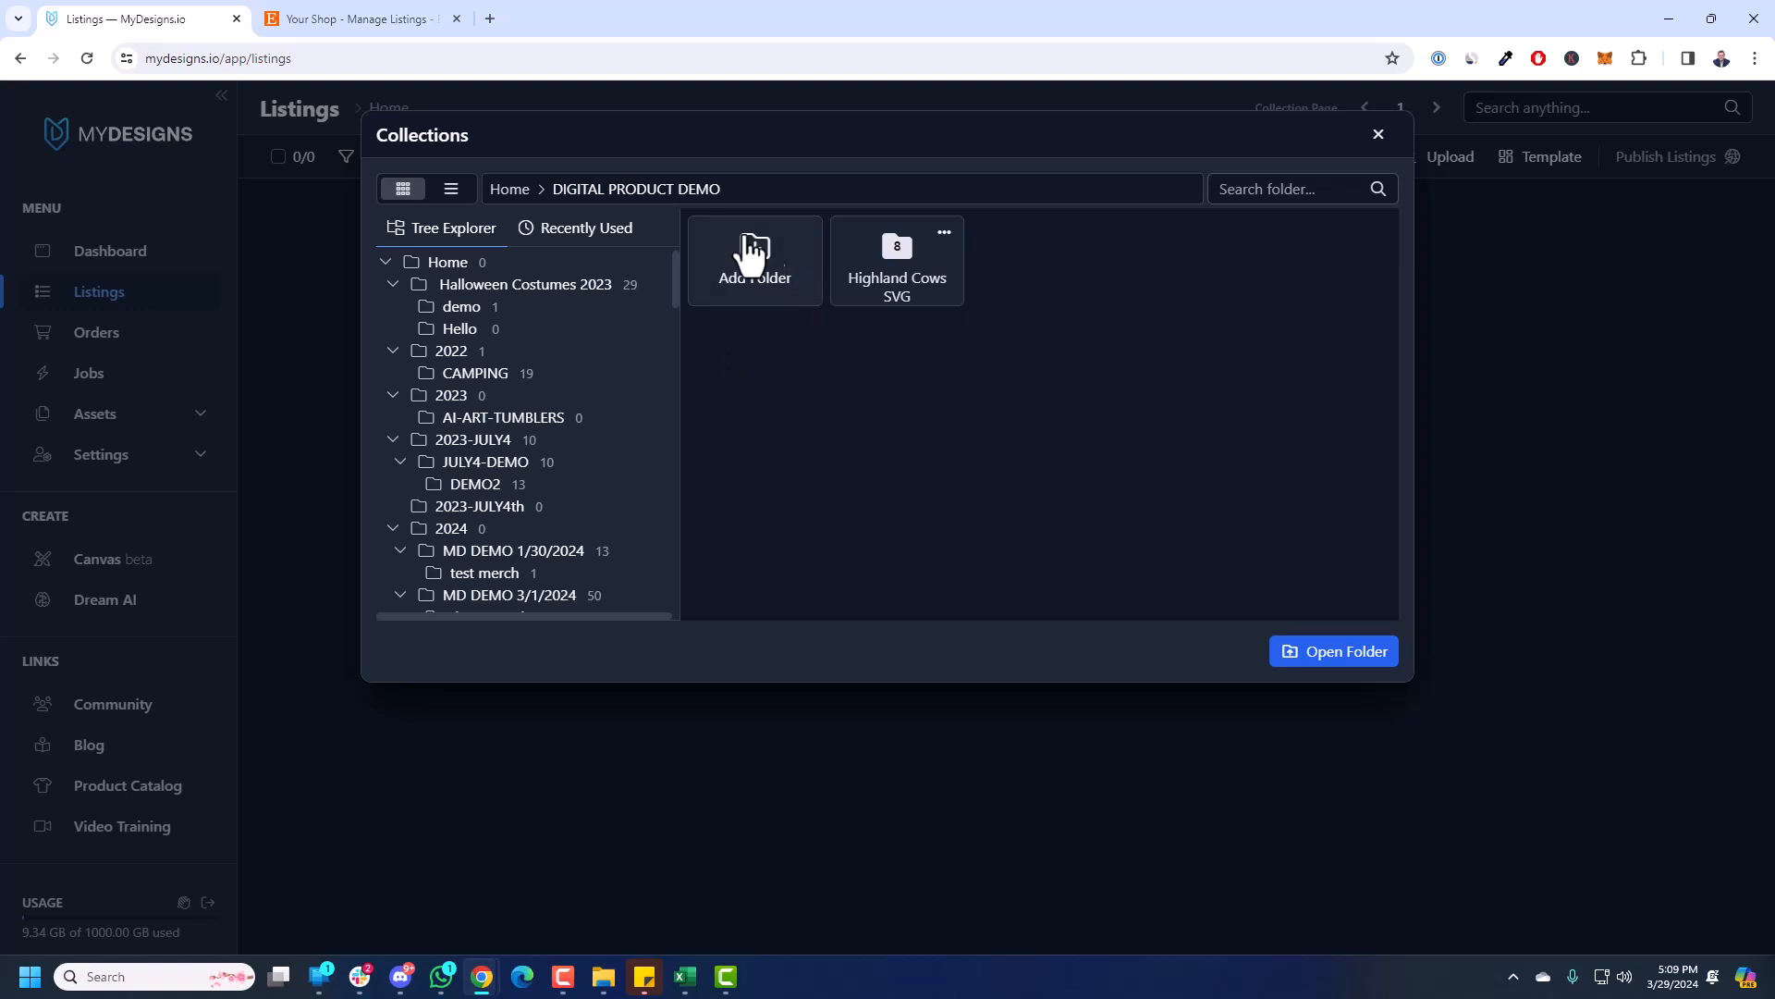
- Add a new folder named "Highland Cow - Test" inside DIGITAL PRODUCT DEMO, using the Default Template
left_click(784, 288)
type("T")
key("BackSpace")
type("T")
key("BackSpace")
type("Frog")
key("ctrl+a")
key("BackSpace")
type("Highland Cow - TEst")
key("BackSpace")
key("BackSpace")
key("BackSpace")
type("est")
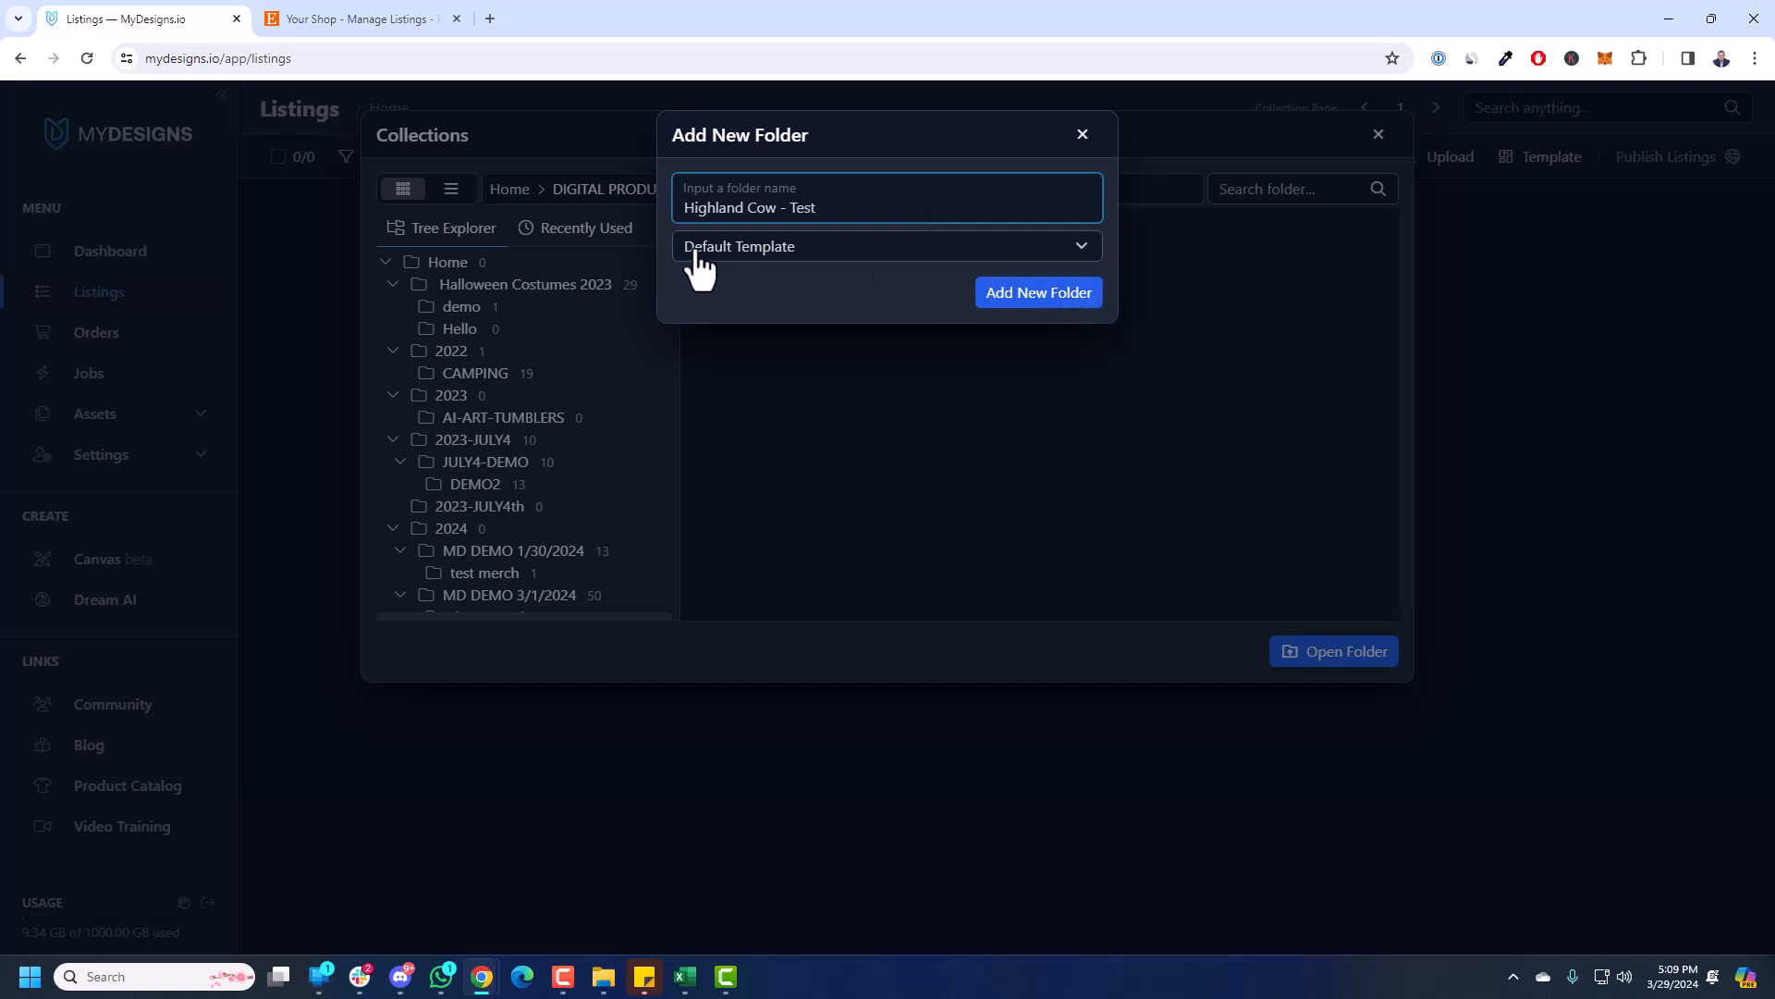
left_click(750, 255)
left_click(740, 282)
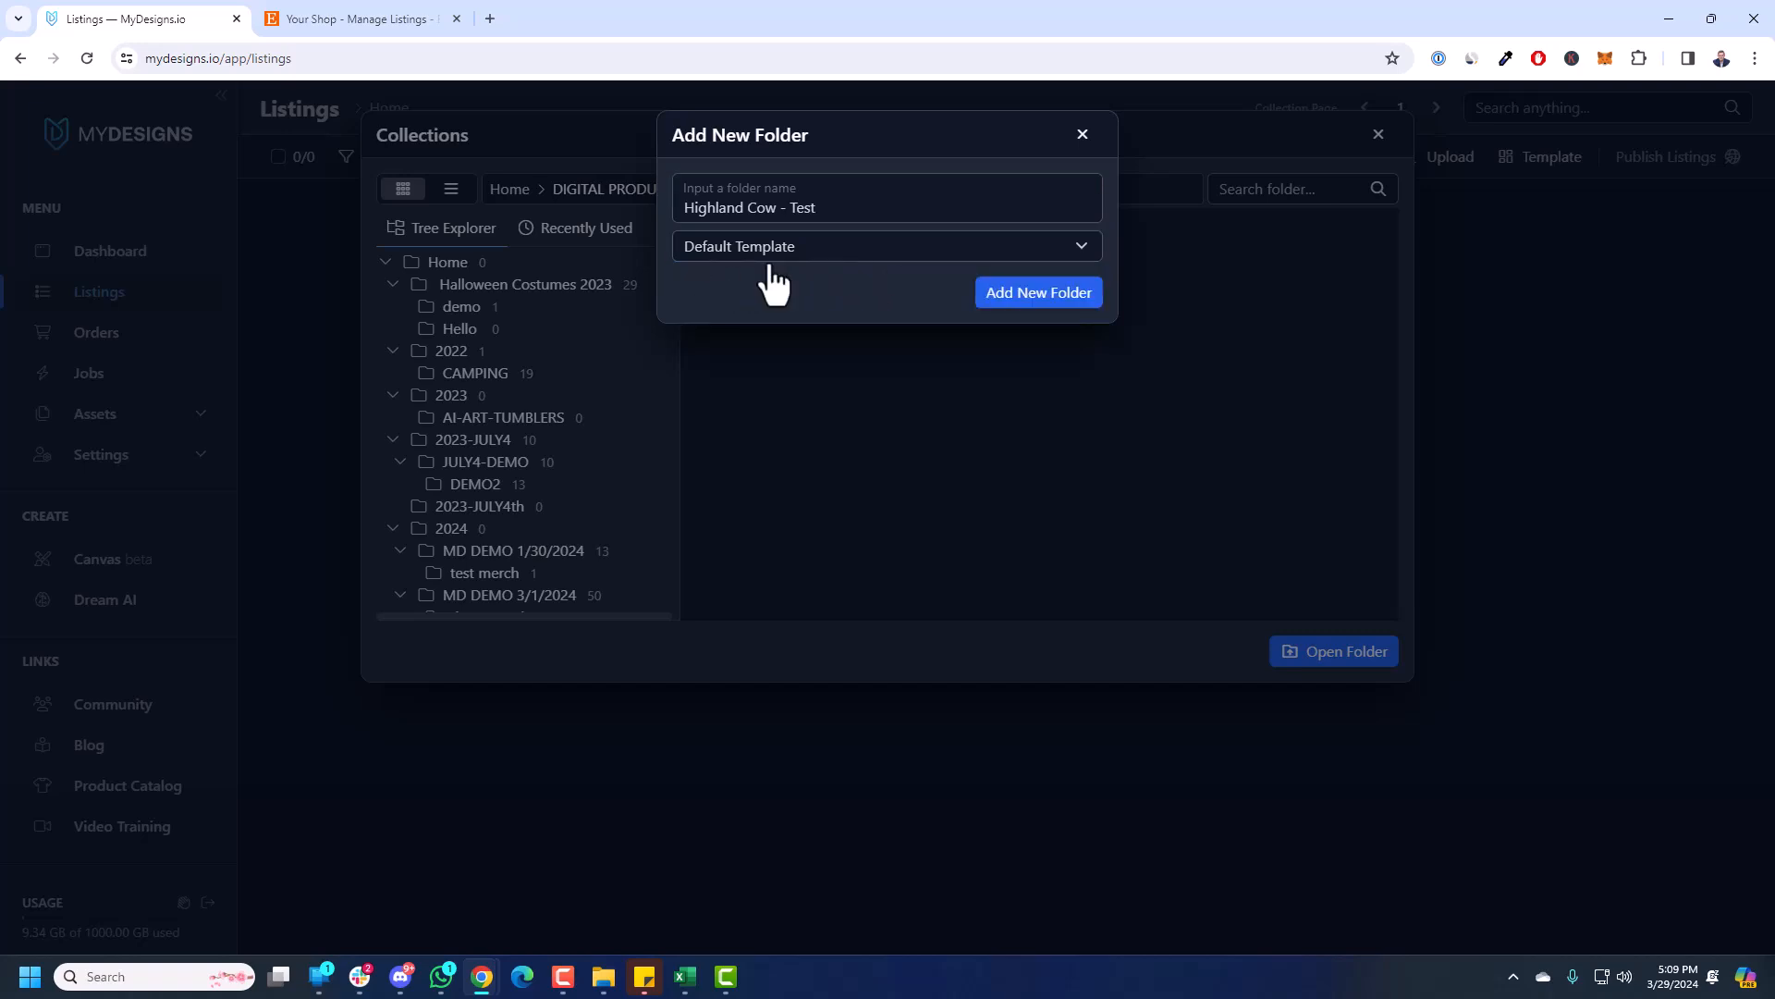
left_click_drag(684, 209, 918, 204)
left_click(1012, 294)
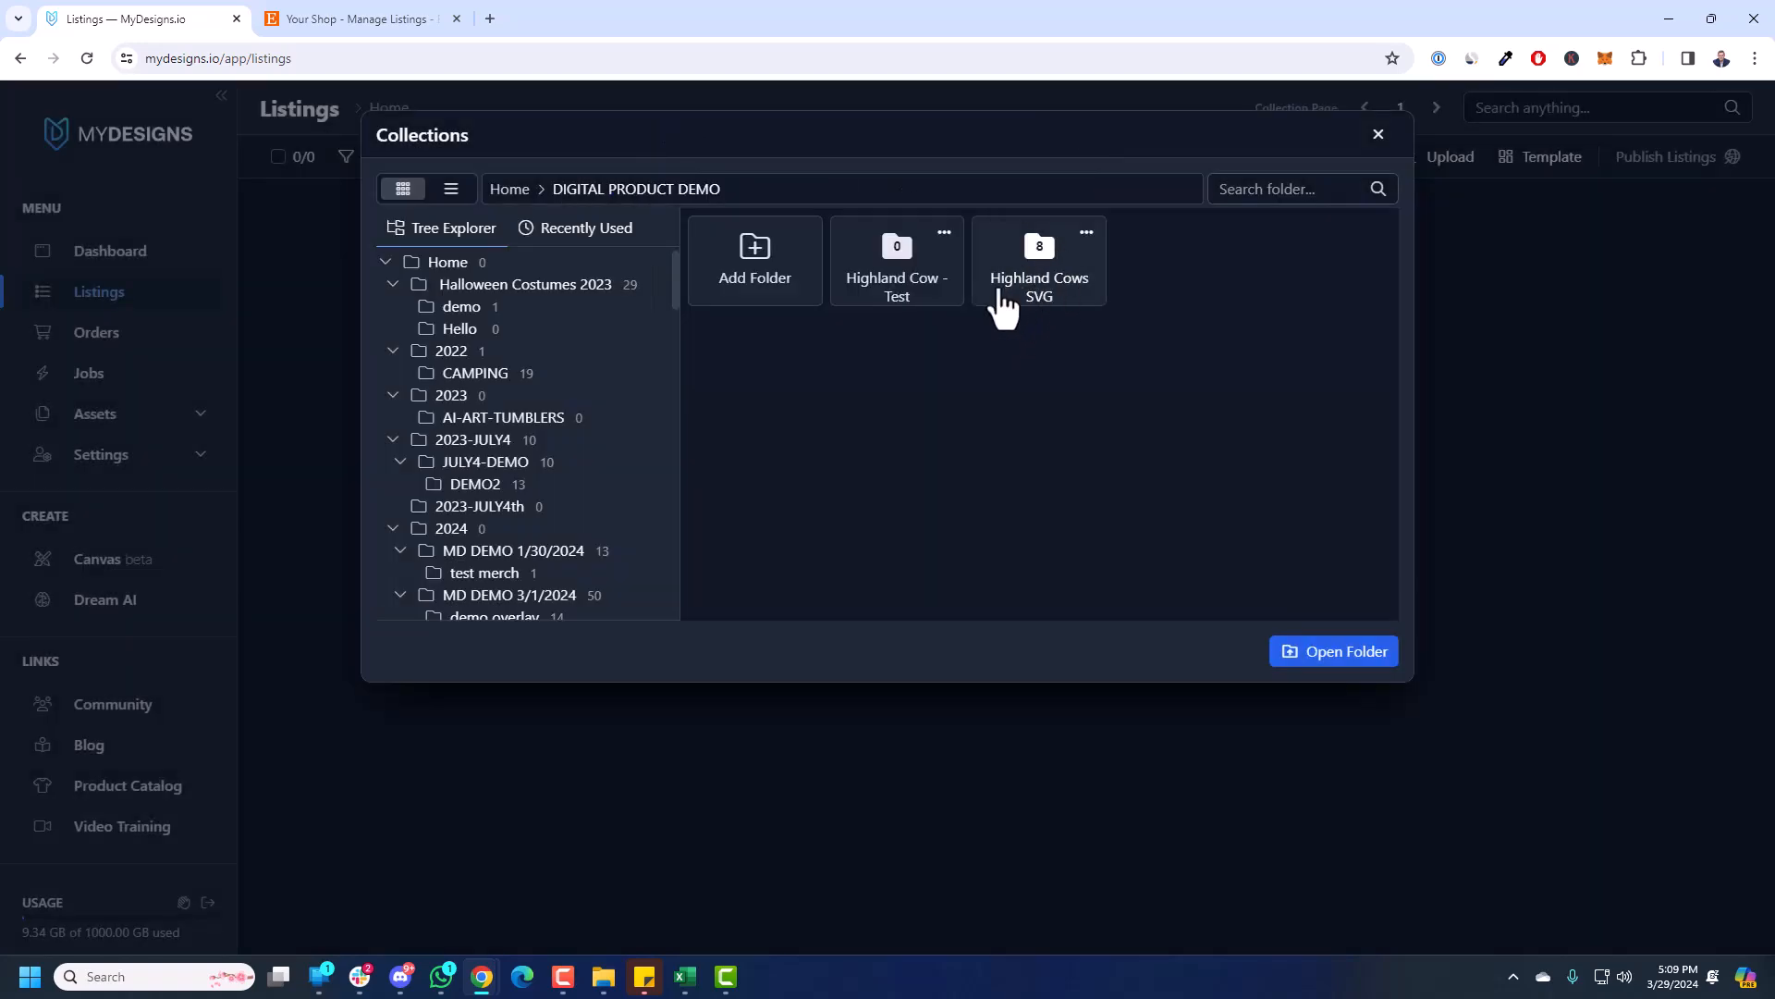
- Open the Highland Cow - Test folder as the current listings collection
double_click(891, 278)
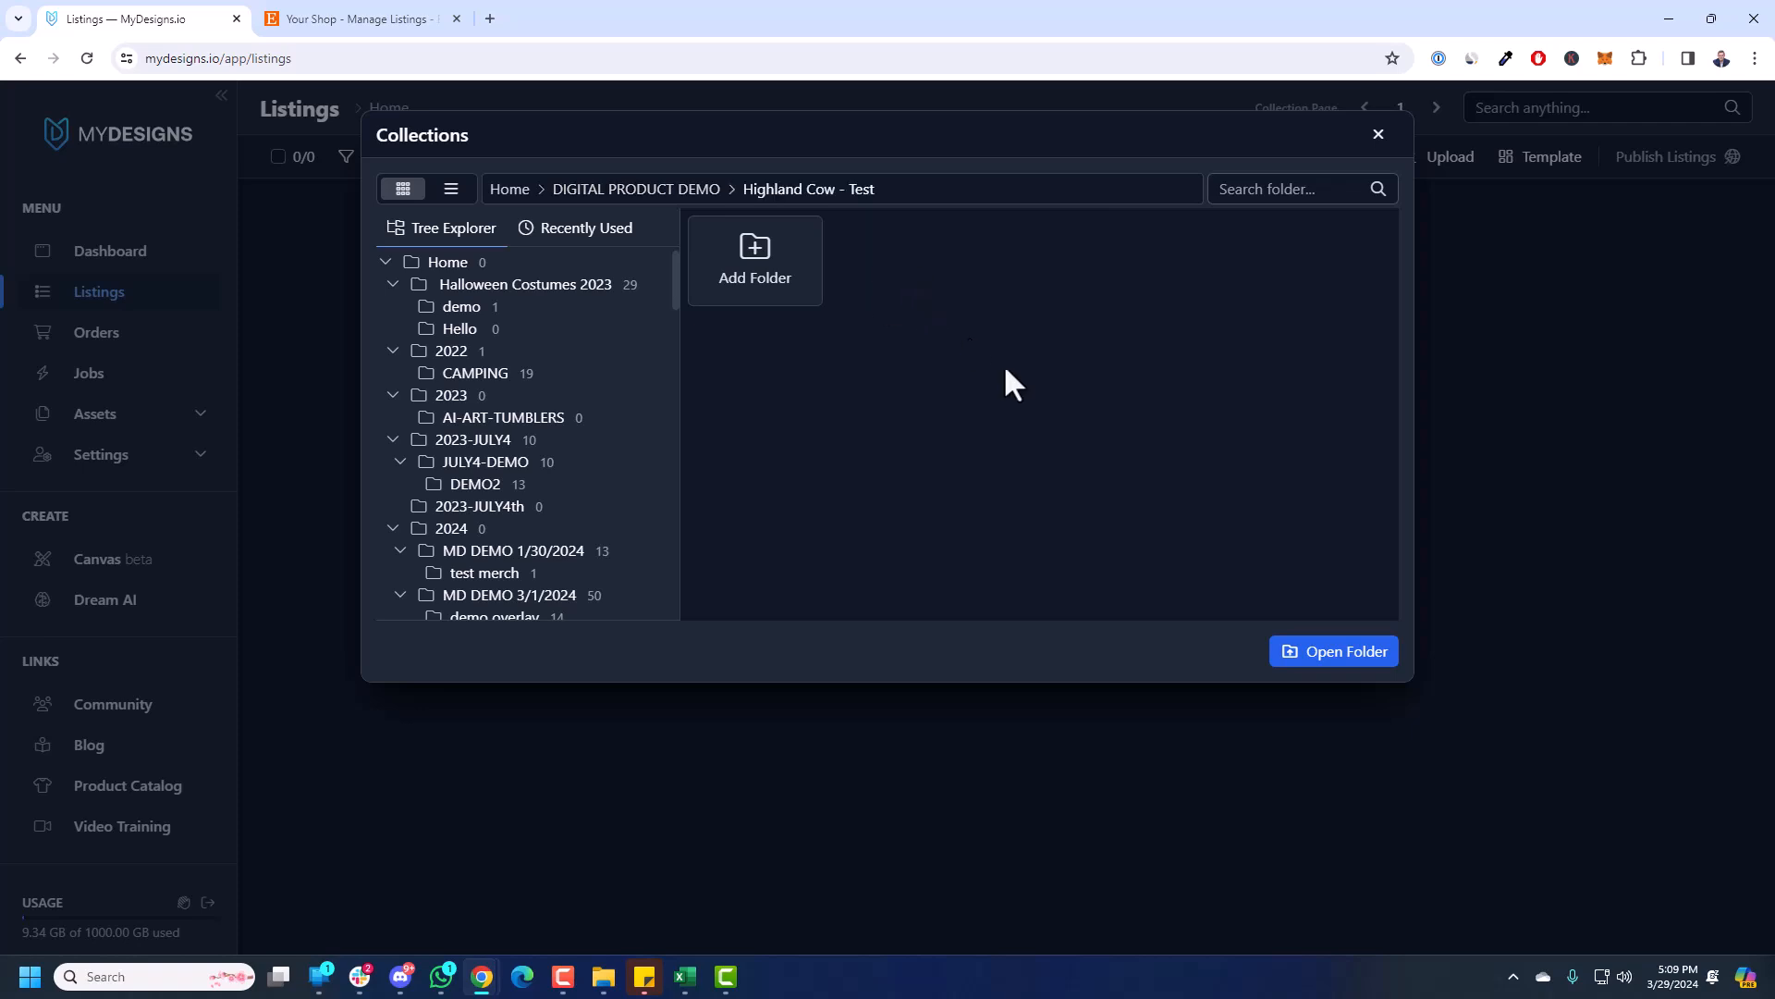
left_click(1341, 655)
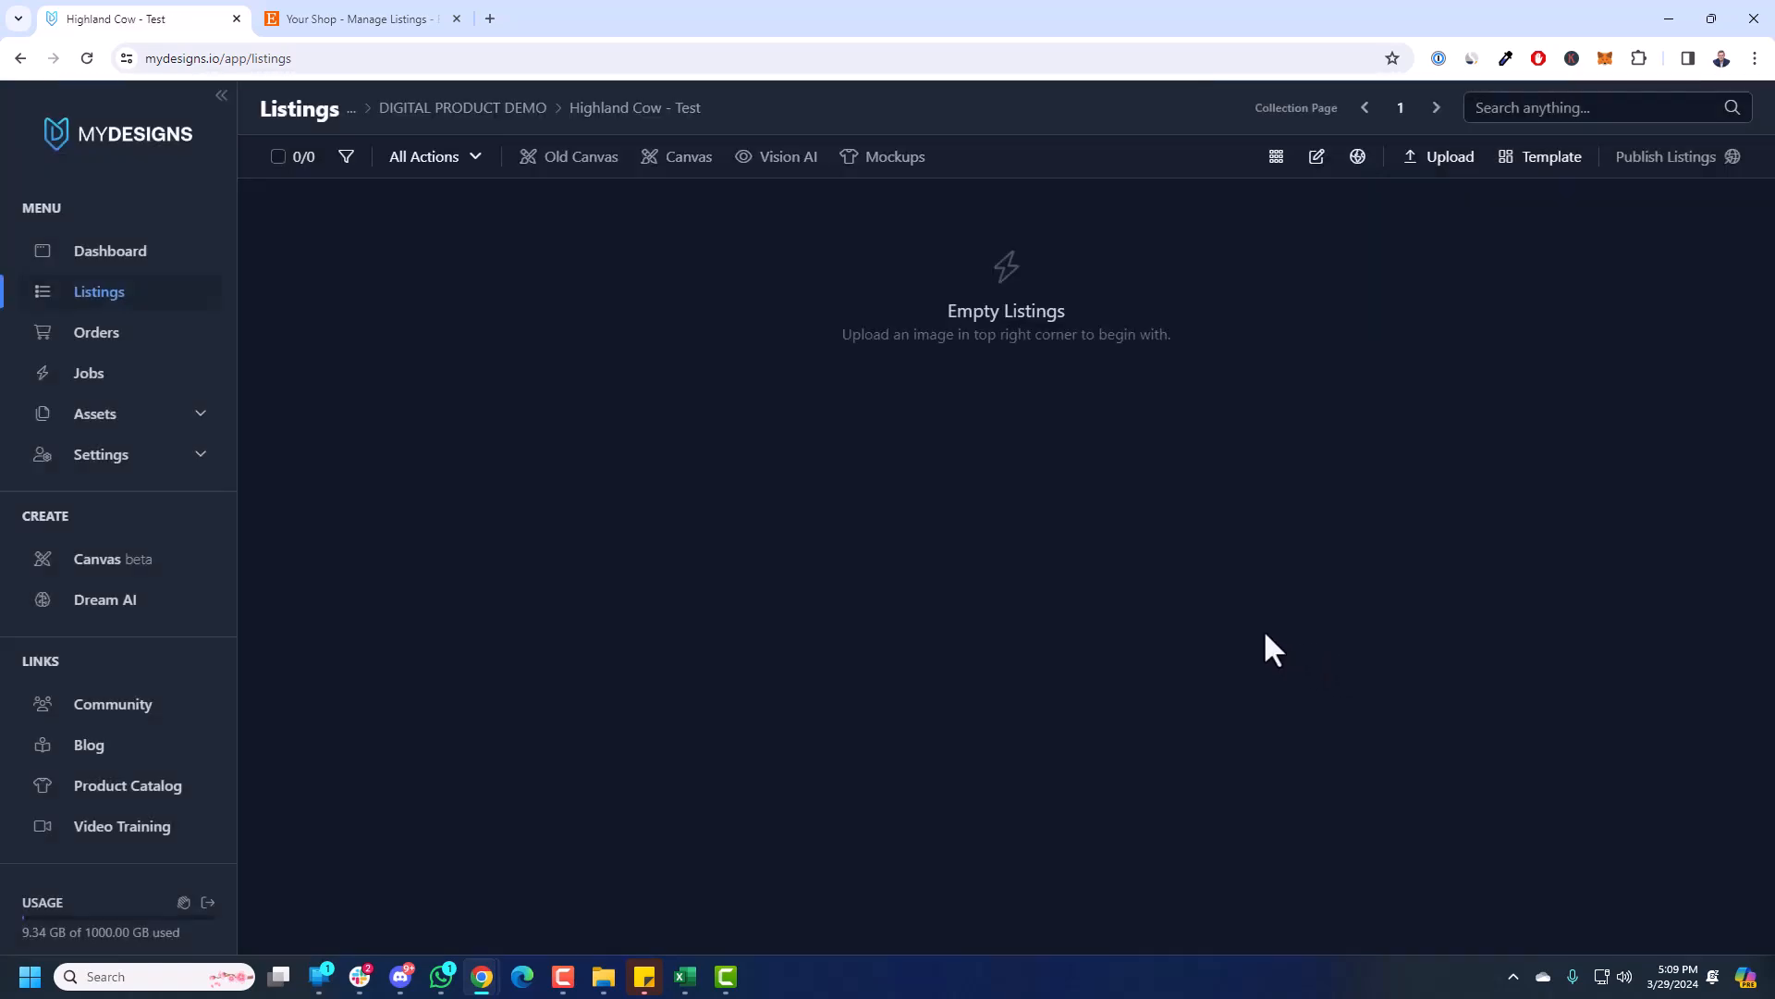
left_click_drag(832, 331, 1367, 468)
left_click(1384, 492)
- Queue SVG files 2, 3, 6, 8, 9, 10, 11 and 13 from the Desktop's Digital Products folder for upload
left_click(1440, 164)
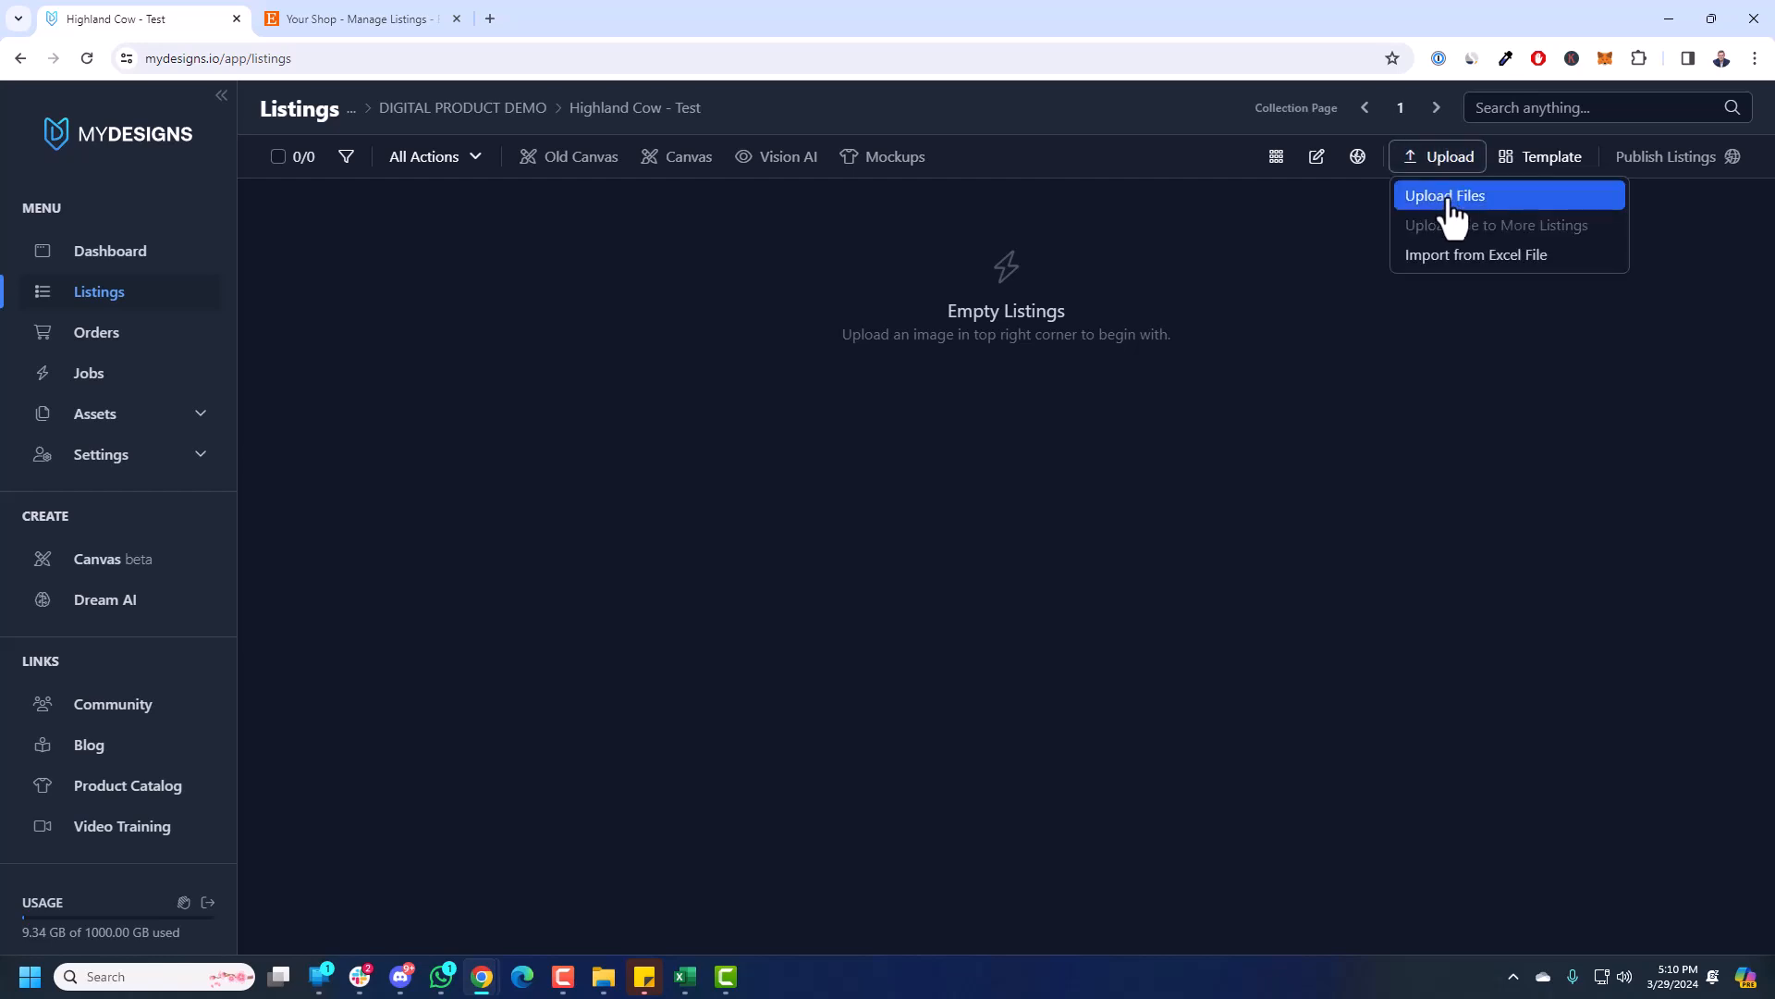
left_click(1448, 203)
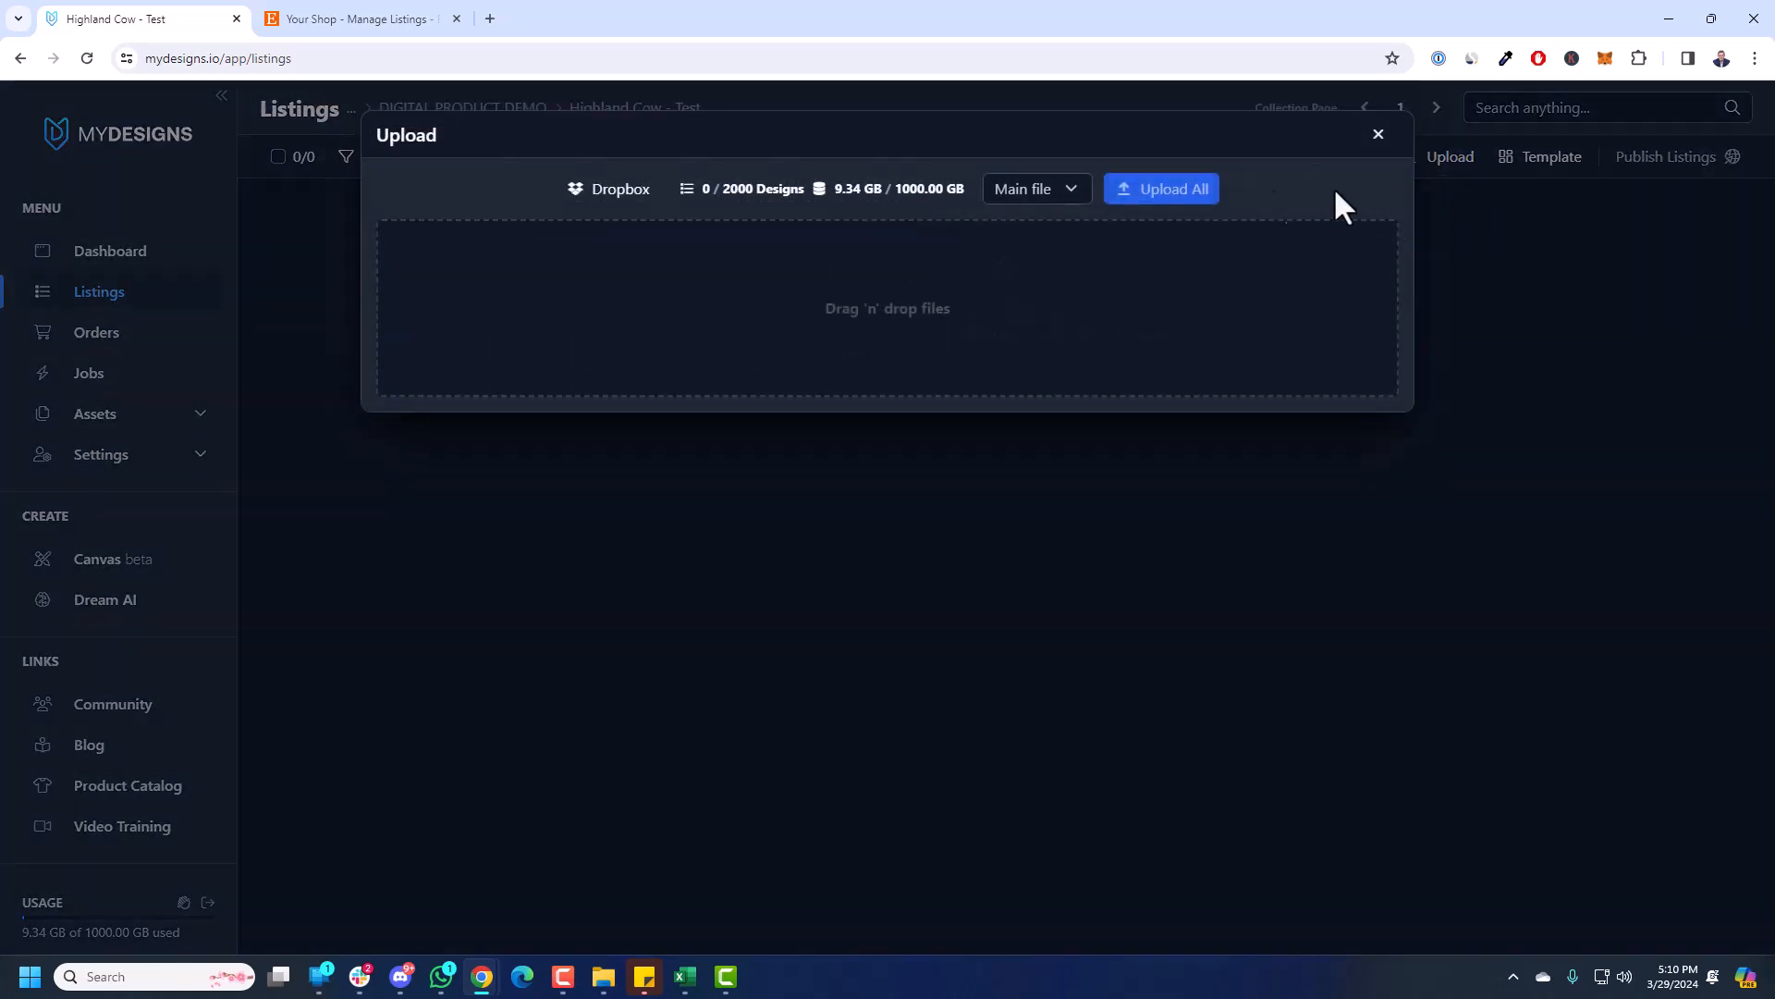
left_click(896, 349)
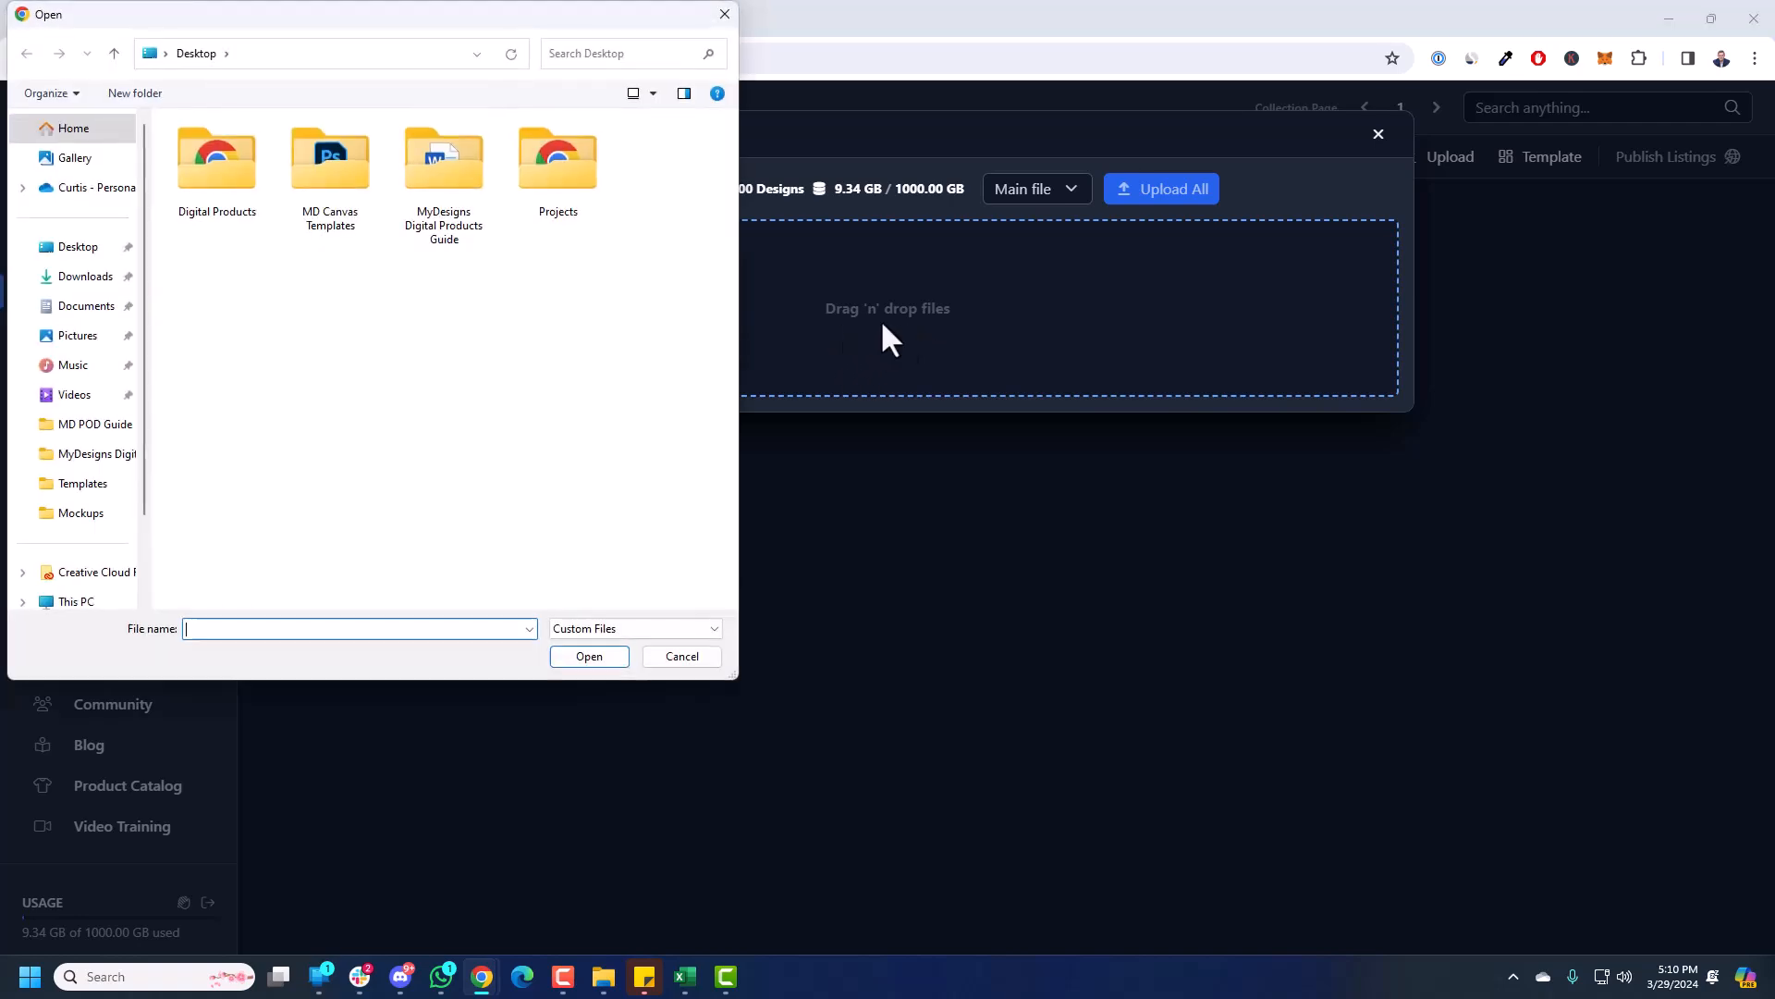
left_click_drag(416, 26, 760, 100)
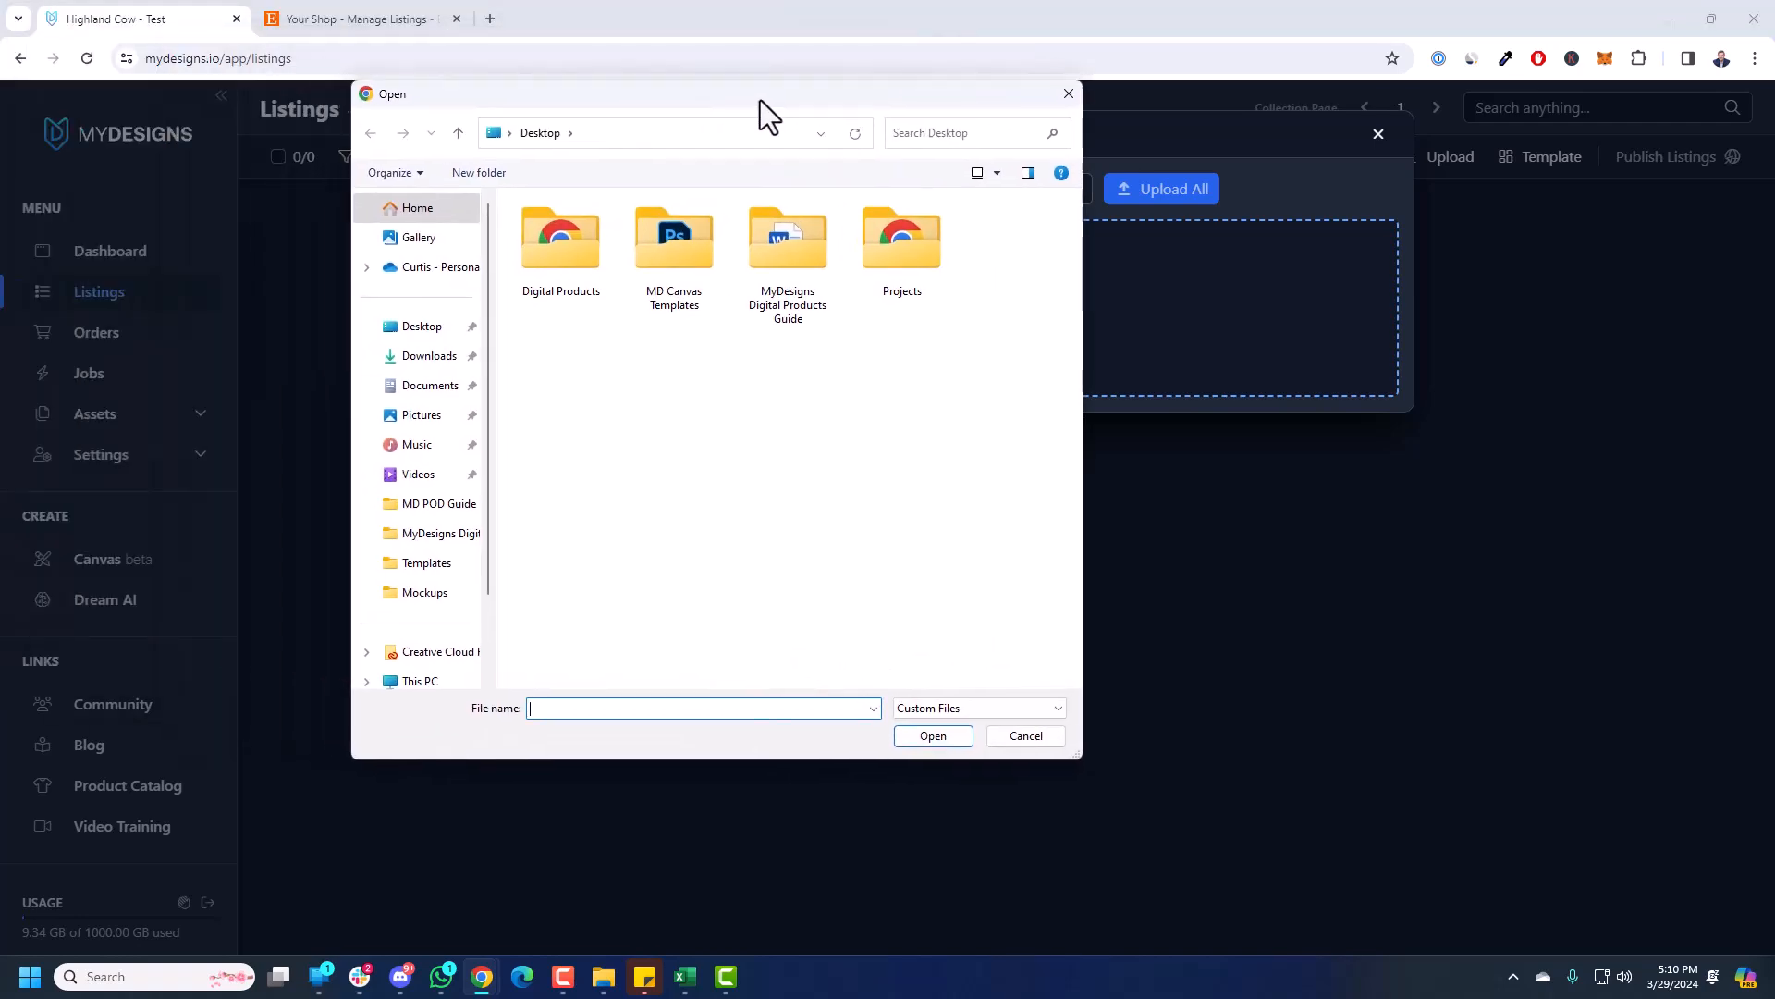
double_click(540, 250)
left_click_drag(642, 466, 601, 222)
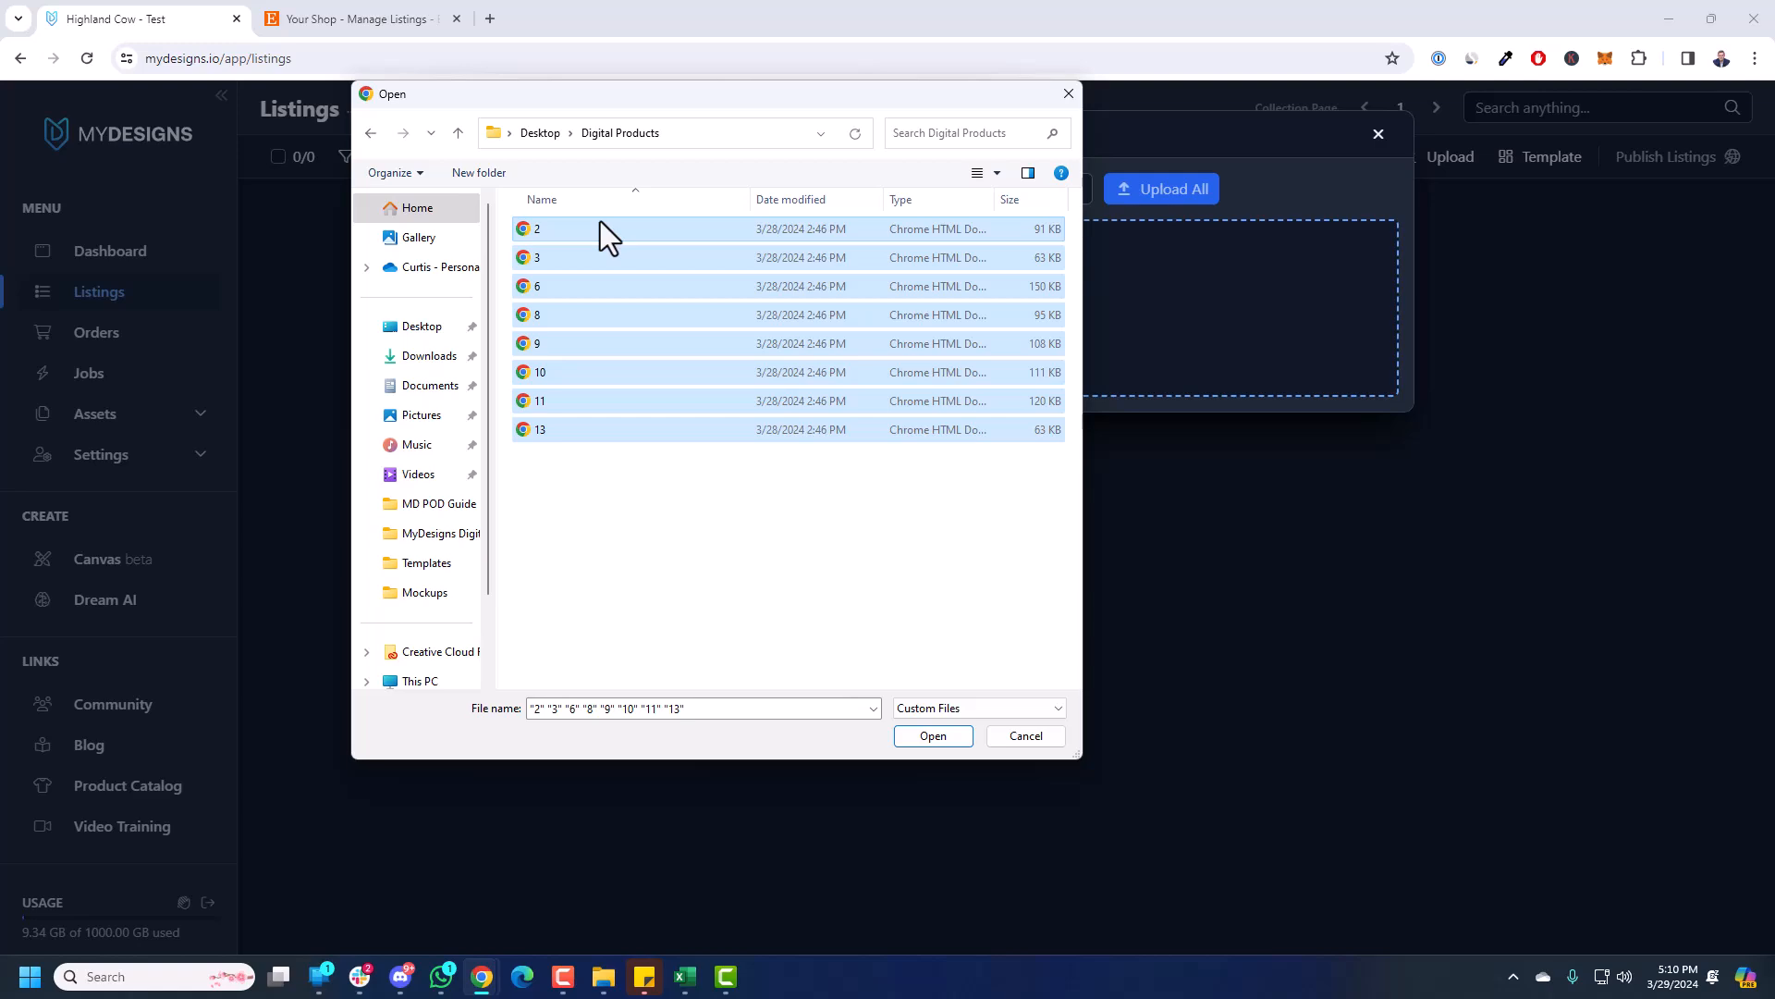
left_click(936, 735)
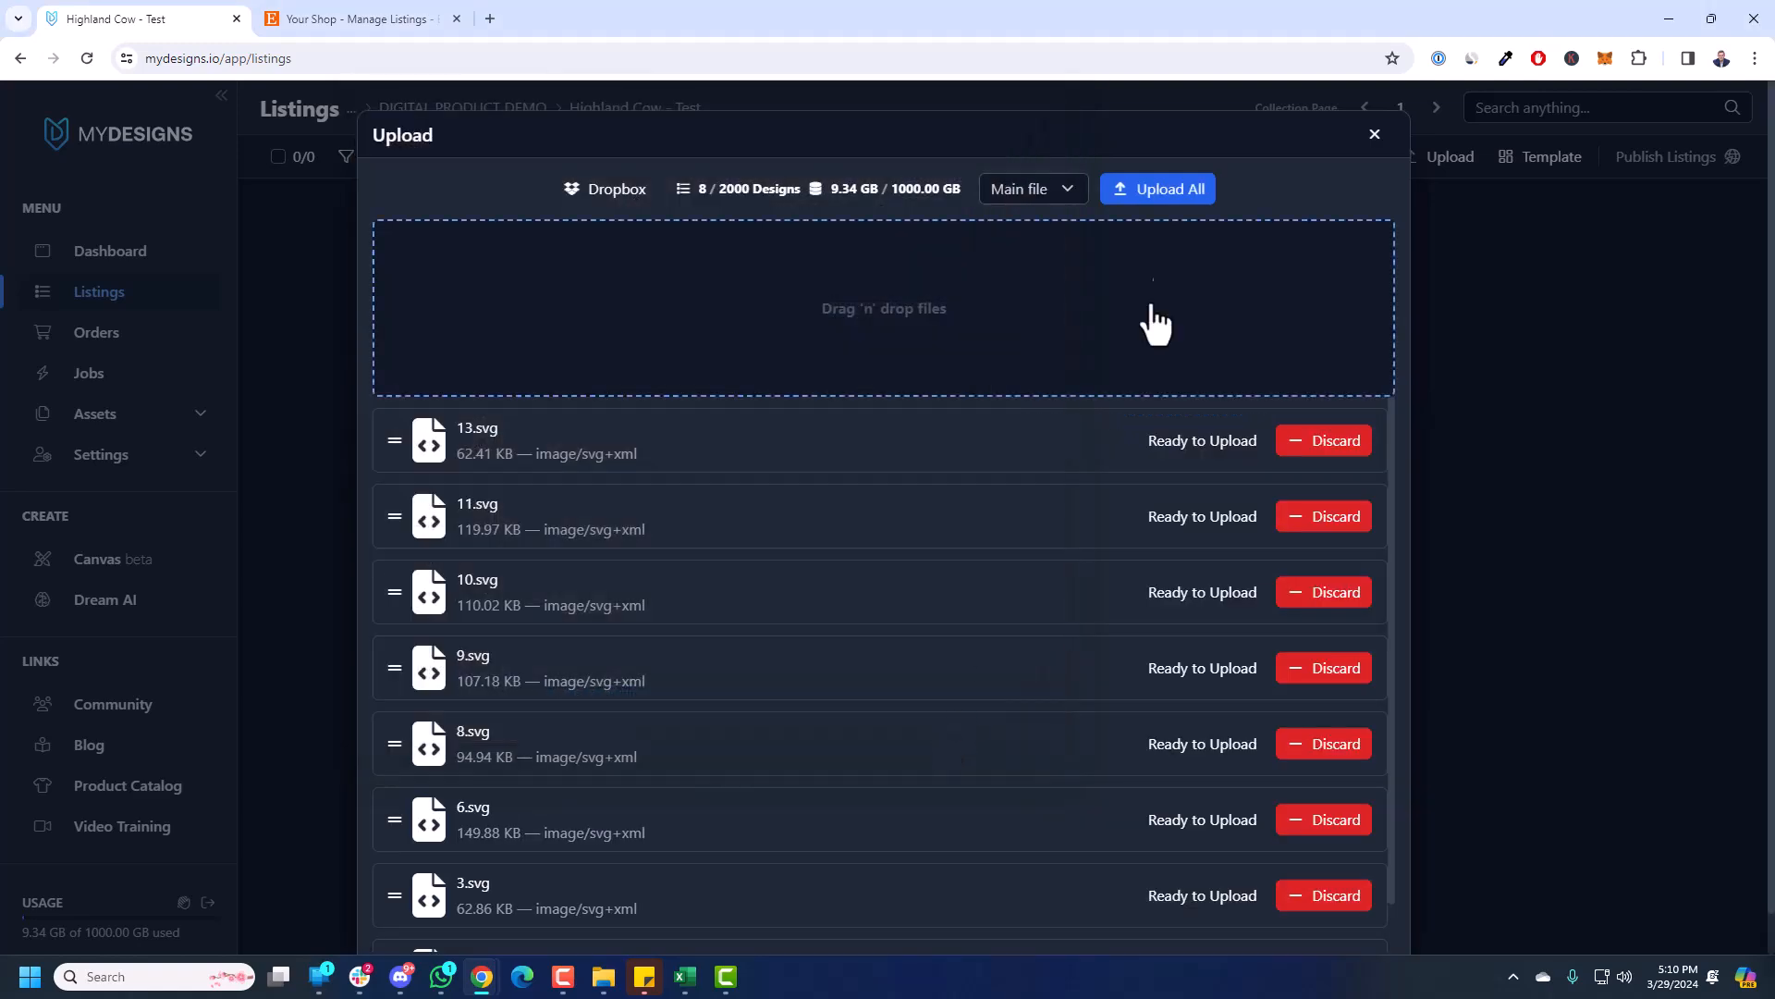
- Upload all queued SVG designs as main files to create their listings
scroll(1121, 518, "down", 1)
scroll(1121, 499, "up", 1)
left_click(1167, 192)
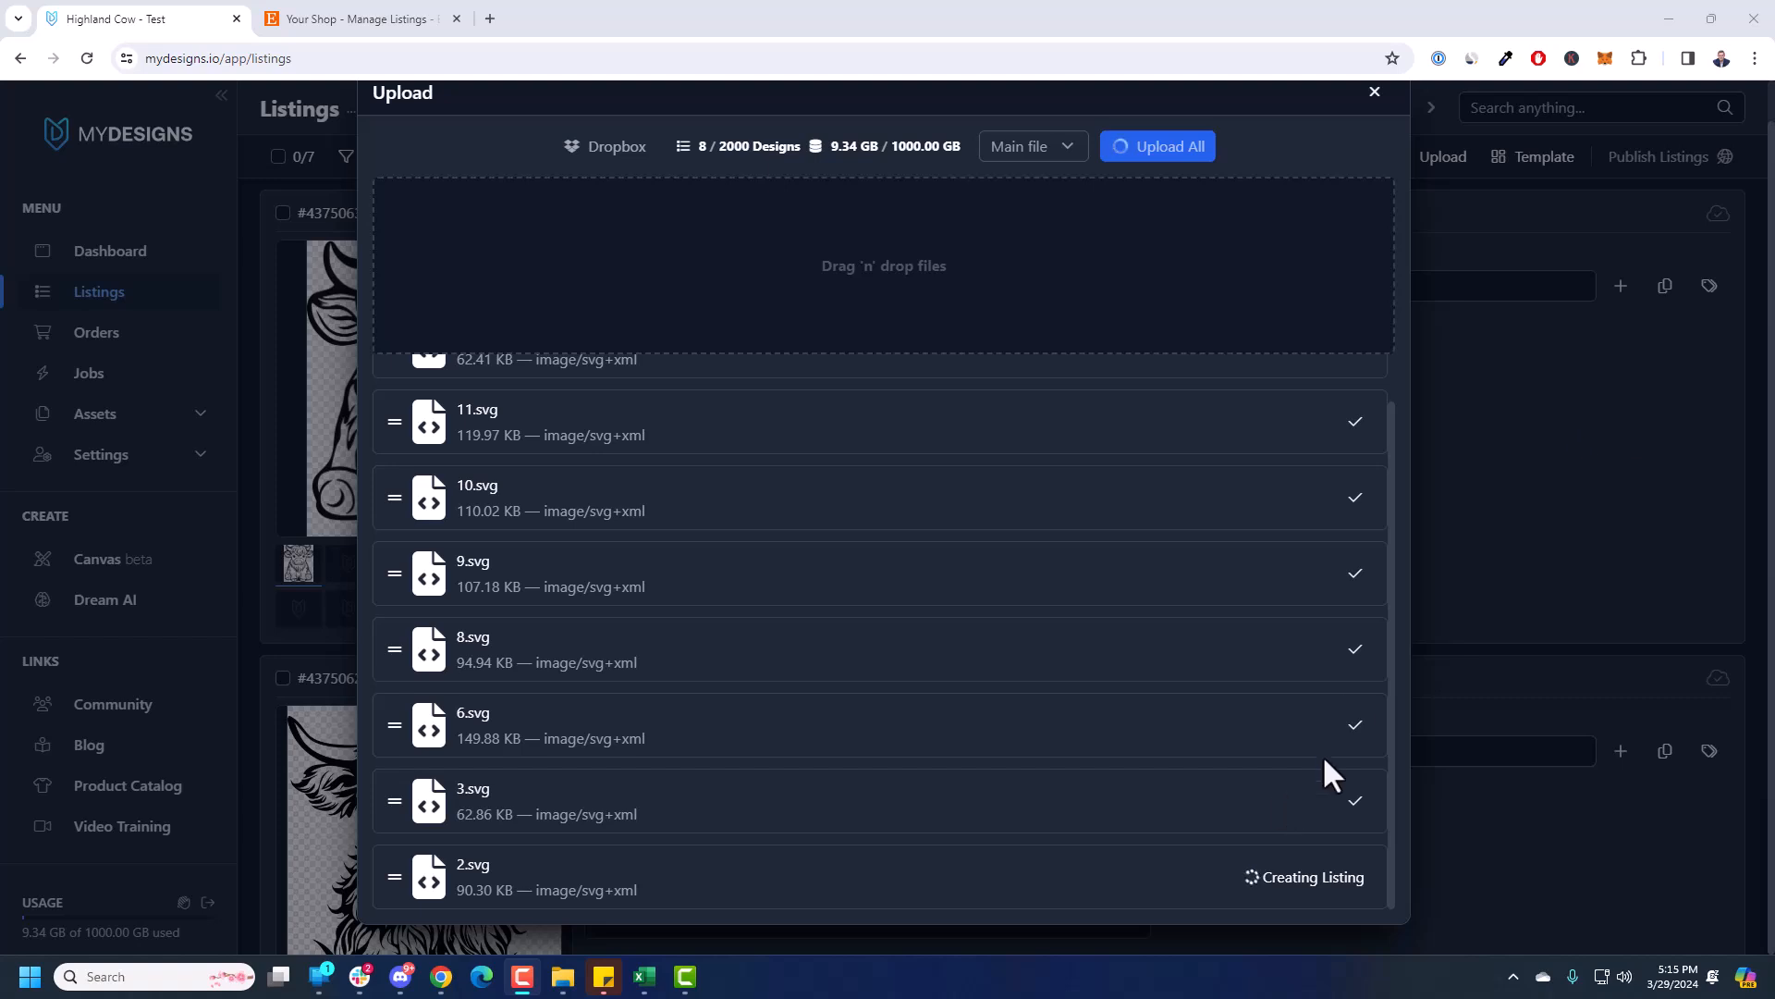
left_click_drag(1231, 881, 1359, 880)
left_click(1367, 881)
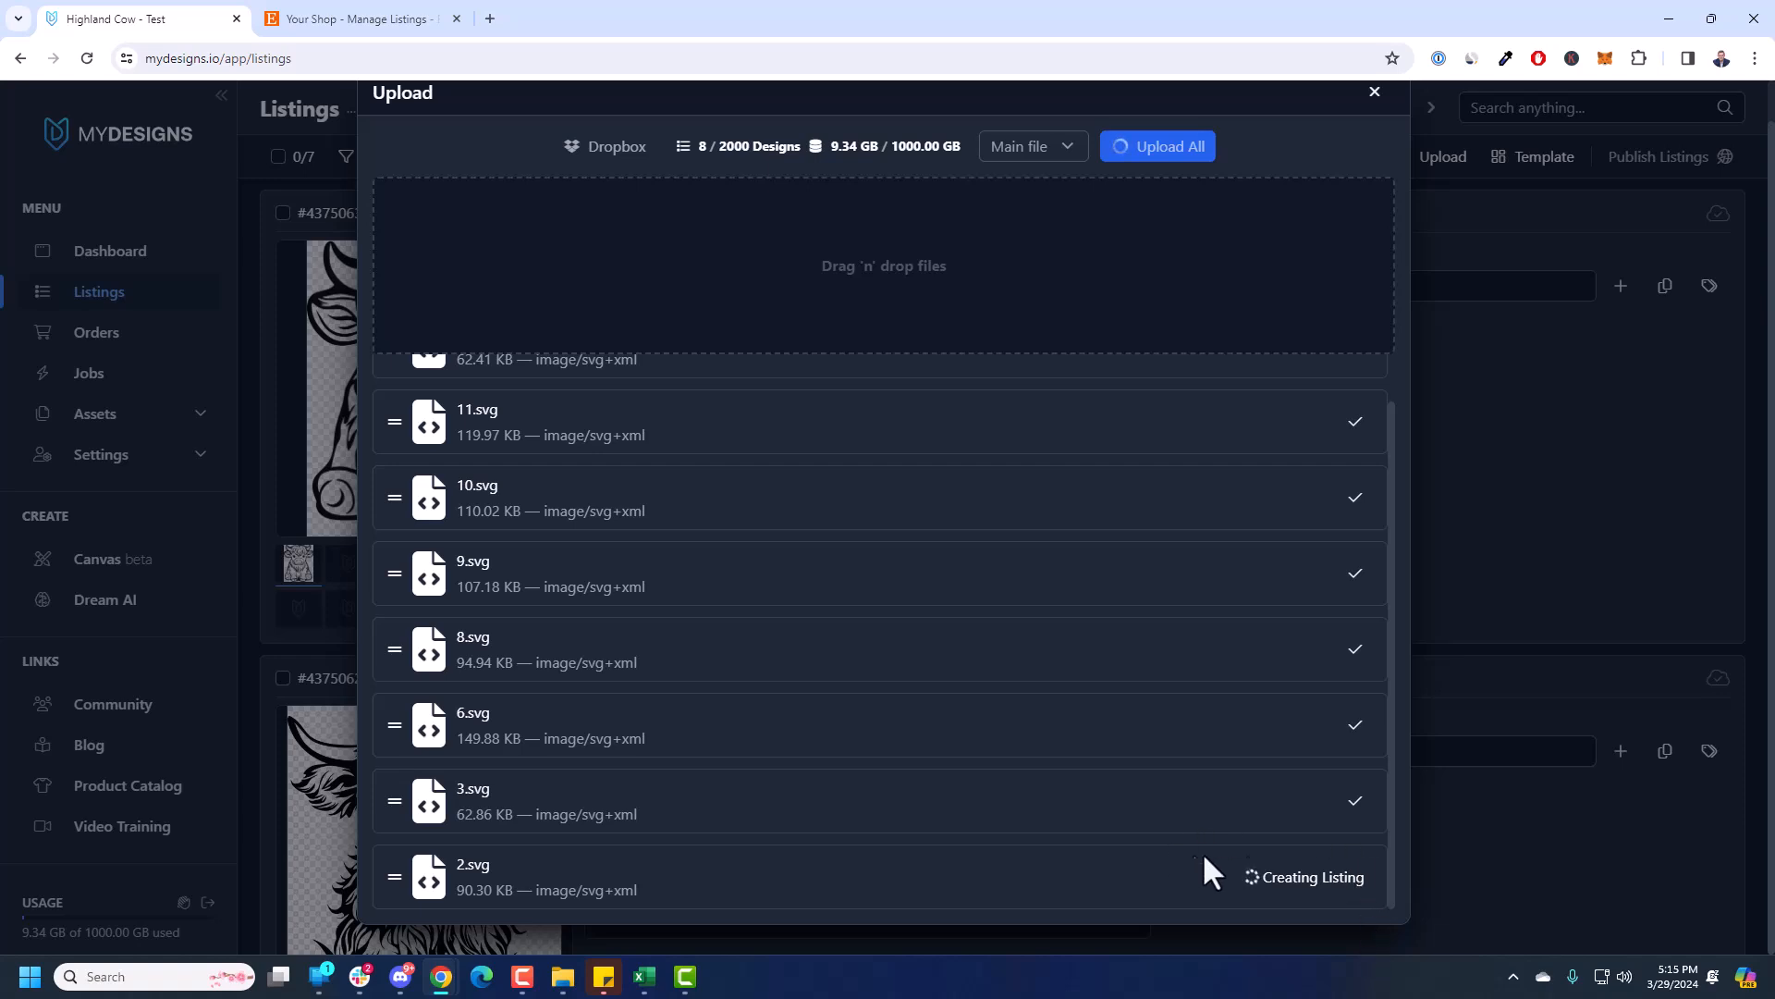
left_click_drag(1261, 894, 1384, 895)
left_click(1383, 880)
scroll(1270, 733, "up", 1)
scroll(1270, 732, "down", 1)
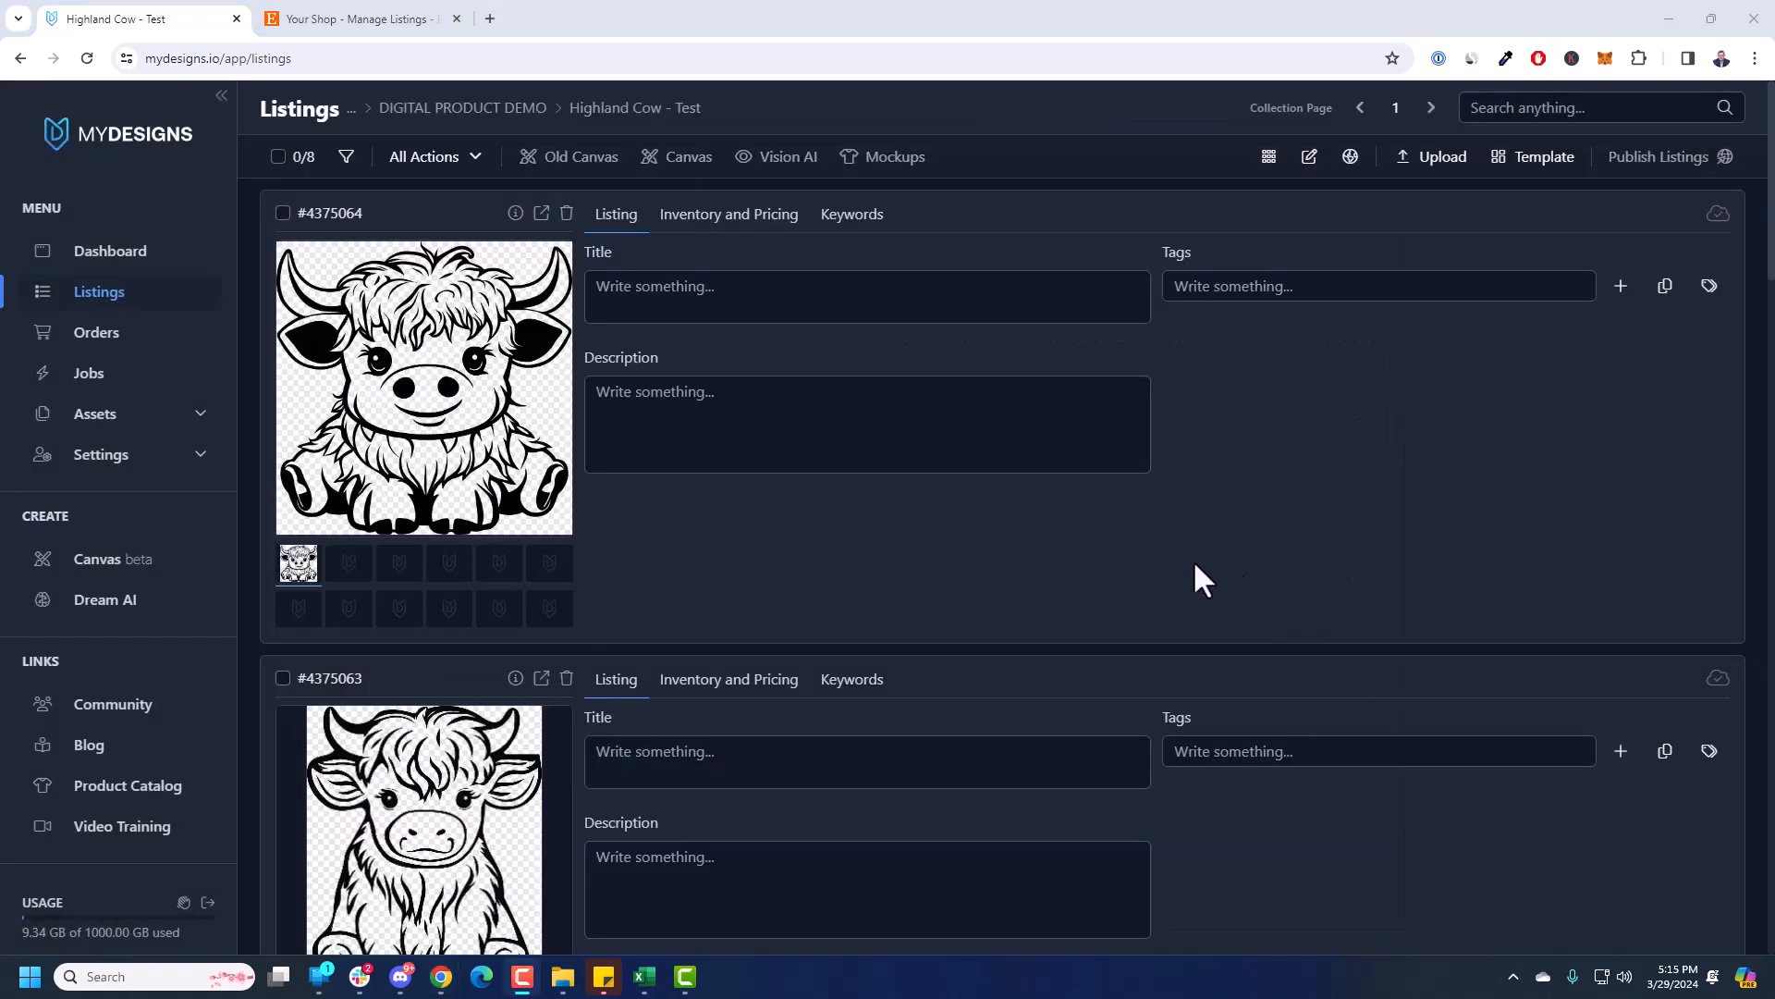
- Switch the listings to grid view and look over the uploaded highland cow designs
left_click(1268, 156)
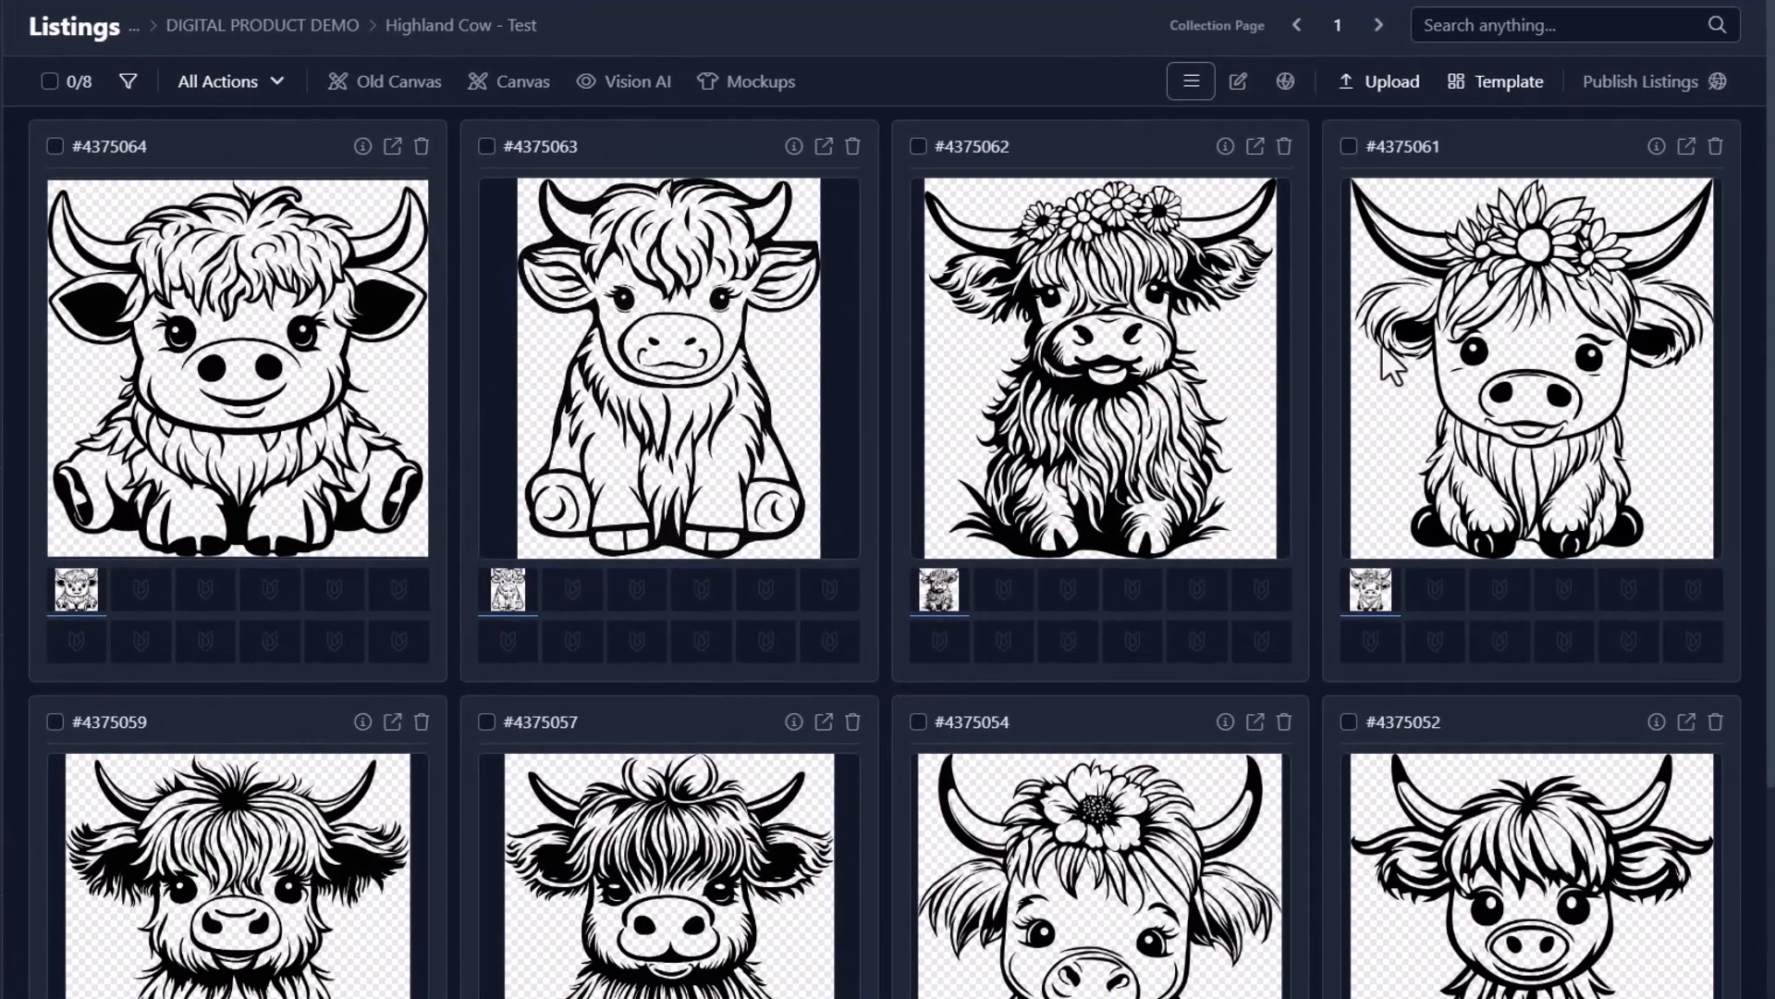
scroll(1533, 385, "down", 3)
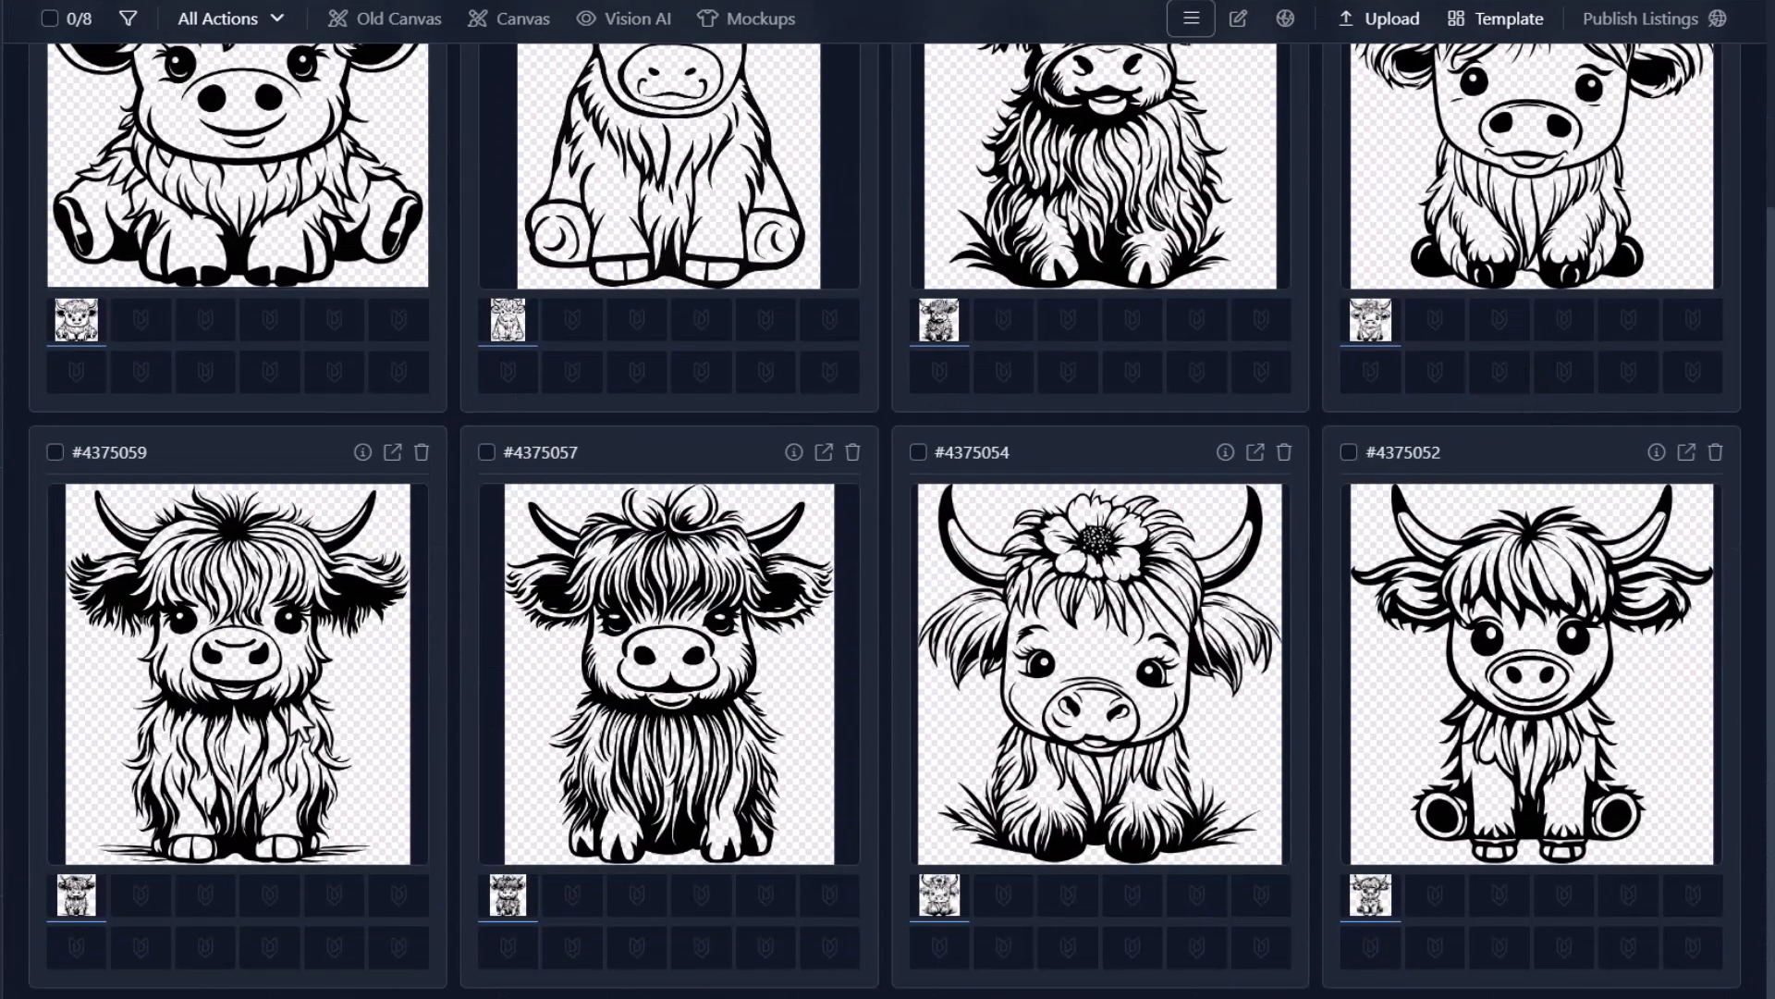
scroll(290, 705, "up", 3)
scroll(1508, 546, "down", 3)
scroll(1494, 752, "up", 3)
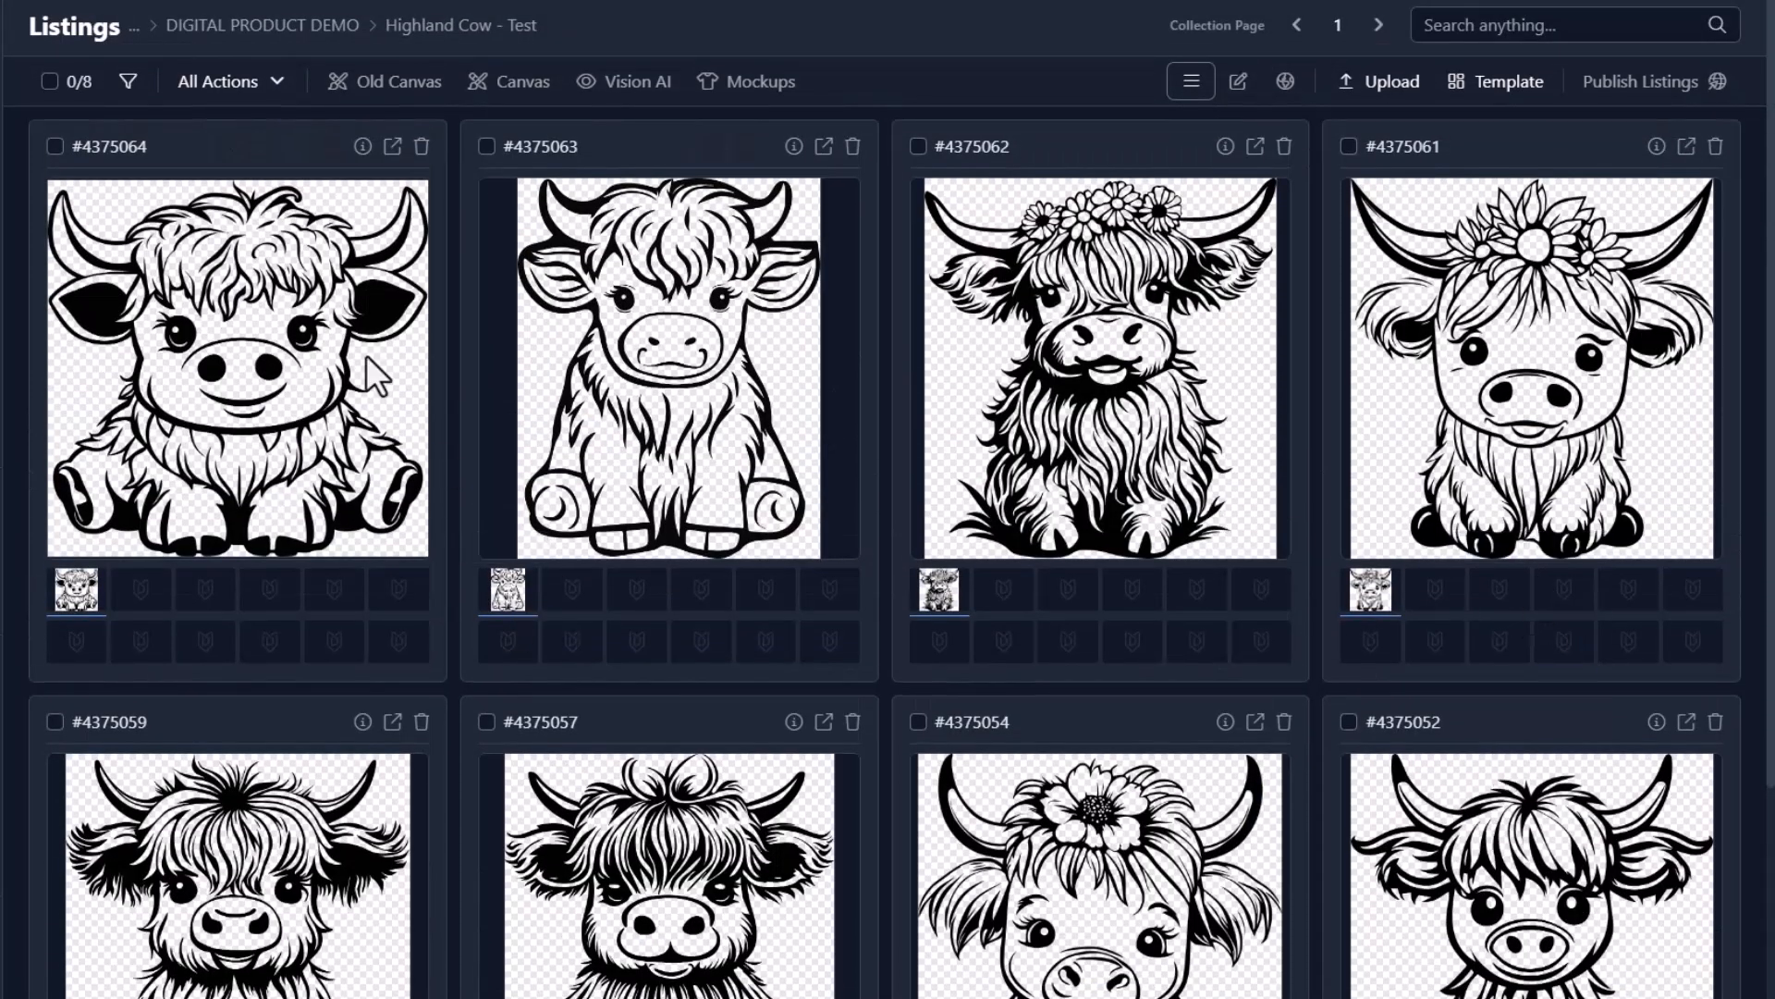
- Select all listings in the Highland Cow - Test folder
left_click(50, 82)
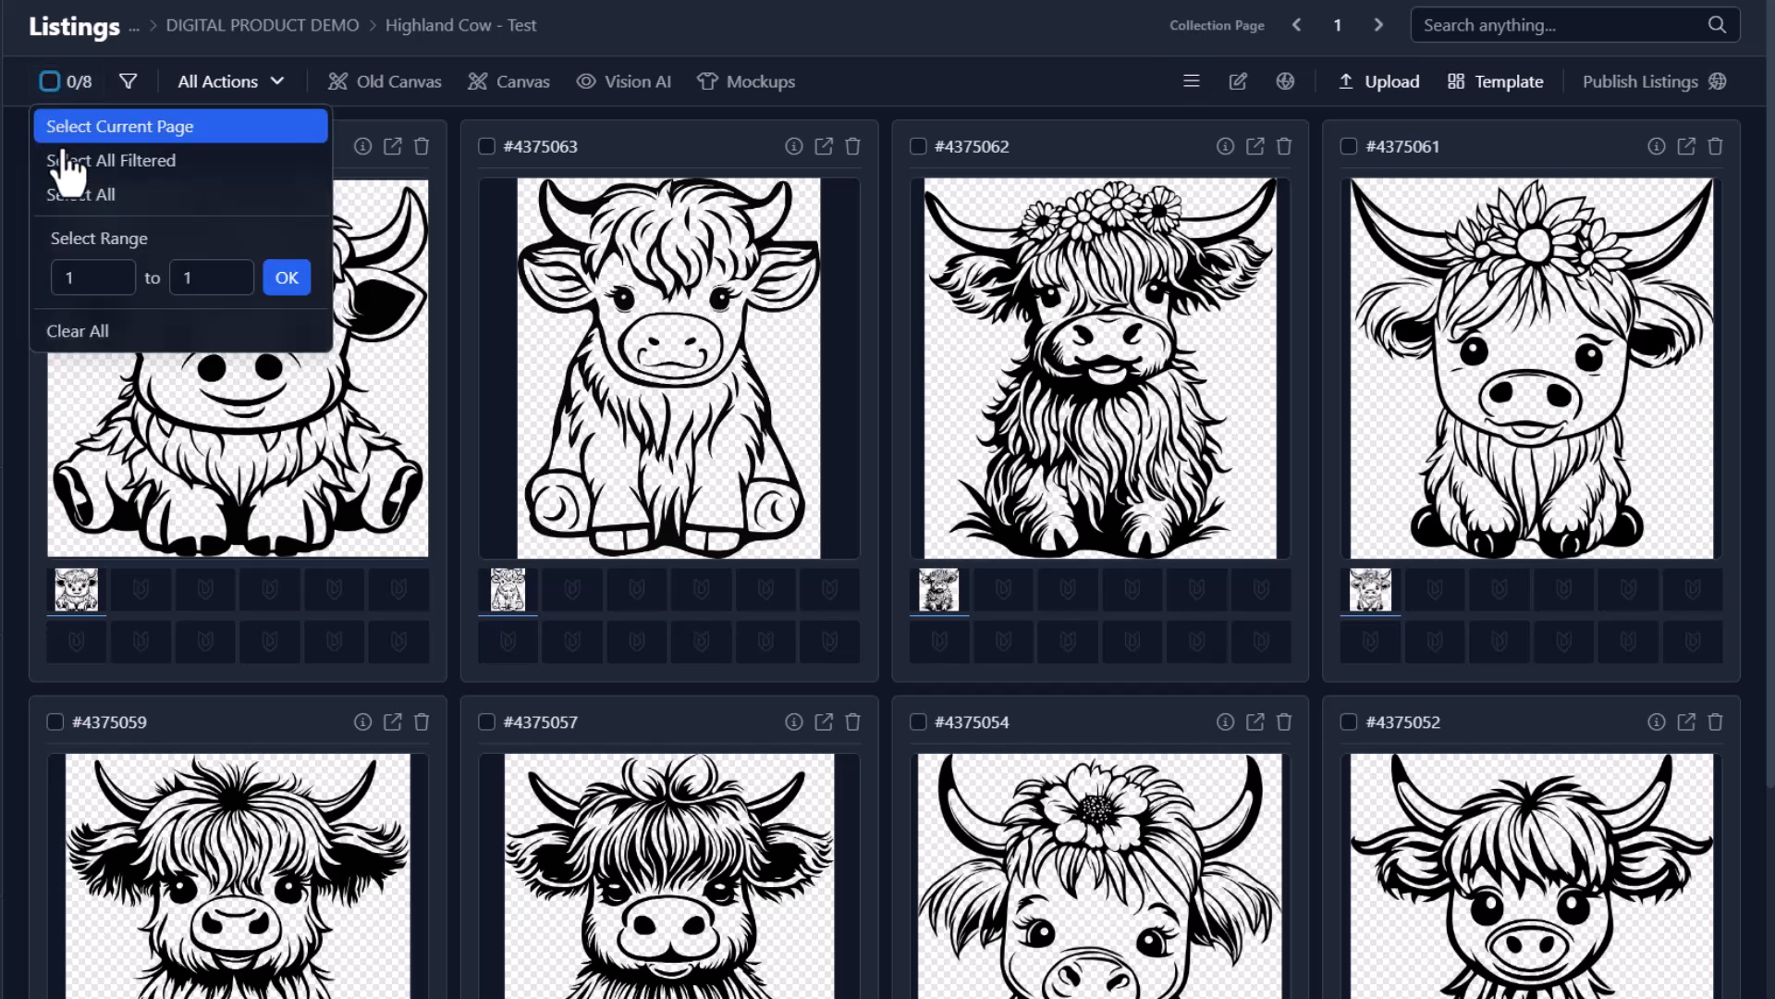
left_click(65, 81)
left_click(72, 82)
left_click(148, 195)
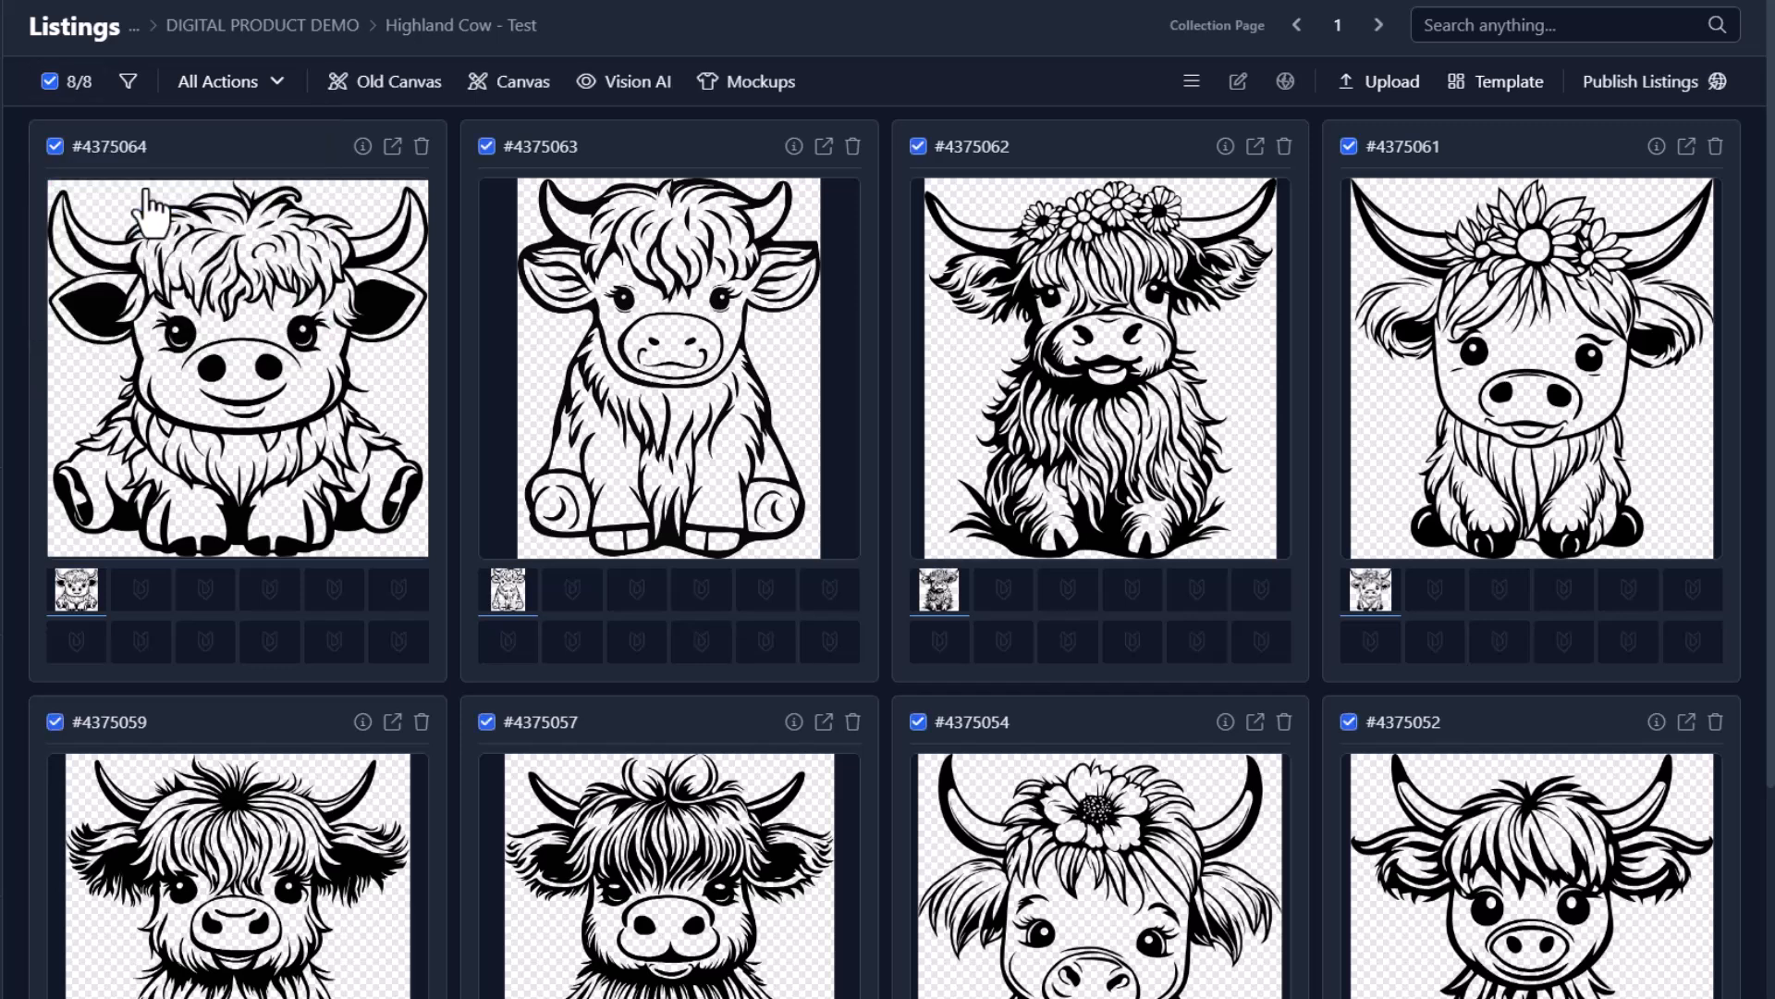
- Return the listings to the detailed list view and open the first listing's primary keyword for editing
left_click(1191, 82)
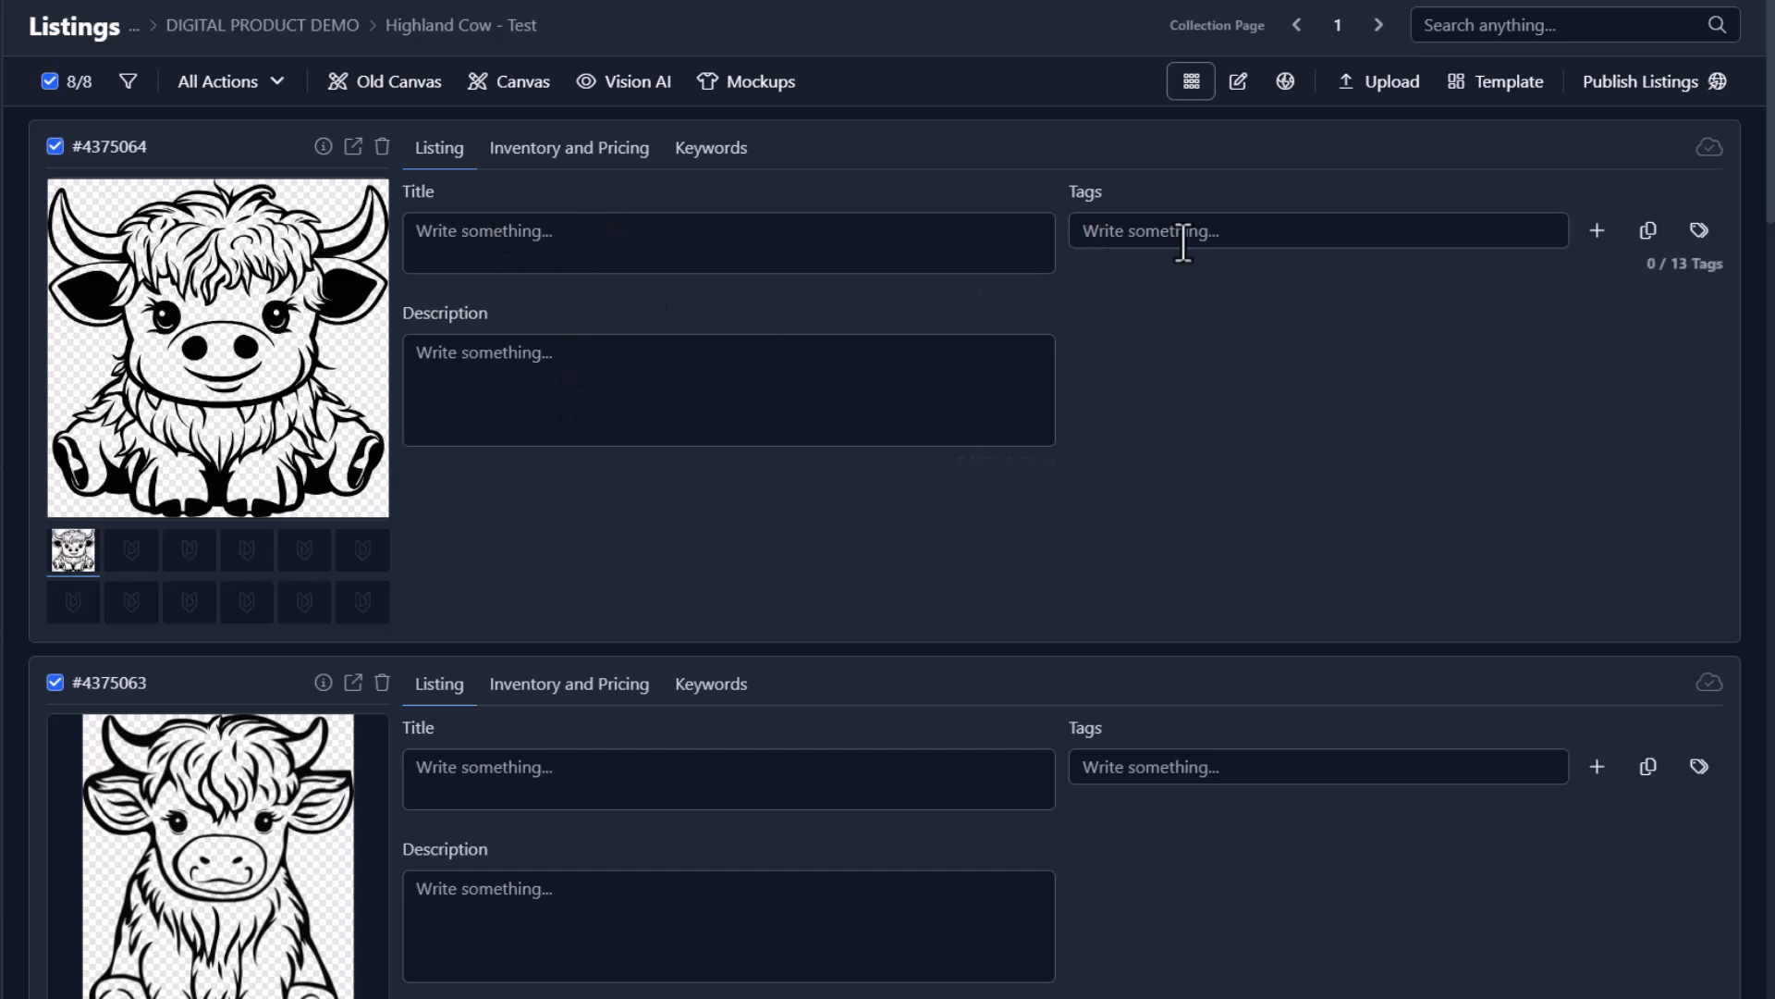
left_click(735, 159)
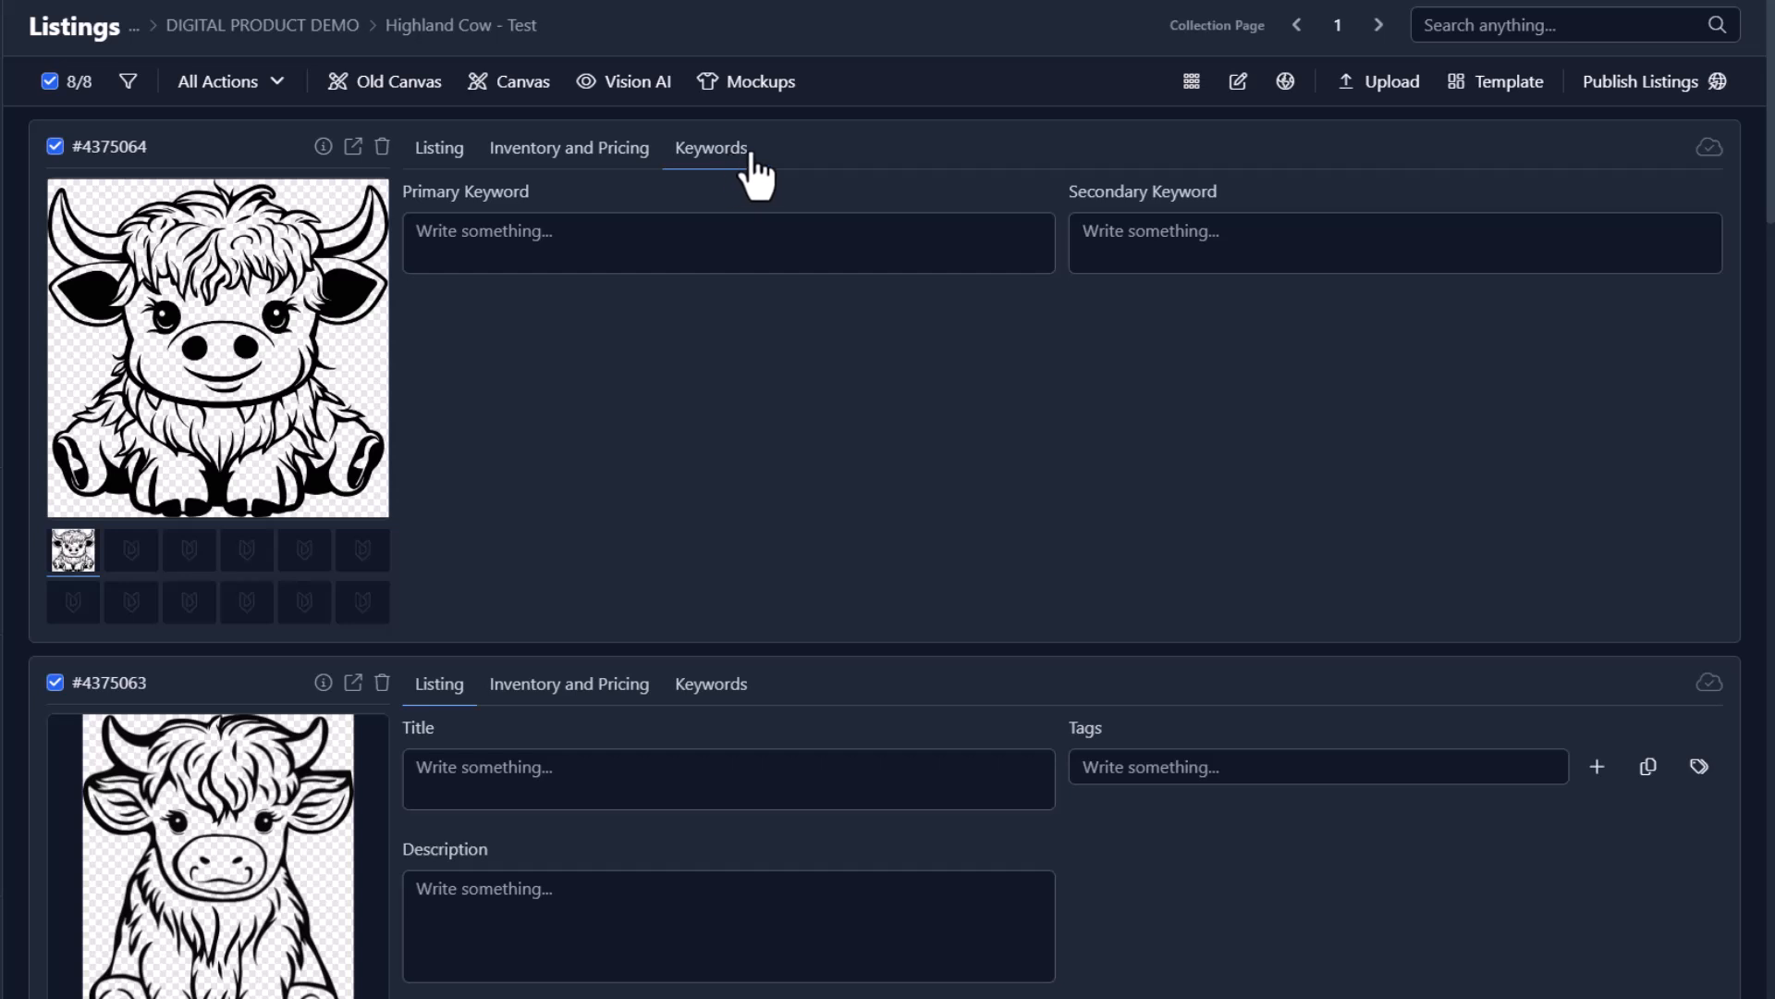
left_click(892, 252)
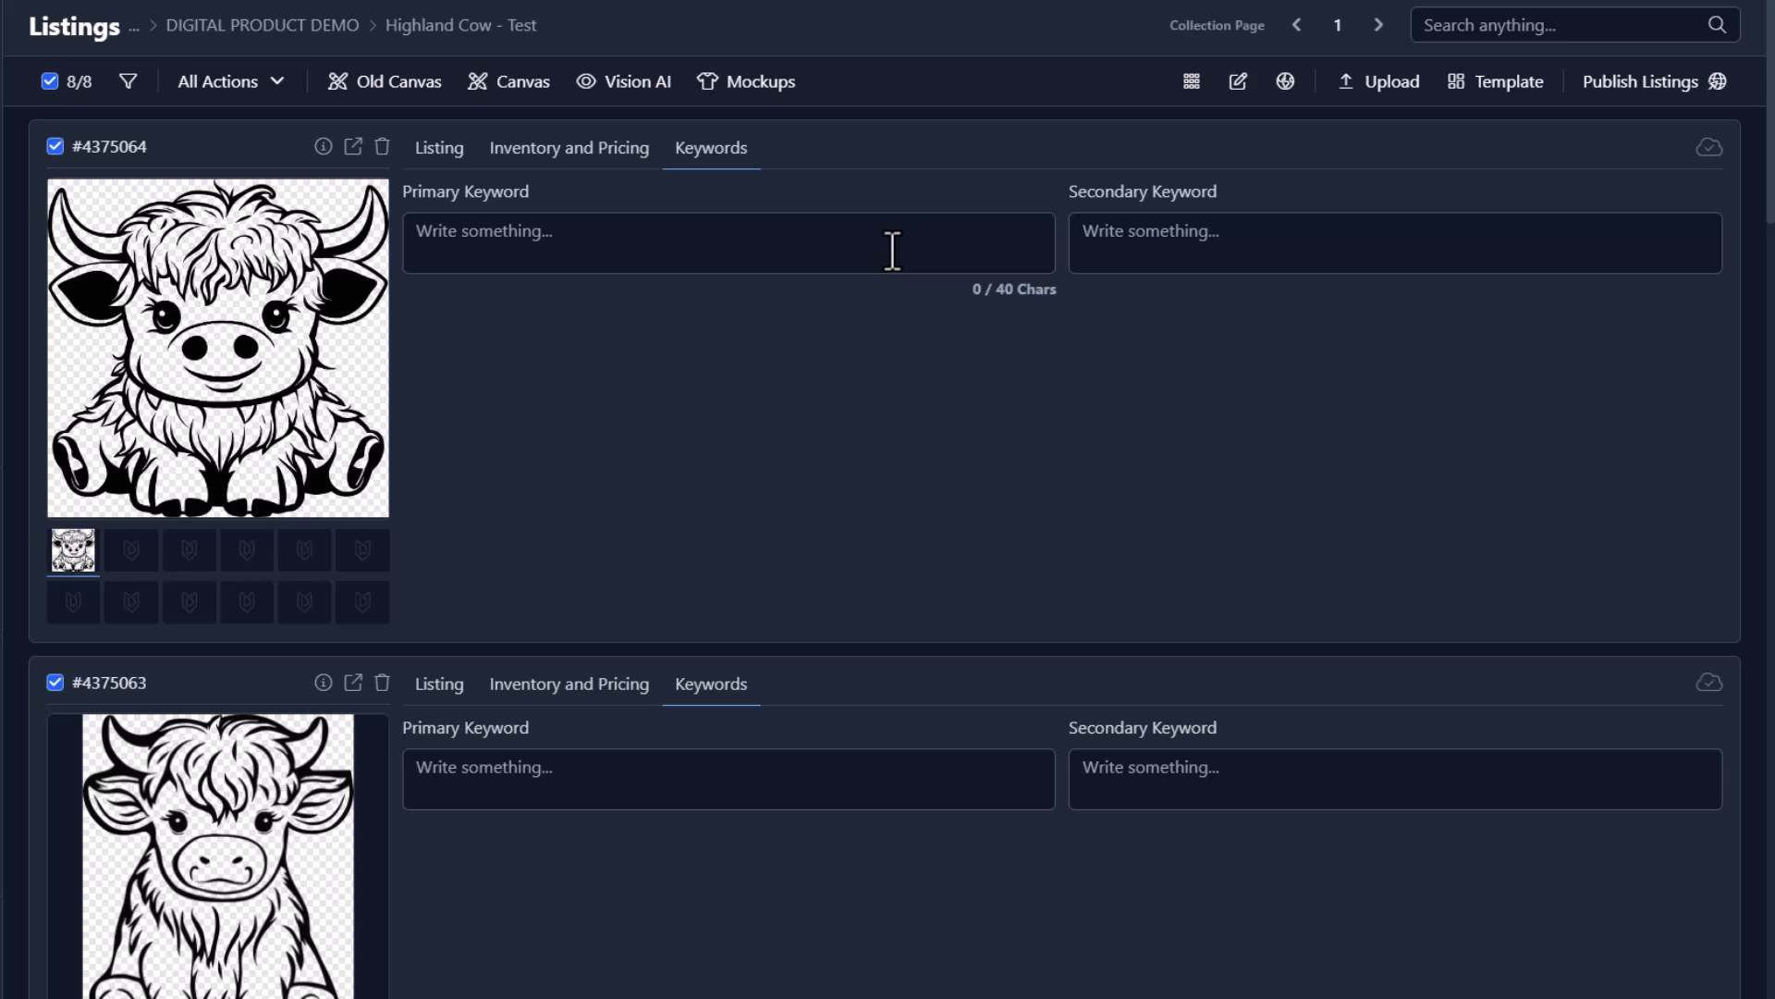
left_click(953, 252)
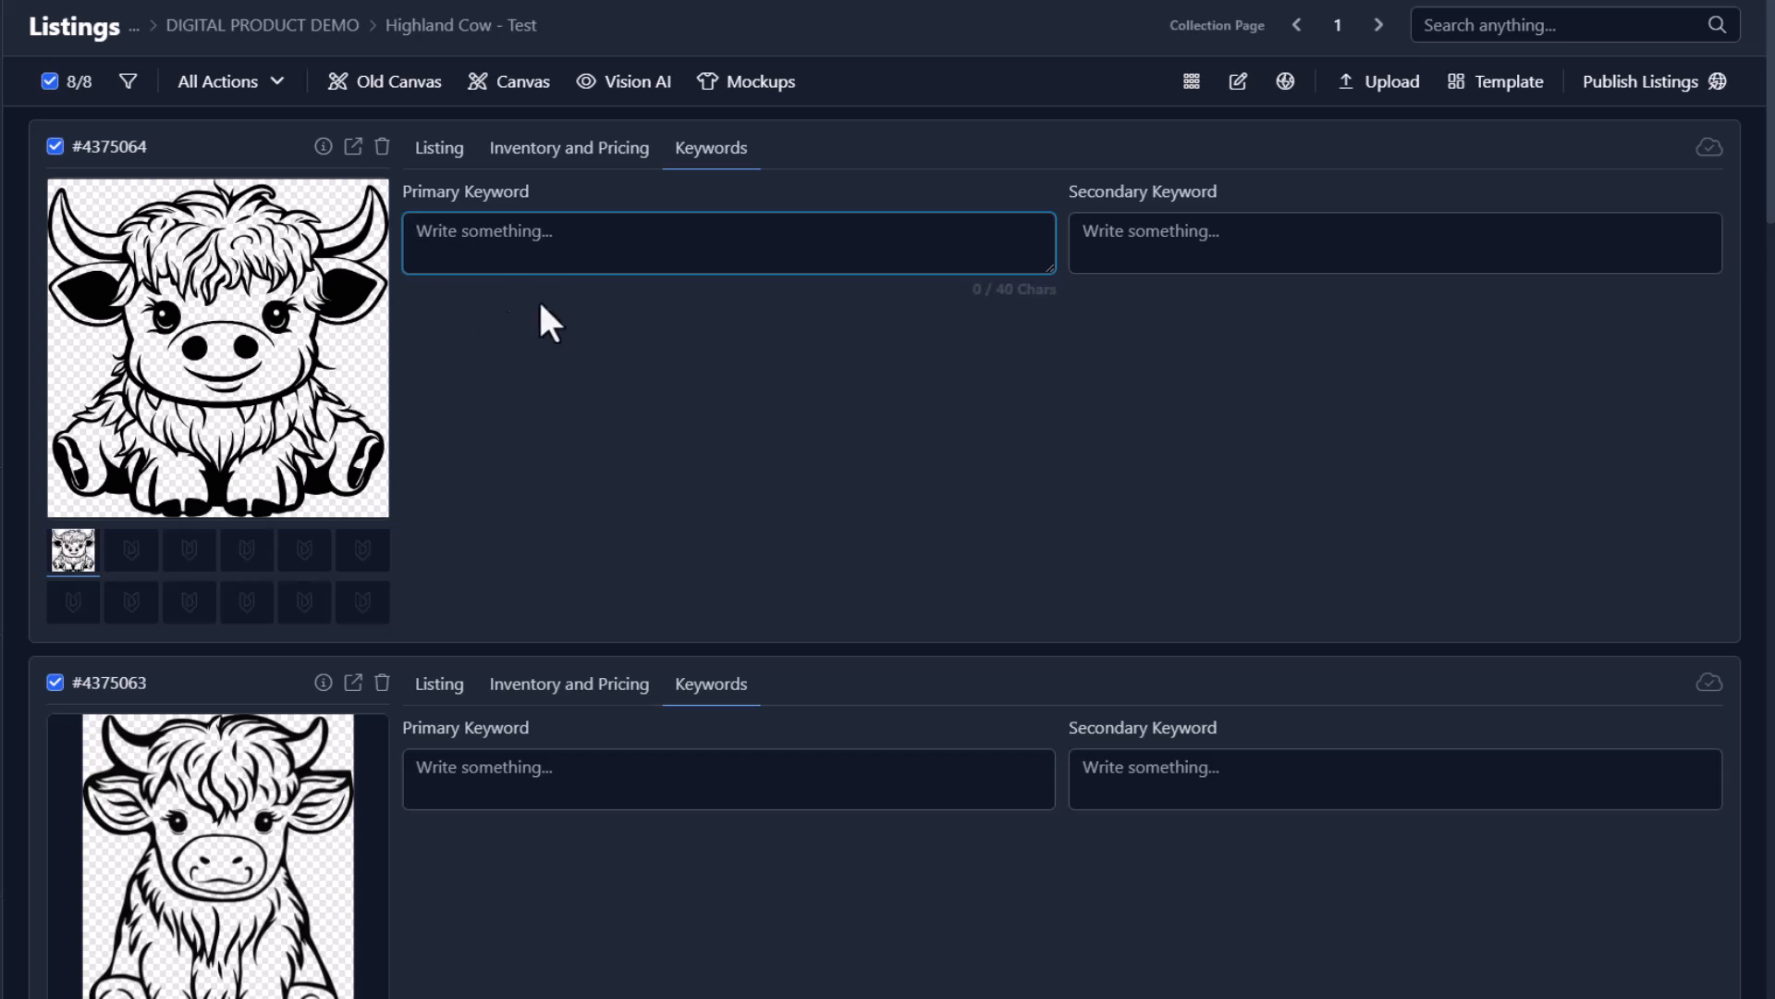
left_click(1236, 233)
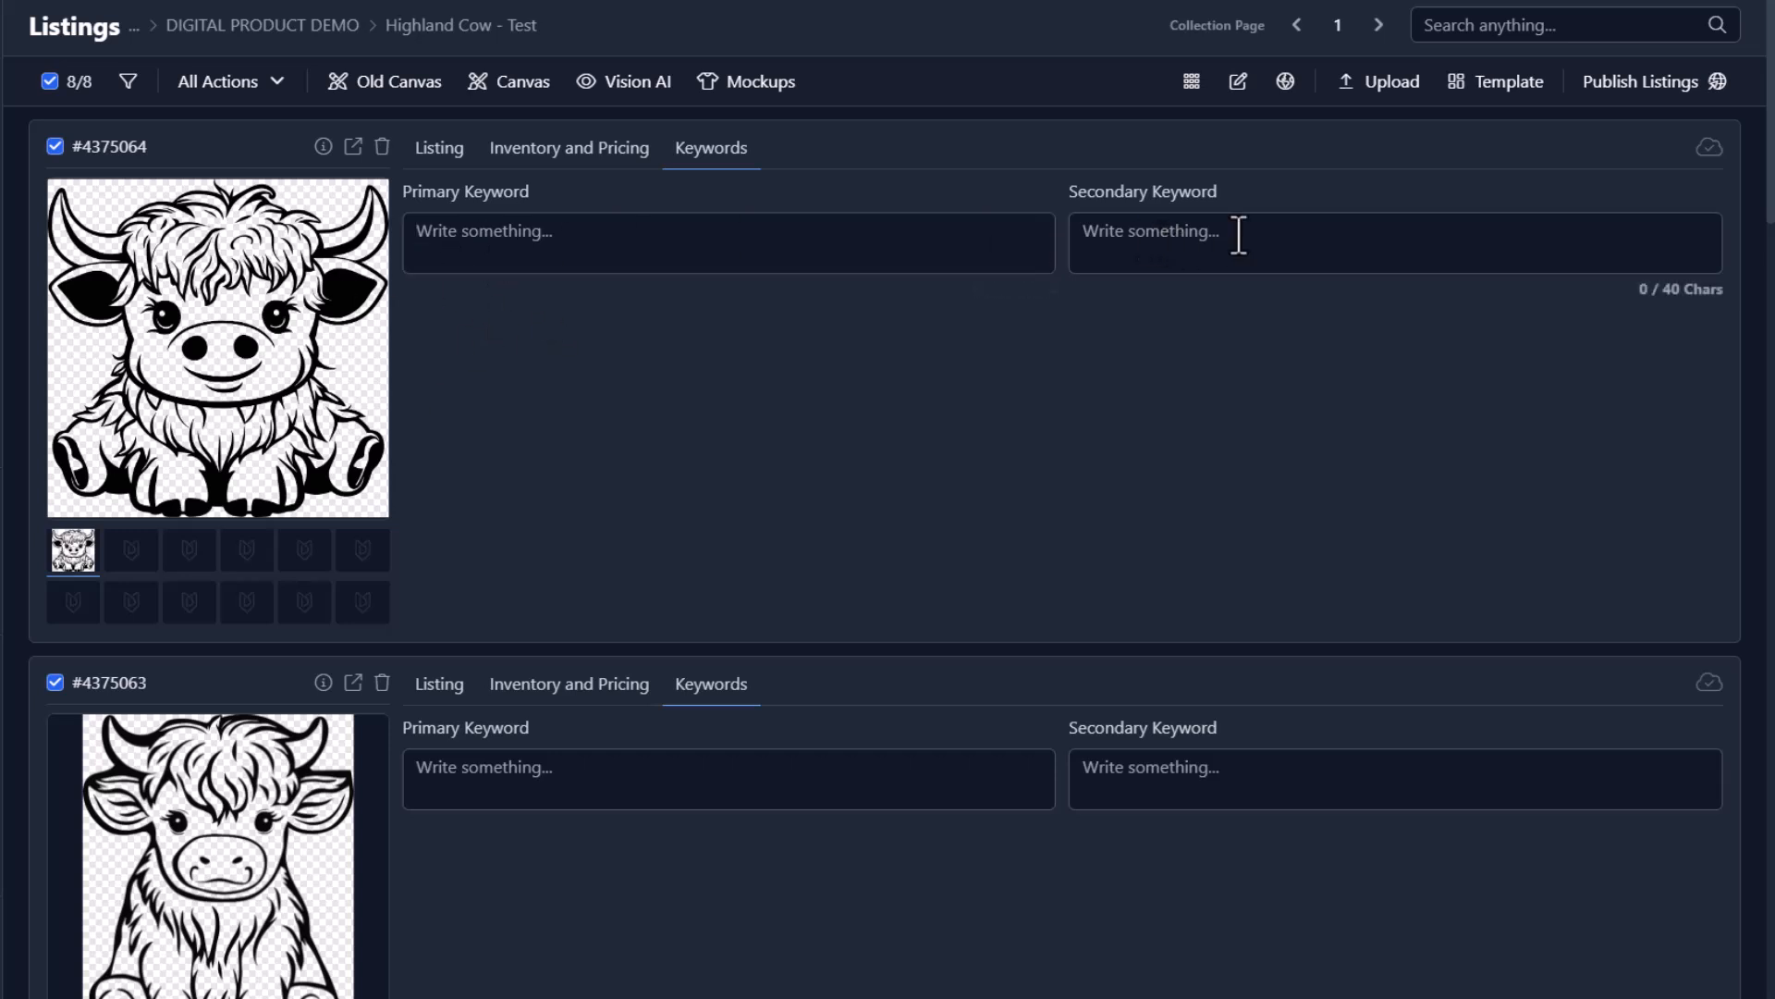
left_click(1044, 323)
left_click(802, 252)
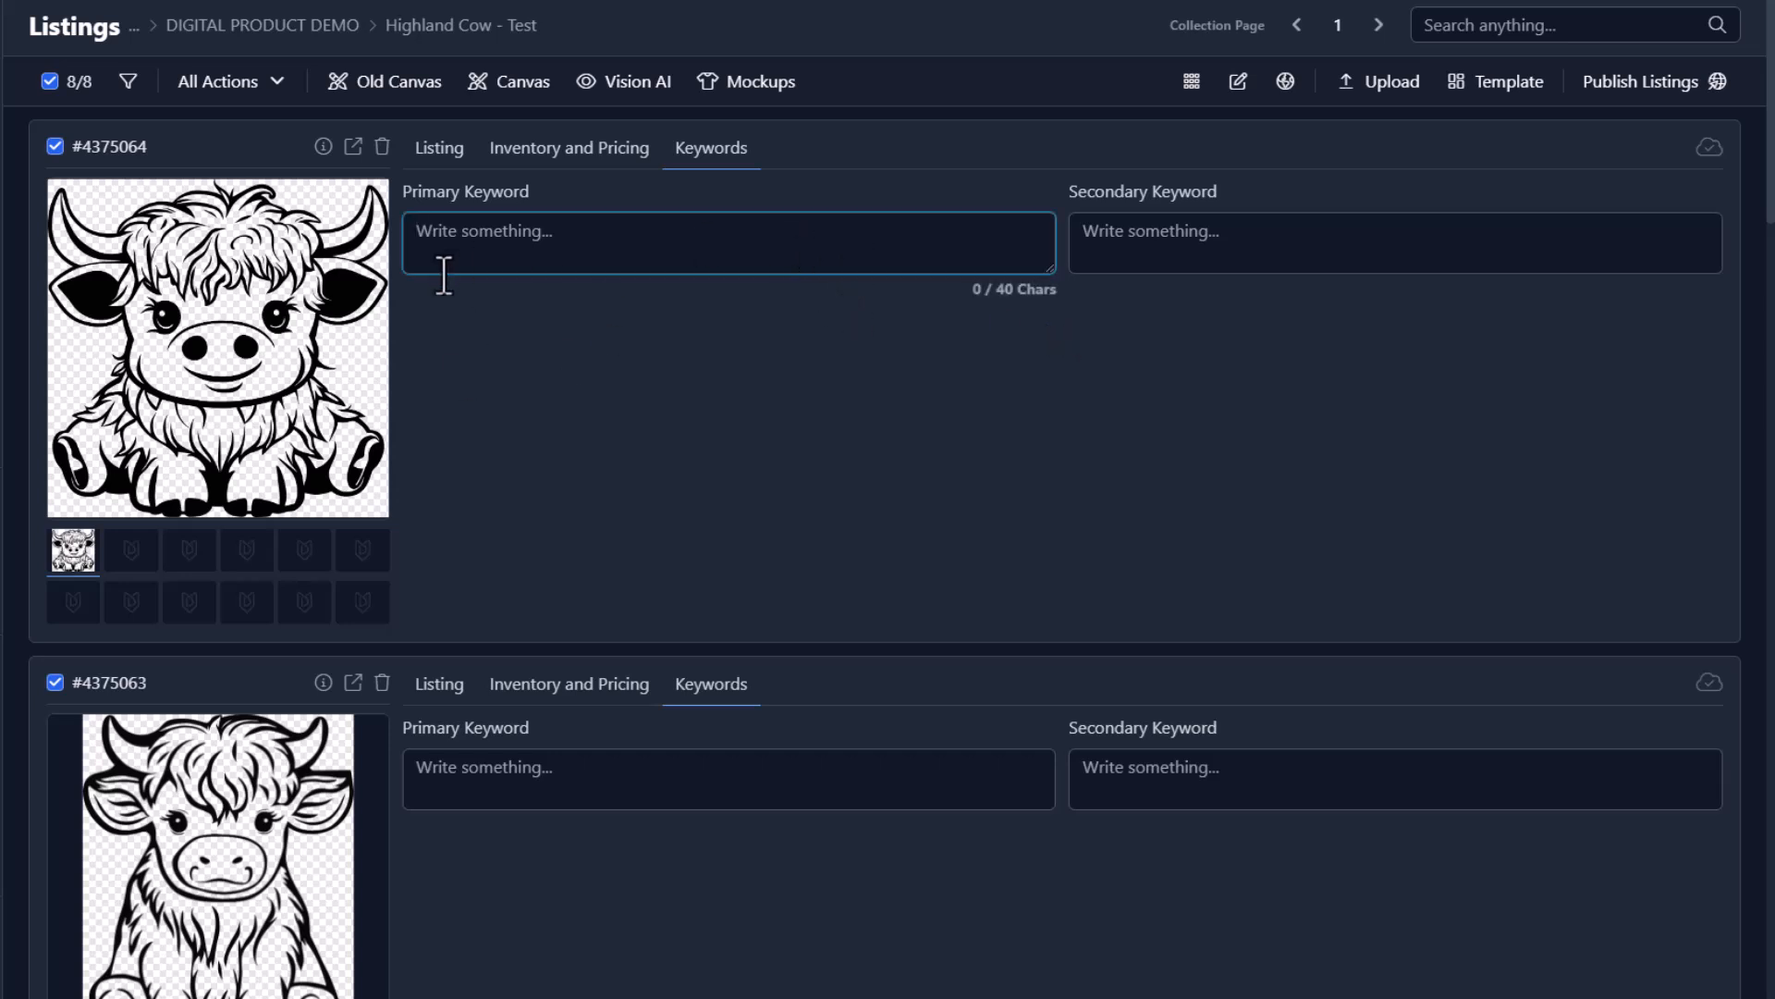
- Set up a bulk edit of the selected listings that overwrites the Primary Keyword field
left_click(220, 90)
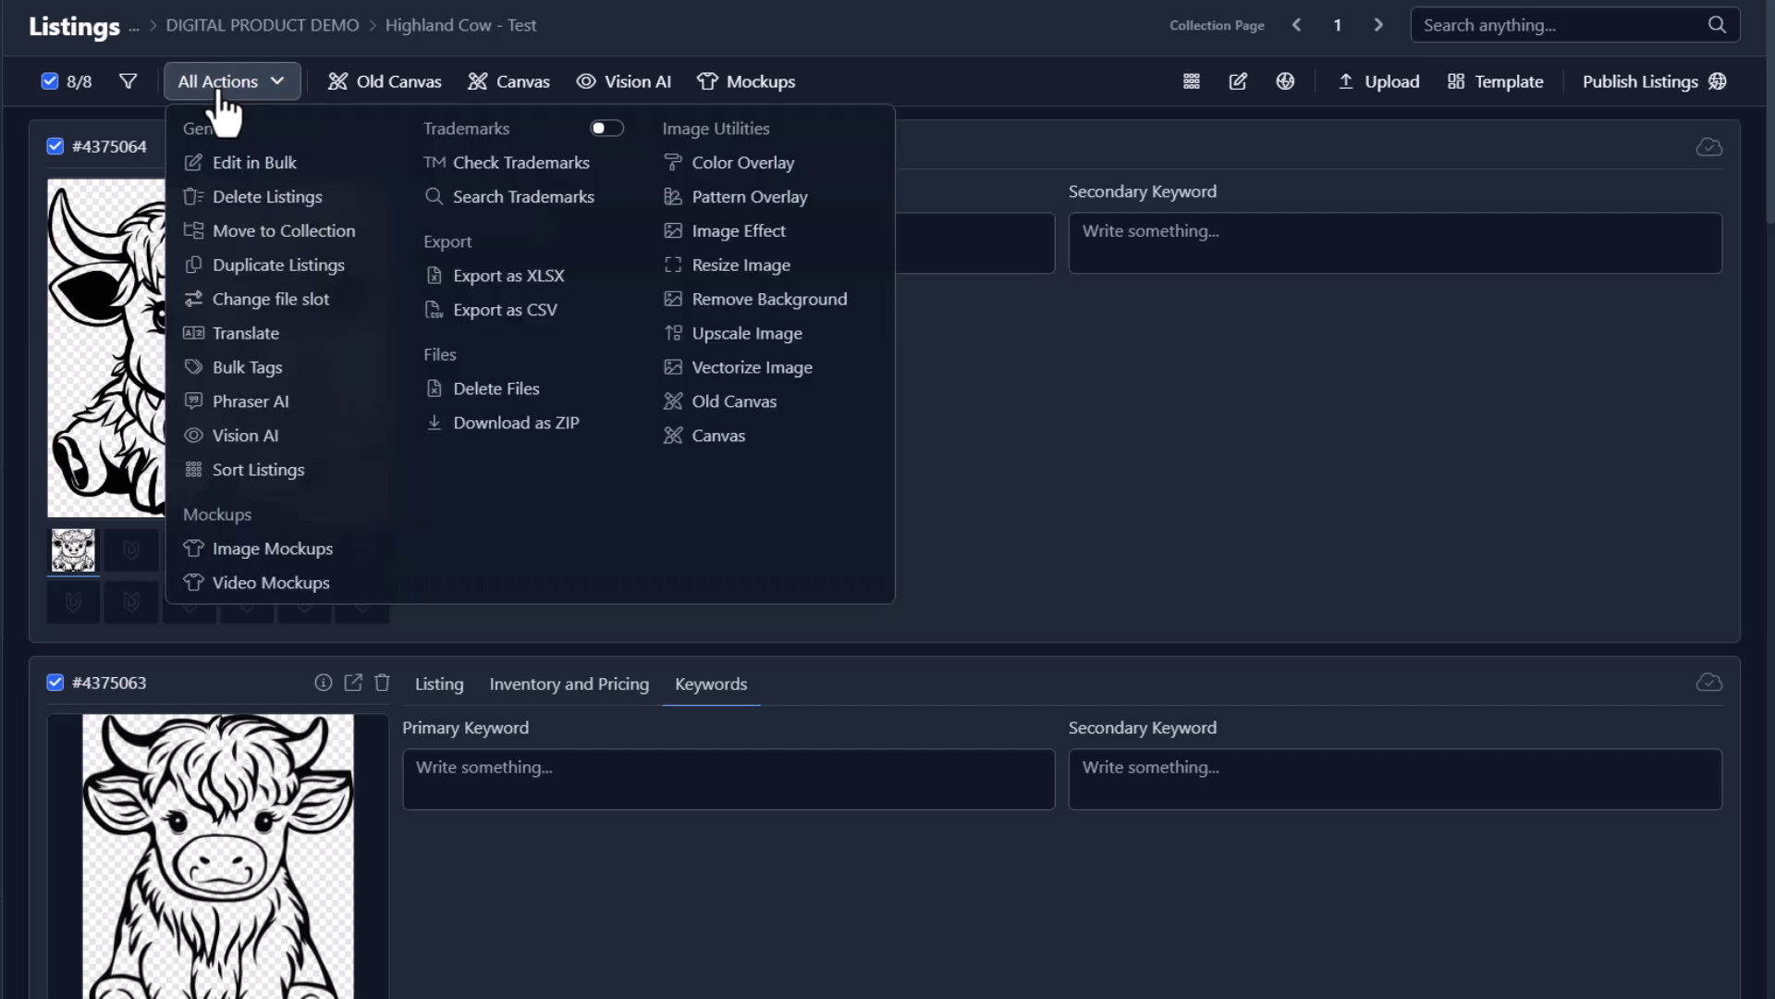
left_click(214, 89)
left_click(220, 91)
left_click(222, 163)
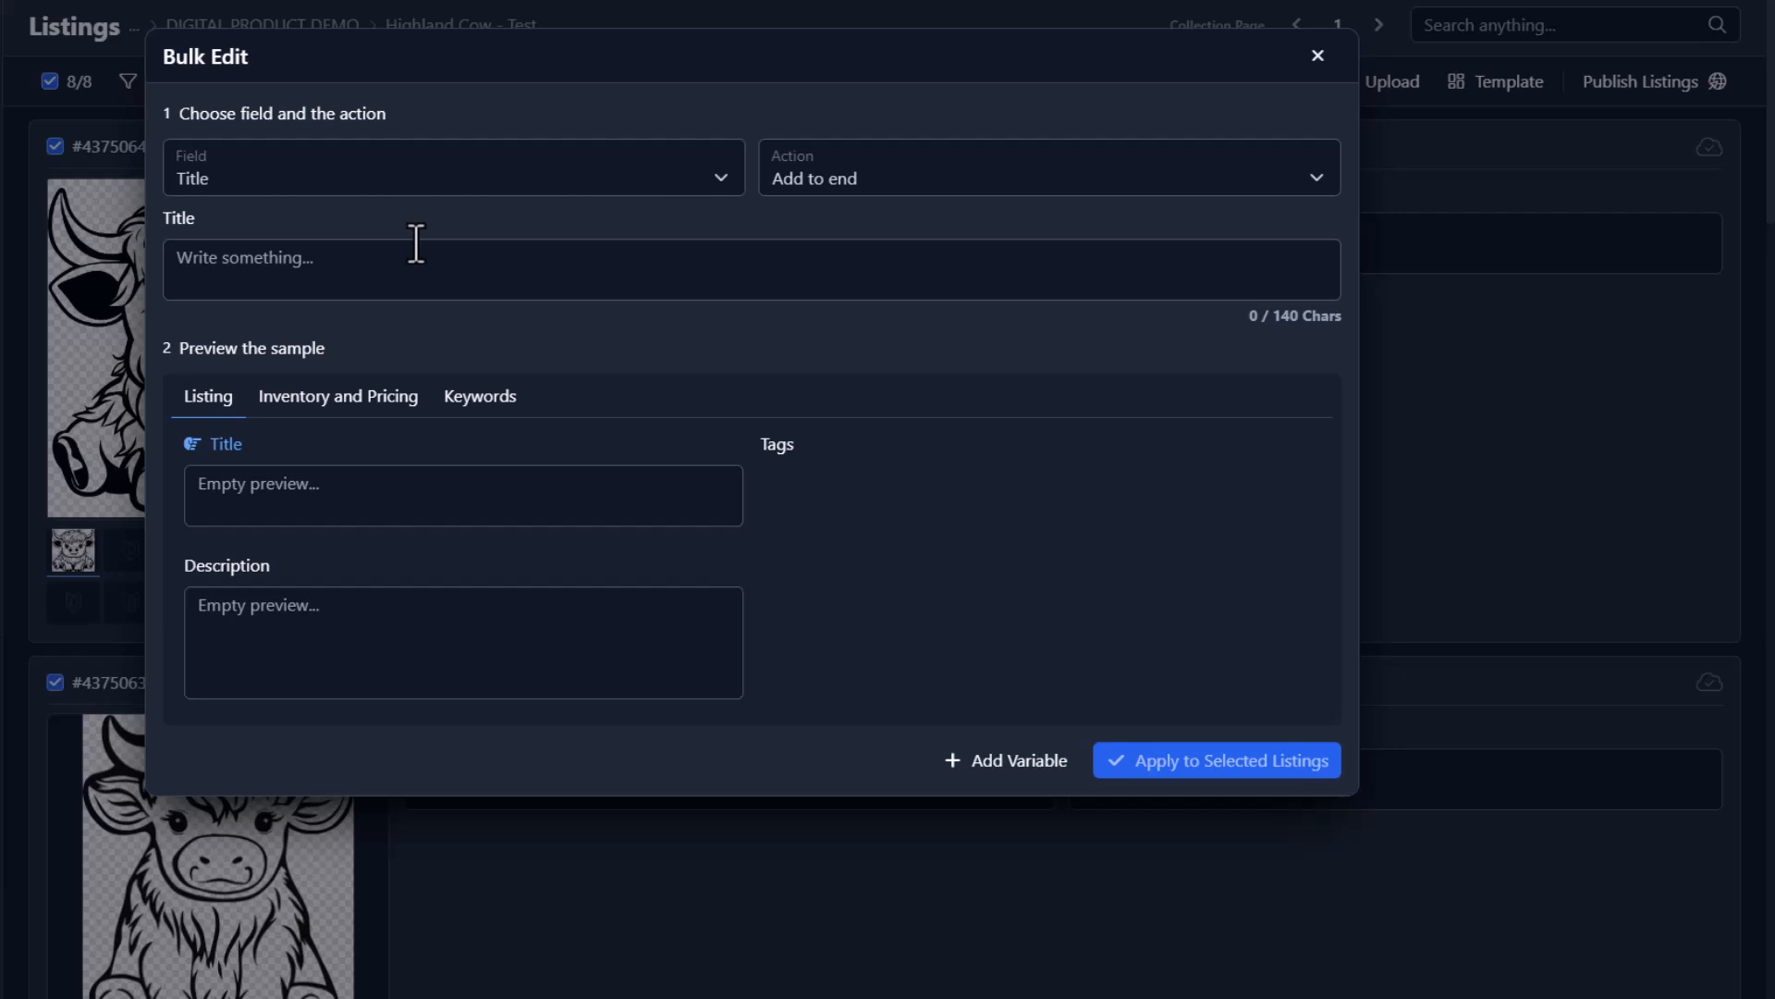
left_click(446, 194)
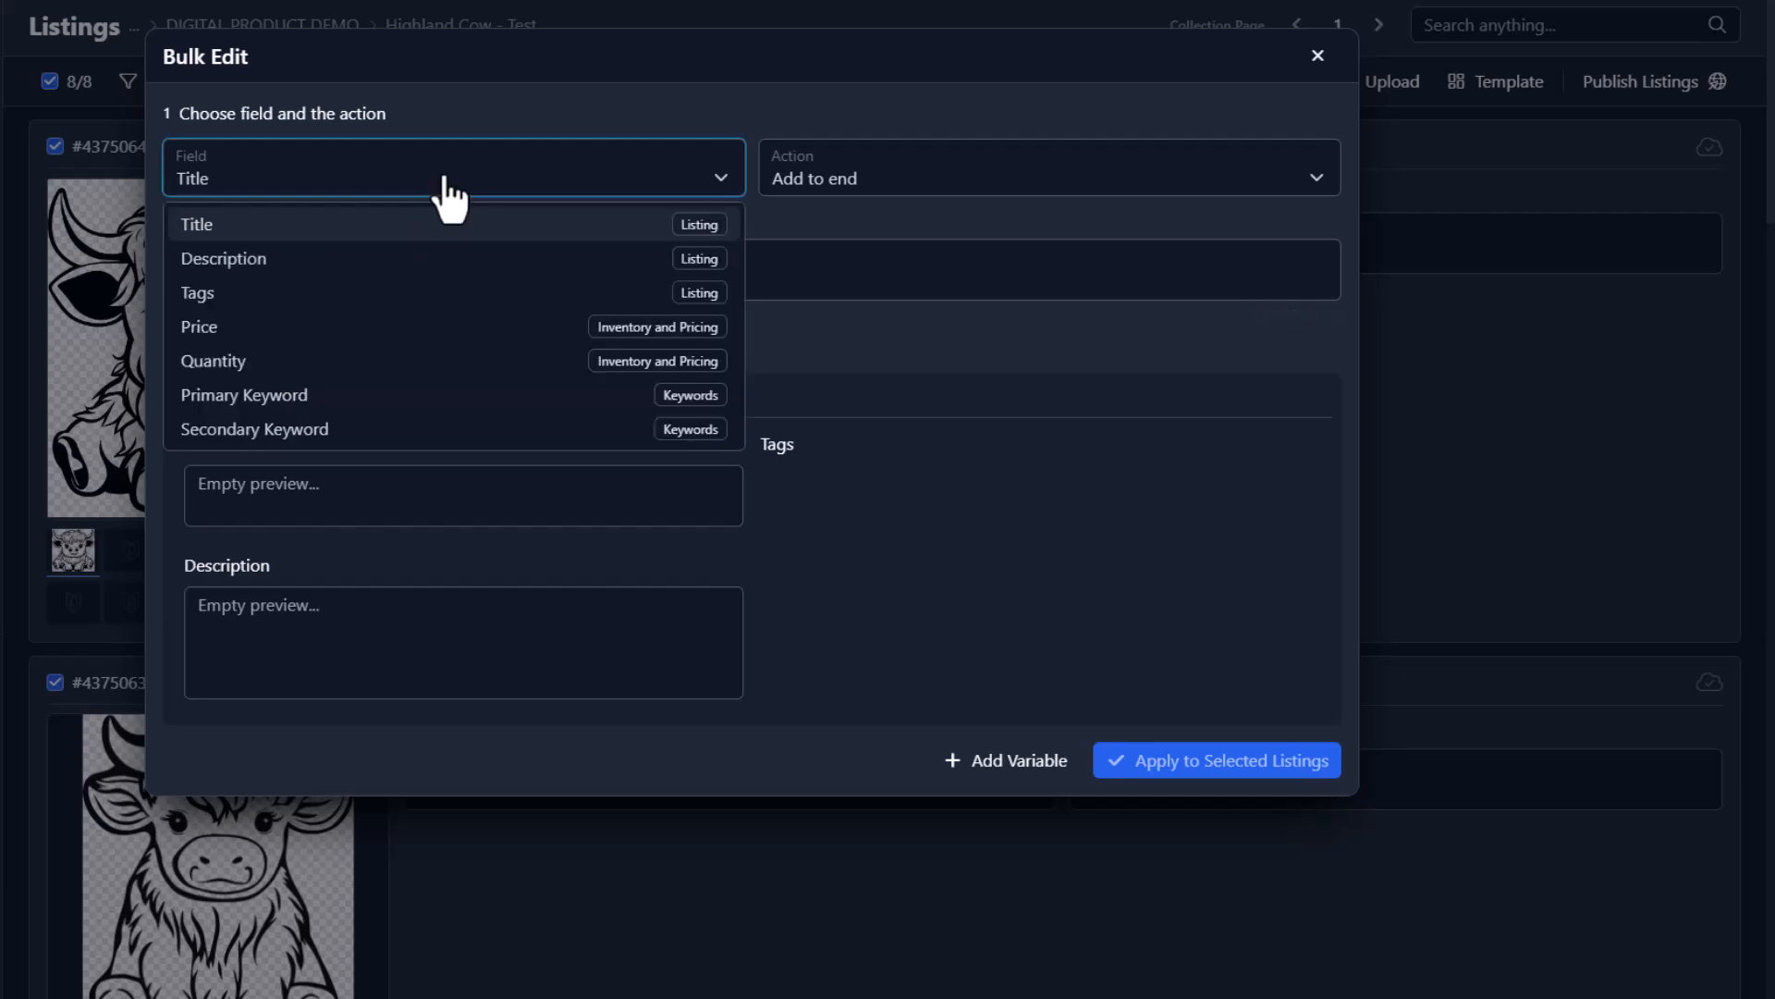
left_click(416, 393)
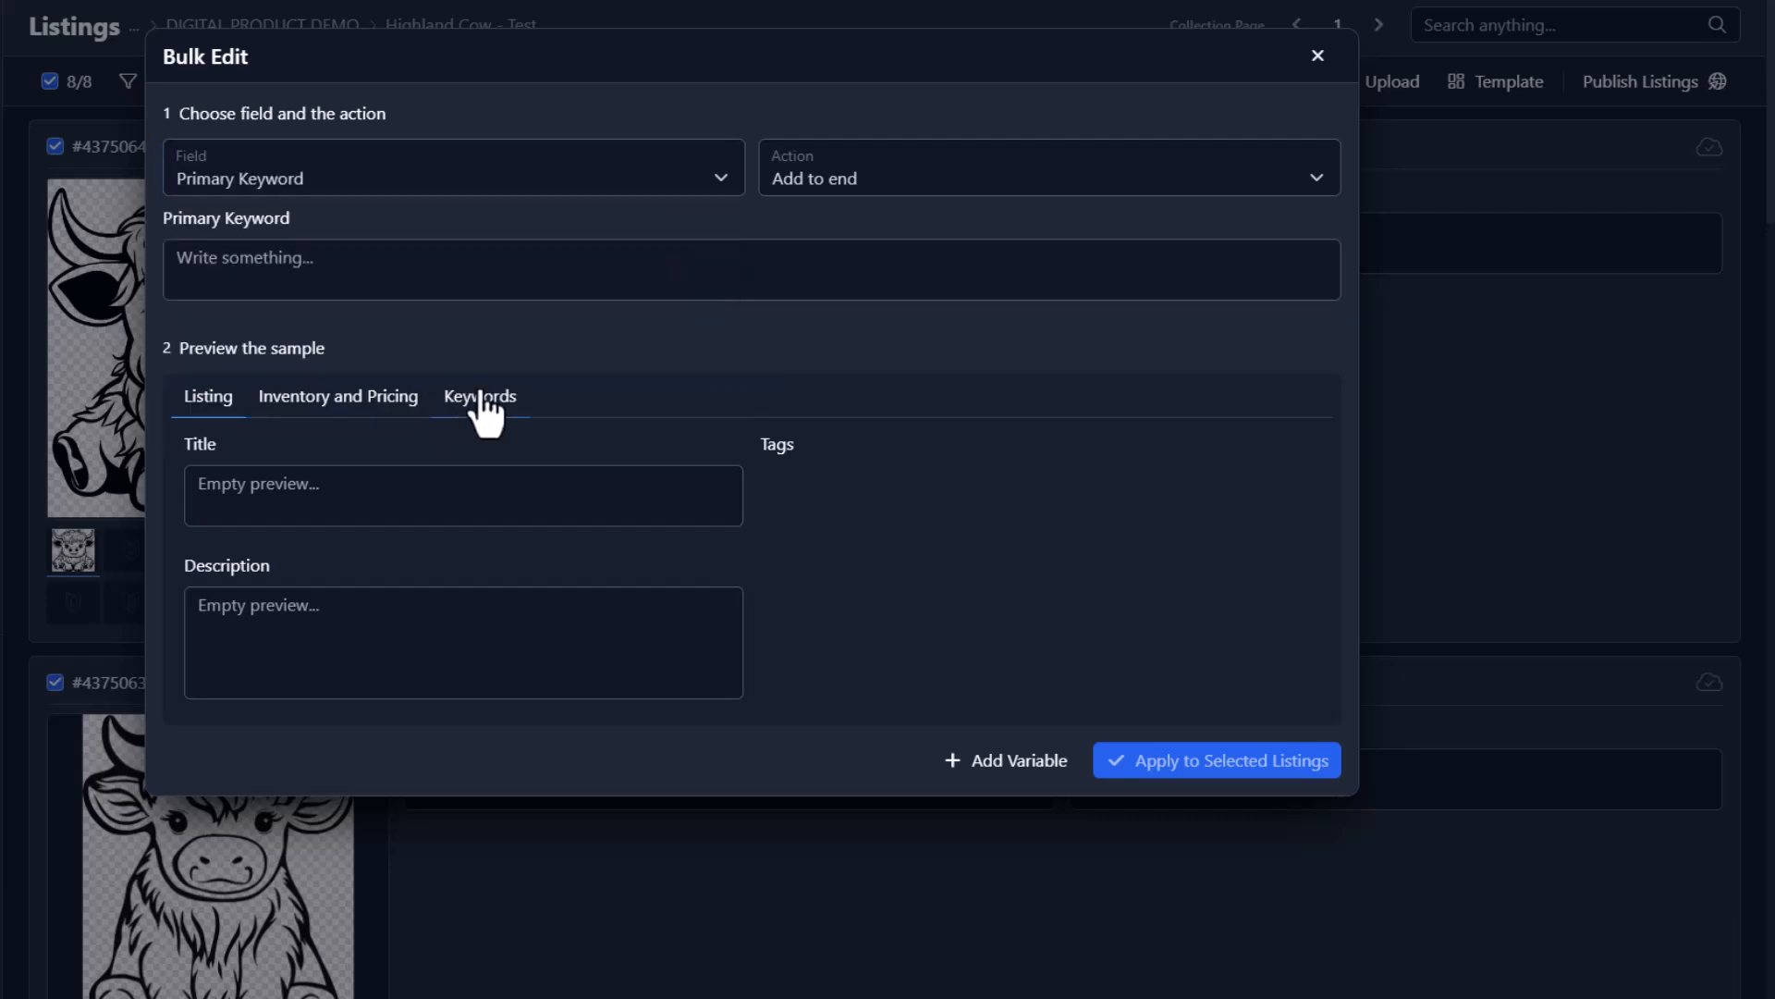
left_click(814, 185)
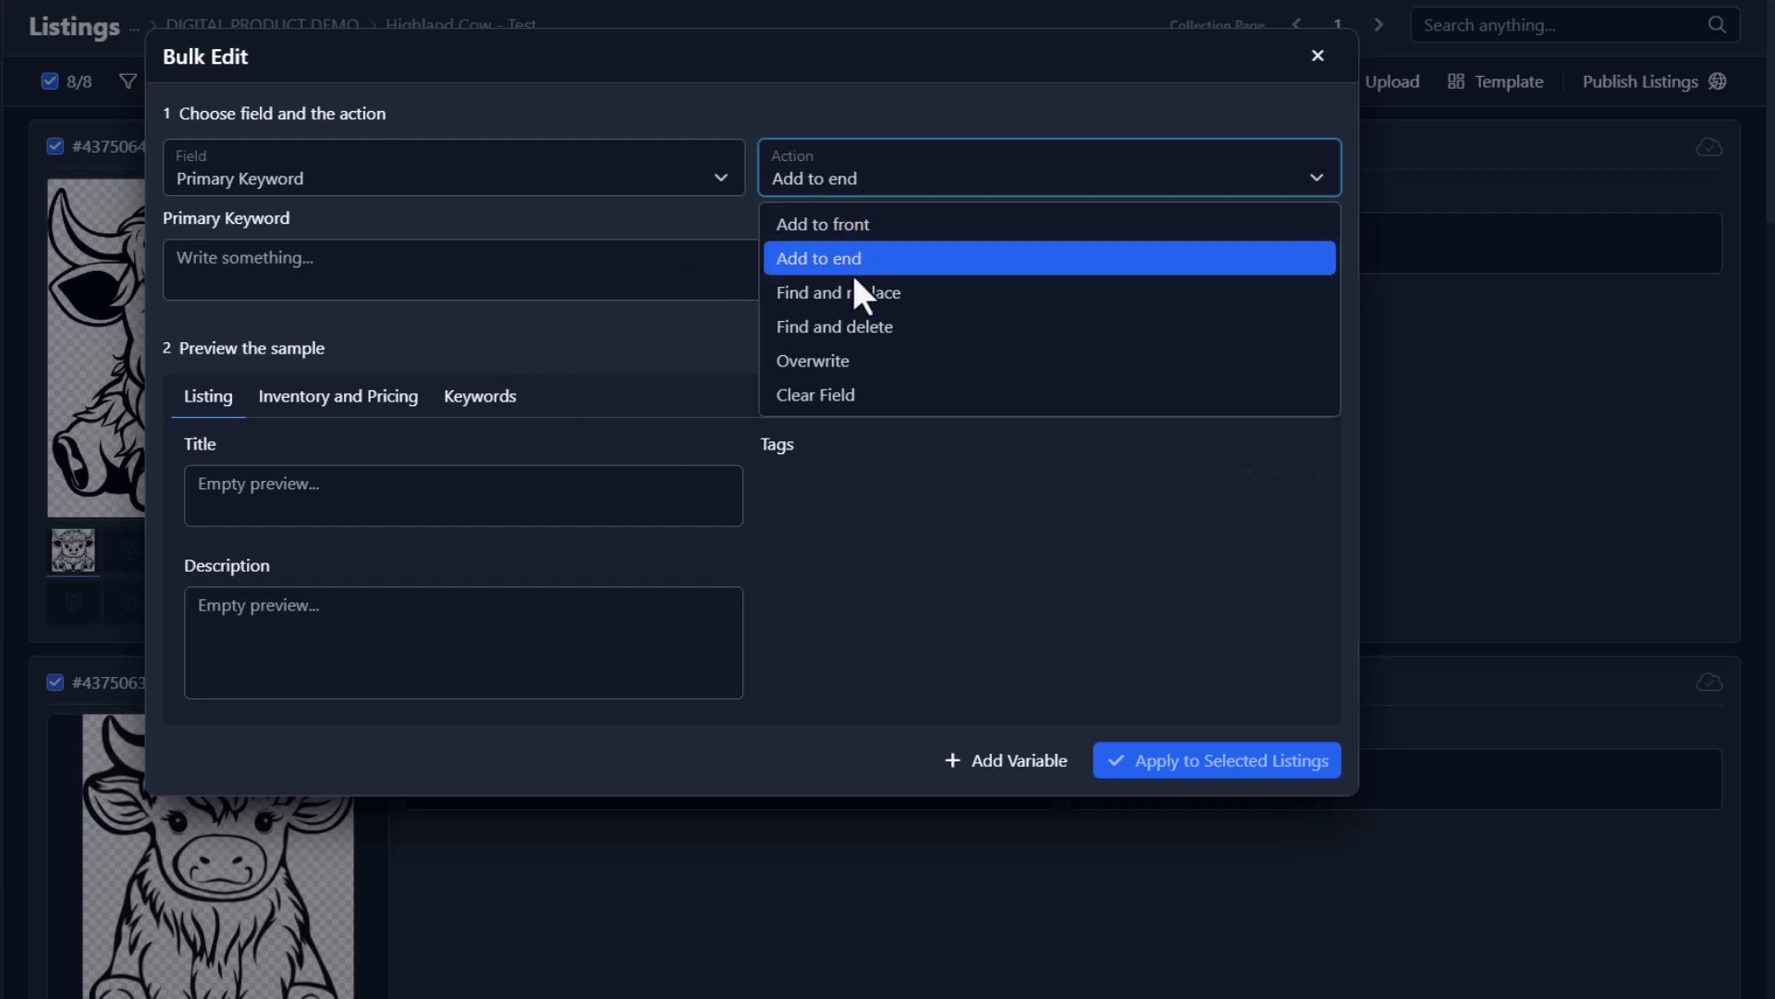
left_click(837, 360)
- Enter "Highland Cow" as the primary keyword, preview it, and apply the bulk edit to all selected listings
left_click(381, 255)
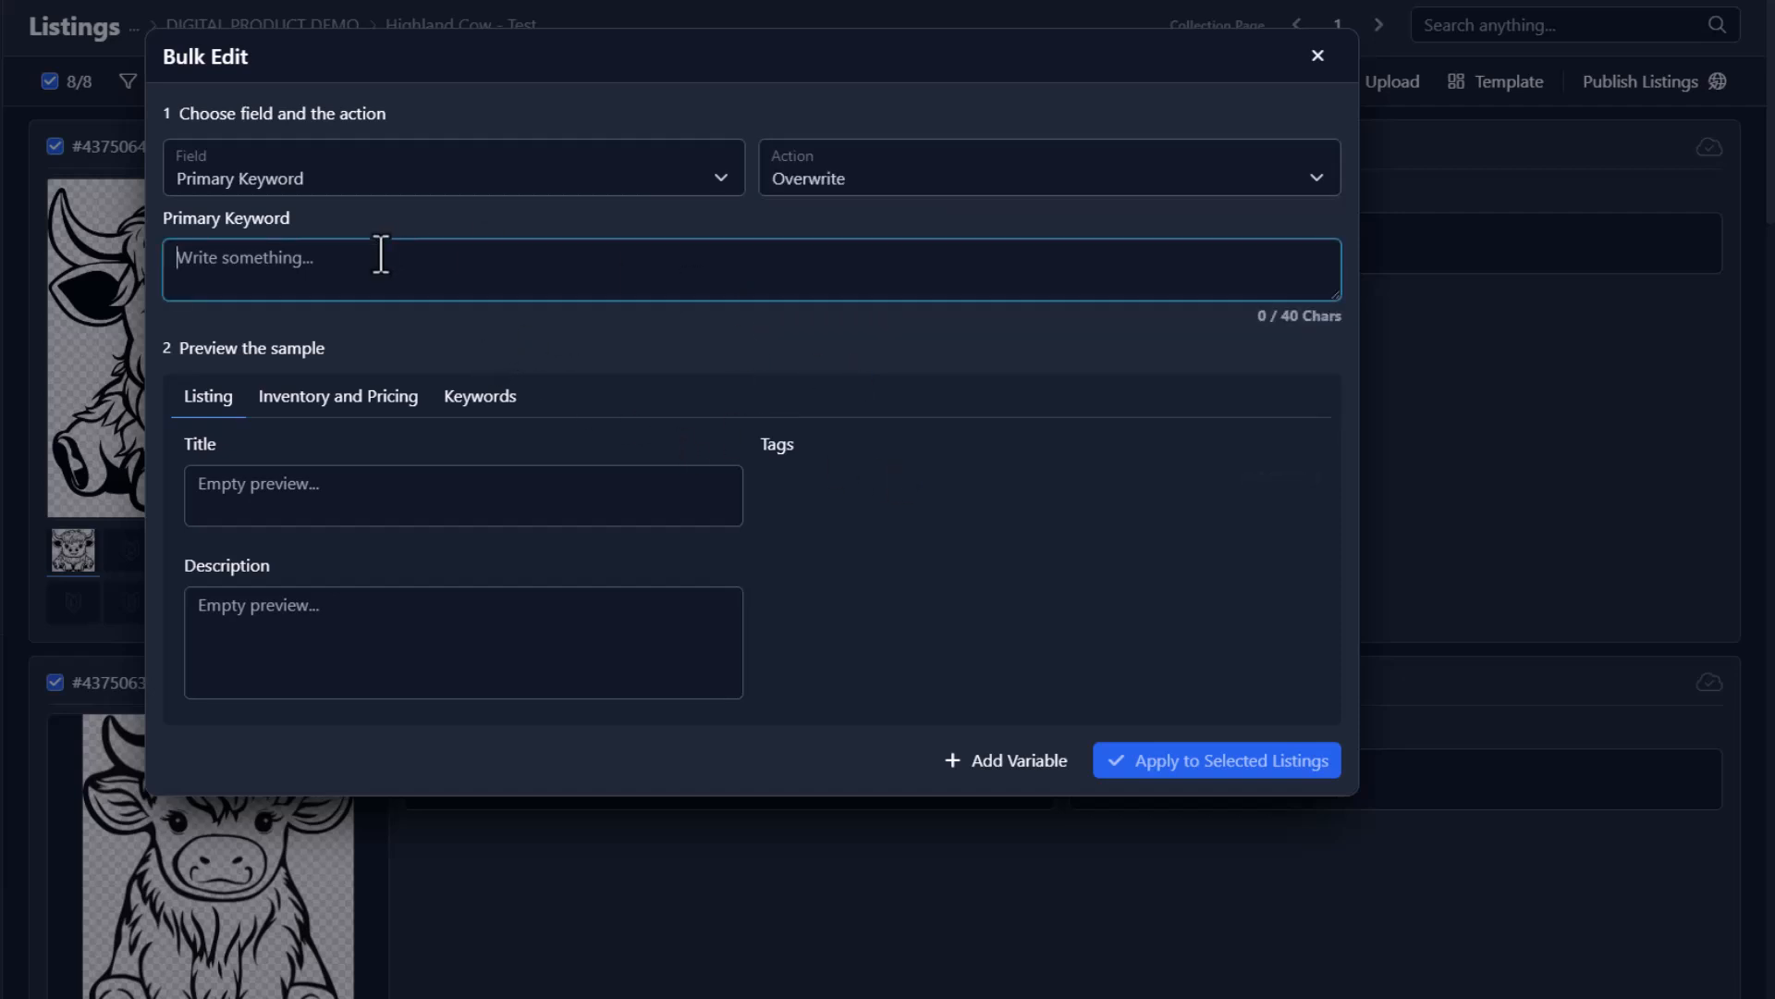
type("Highland Cow")
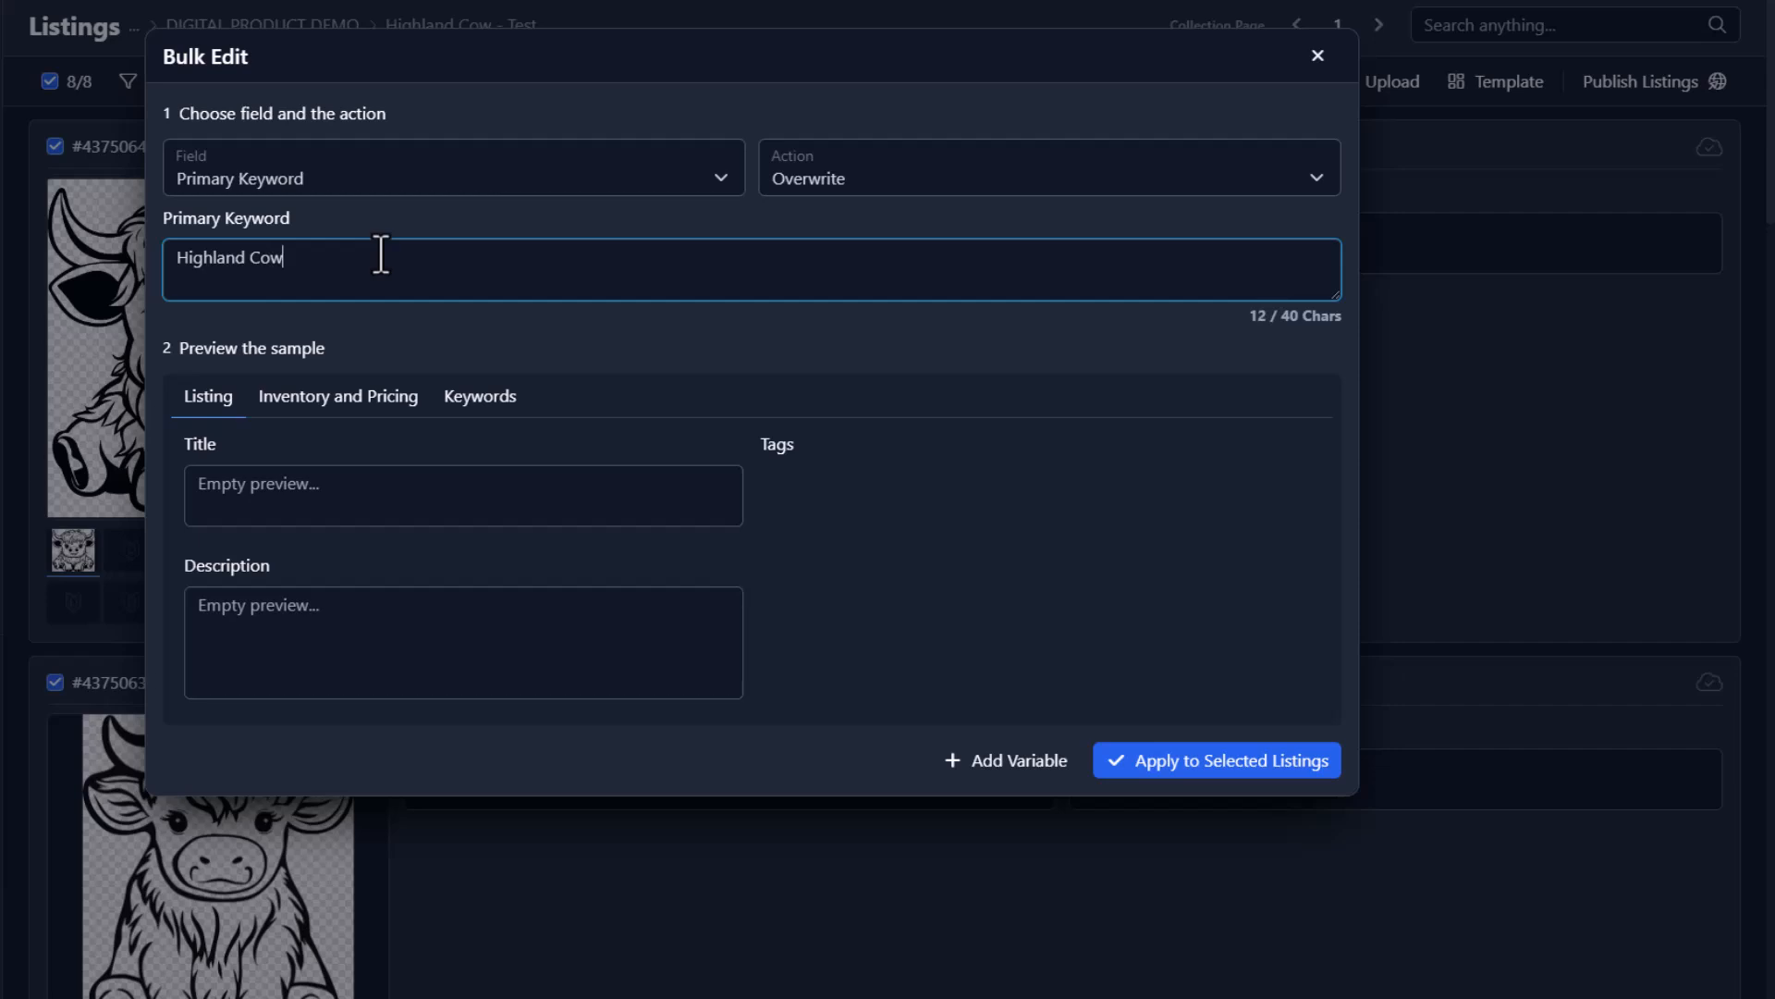
left_click(481, 397)
left_click_drag(307, 485, 428, 487)
left_click(1078, 626)
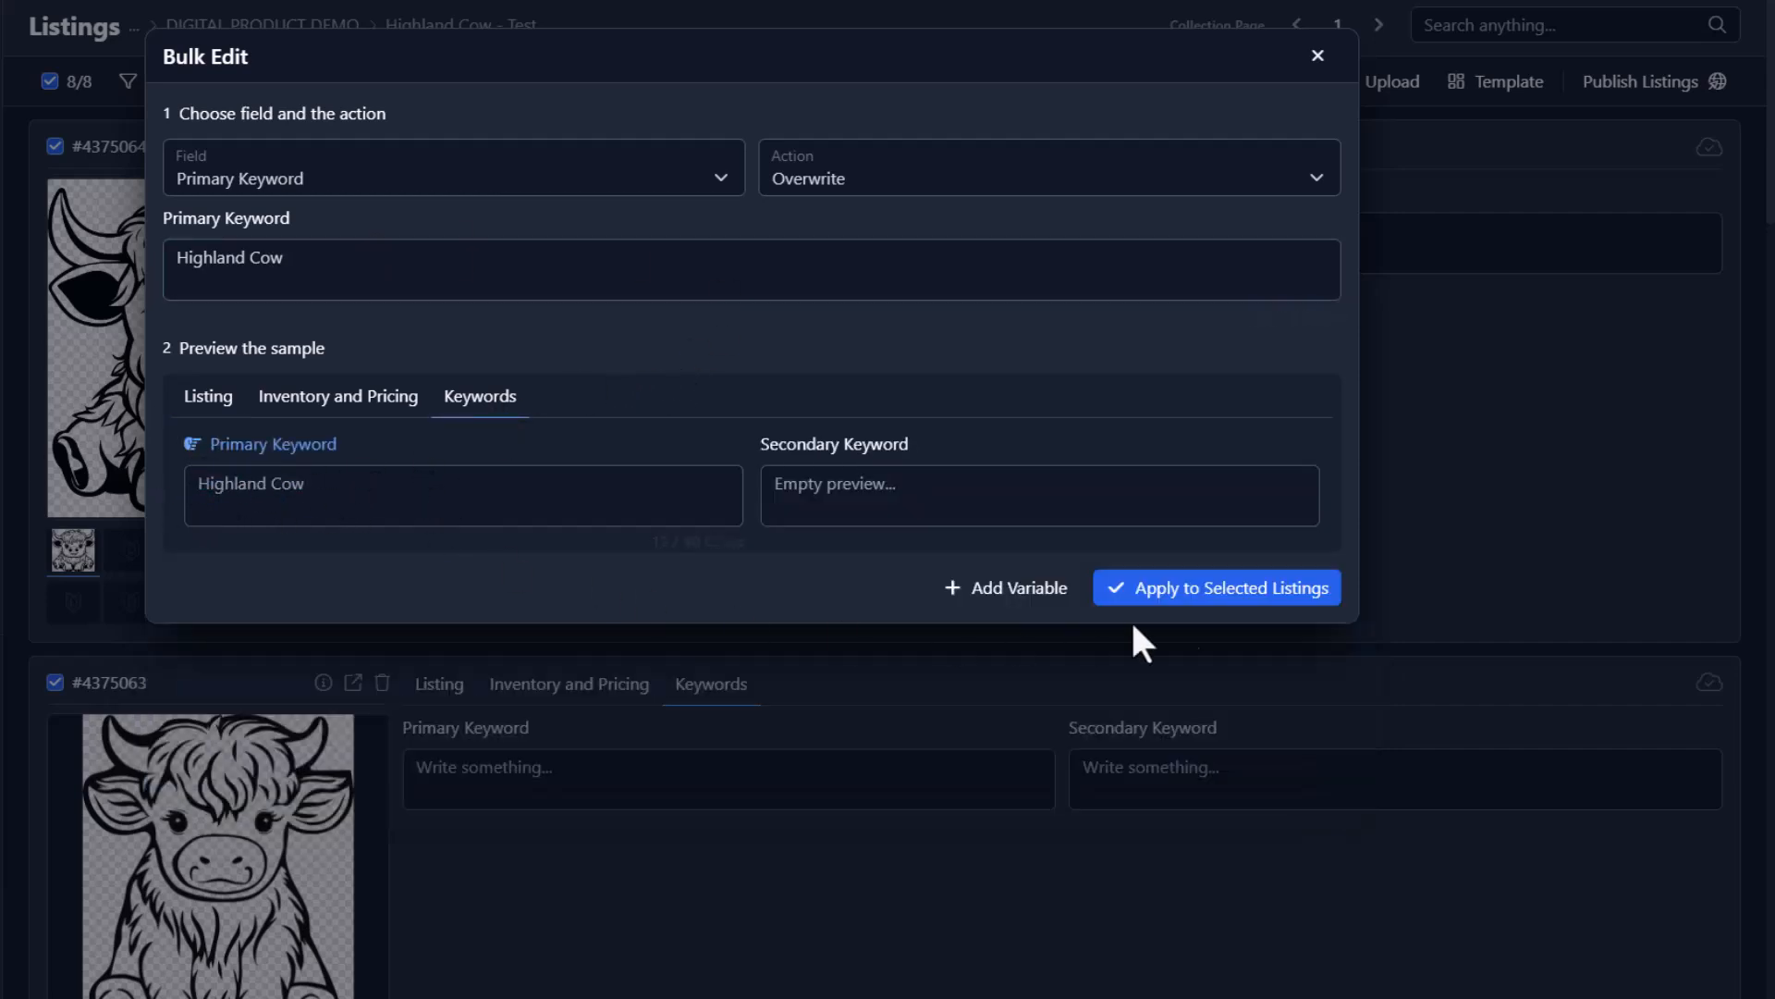
left_click(1265, 593)
left_click(920, 171)
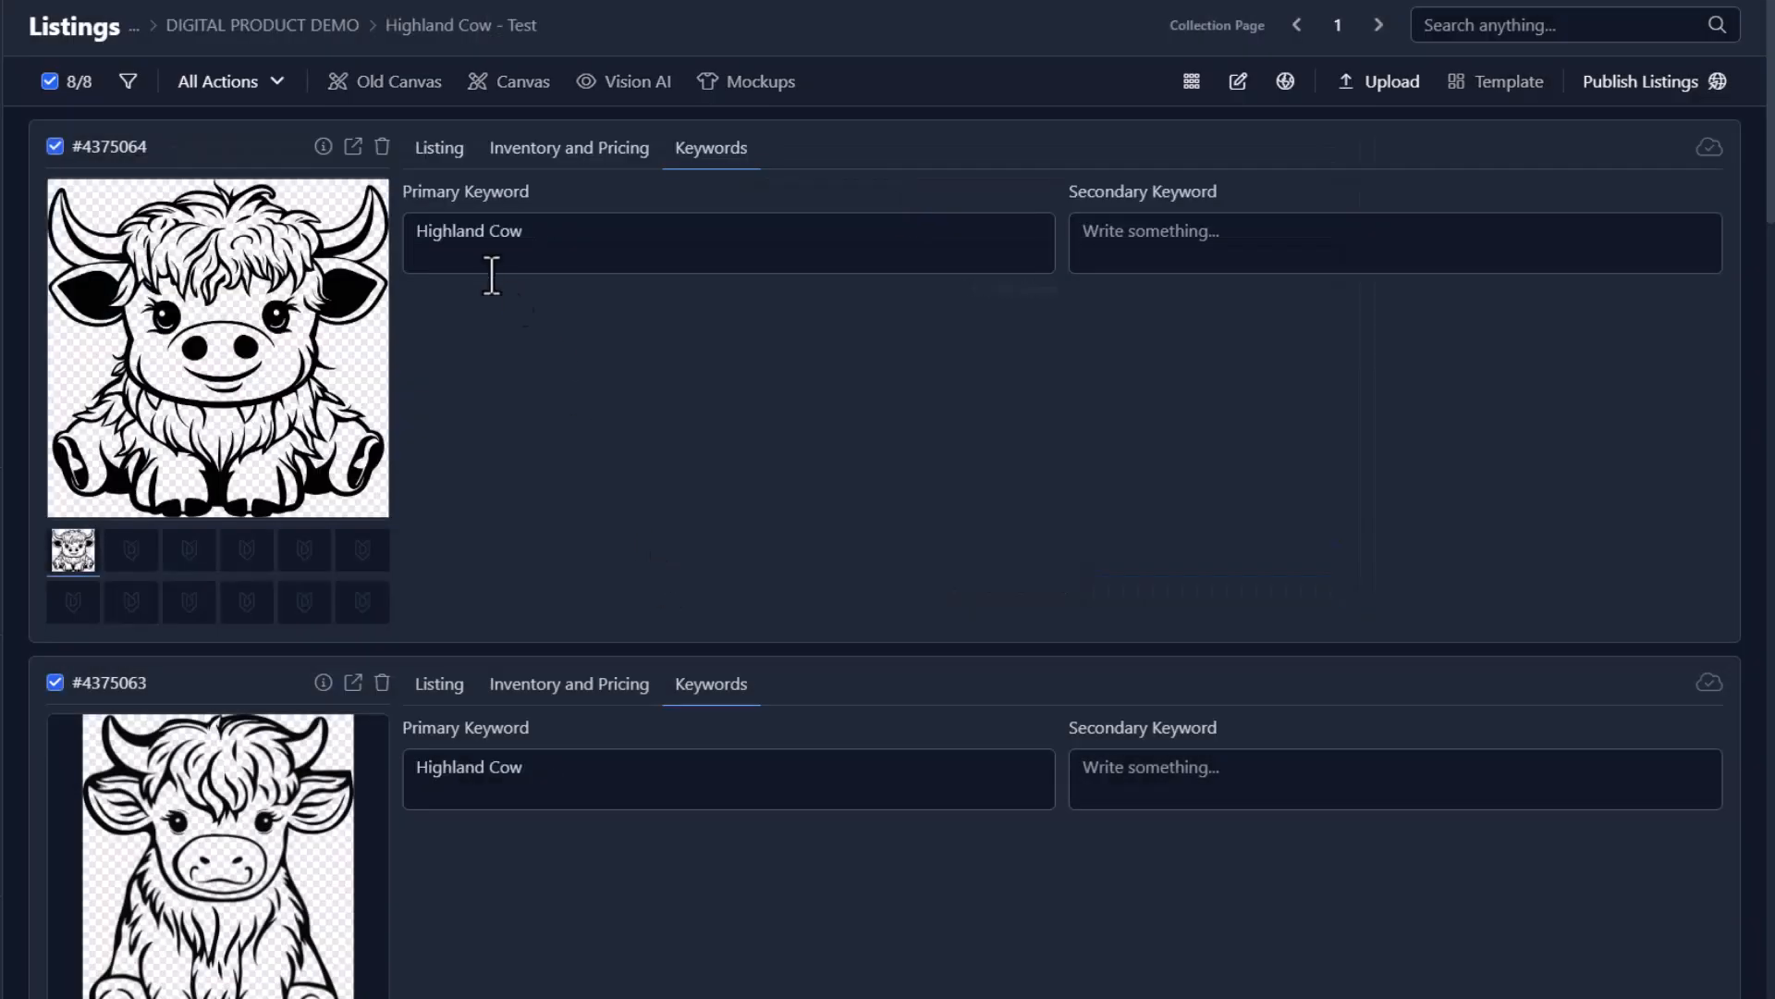
- Check the primary keyword on the listings throughout the folder
left_click(535, 262)
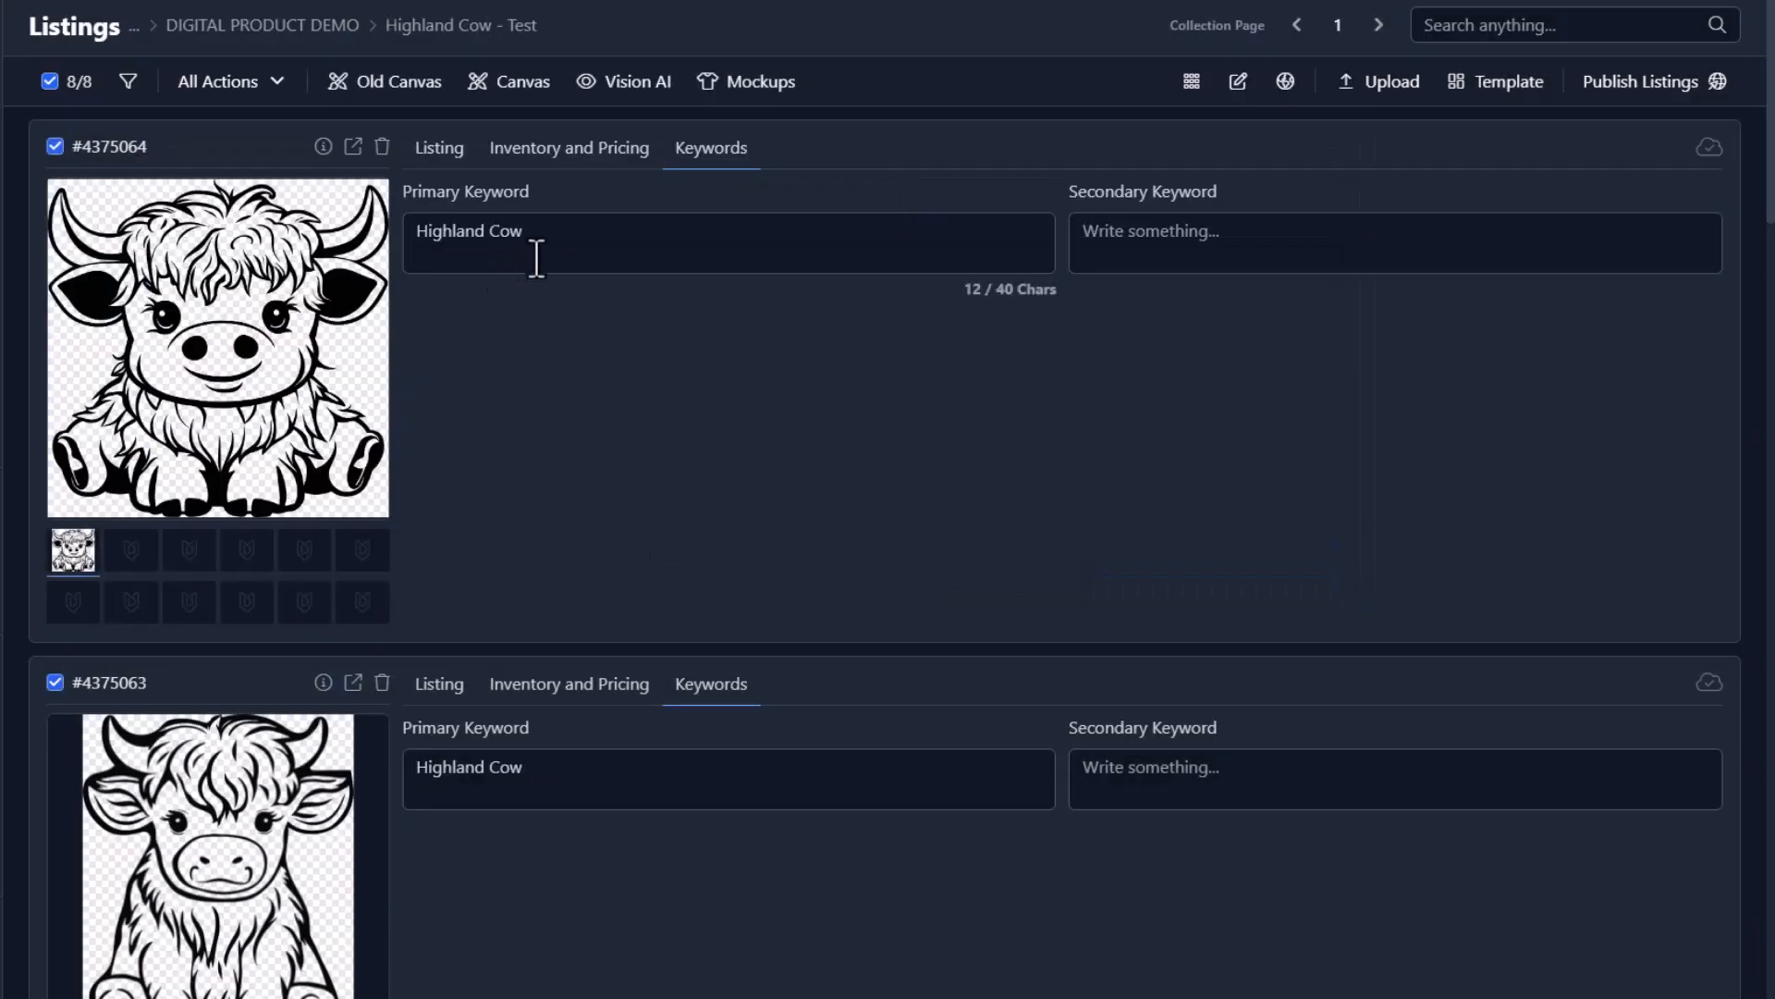
scroll(591, 536, "down", 2)
scroll(614, 542, "down", 6)
left_click(619, 555)
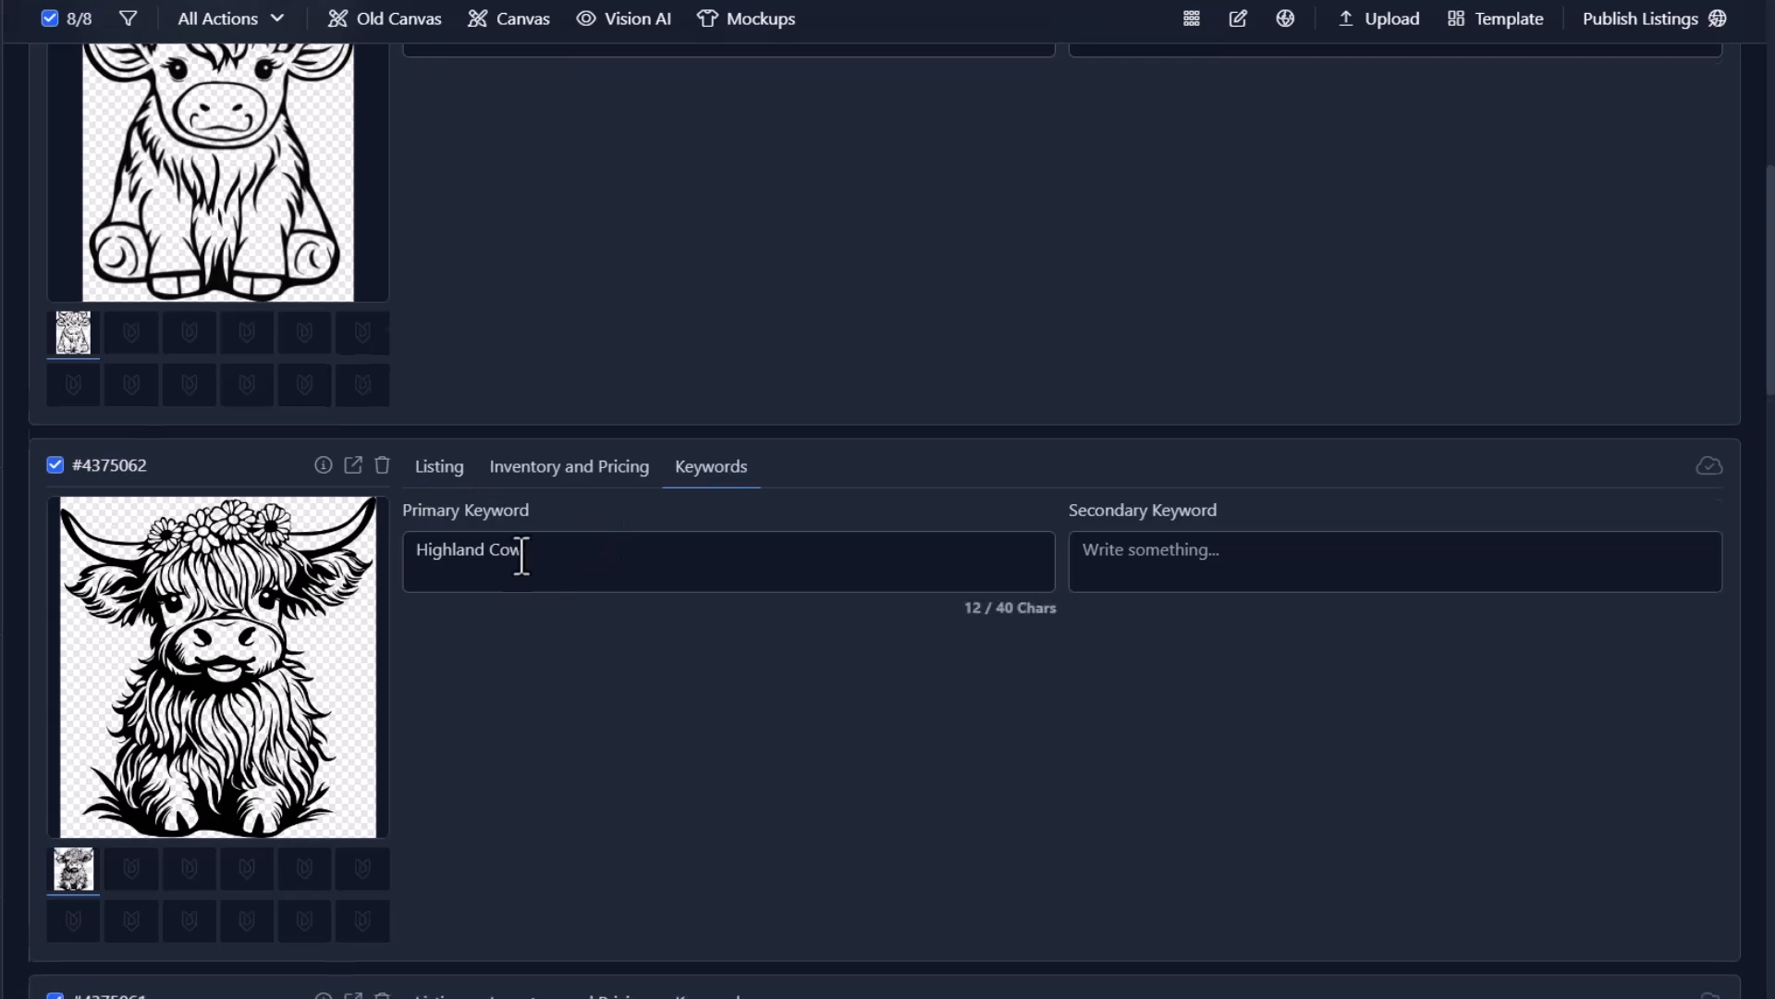
scroll(555, 535, "down", 4)
scroll(579, 534, "down", 10)
left_click(574, 555)
scroll(592, 481, "down", 6)
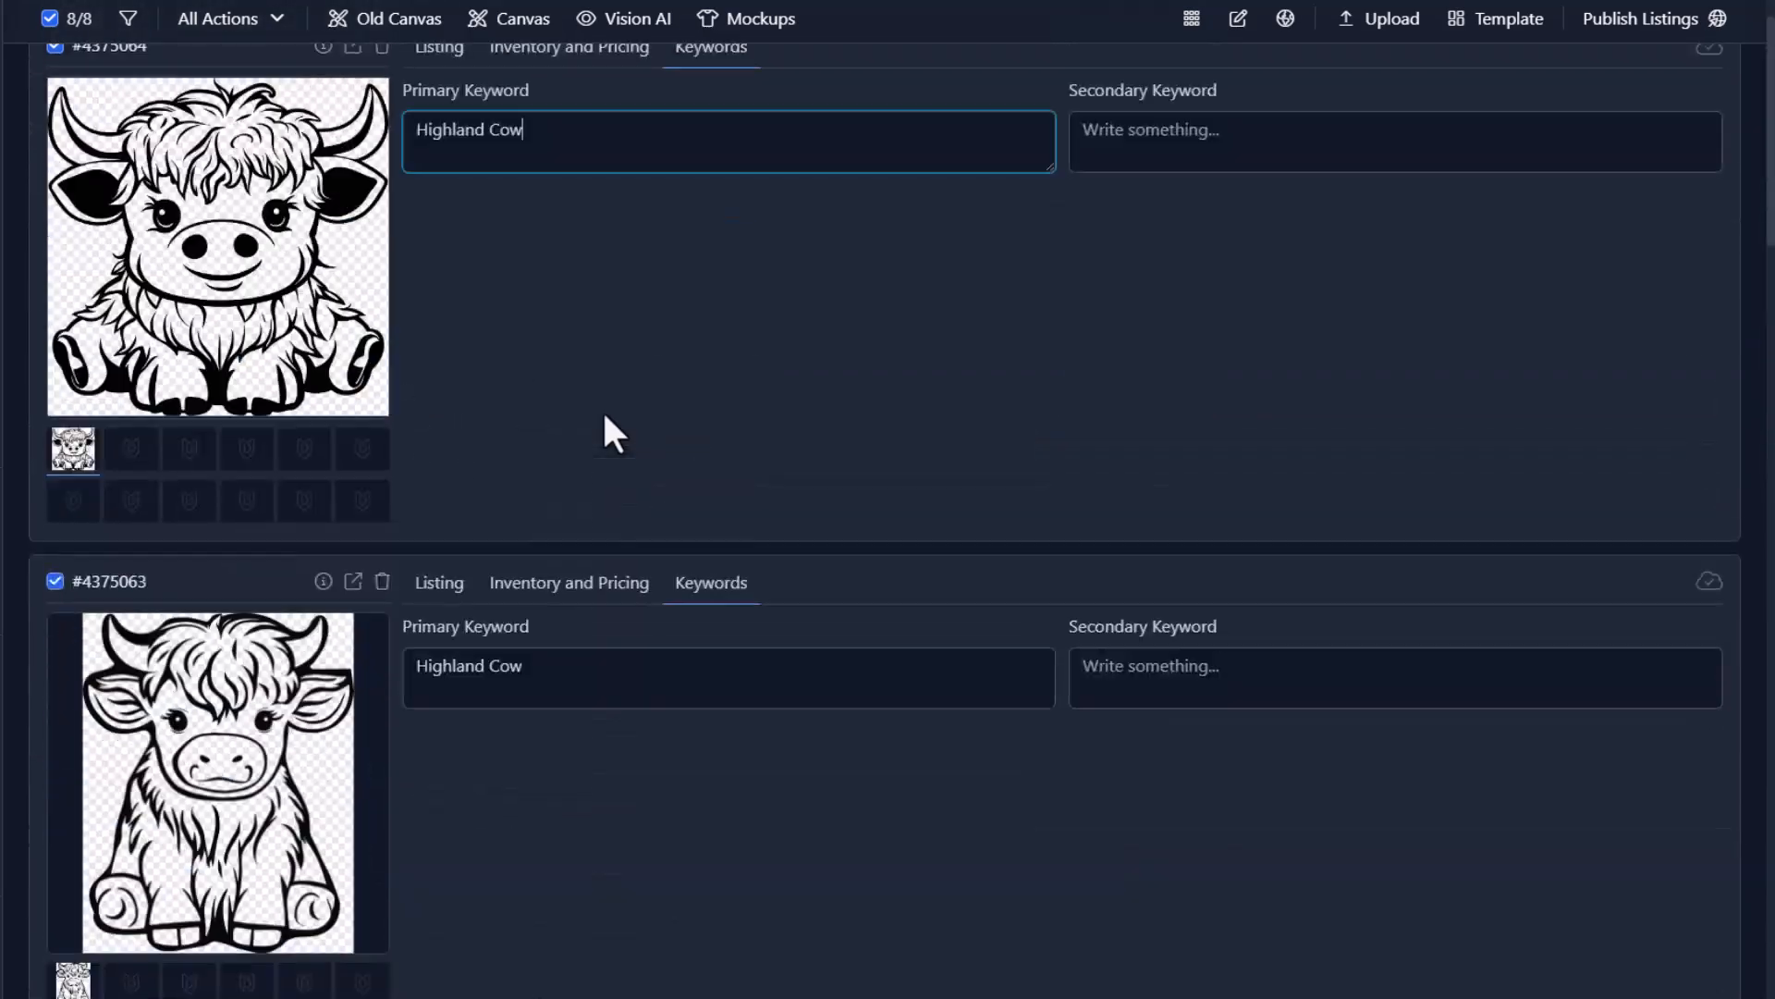
scroll(1096, 353, "up", 2)
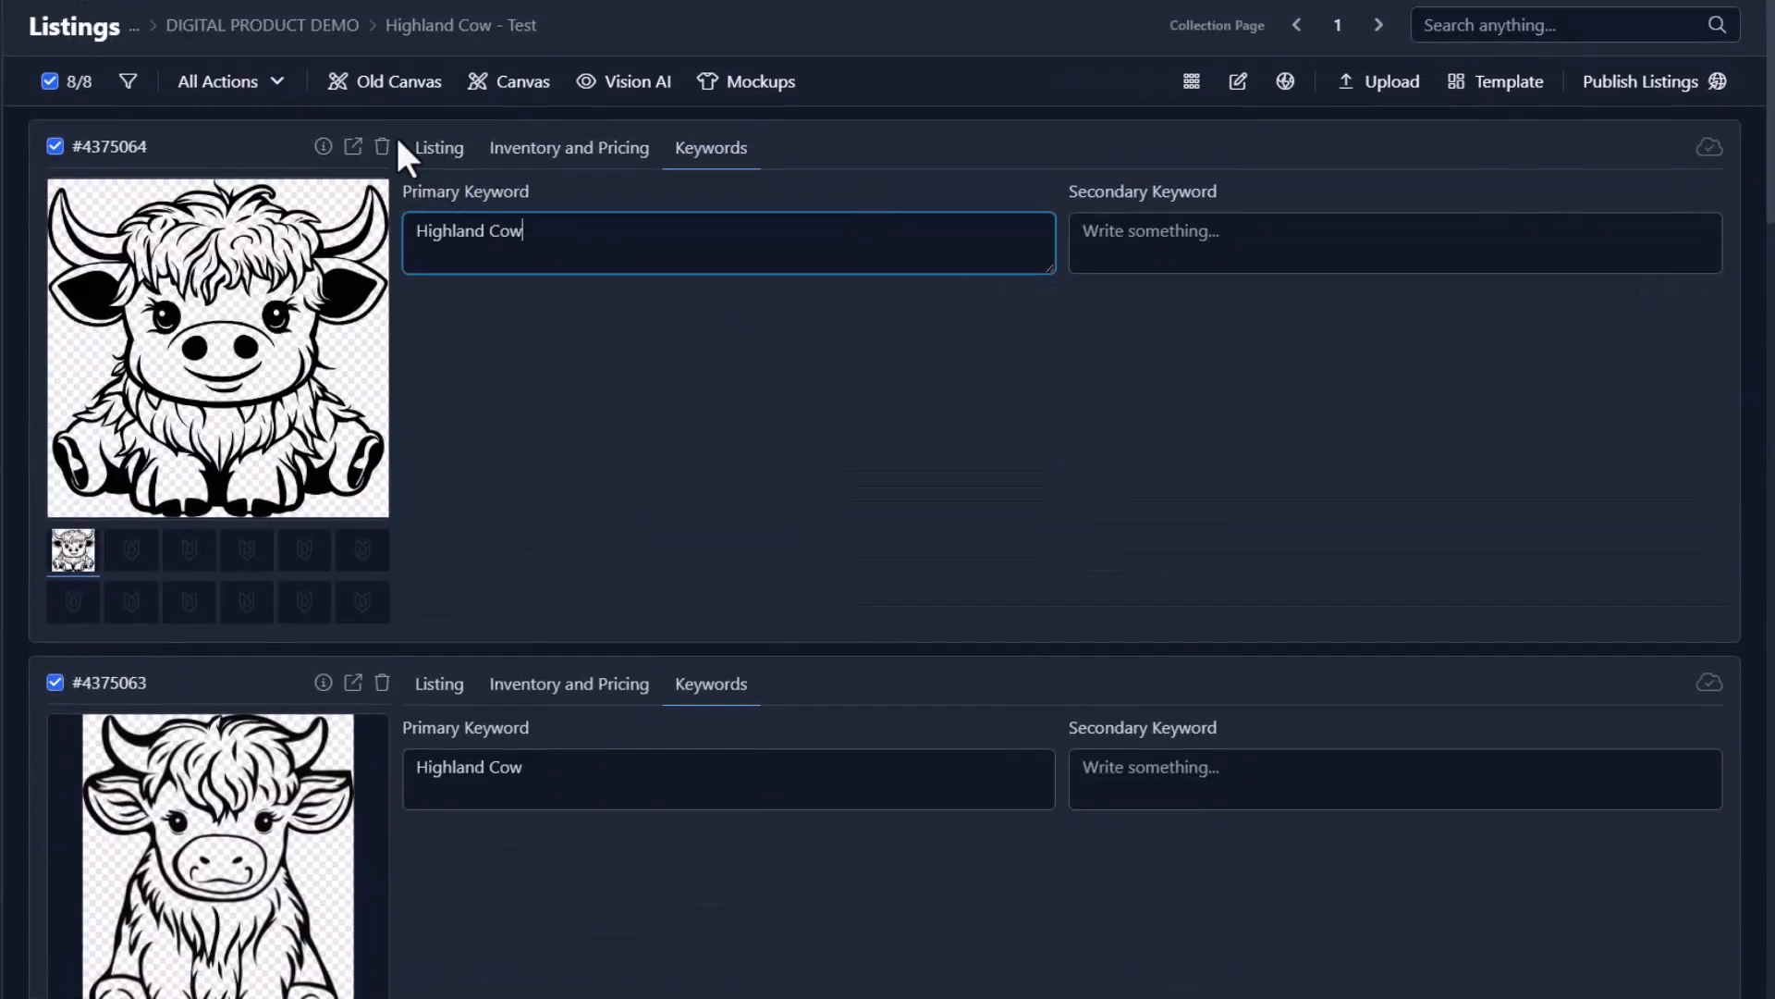
- Set up another bulk edit of the selected listings that overwrites the Secondary Keyword field
left_click(232, 82)
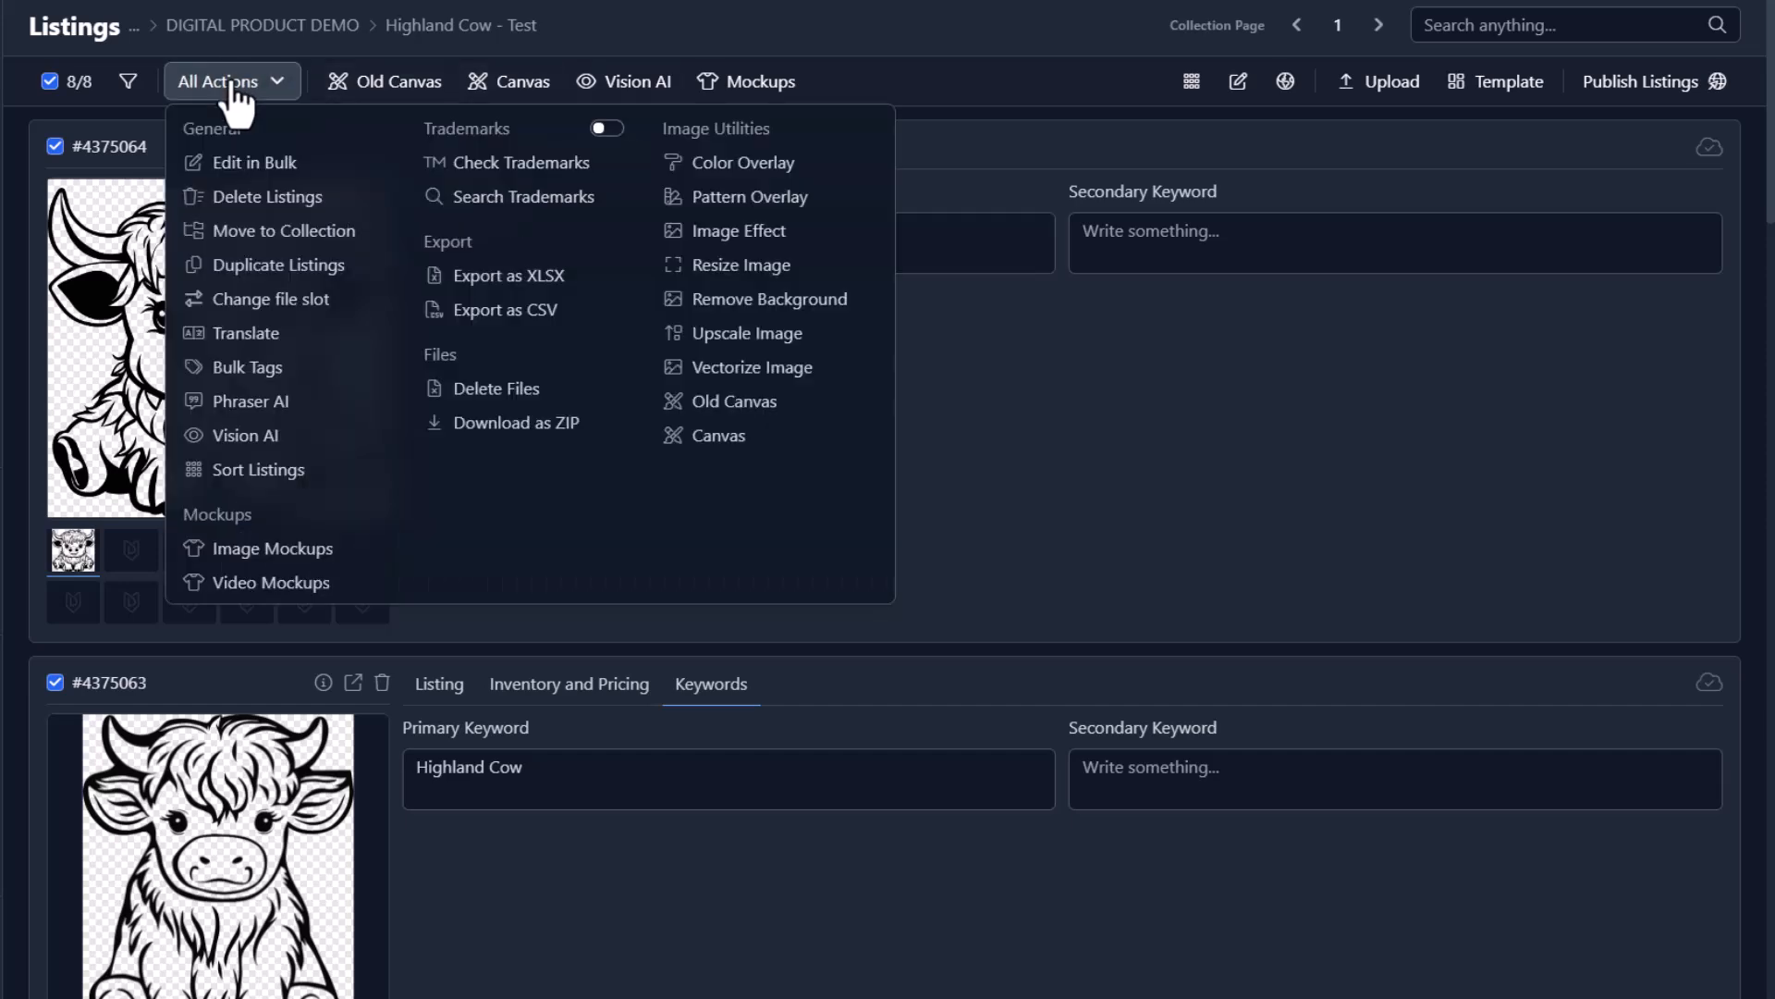
left_click(252, 164)
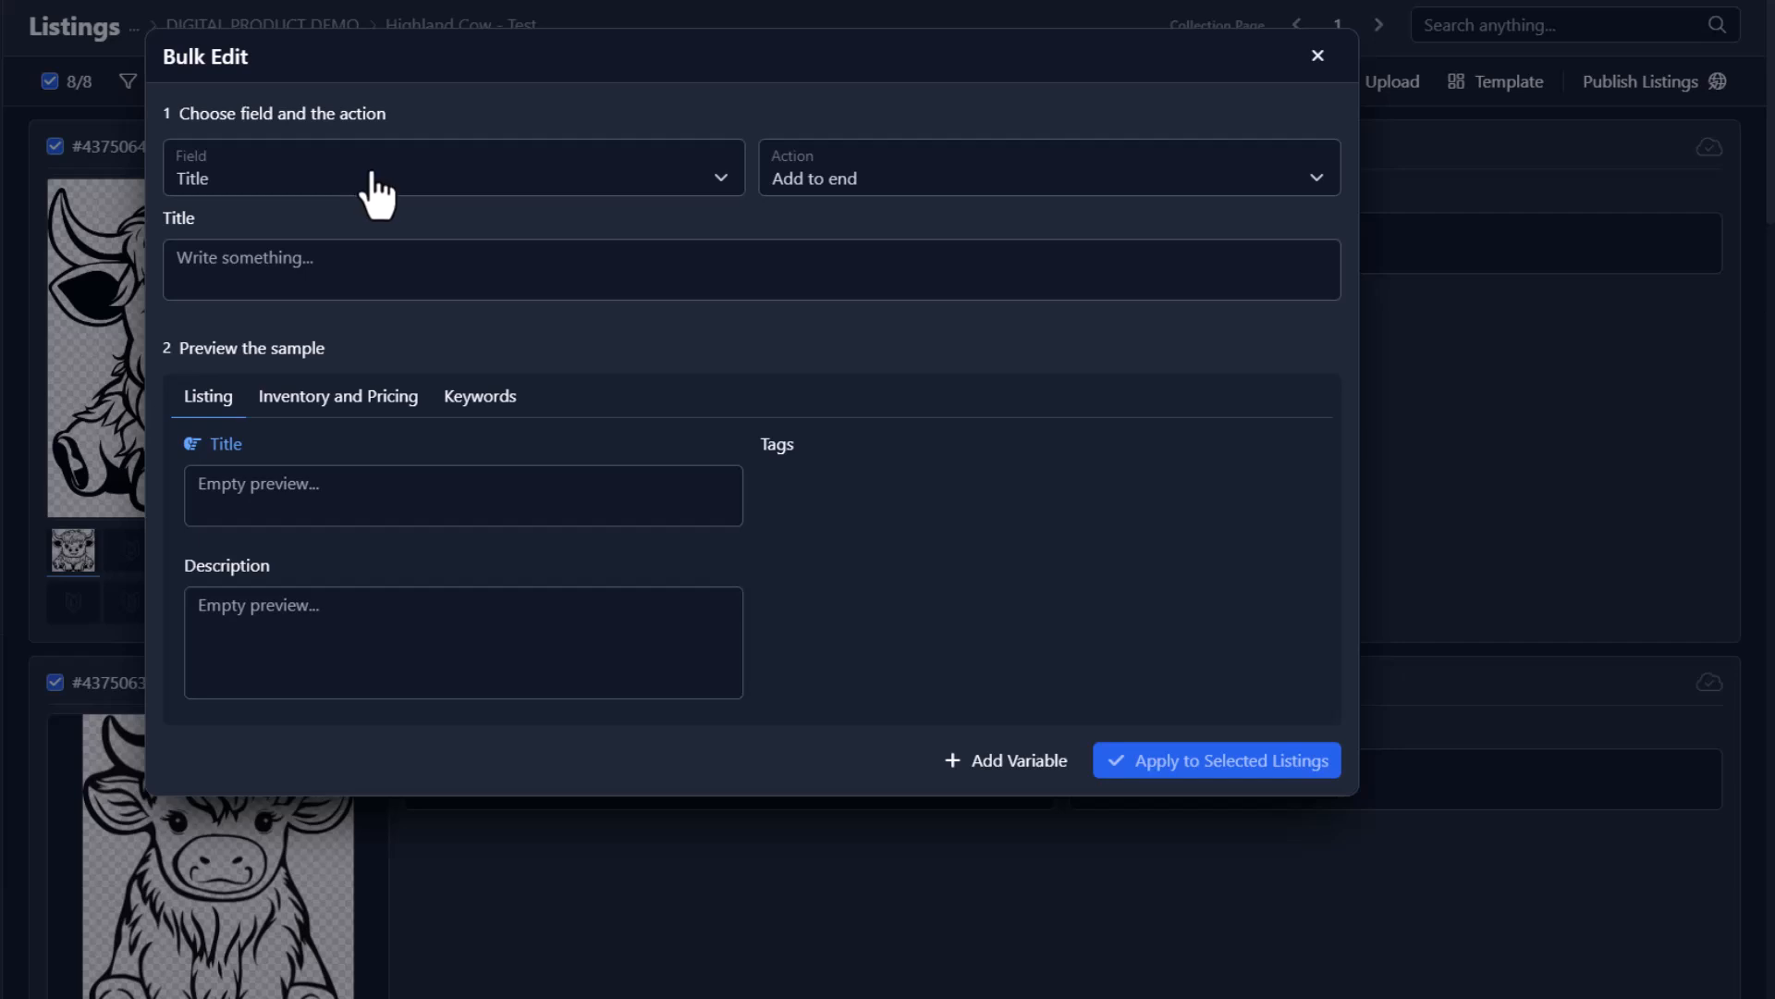
left_click(375, 184)
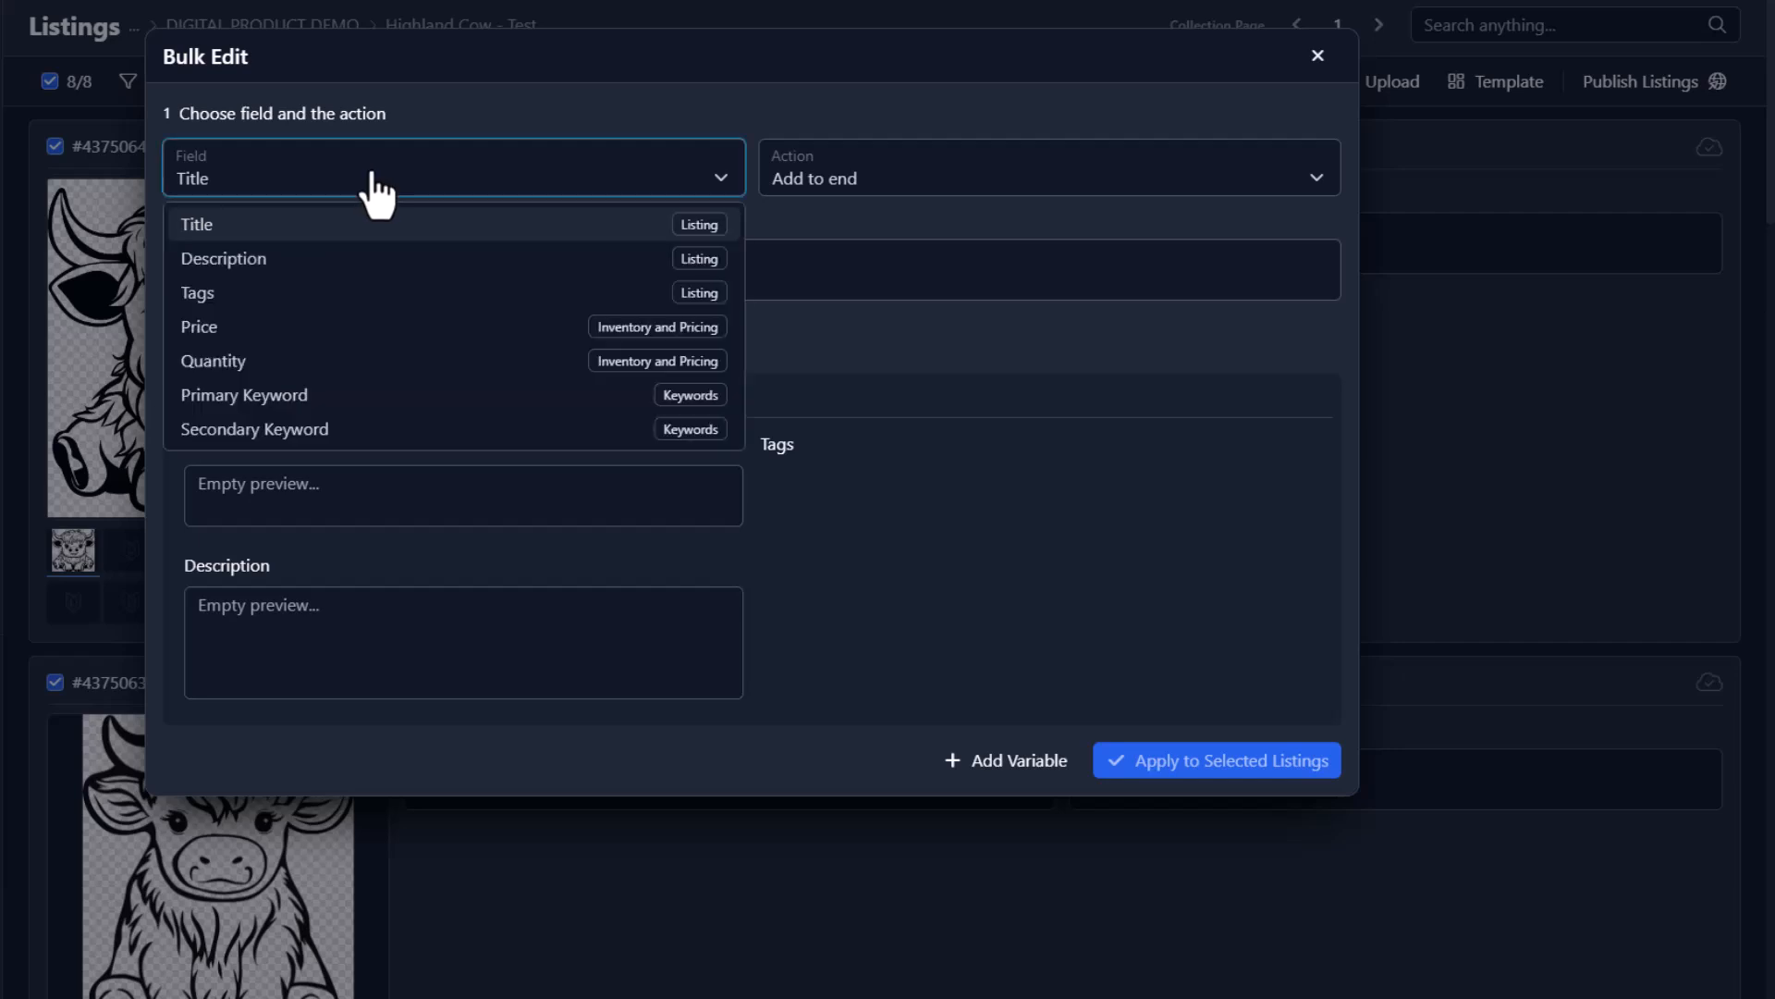
left_click(342, 426)
left_click(840, 211)
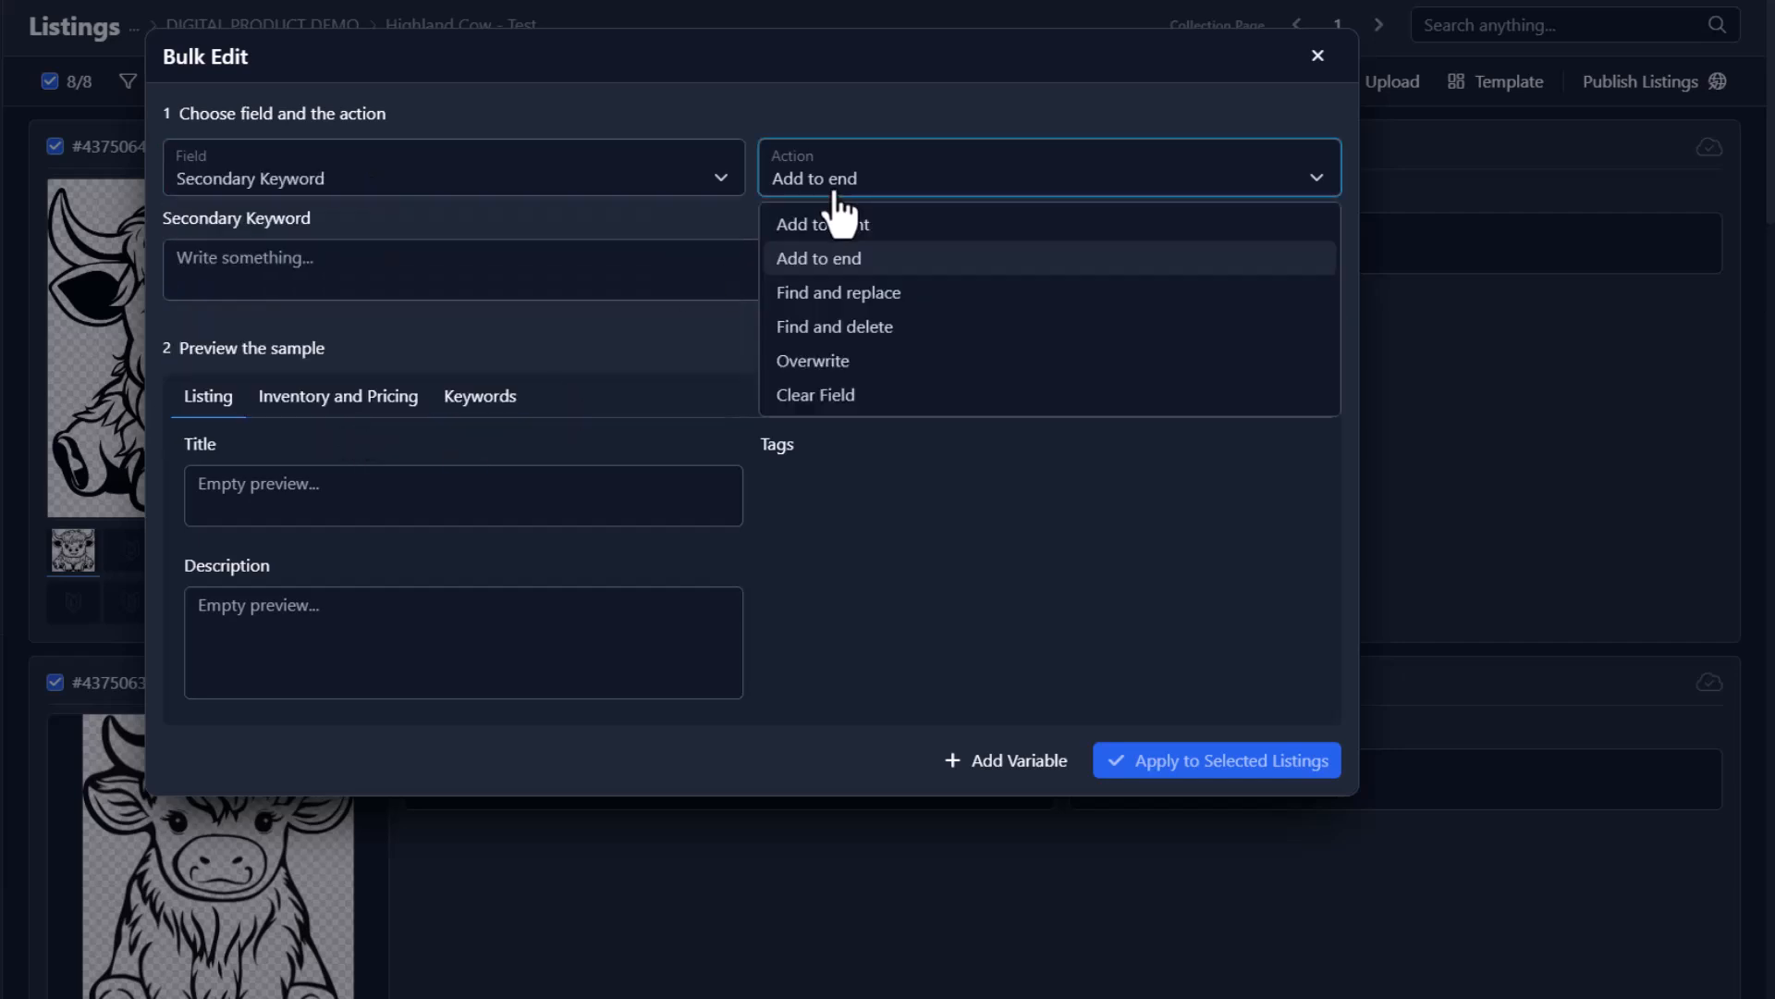
left_click(828, 364)
- Enter "SVG, PNG, PDF, EPS, DXF" as the secondary keyword, preview it, and apply it to all selected listings
left_click(573, 277)
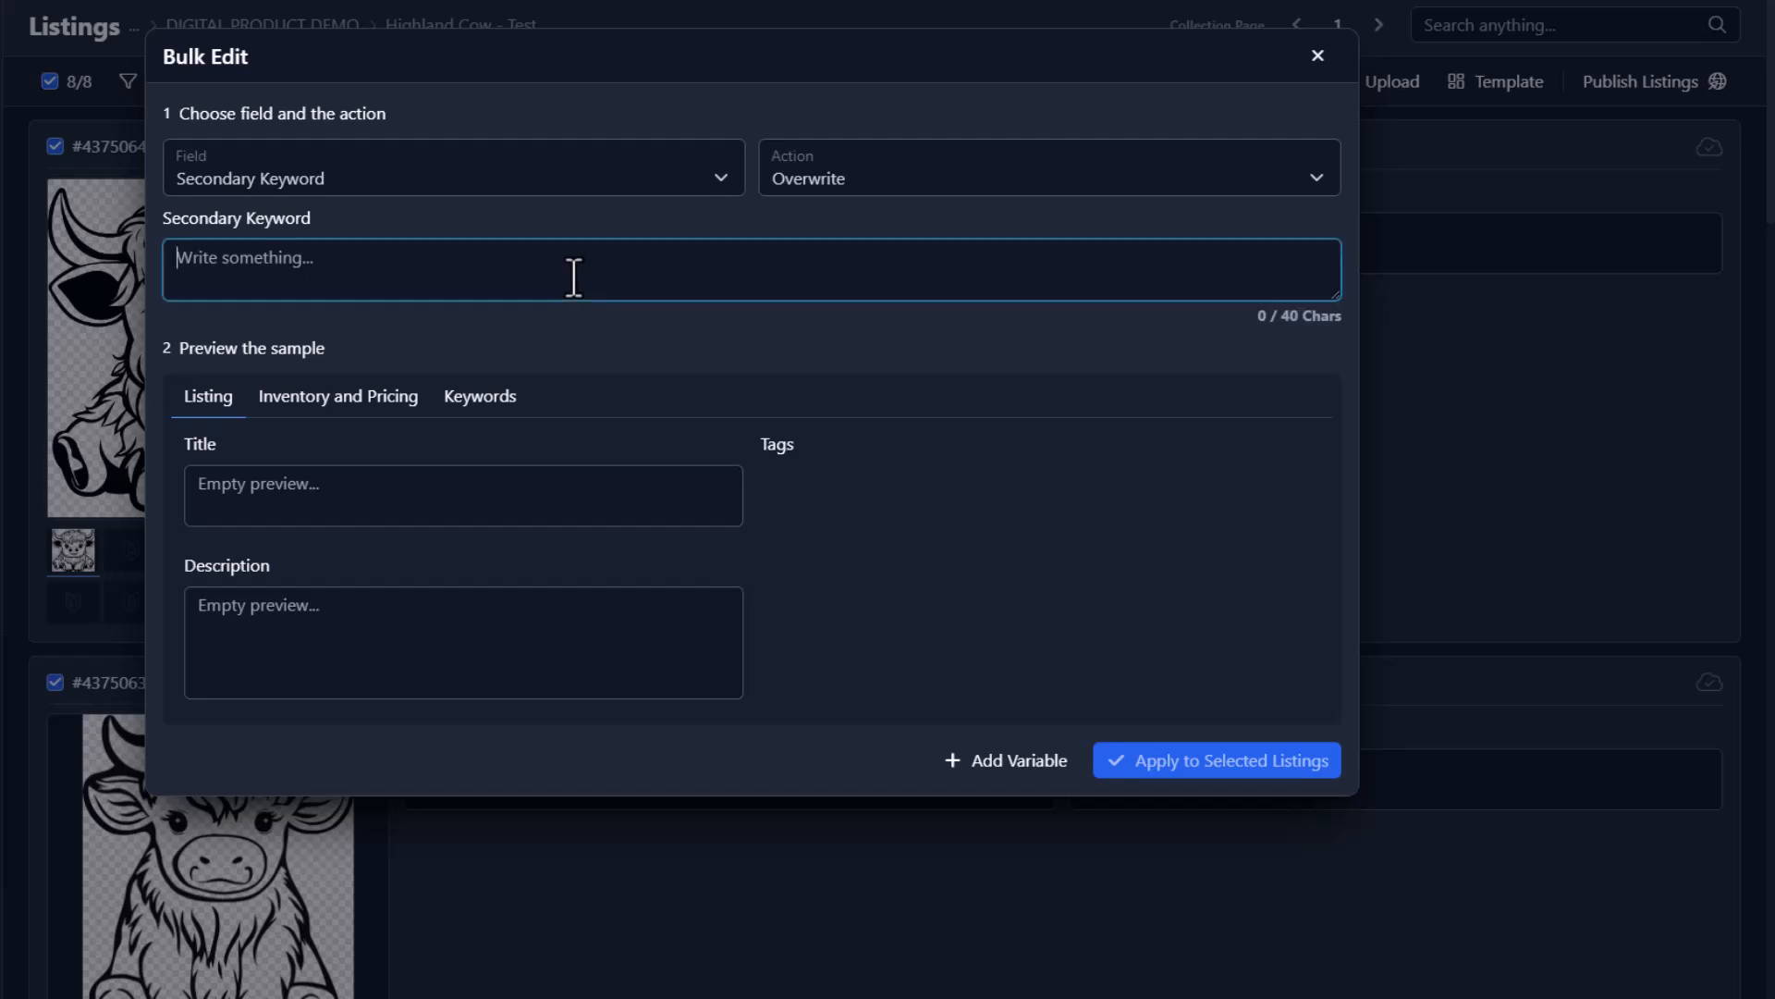
type("SVG, PNG, PDF, EPS, DXF")
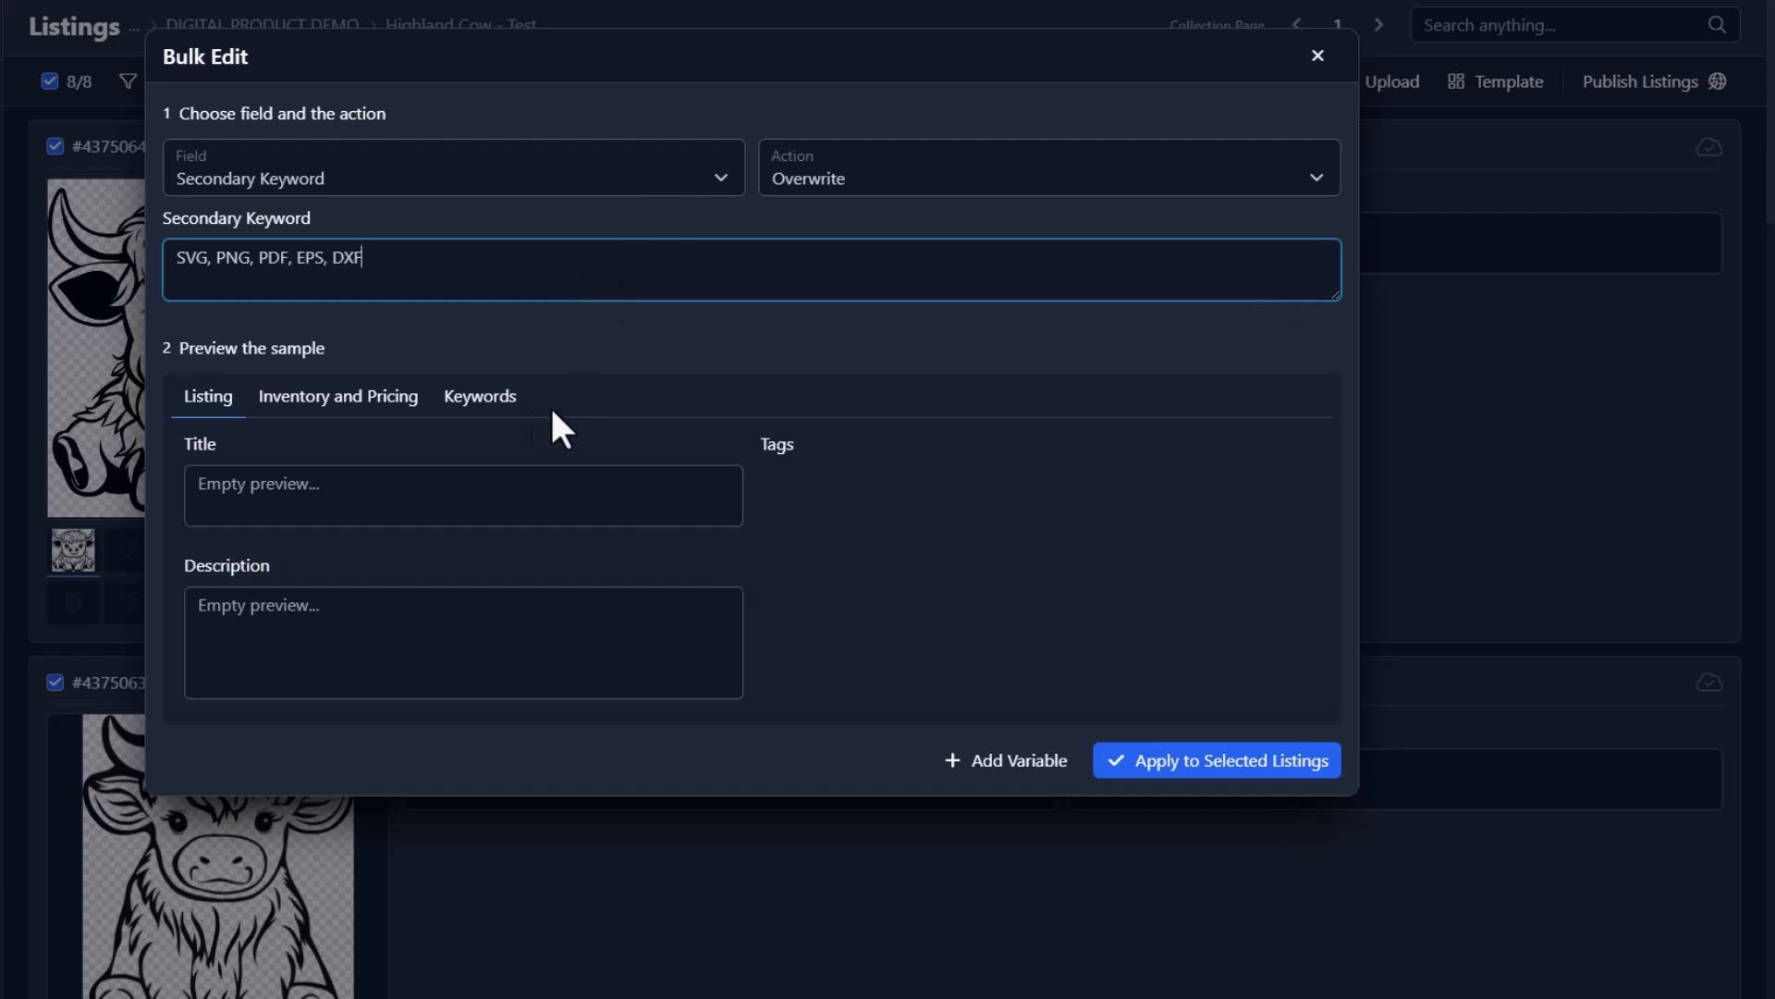
left_click(490, 399)
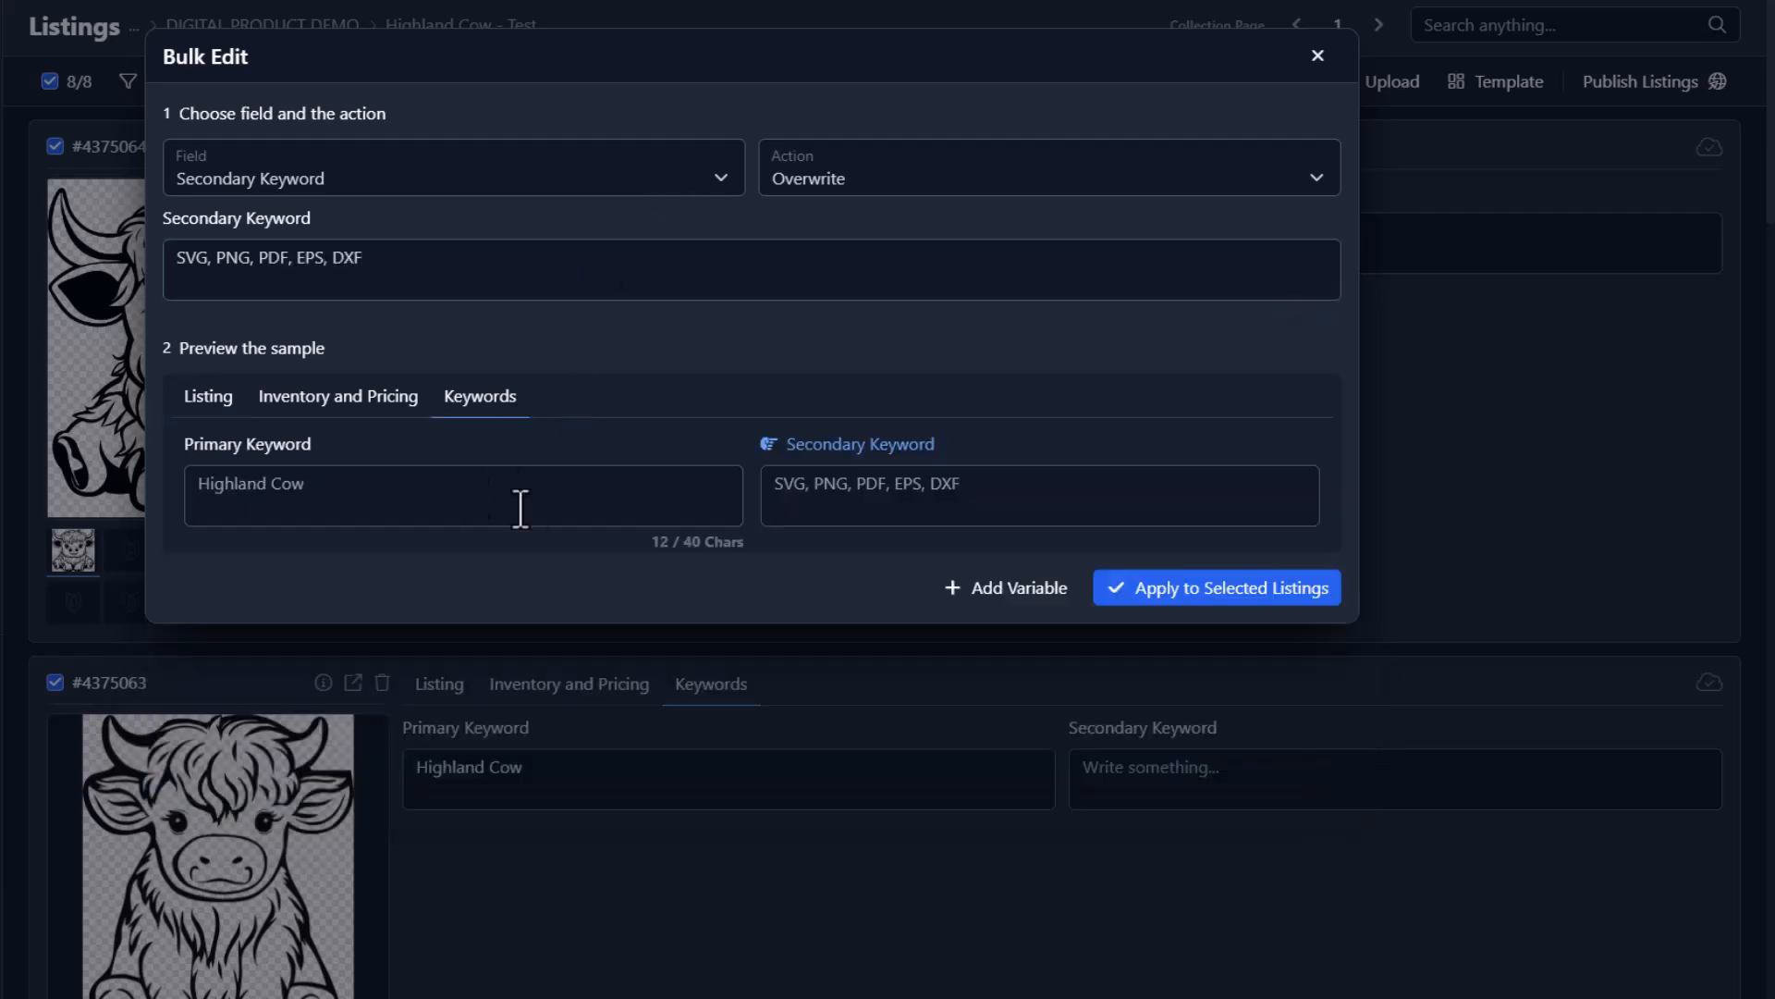
left_click_drag(1003, 504, 747, 507)
left_click(842, 519)
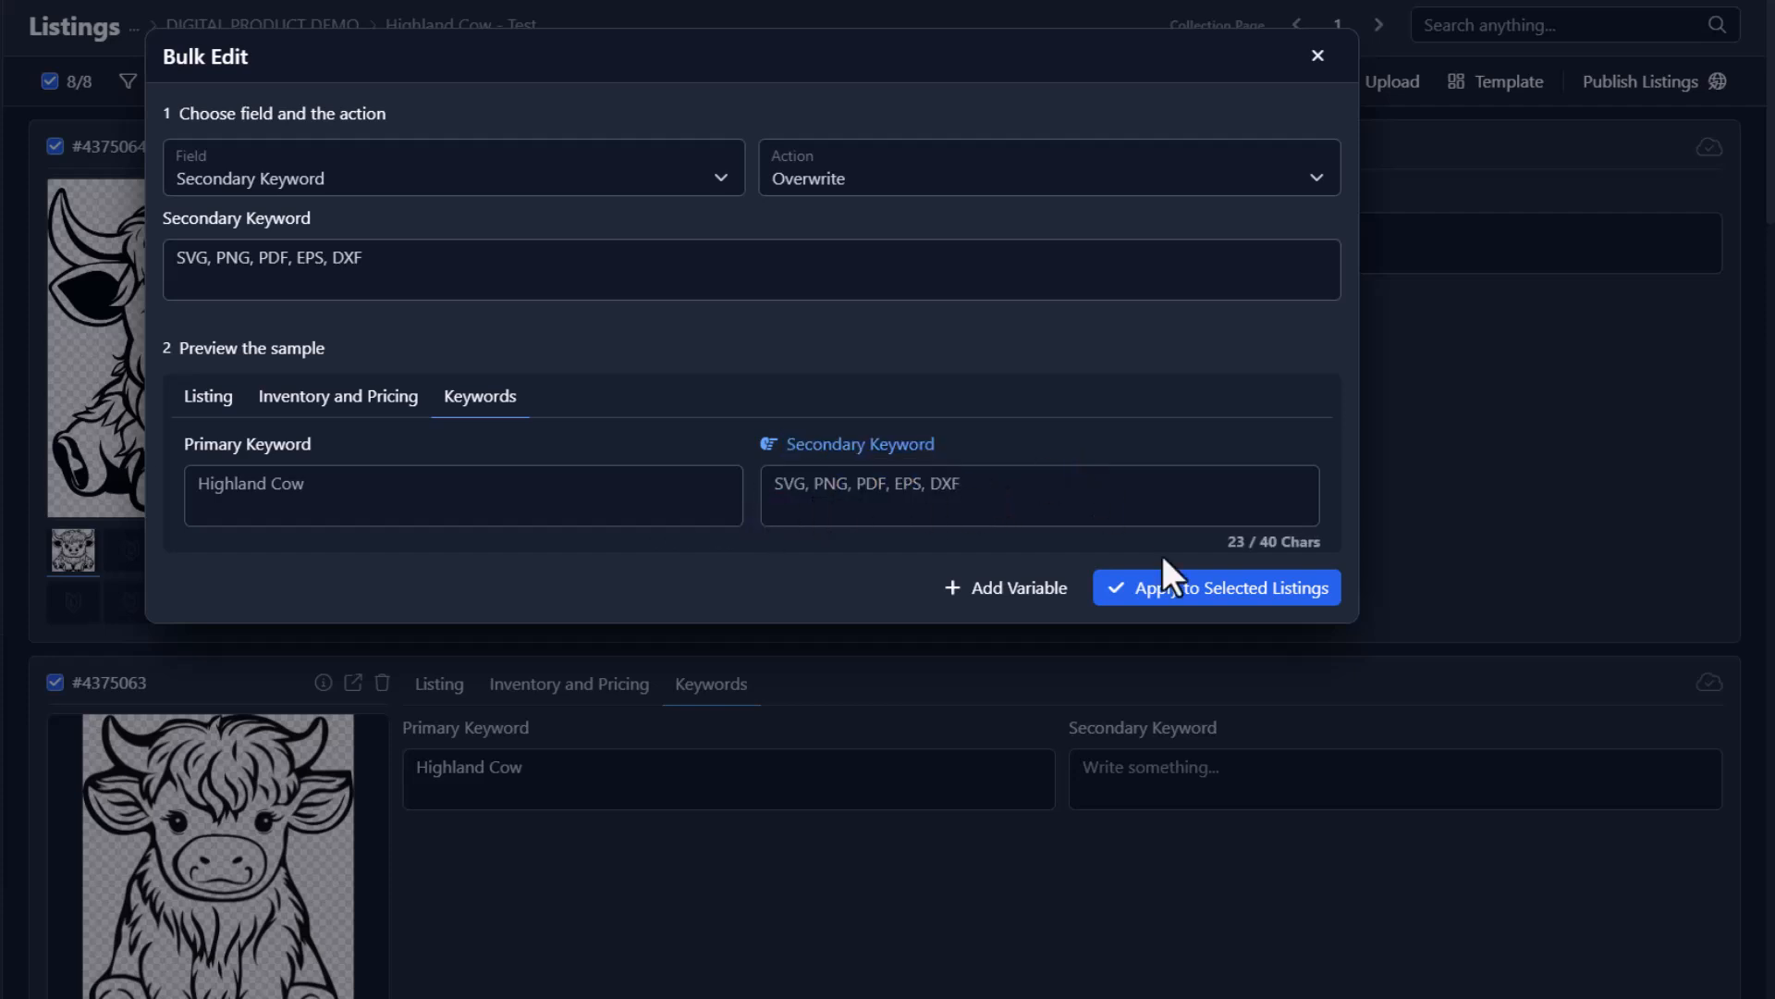
left_click(1202, 611)
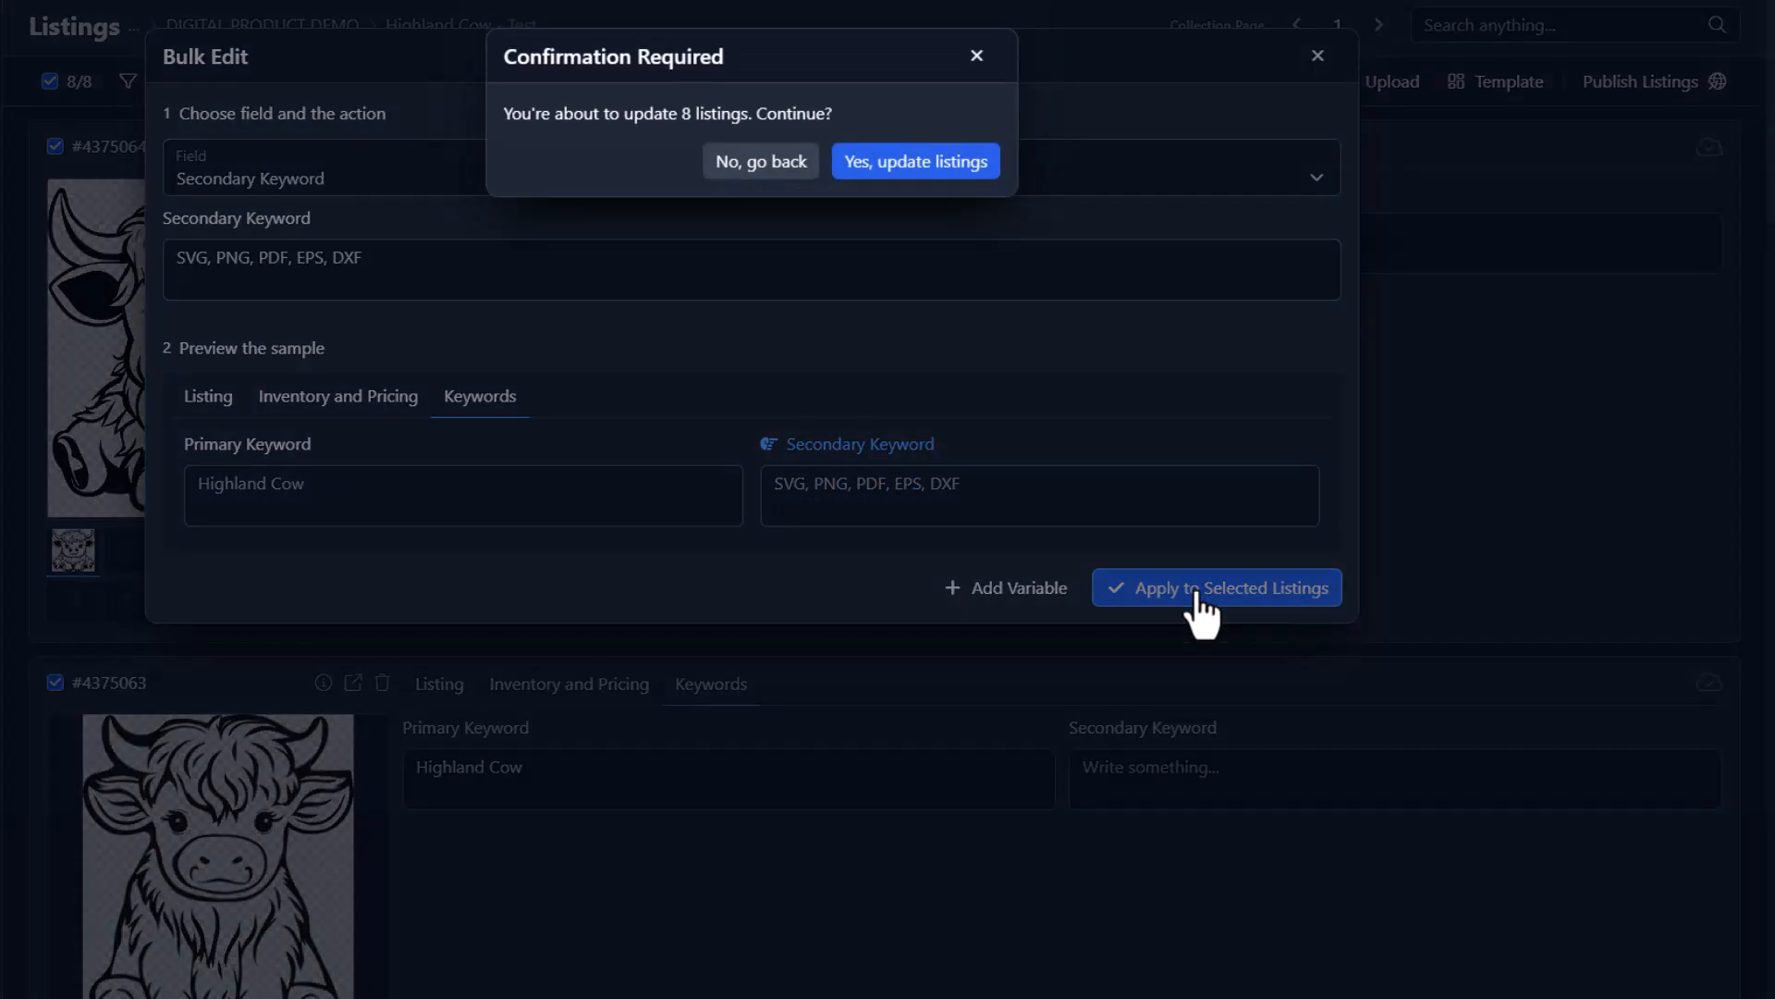
left_click(922, 164)
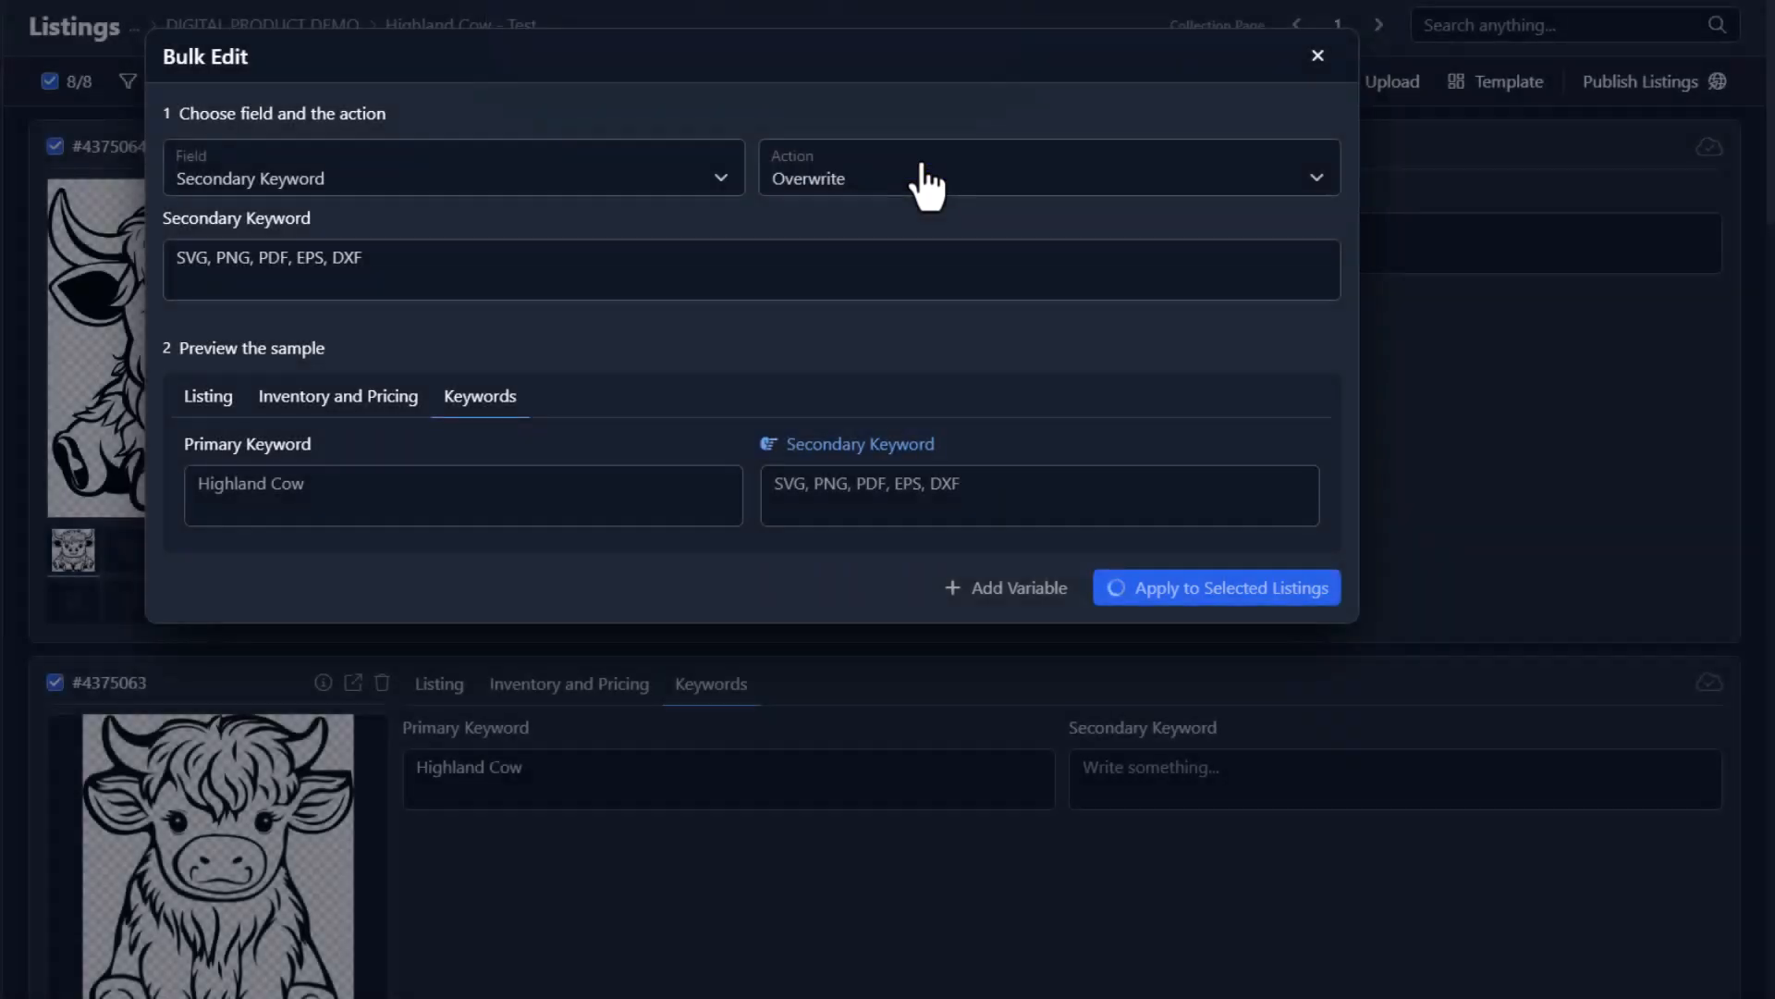
- Review both keywords across the listings, and examine the title, description and tags fields of every listing
scroll(1205, 440, "down", 20)
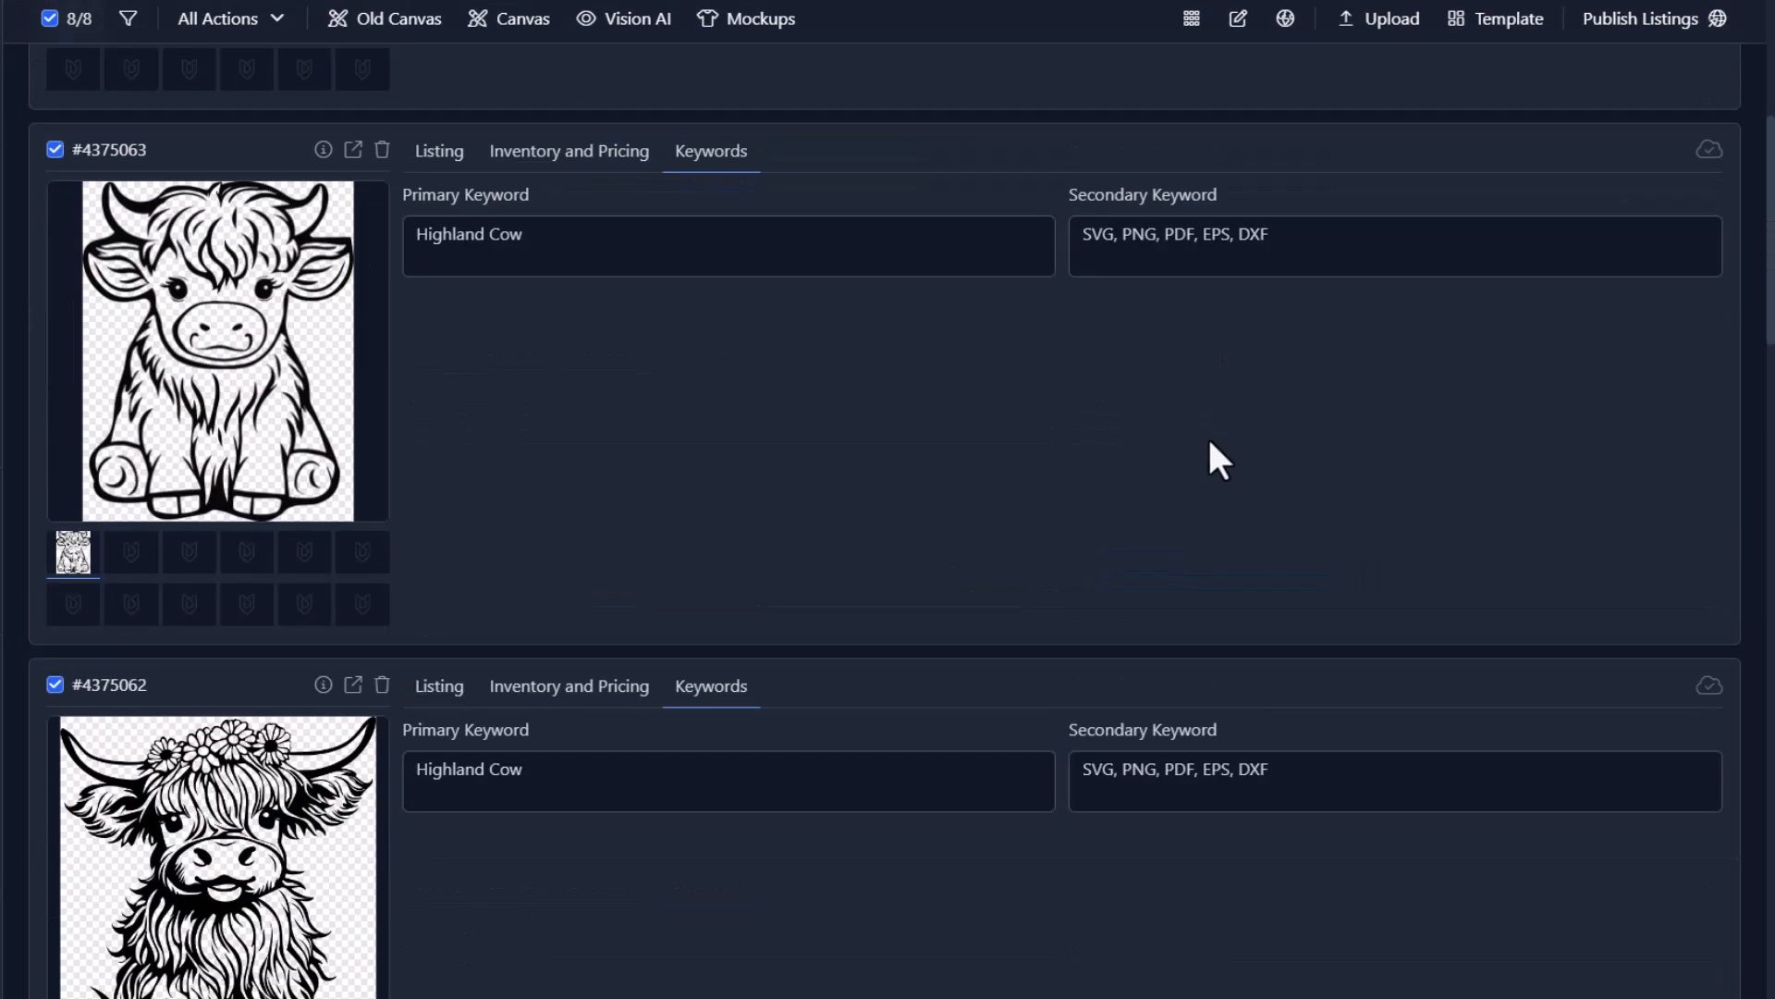
scroll(1185, 529, "up", 20)
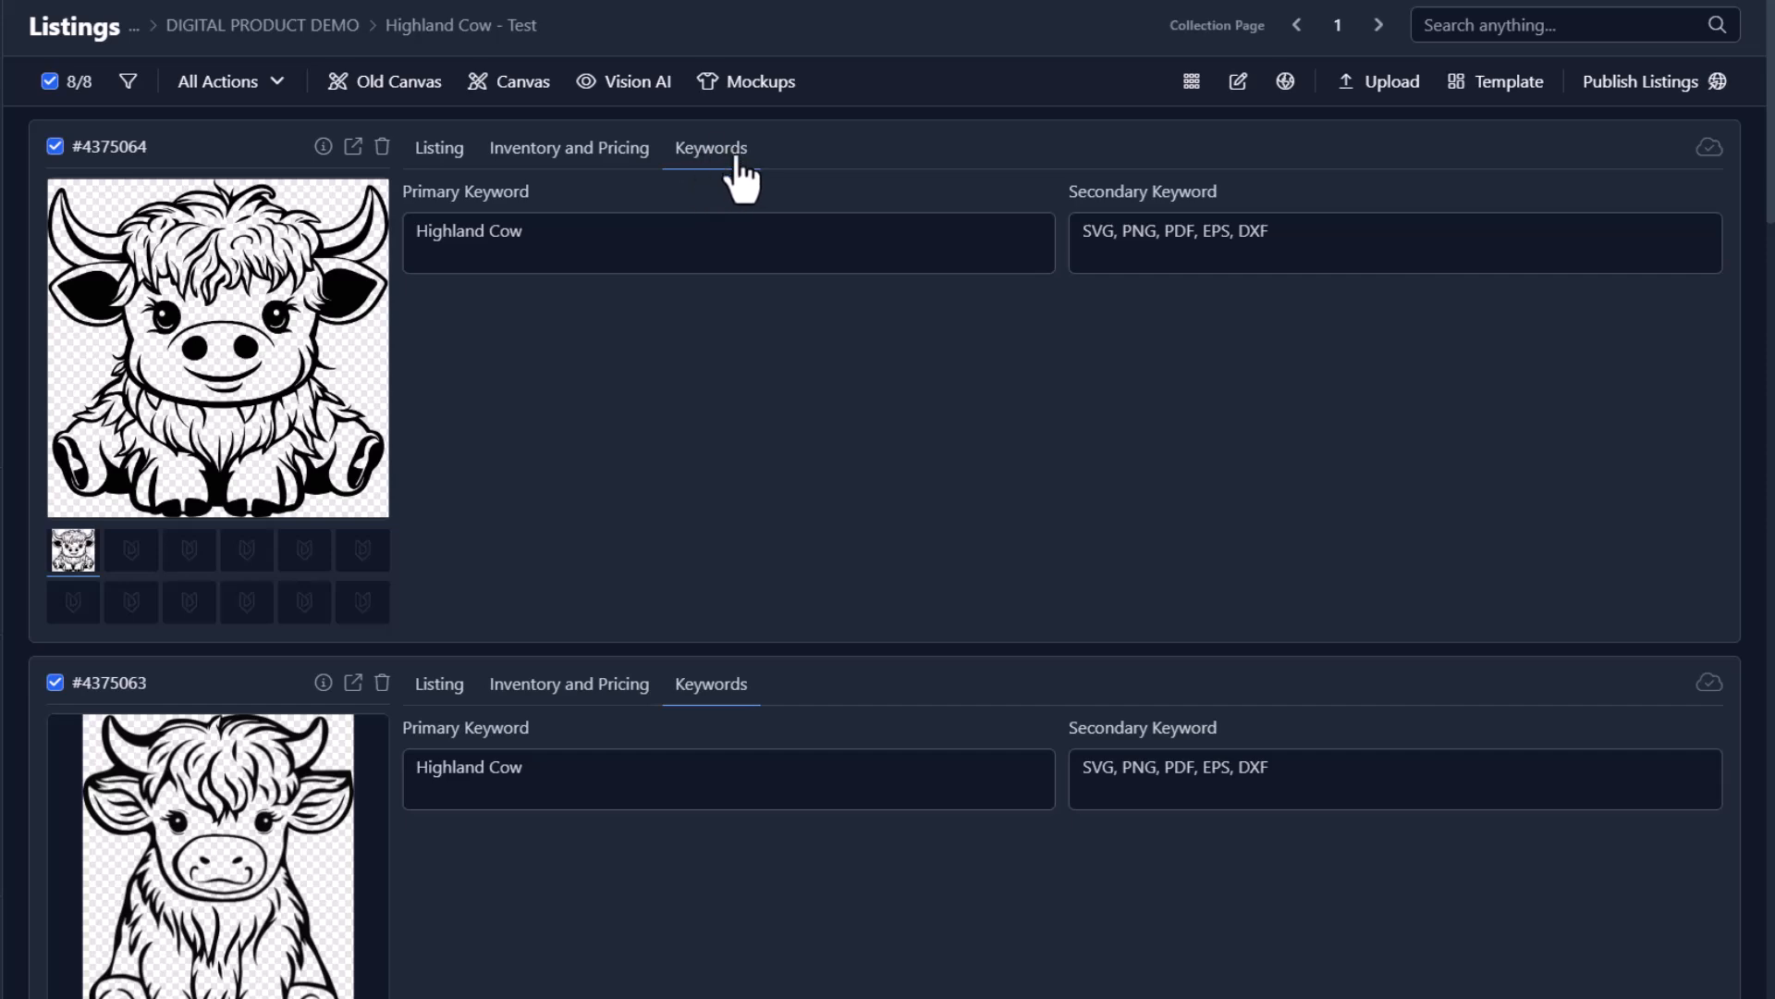
scroll(662, 468, "down", 5)
scroll(736, 491, "up", 6)
left_click(450, 167)
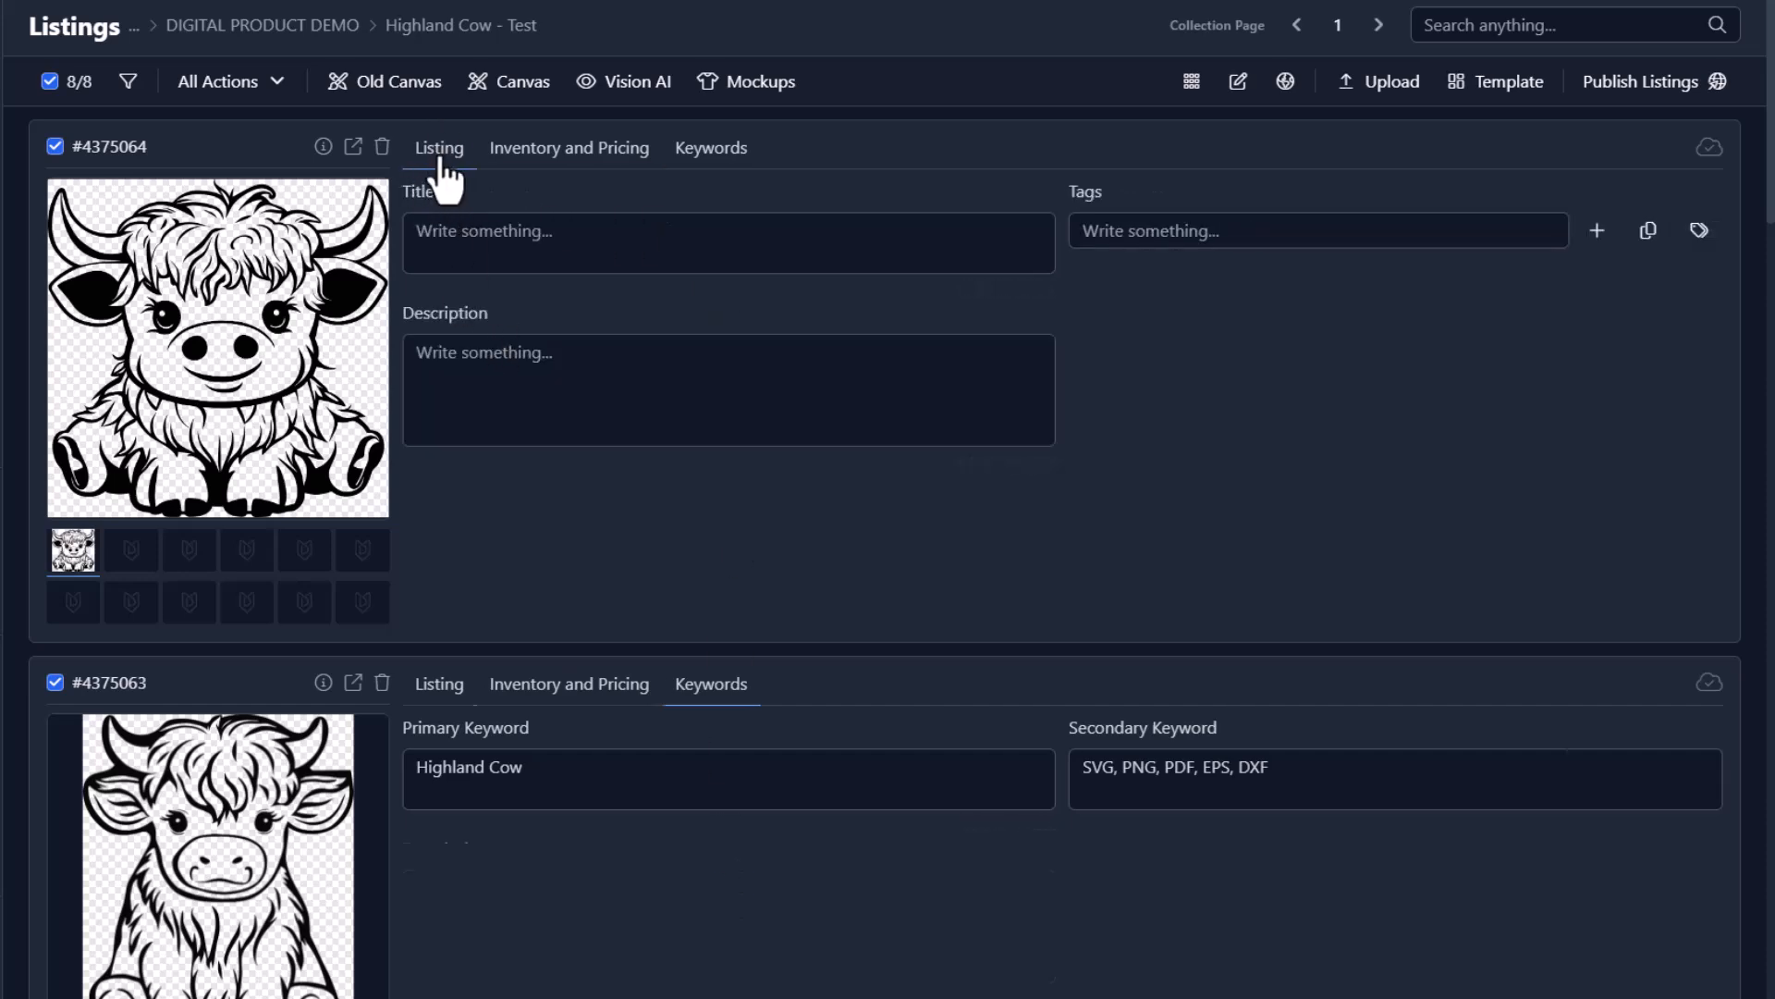
left_click(439, 152)
scroll(517, 597, "down", 1)
scroll(519, 511, "down", 20)
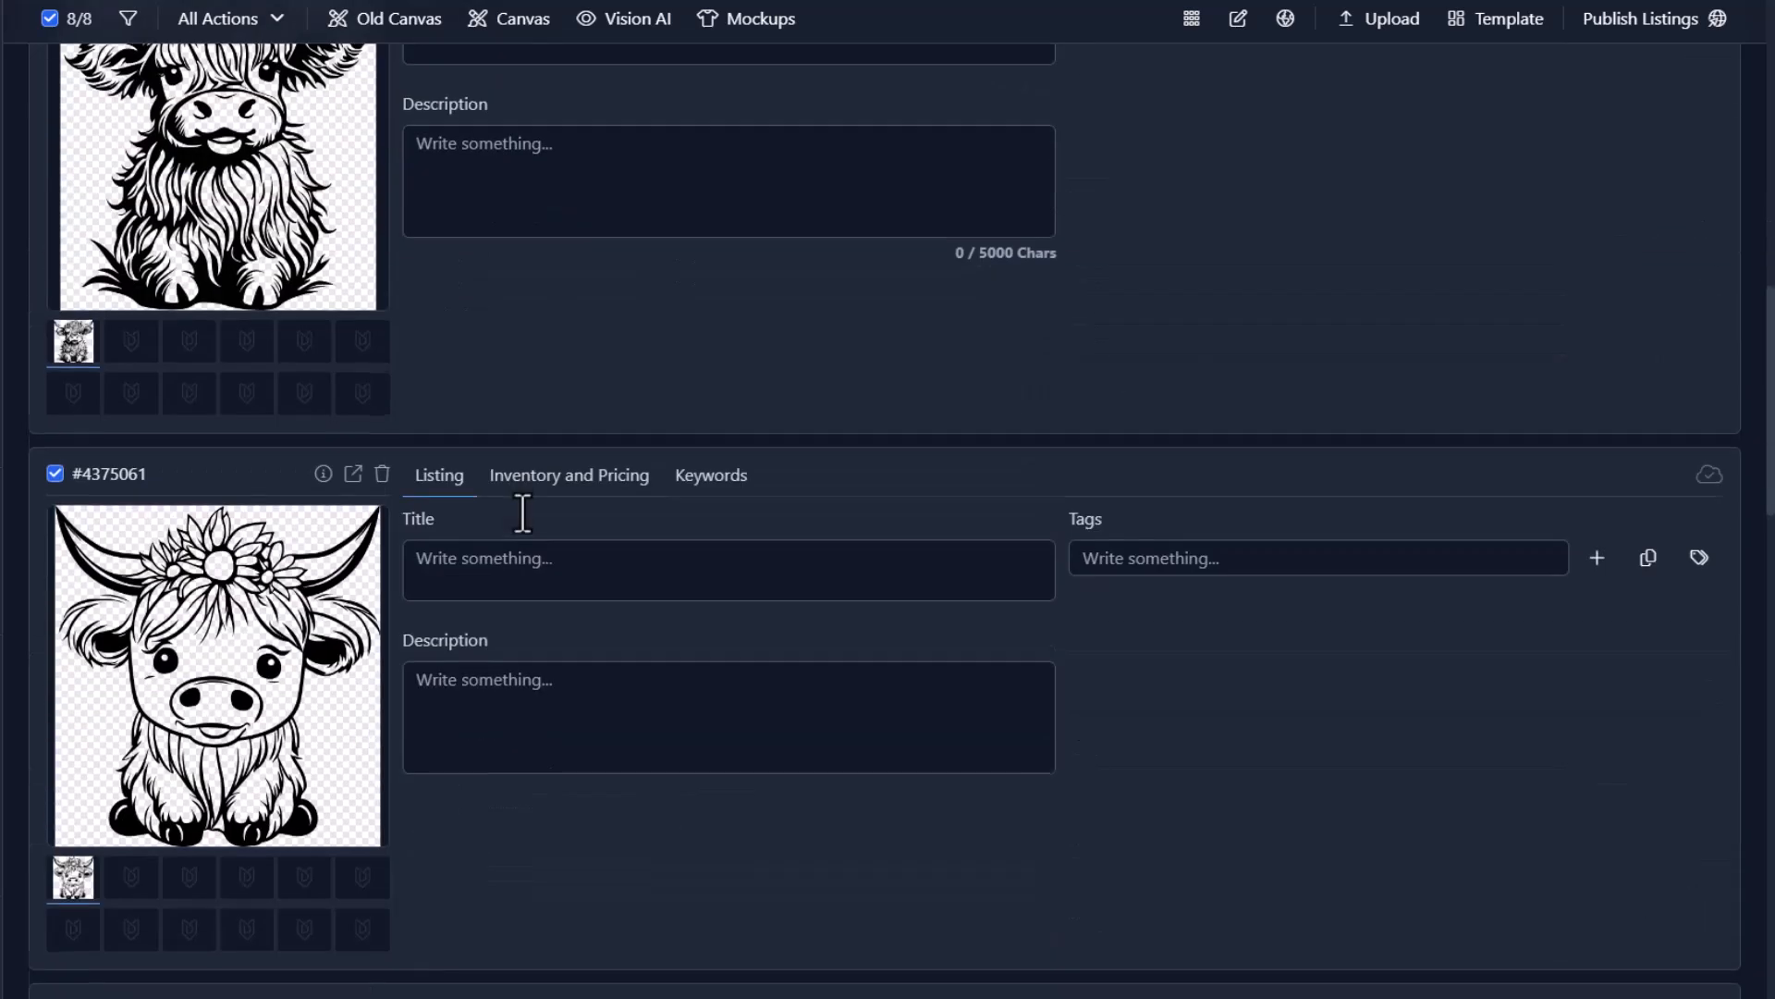
scroll(1002, 484, "up", 20)
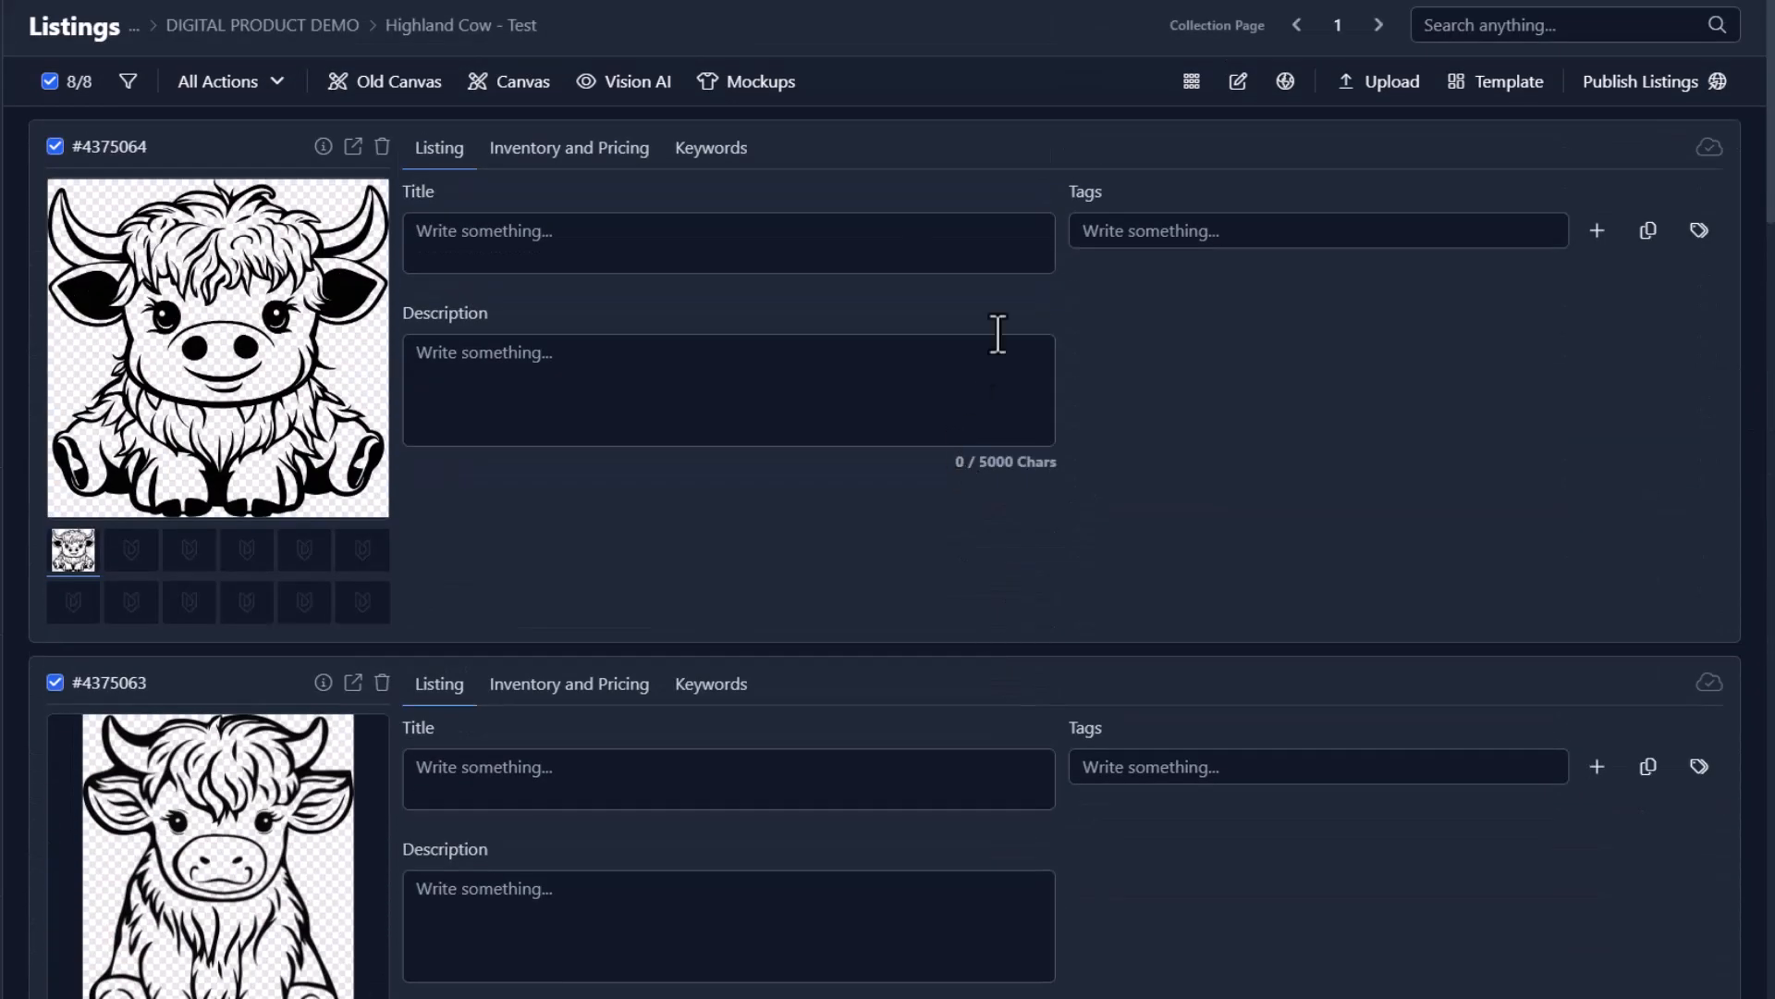
left_click(716, 150)
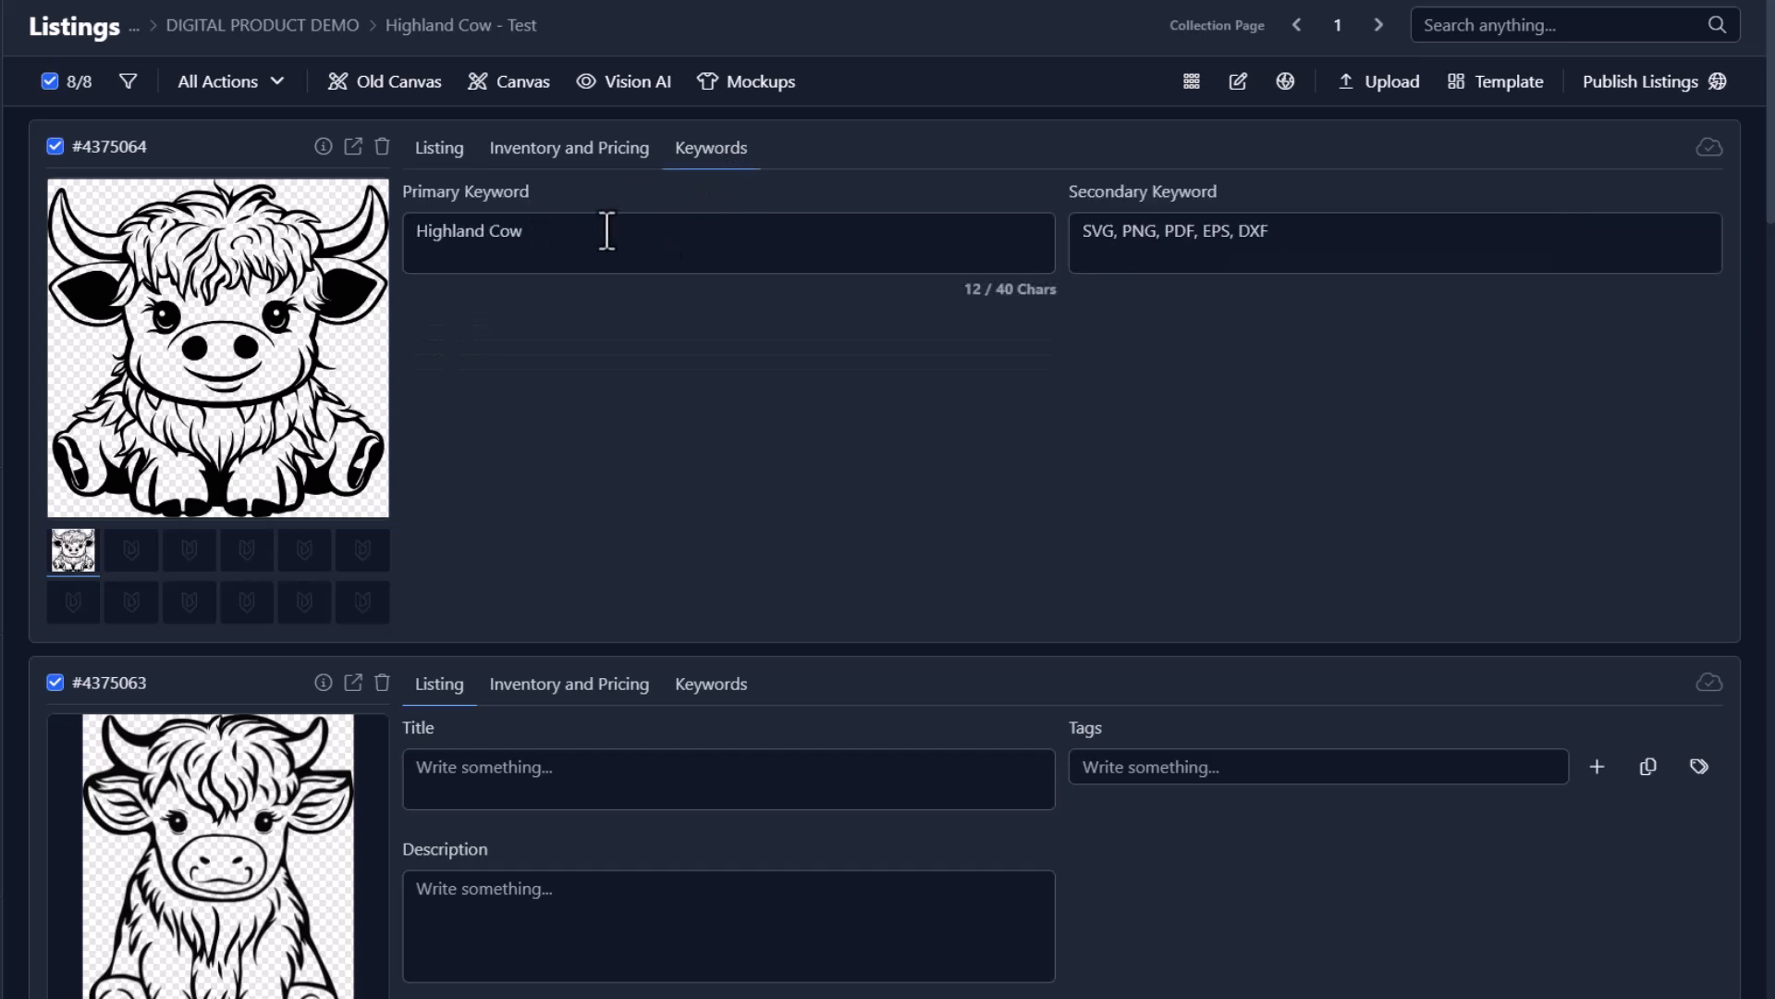
left_click(435, 153)
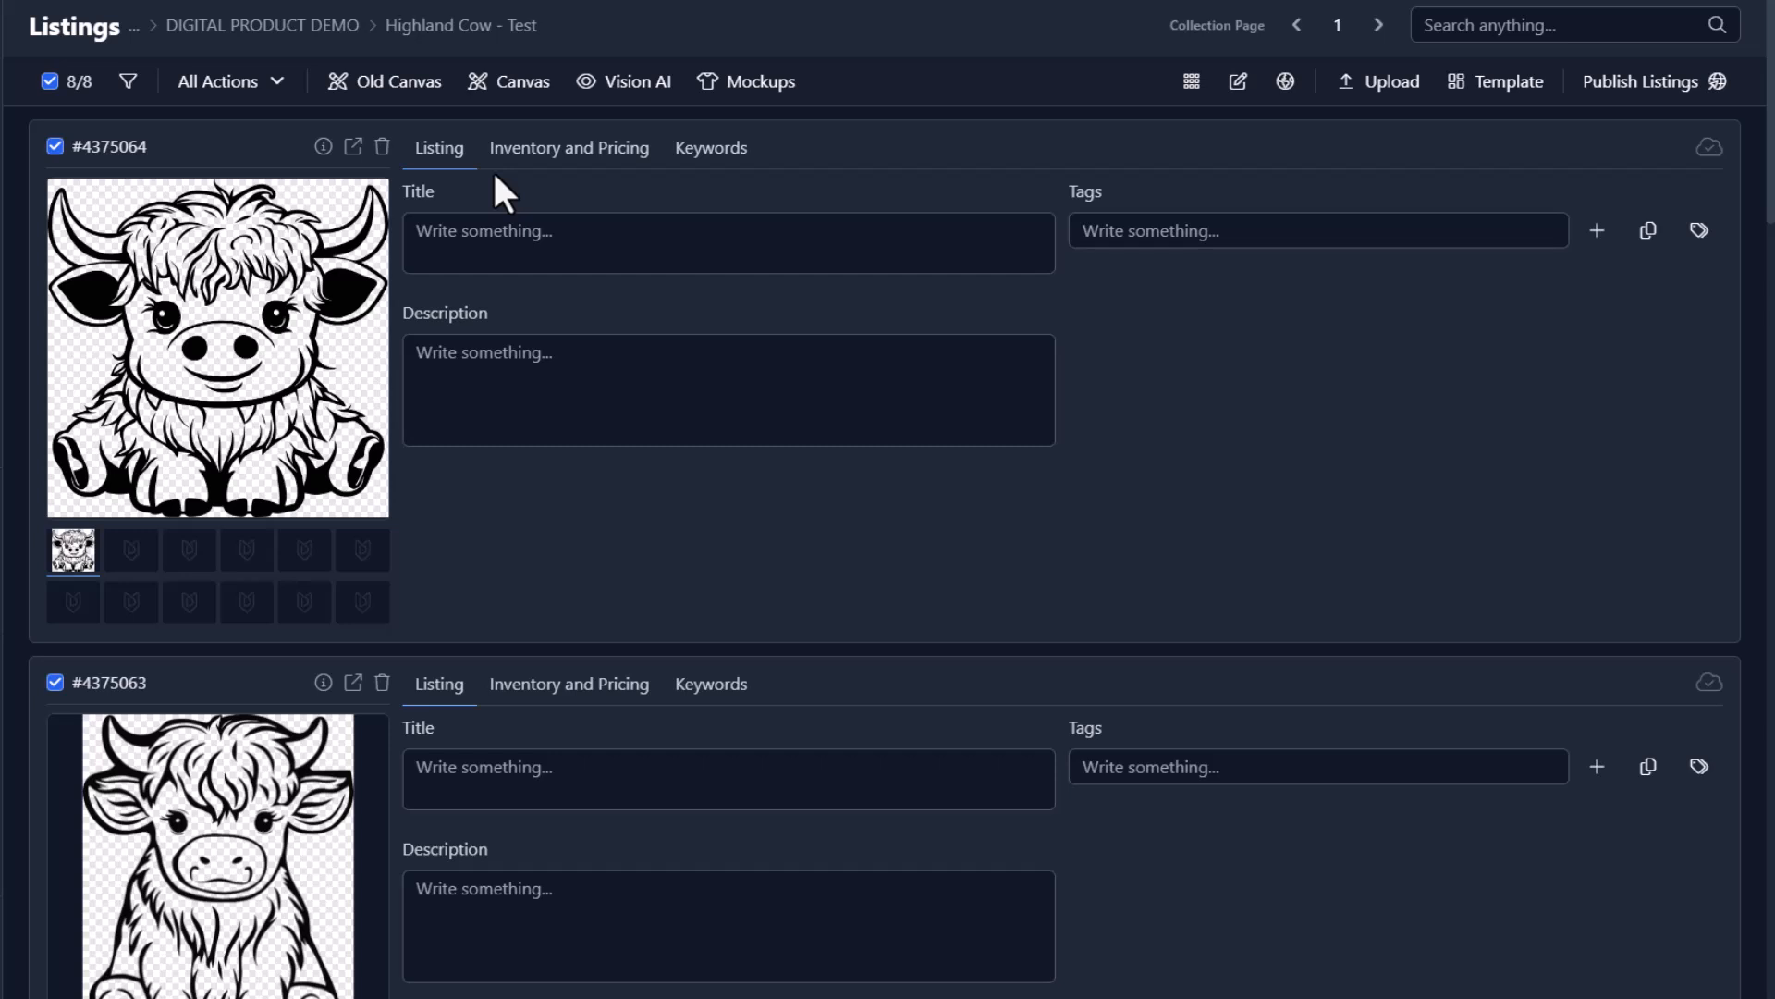
- Select all listings in the Highland Cow - Test folder and start creating image mockups for them
left_click(69, 81)
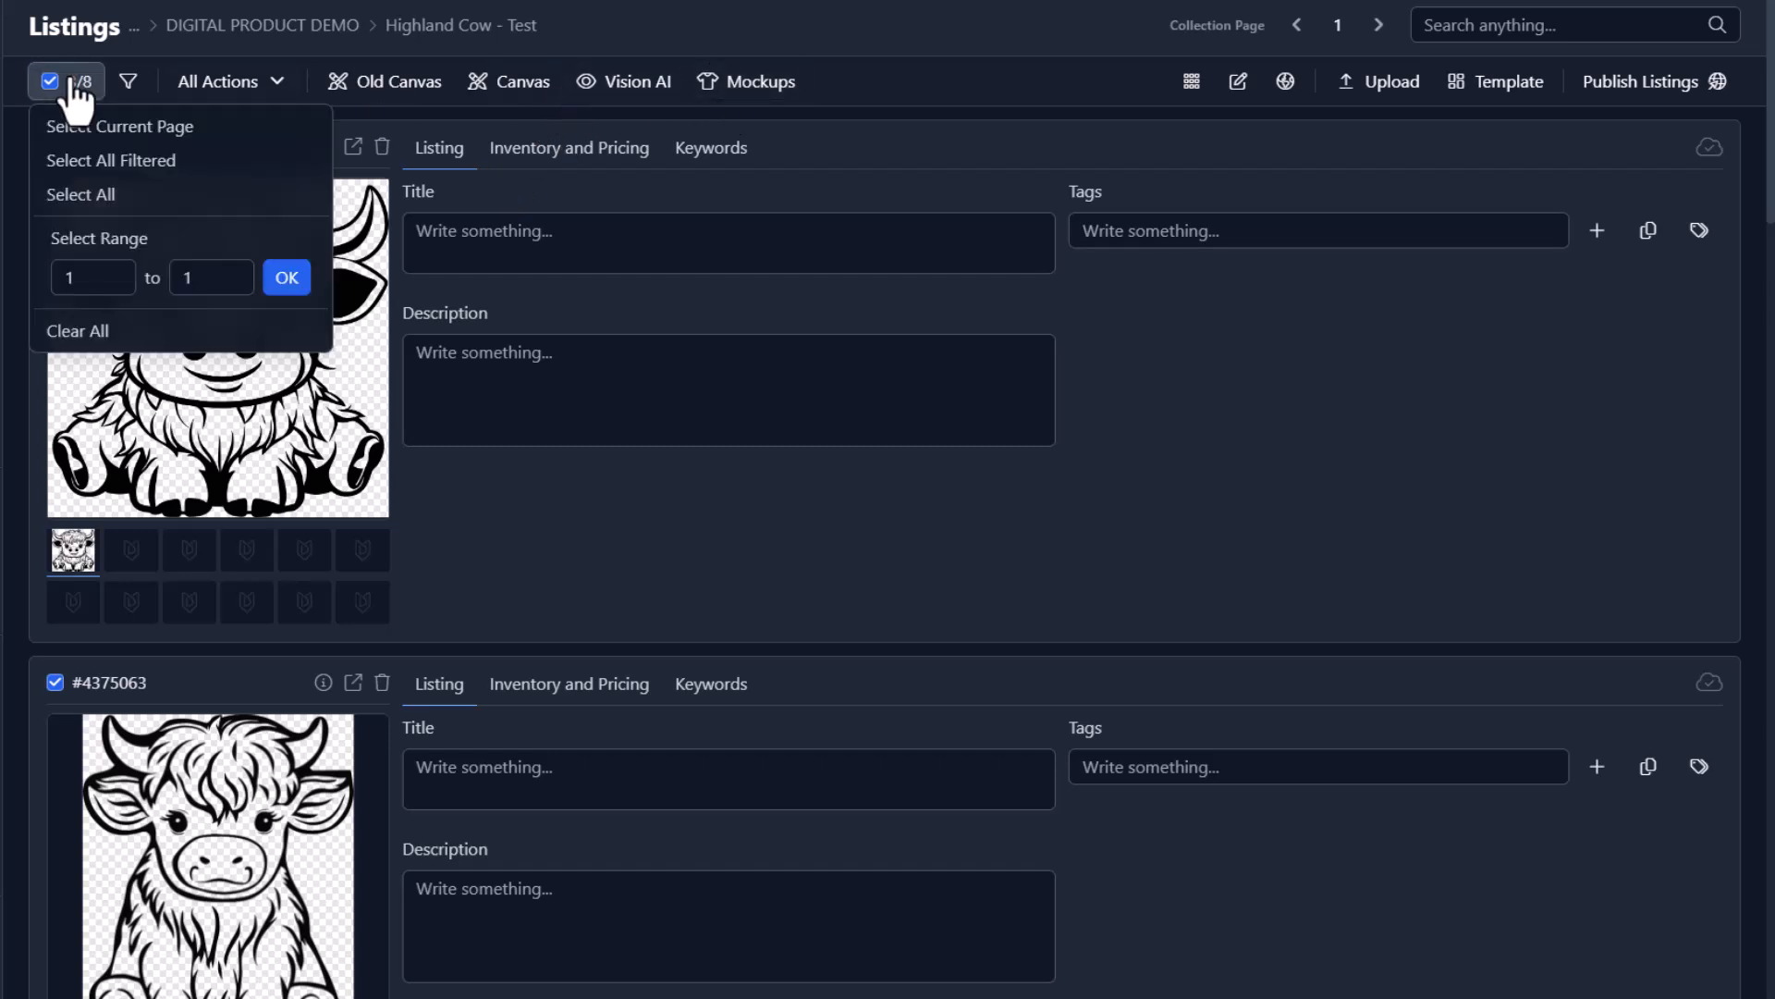
left_click(51, 186)
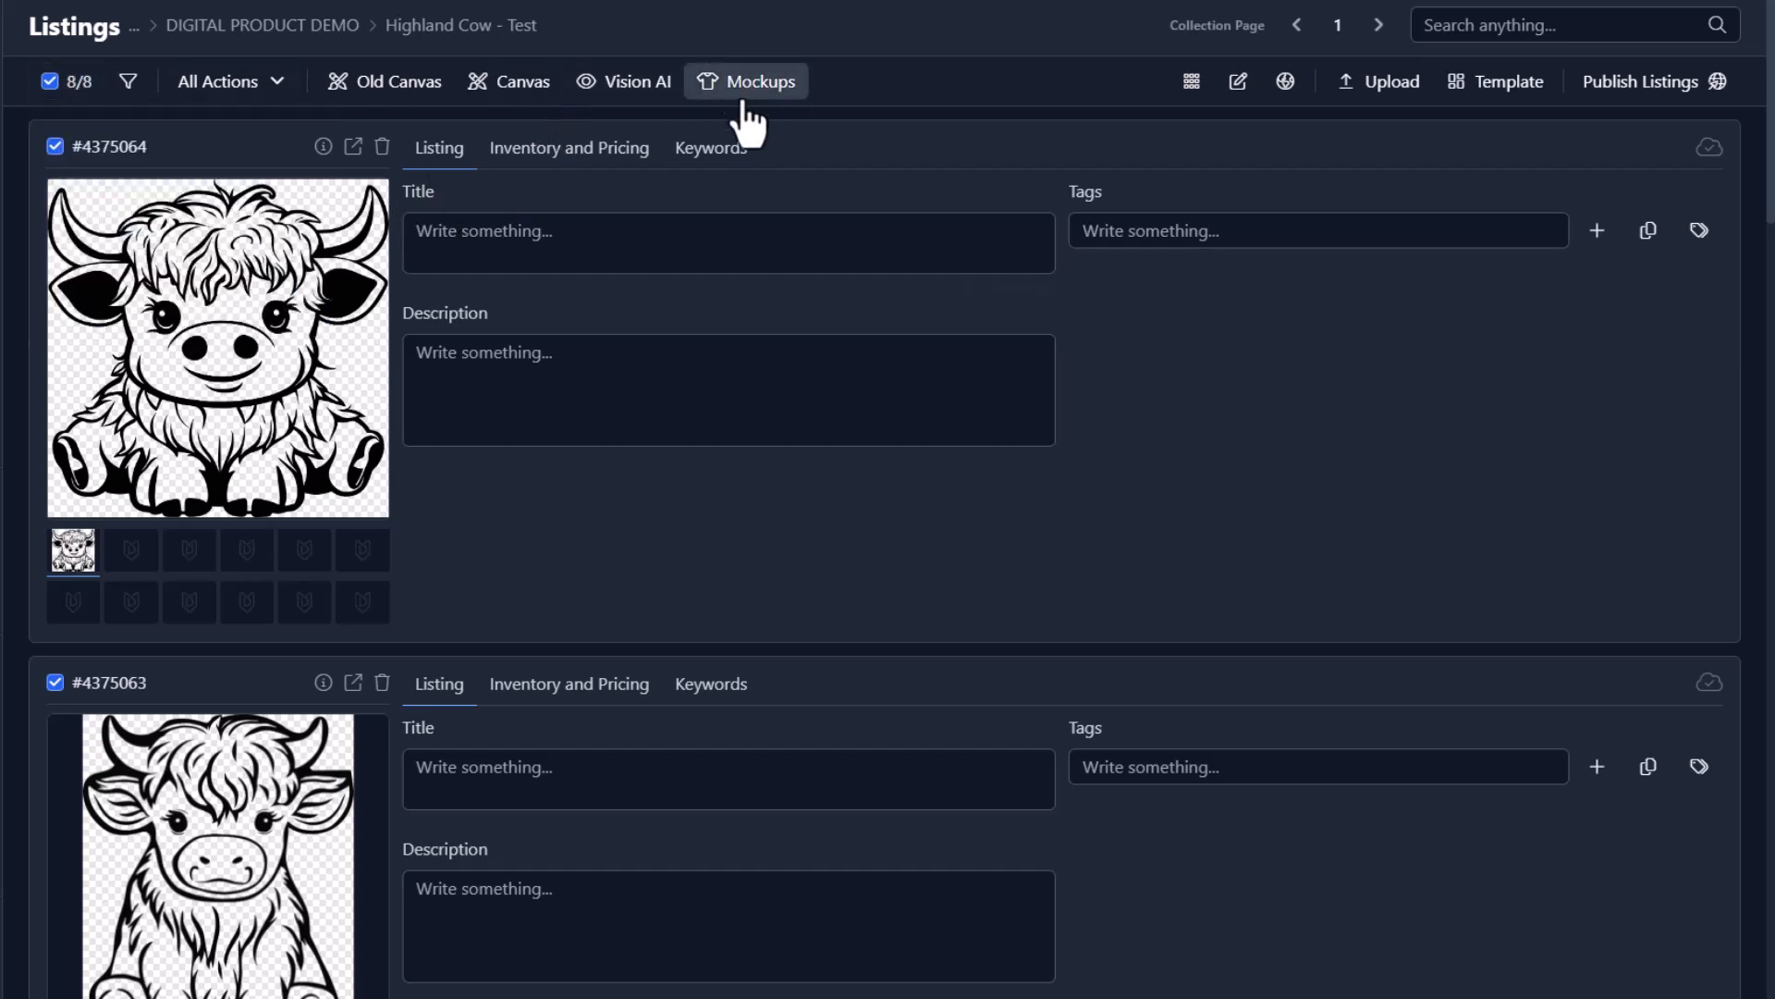
left_click(735, 91)
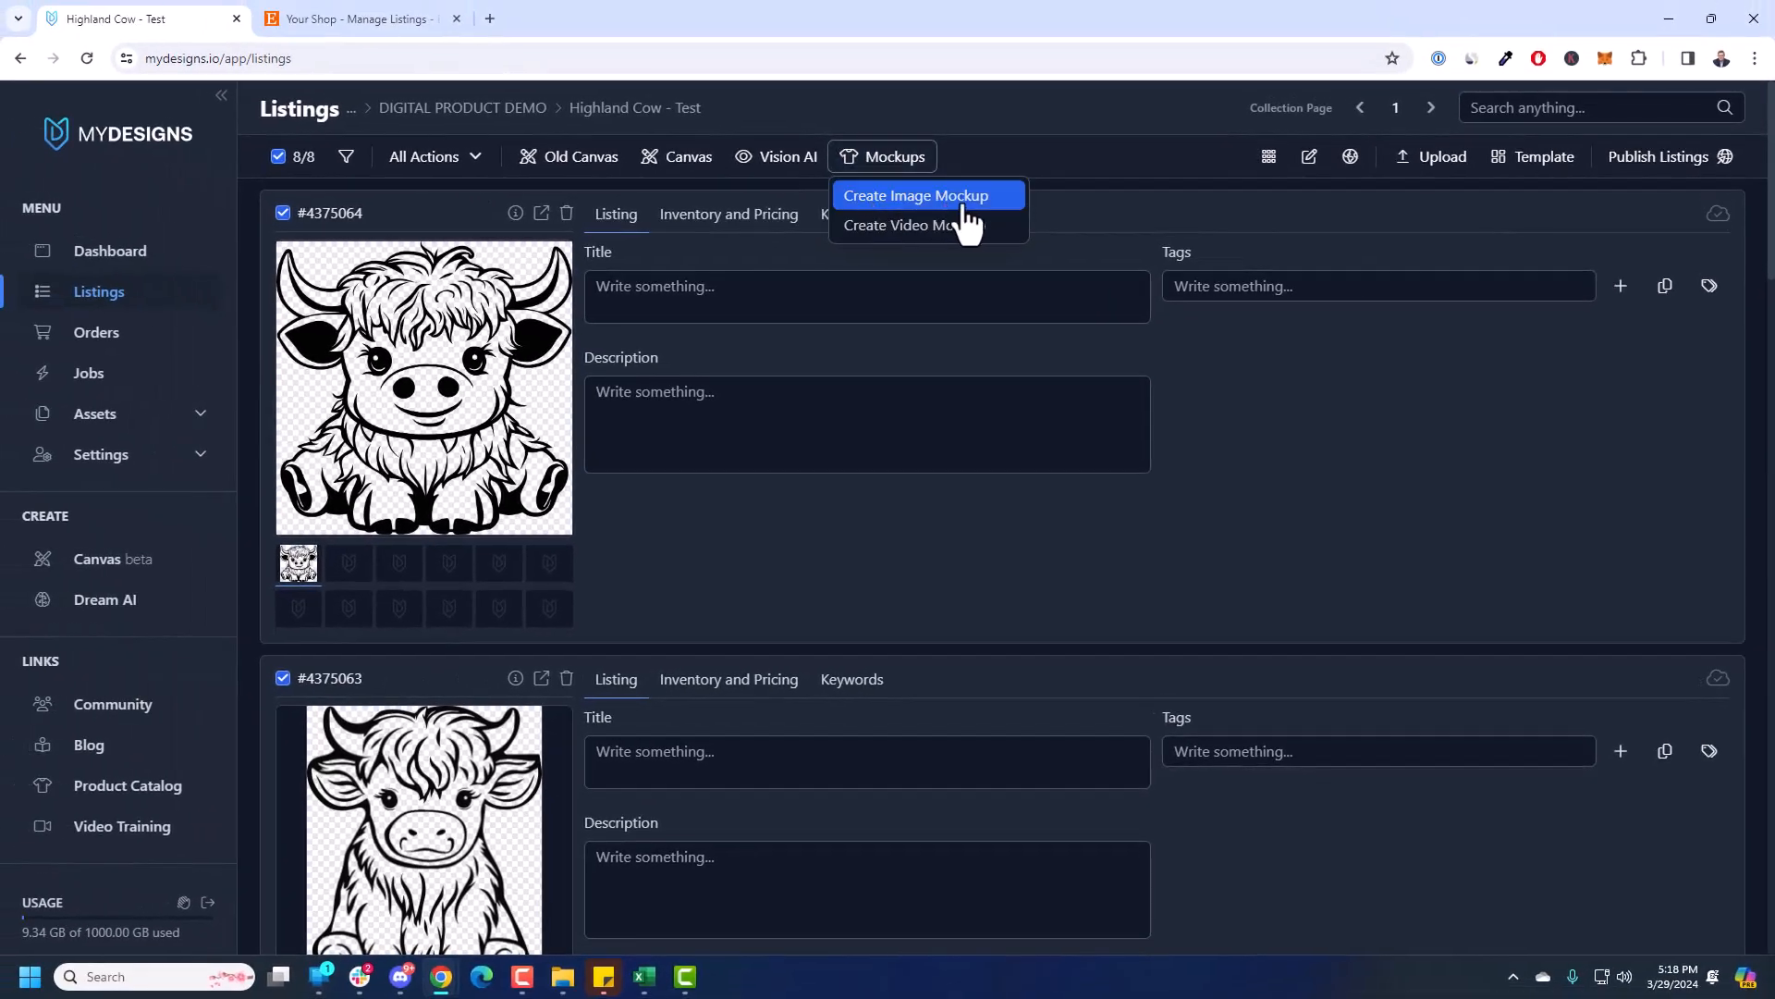
left_click(978, 199)
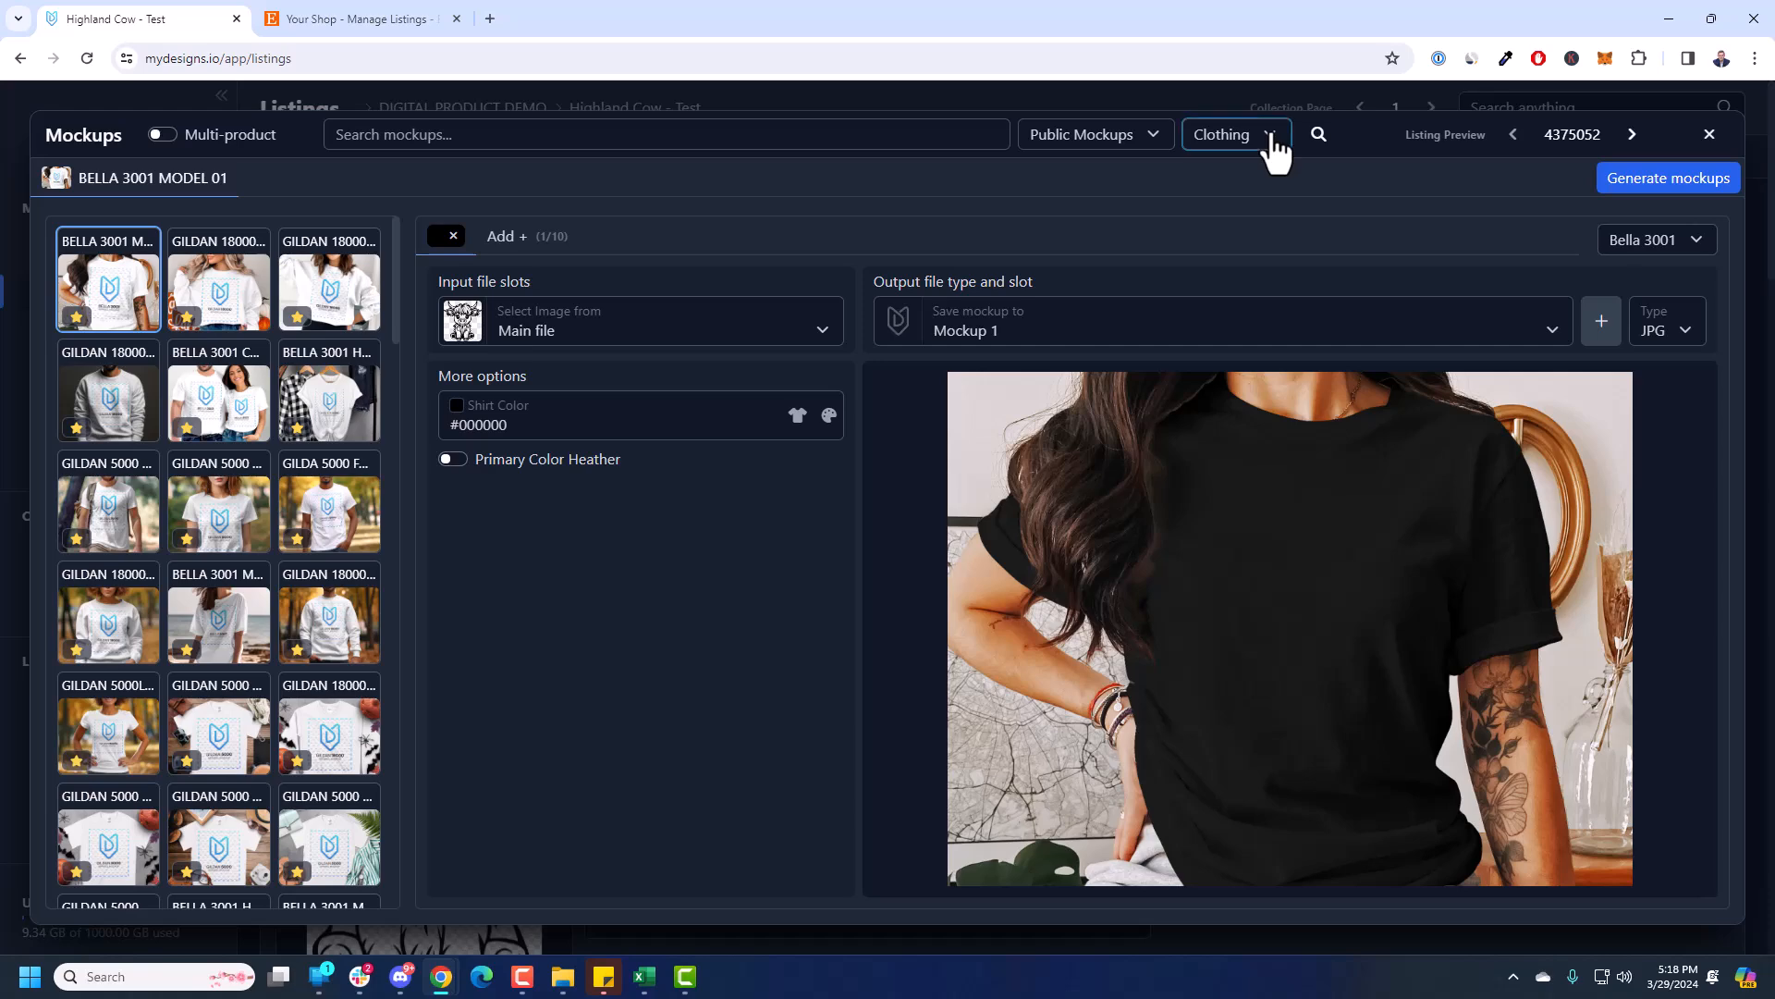
- Filter the public mockups to the Digital category and choose the Grit Line Digital Mockup
left_click(1272, 137)
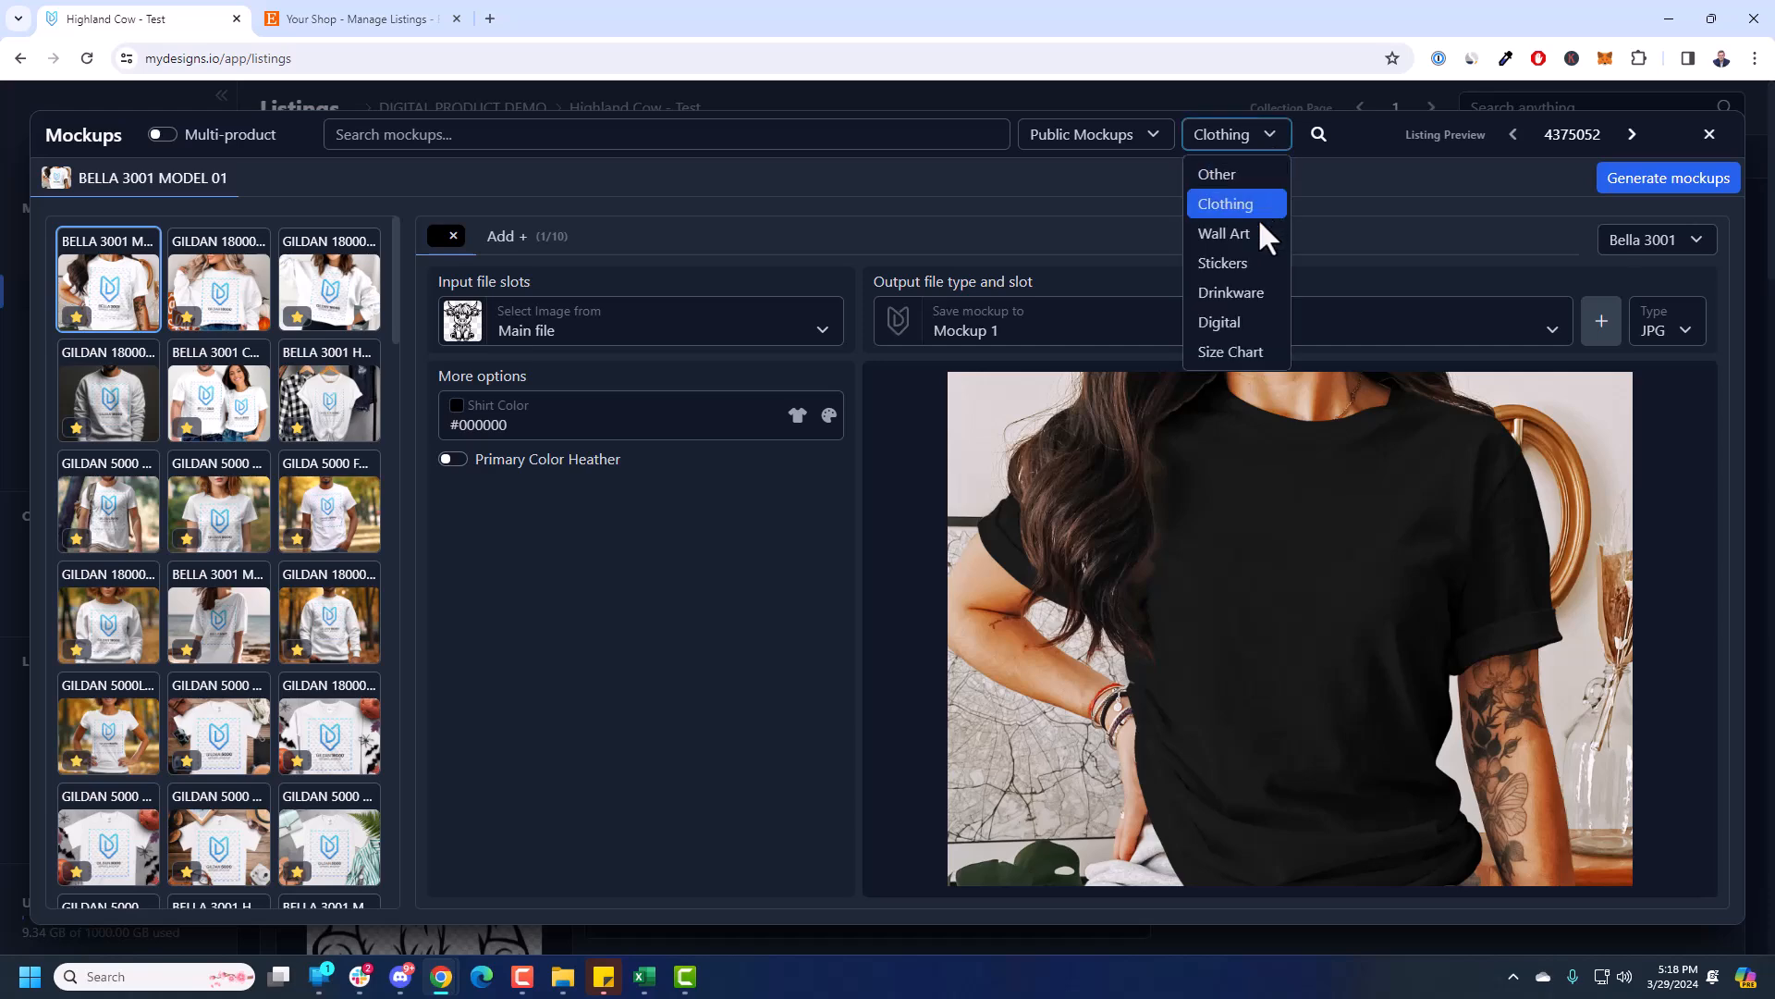
left_click(1234, 323)
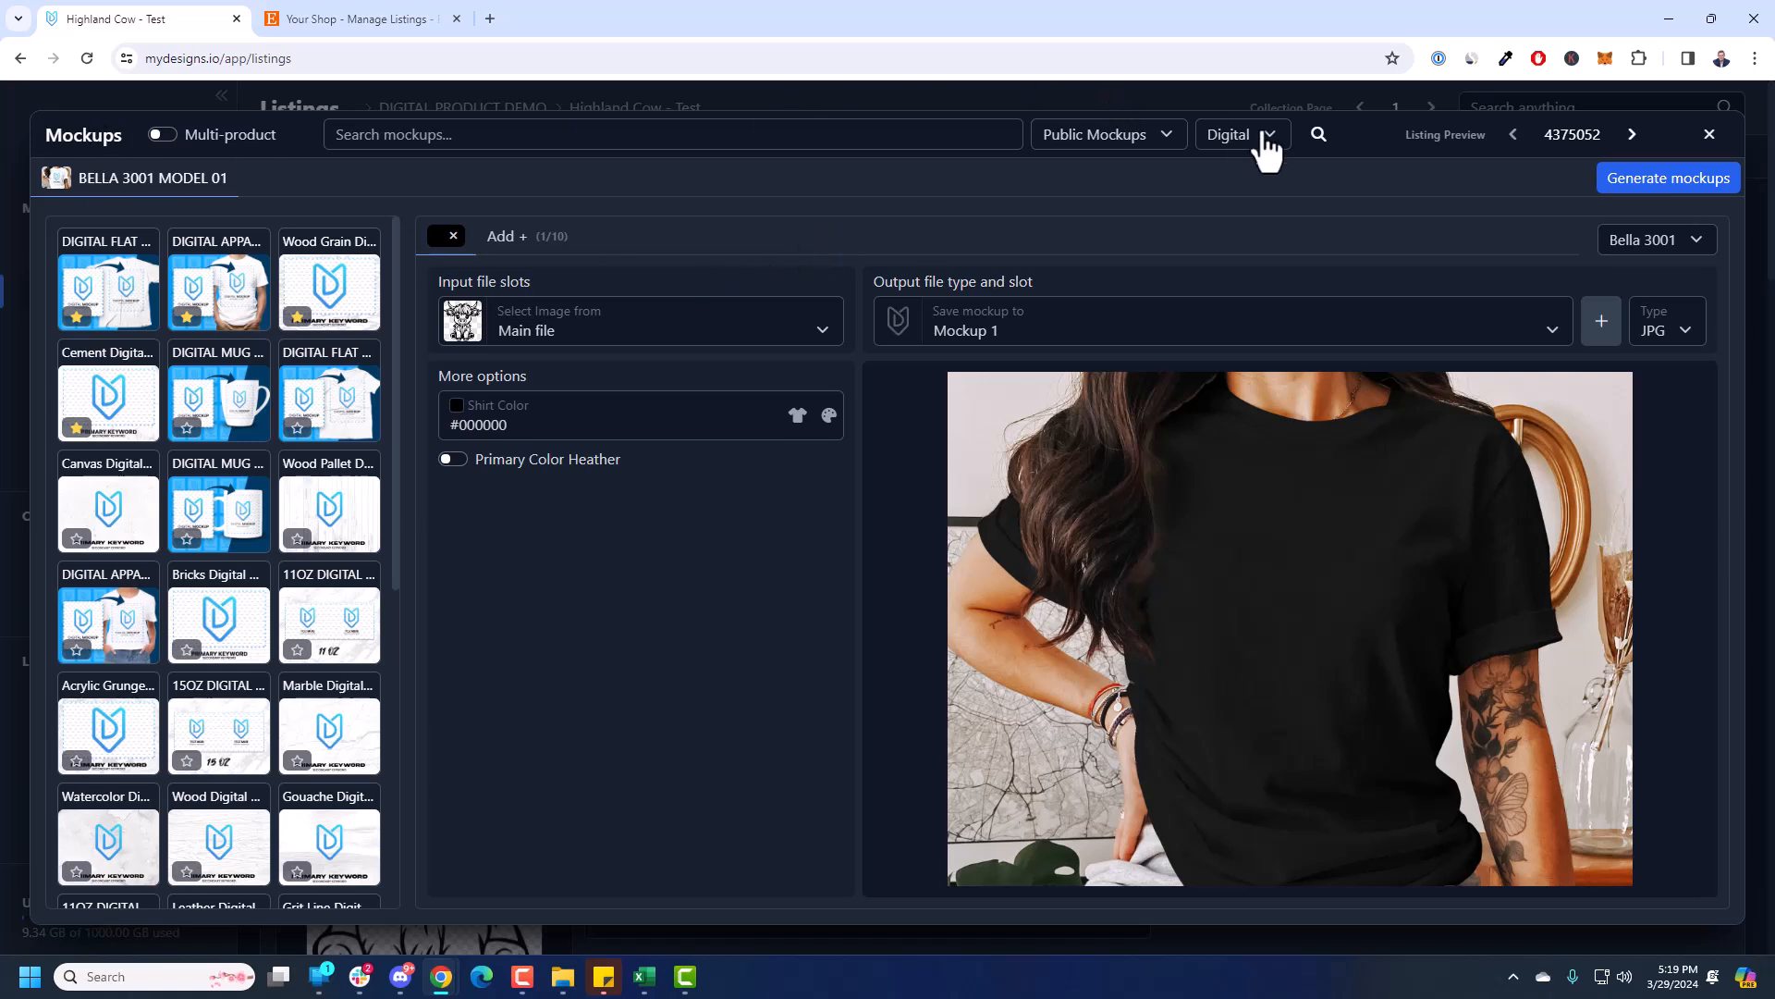
left_click(1266, 146)
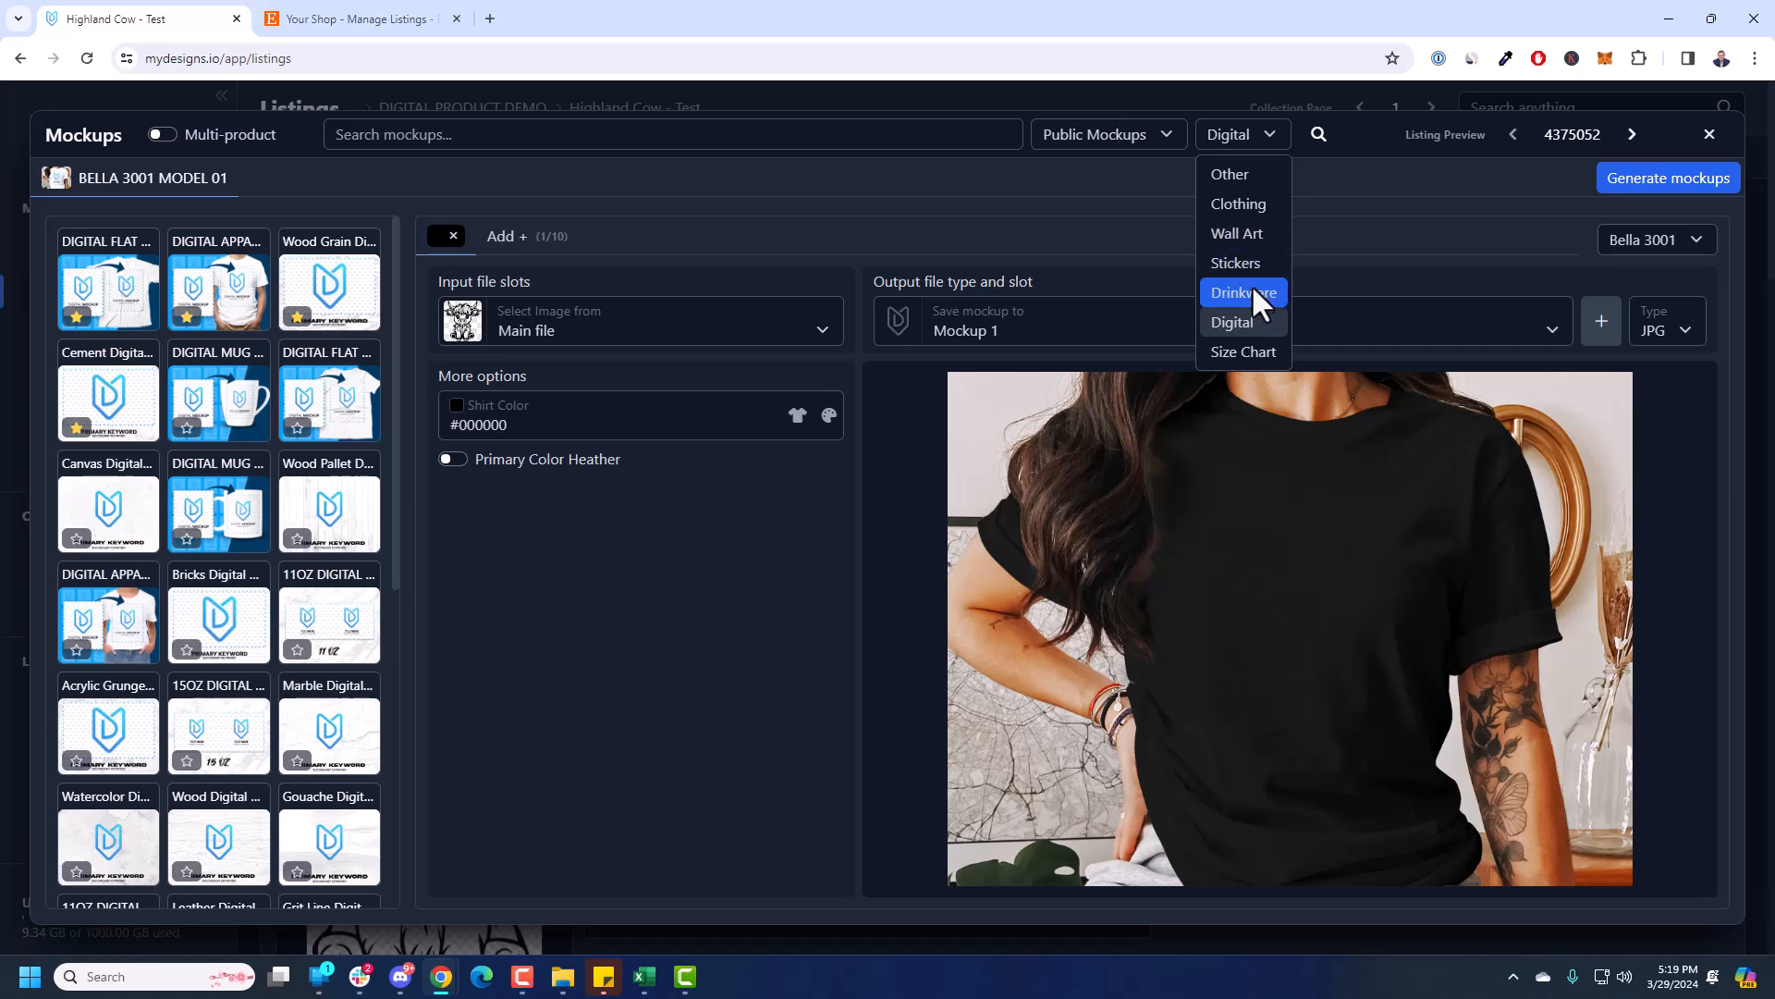
left_click(1259, 351)
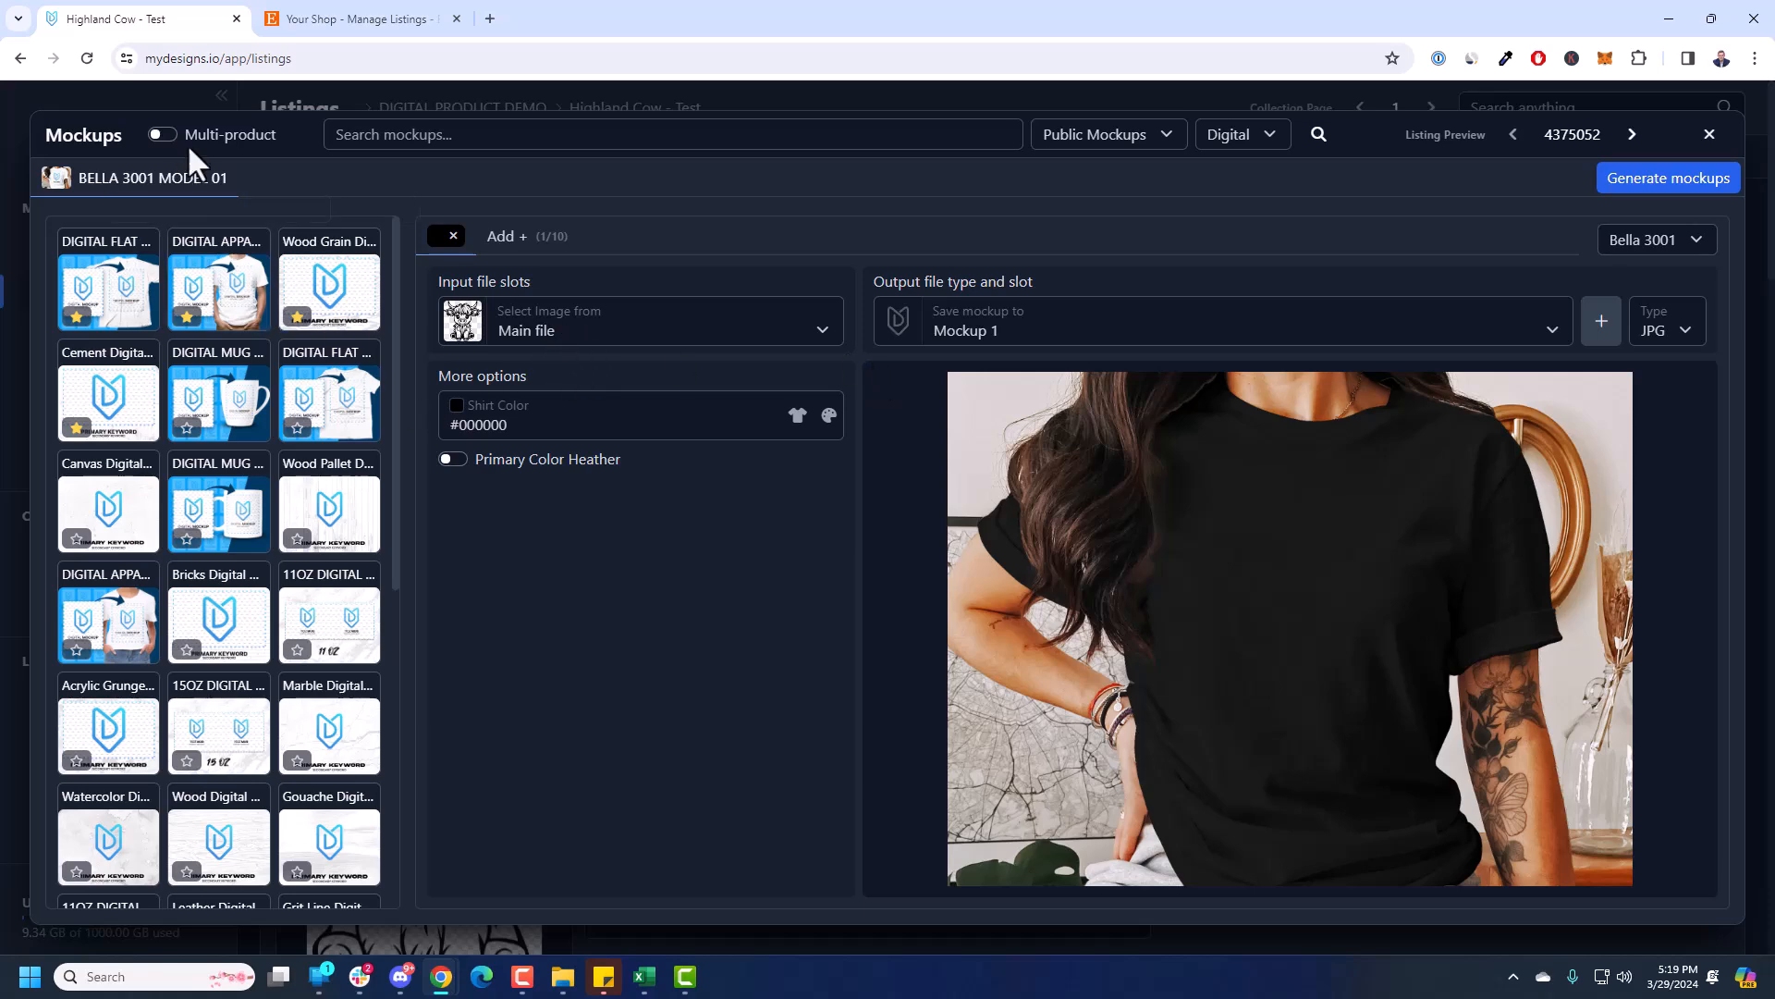
scroll(277, 381, "down", 6)
scroll(342, 573, "up", 2)
left_click(353, 583)
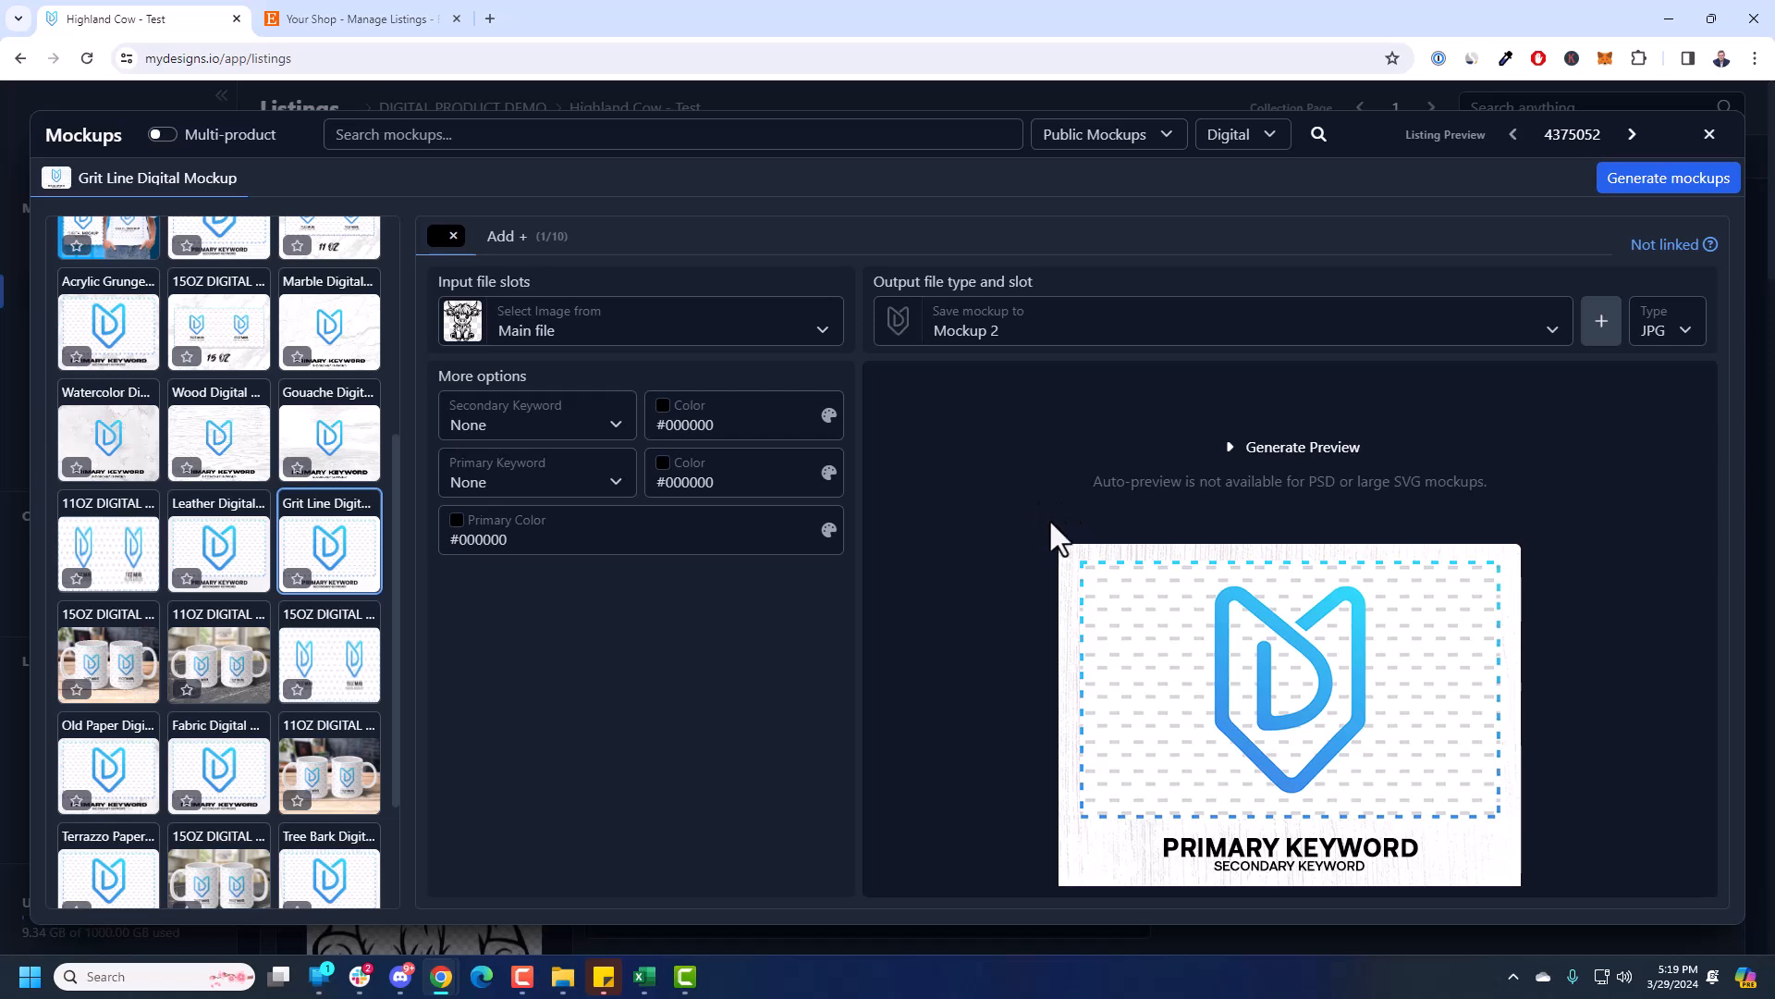
- Use the Main file as the input image for the Grit Line mockup
left_click(539, 324)
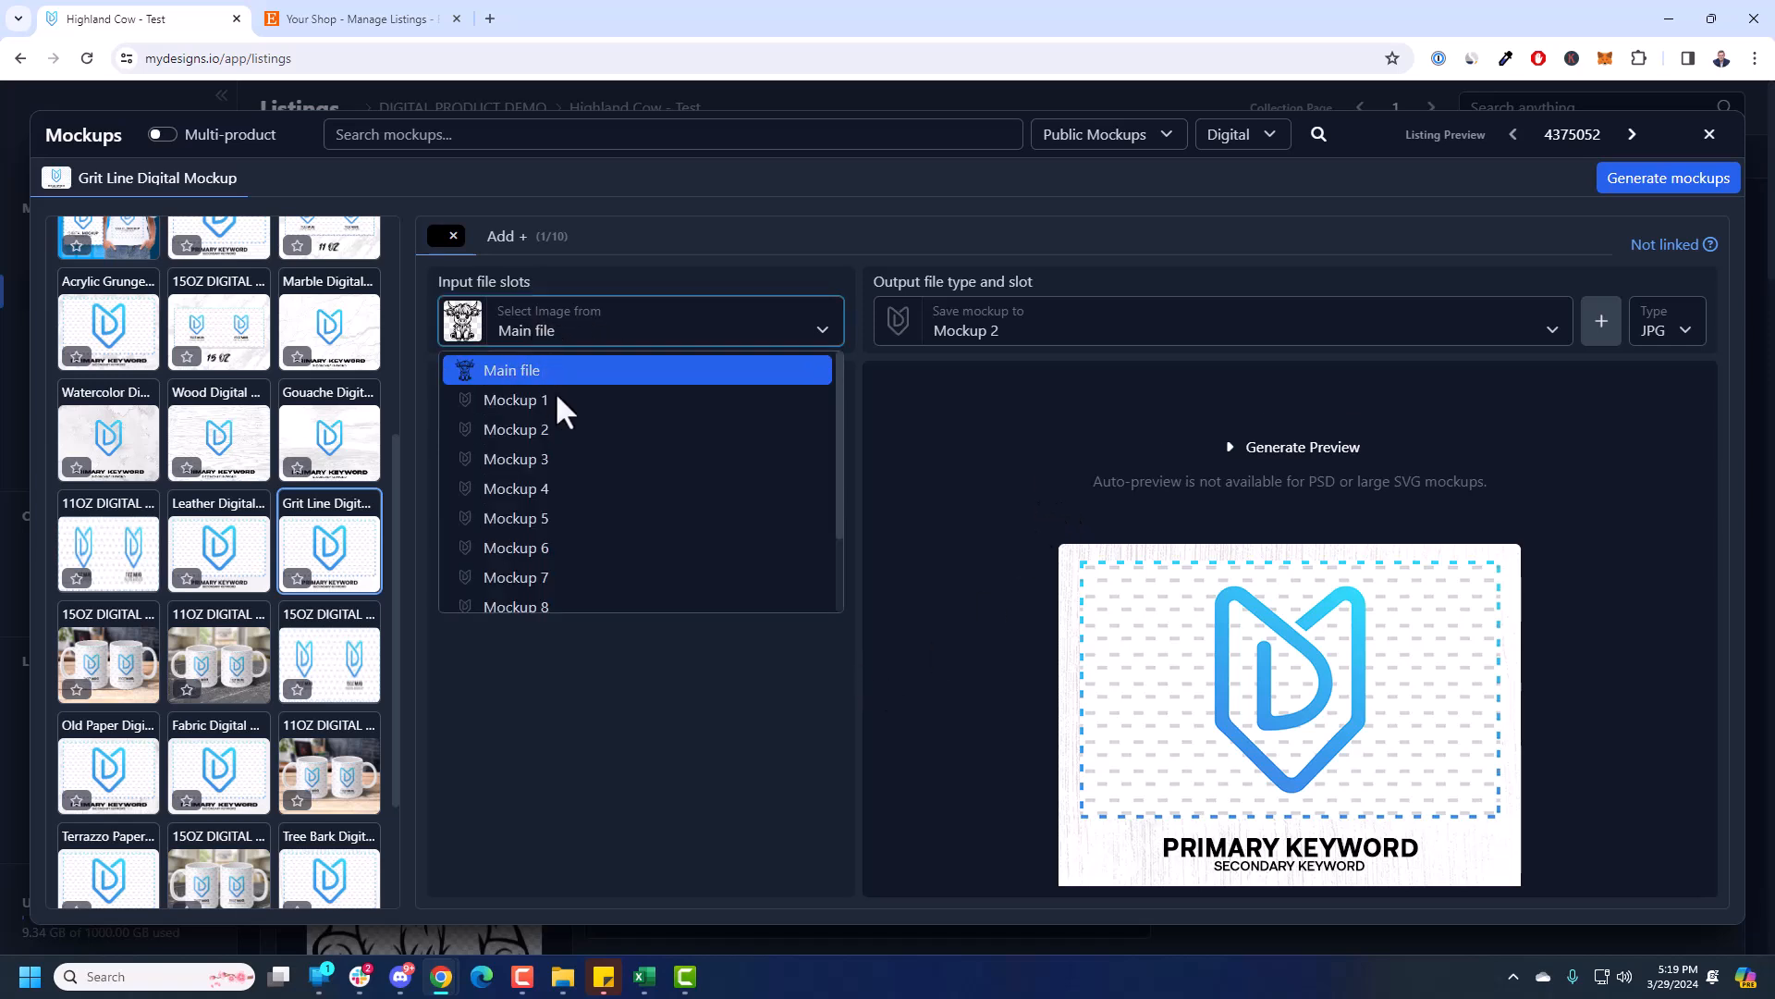
left_click(530, 374)
left_click(536, 337)
left_click(527, 372)
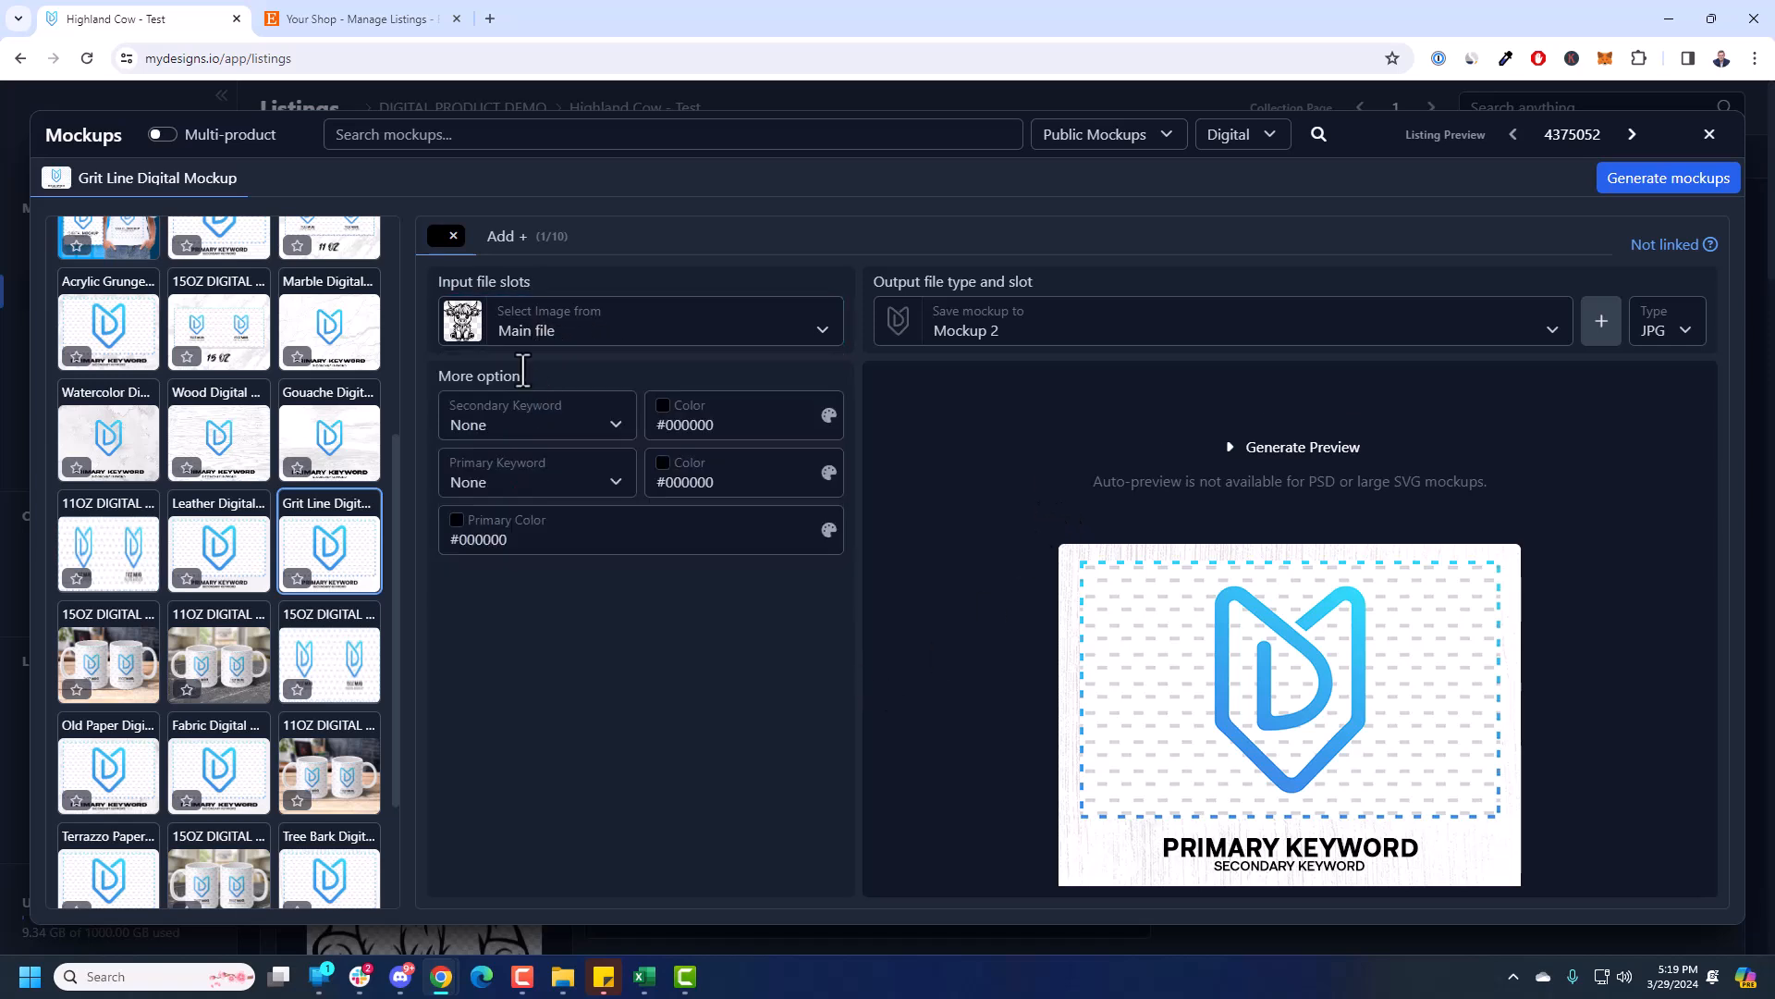
left_click(510, 324)
left_click(622, 366)
- Set the Grit Line mockup's output to save in the Mockup 1 slot
left_click(1040, 335)
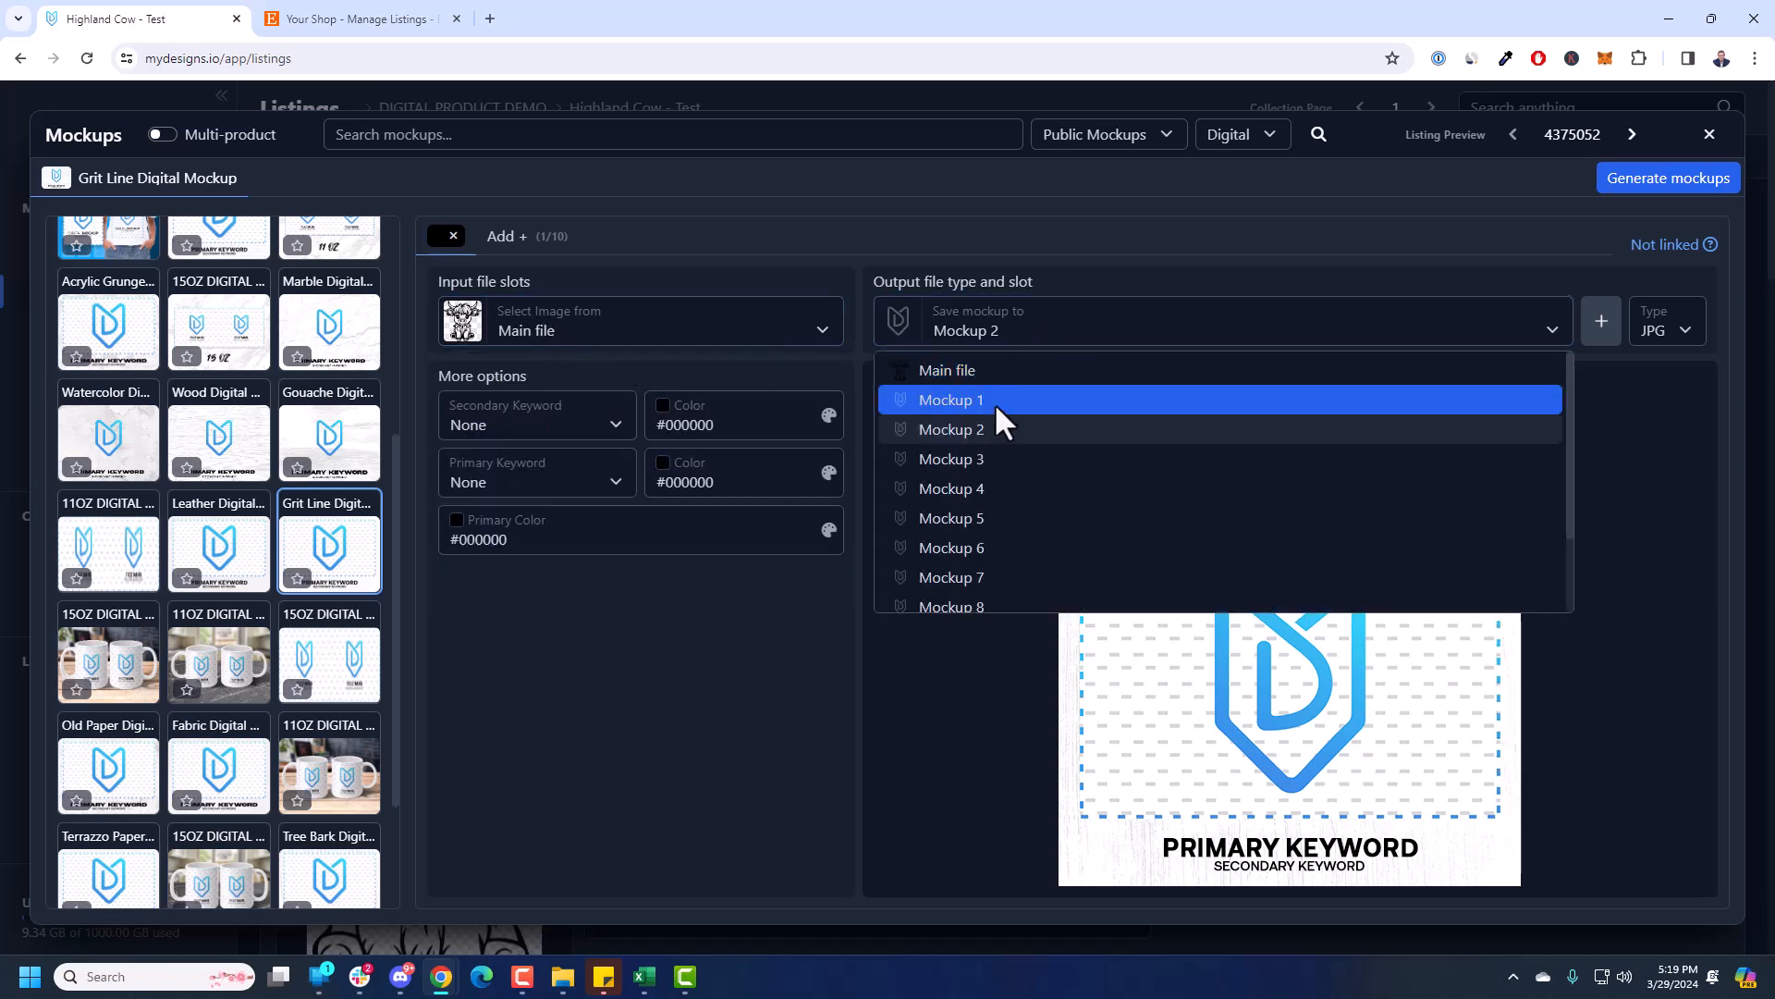
left_click(995, 402)
left_click(973, 338)
left_click(960, 397)
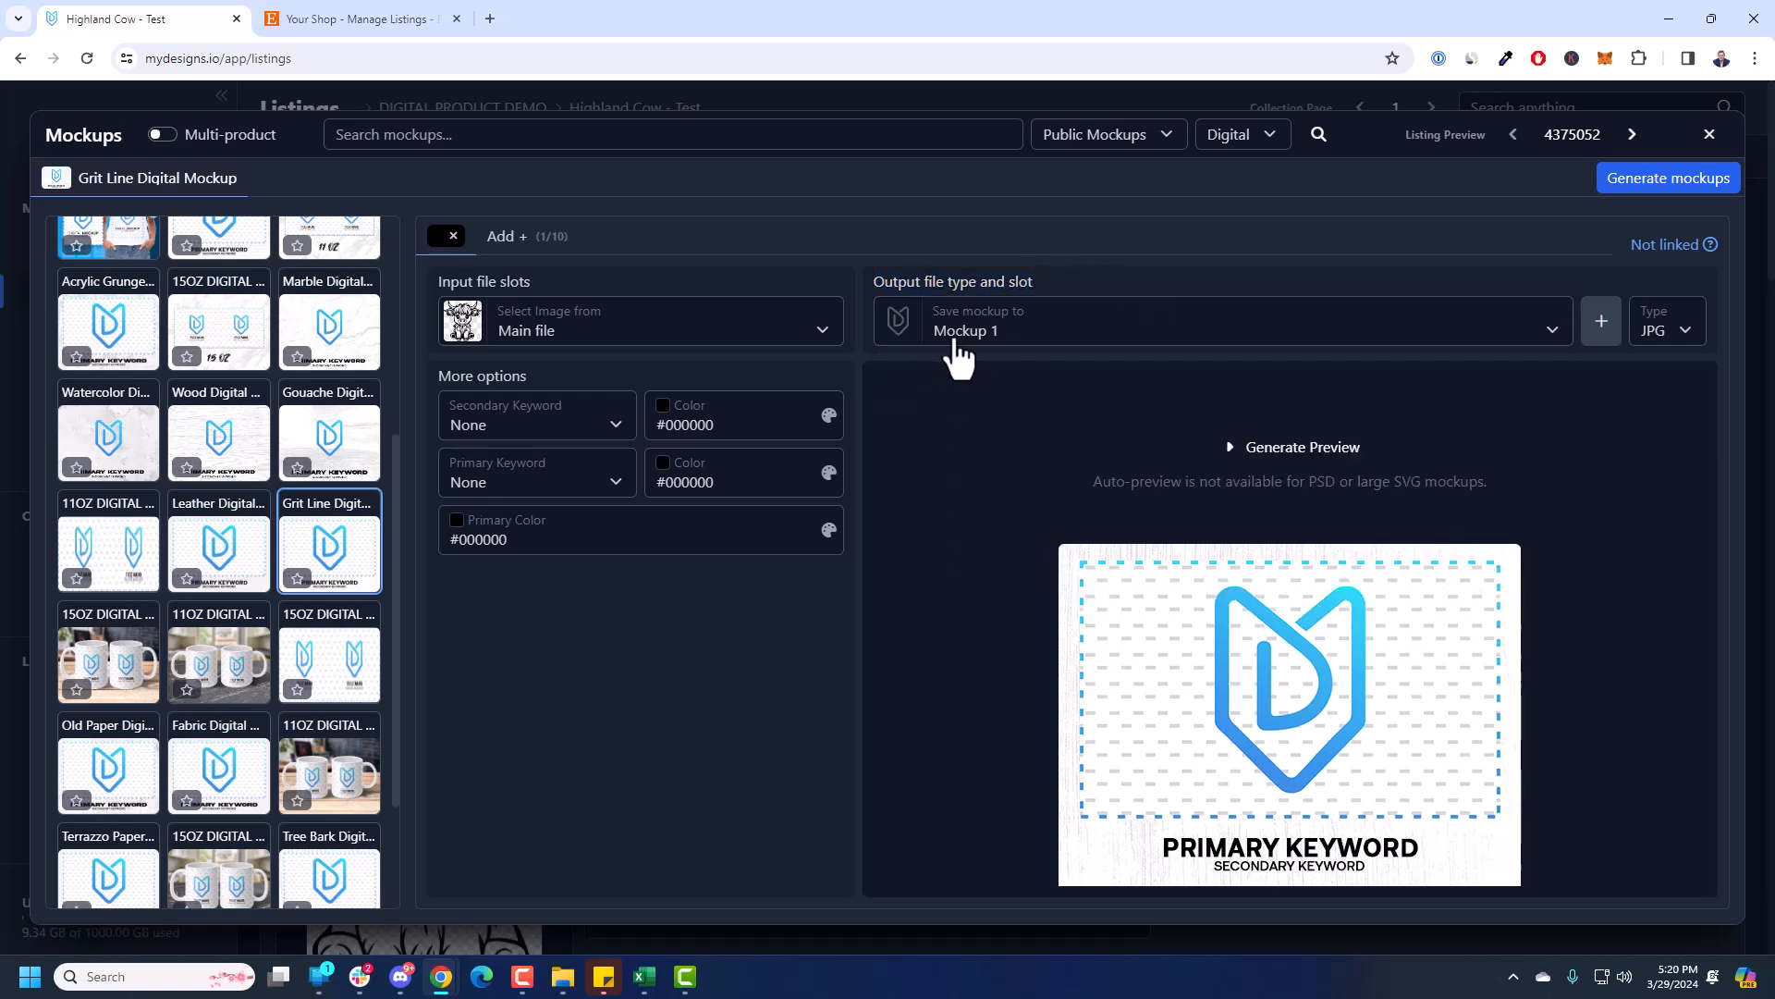
left_click(969, 342)
scroll(982, 551, "down", 3)
scroll(991, 435, "up", 3)
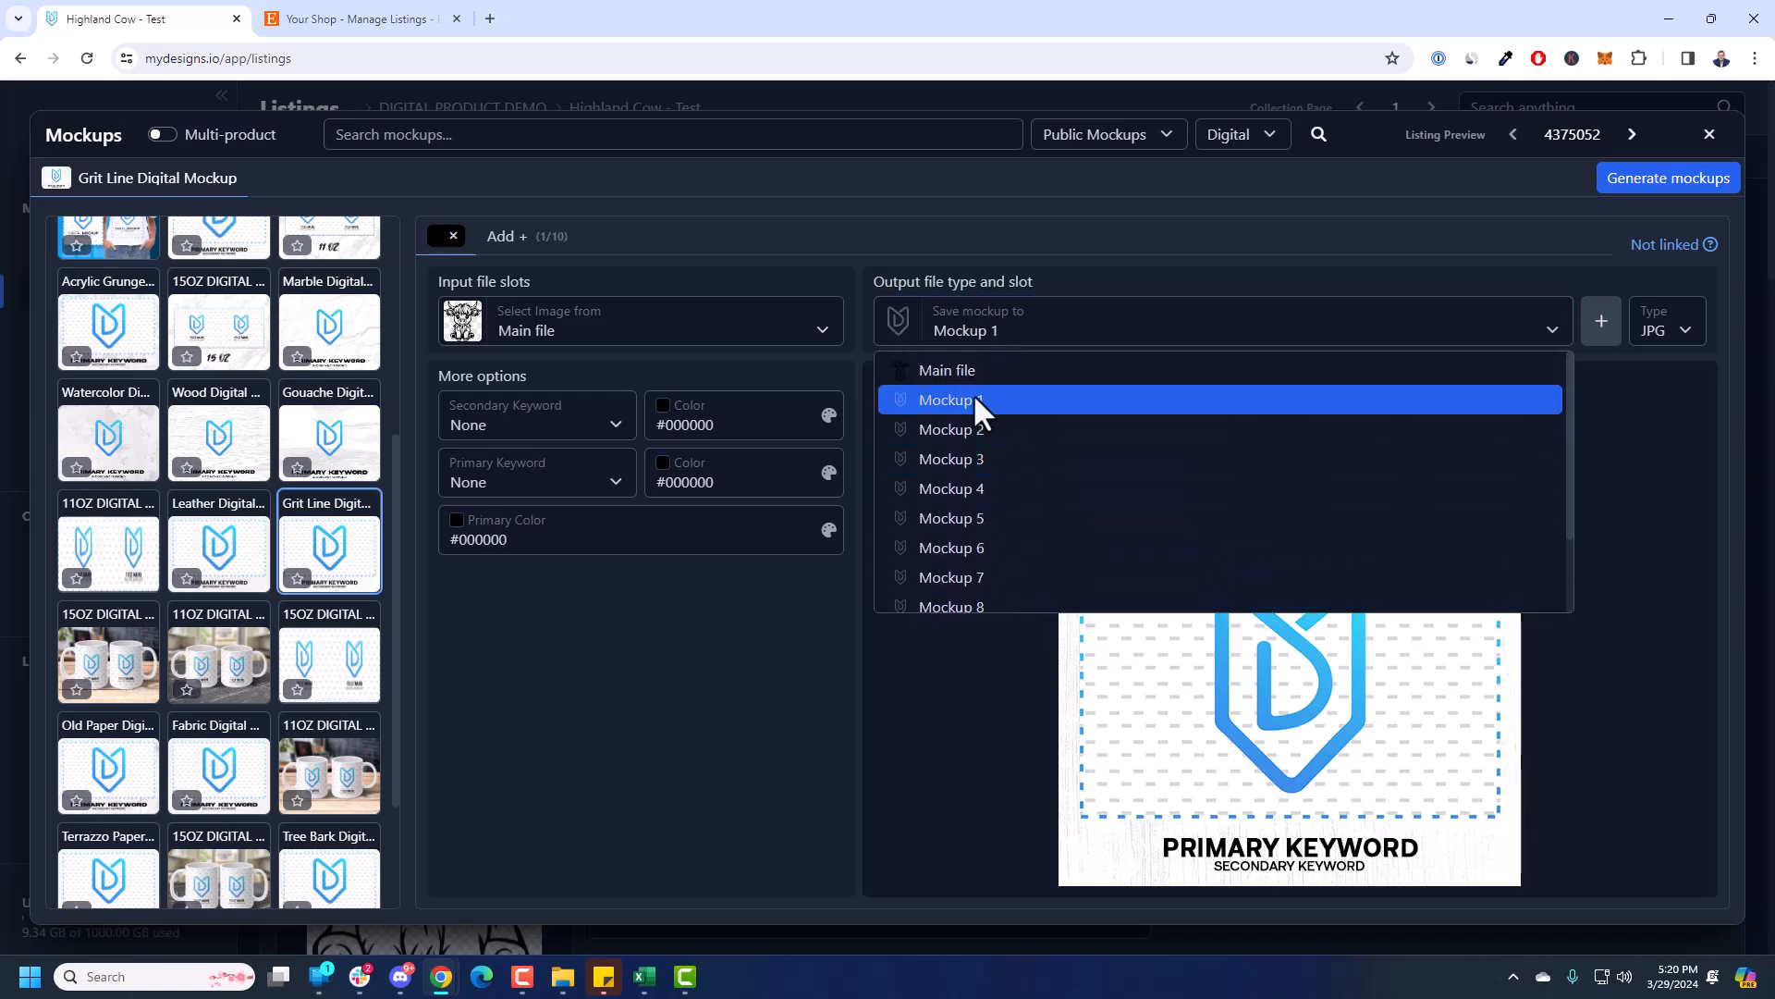
left_click(973, 397)
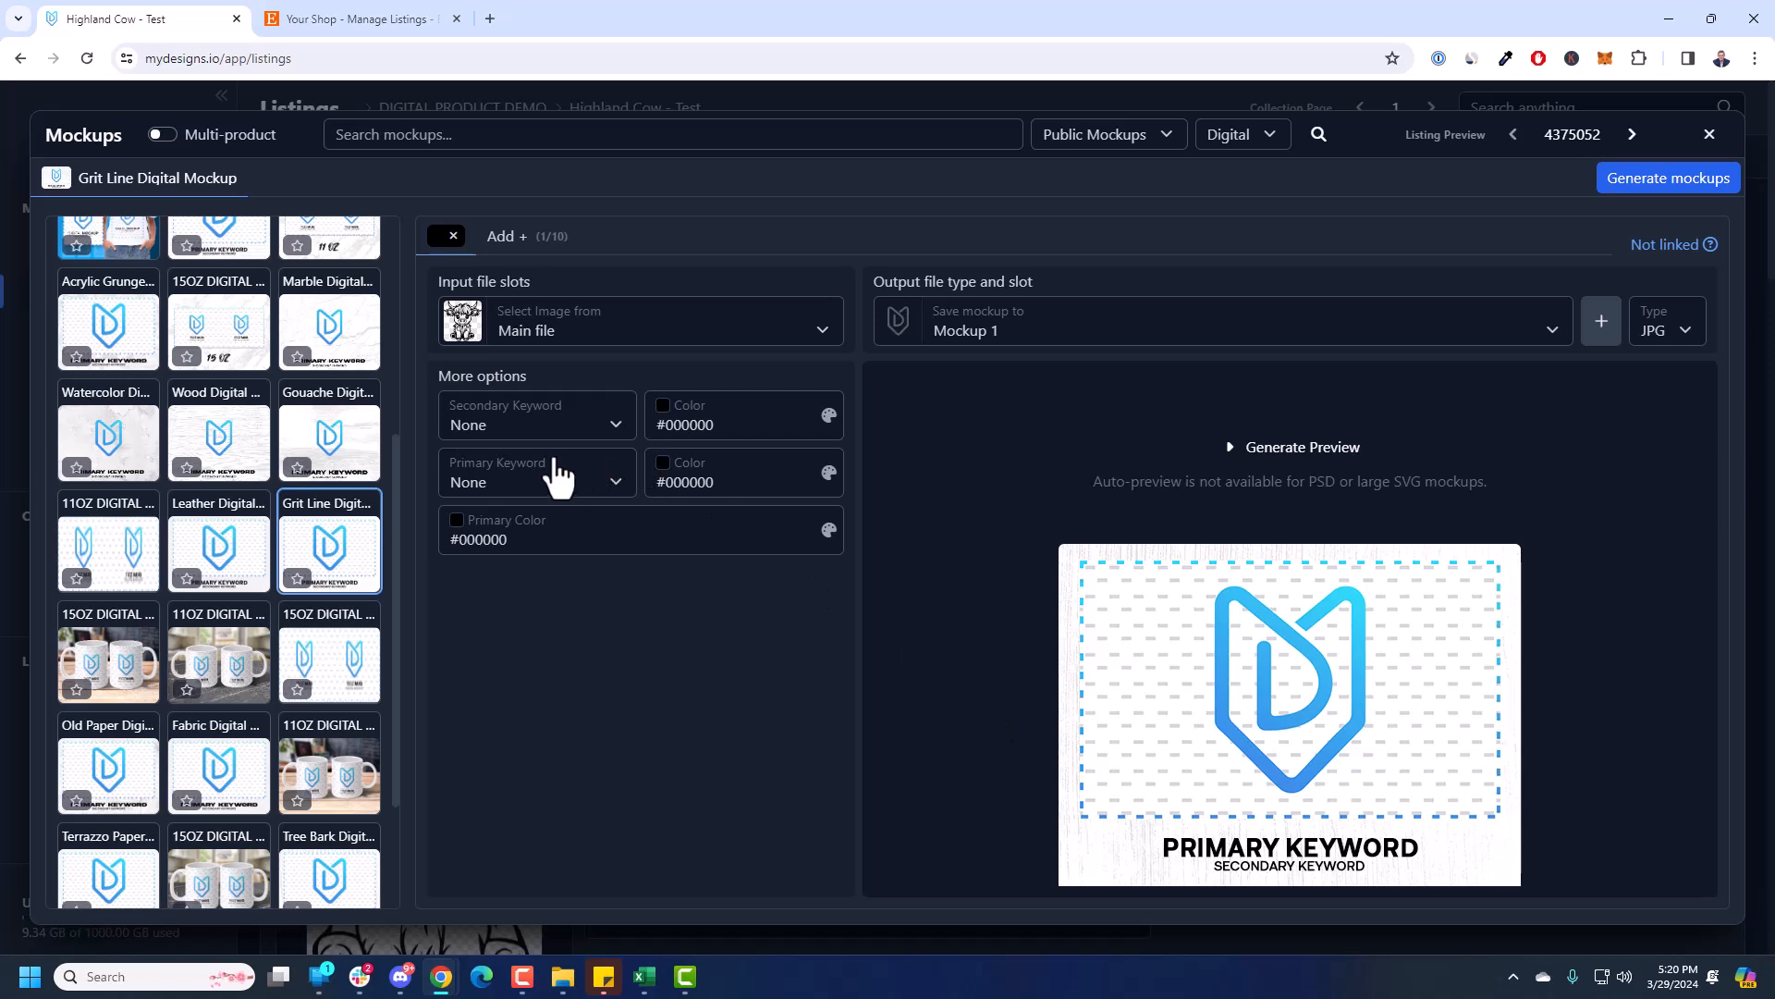
- Map the mockup's primary and secondary keyword texts to the listings' Primary Keyword and Secondary Keyword fields
left_click(551, 480)
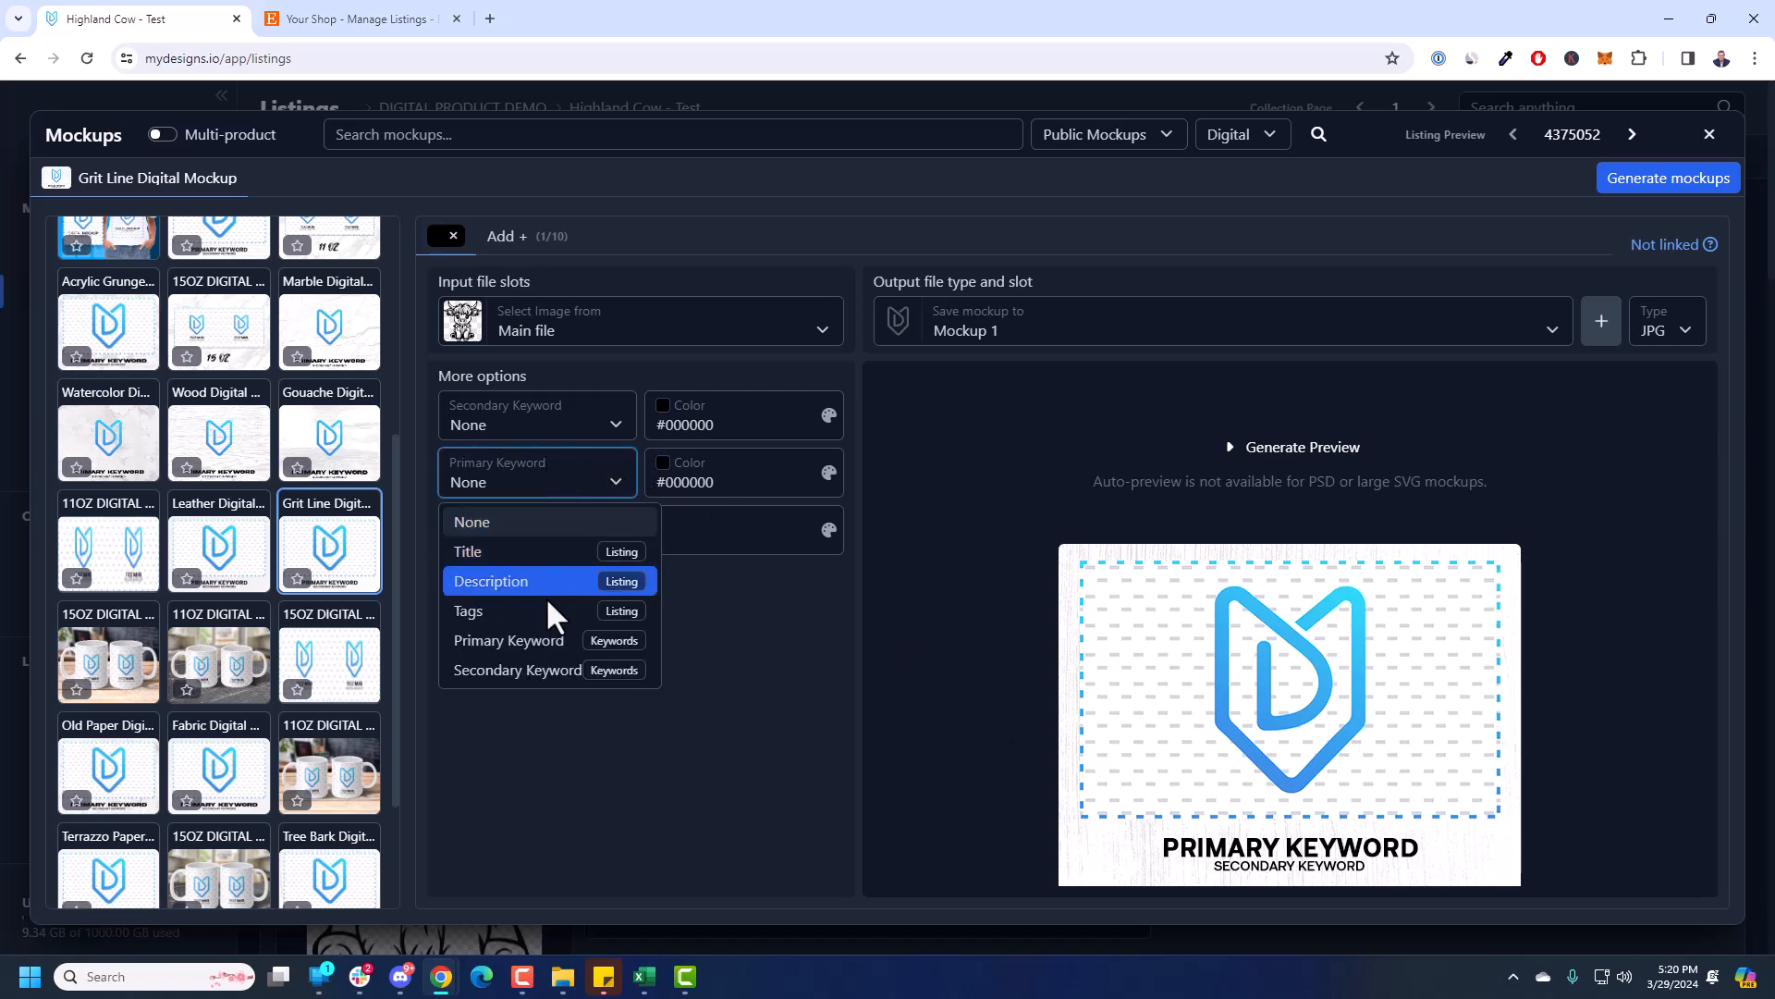
left_click(542, 643)
left_click(517, 430)
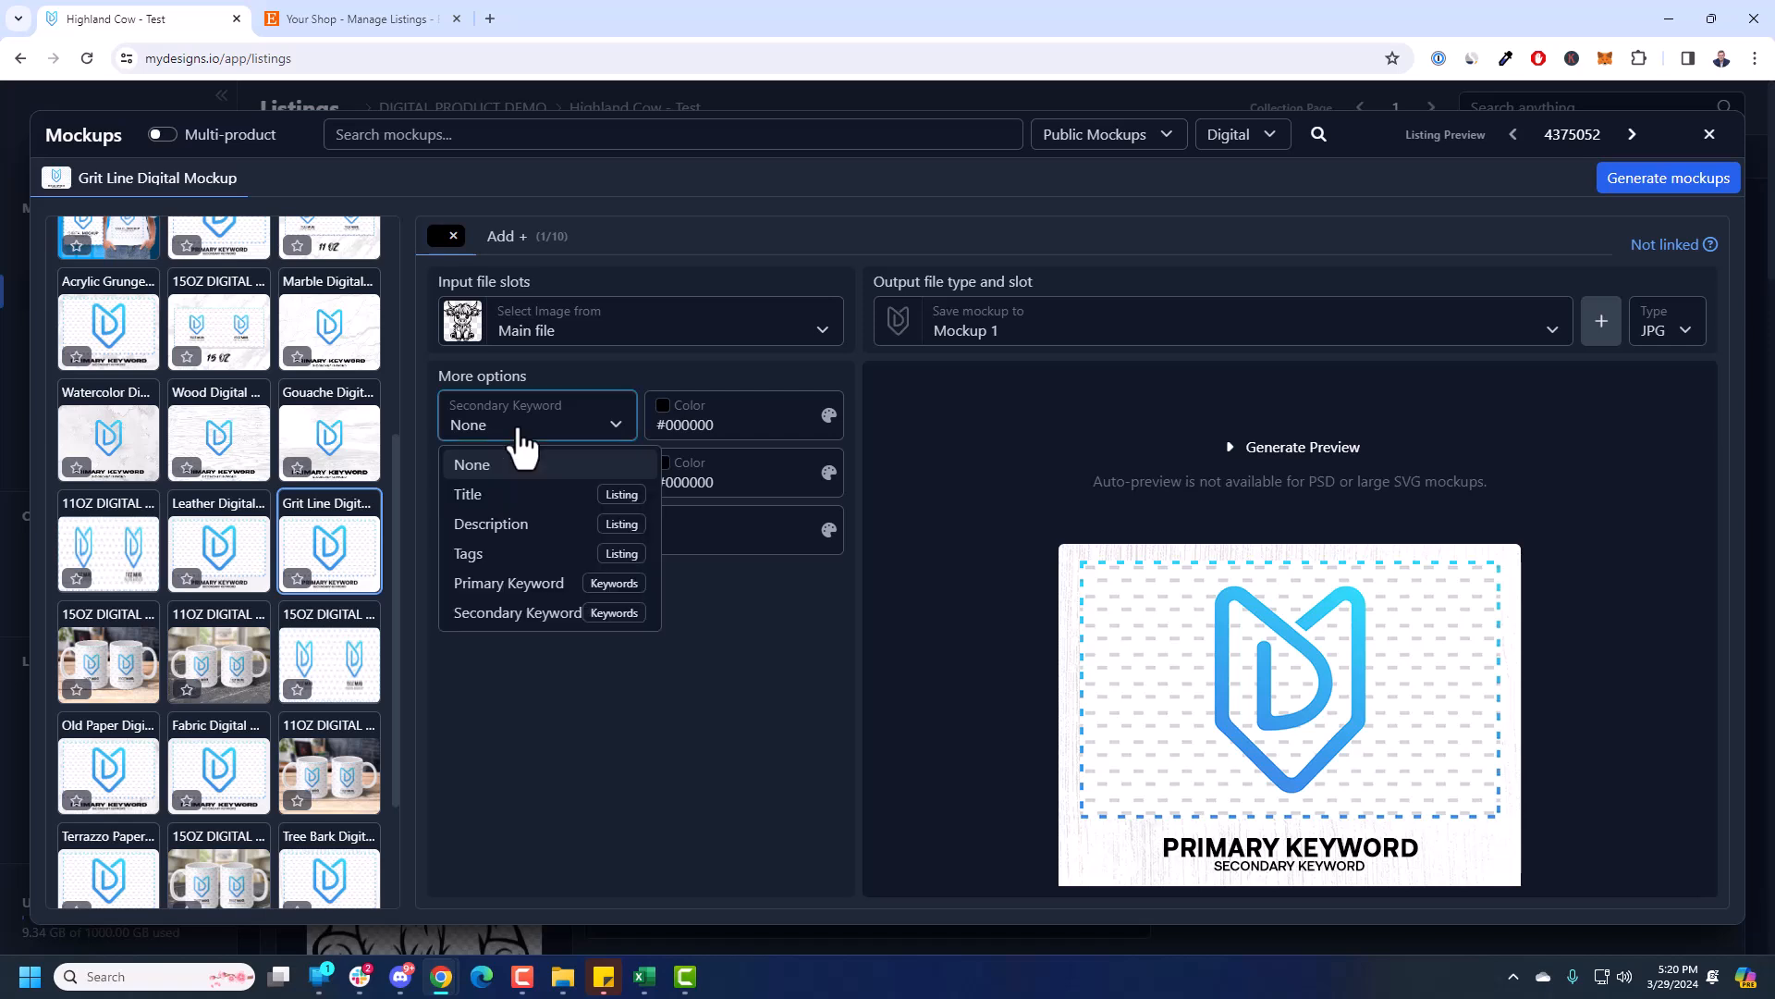
left_click(523, 612)
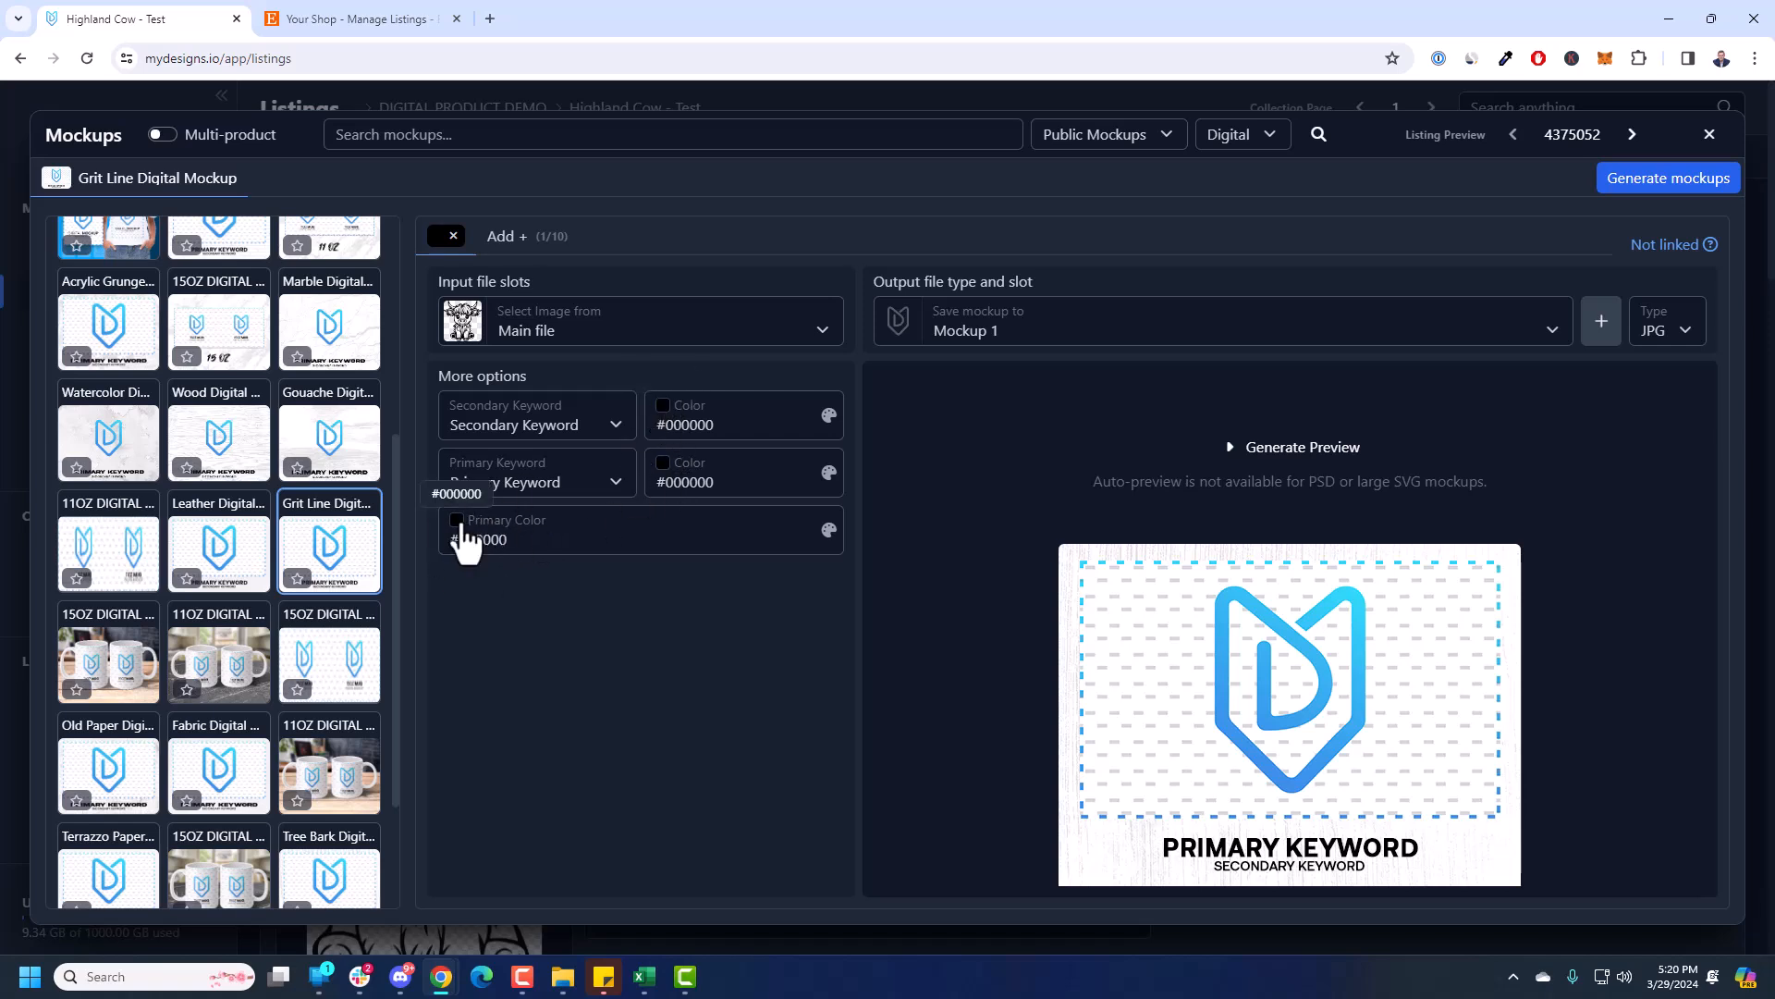
- Set the Grit Line mockup's primary color to white (#ffffff) and generate a preview
left_click(458, 523)
left_click_drag(467, 538, 431, 510)
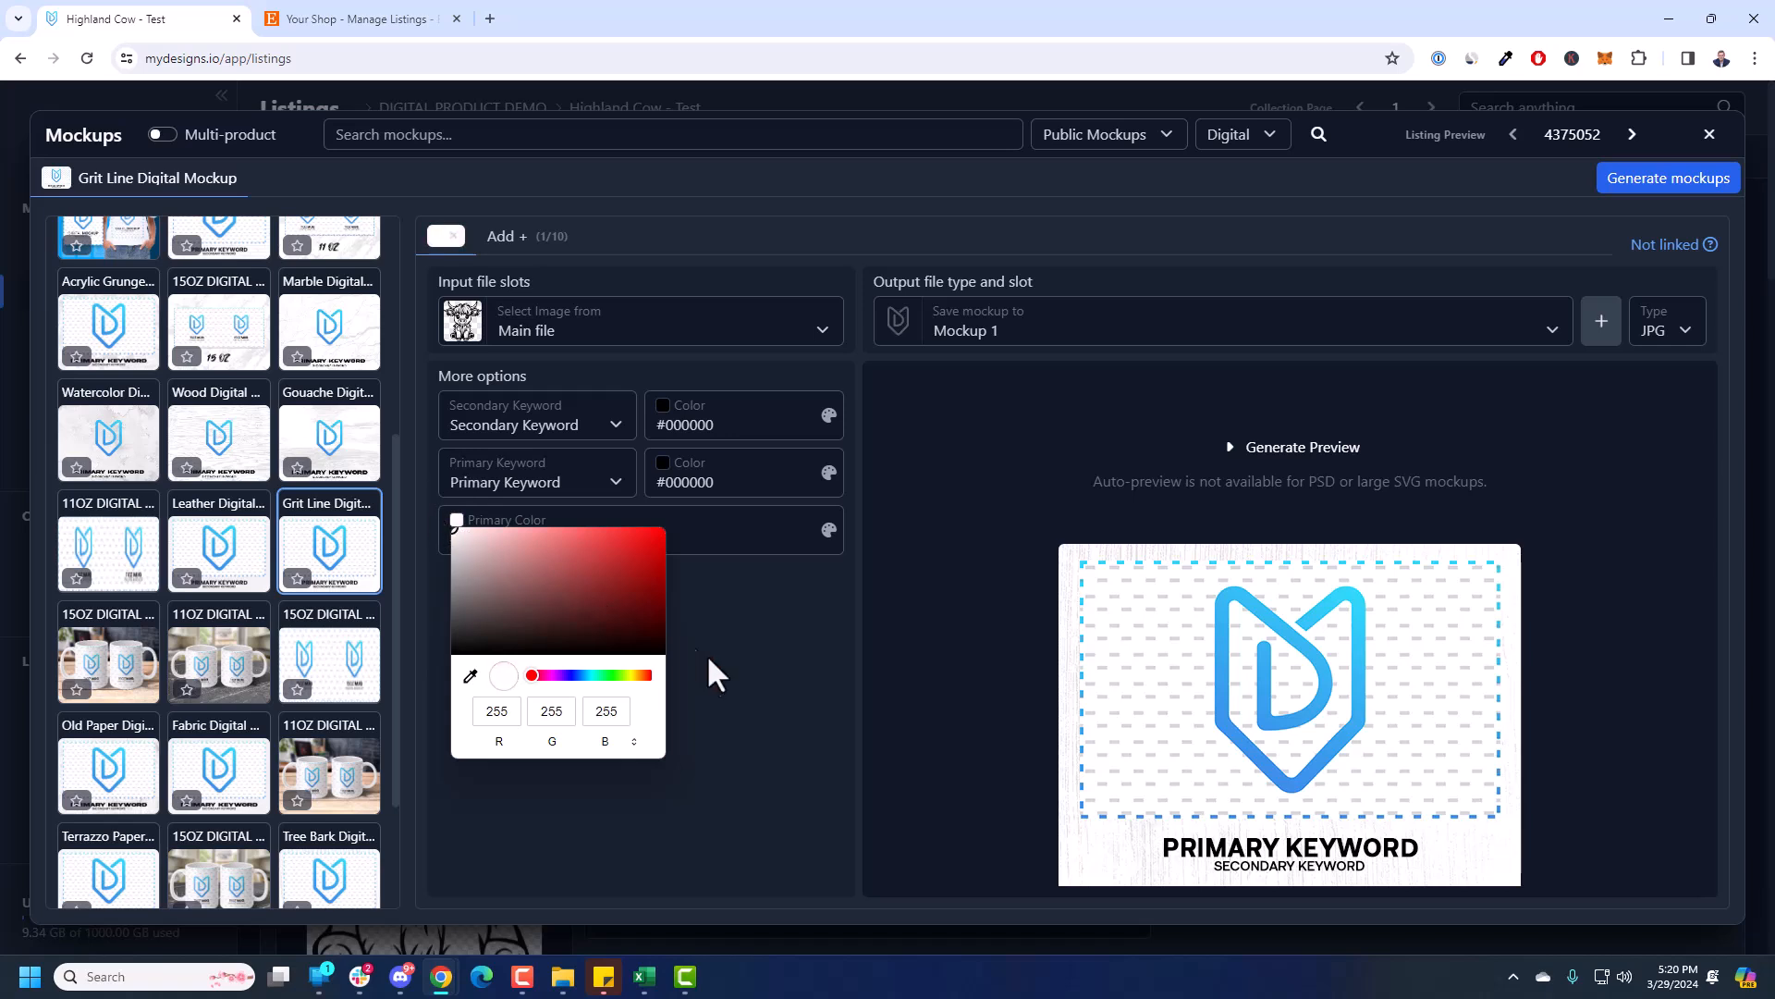
left_click(752, 665)
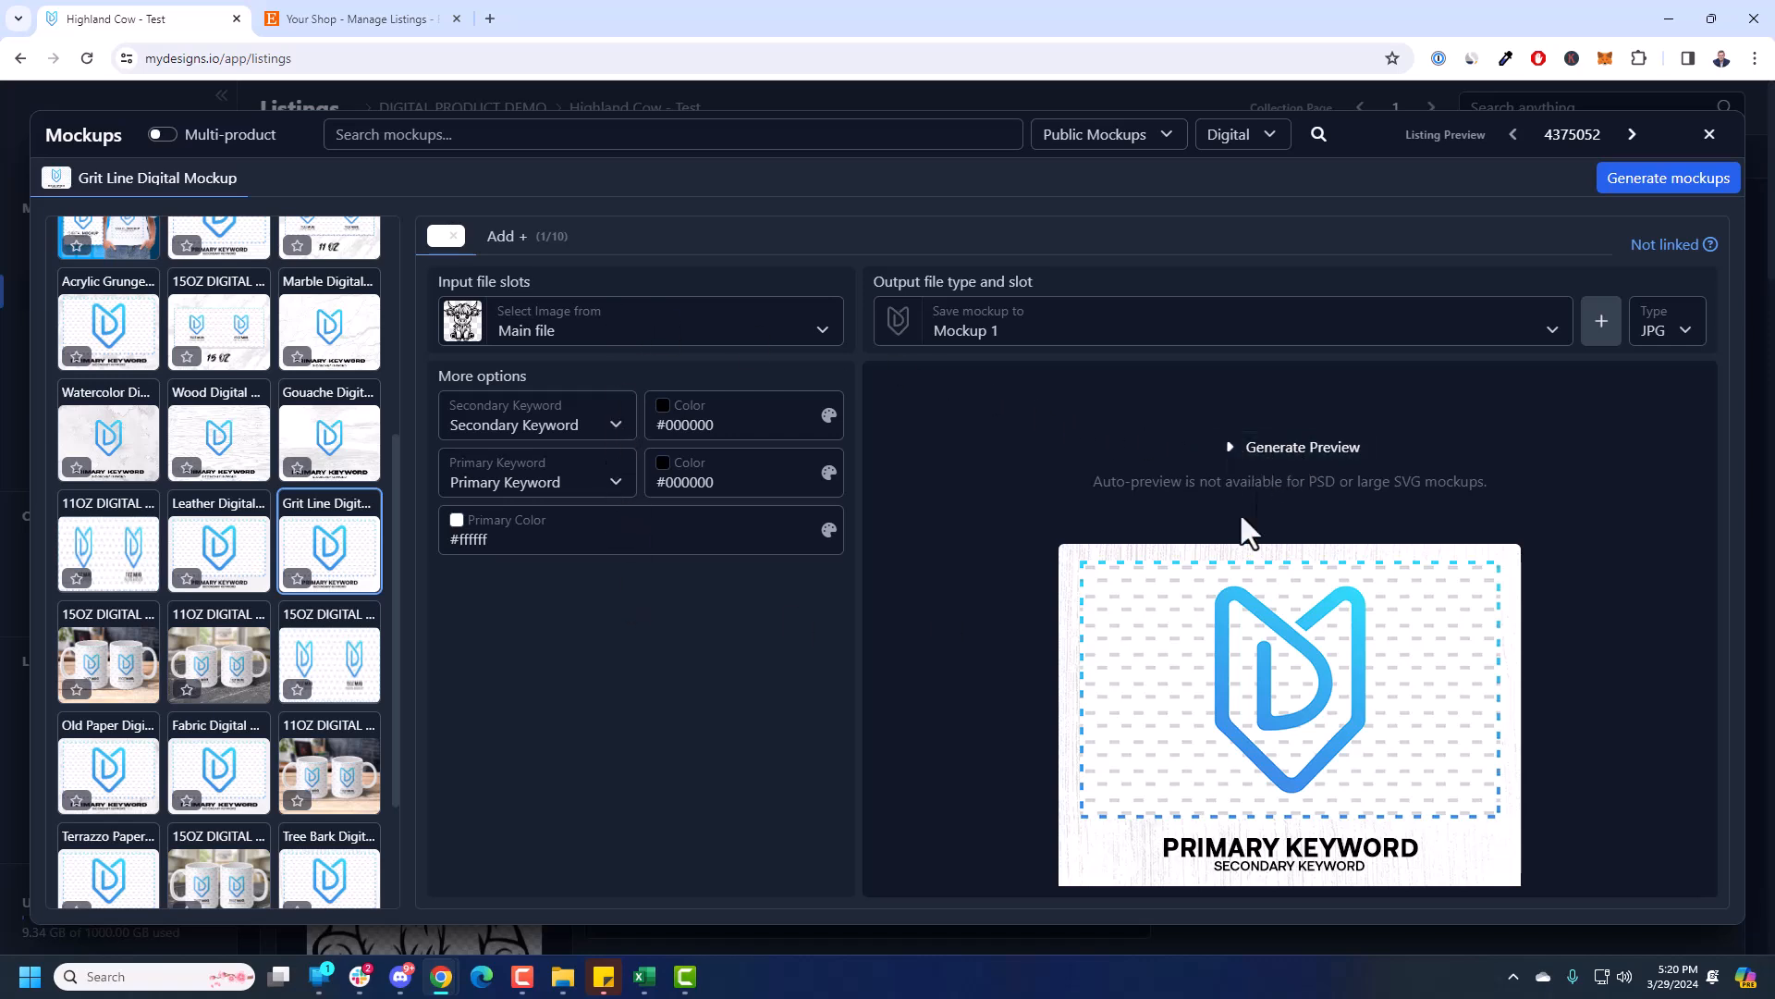
left_click(1307, 459)
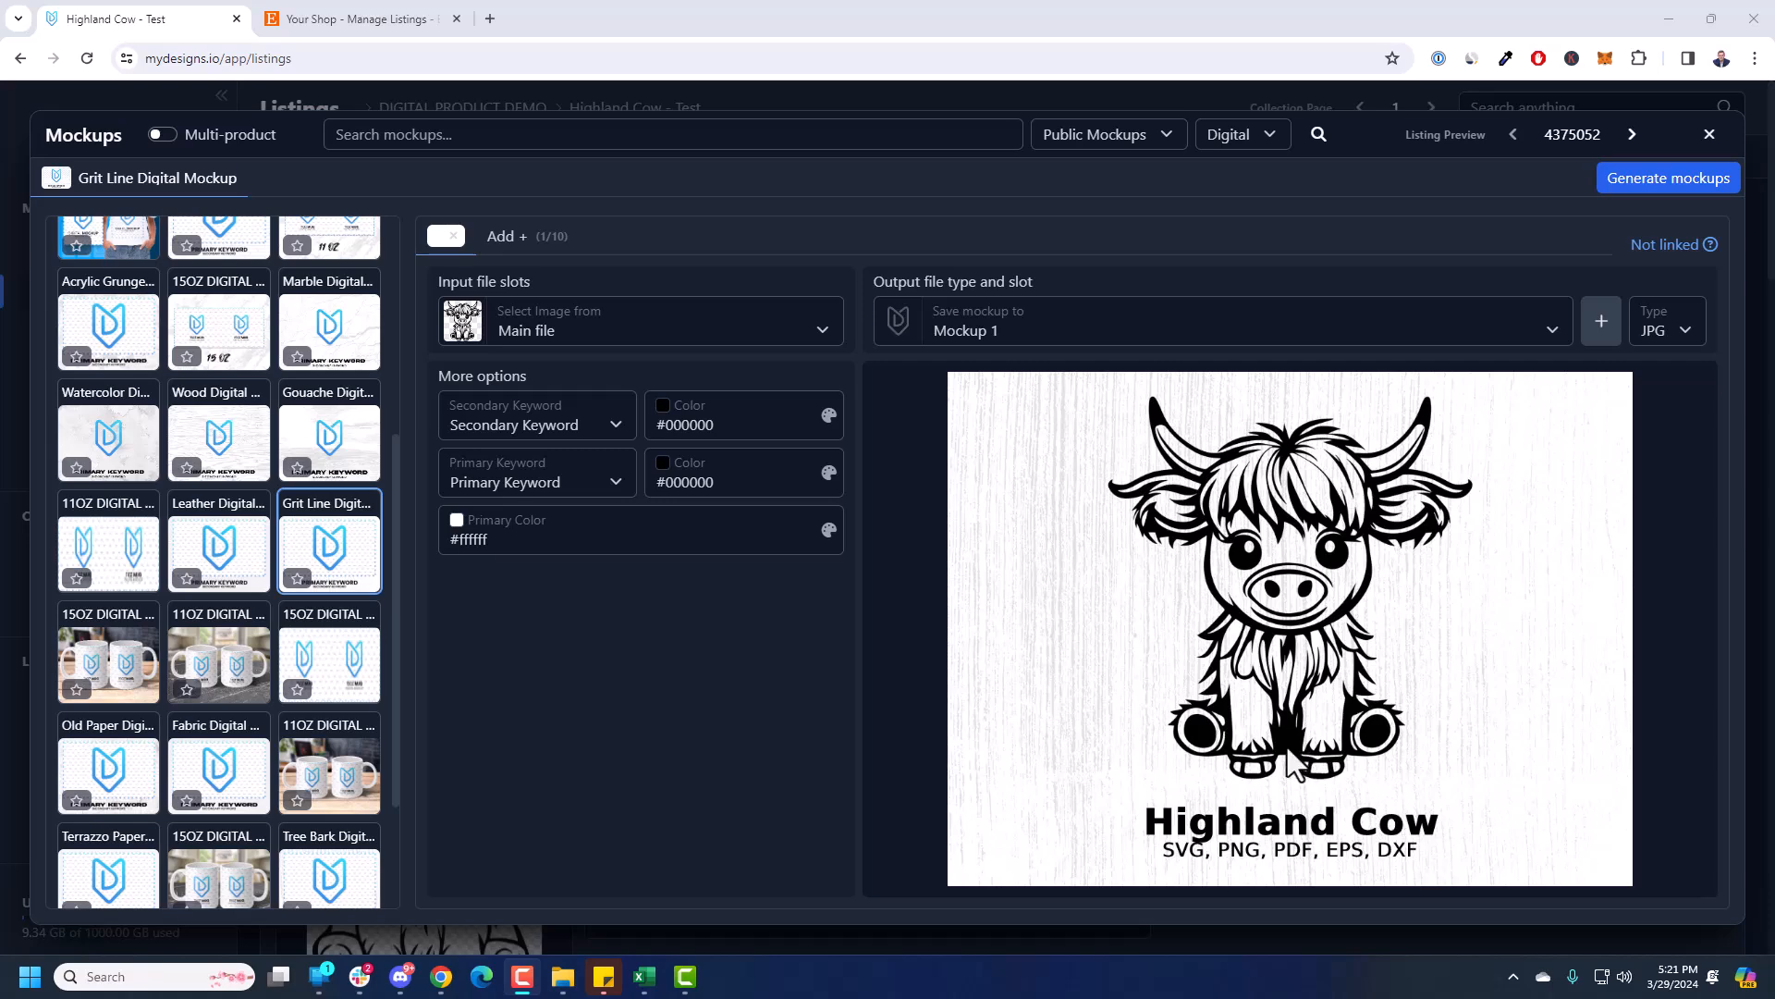
- Enable multi-product mode and add the DIGITAL MUG PREMIUM mockup to the selection
scroll(373, 638, "down", 2)
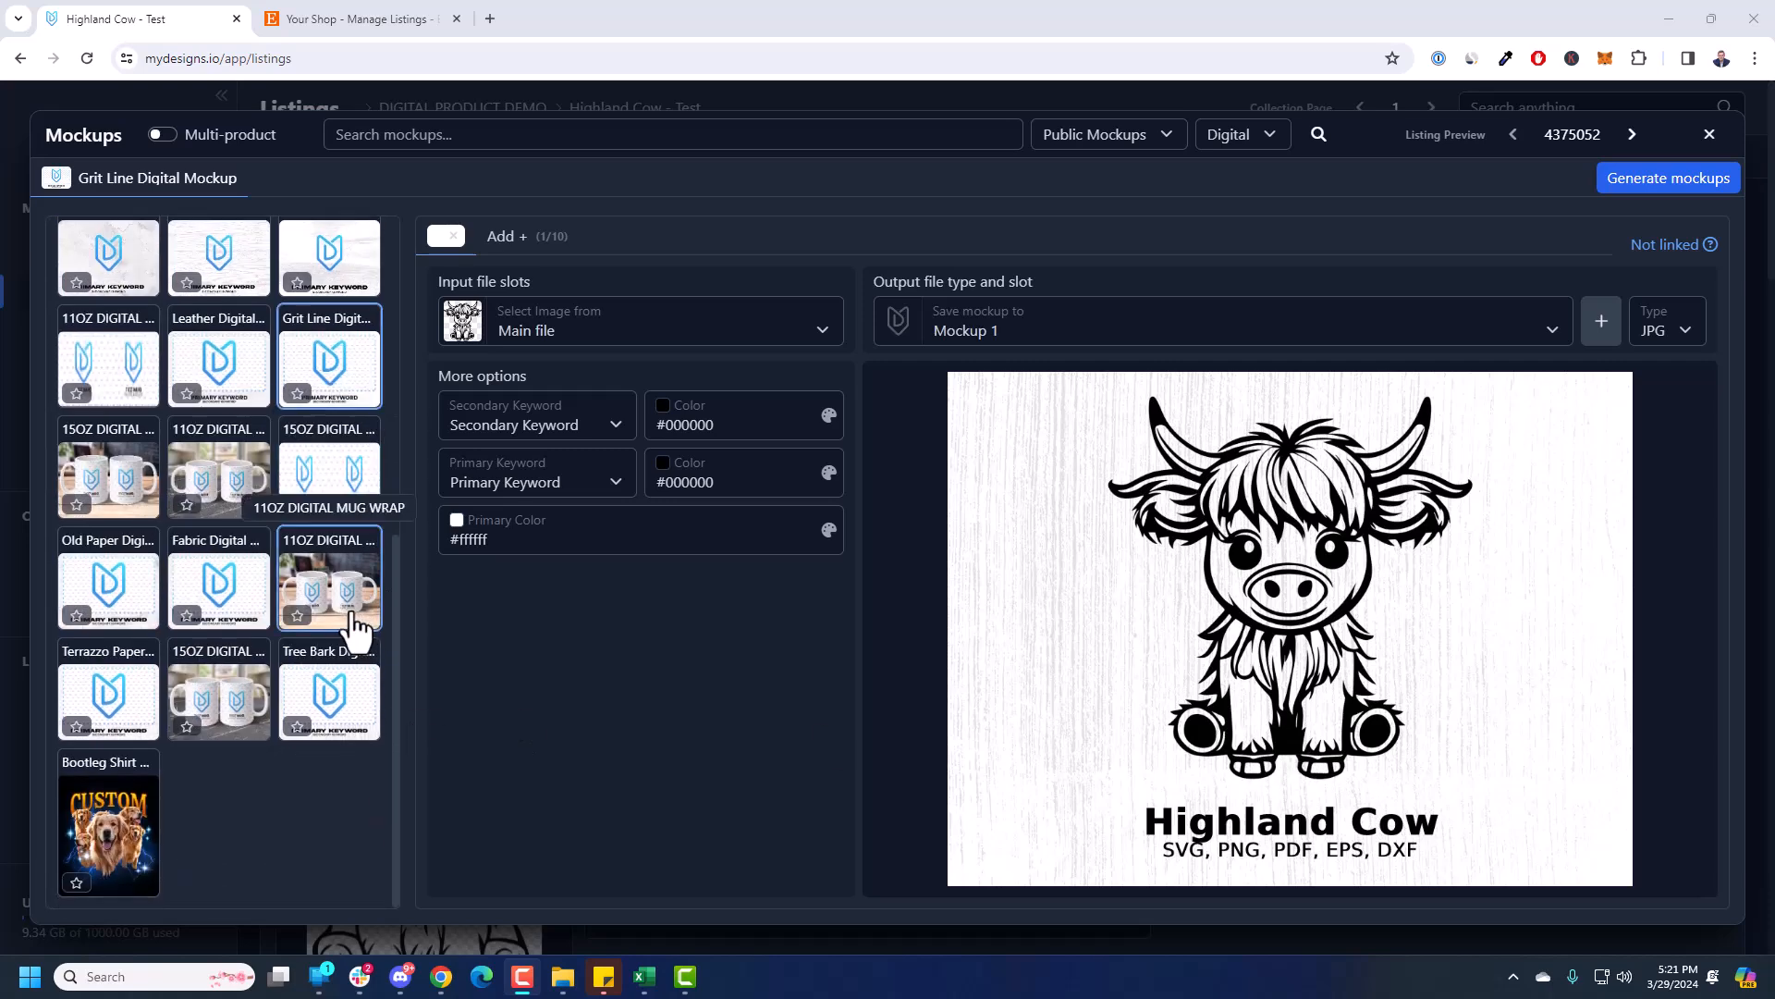
scroll(342, 680, "up", 6)
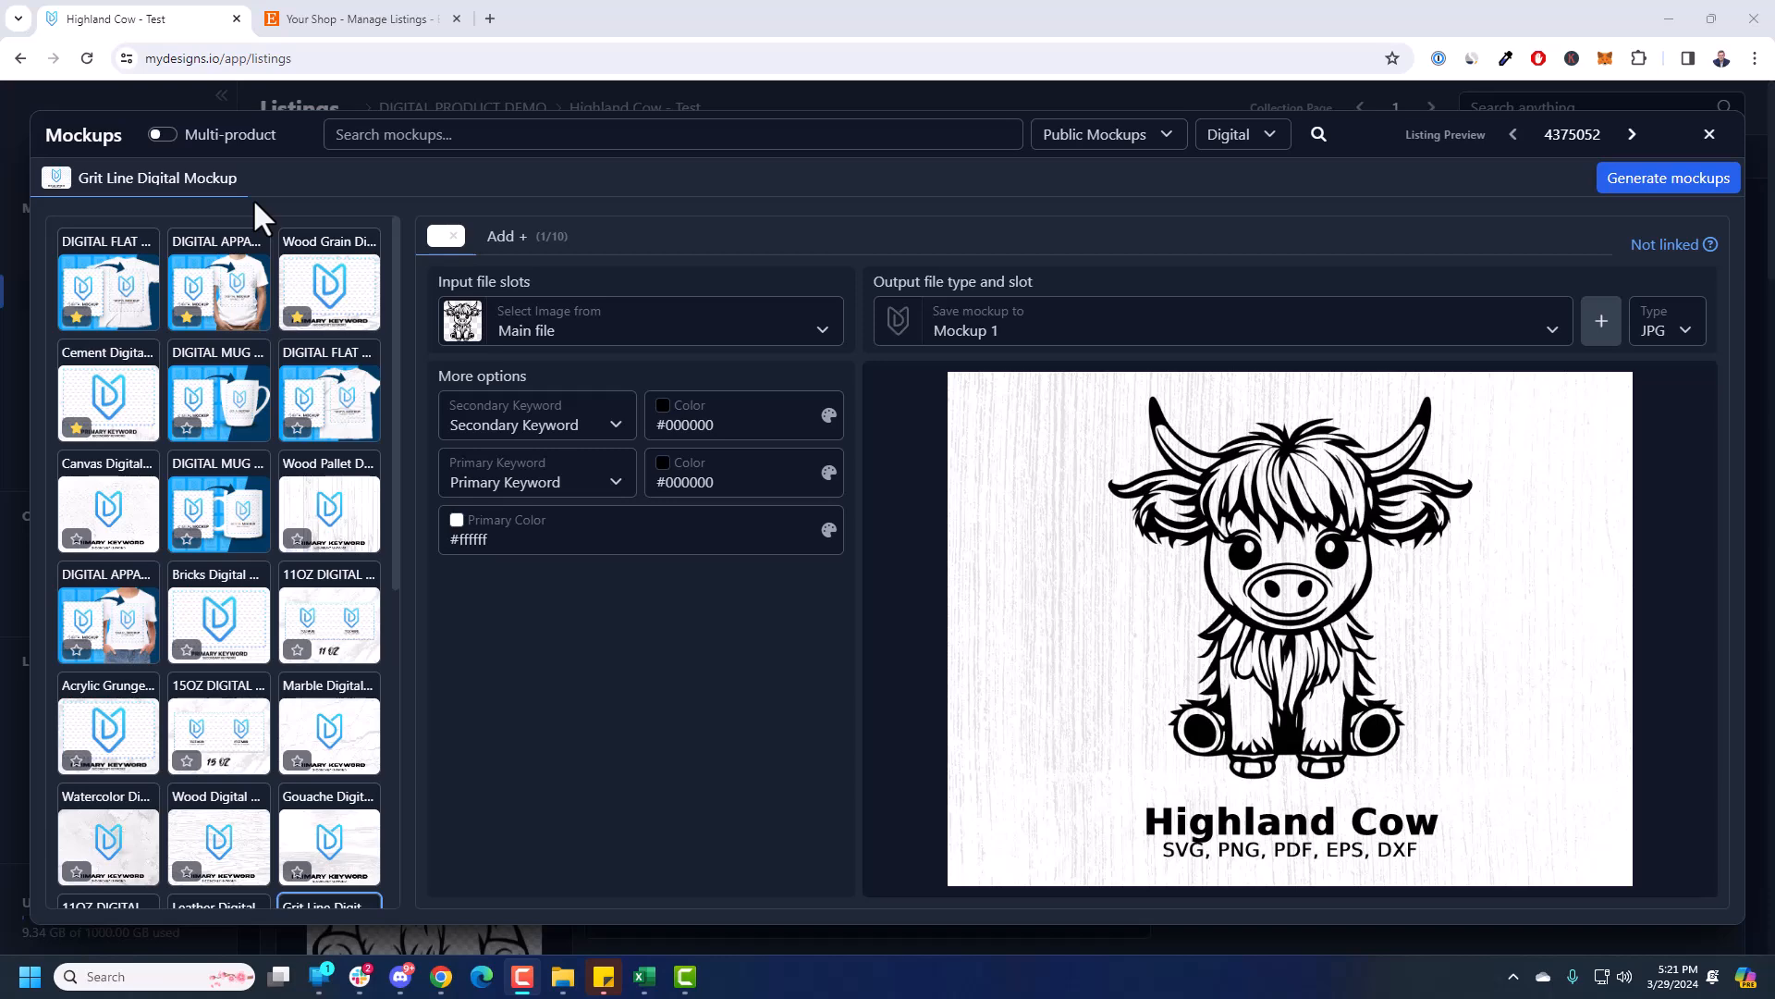
left_click(195, 141)
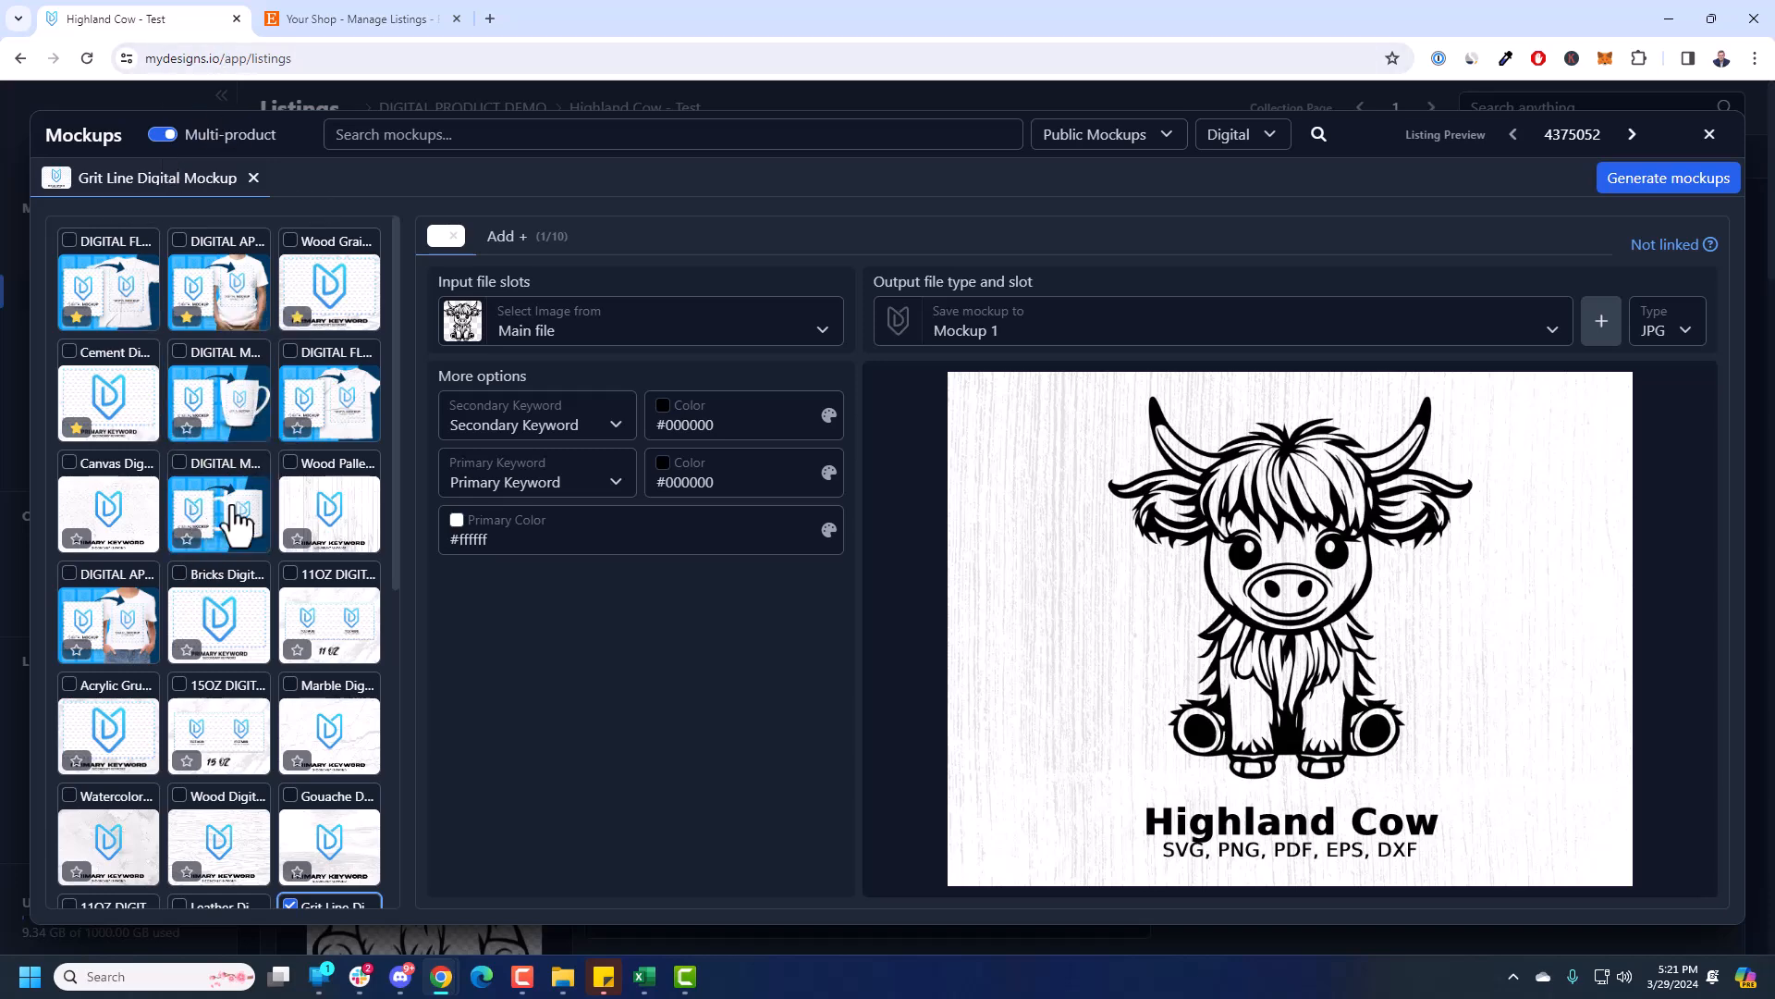
left_click(199, 500)
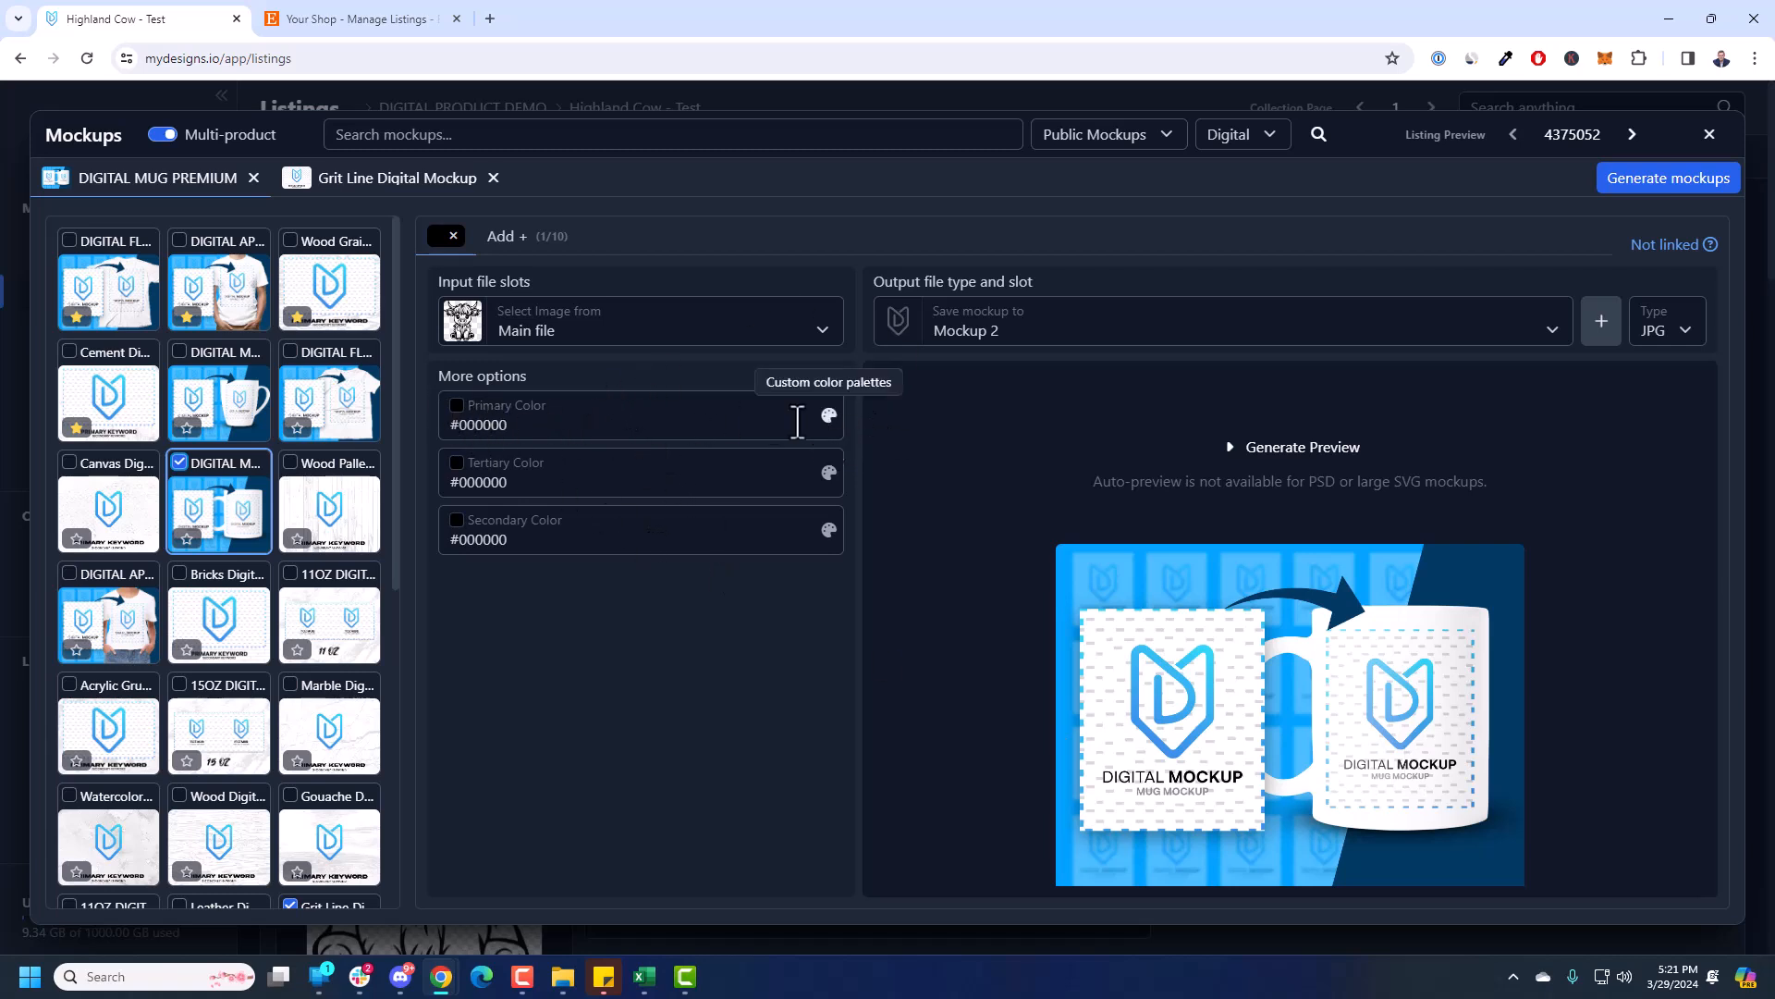
- Sample the light blue #00a3ff from the sample image as the mug mockup's primary color
left_click(463, 424)
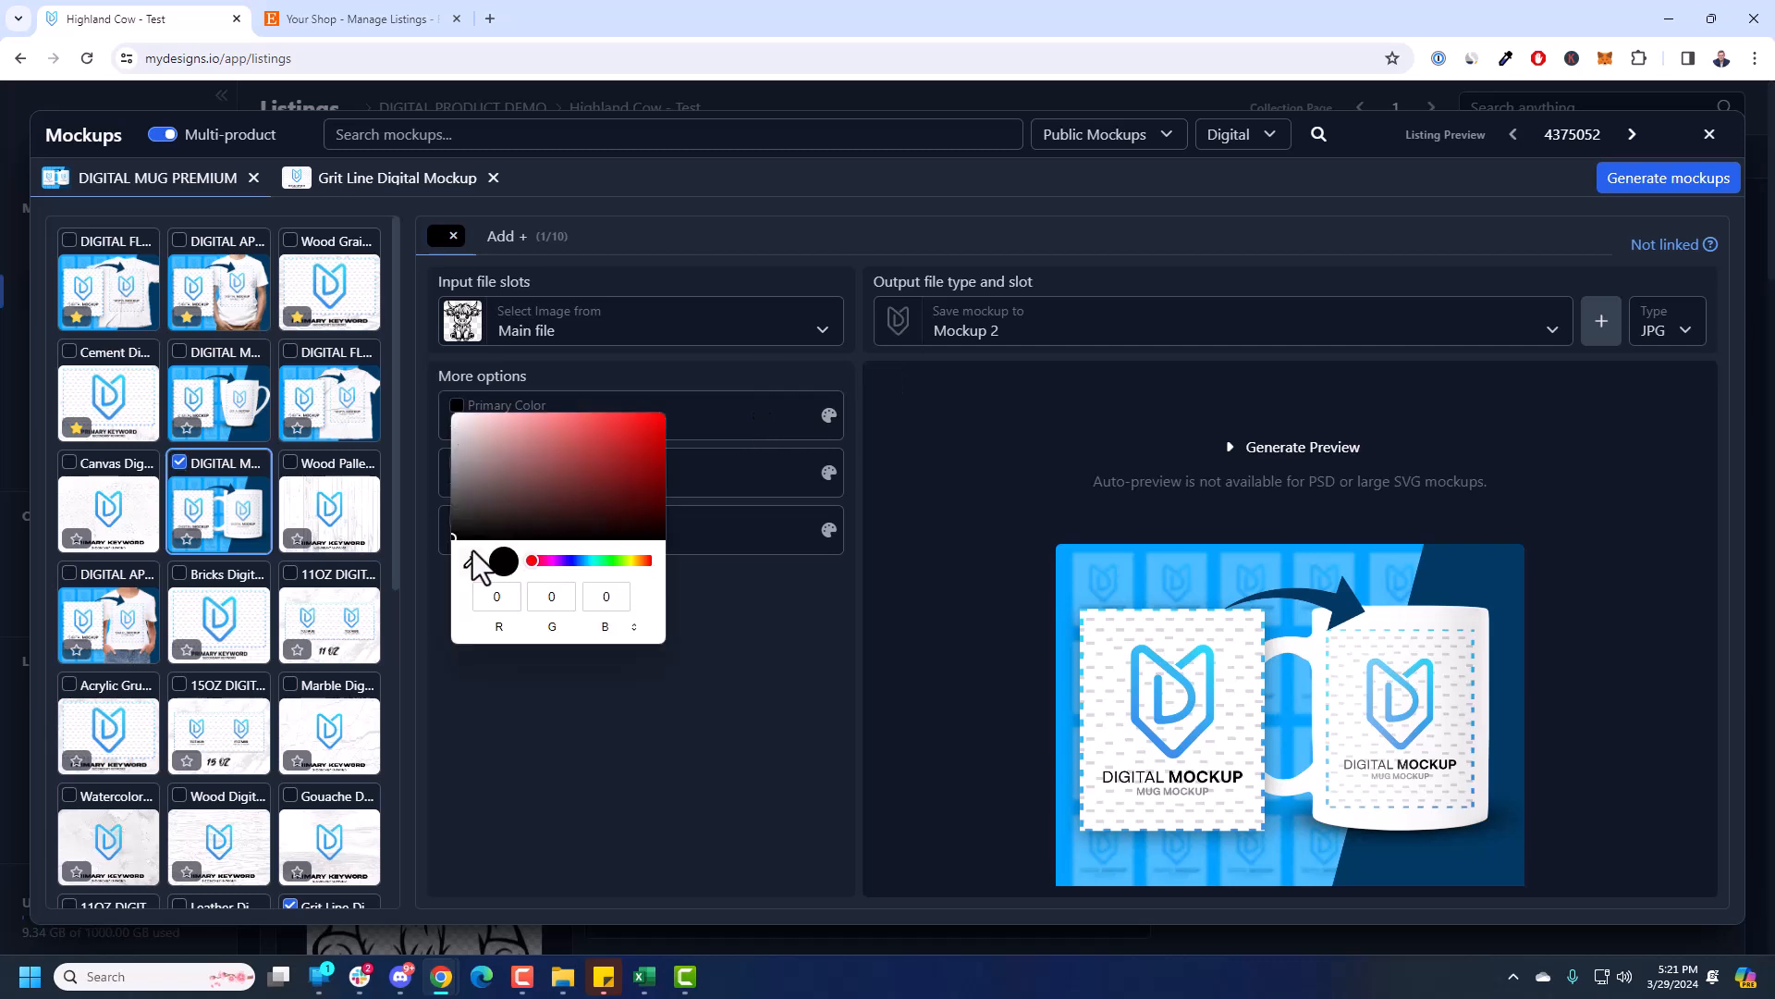
left_click(1065, 563)
left_click(978, 600)
- Set the mug mockup's tertiary color to the sampled dark blue #003a62 and its secondary color to #ffffff, and generate a preview
left_click(455, 481)
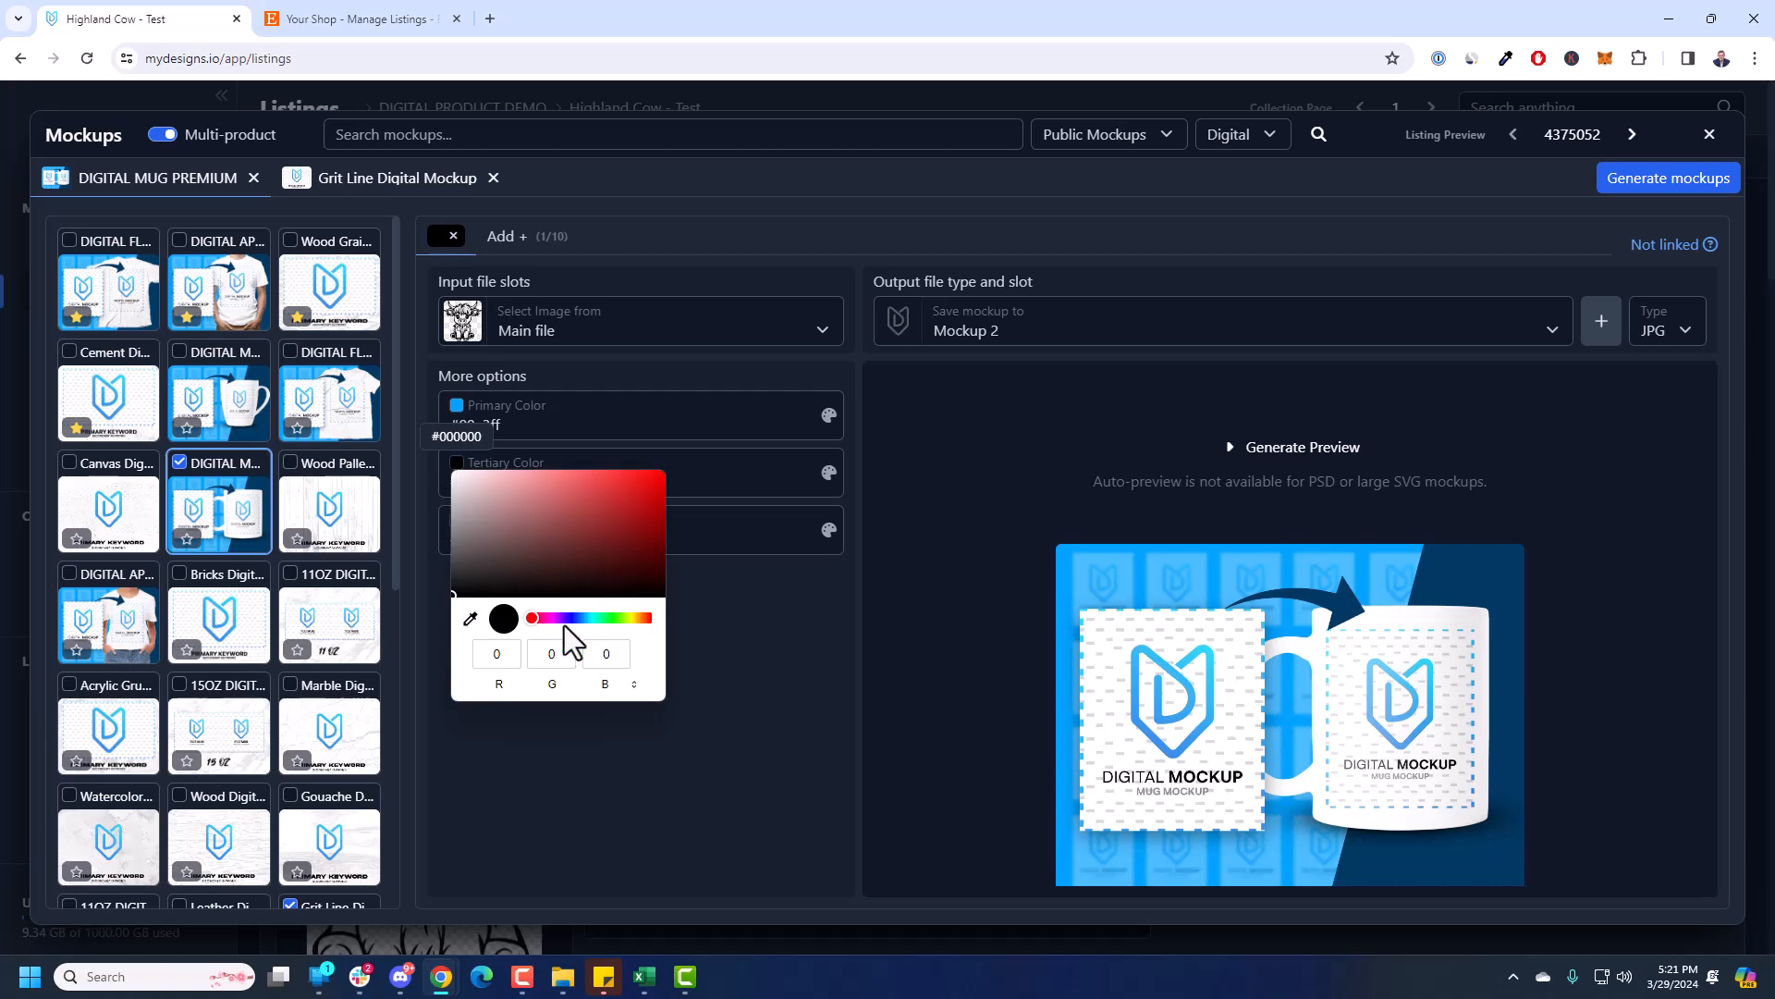
left_click(469, 619)
left_click(1305, 843)
left_click(742, 708)
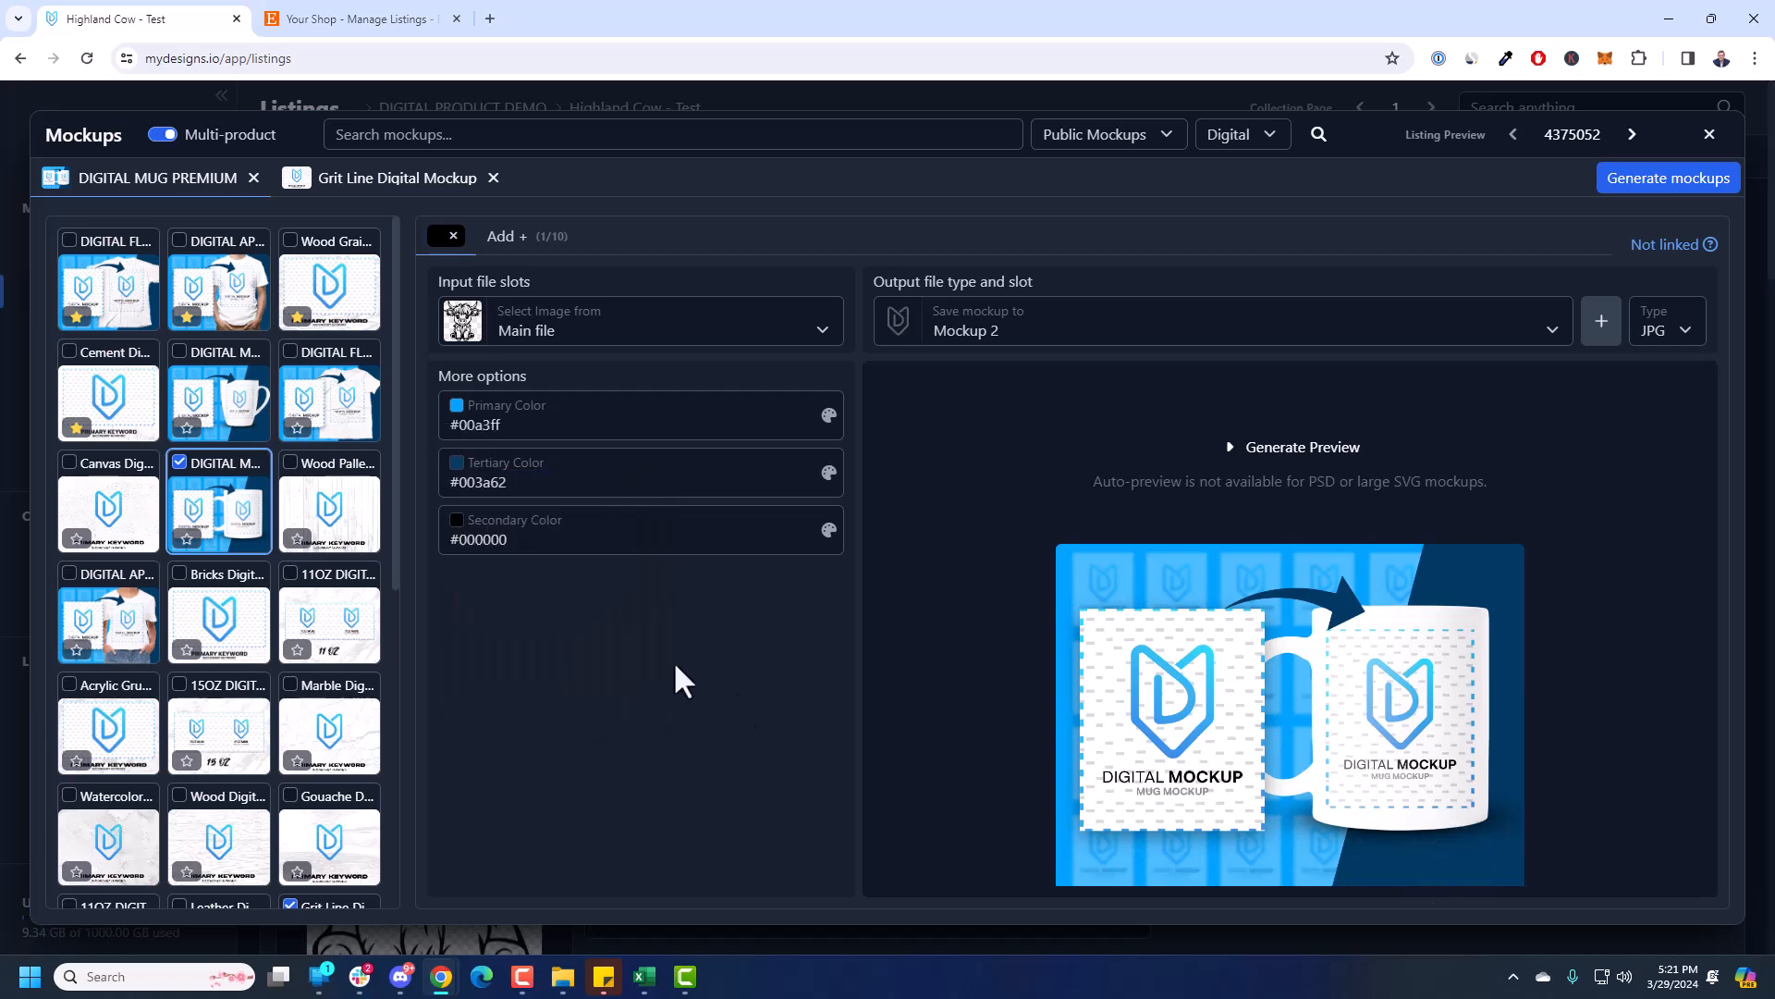
left_click(456, 537)
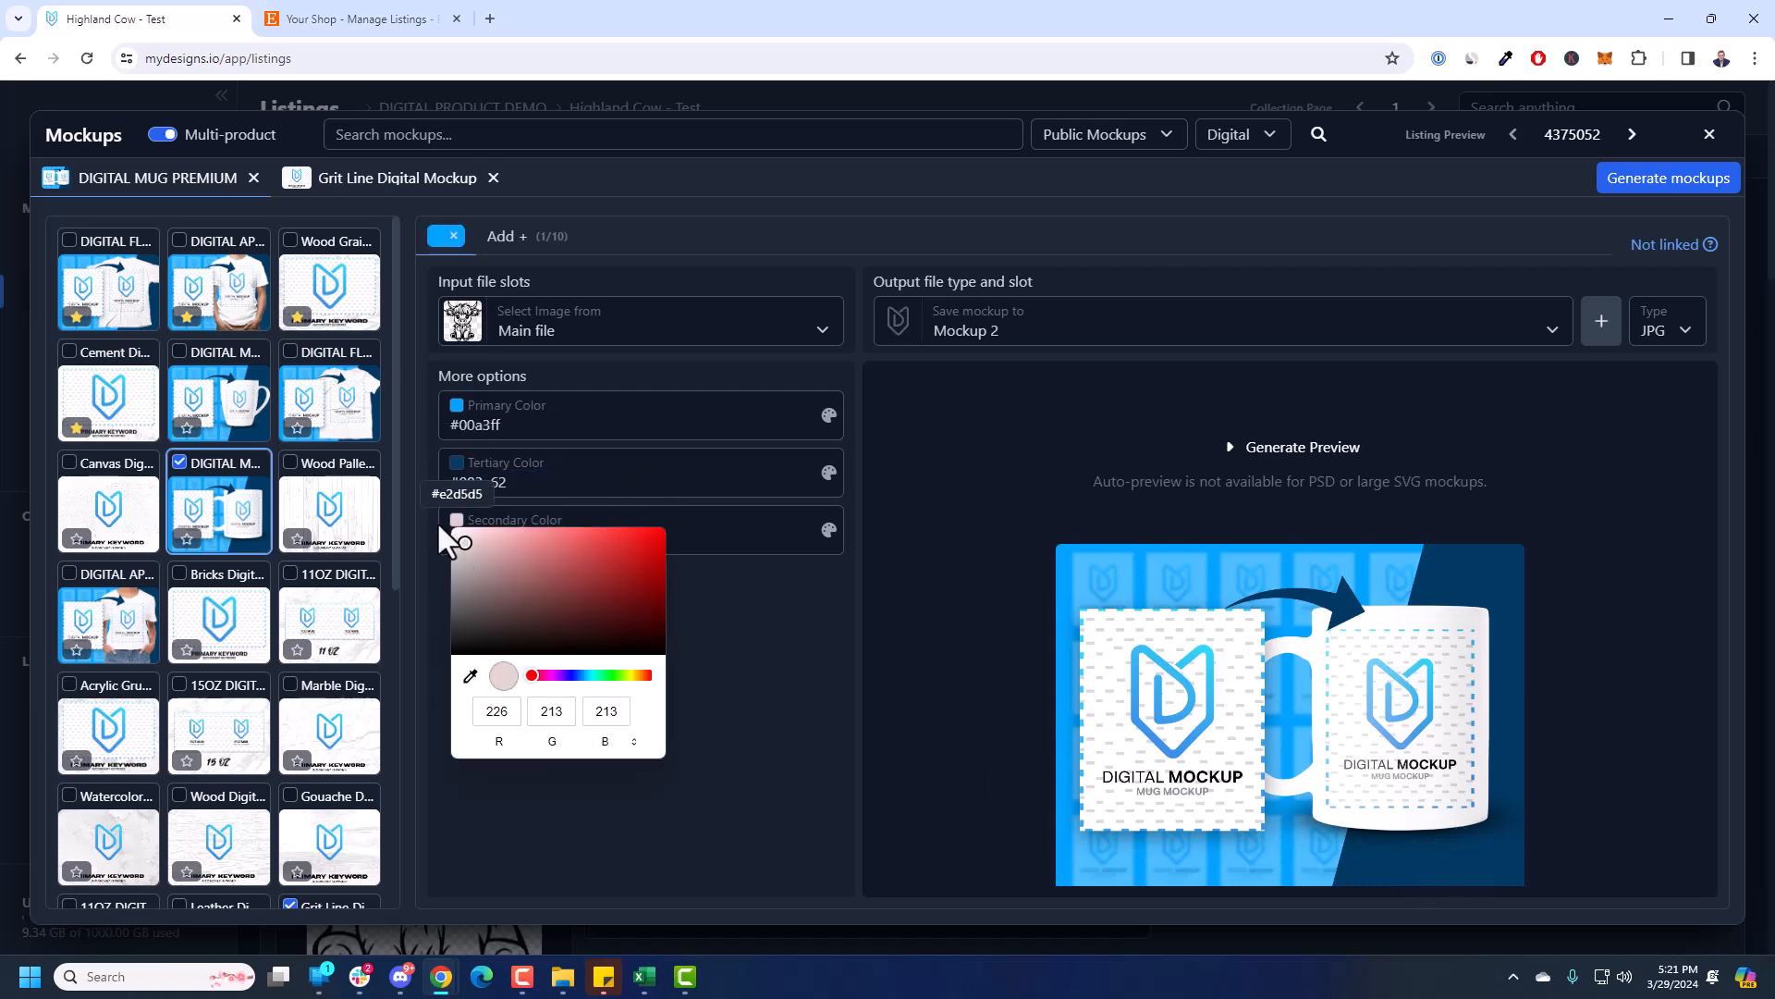
left_click(1298, 451)
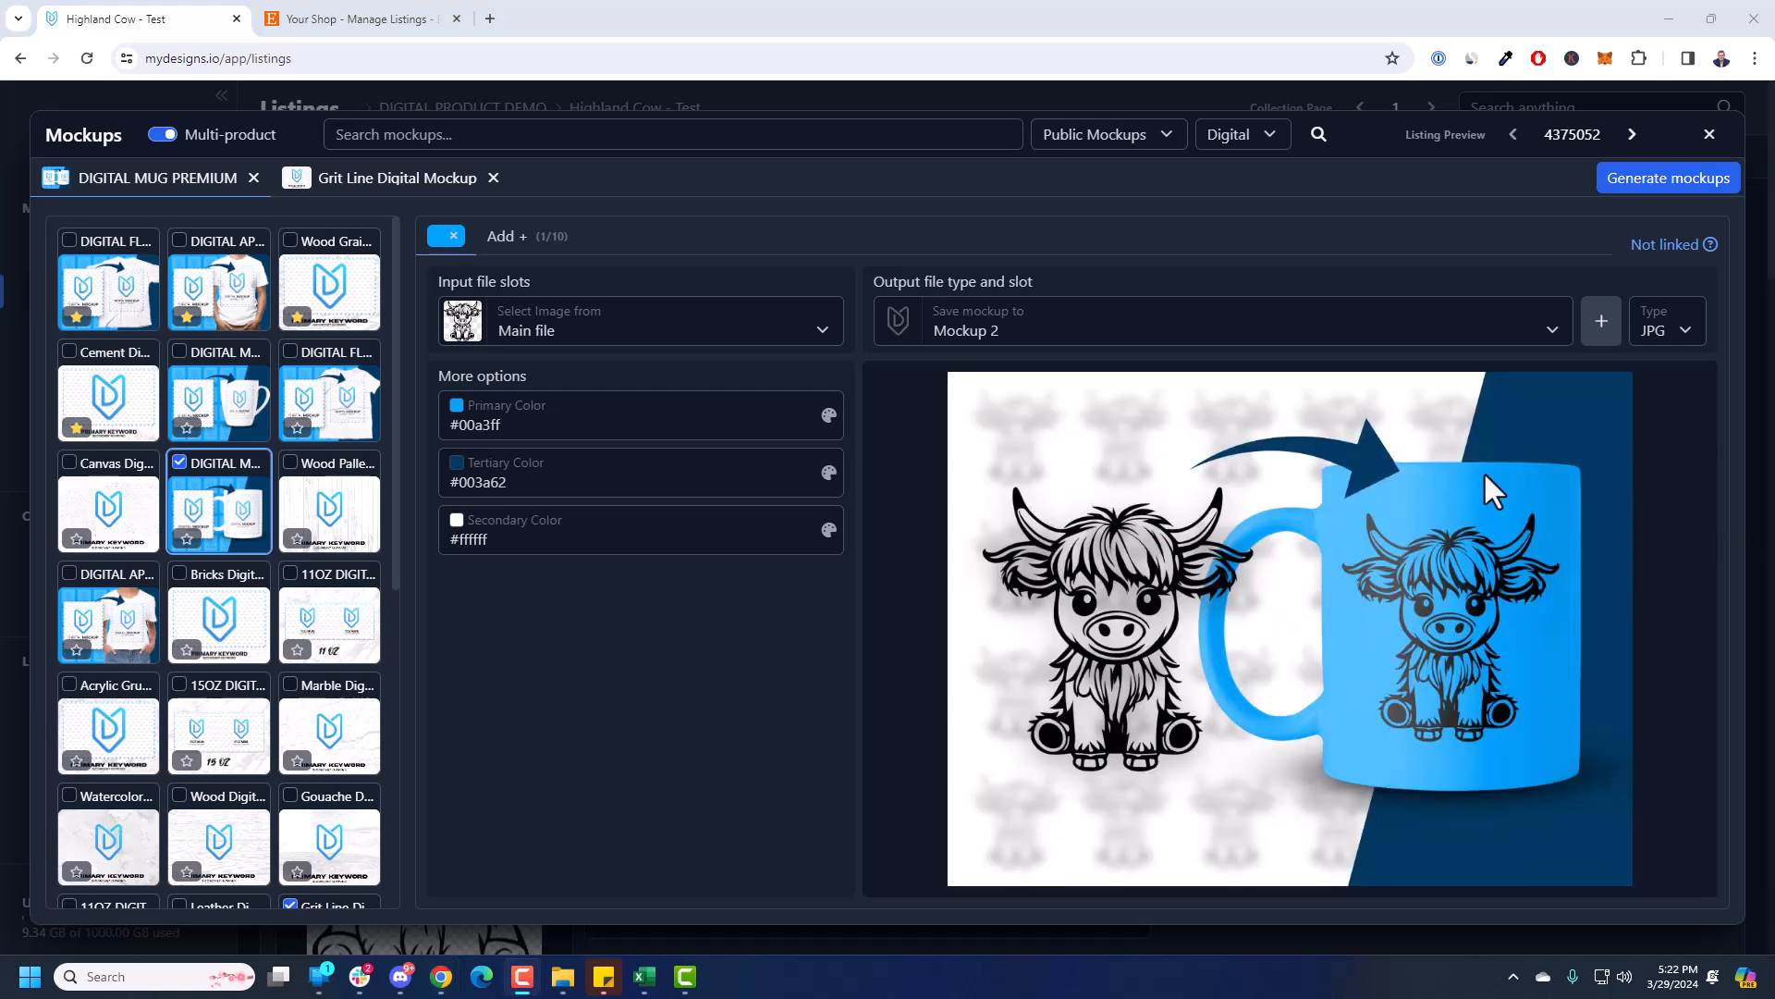
- Set the mug mockup's primary color to white (#ffffff)
left_click(455, 406)
left_click_drag(549, 474, 408, 388)
left_click(804, 695)
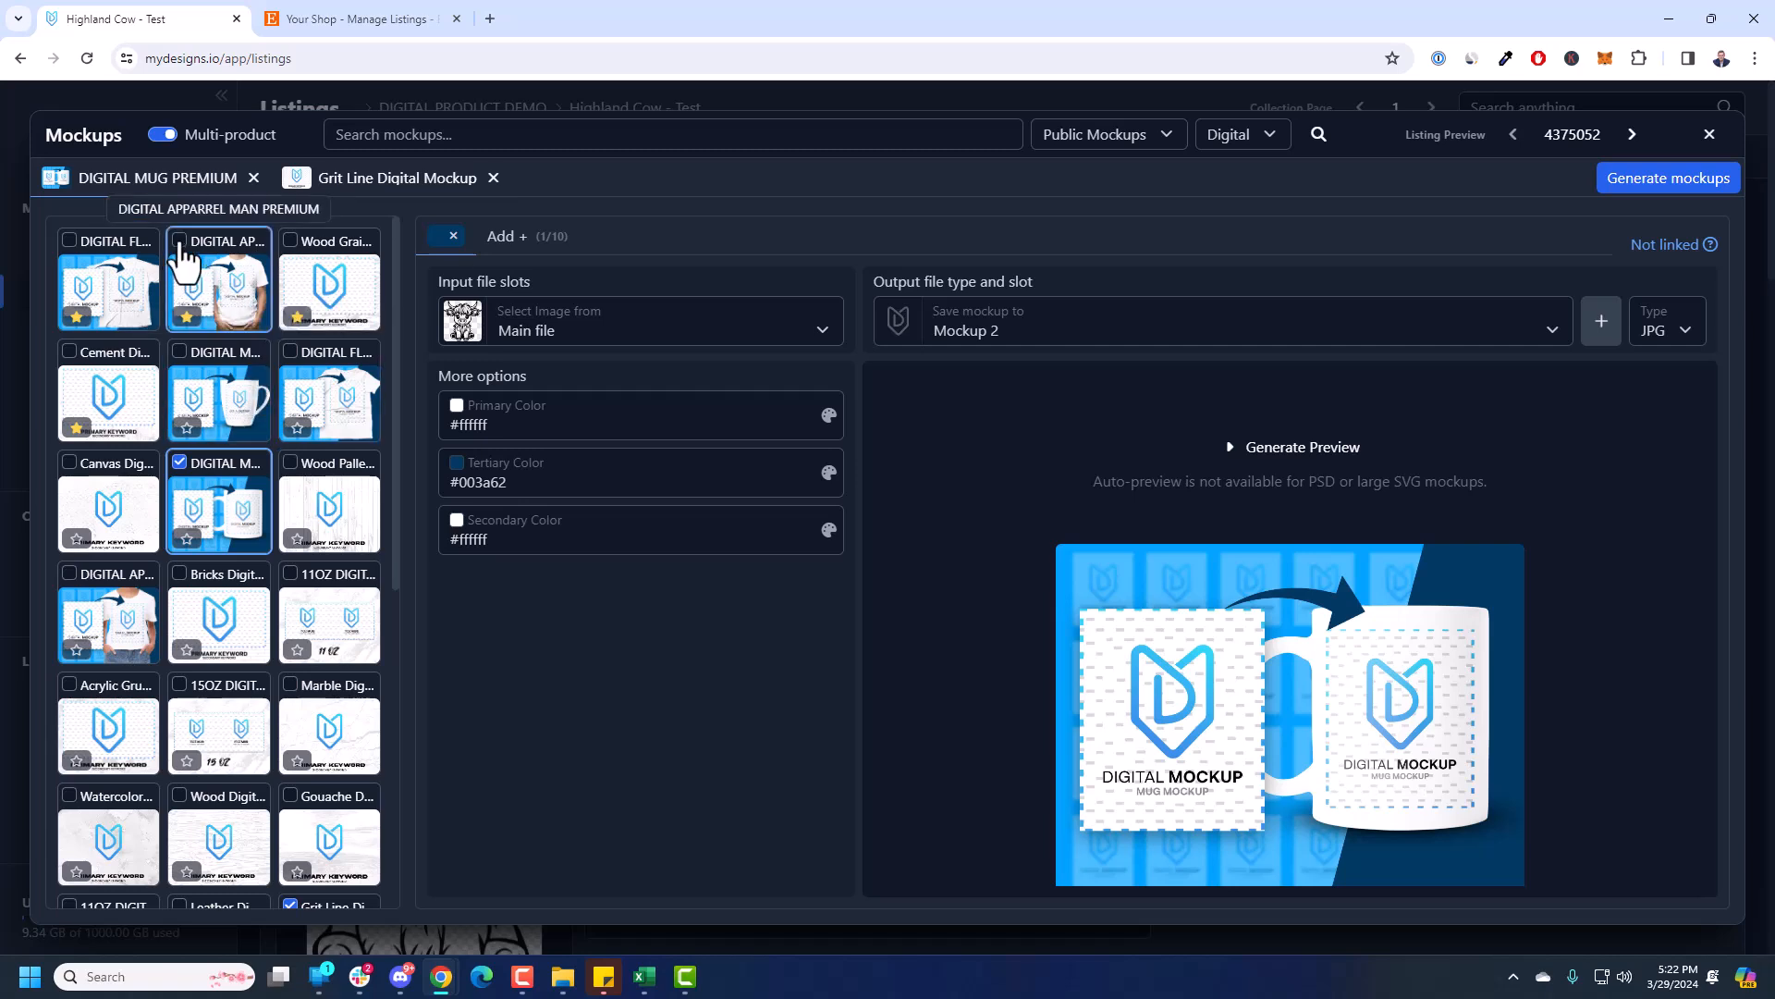
- Add the DIGITAL APPARREL MAN PREMIUM mockup and review the settings of all selected mockups
left_click(180, 243)
left_click(152, 185)
left_click(413, 189)
left_click(646, 192)
left_click(456, 194)
left_click(233, 186)
left_click(725, 204)
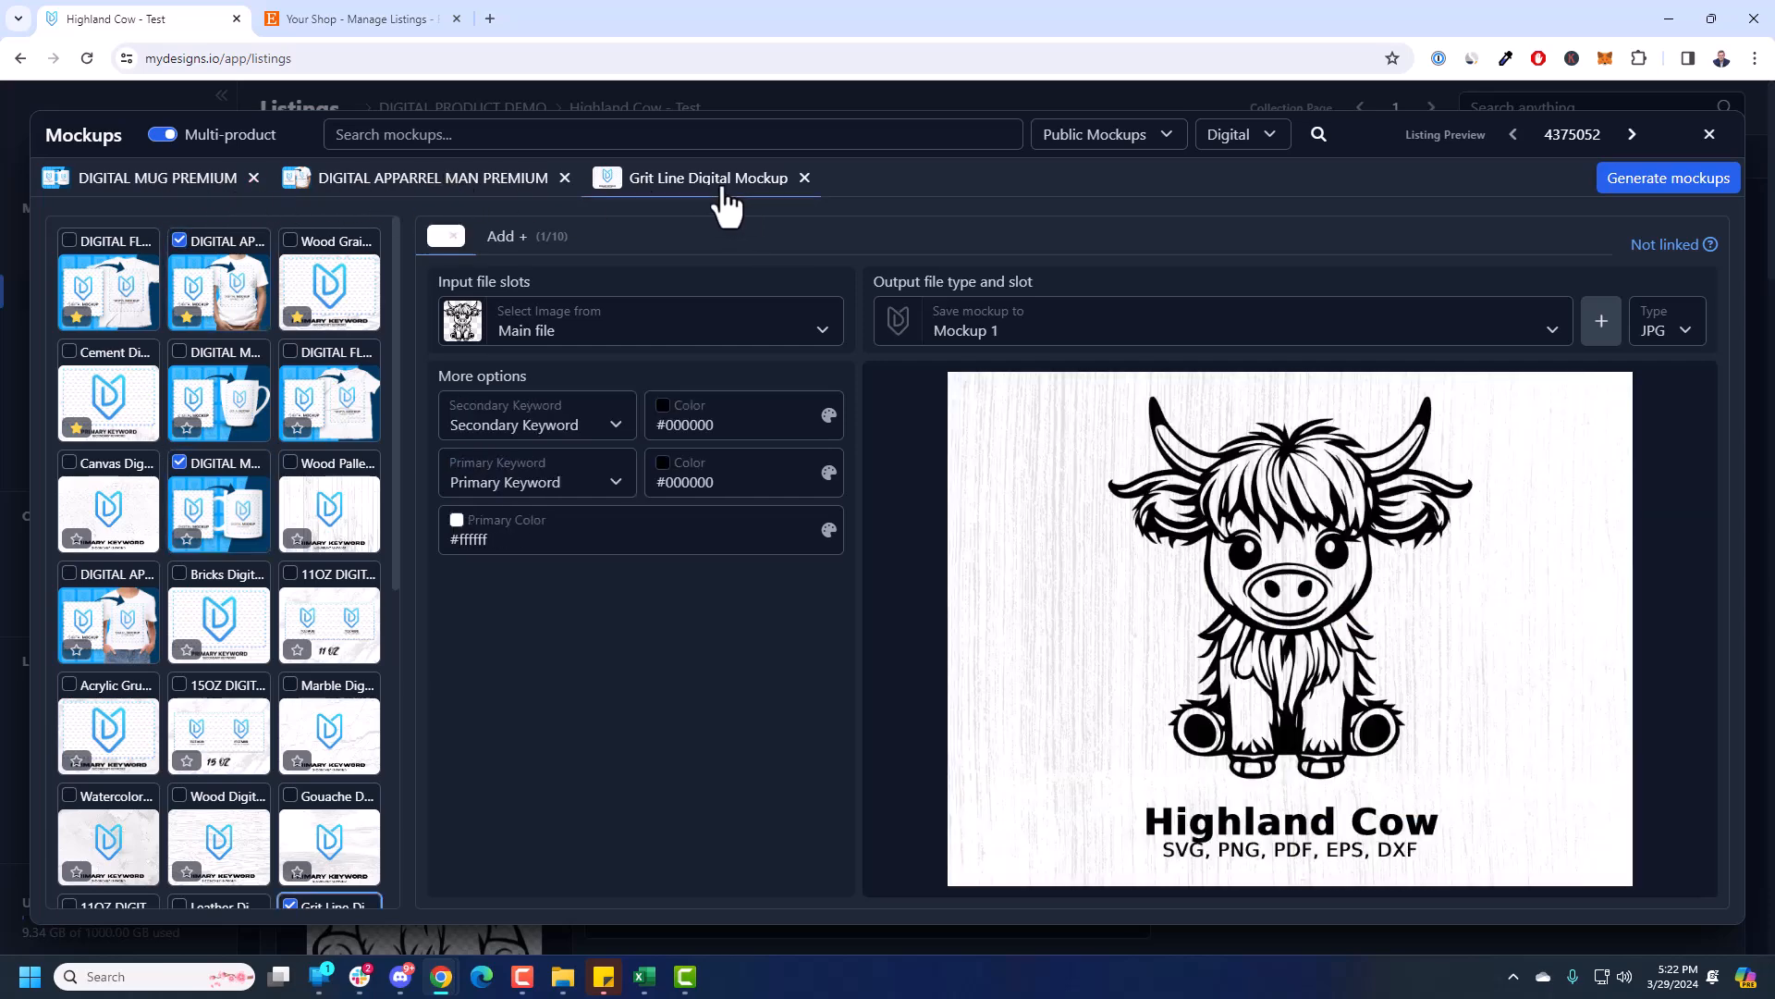
left_click(111, 190)
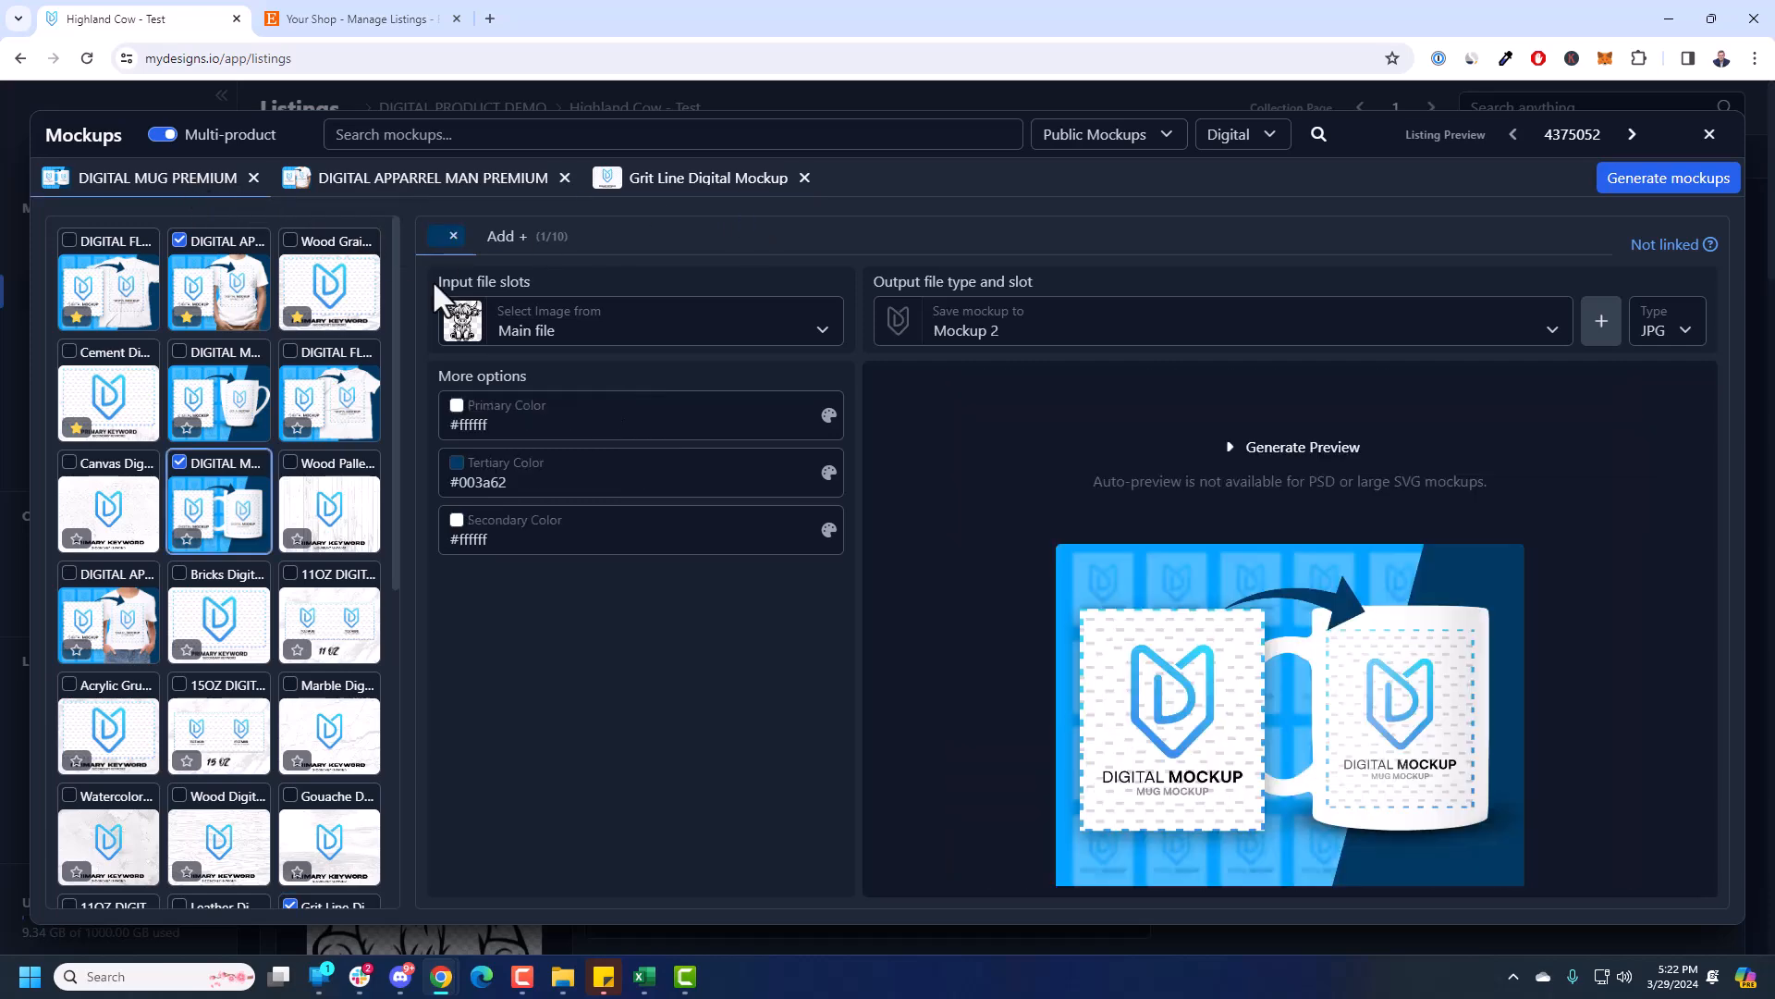
- Set the DIGITAL APPARREL MAN PREMIUM mockup's primary color to white (RGB 255, 255, 255)
left_click(379, 183)
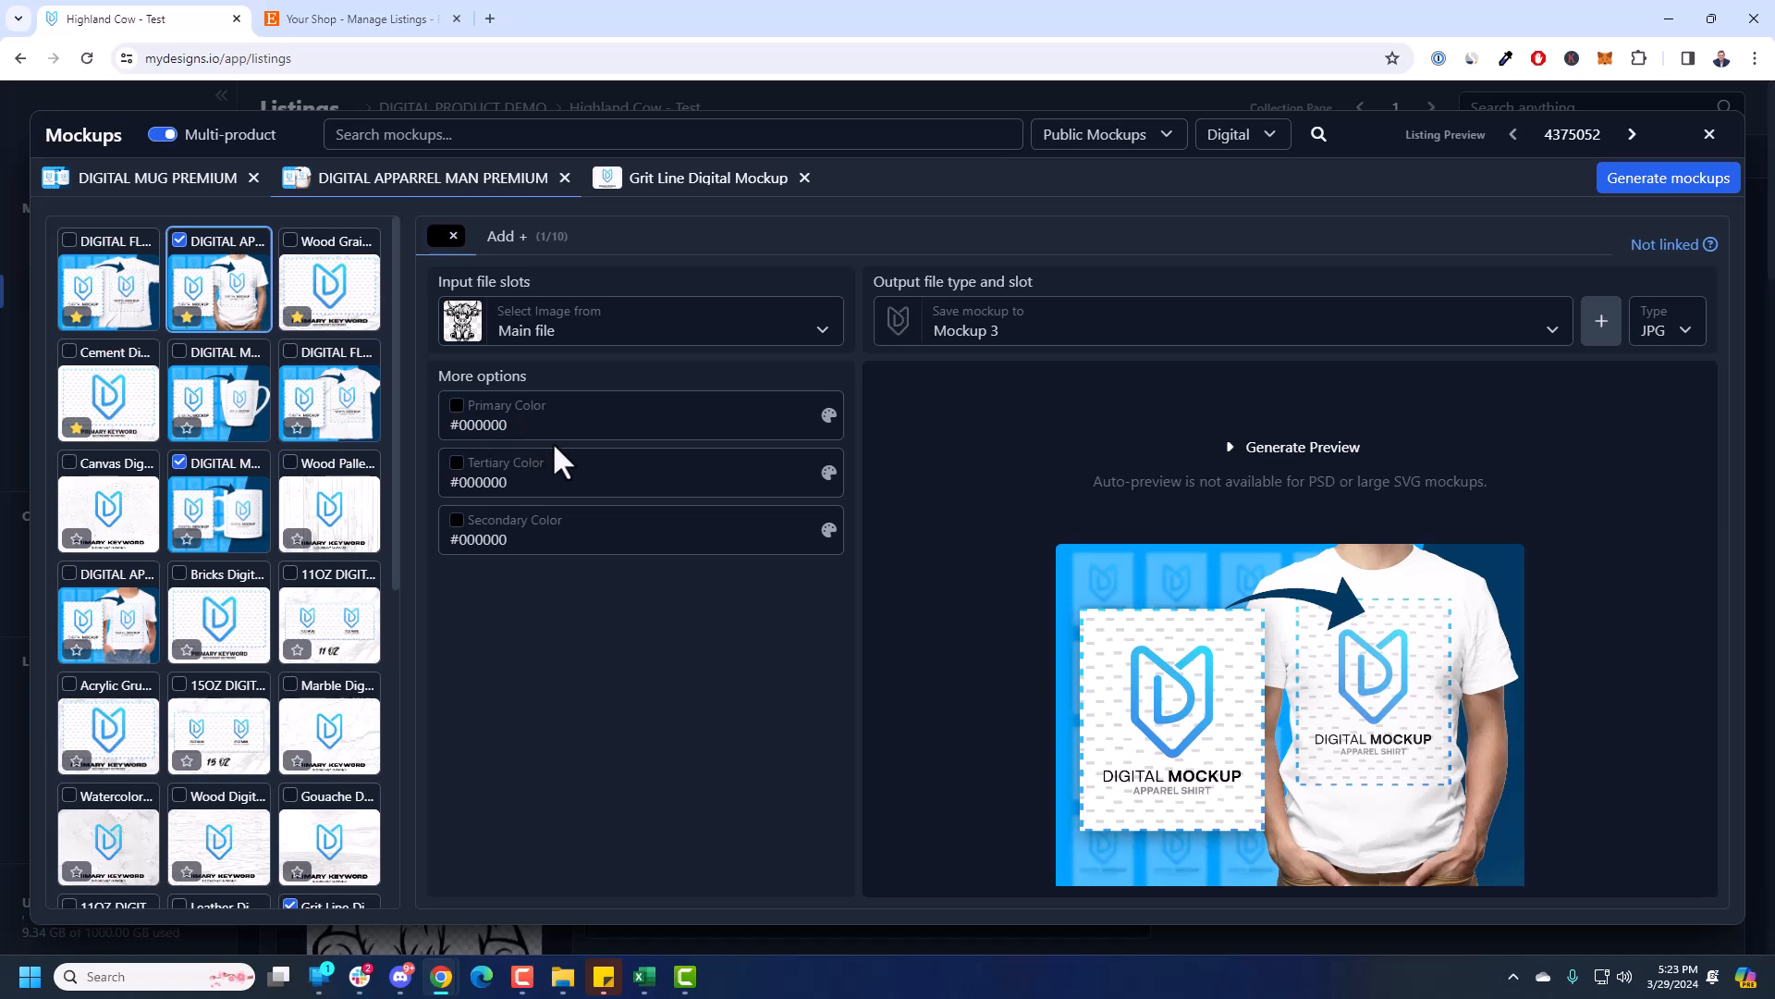
left_click(463, 424)
left_click_drag(527, 484, 455, 408)
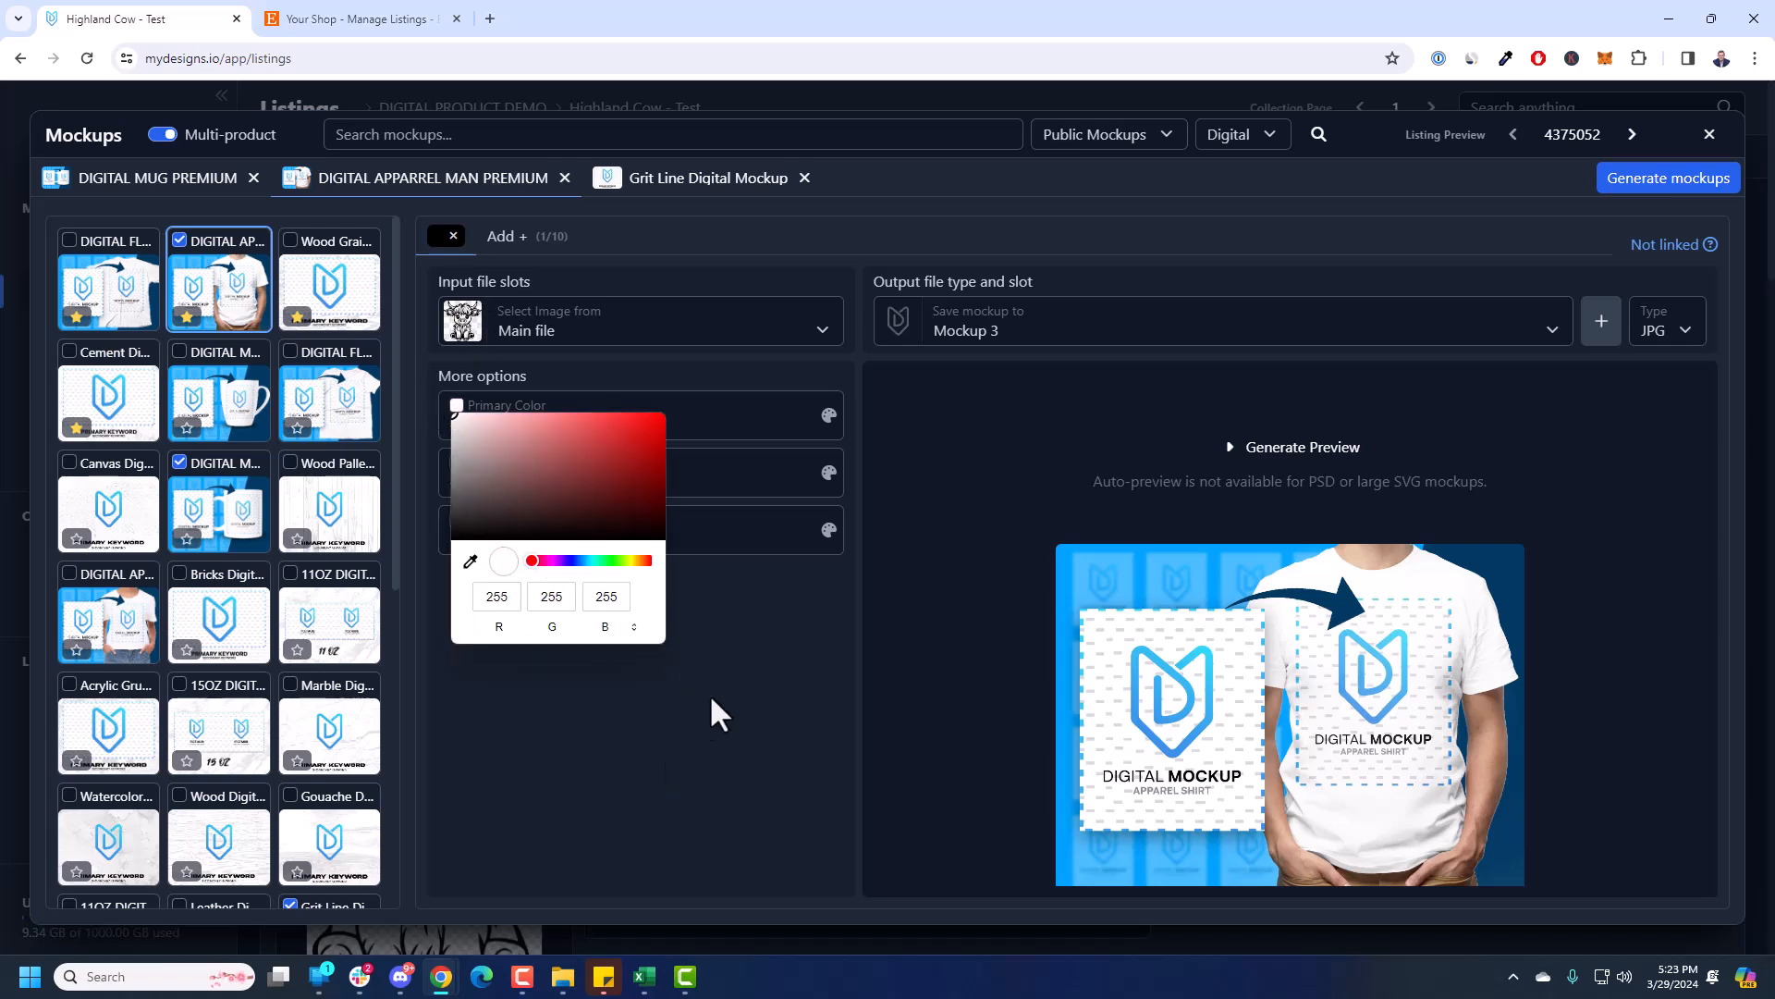
- Set the man apparel mockup's tertiary color to the dark blue #003a62 sampled from the screen
left_click(701, 719)
left_click(464, 479)
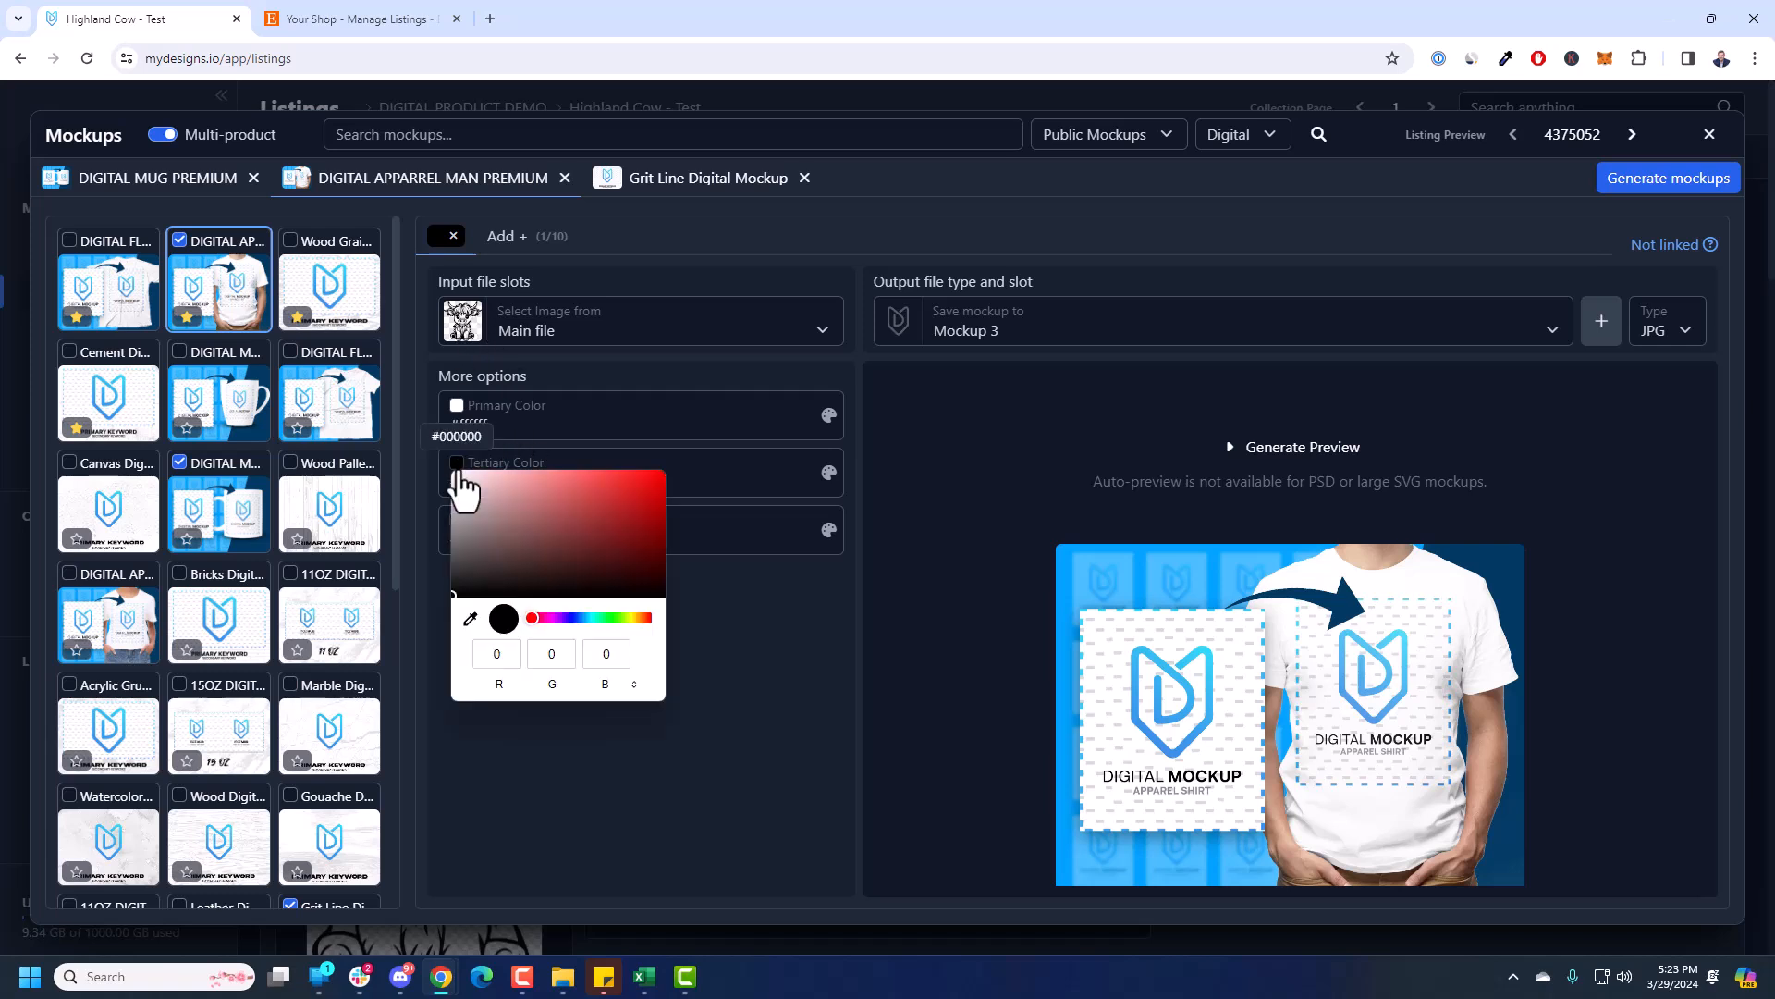
left_click(470, 618)
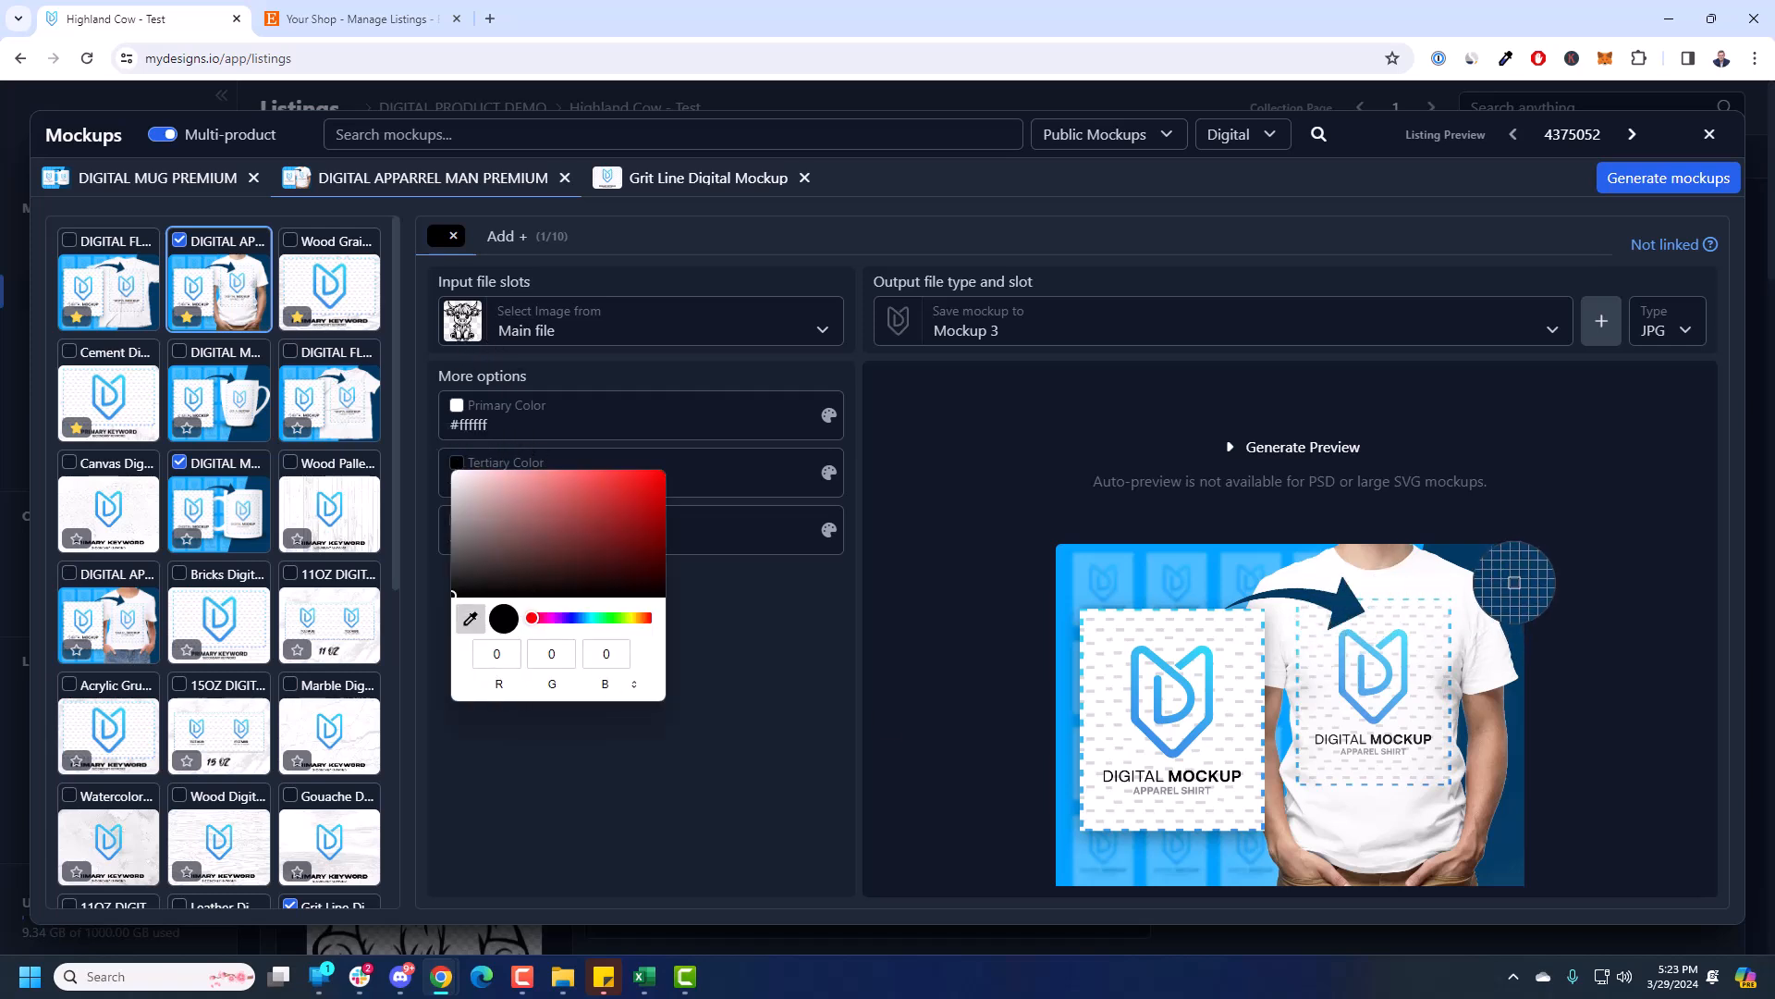
left_click(1513, 572)
left_click(864, 684)
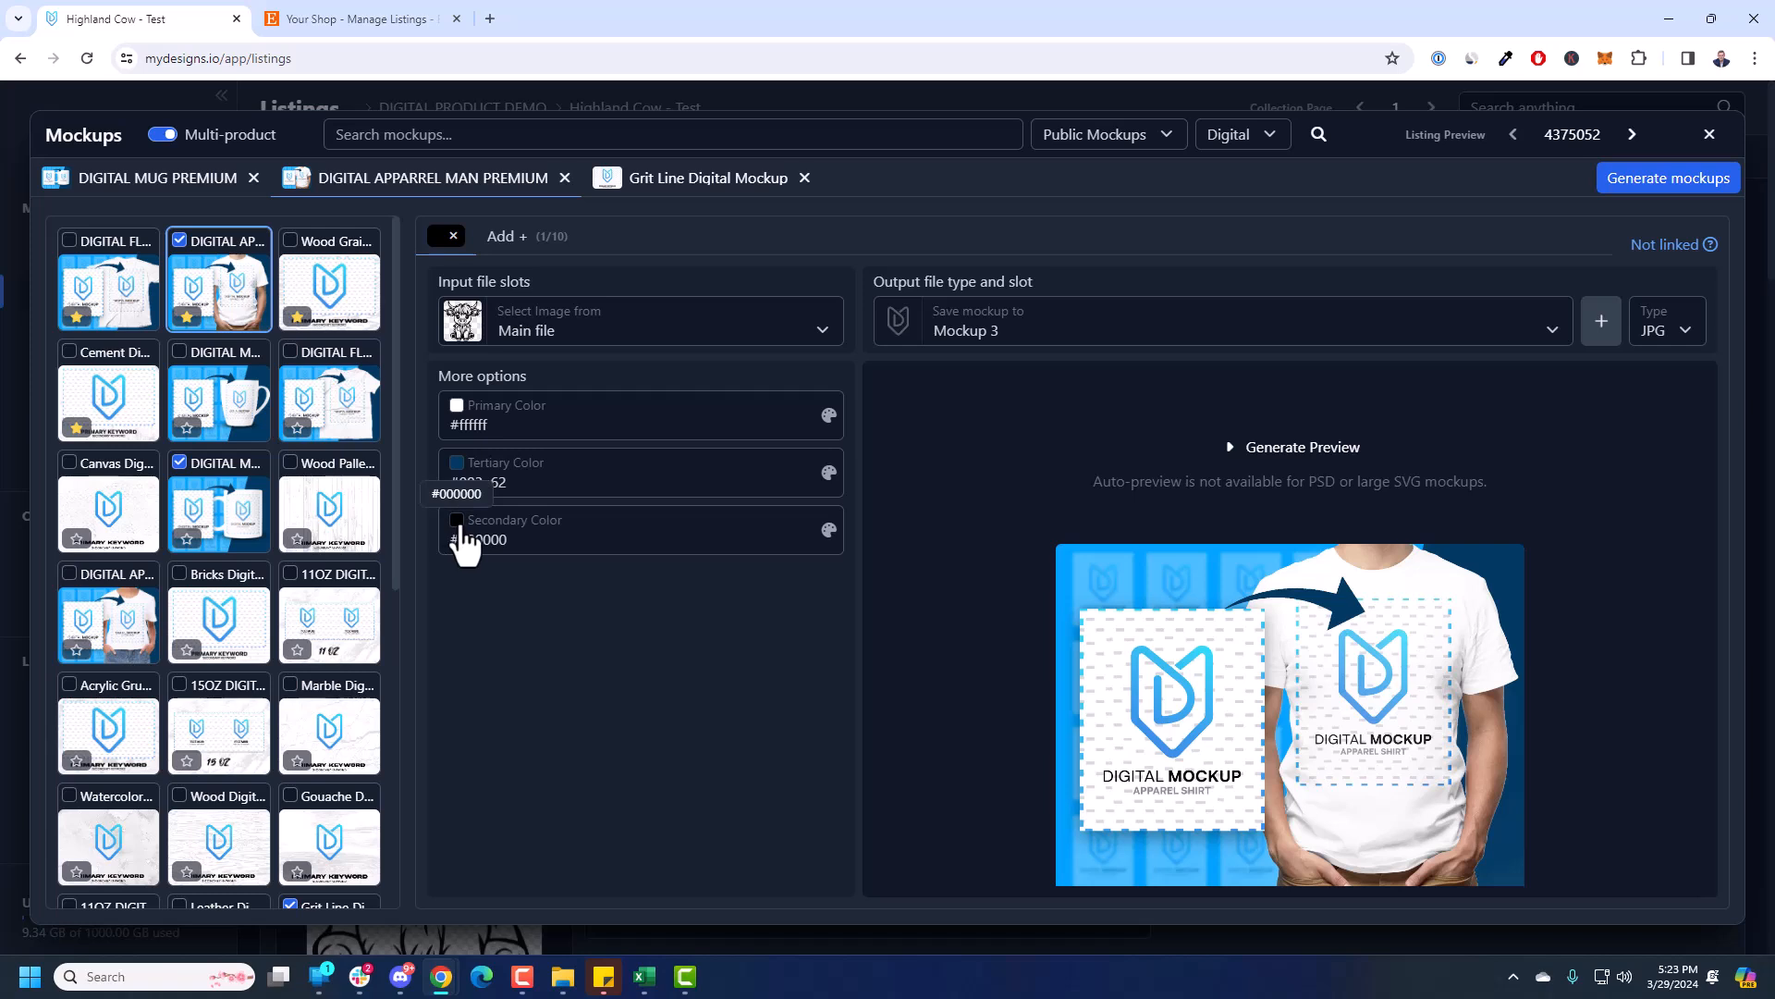
- Set the man apparel mockup's secondary color to white (#ffffff) and generate a preview
left_click(463, 536)
left_click_drag(574, 574, 453, 528)
left_click(800, 646)
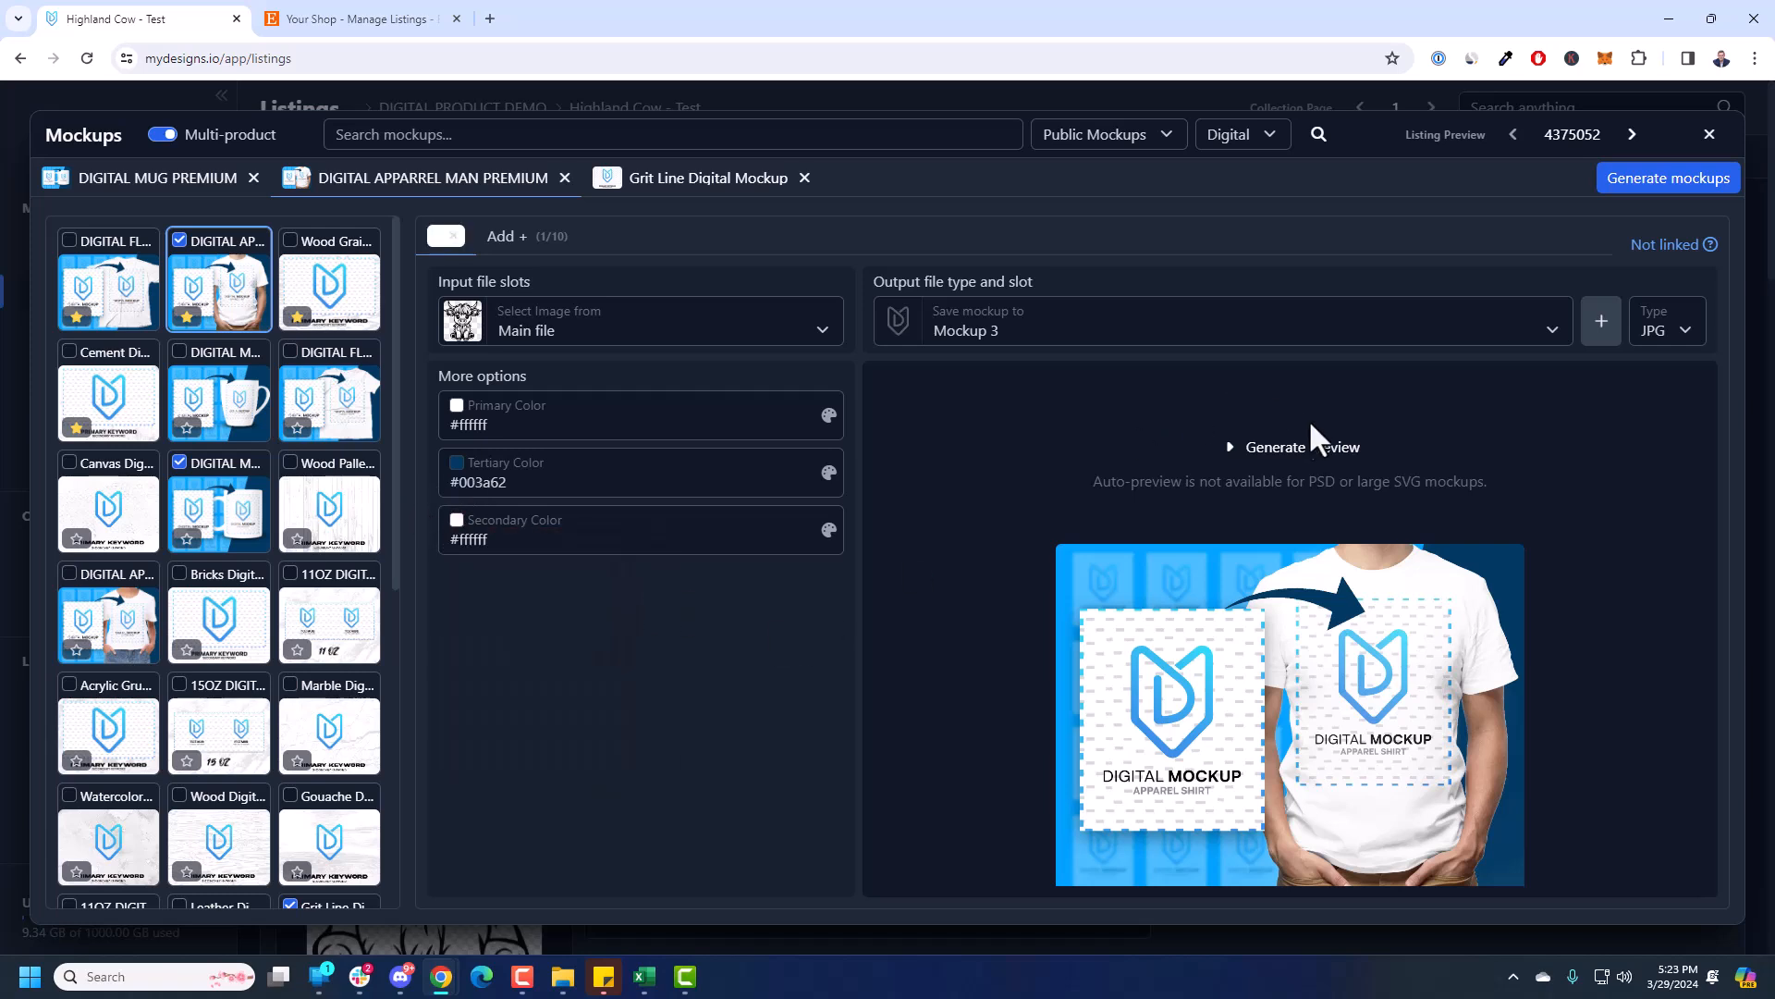
left_click(1311, 446)
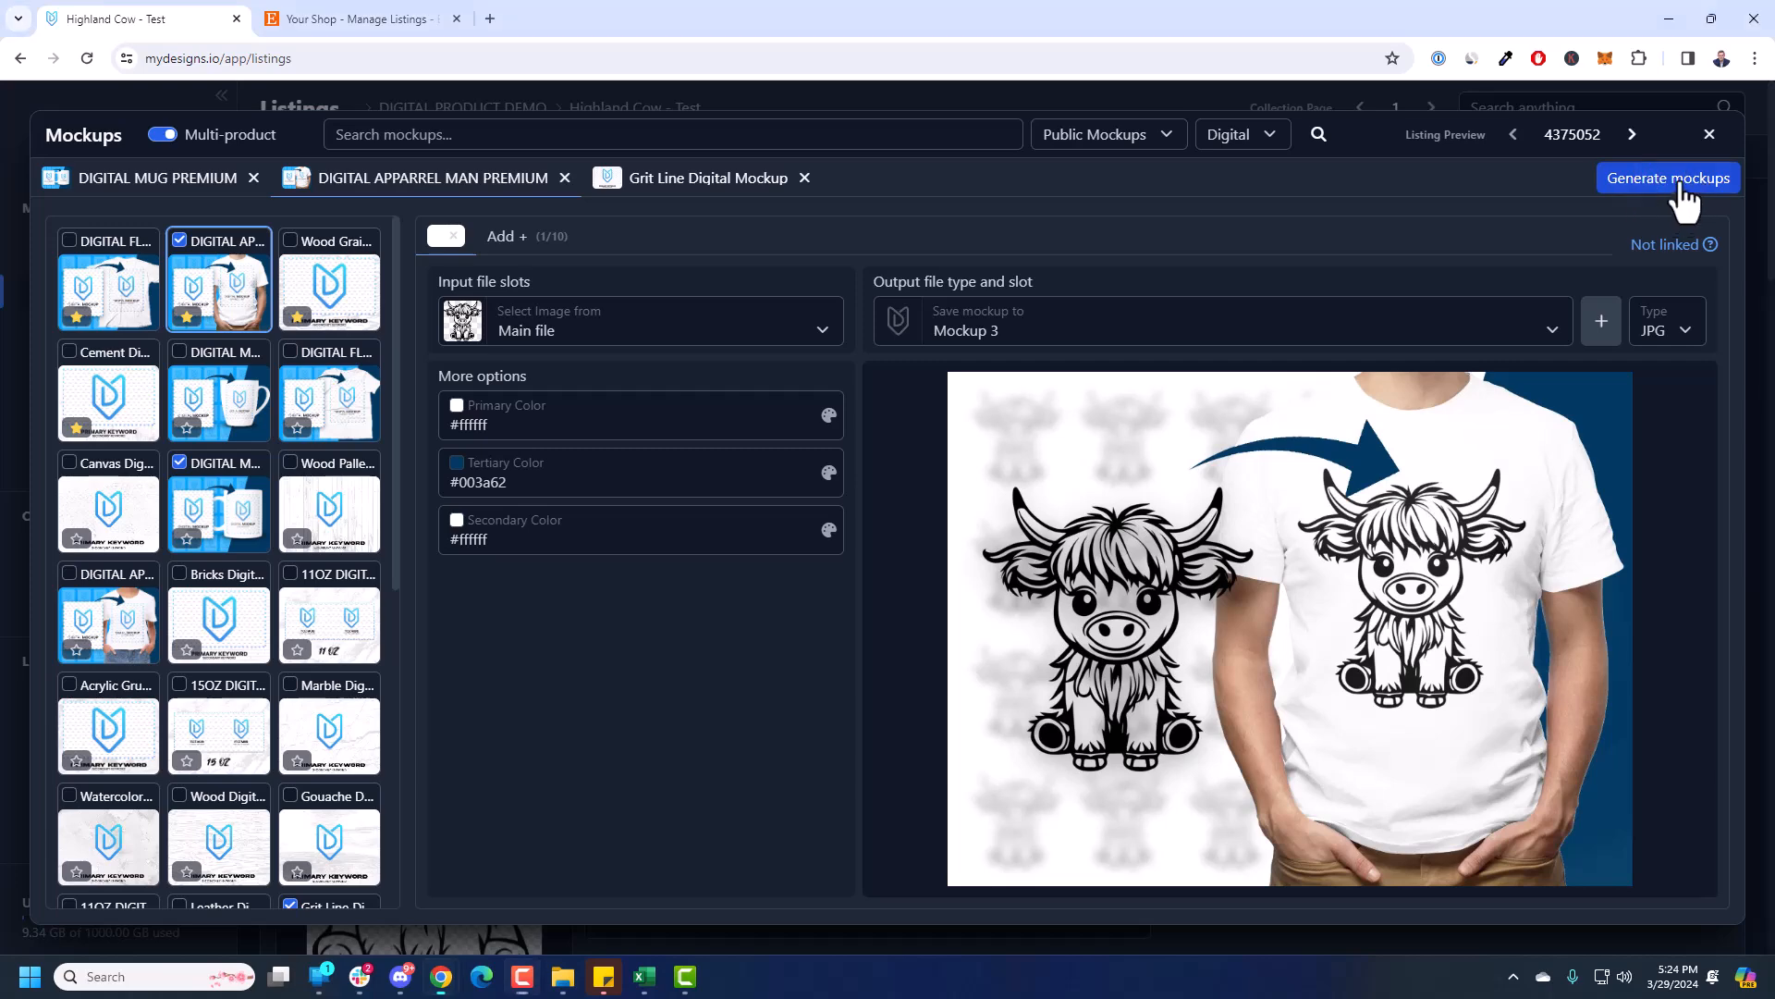
- Generate the three selected mockups for all selected listings and confirm the generation
left_click(1685, 199)
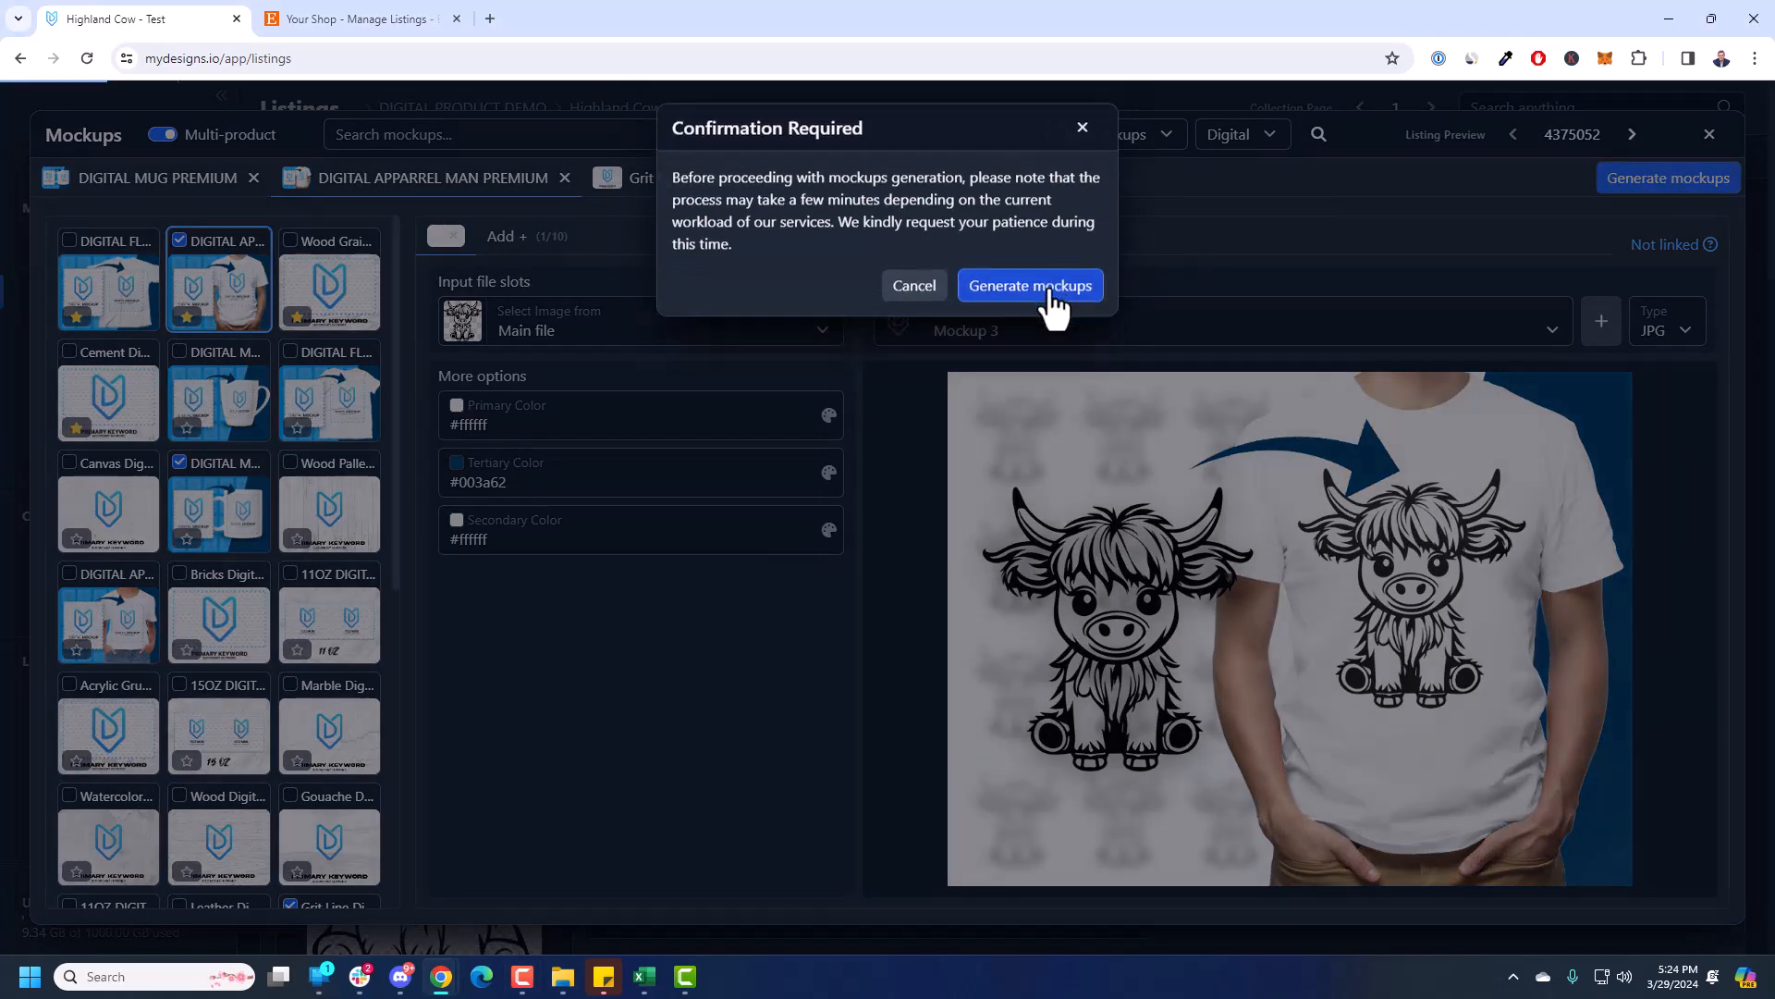
left_click(1054, 292)
left_click_drag(377, 210, 417, 213)
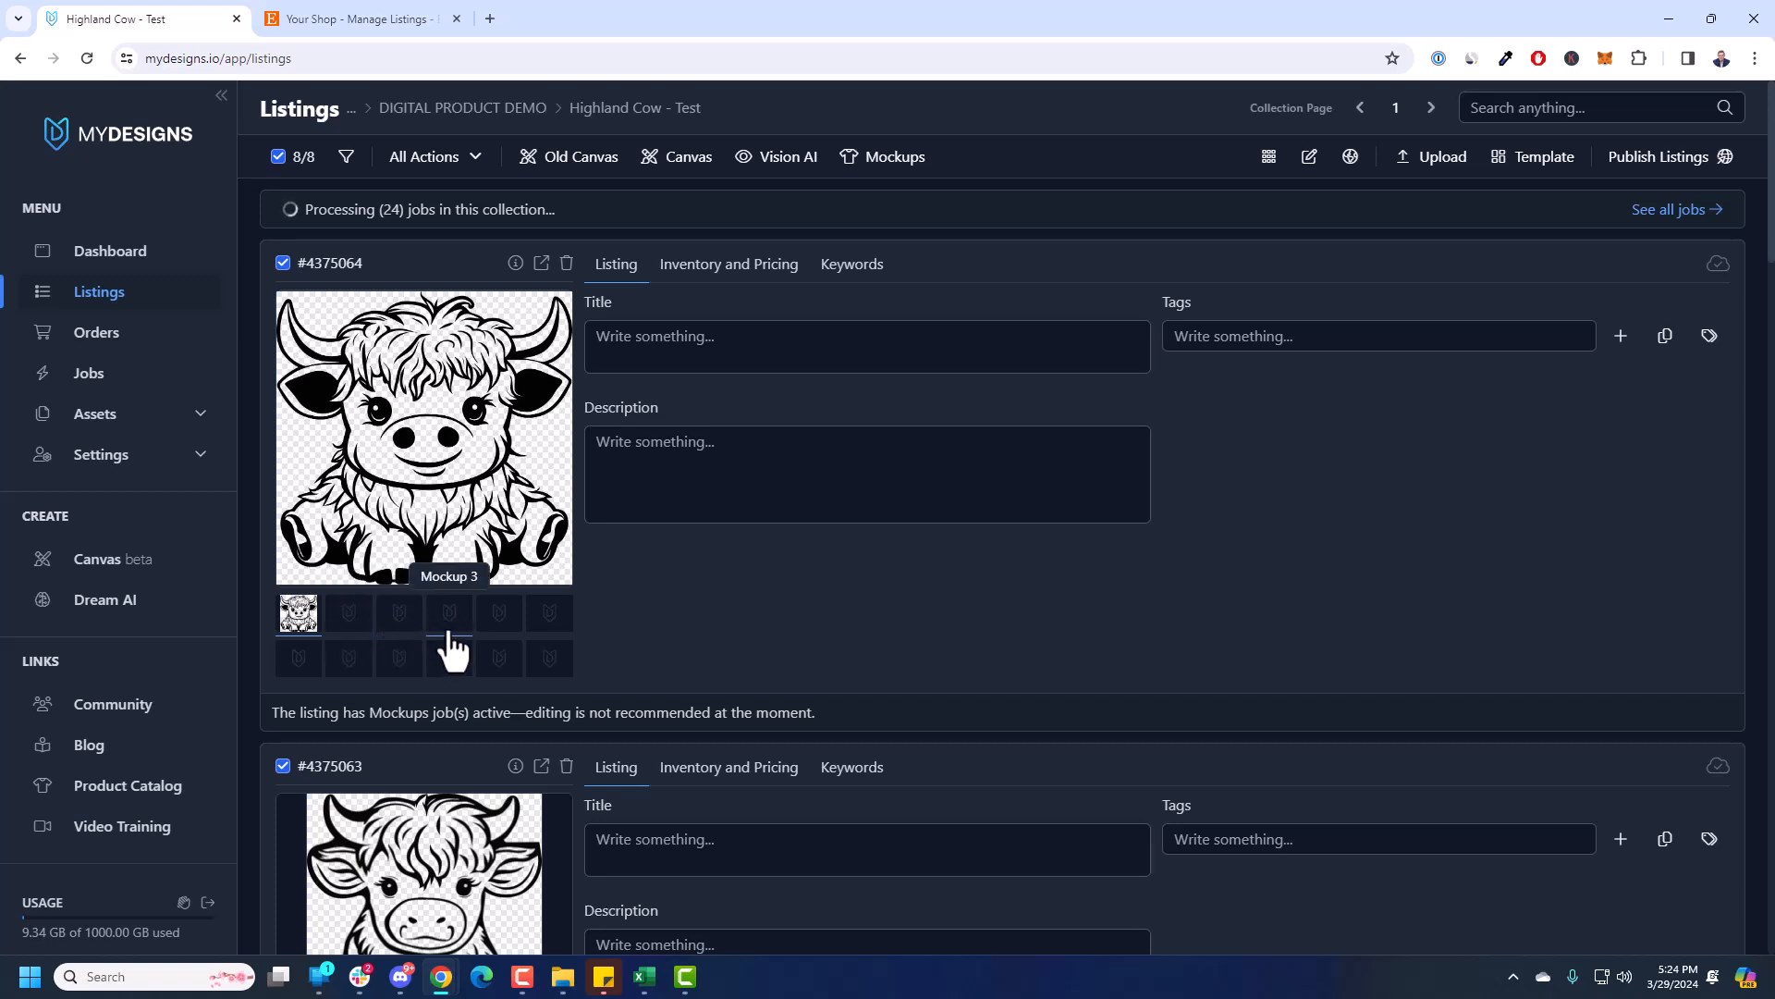
left_click(815, 487)
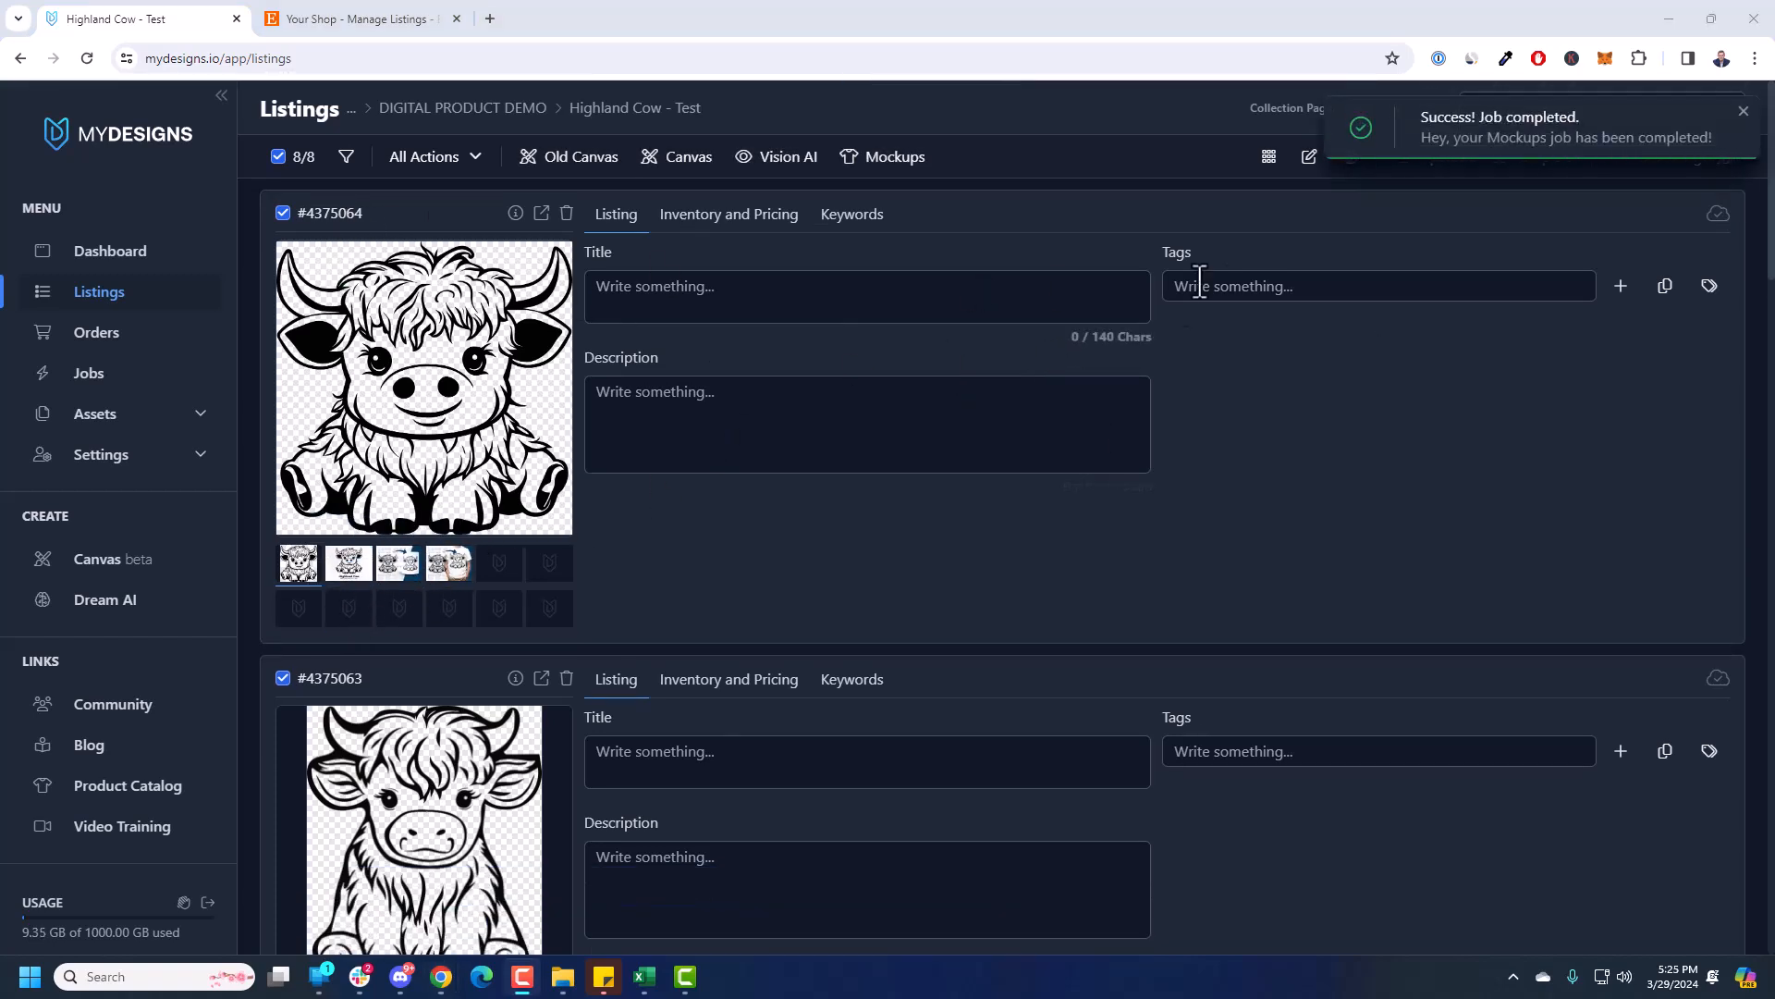
- Switch the listings to grid view and review the Mockup 1 image on every listing
left_click(1269, 156)
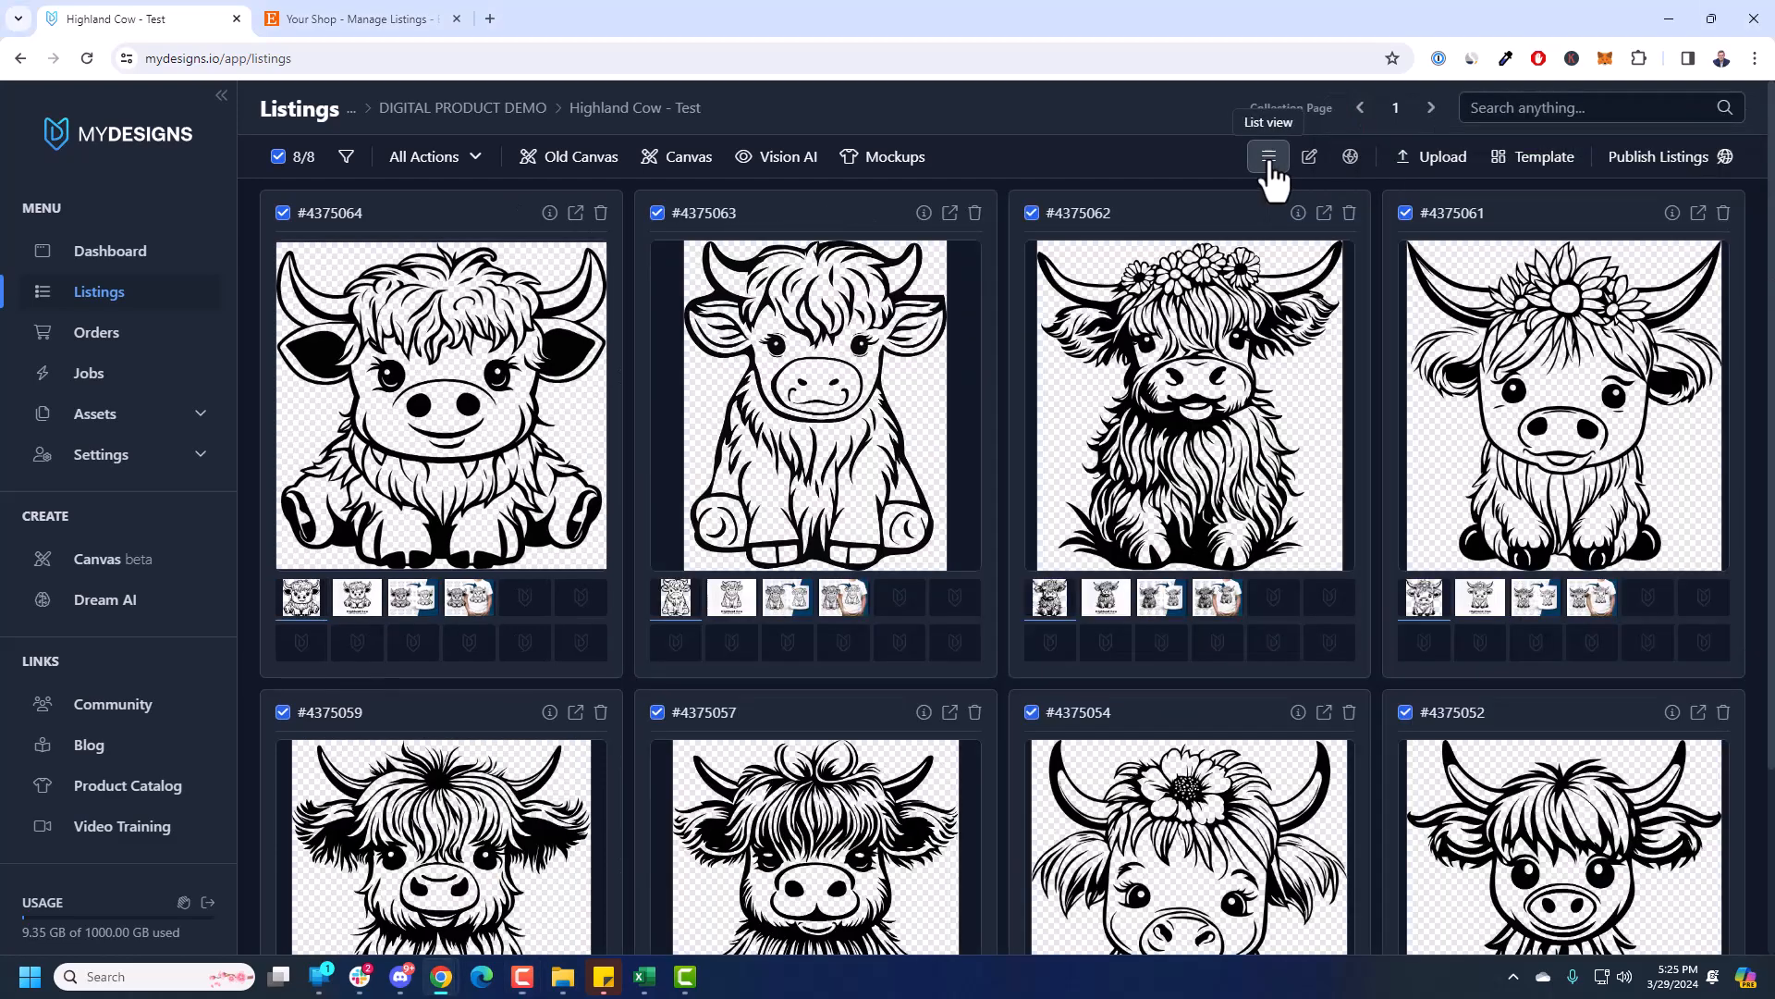
left_click(360, 601)
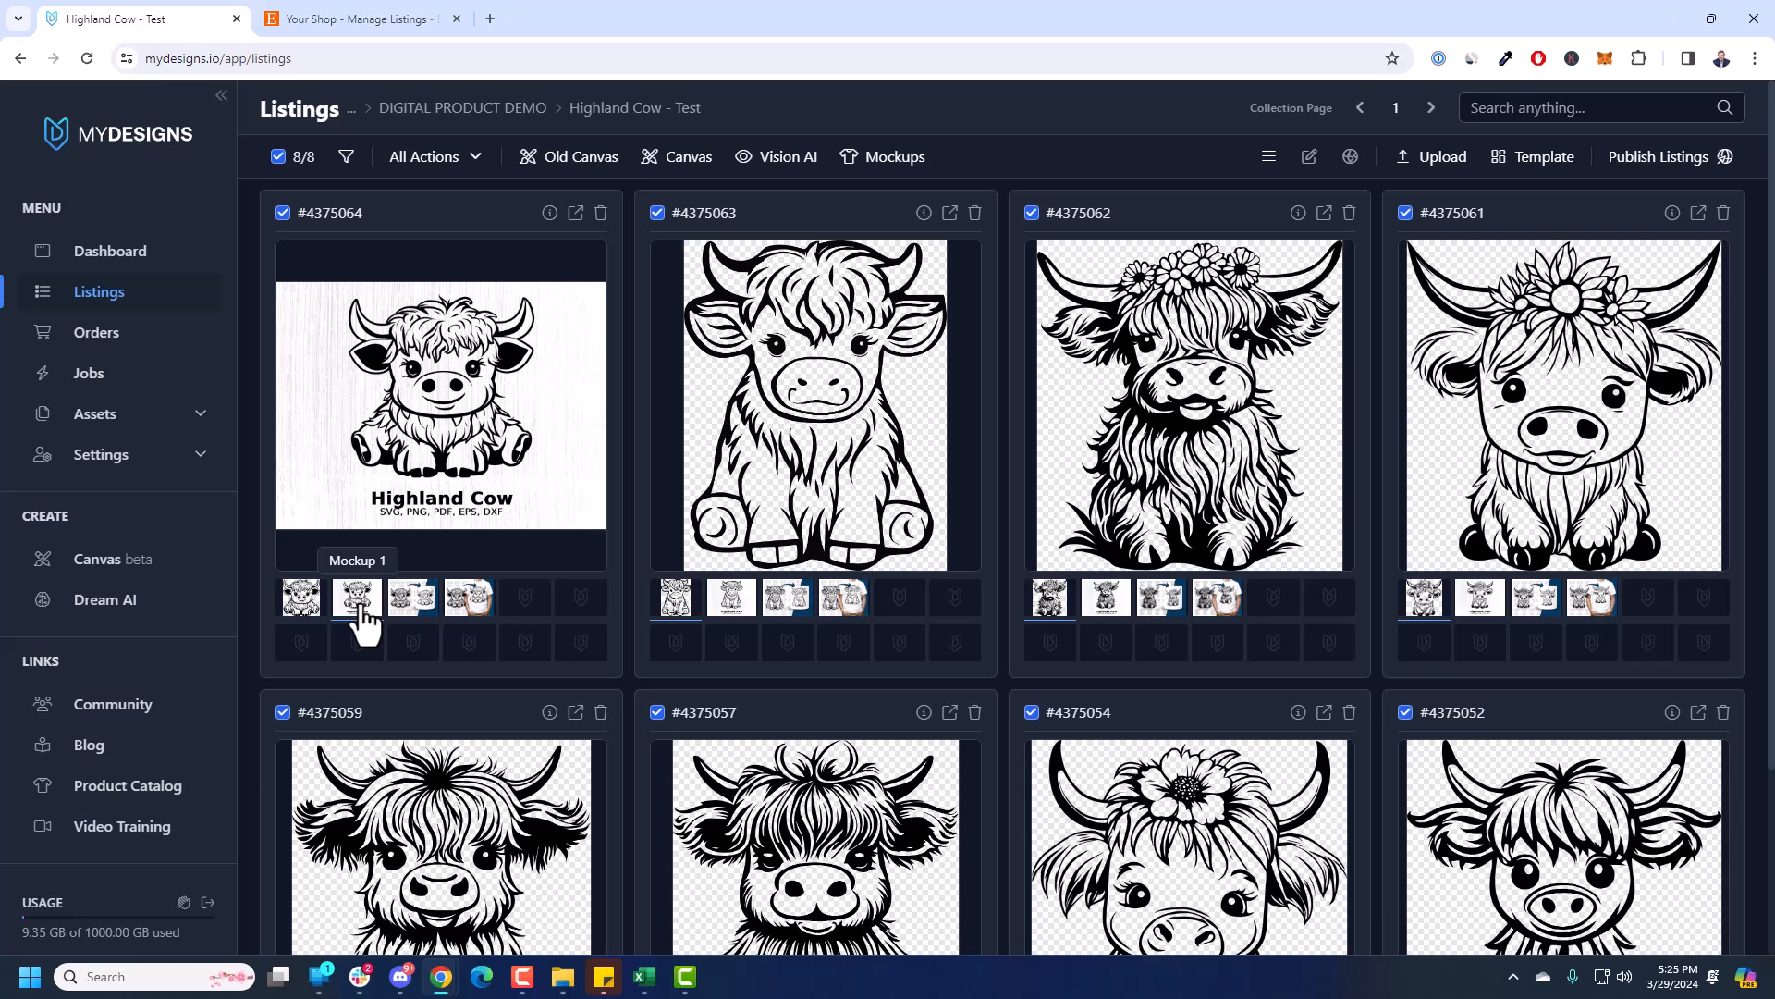
double_click(361, 608)
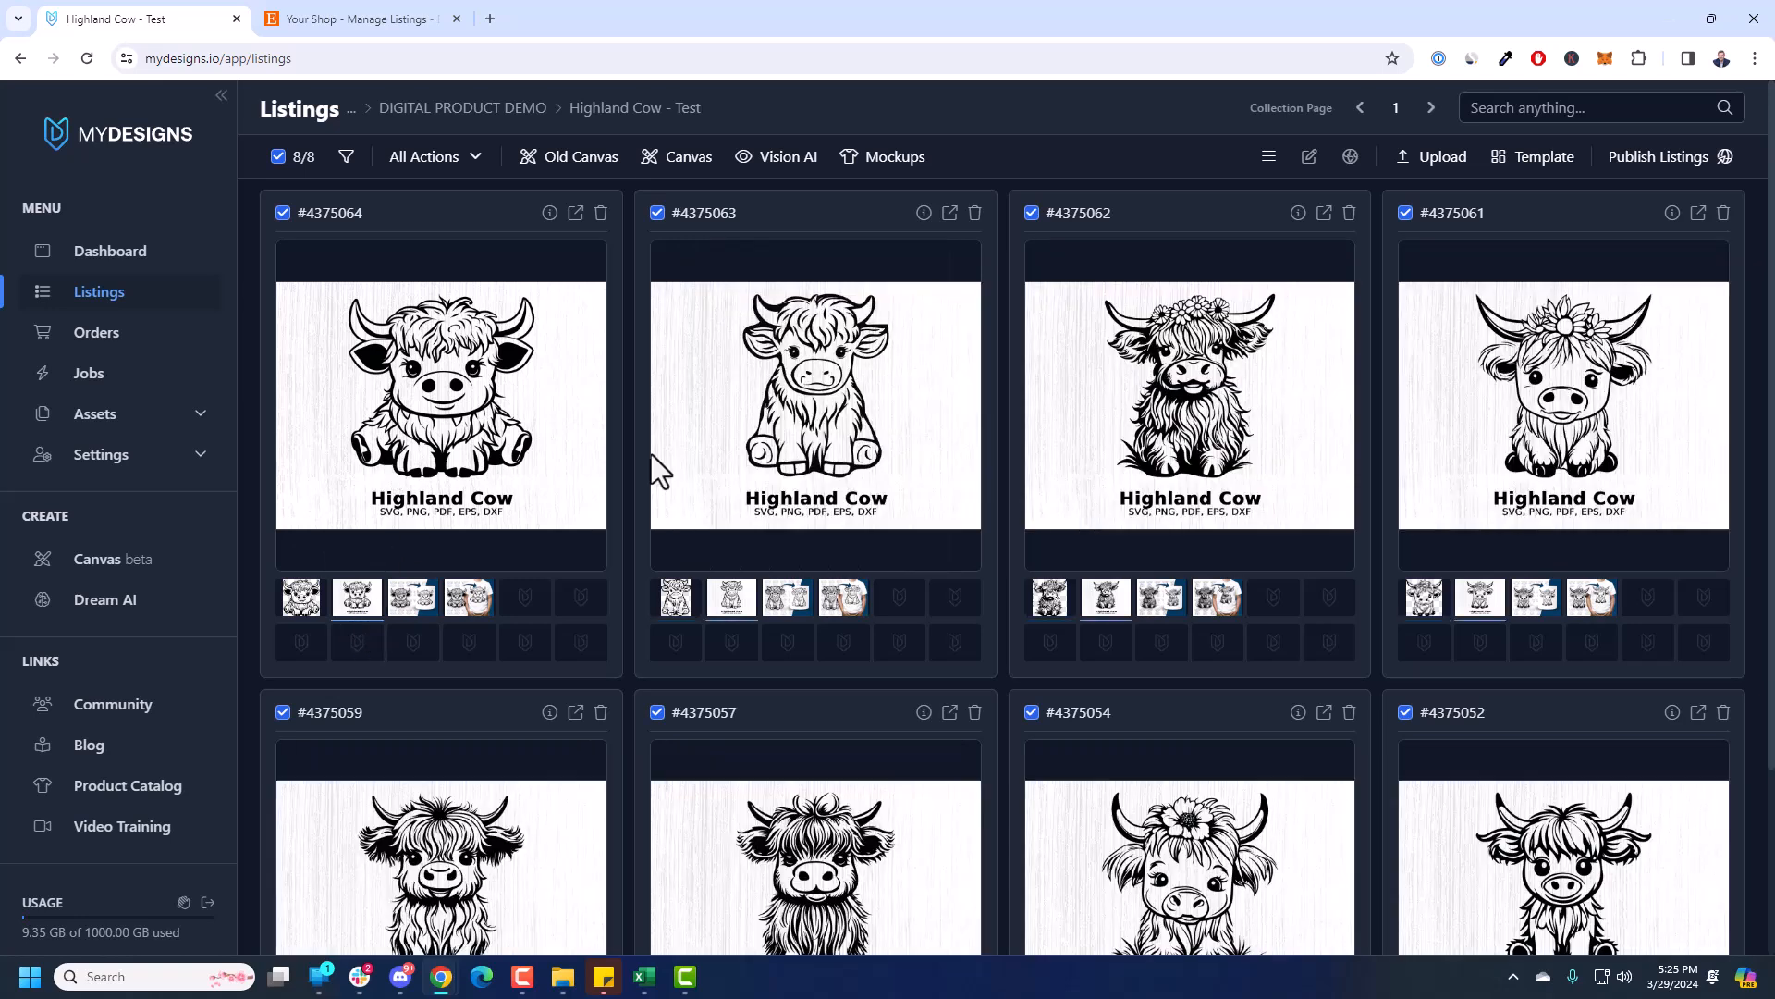
scroll(1611, 567, "down", 3)
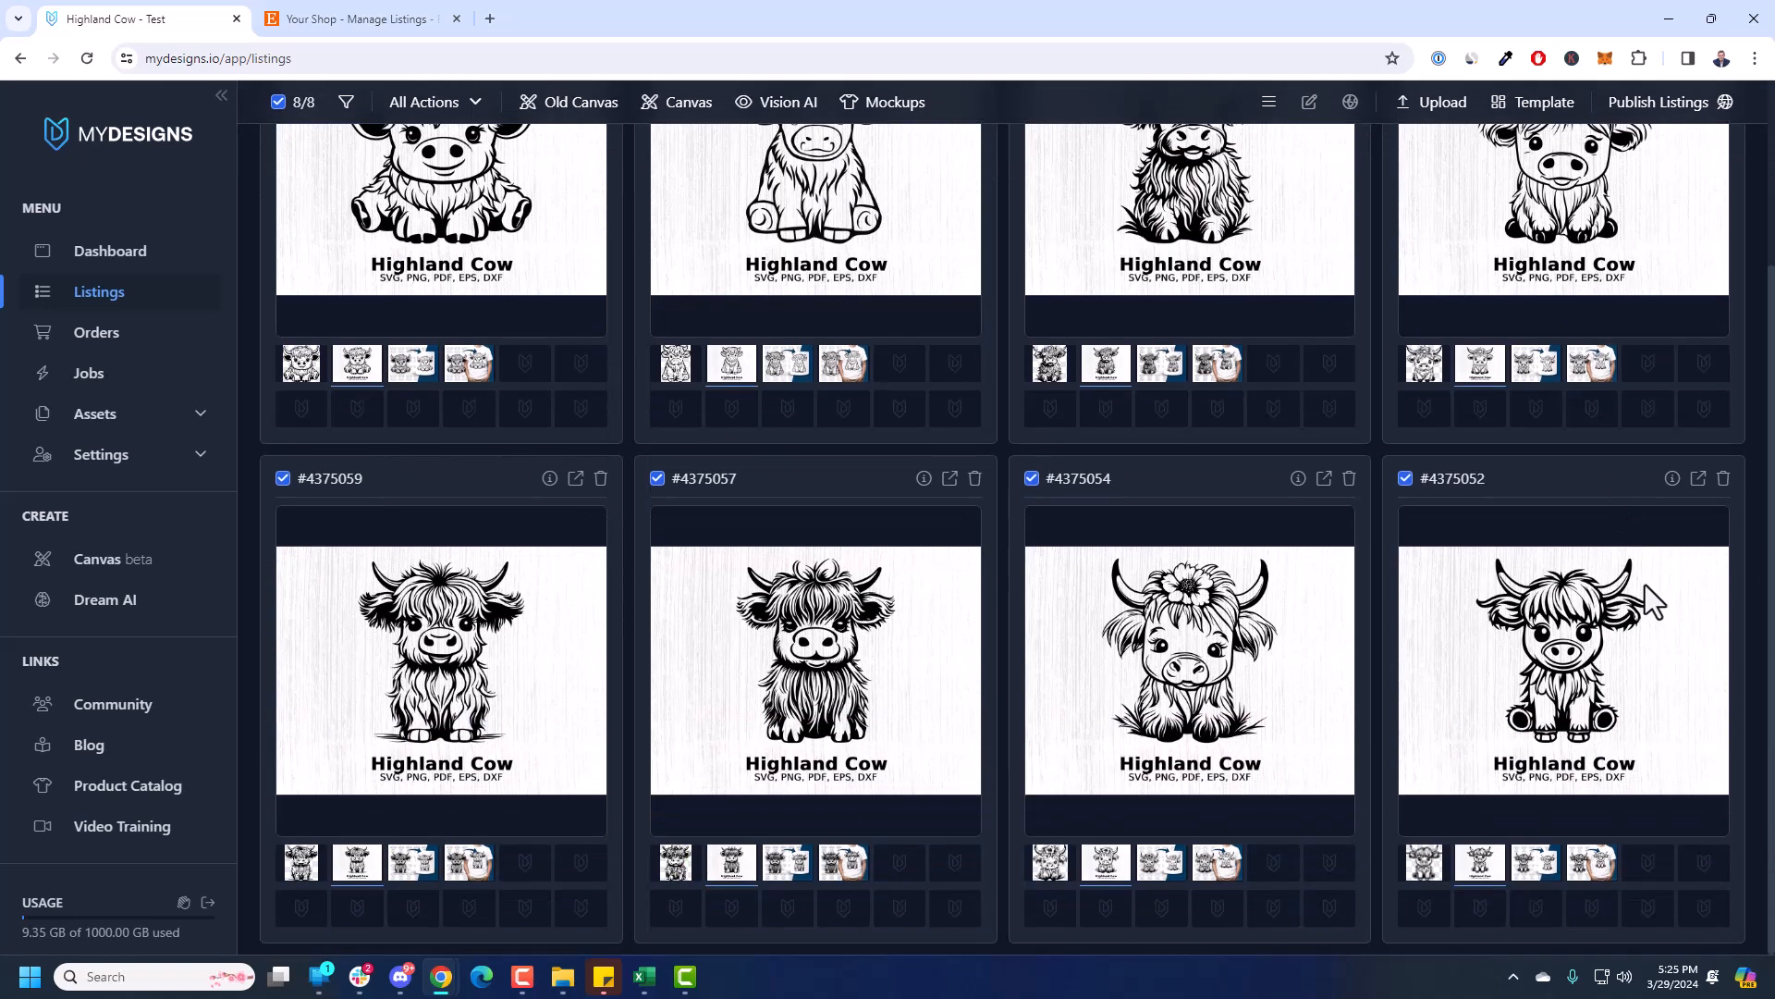
scroll(456, 670, "up", 3)
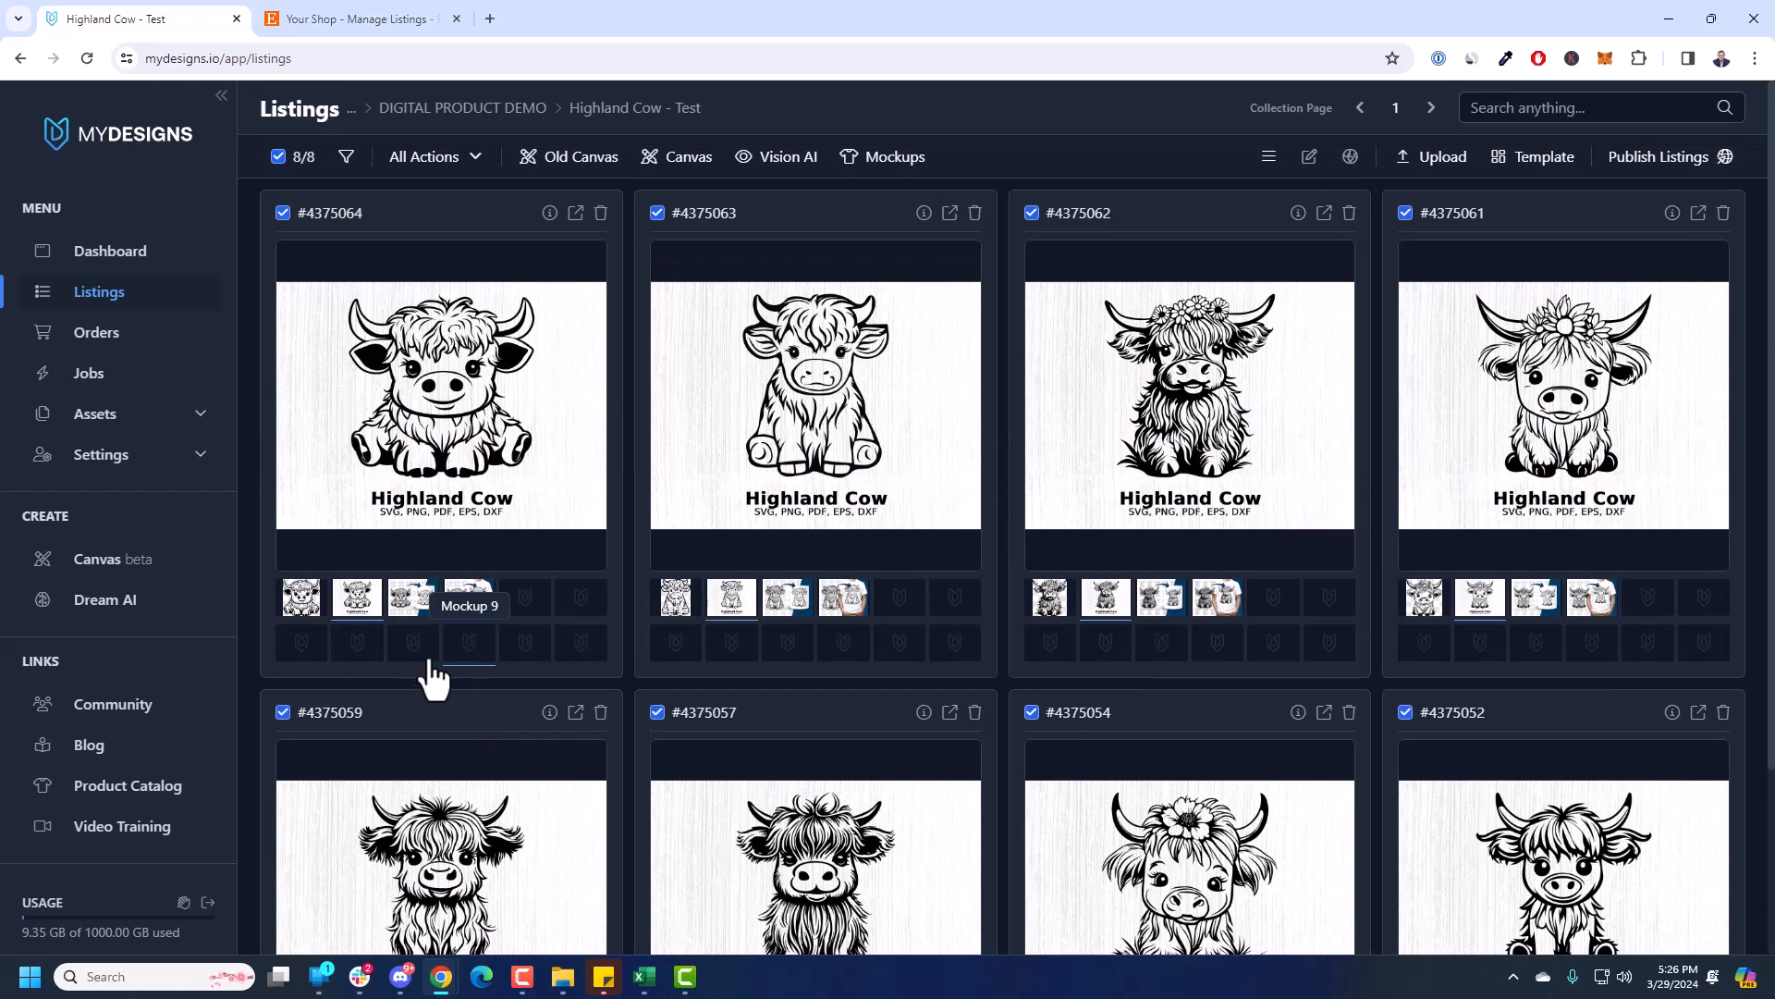
- Review the mug mockup in slot 2 and the T-shirt mockup in slot 3 across all listings
double_click(413, 599)
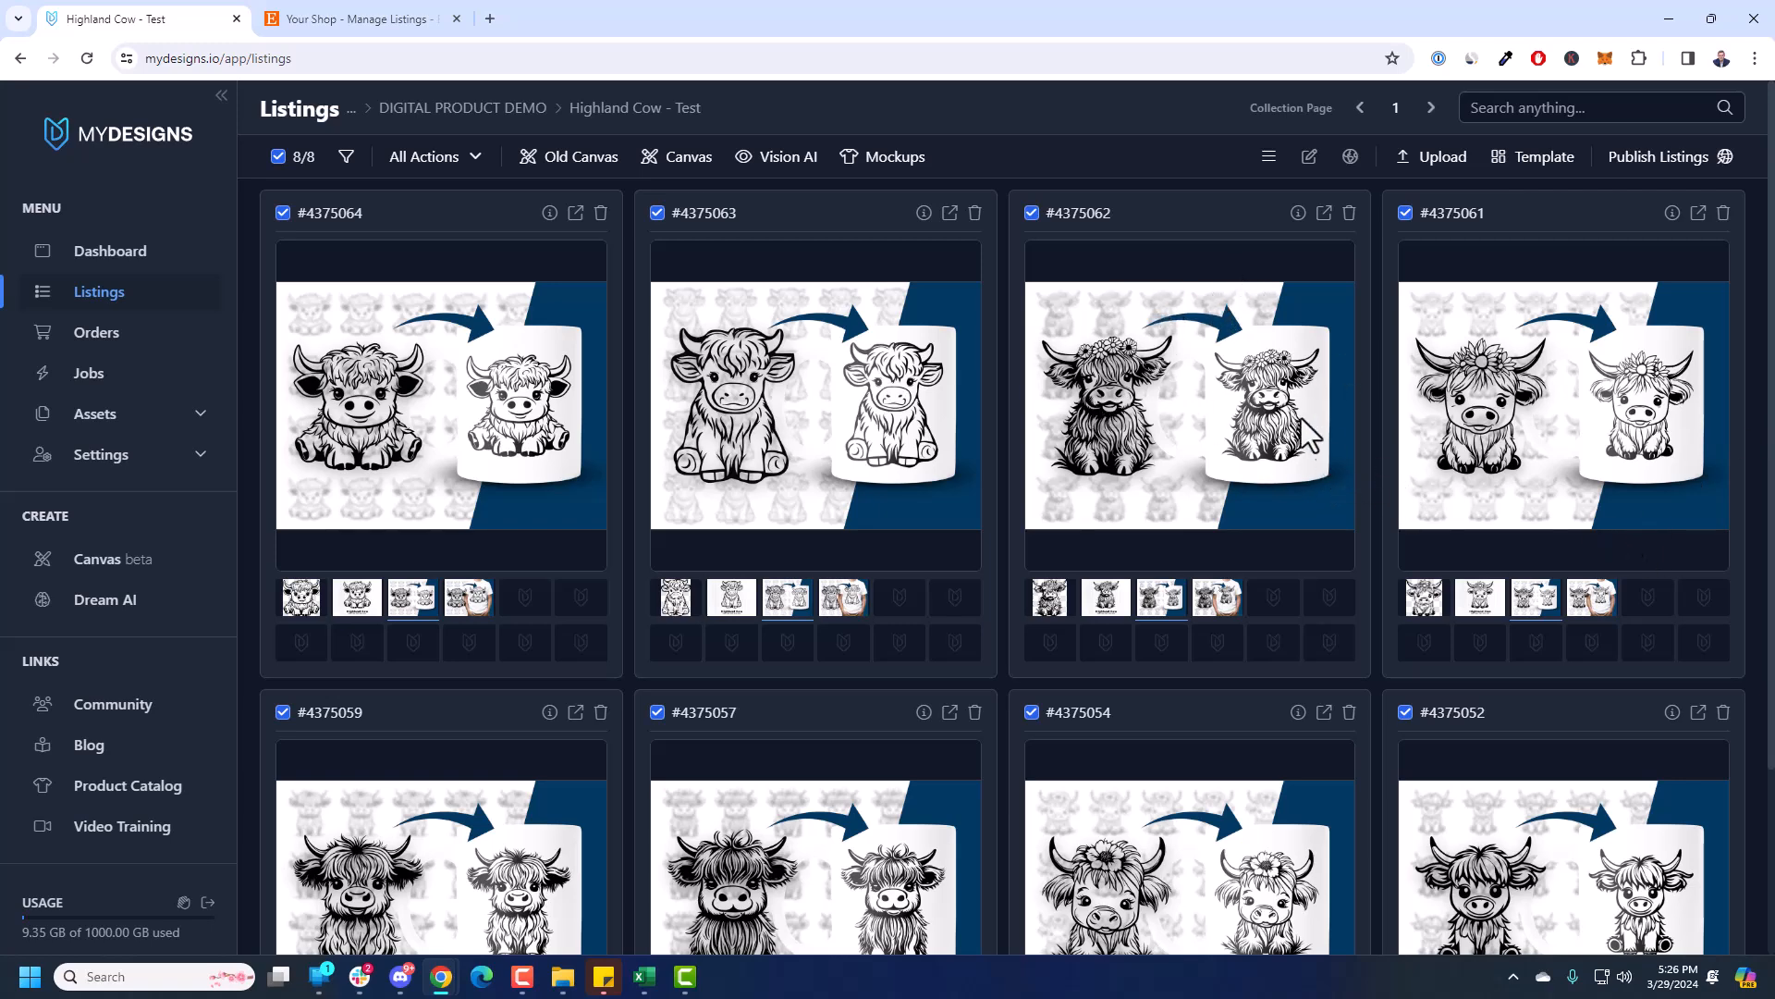
scroll(1311, 453, "down", 3)
scroll(1288, 499, "up", 3)
left_click(856, 607)
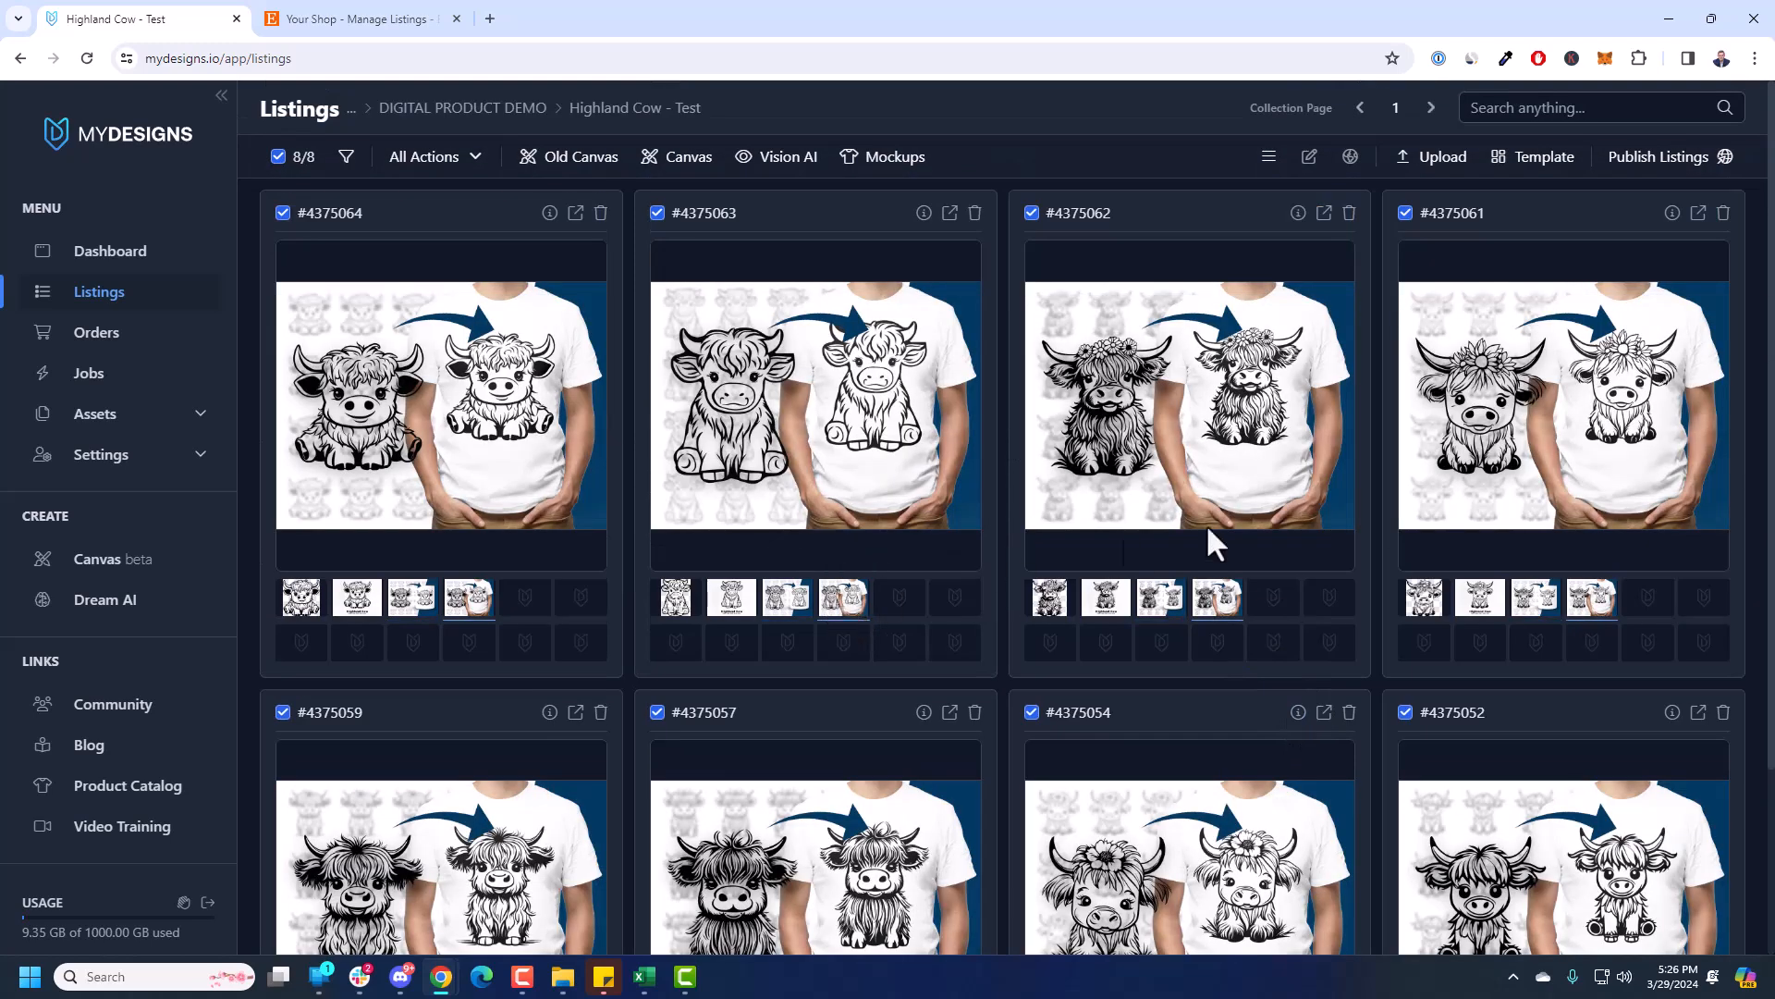
scroll(1202, 532, "down", 3)
scroll(1291, 552, "up", 3)
left_click(195, 424)
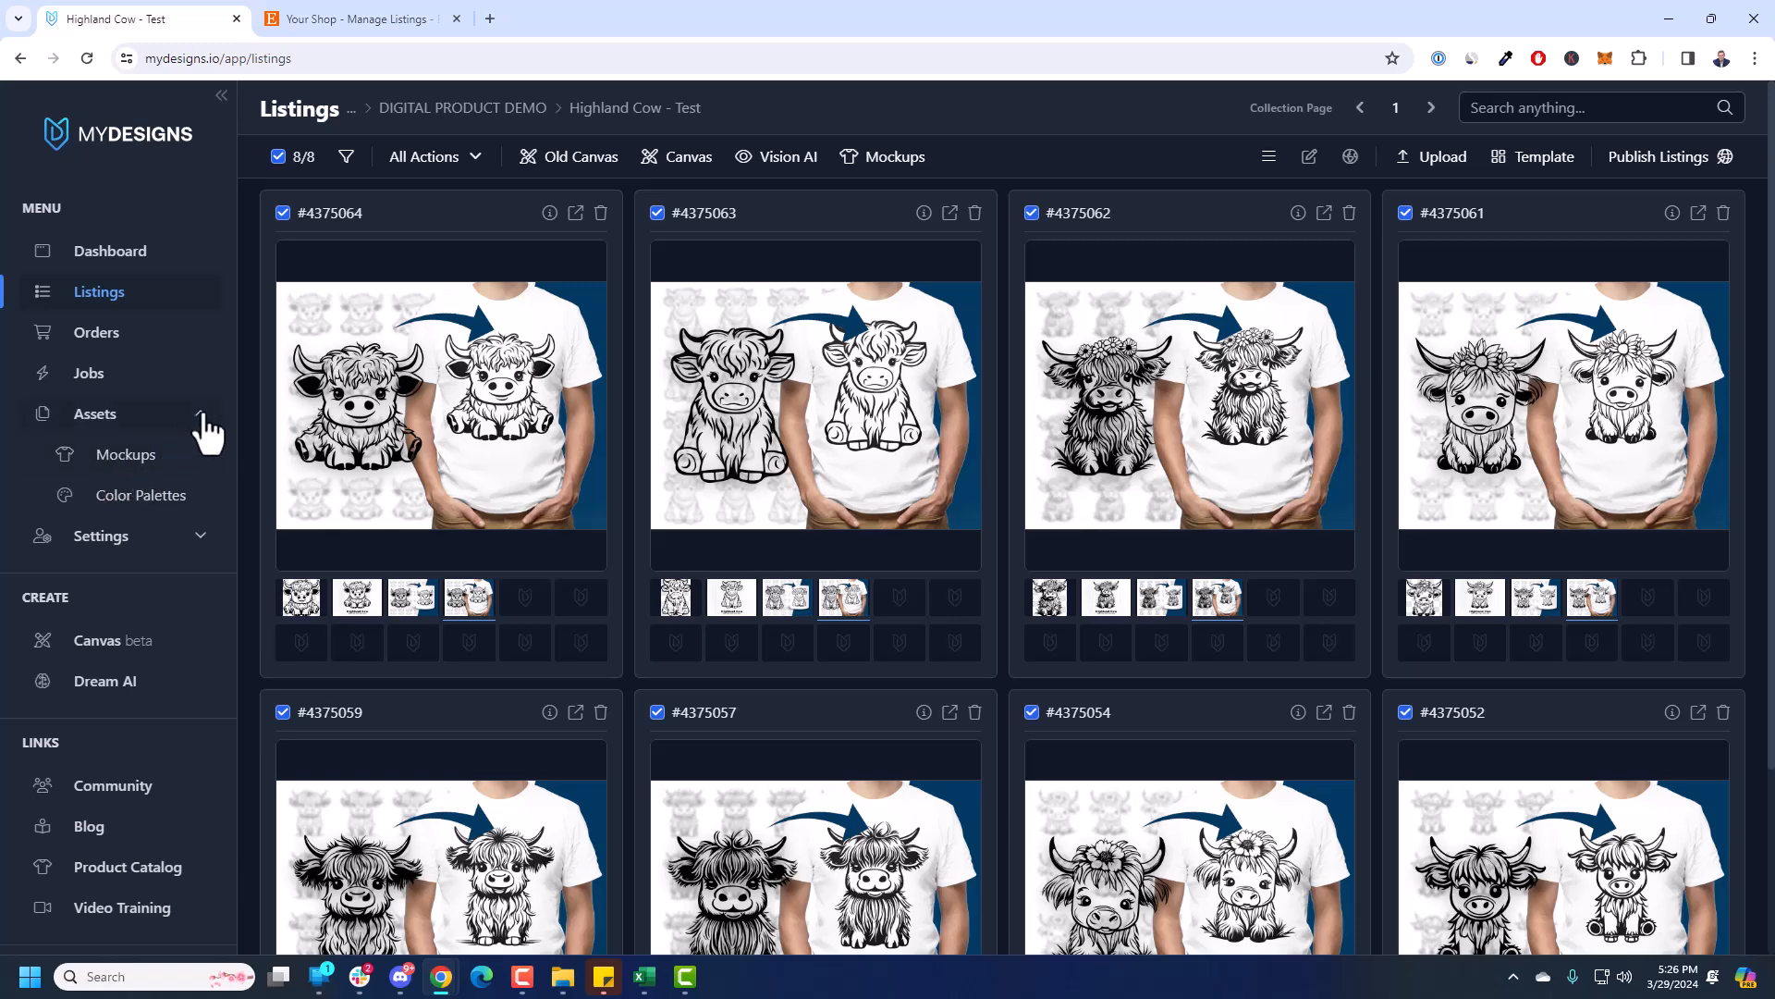
left_click(200, 415)
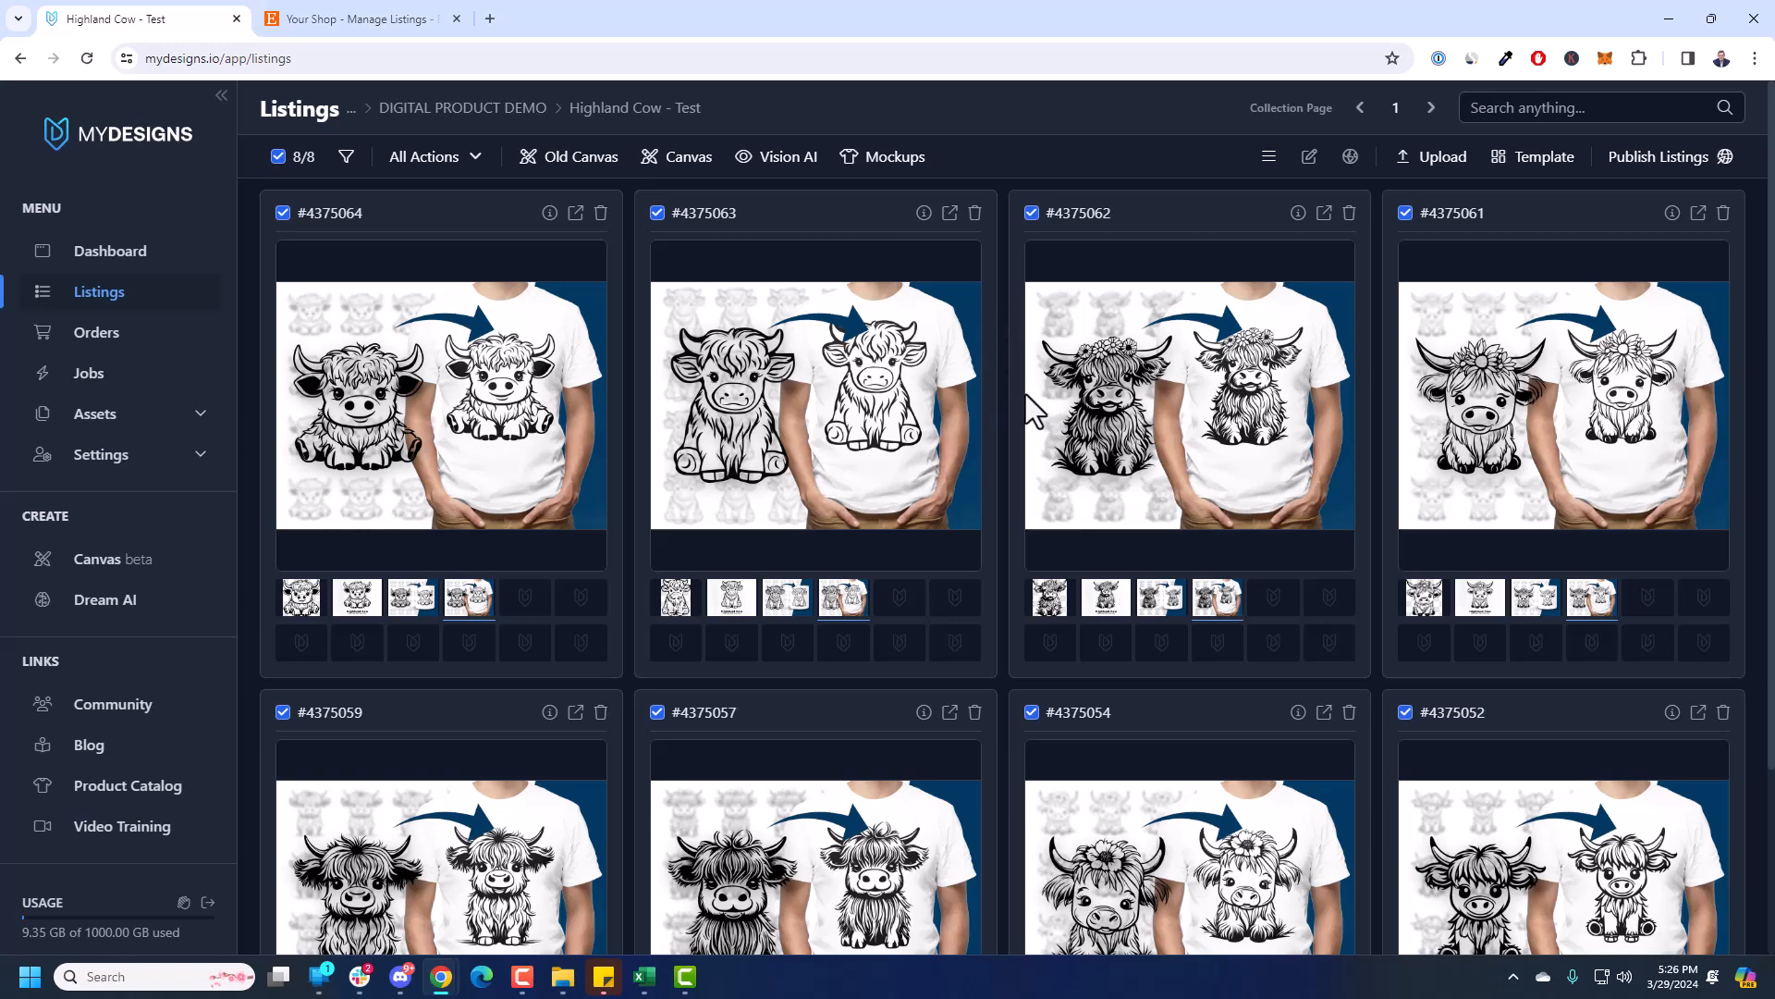
- Return the listings to list view and check the Bulk Edit options for the title field
left_click(1268, 156)
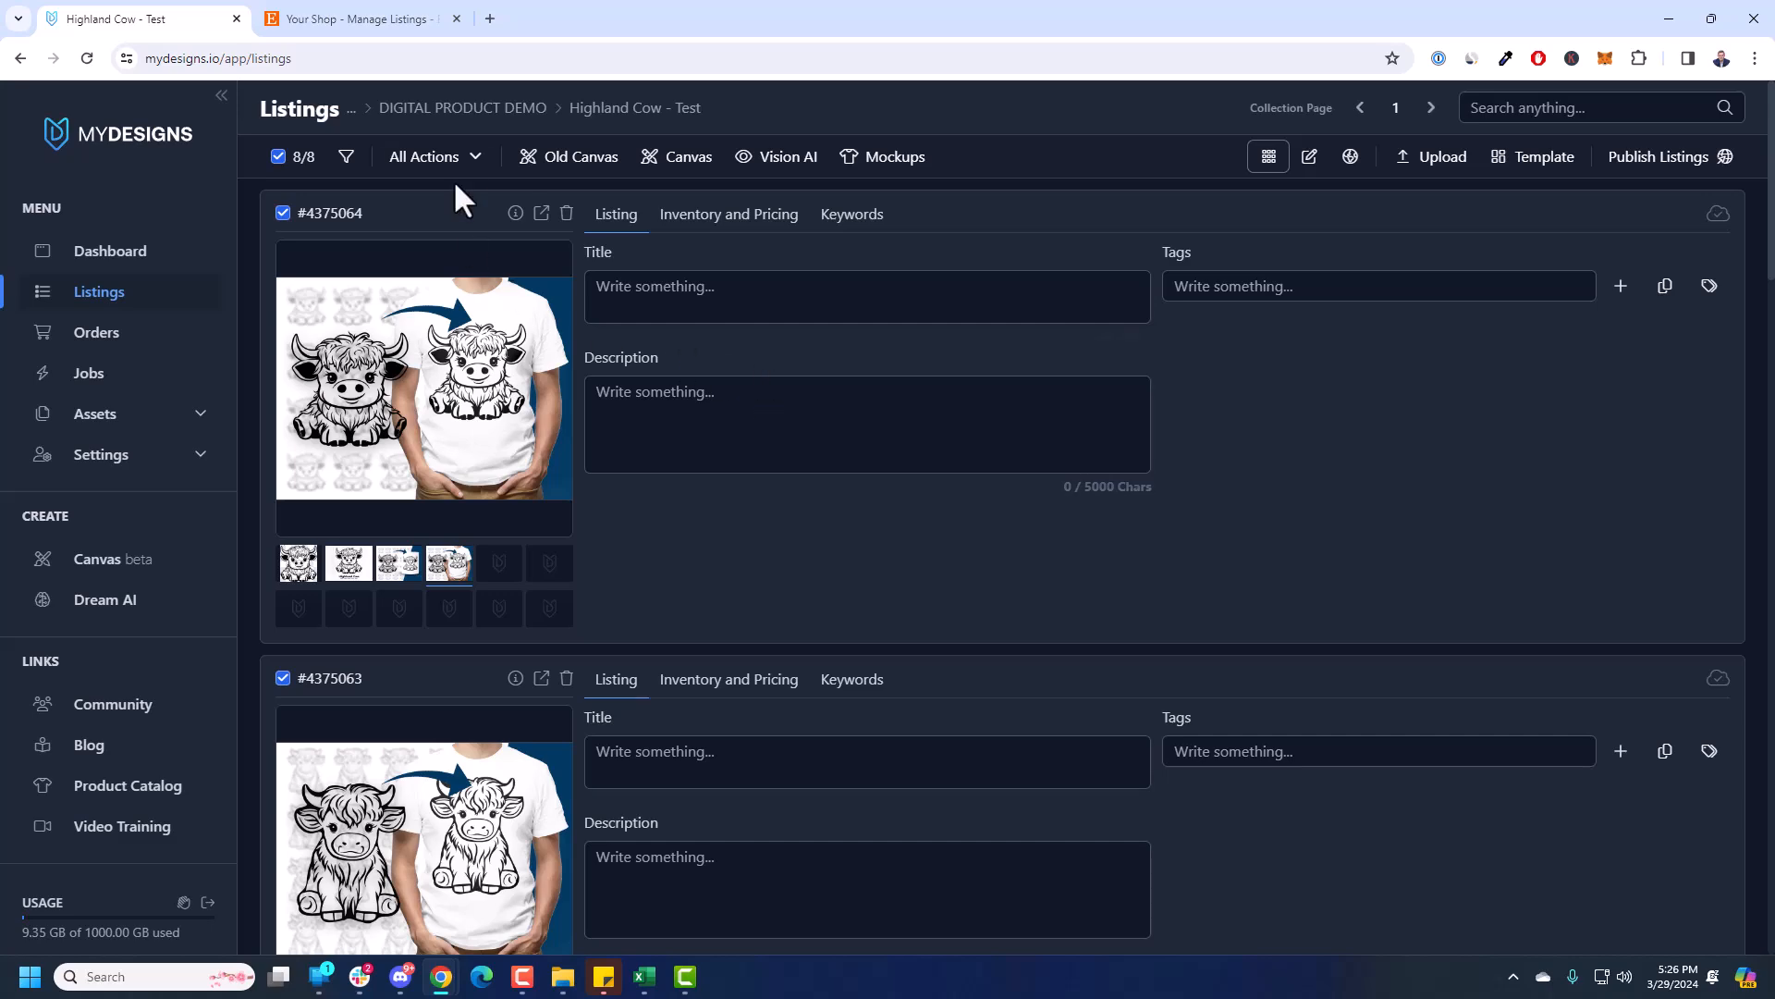
left_click(435, 156)
left_click(451, 225)
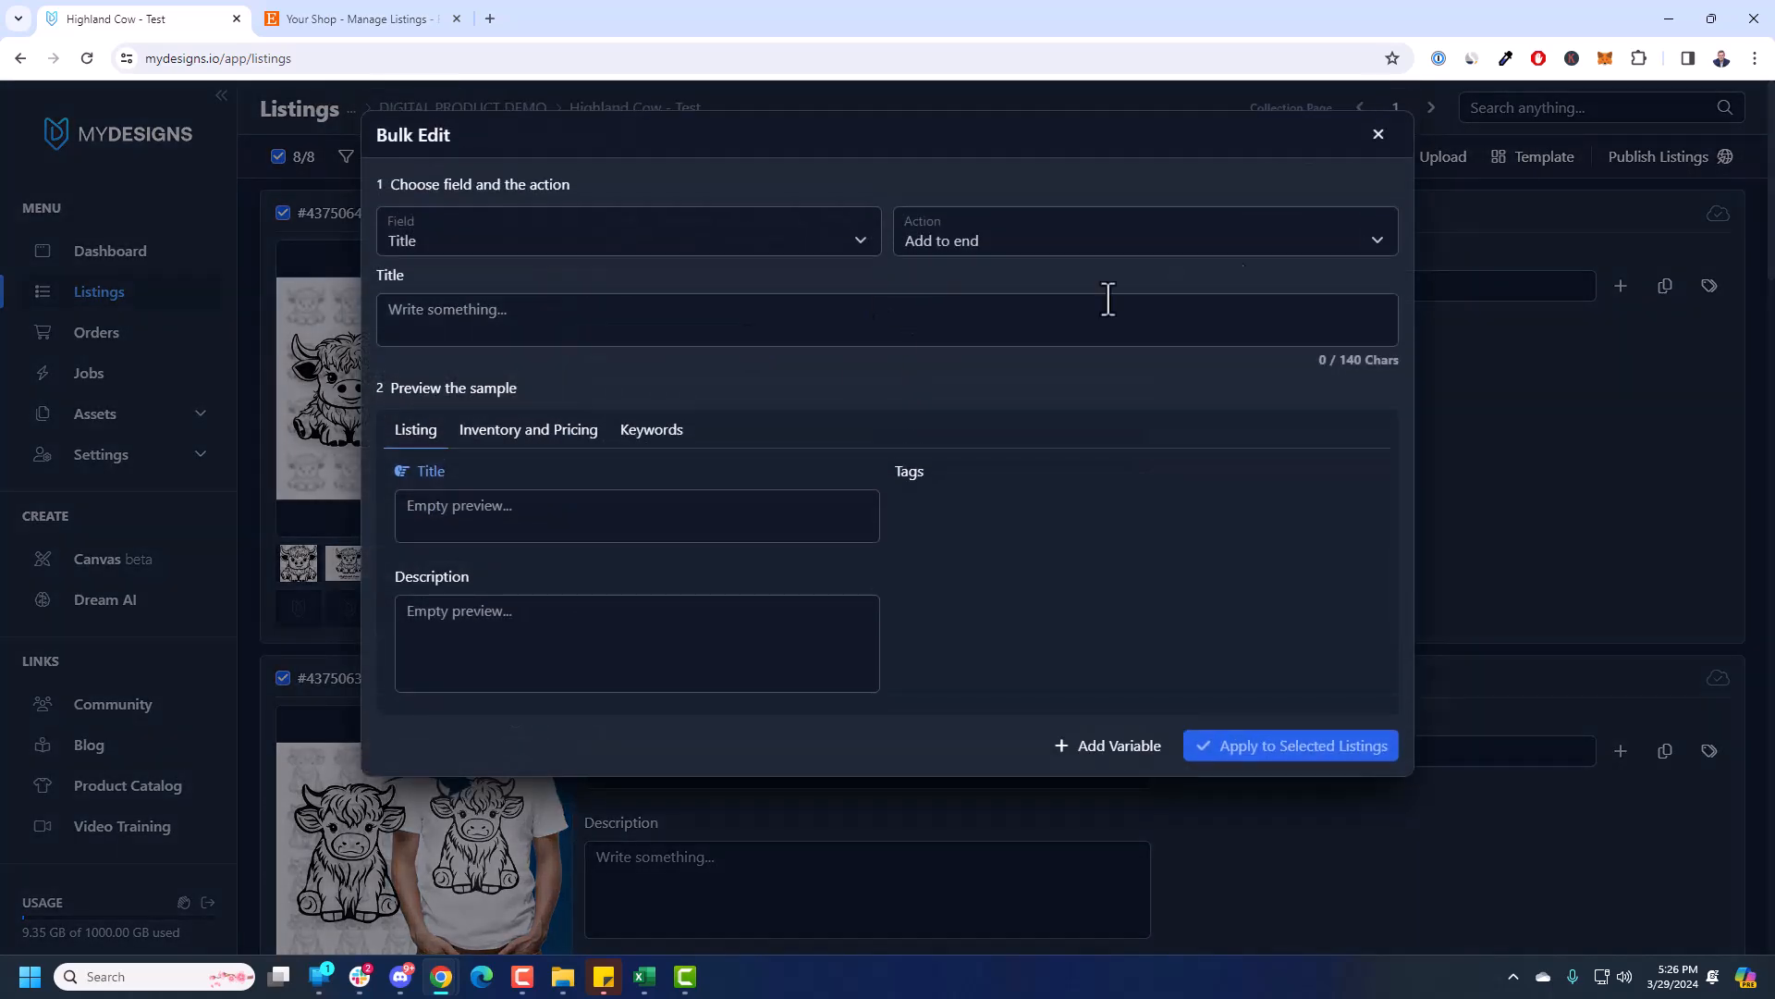
left_click(1377, 138)
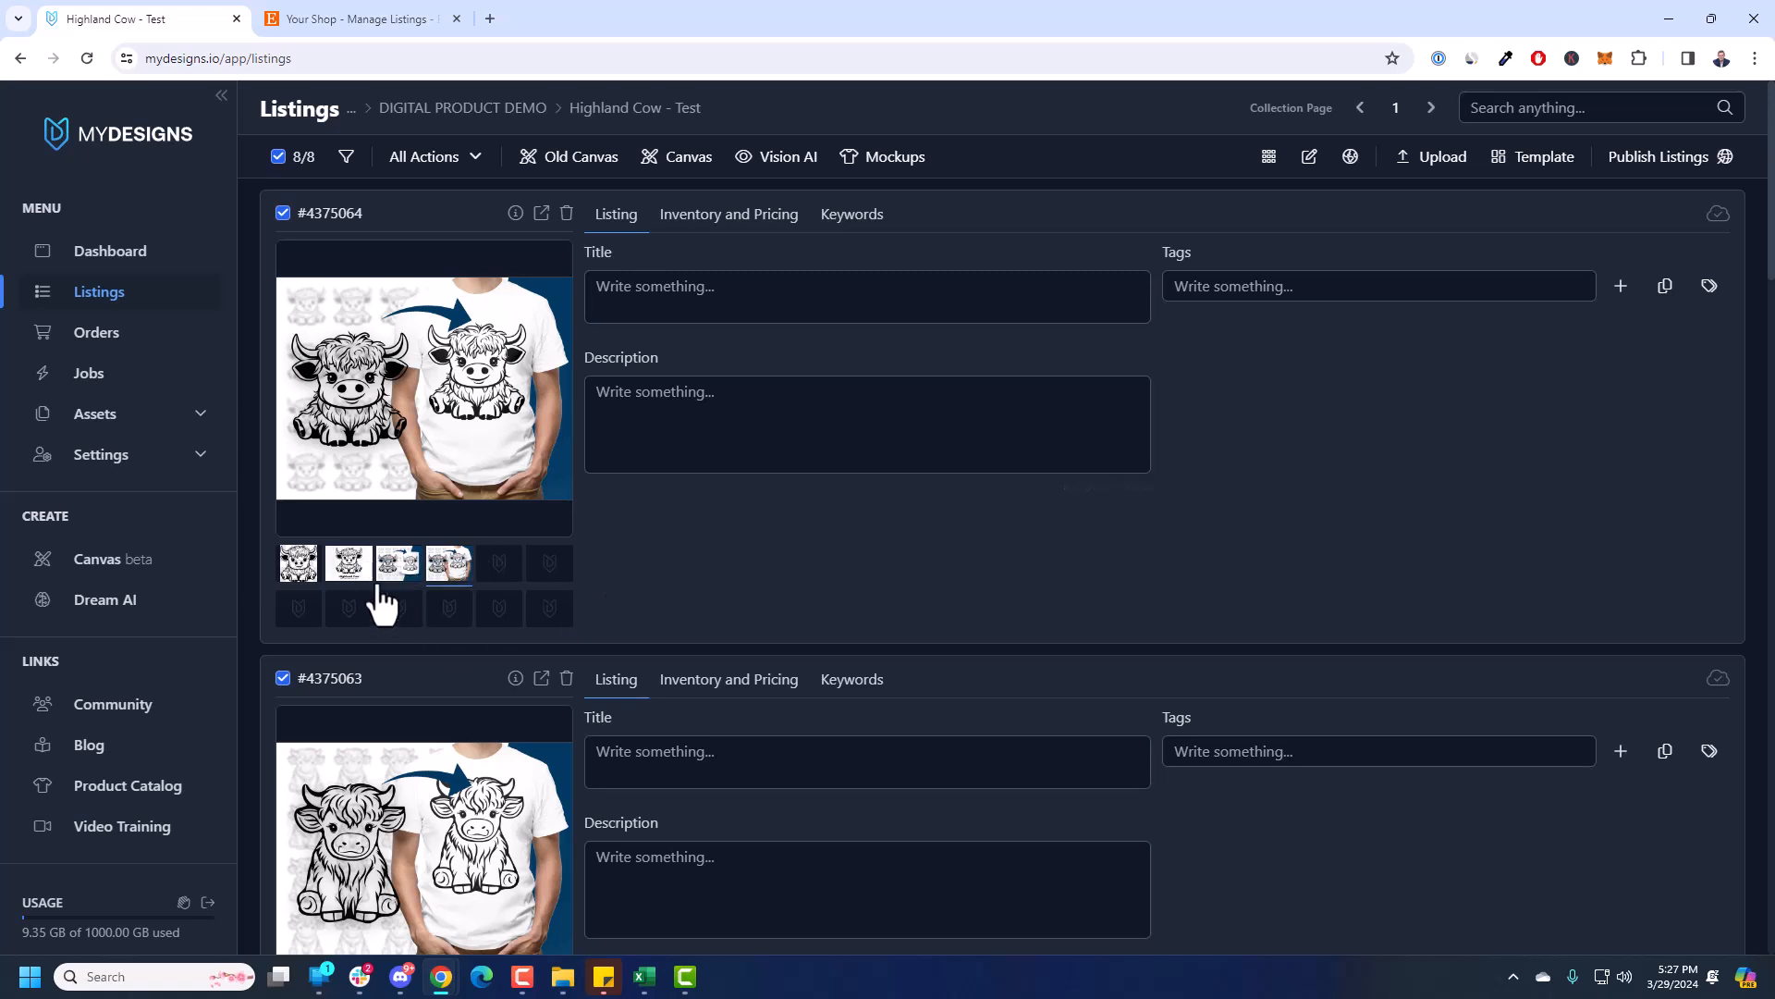
- Start Vision AI for all eight selected listings with Mockup 1 as the input file
left_click(350, 564)
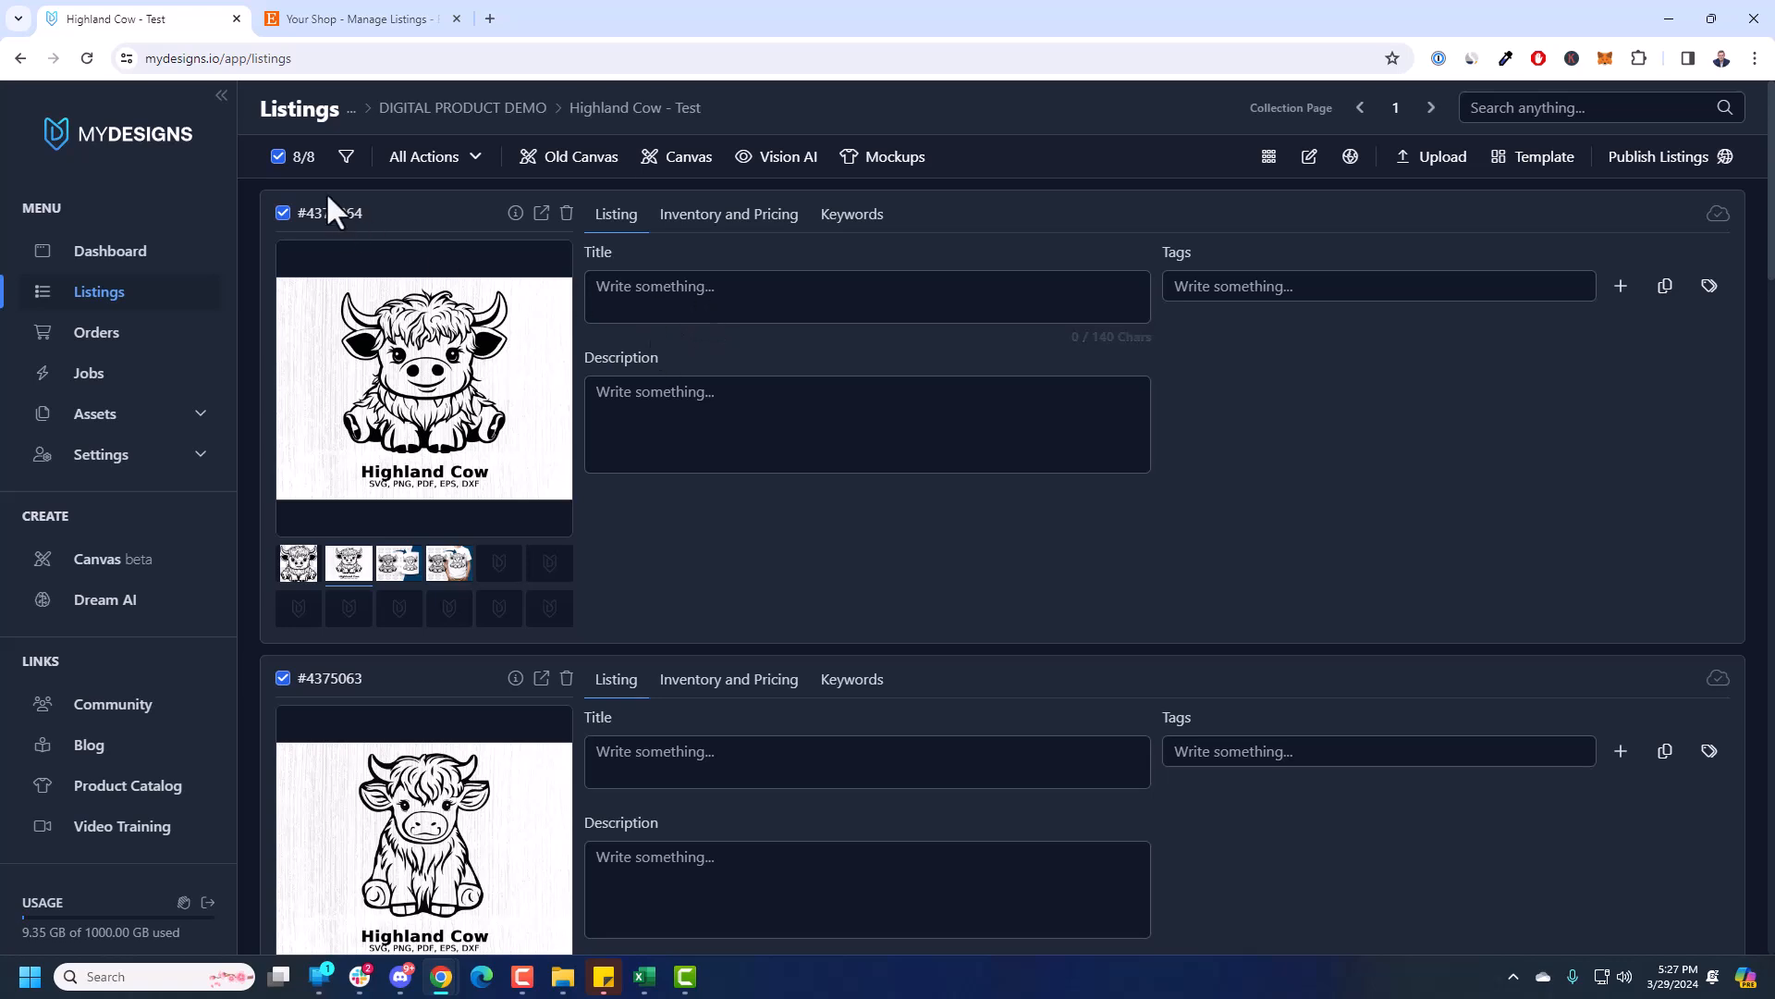
left_click(303, 165)
left_click(305, 255)
left_click(781, 162)
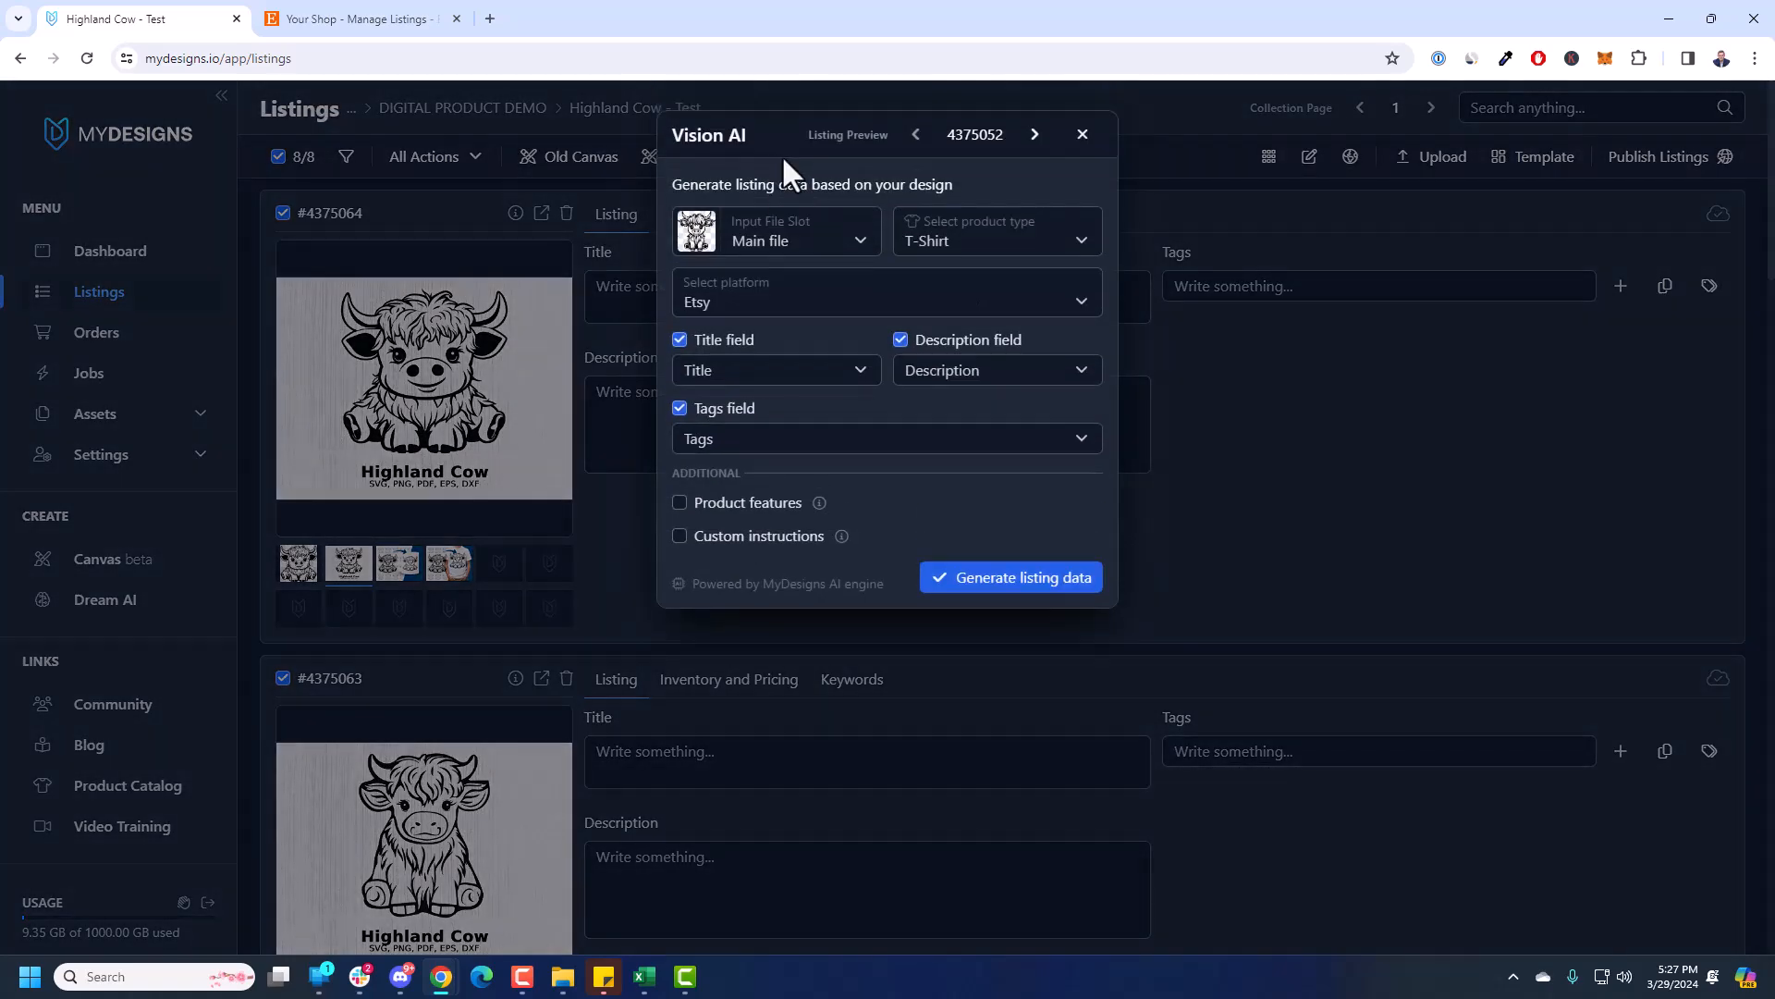
left_click(751, 239)
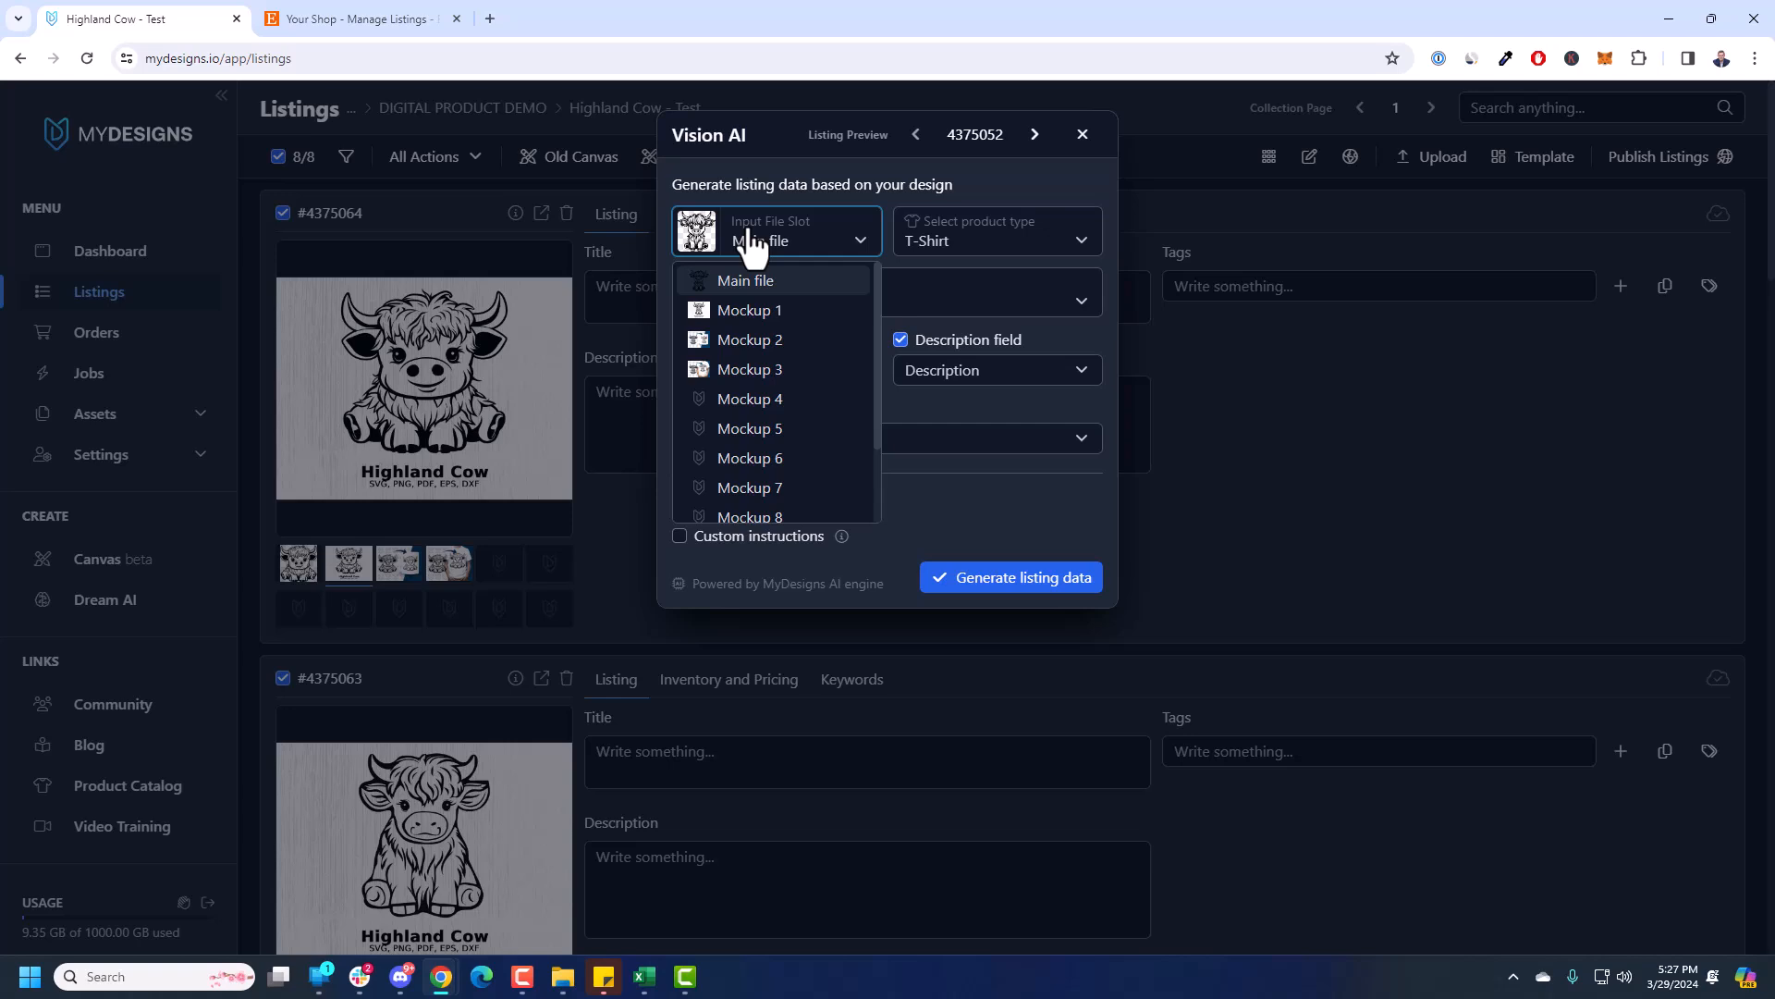
left_click(739, 312)
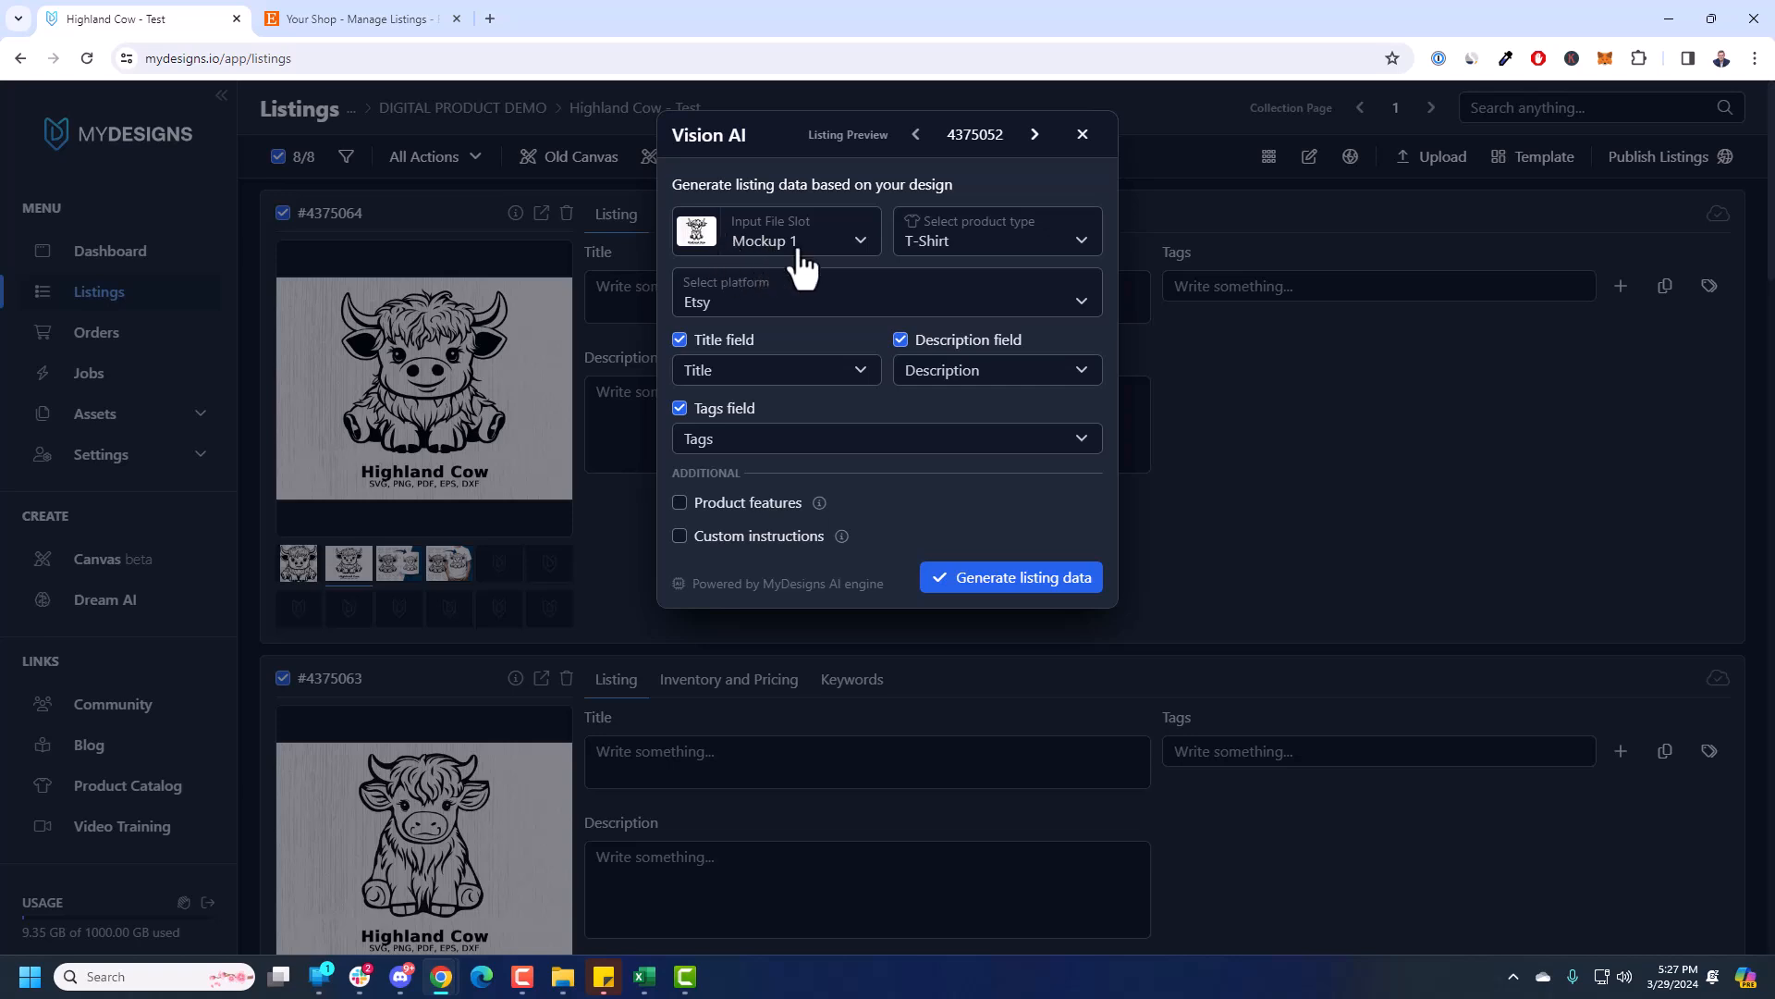
- Set the Vision AI product type to Digital and the platform to Etsy
left_click(1003, 246)
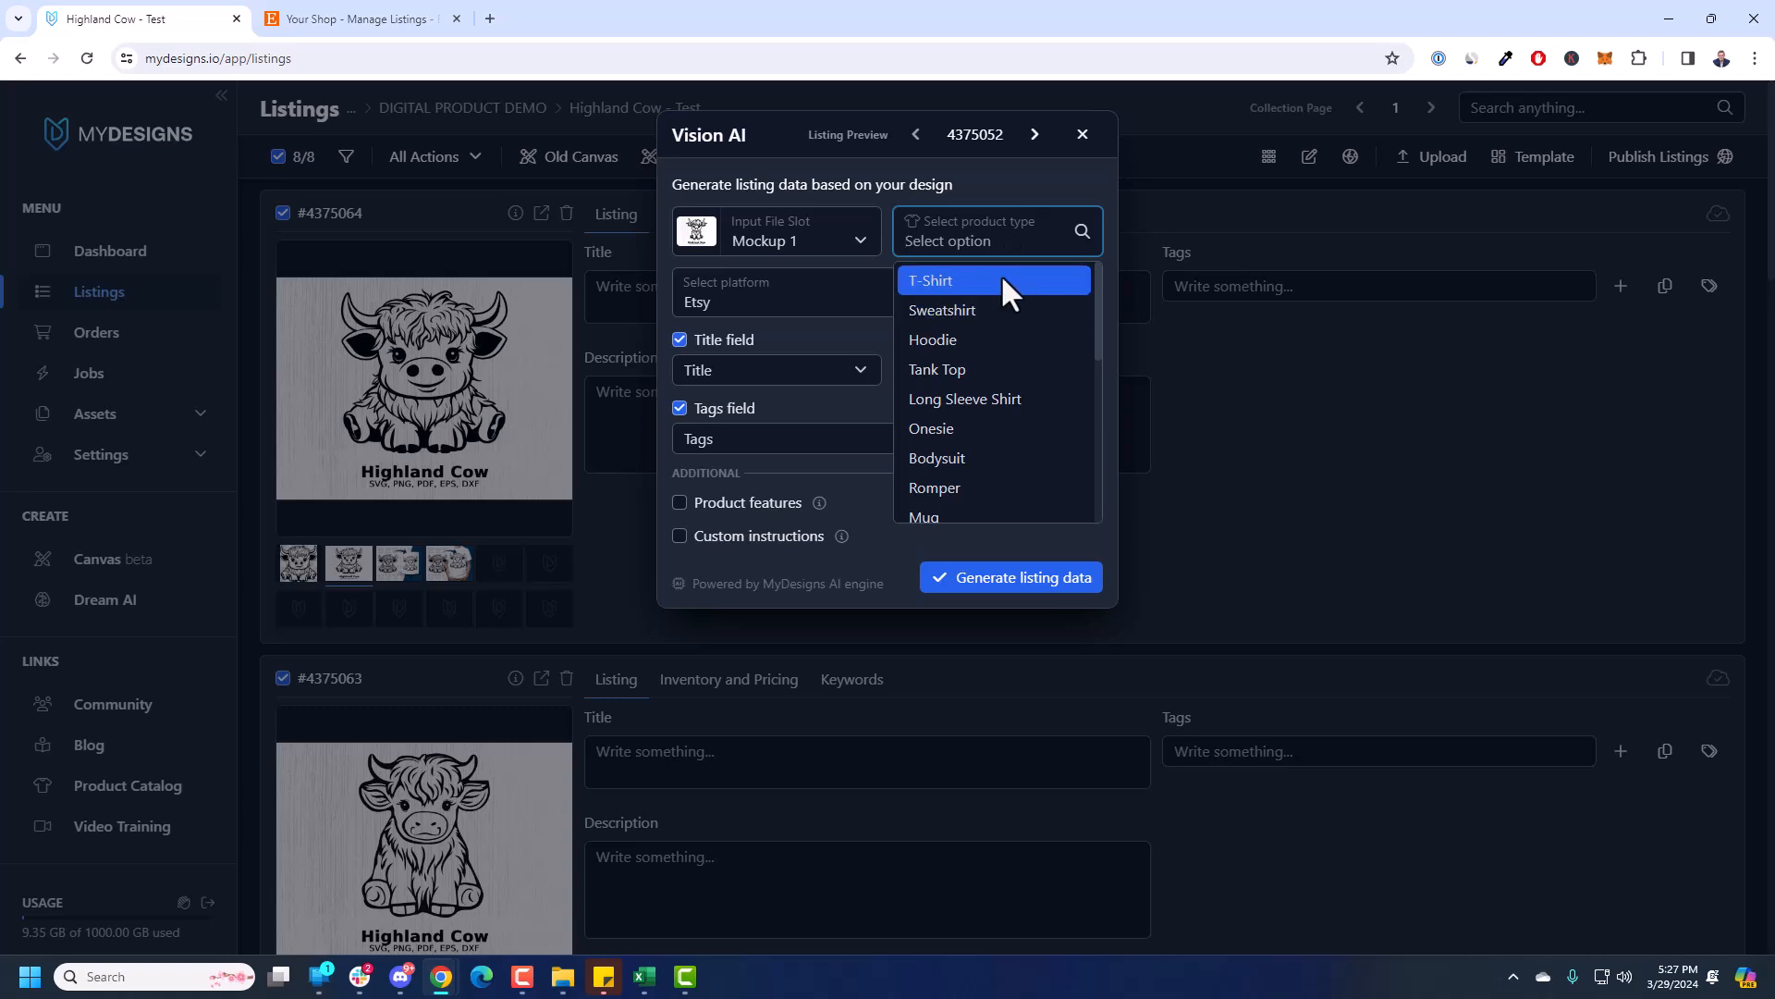
scroll(999, 314, "down", 5)
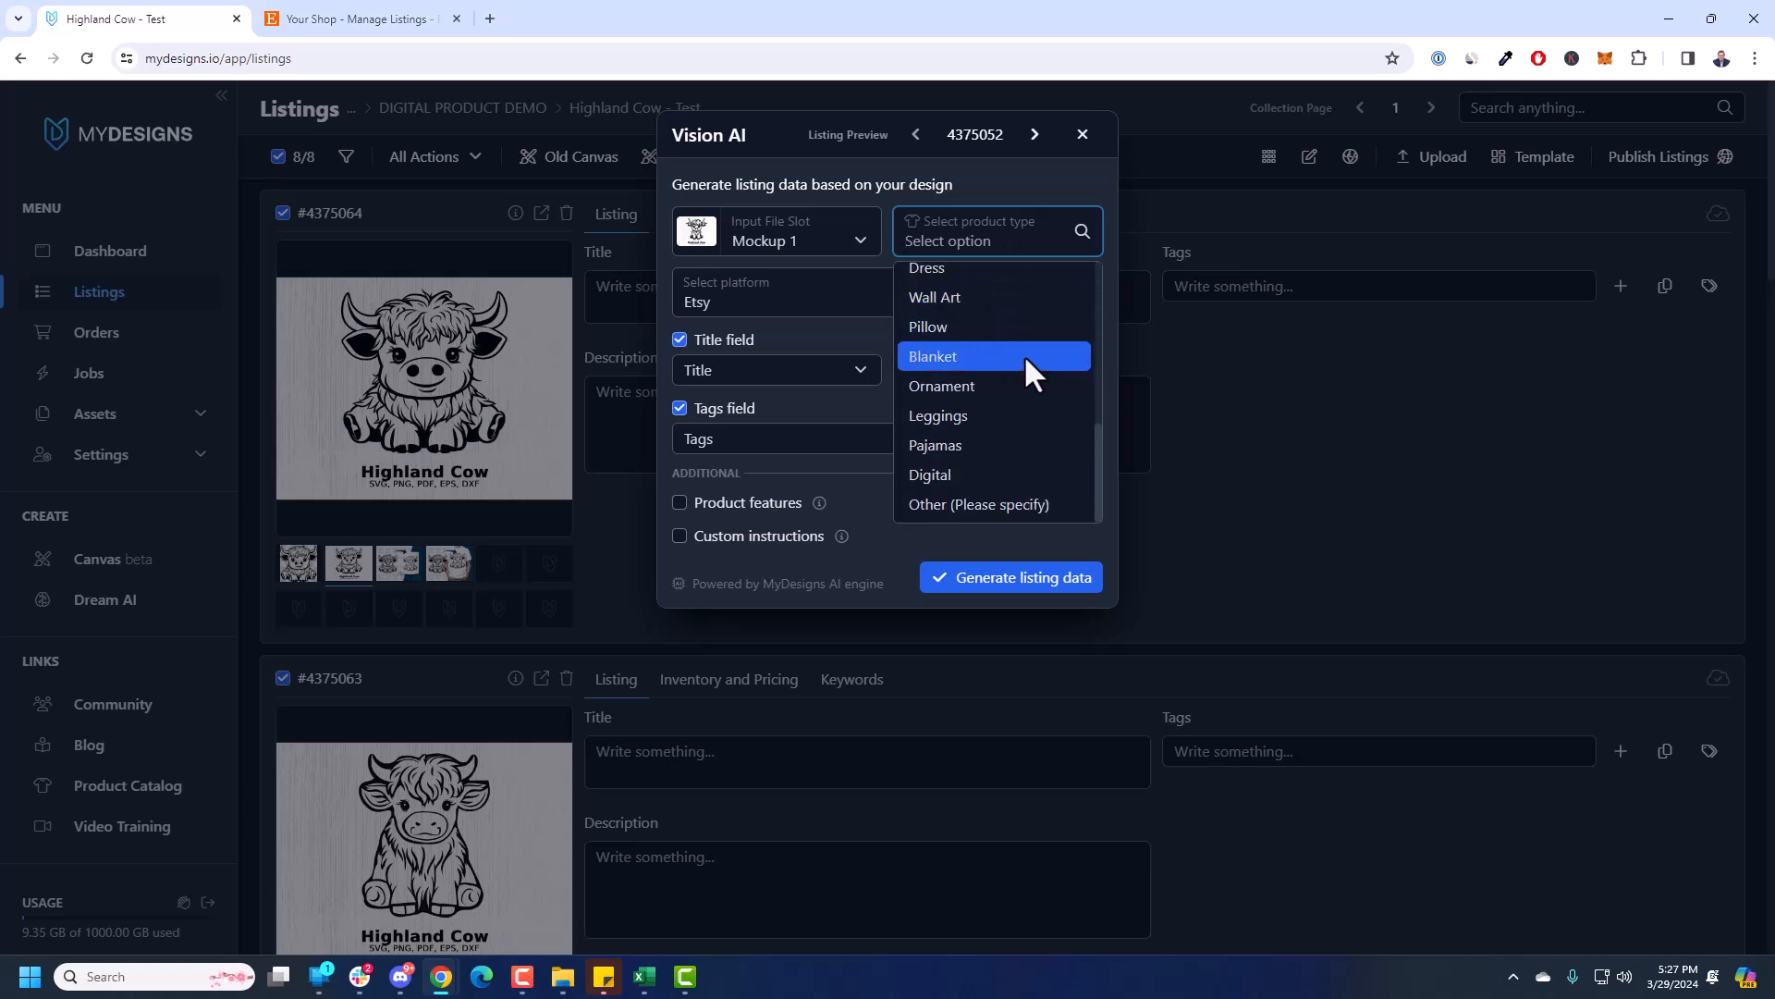
left_click(923, 475)
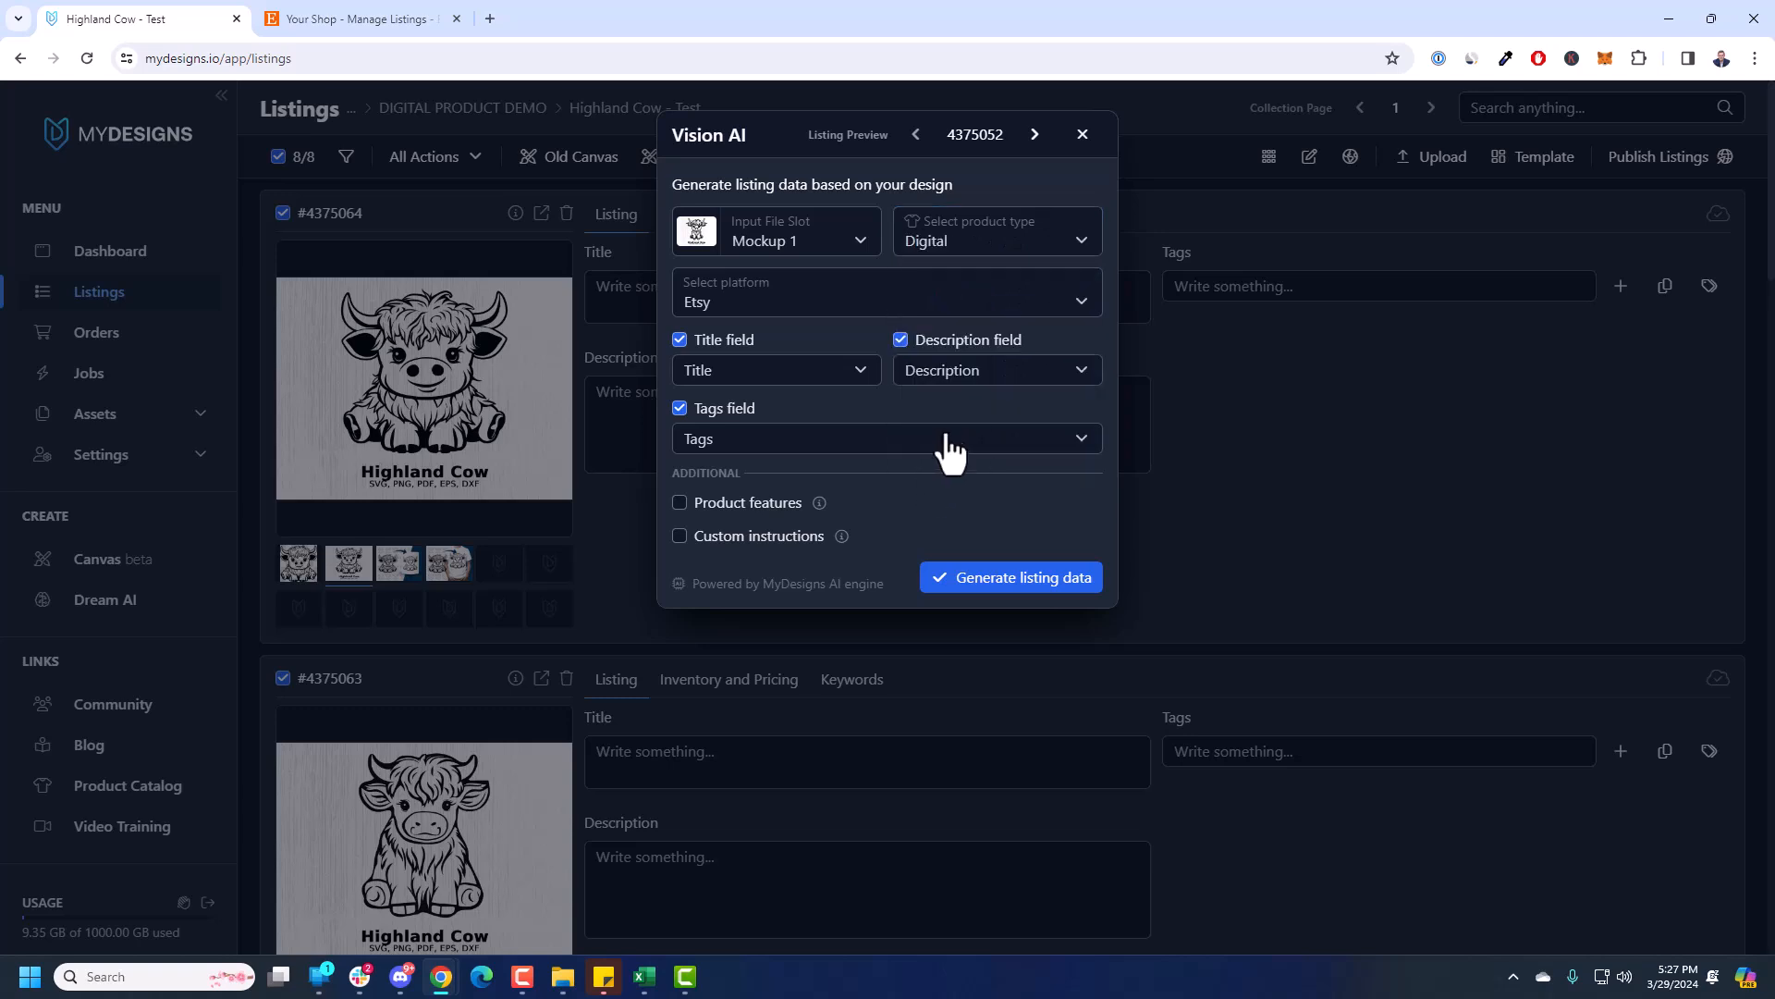
left_click(706, 298)
left_click(708, 340)
- Enable custom instructions and enter "This is a digital product available for instant download"
left_click(731, 538)
left_click(849, 568)
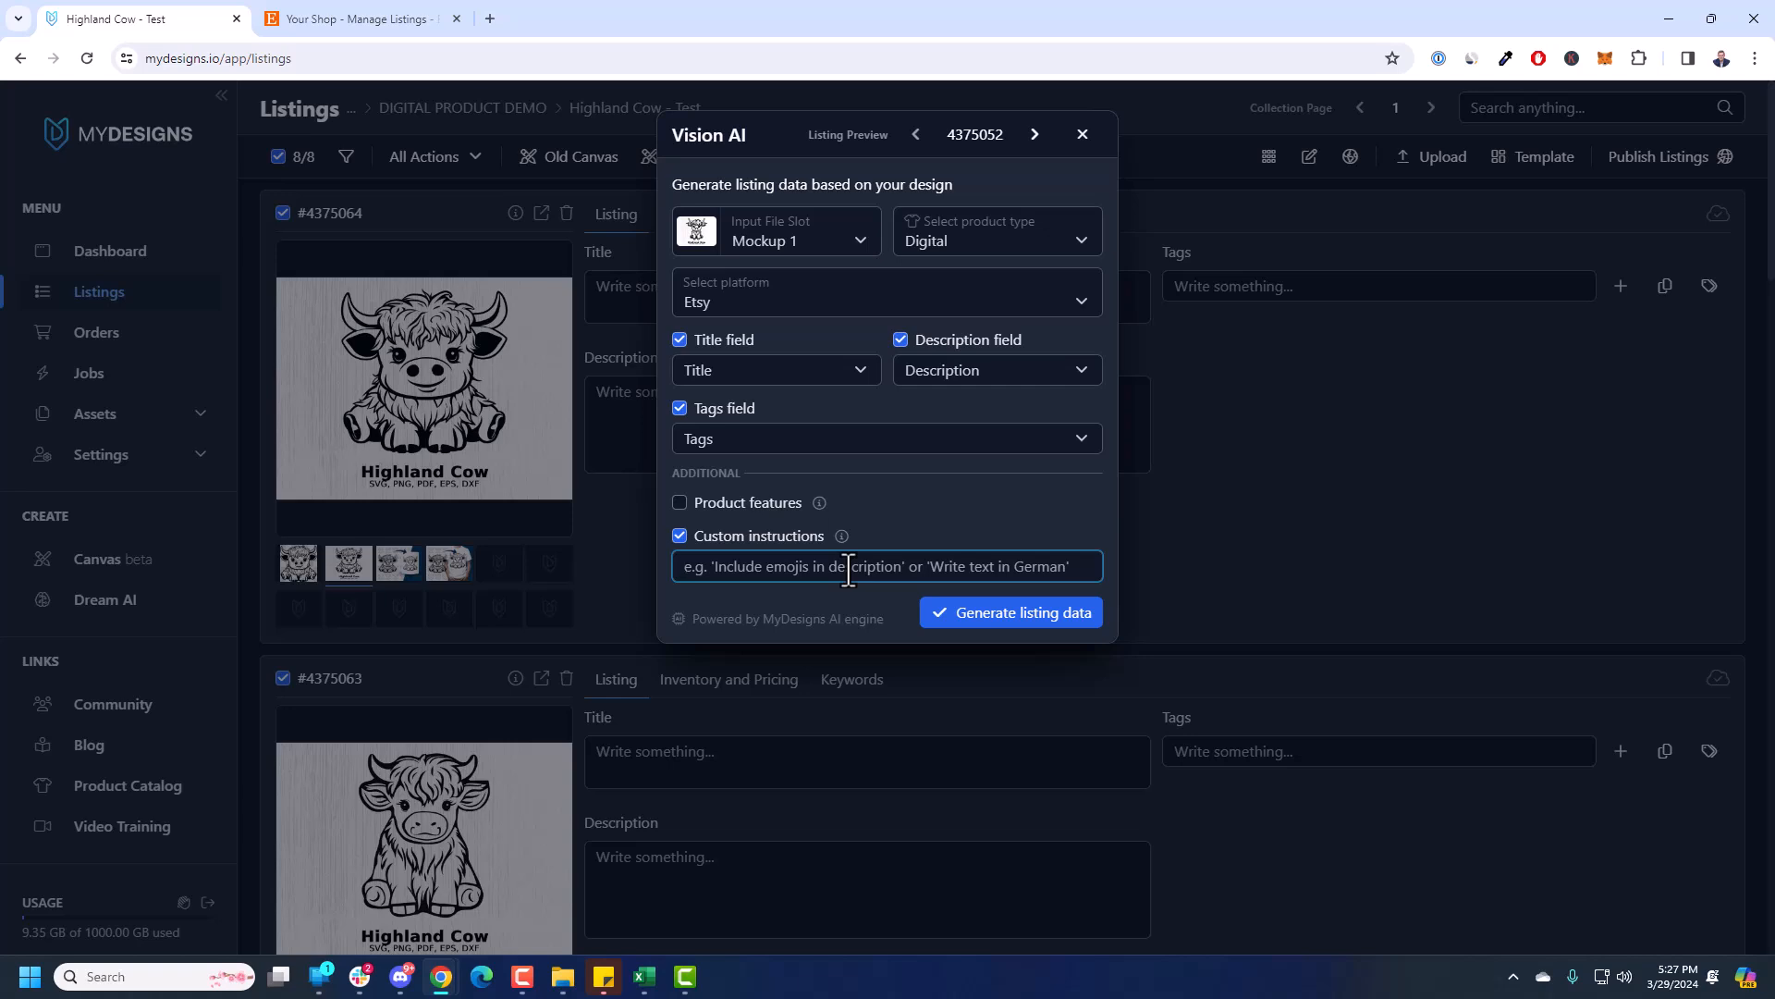
type("This is a digit")
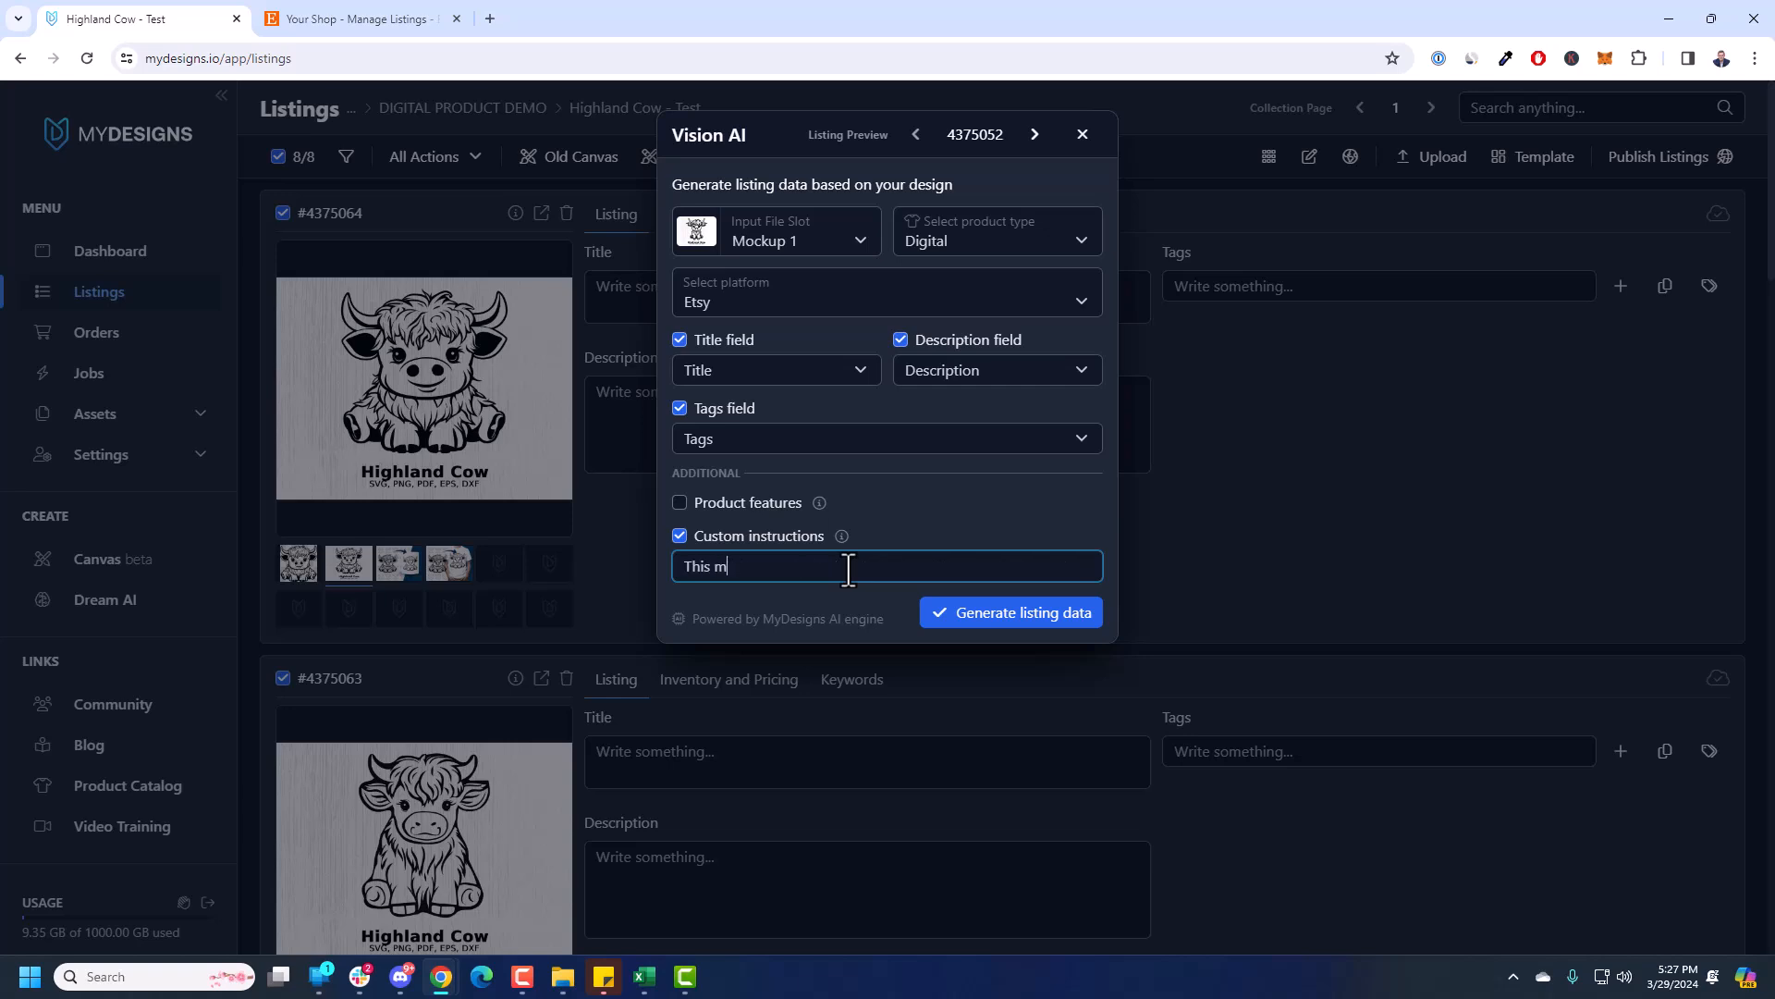
type("al product available for instant")
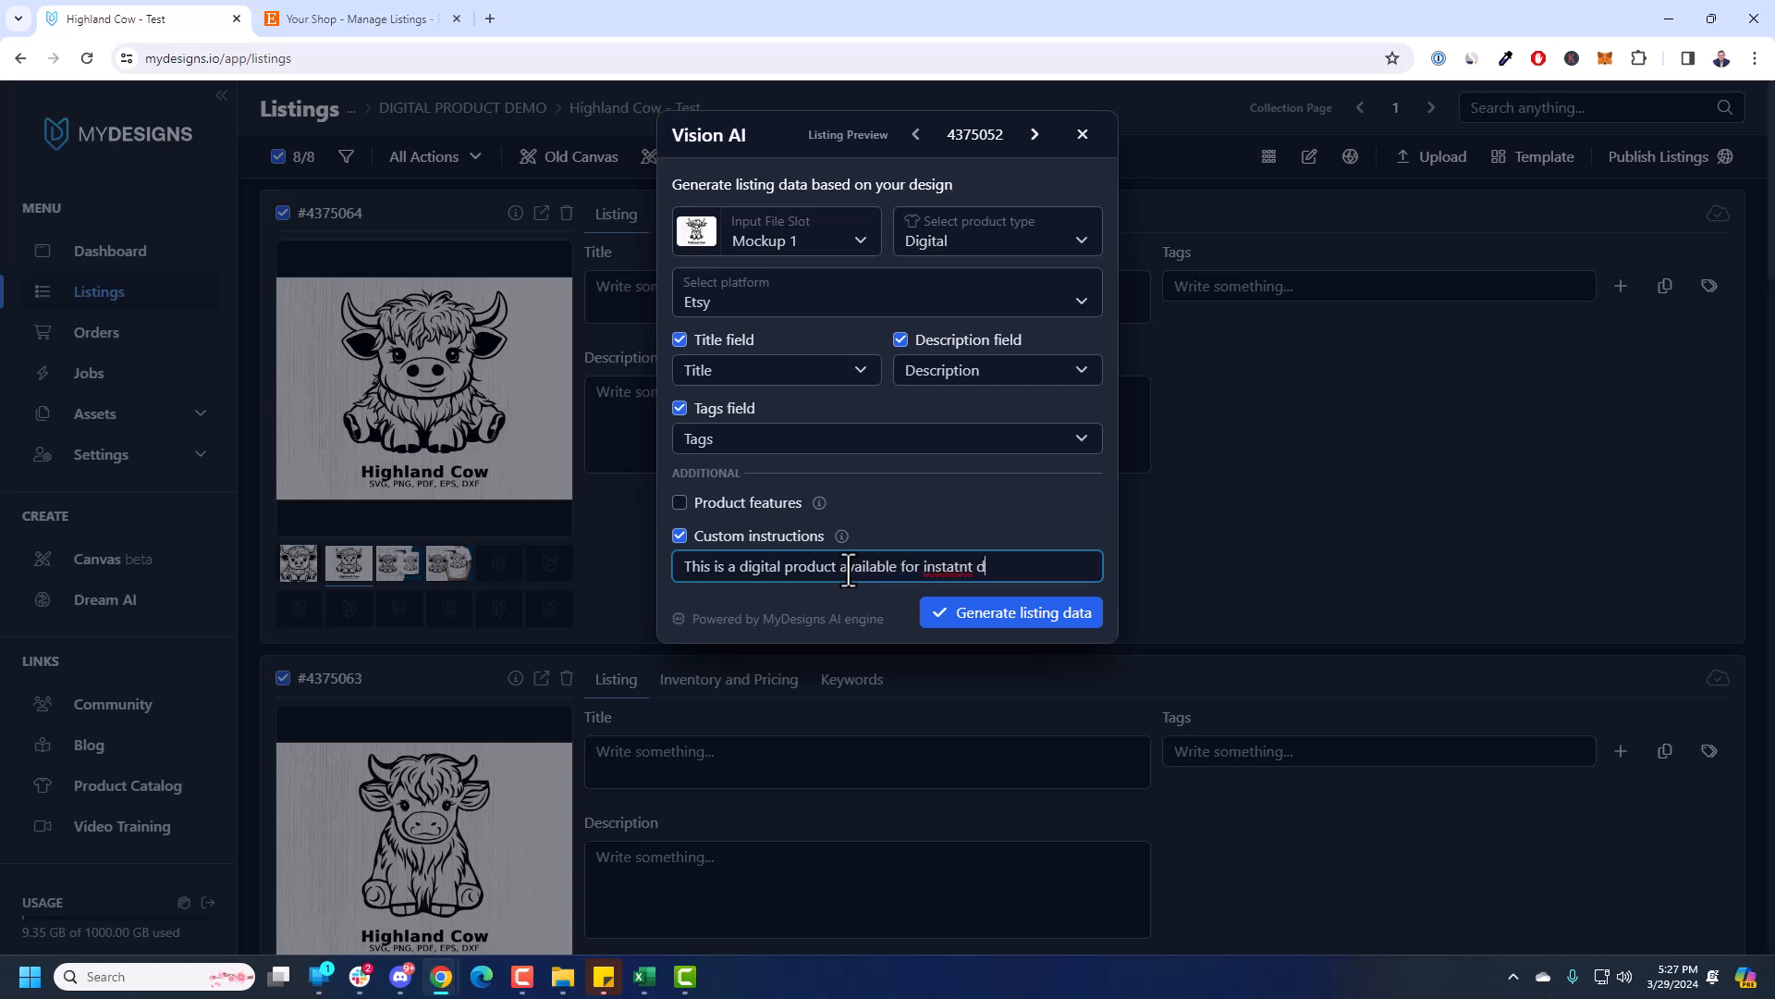
type(" download in various fi")
key("BackSpace")
key("BackSpace")
key("BackSpace")
key("BackSpace")
key("BackSpace")
key("BackSpace")
key("BackSpace")
key("BackSpace")
key("BackSpace")
key("BackSpace")
key("BackSpace")
key("BackSpace")
key("BackSpace")
- Generate the titles, descriptions and tags for all selected listings with Vision AI and confirm
left_click(1011, 612)
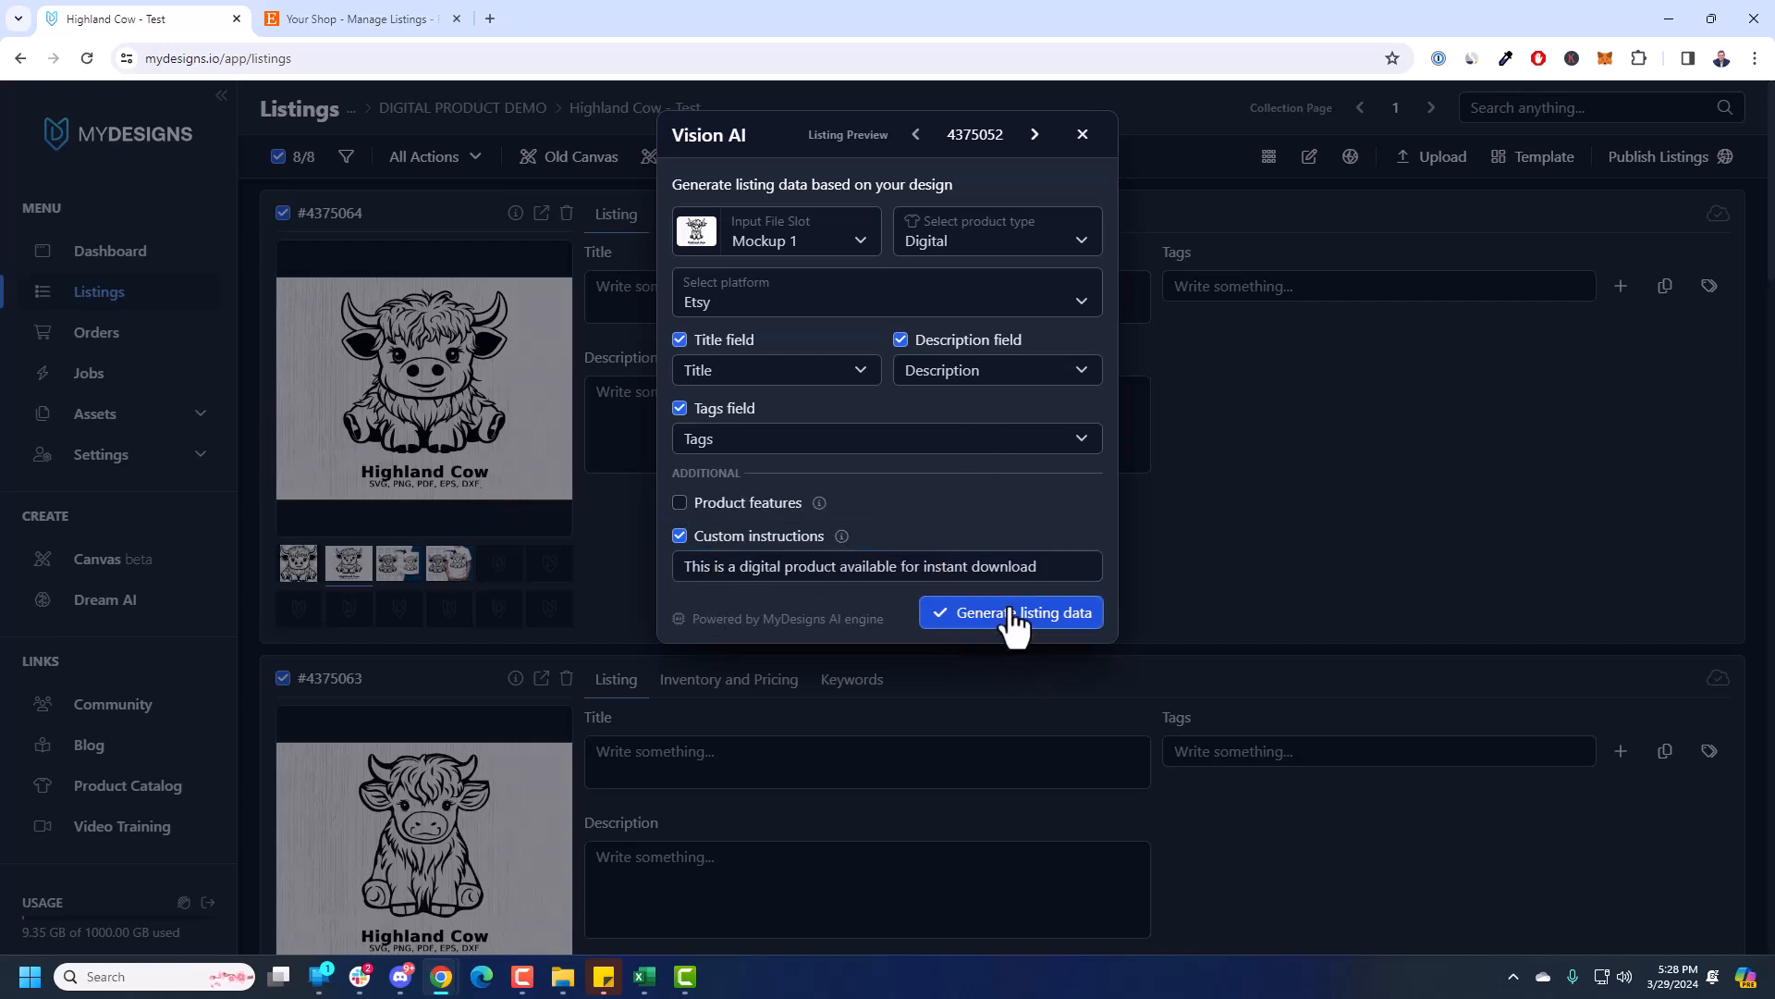
left_click(903, 291)
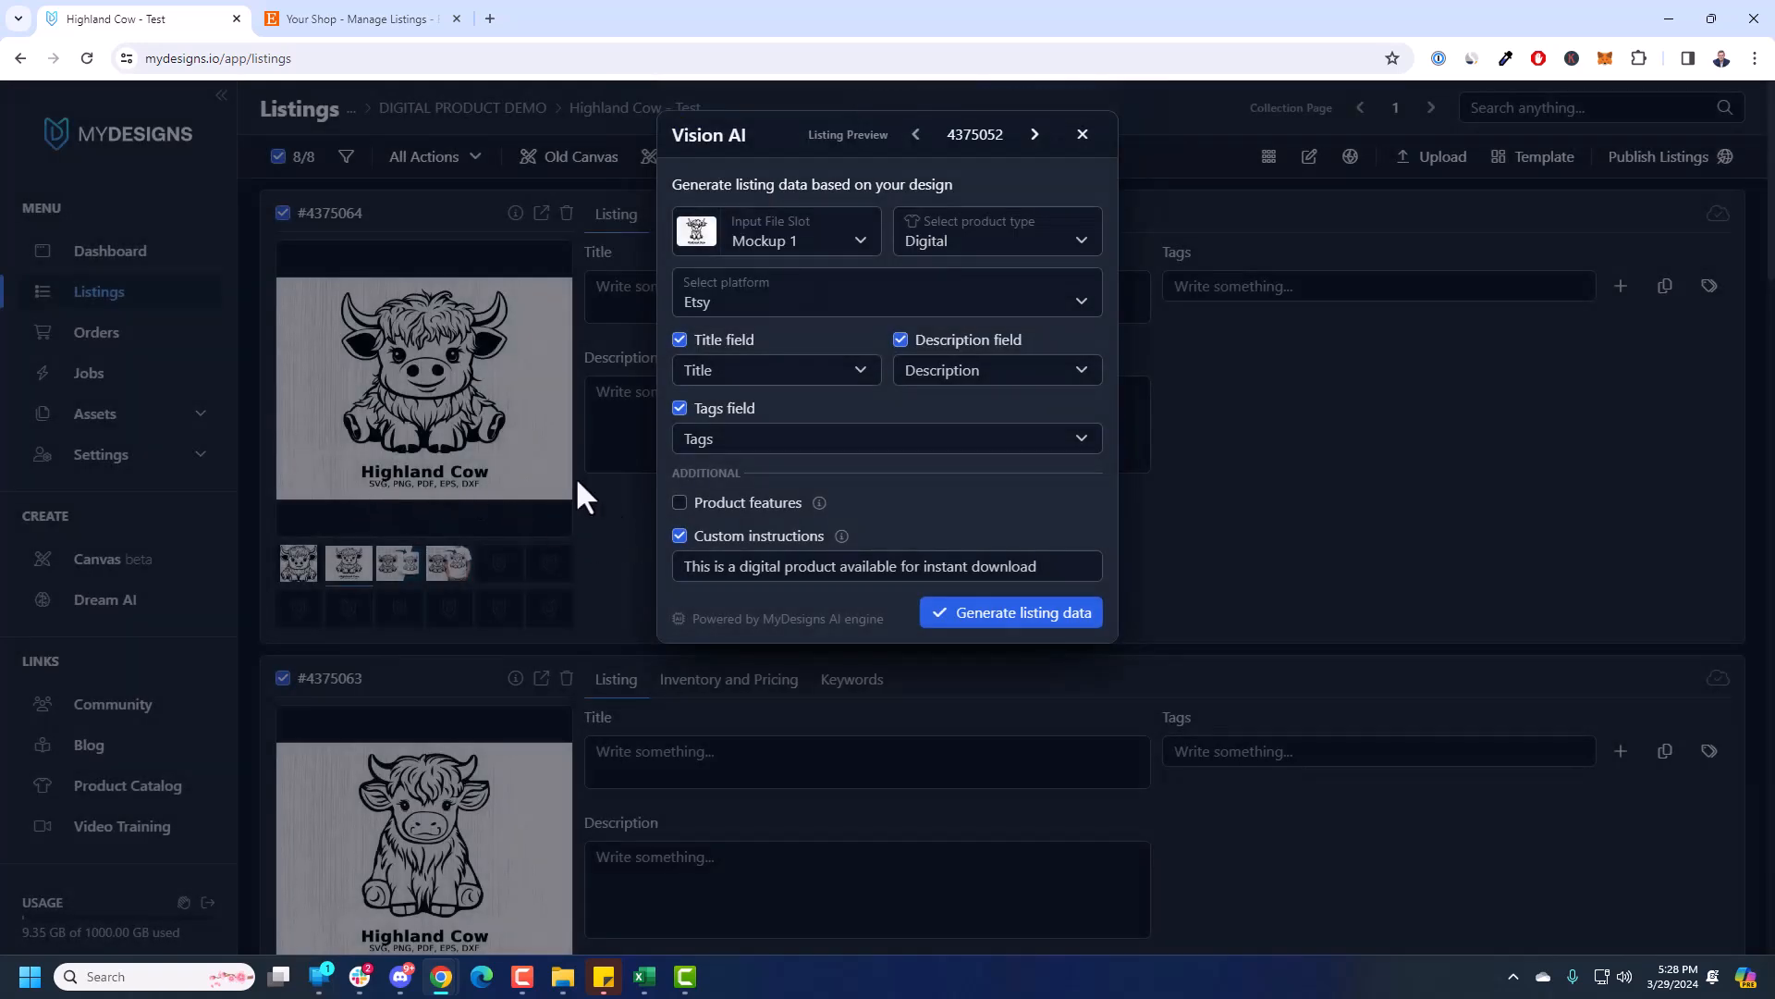
left_click(1065, 567)
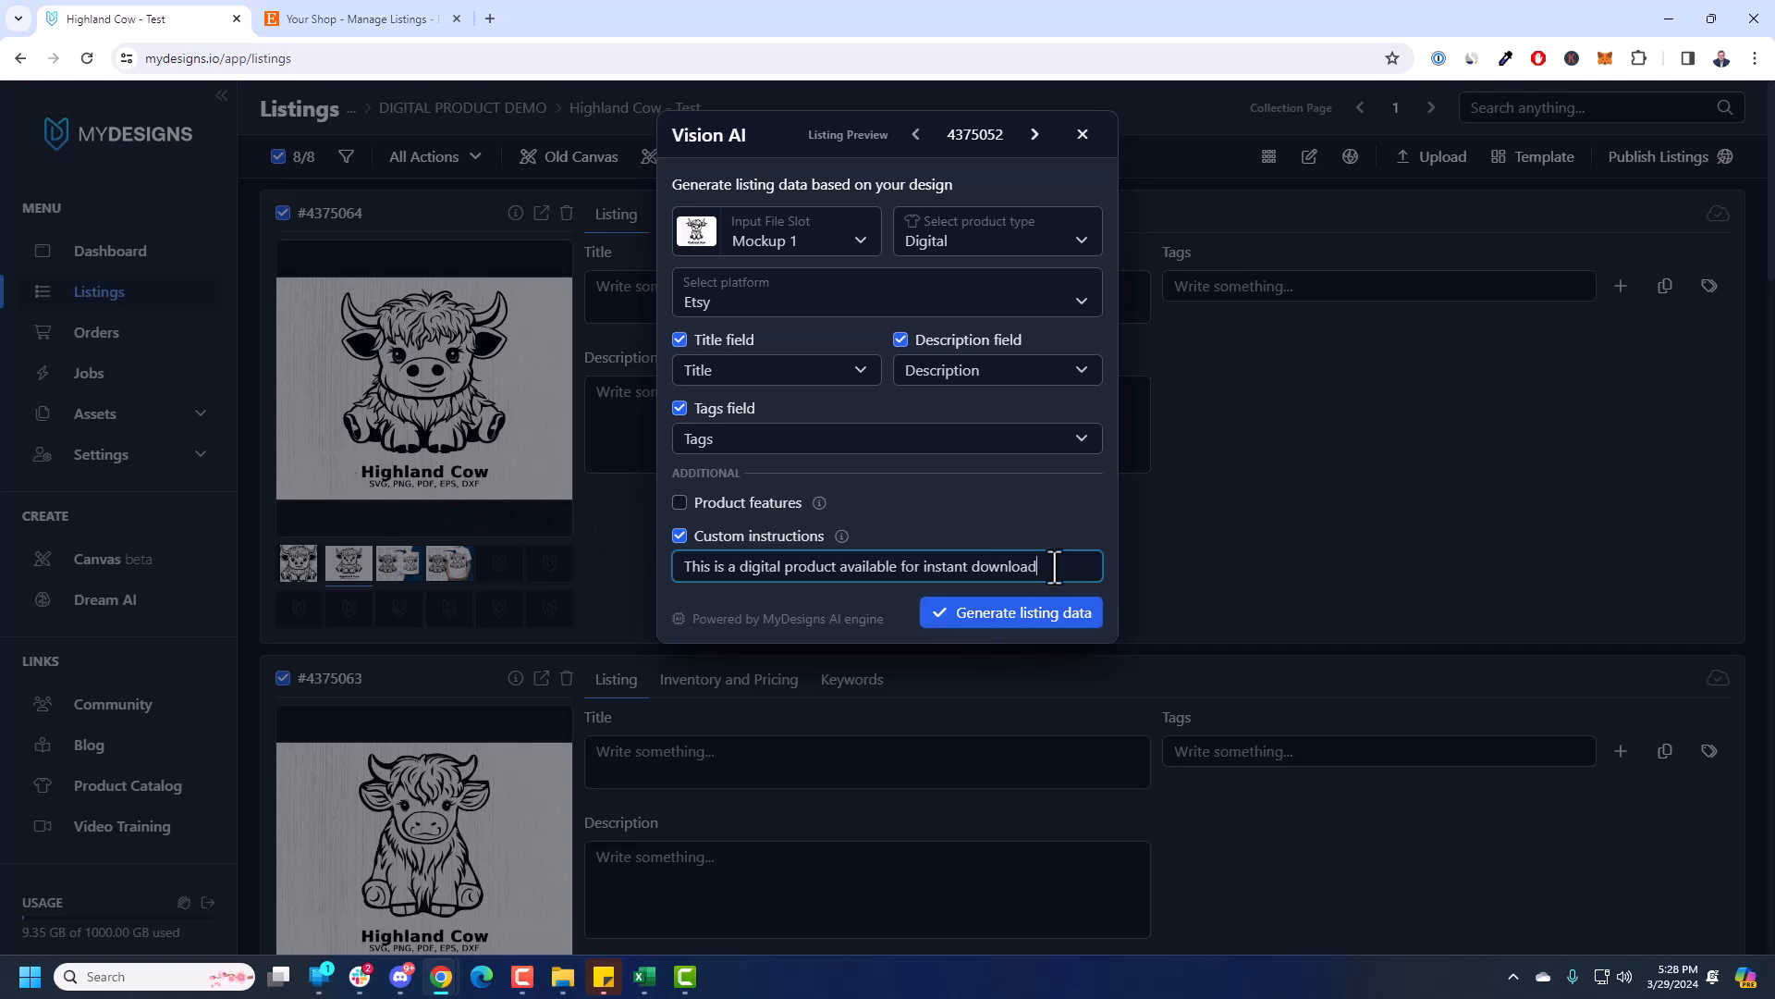
left_click(1026, 627)
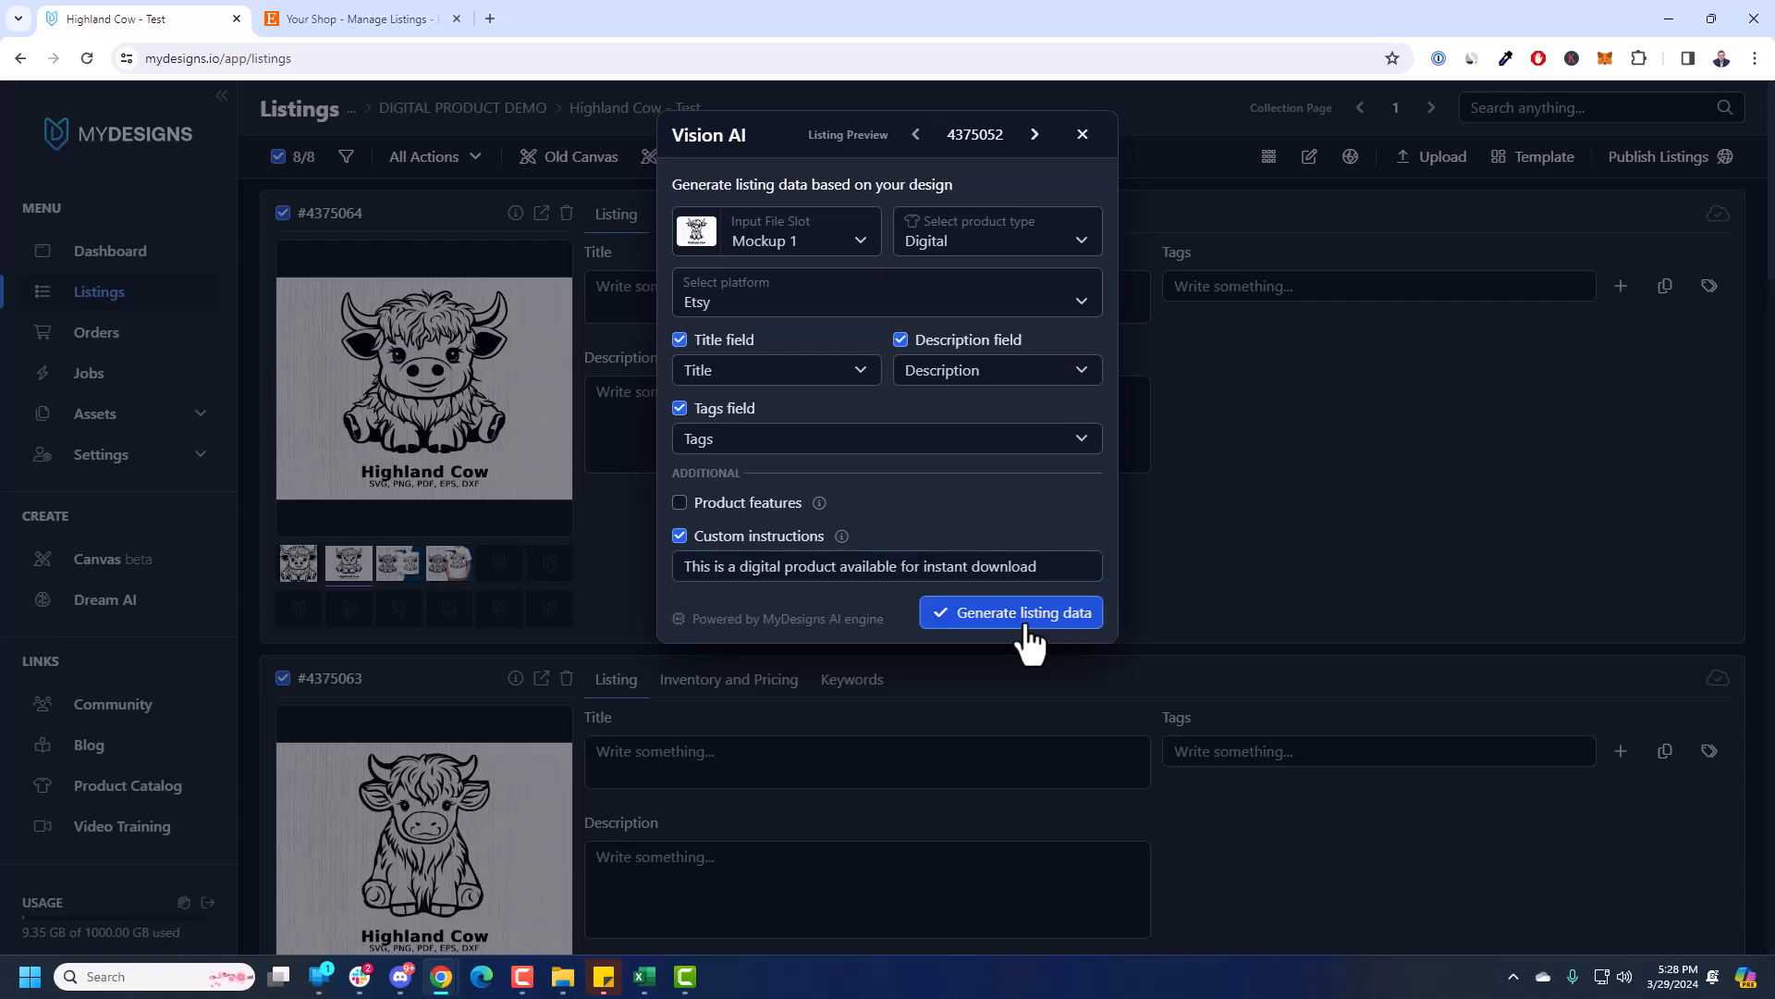
left_click(1057, 288)
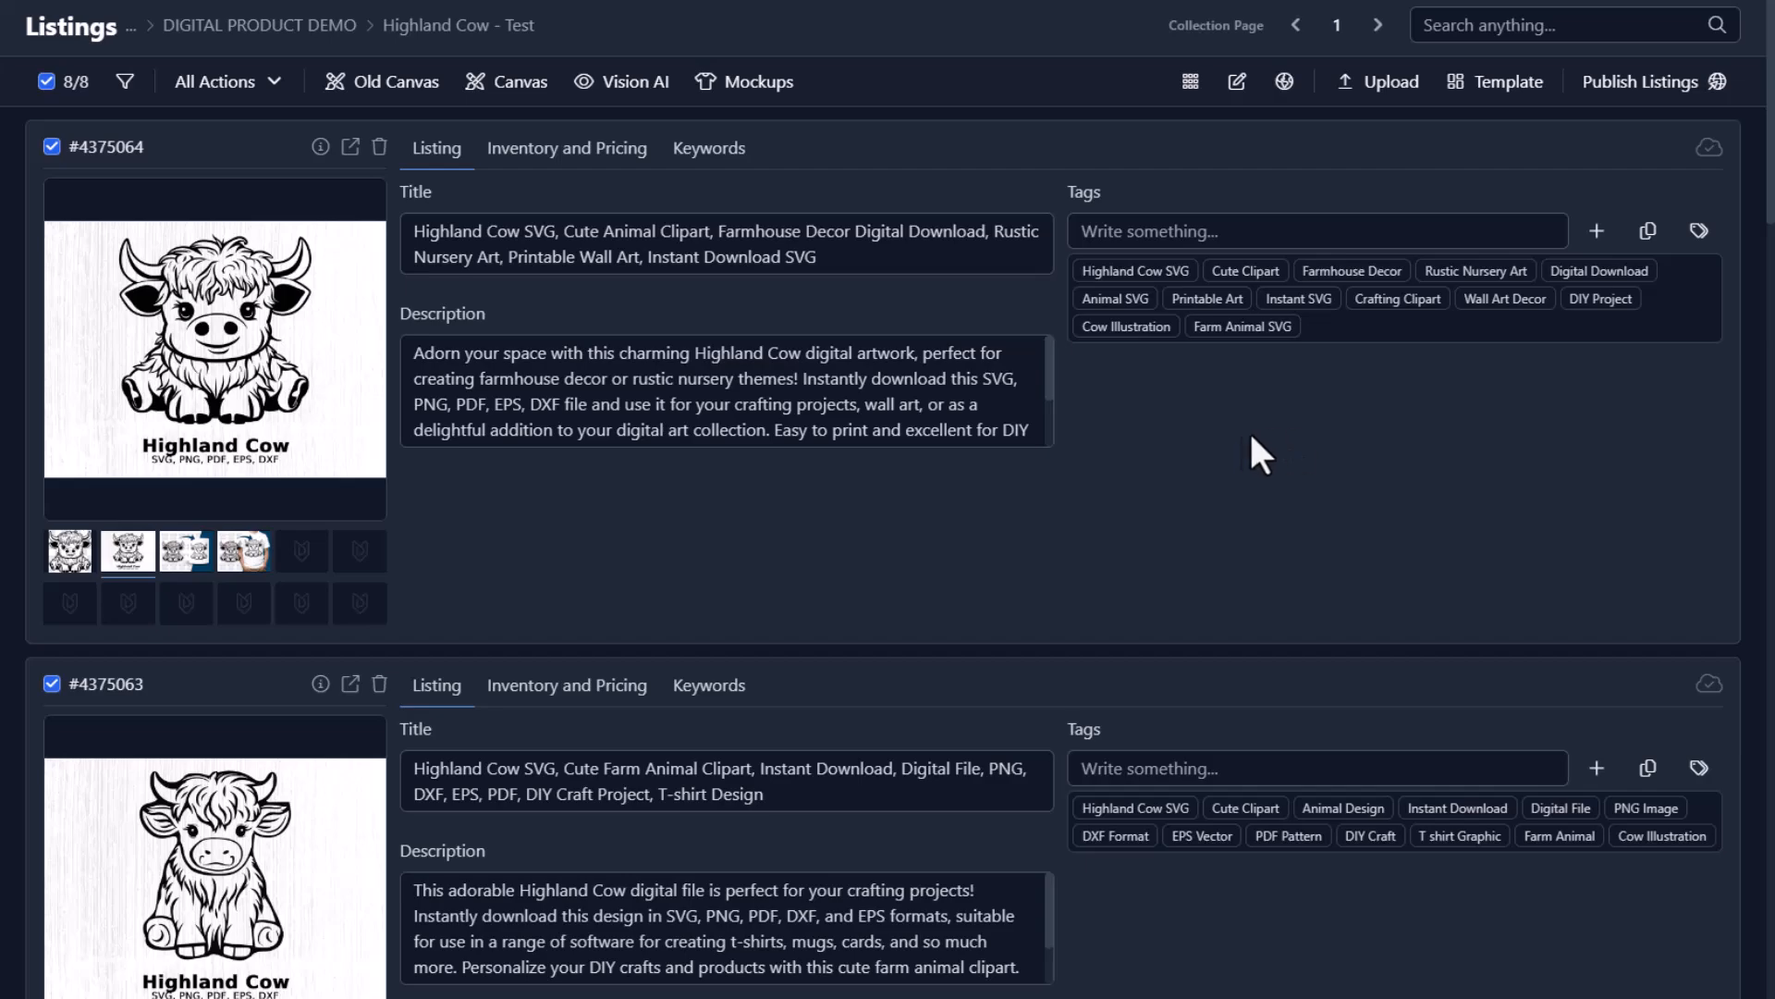
- Change "DXF" to "Dxf" in the title of the flower-adorned cow listing #4375054
scroll(976, 491, "down", 5)
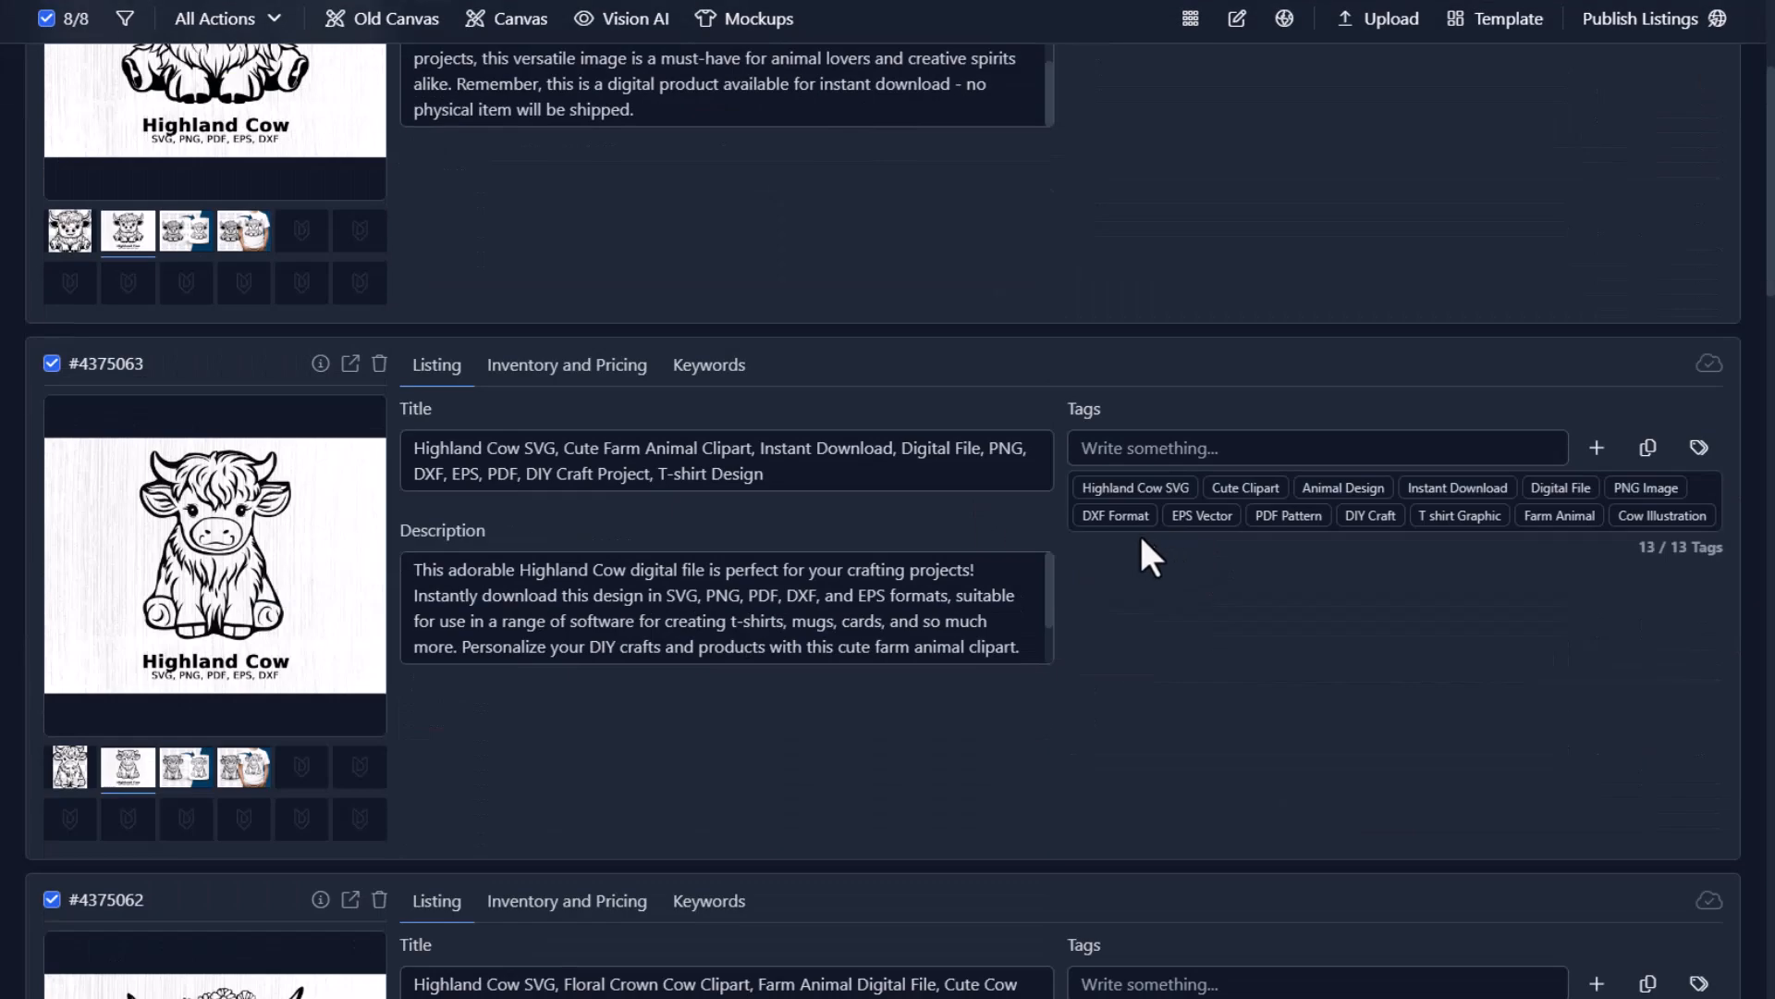
scroll(1141, 534, "down", 20)
scroll(1133, 574, "down", 15)
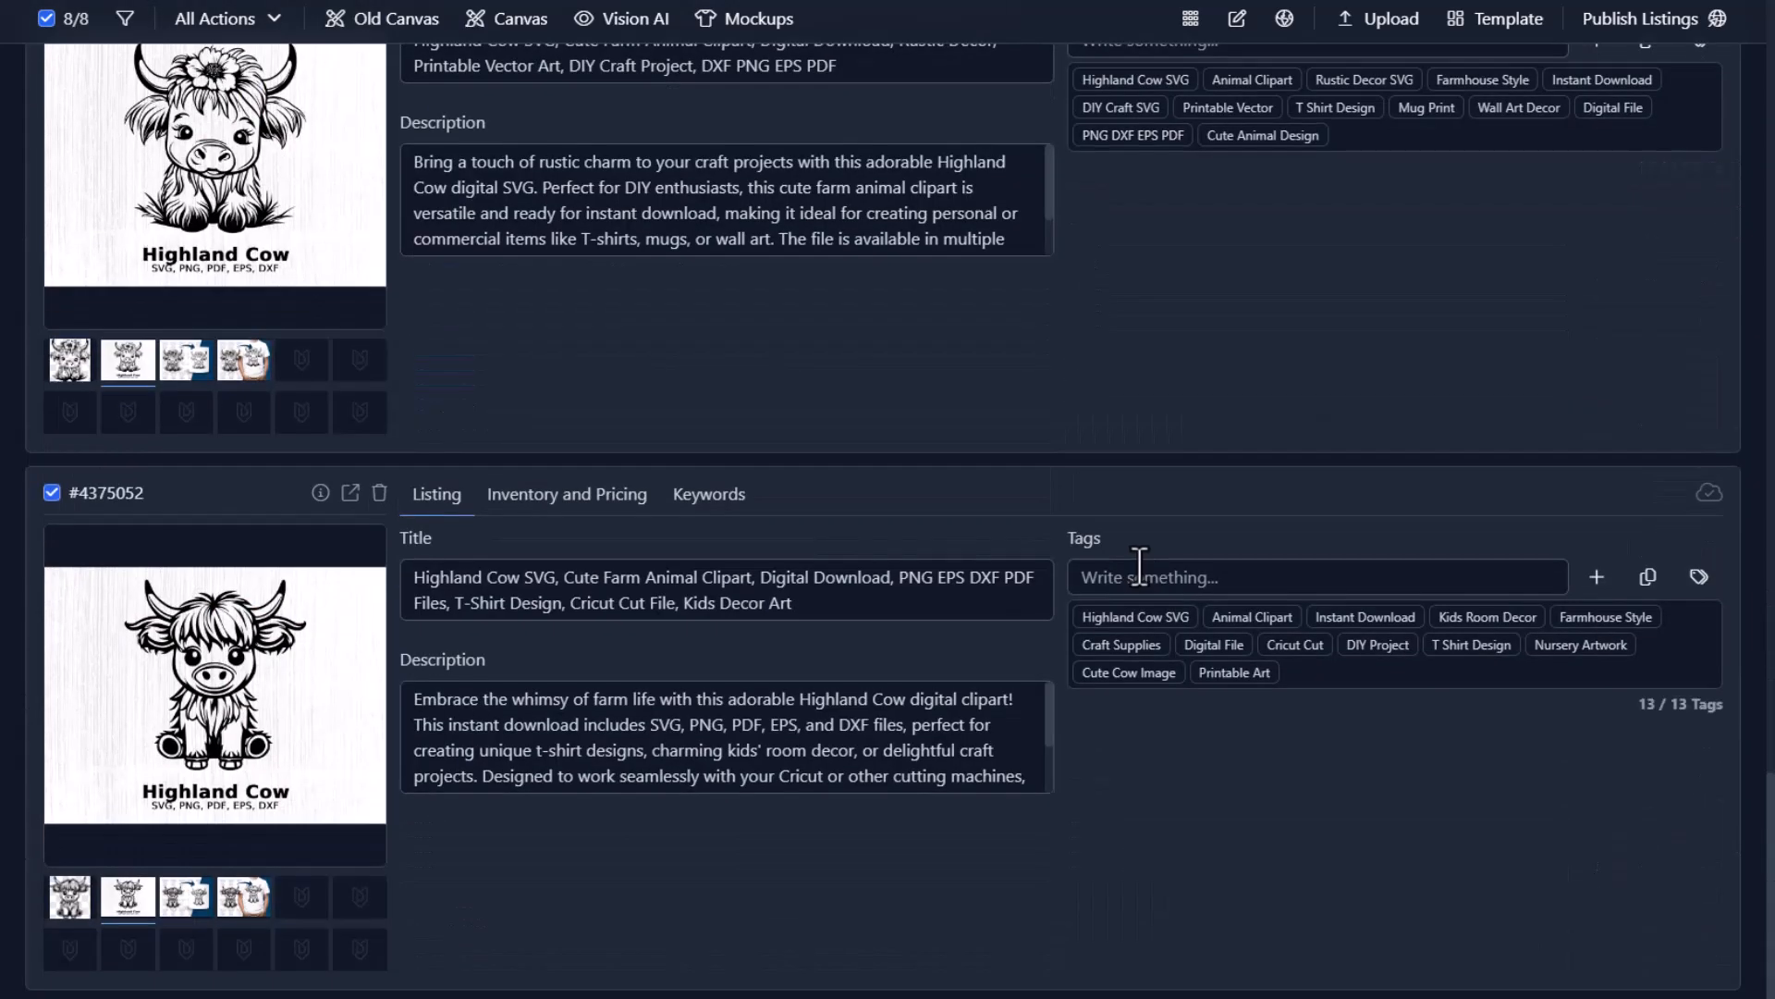
scroll(1152, 729, "up", 5)
left_click(749, 593)
mouse_move(702, 600)
left_mouse_down()
mouse_move(837, 601)
mouse_move(713, 601)
mouse_move(736, 604)
left_mouse_up()
type("dx")
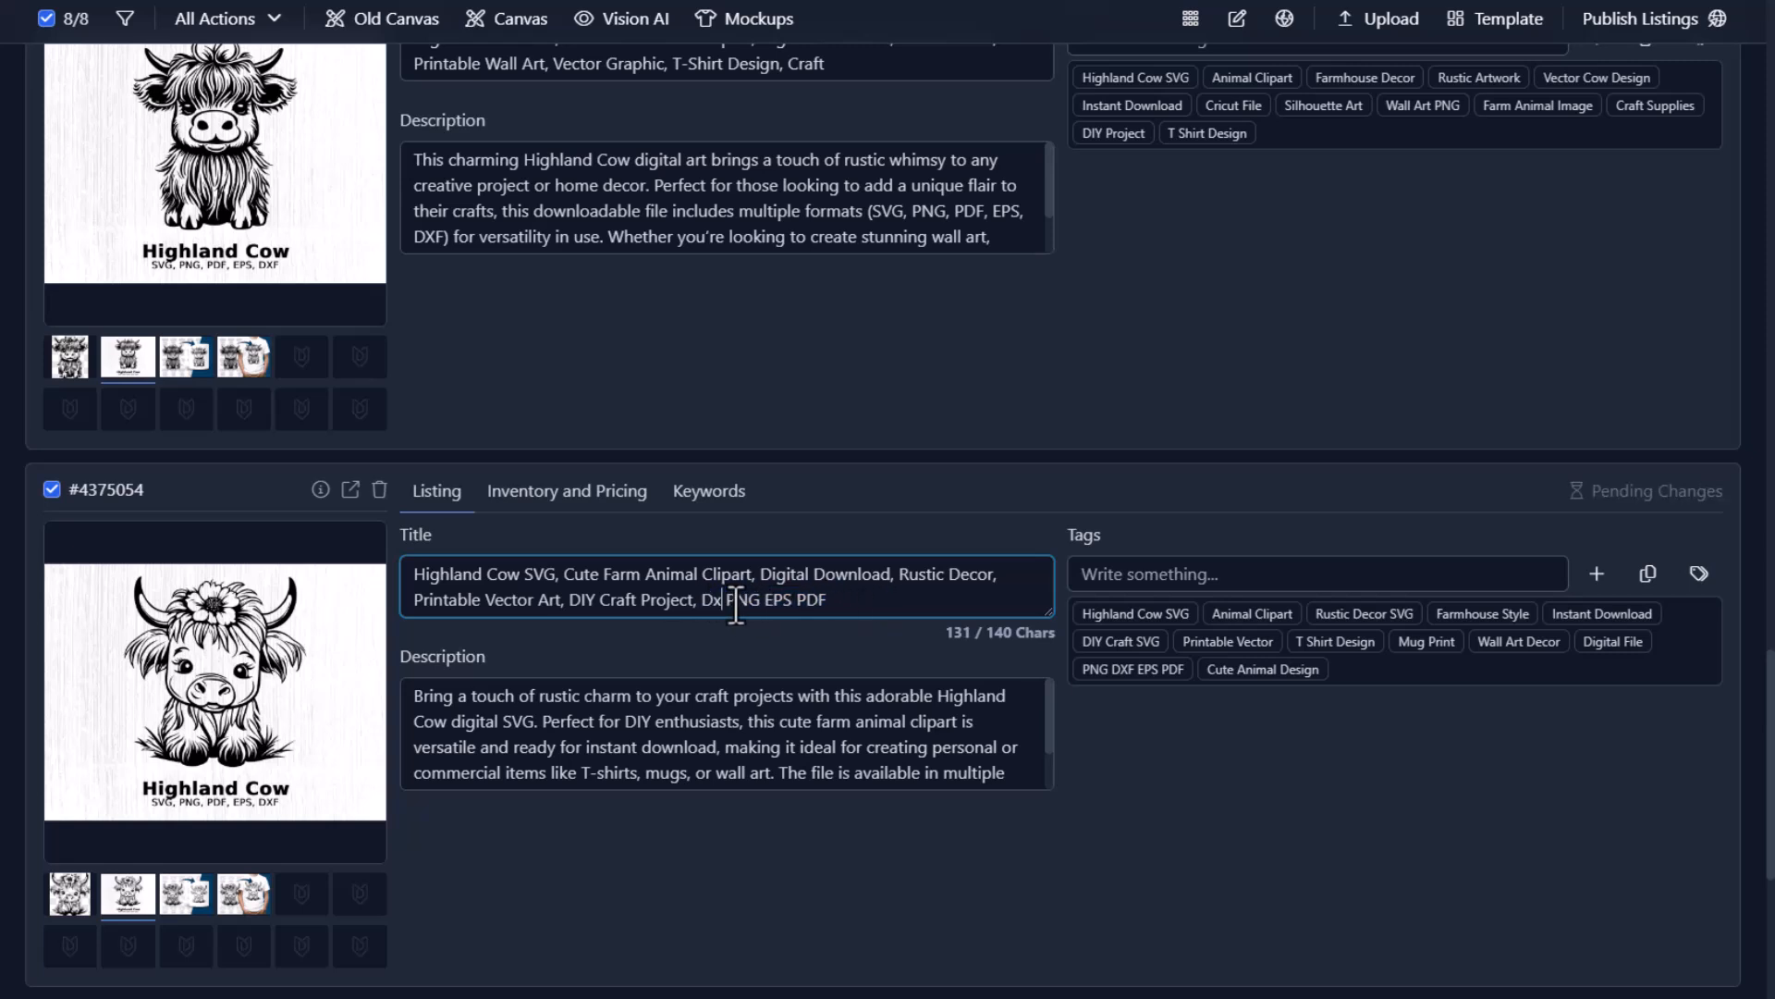
key("BackSpace")
key("BackSpace")
type("xf")
- Rewrite "PNG" as "png" in the title of listing #4375054 and insert a comma after "Dxf"
key("Right")
key("shift+Left")
key("shift+Left")
key("BackSpace")
key("BackSpace")
key("BackSpace")
type("png")
key("Left")
key("Left")
key("Left")
key("Left")
type(",")
- Replace "EPS PDF" at the end of listing #4375054's title with "eps pdf"
key("Right")
key("Right")
key("Right")
key("Right")
key("shift+End")
type("eps pdf")
double_click(526, 583)
left_click(626, 582)
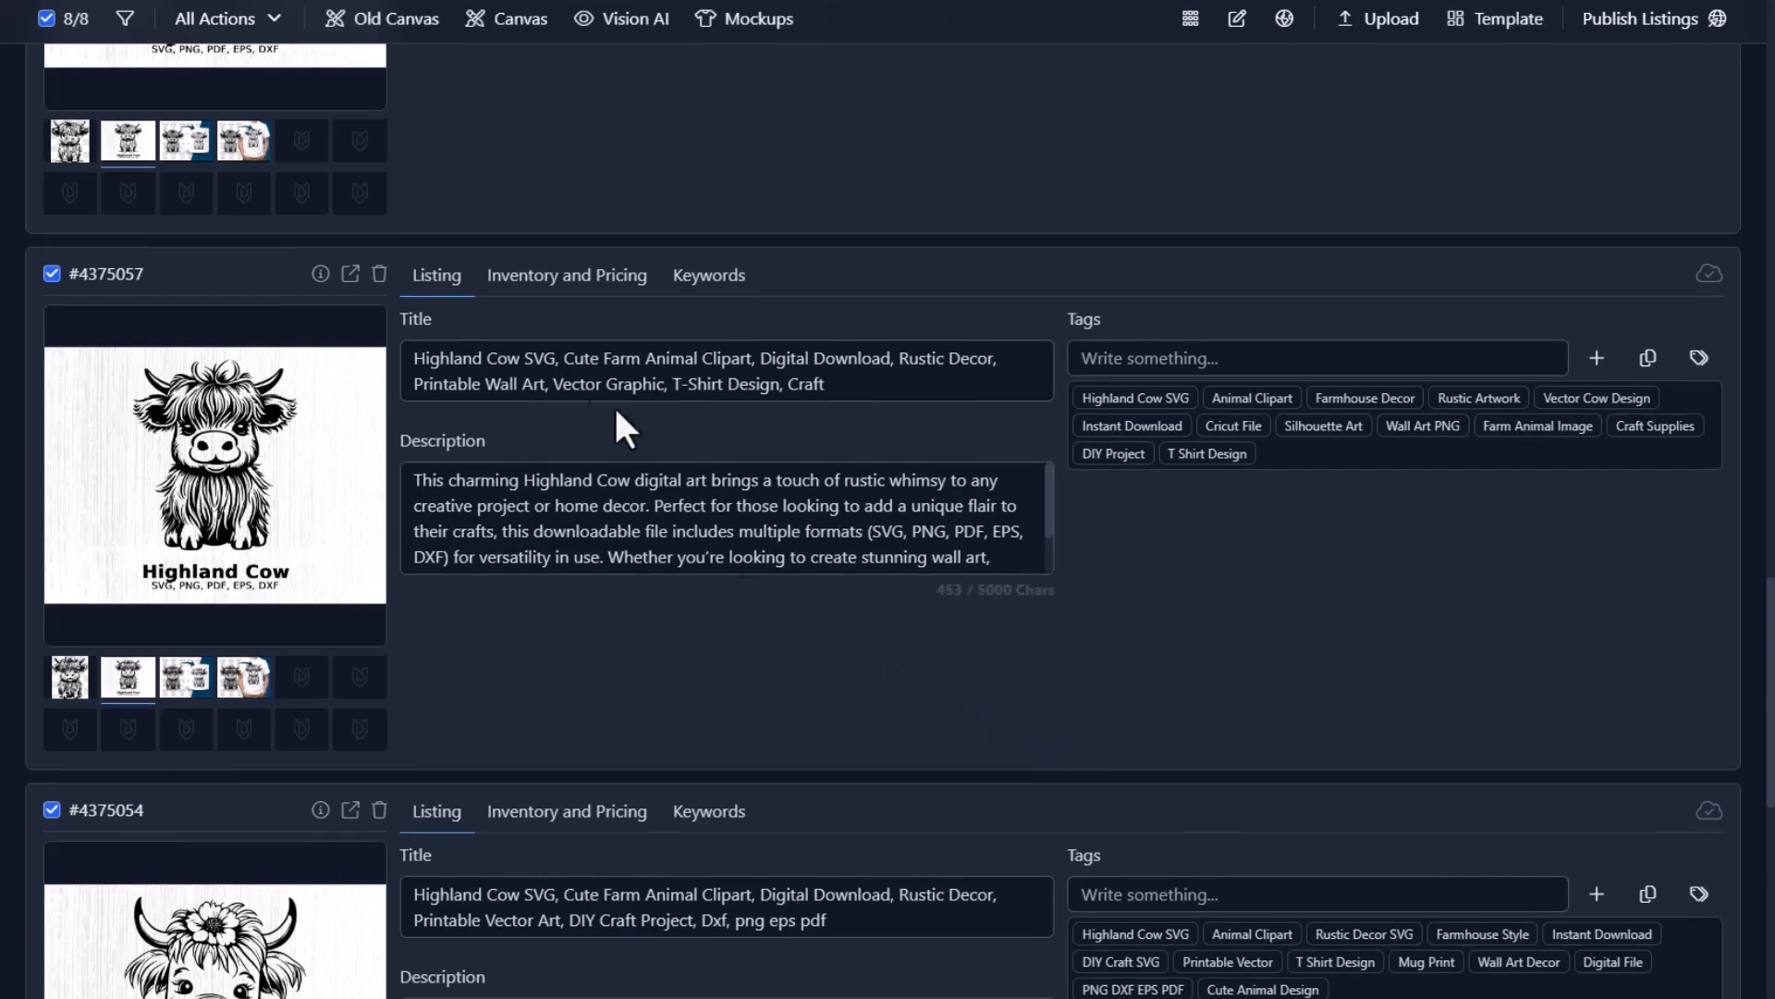
- Delete "PNG PDF EPS DXF Files" and its preceding comma from the title of listing #4375061
scroll(680, 421, "up", 3)
scroll(680, 421, "up", 3)
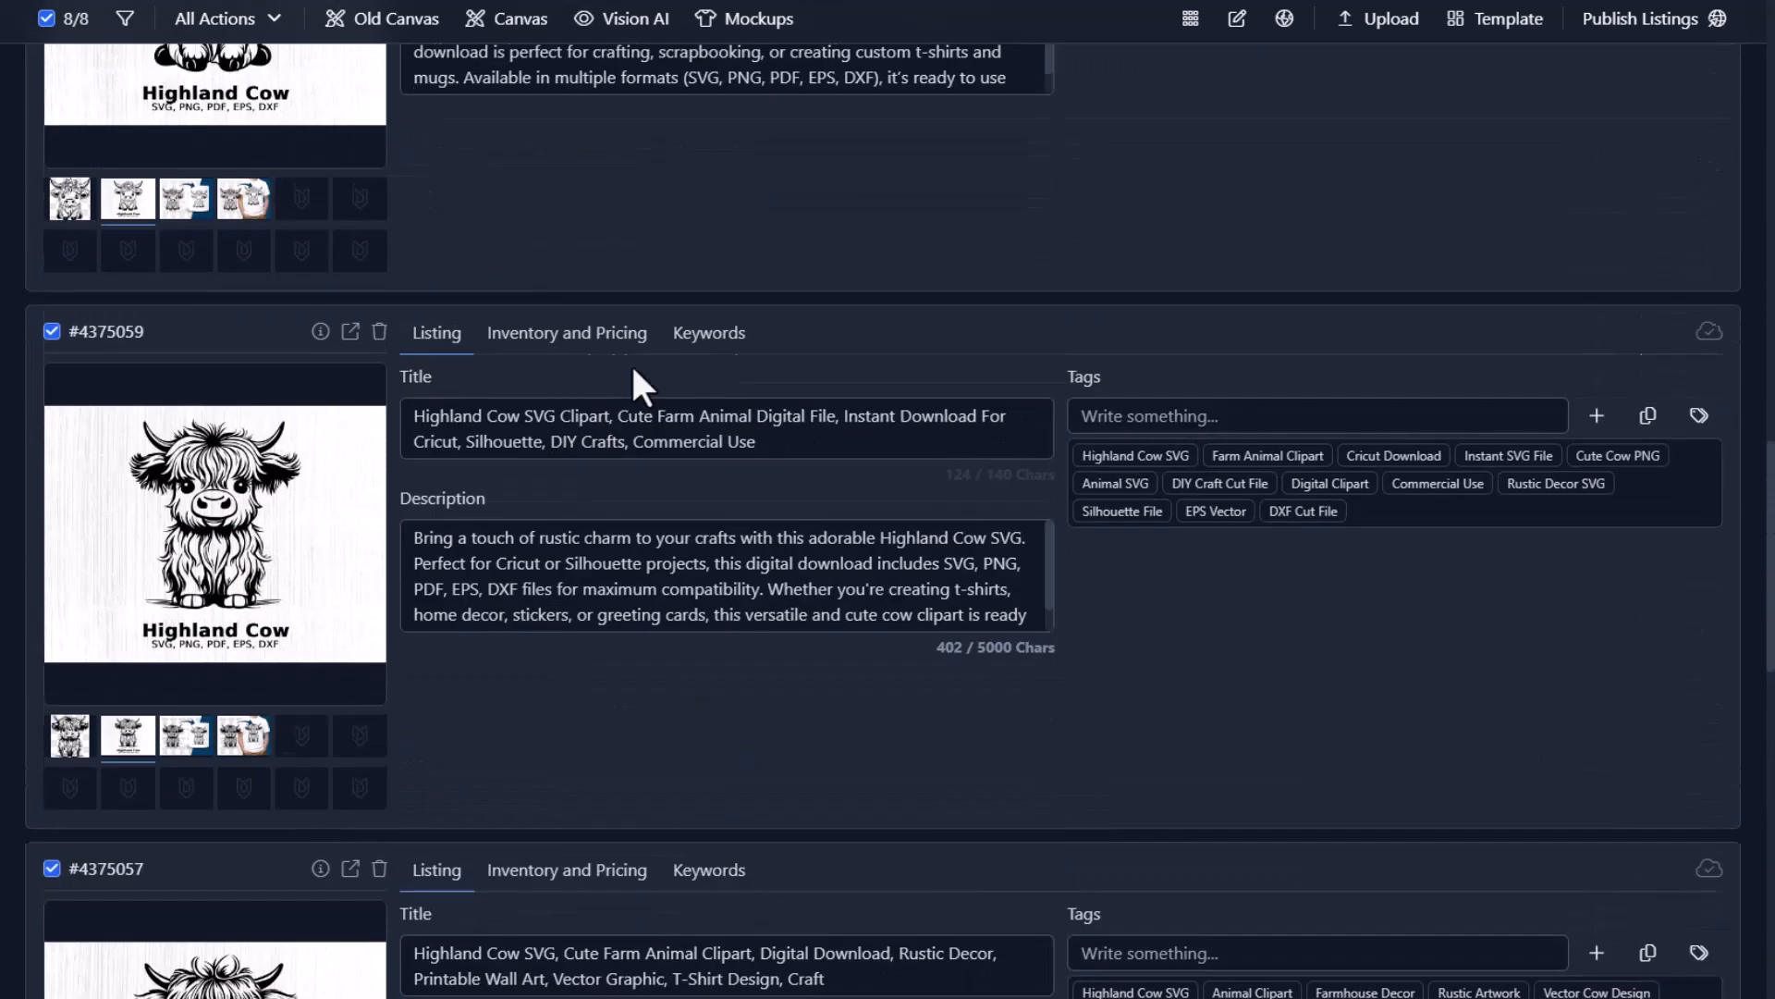
scroll(756, 525, "up", 3)
left_click(636, 268)
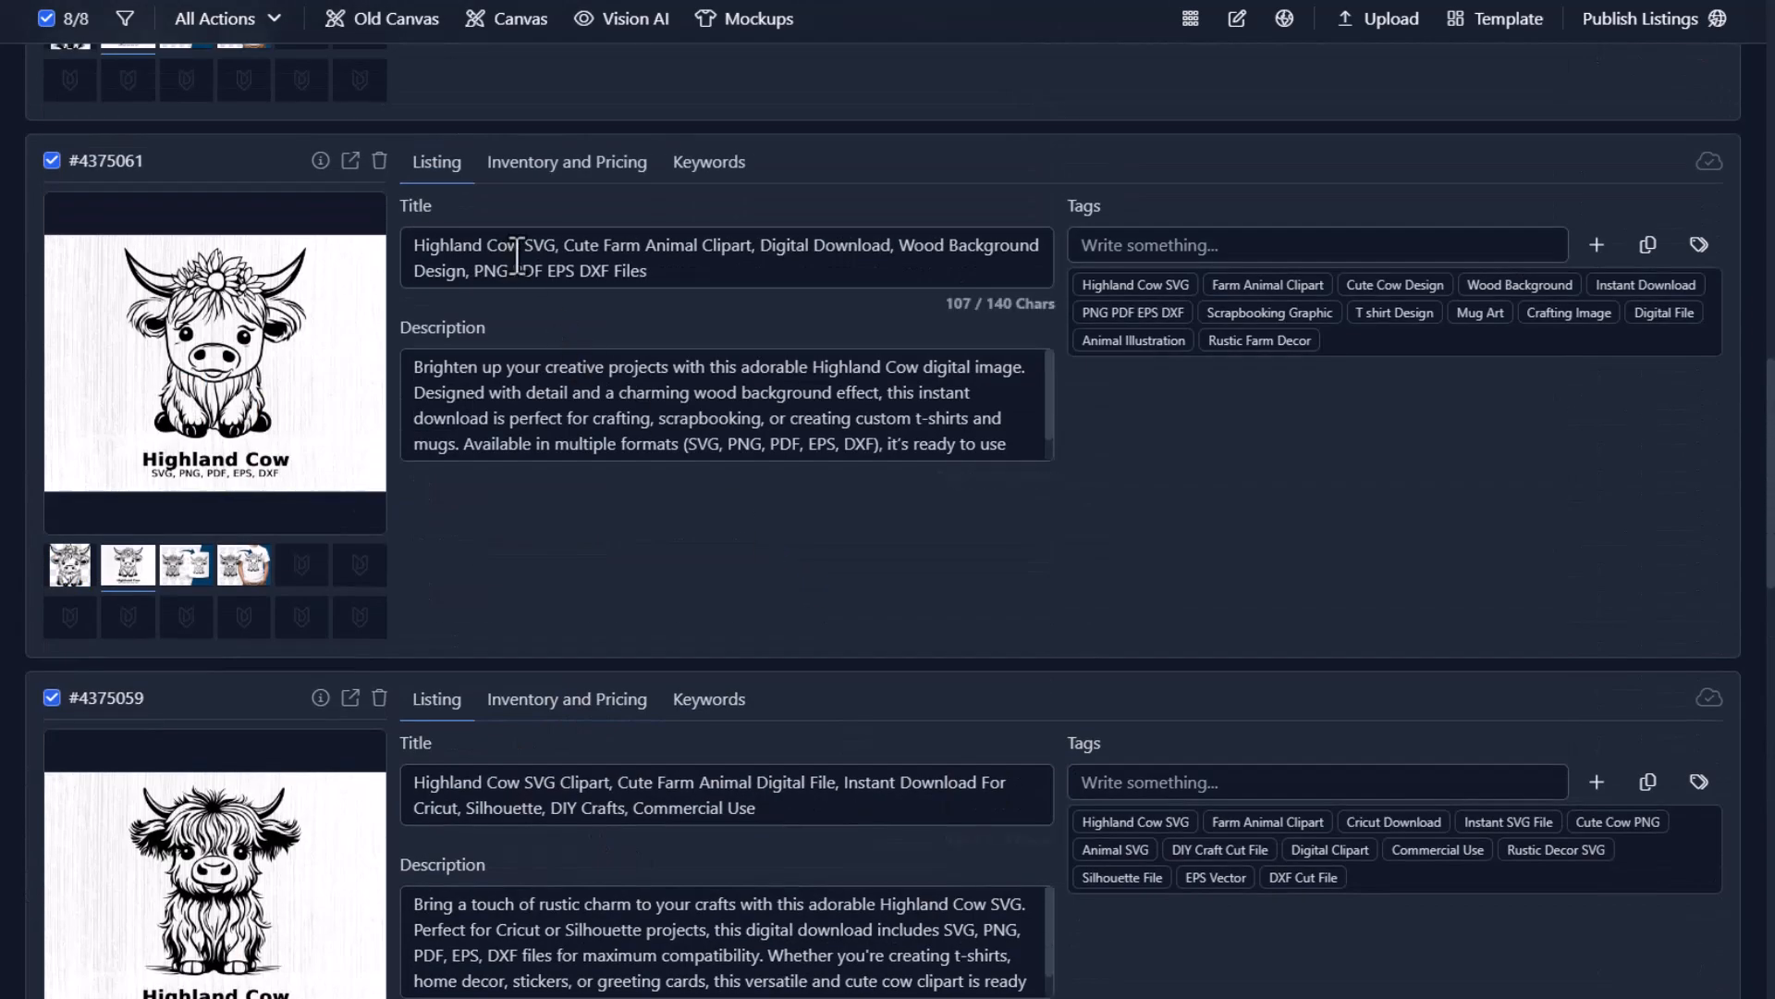
double_click(490, 270)
left_click_drag(548, 274, 797, 275)
key("BackSpace")
key("BackSpace")
key("BackSpace")
- Remove the file formats "PNG, DXF, EPS, PDF" from the title of listing #4375063
scroll(788, 527, "up", 4)
scroll(787, 529, "up", 4)
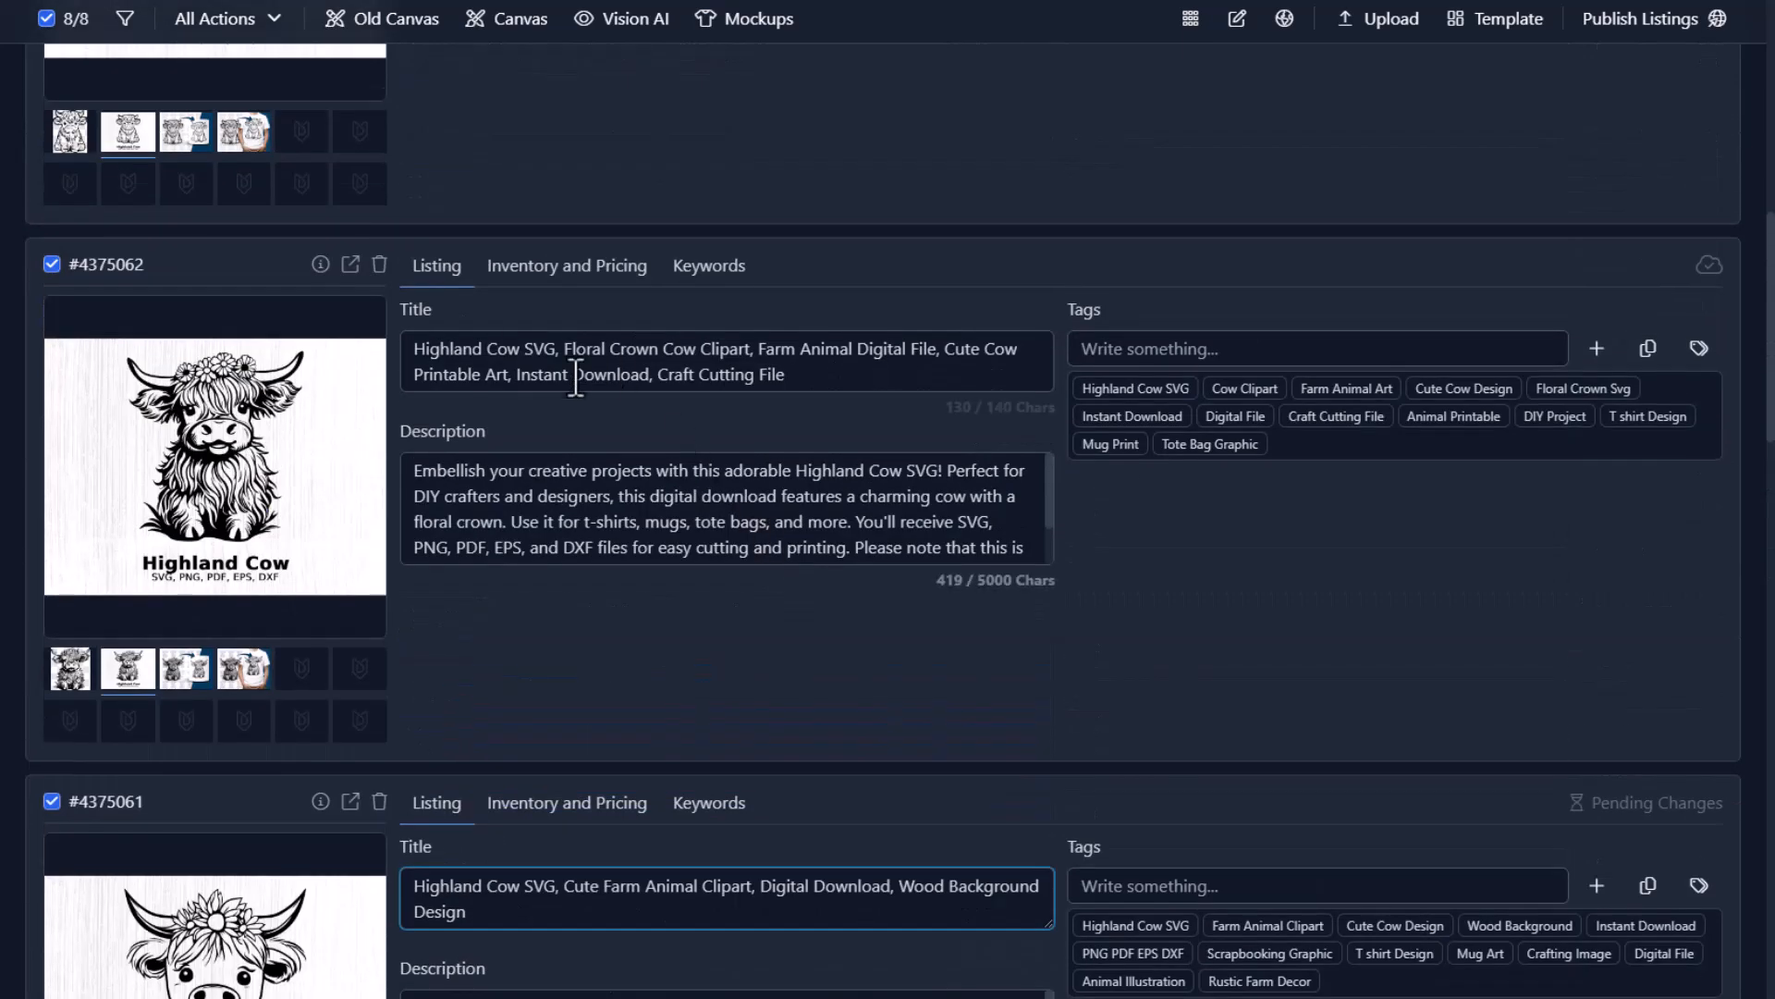
scroll(958, 601, "up", 4)
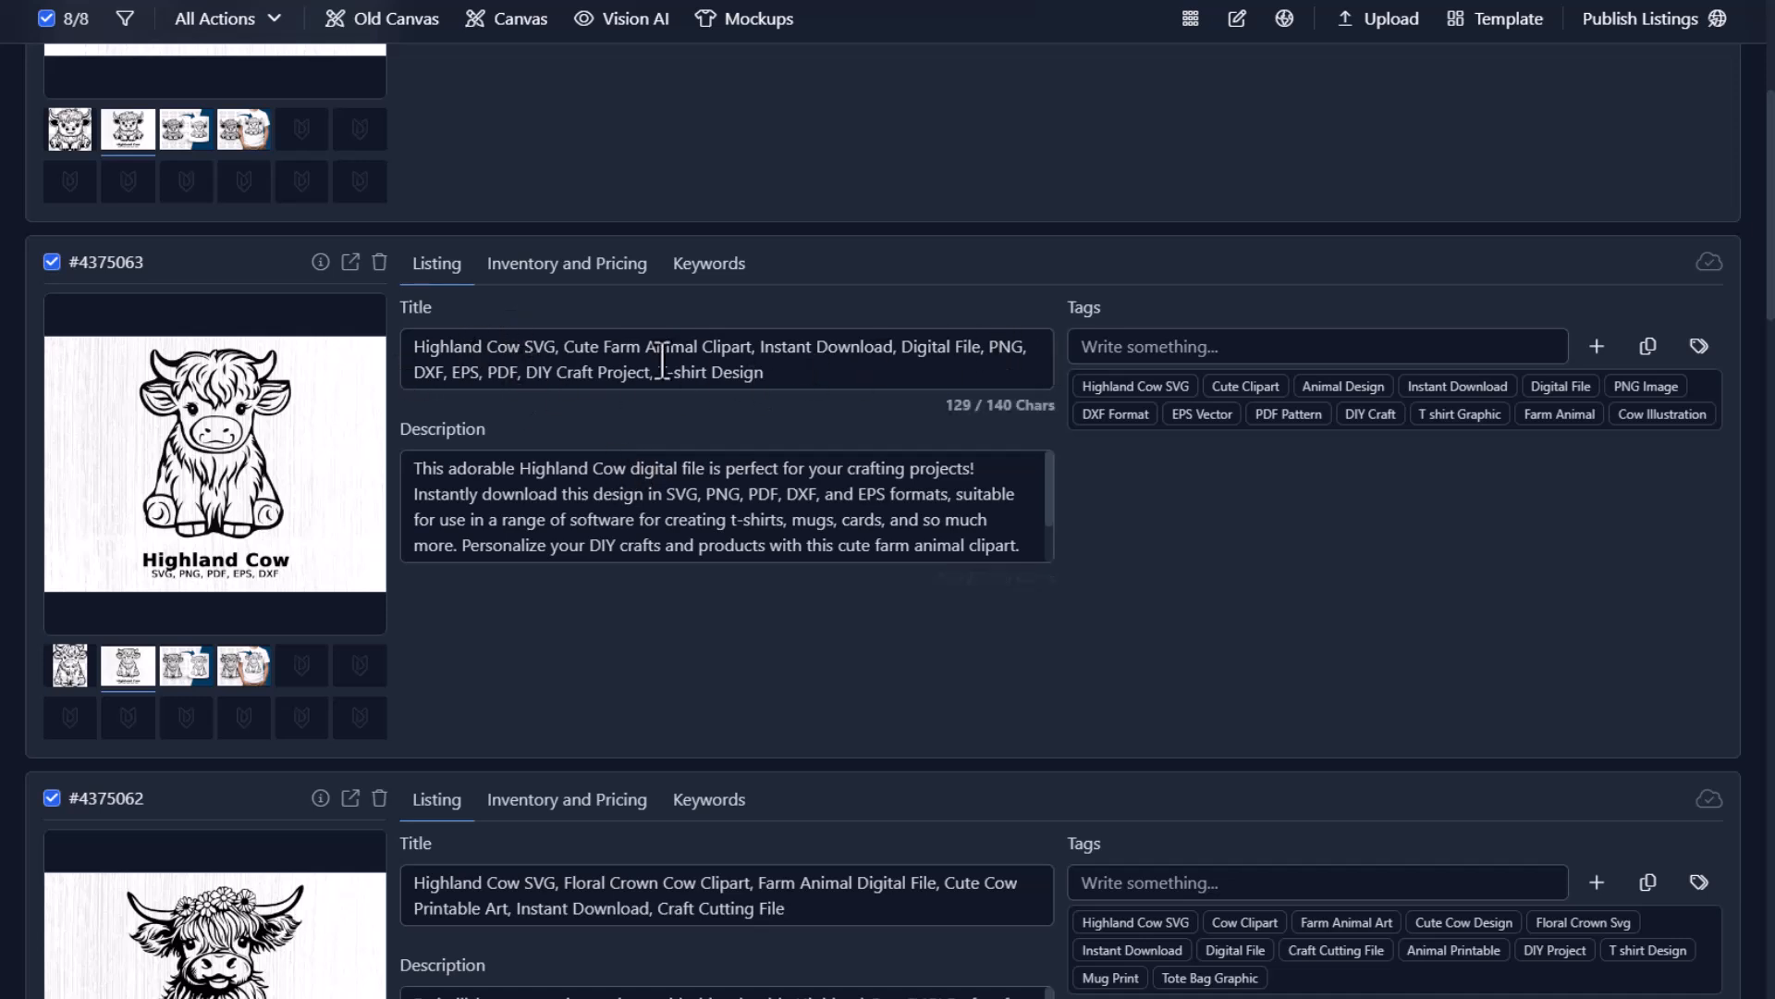
left_click(987, 351)
left_click_drag(990, 351, 520, 374)
key("BackSpace")
key("BackSpace")
left_click(1203, 561)
- Remove the "DIY Project" tag from listing #4375064
scroll(1201, 554, "up", 5)
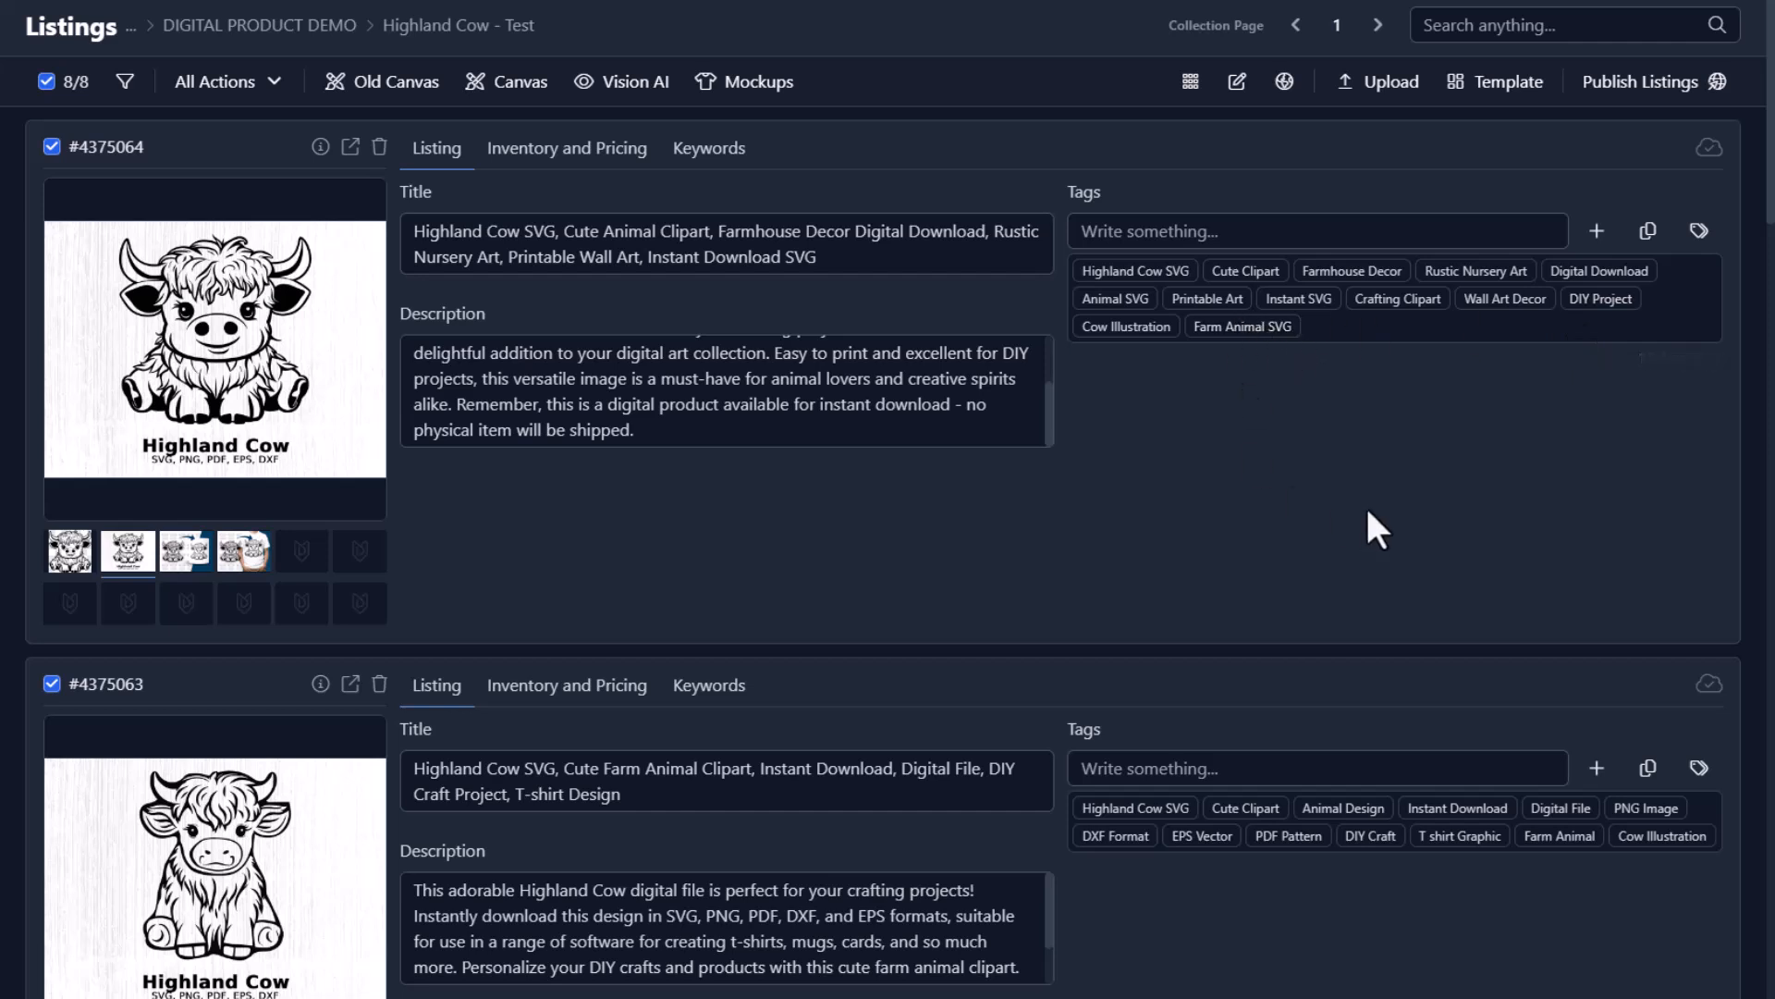
left_click(1614, 307)
left_click(1265, 233)
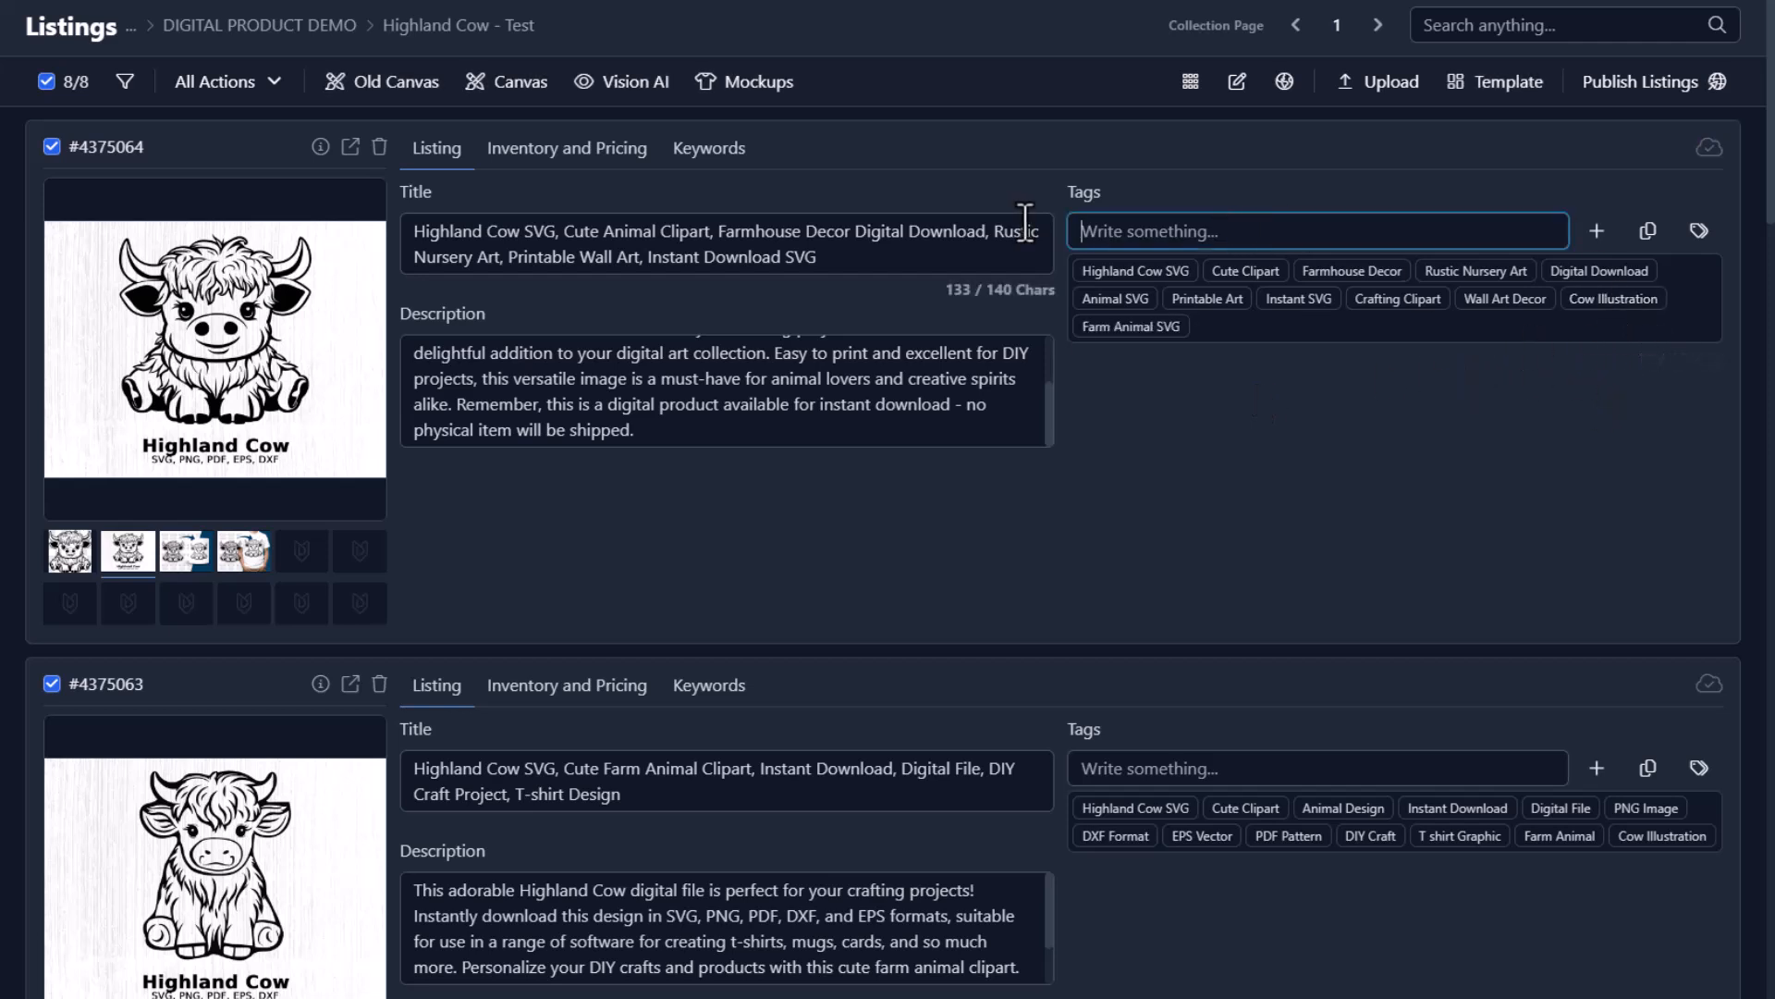
- Enlarge the description field of listing #4375064 to read the full text, including its closing reminder about instant download
left_click(998, 435)
left_click_drag(1045, 440, 1048, 641)
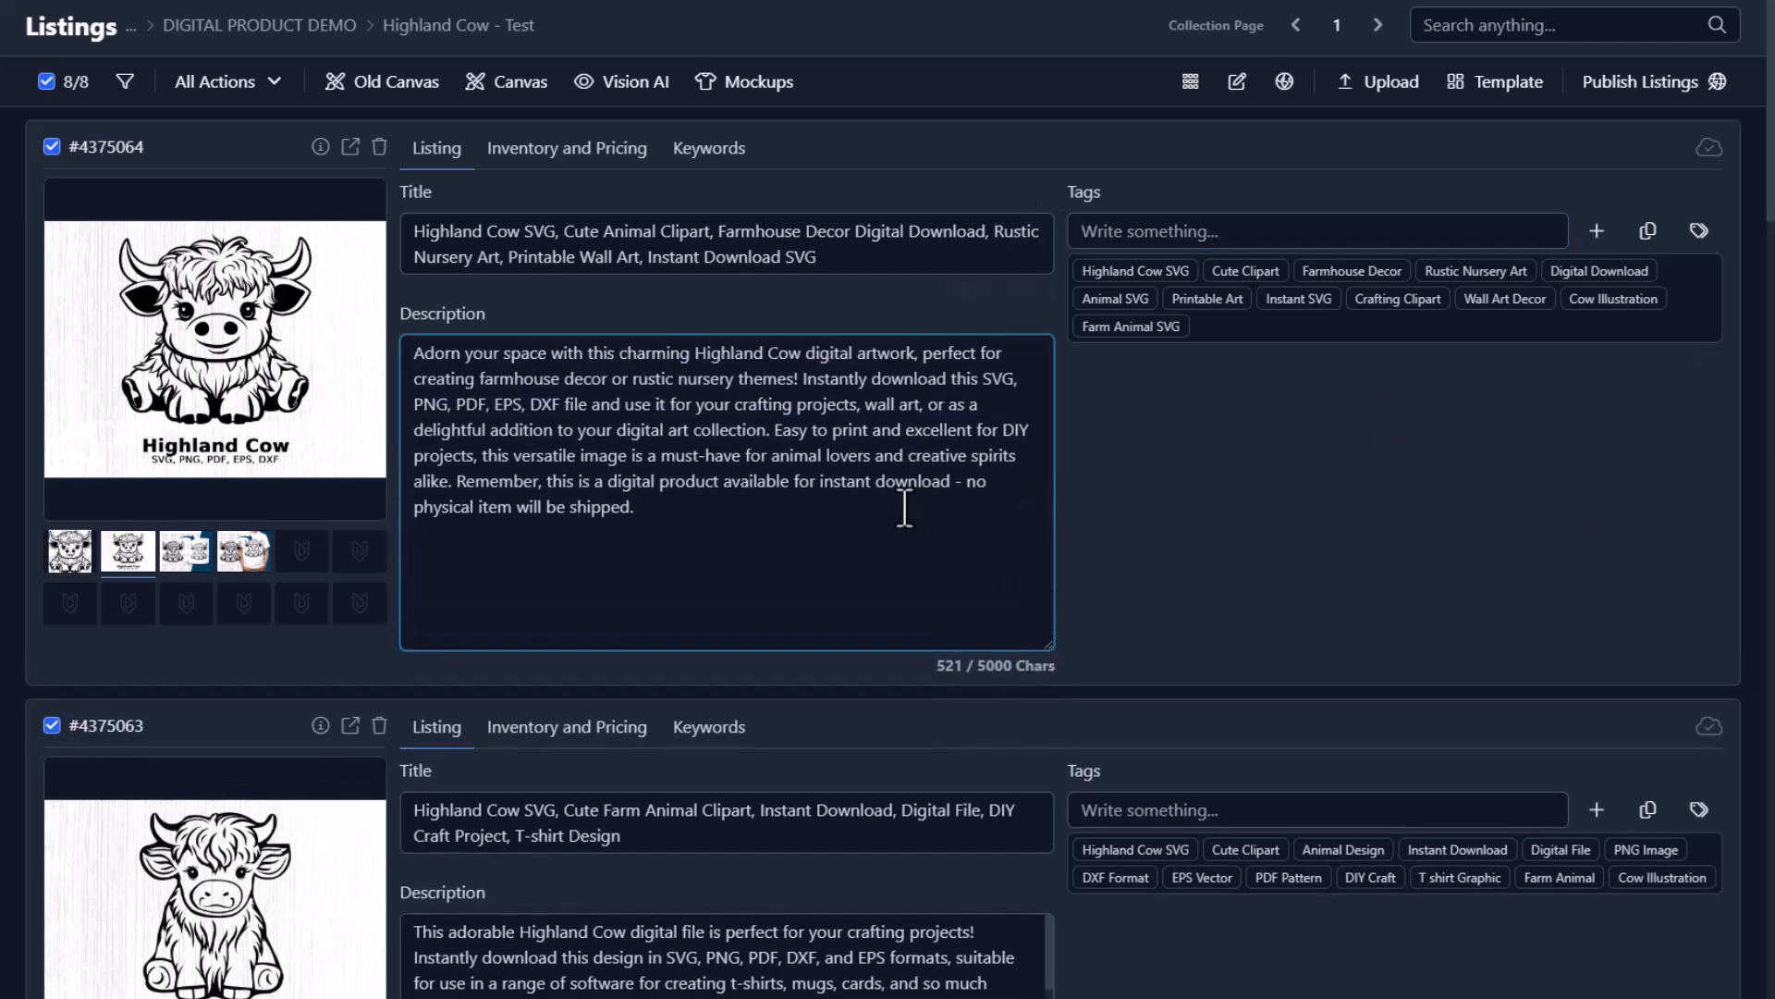
left_click(1161, 524)
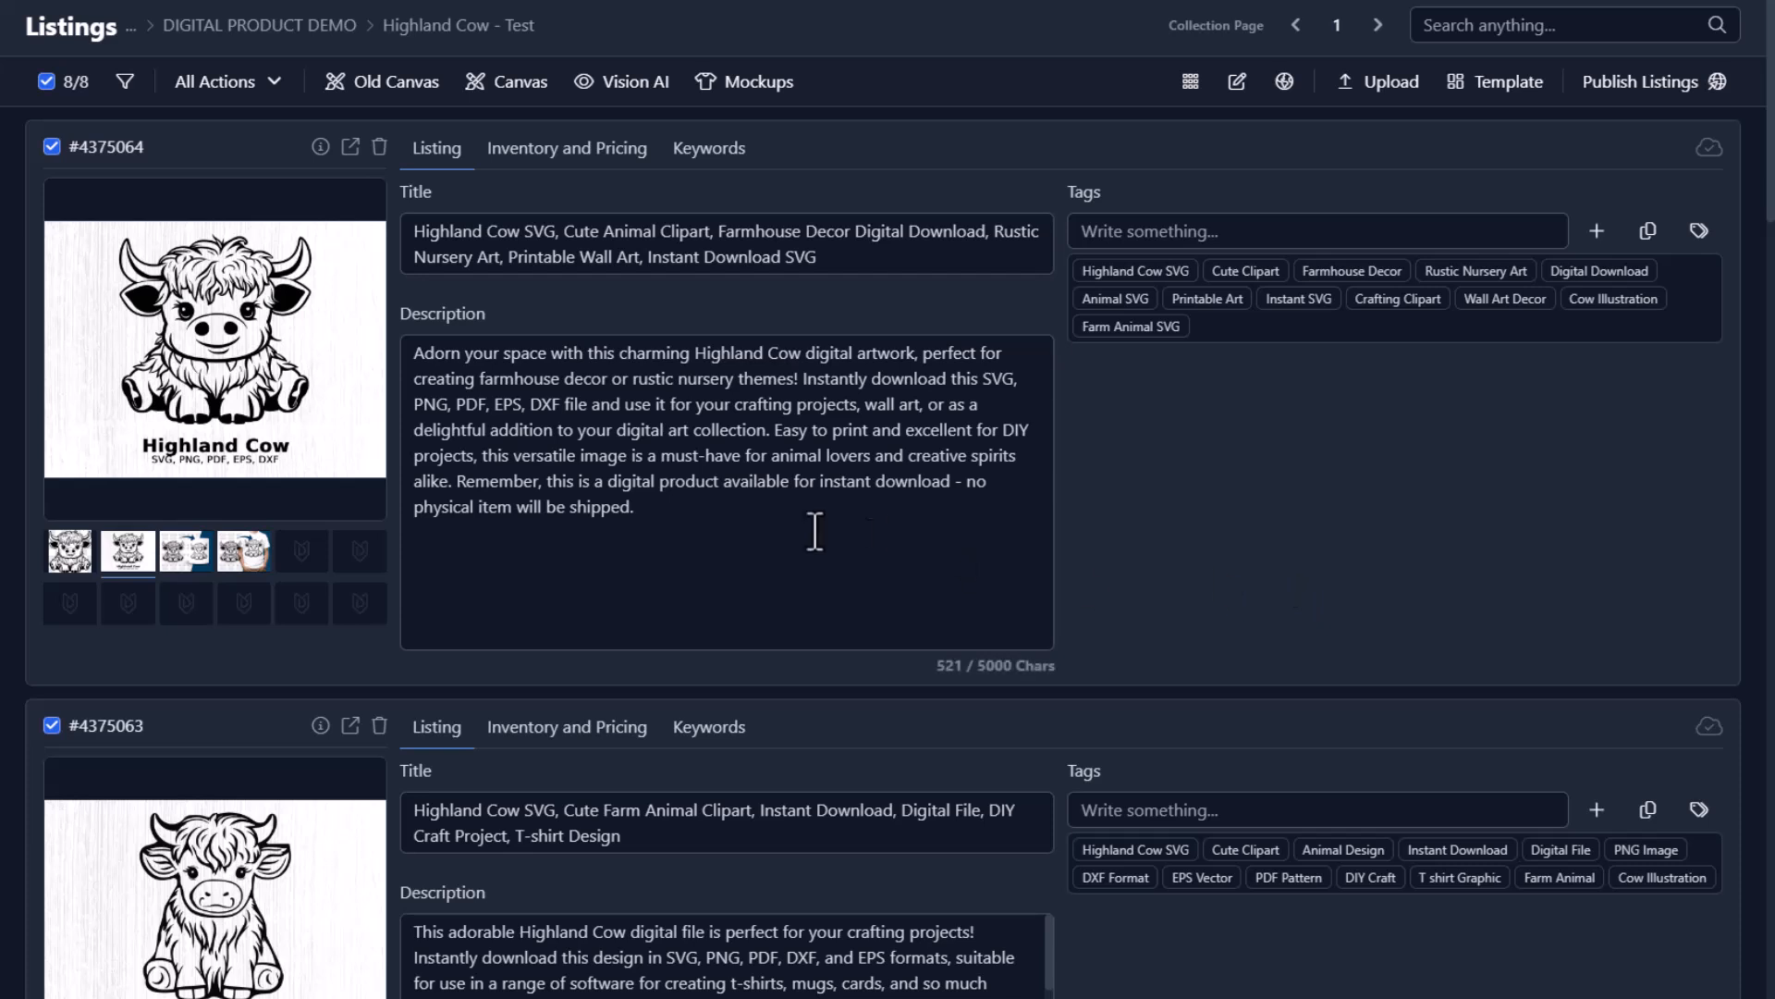
left_click_drag(752, 508, 457, 482)
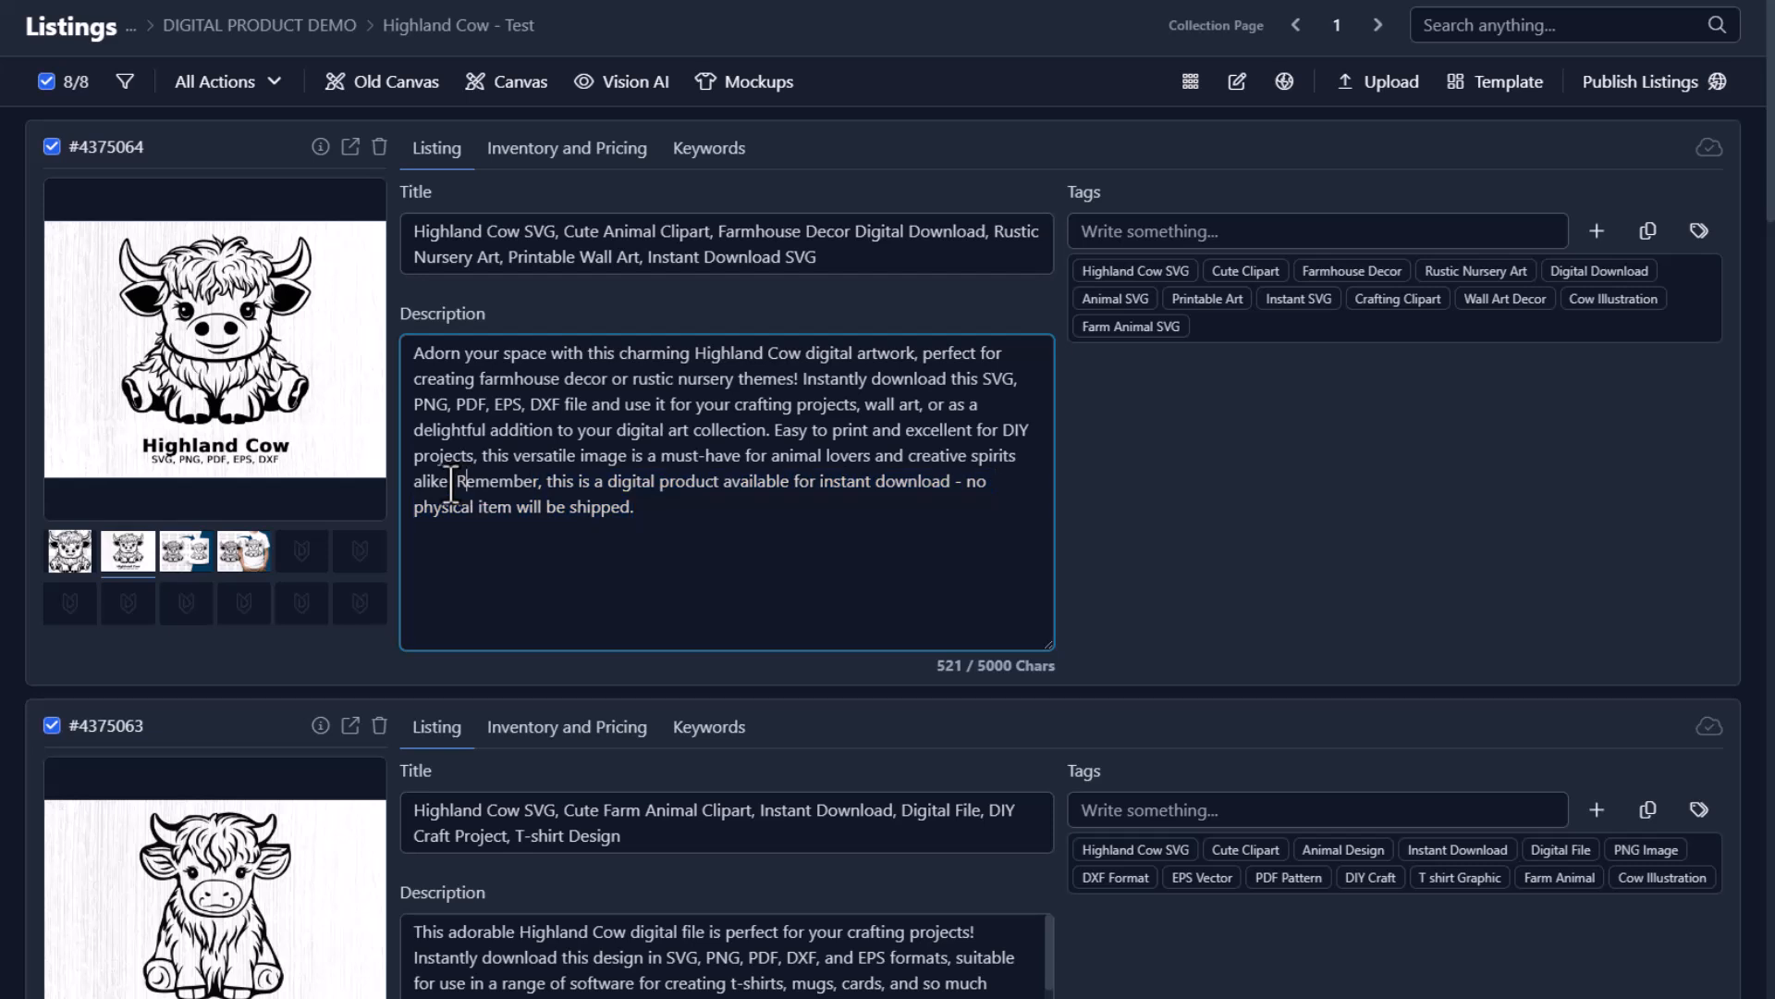
left_click(702, 514)
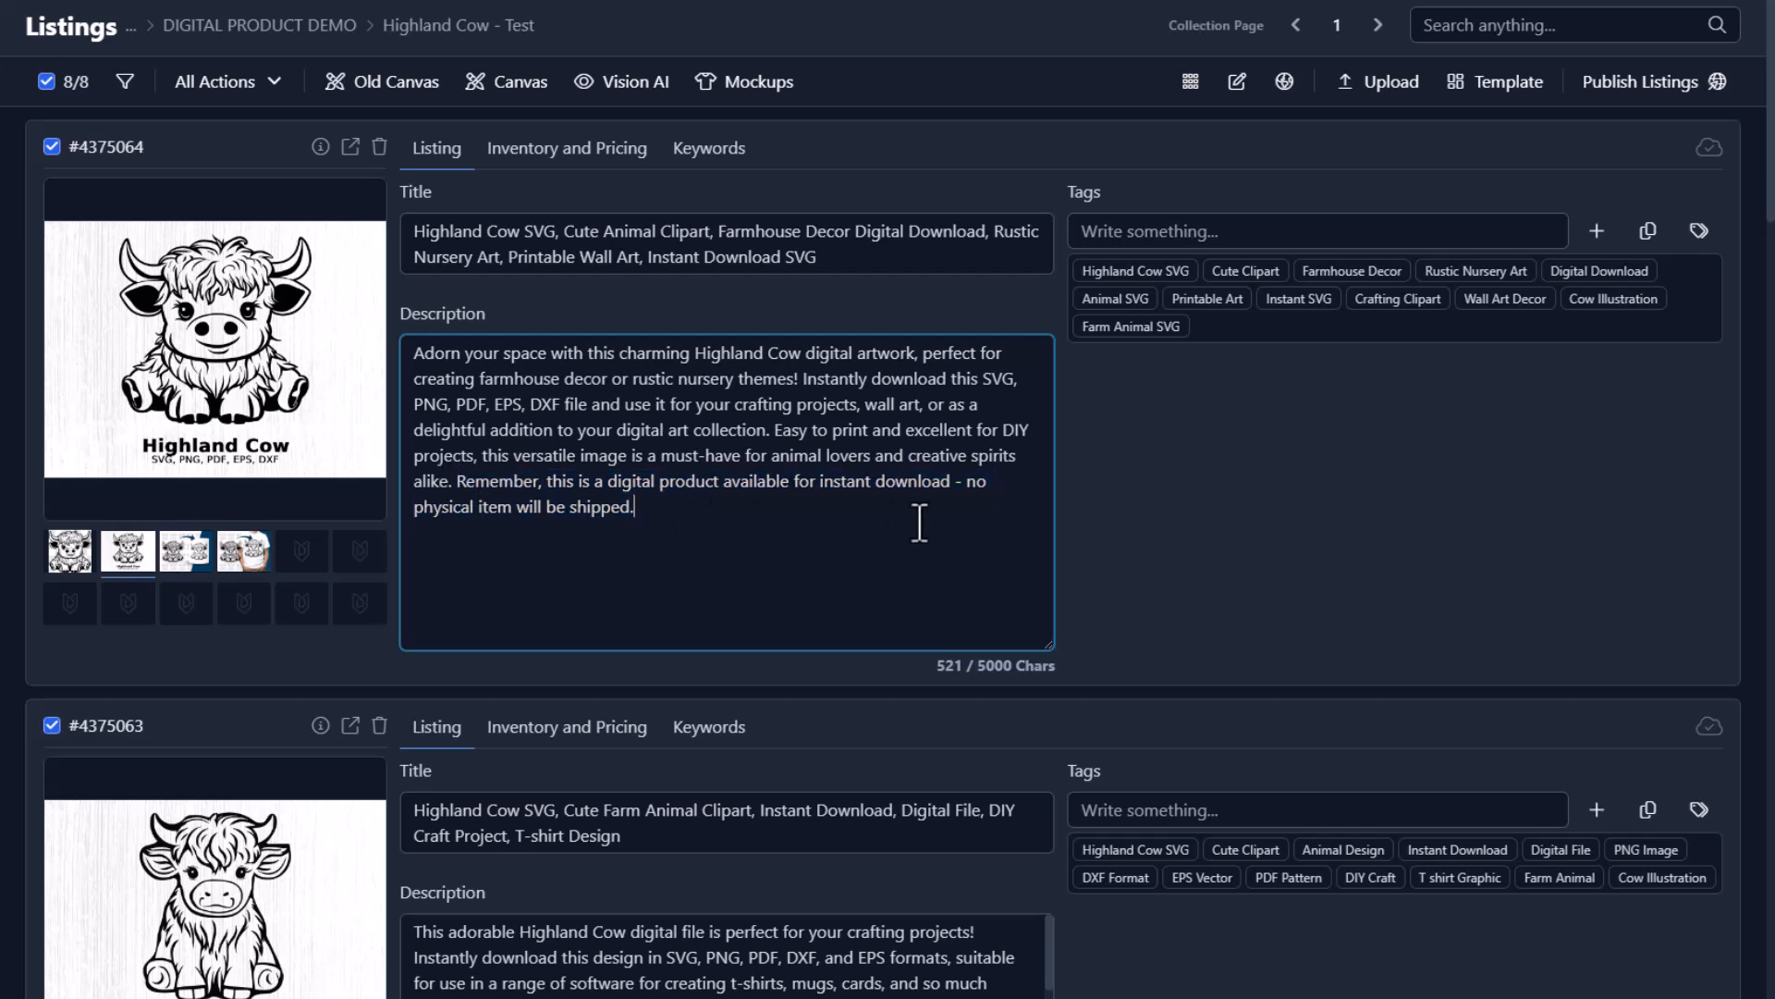
left_click(1177, 474)
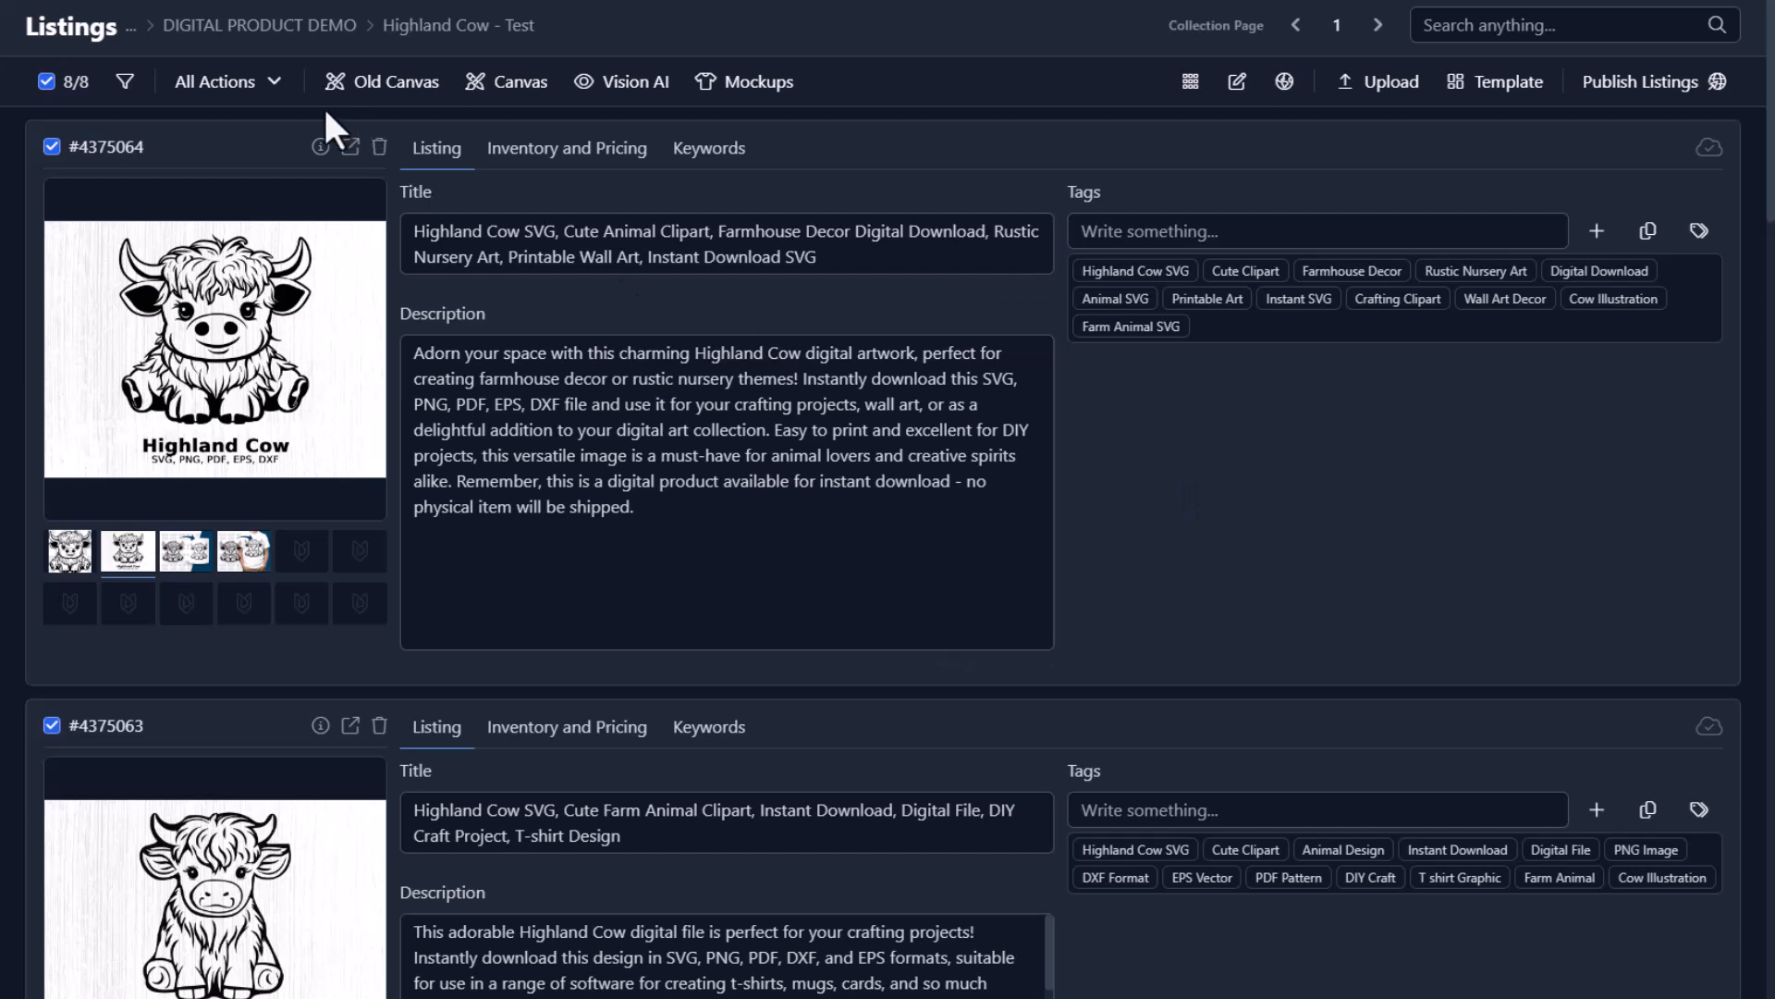
- Review the titles, descriptions and tags across the highland cow listings
left_click(214, 85)
left_click(280, 168)
scroll(1113, 516, "down", 2)
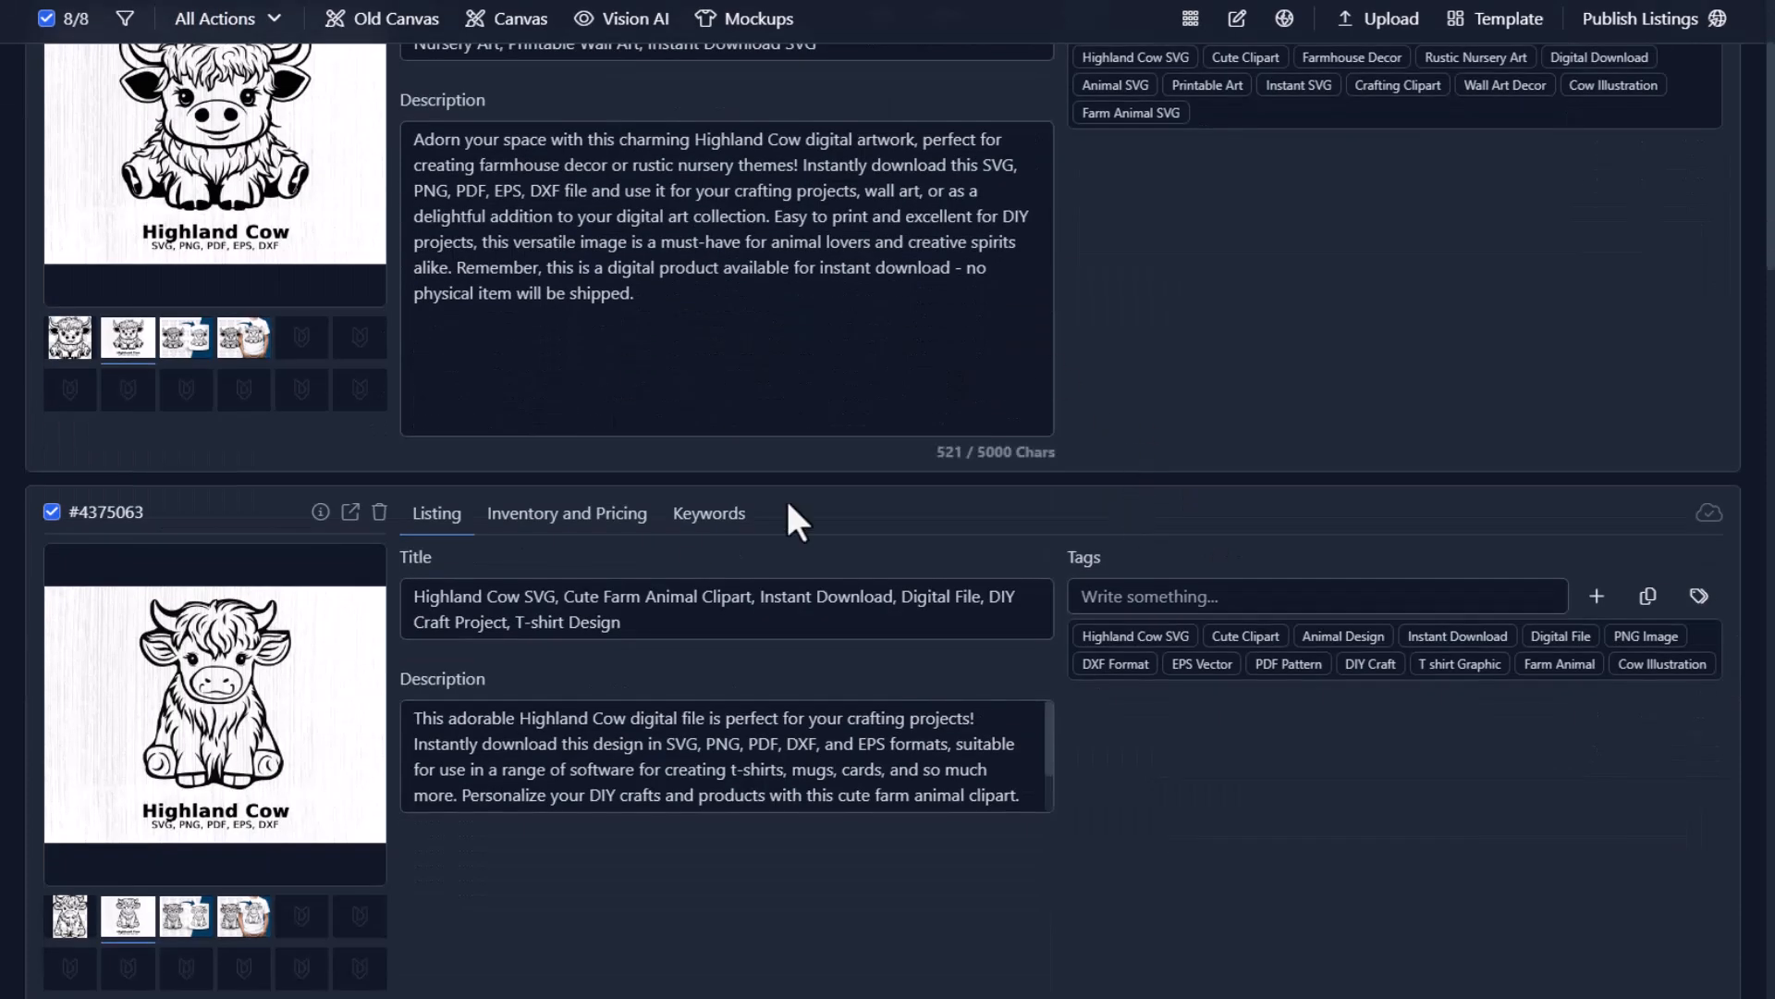
scroll(767, 601, "down", 1)
left_click(478, 493)
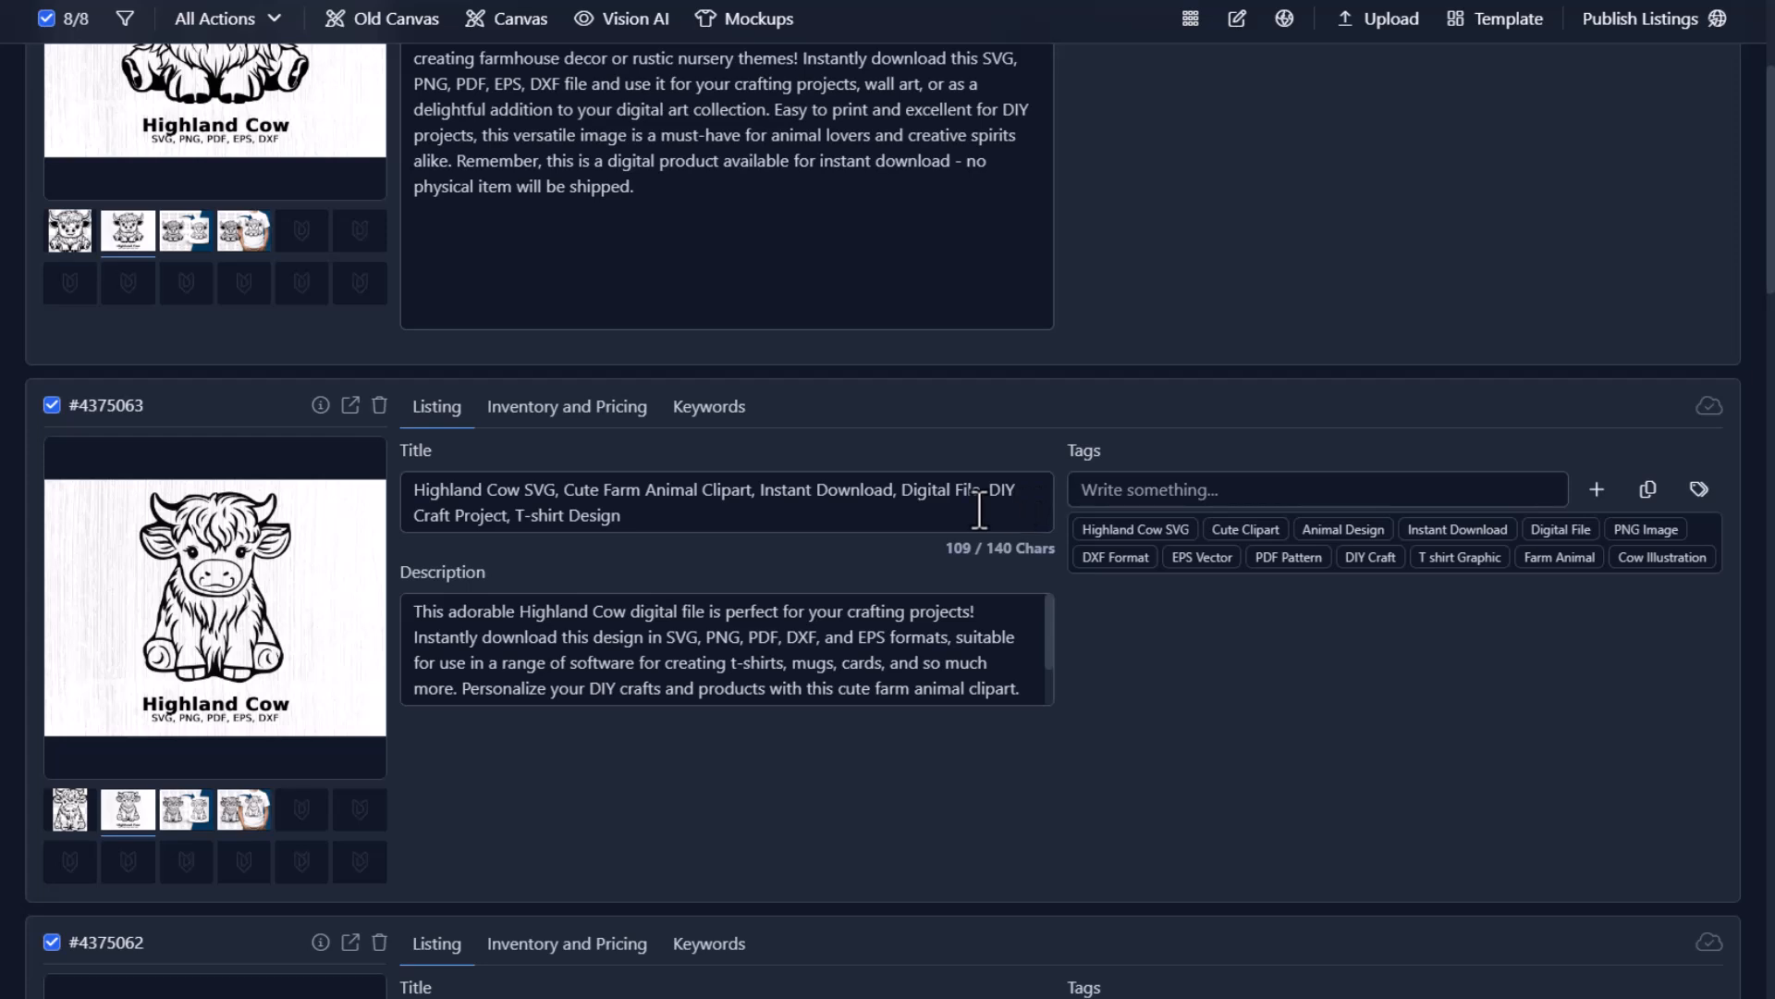
left_click(523, 521)
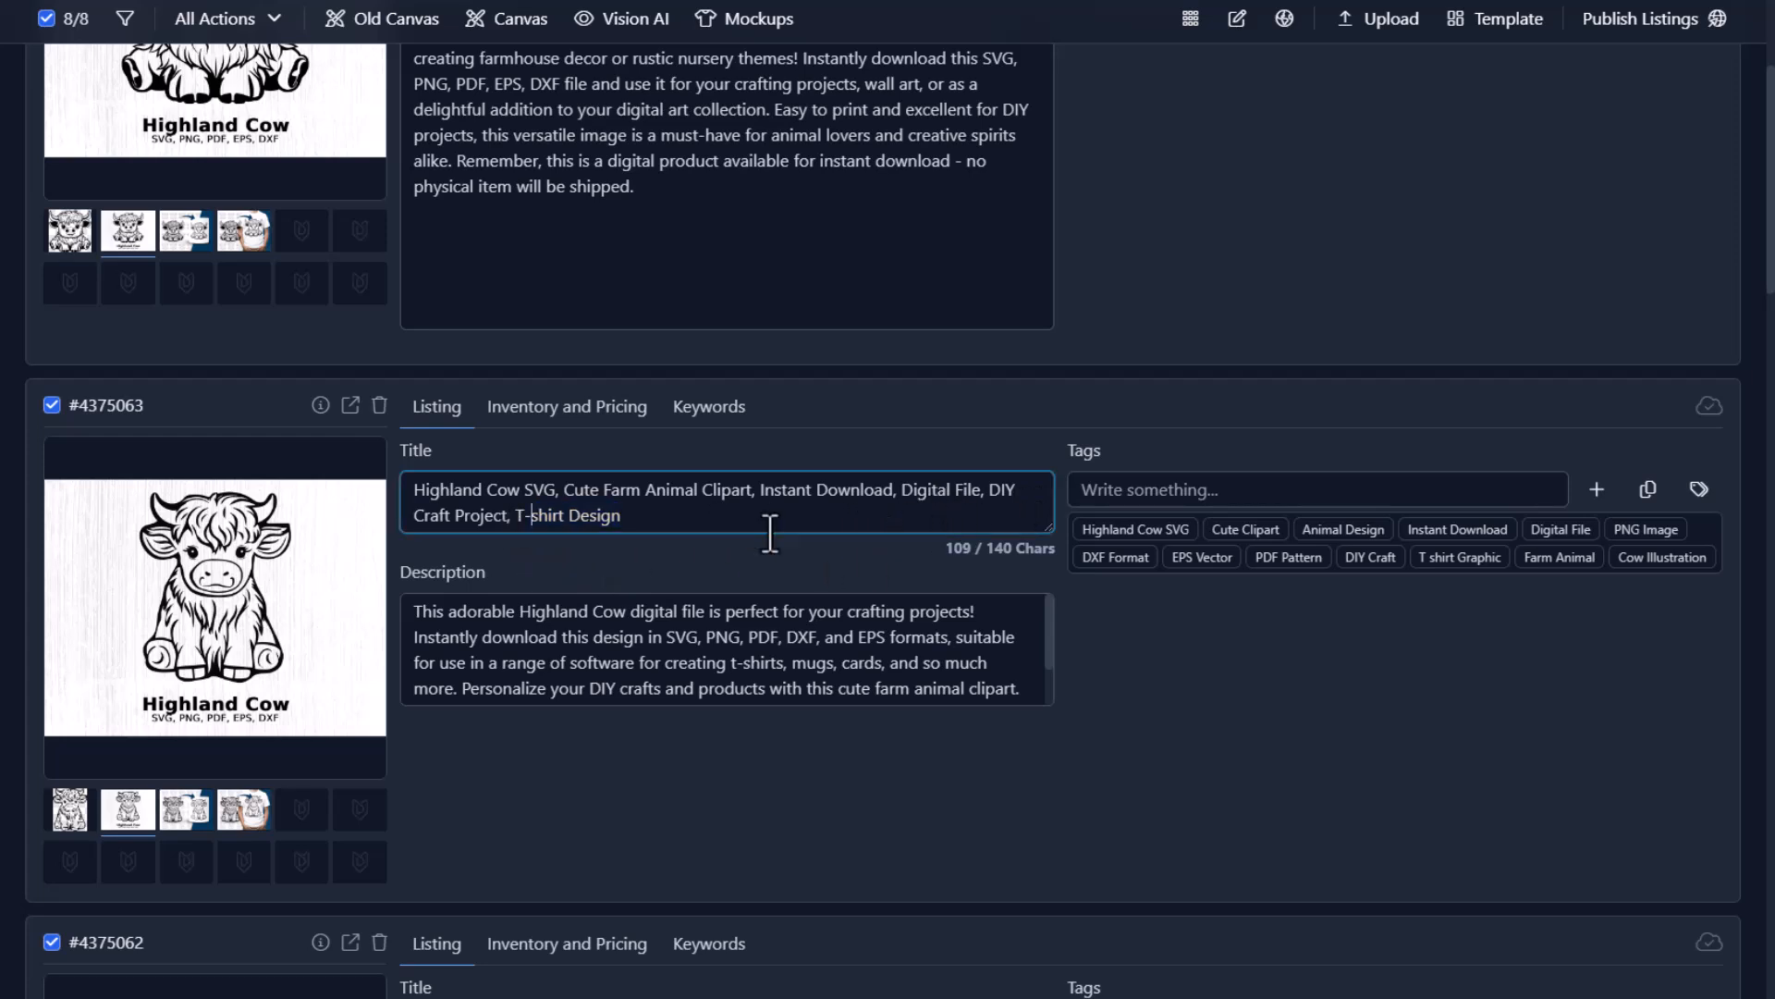
left_click(1208, 655)
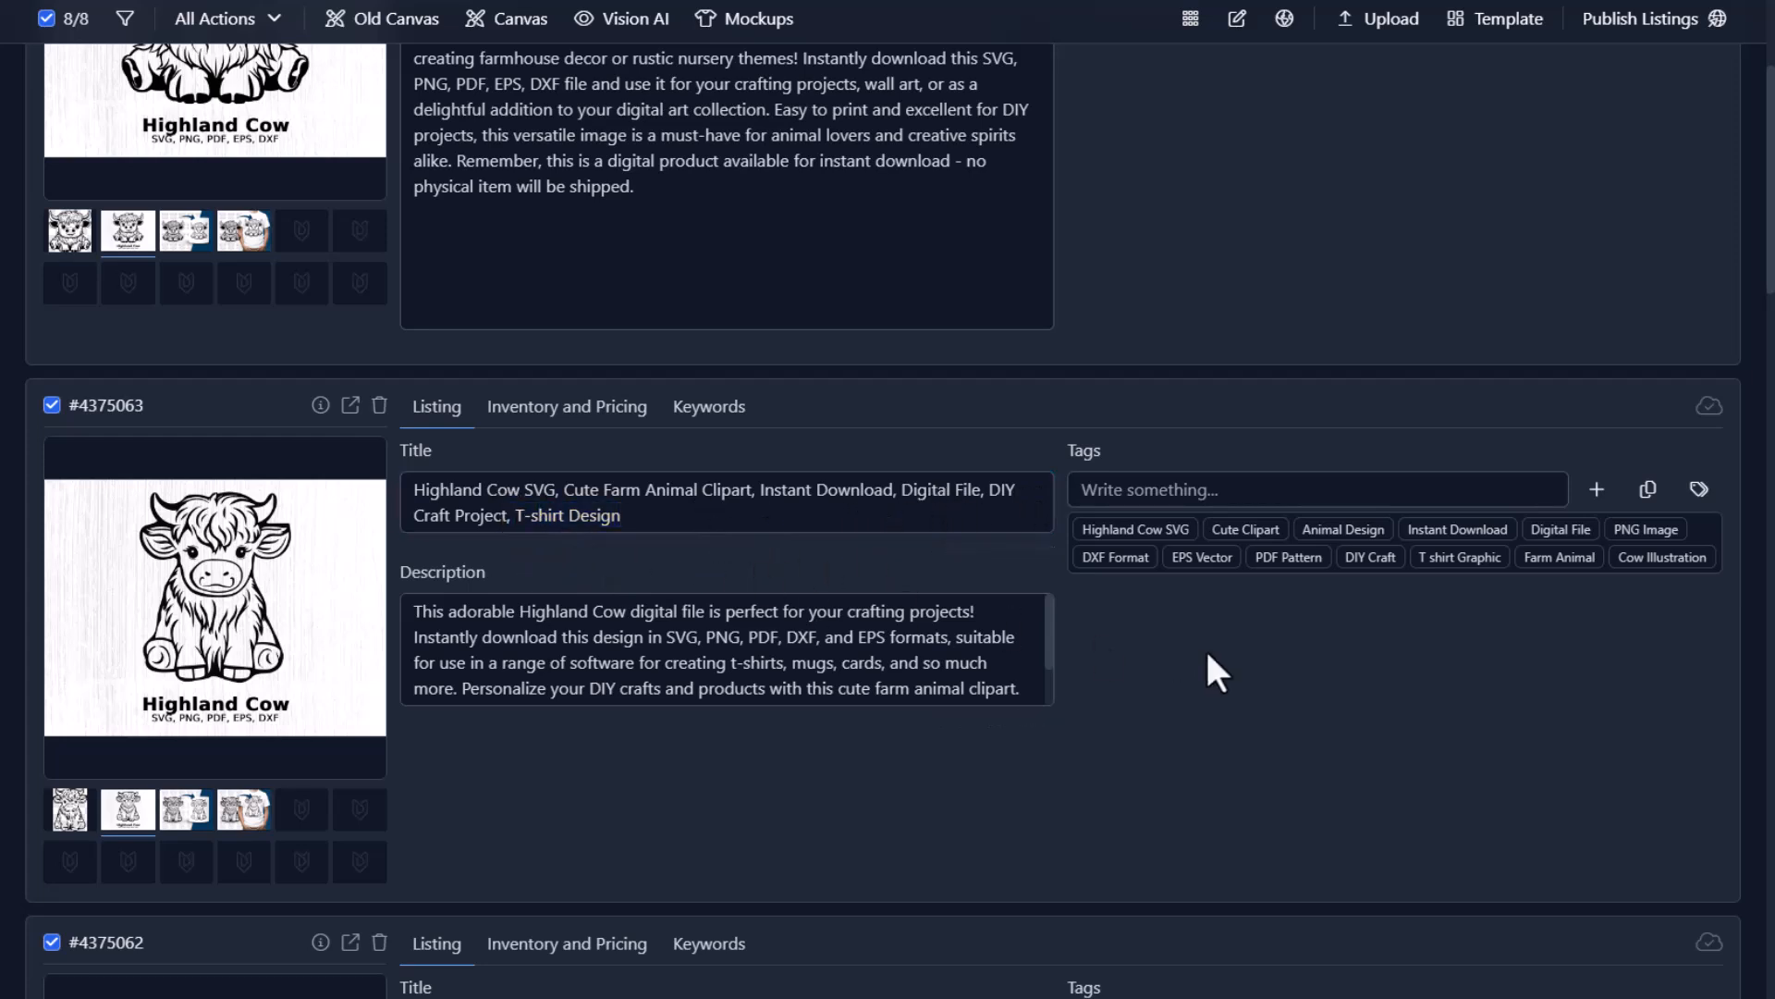
scroll(1068, 751, "down", 5)
scroll(911, 602, "down", 5)
scroll(969, 614, "up", 1)
scroll(970, 607, "down", 4)
scroll(975, 592, "up", 15)
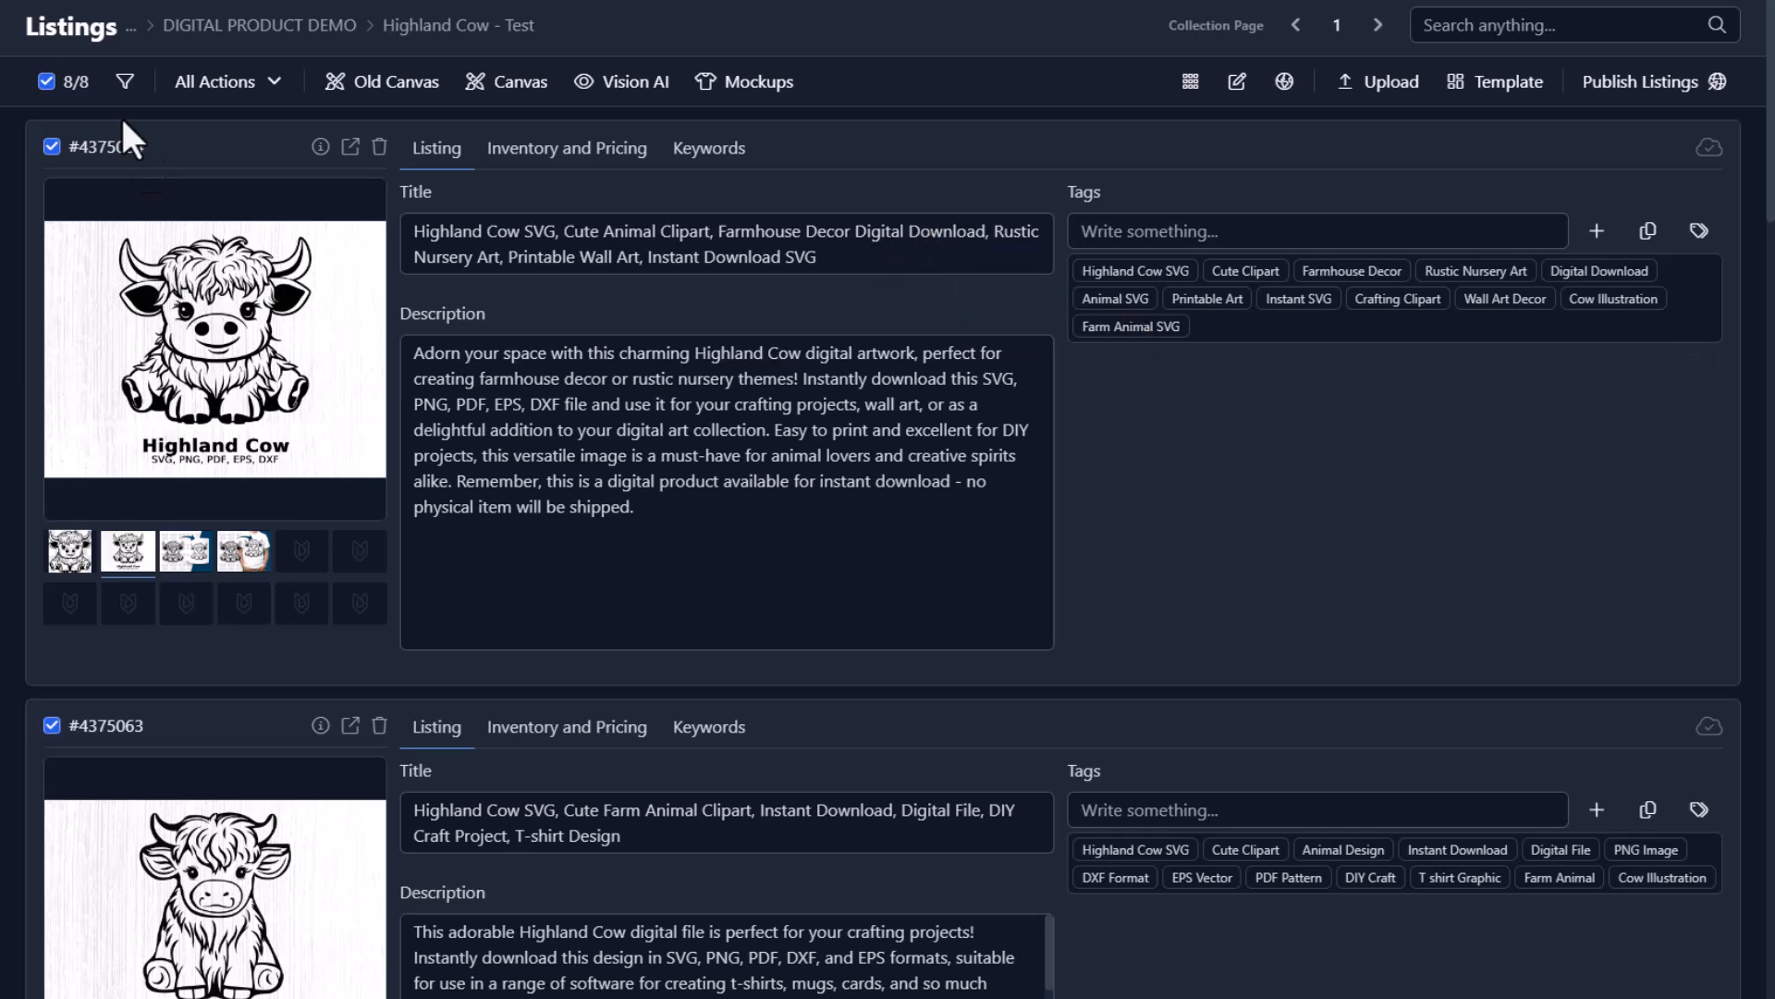
- Start digital publishing for all eight listings in the mode that converts files to various file types and sells them
left_click(69, 83)
left_click(85, 194)
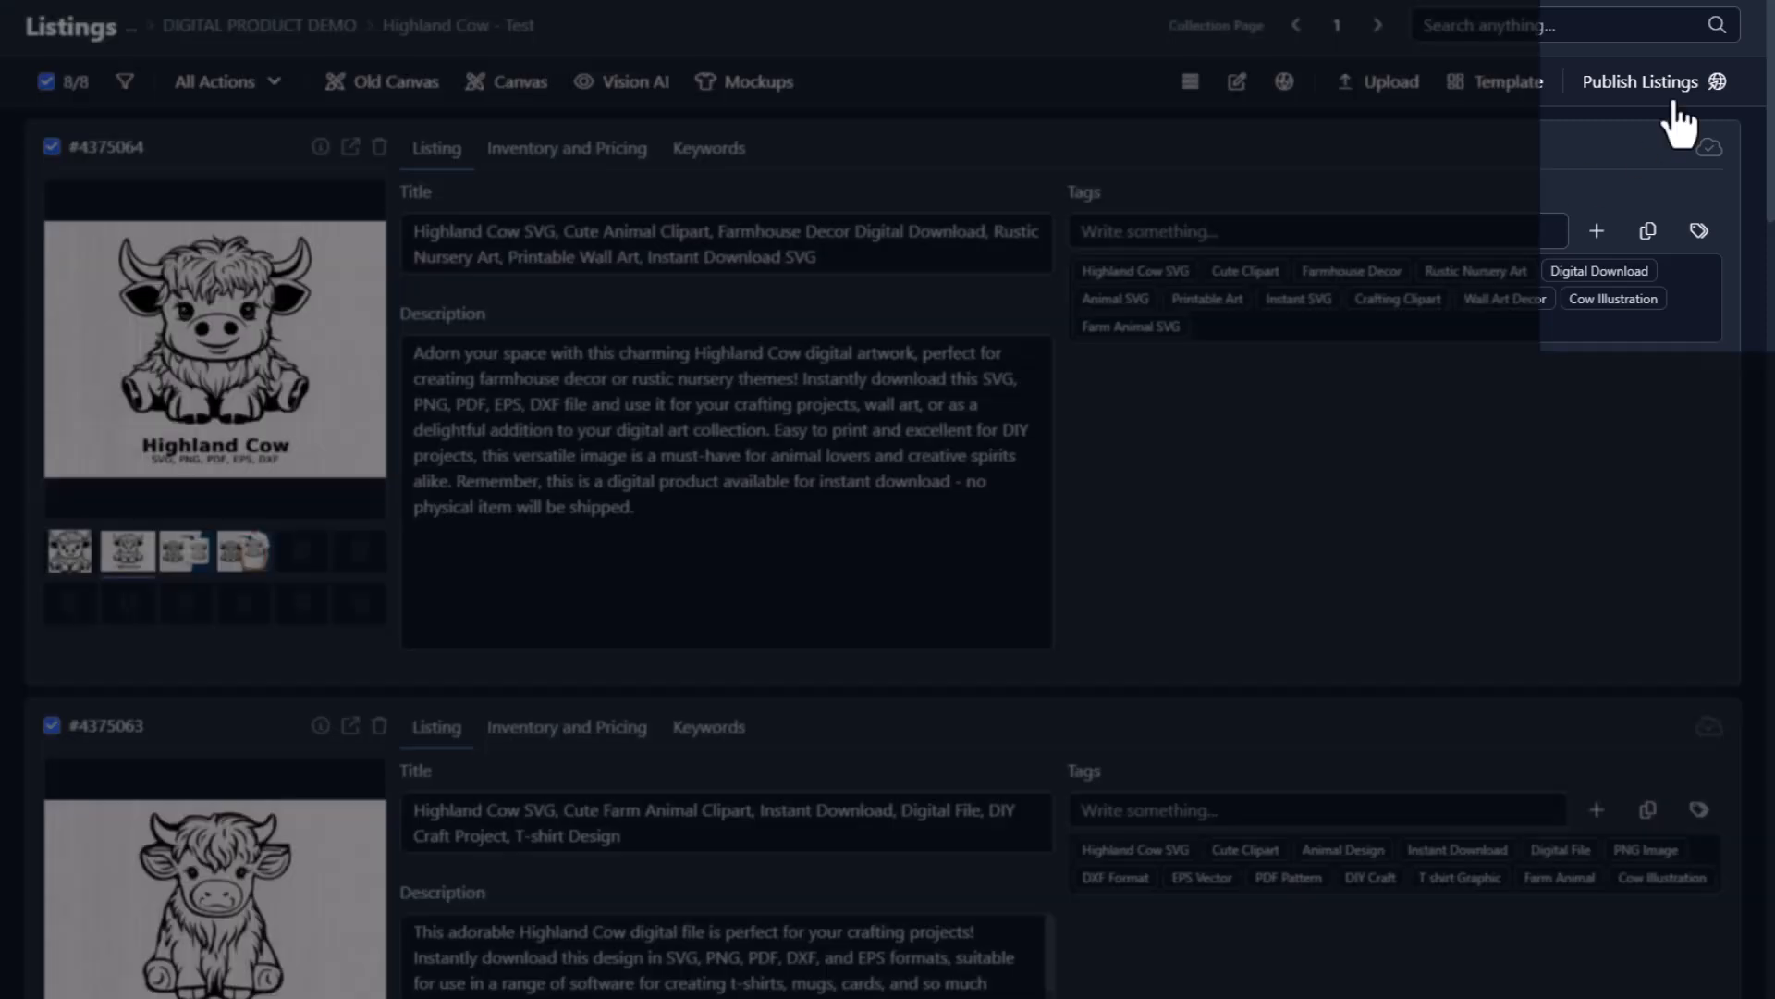
left_click(1646, 81)
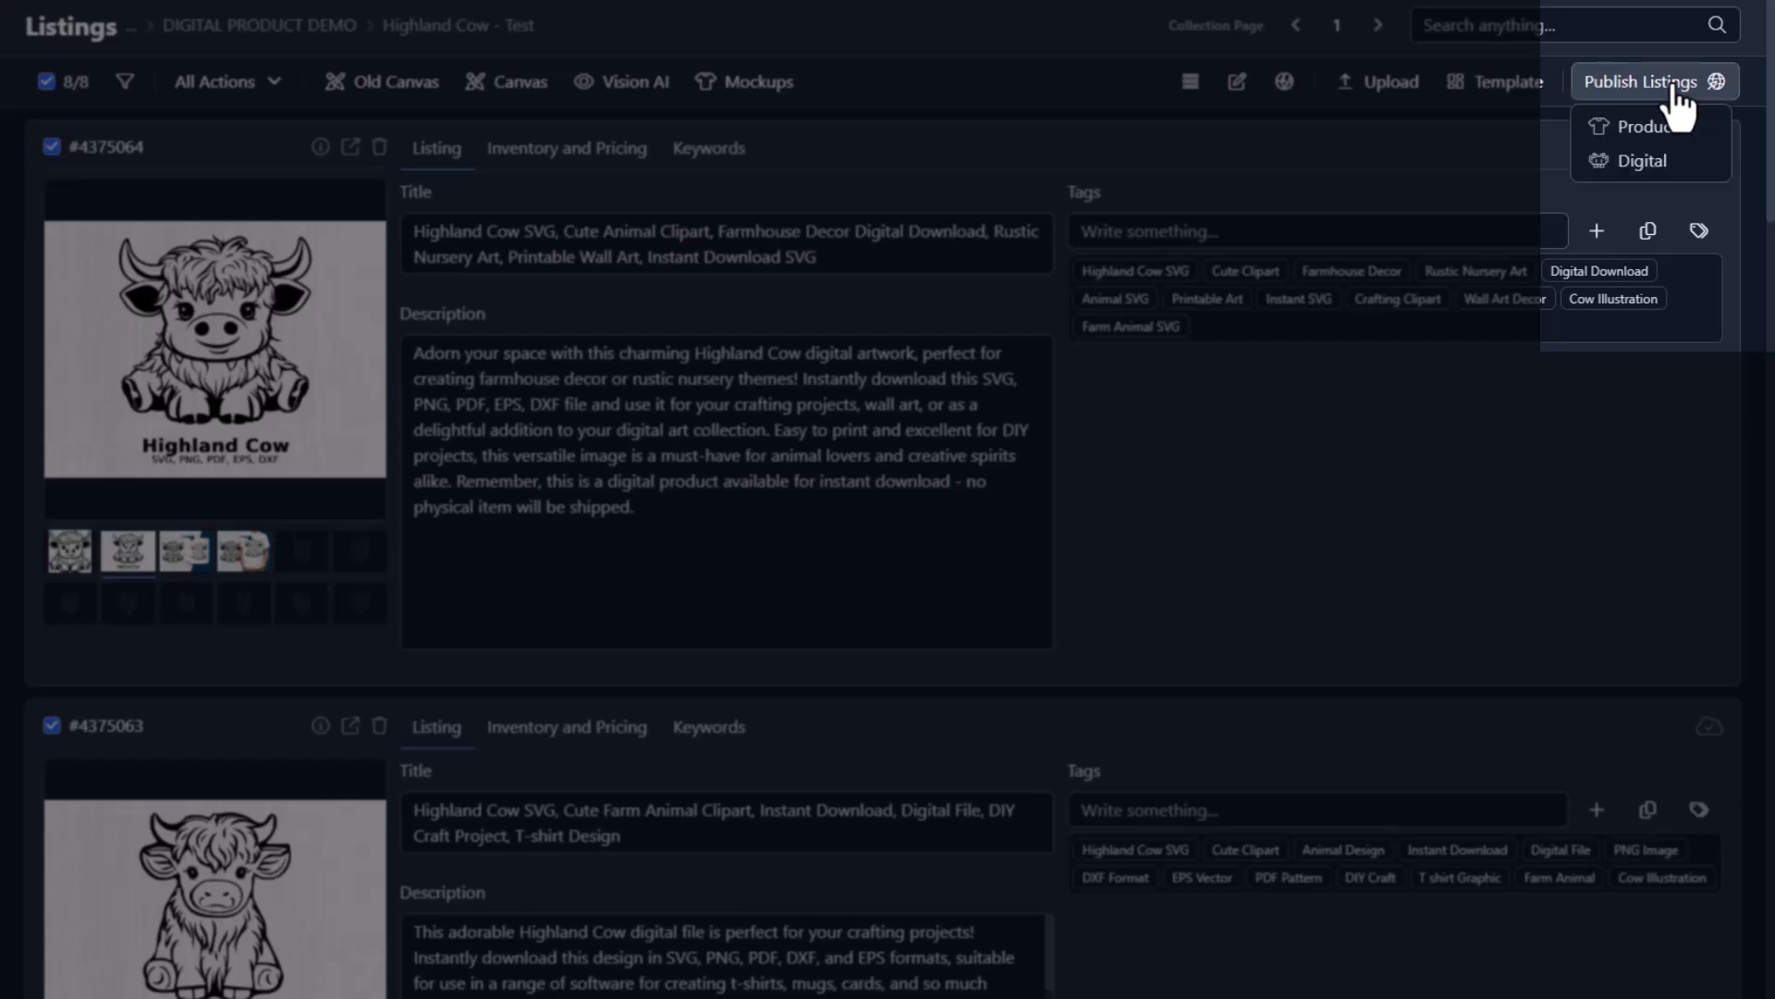
left_click(1644, 166)
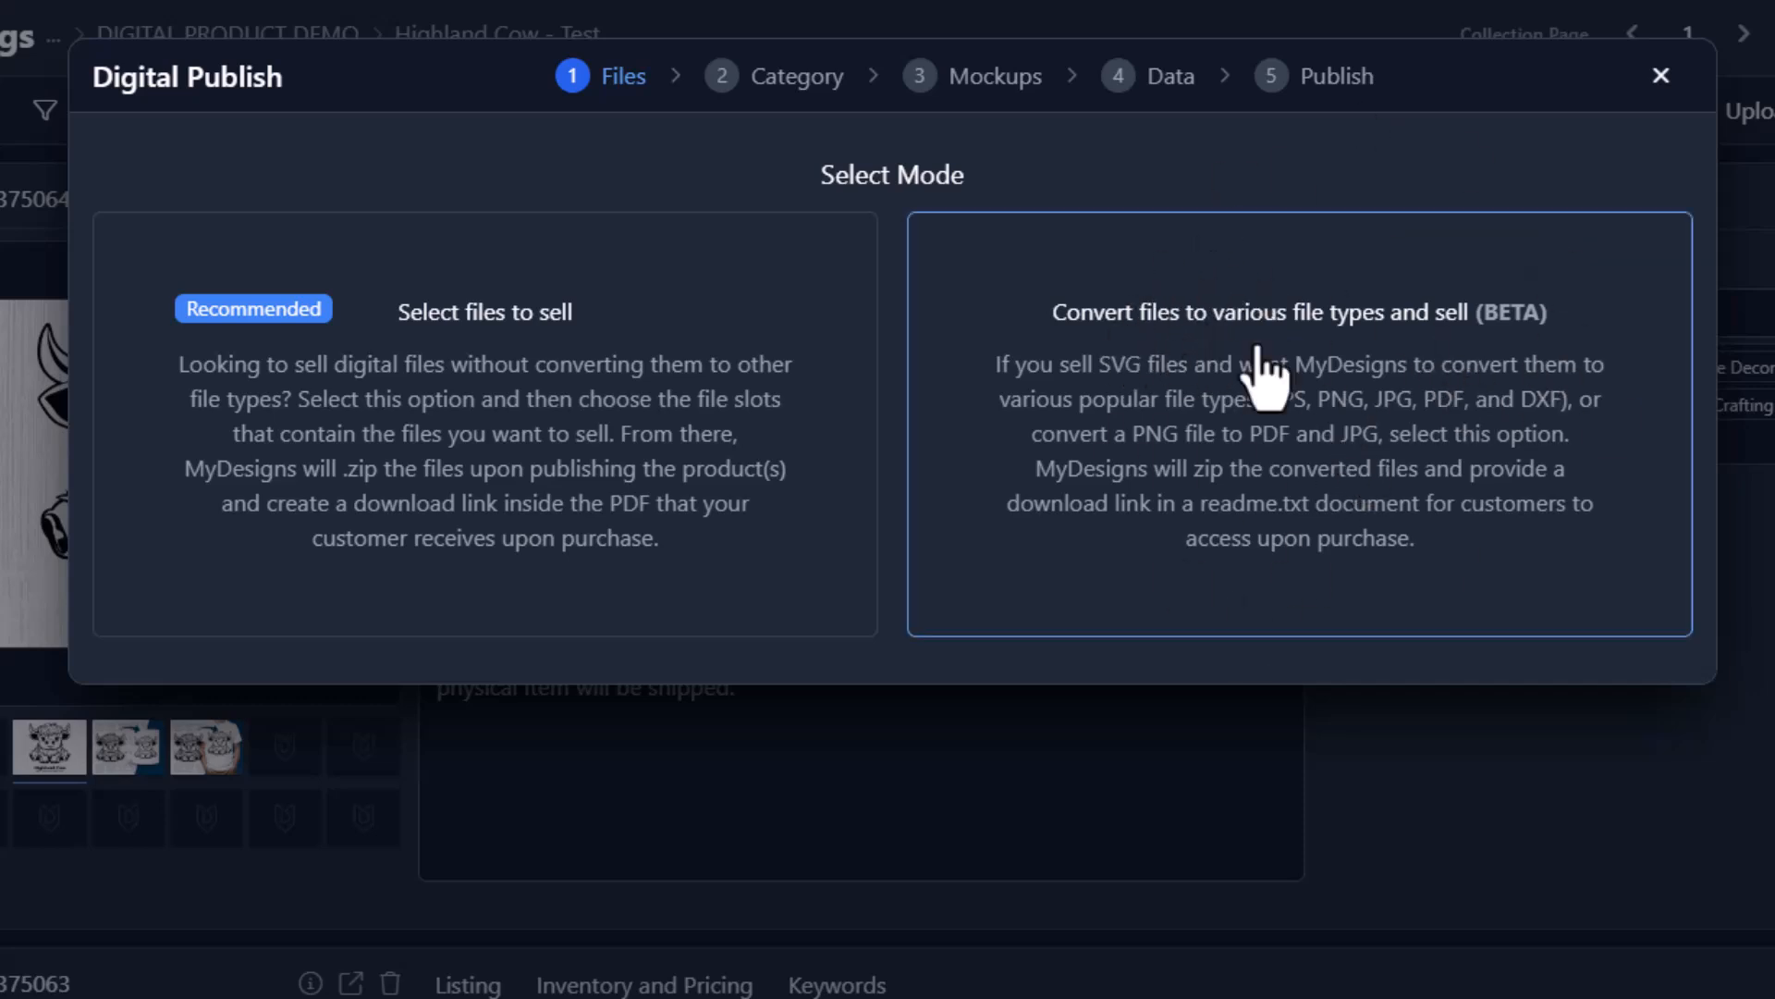
left_click(1221, 393)
- Select Main file as the file slot from which the digital asset is sold
left_click(846, 305)
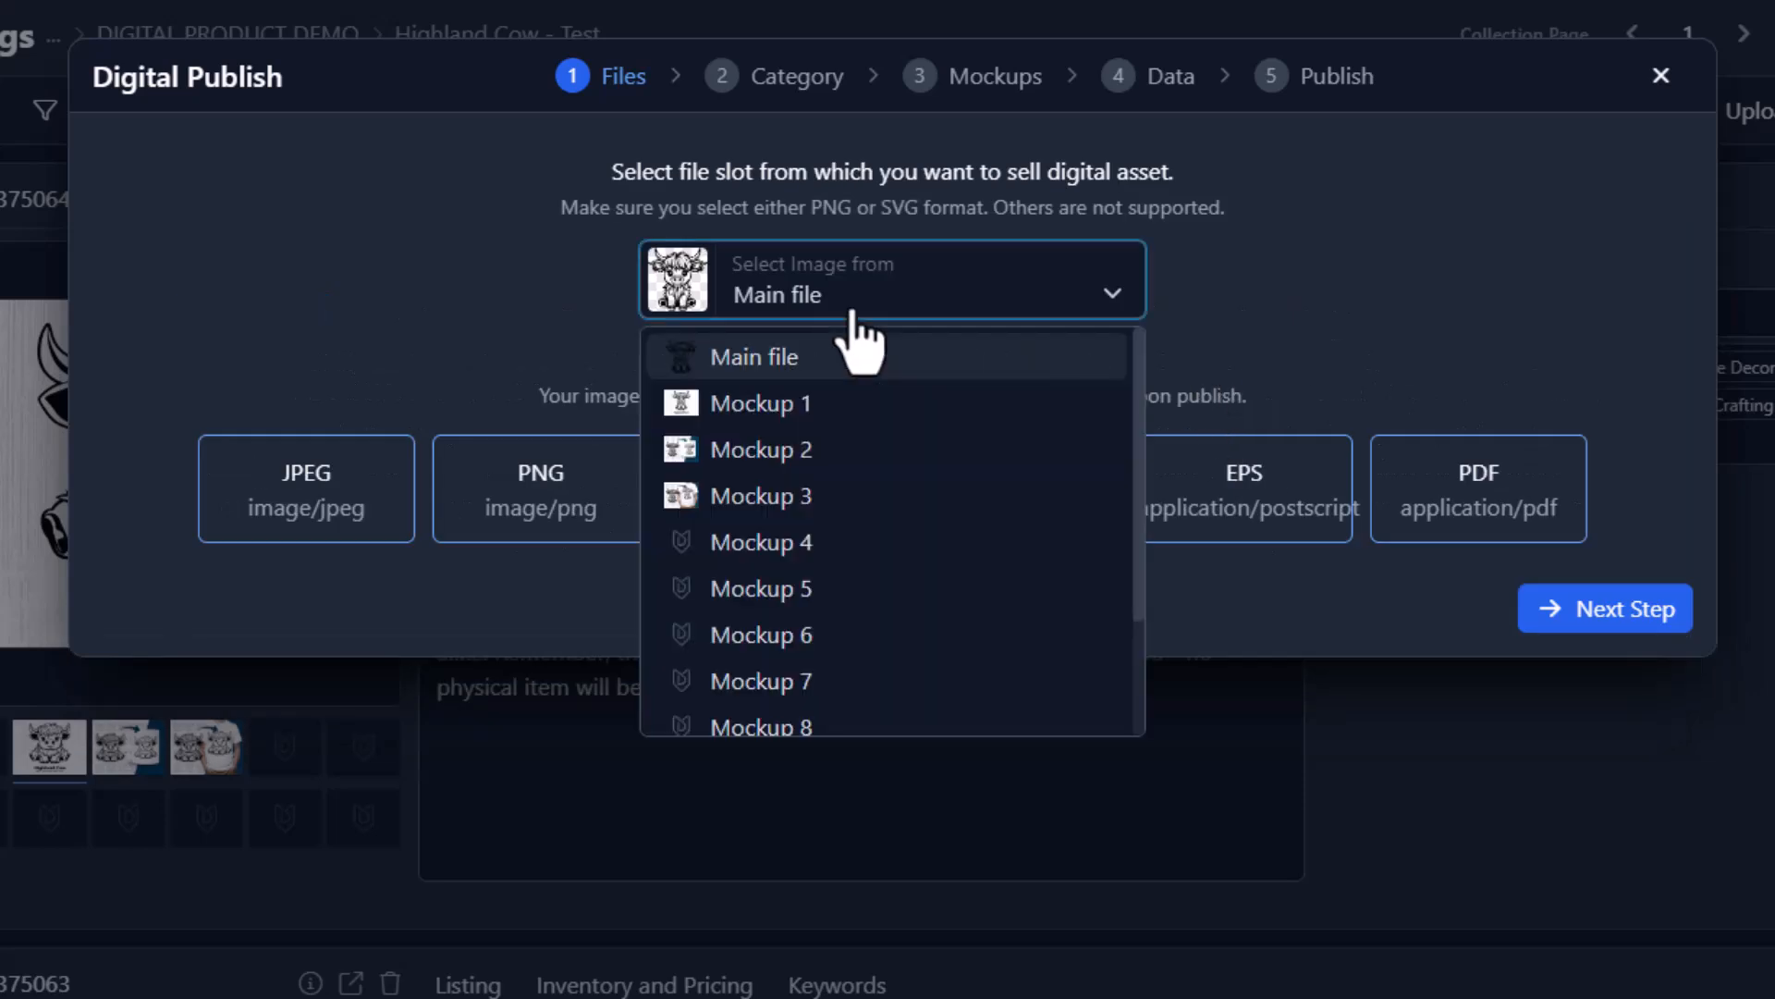
left_click(806, 365)
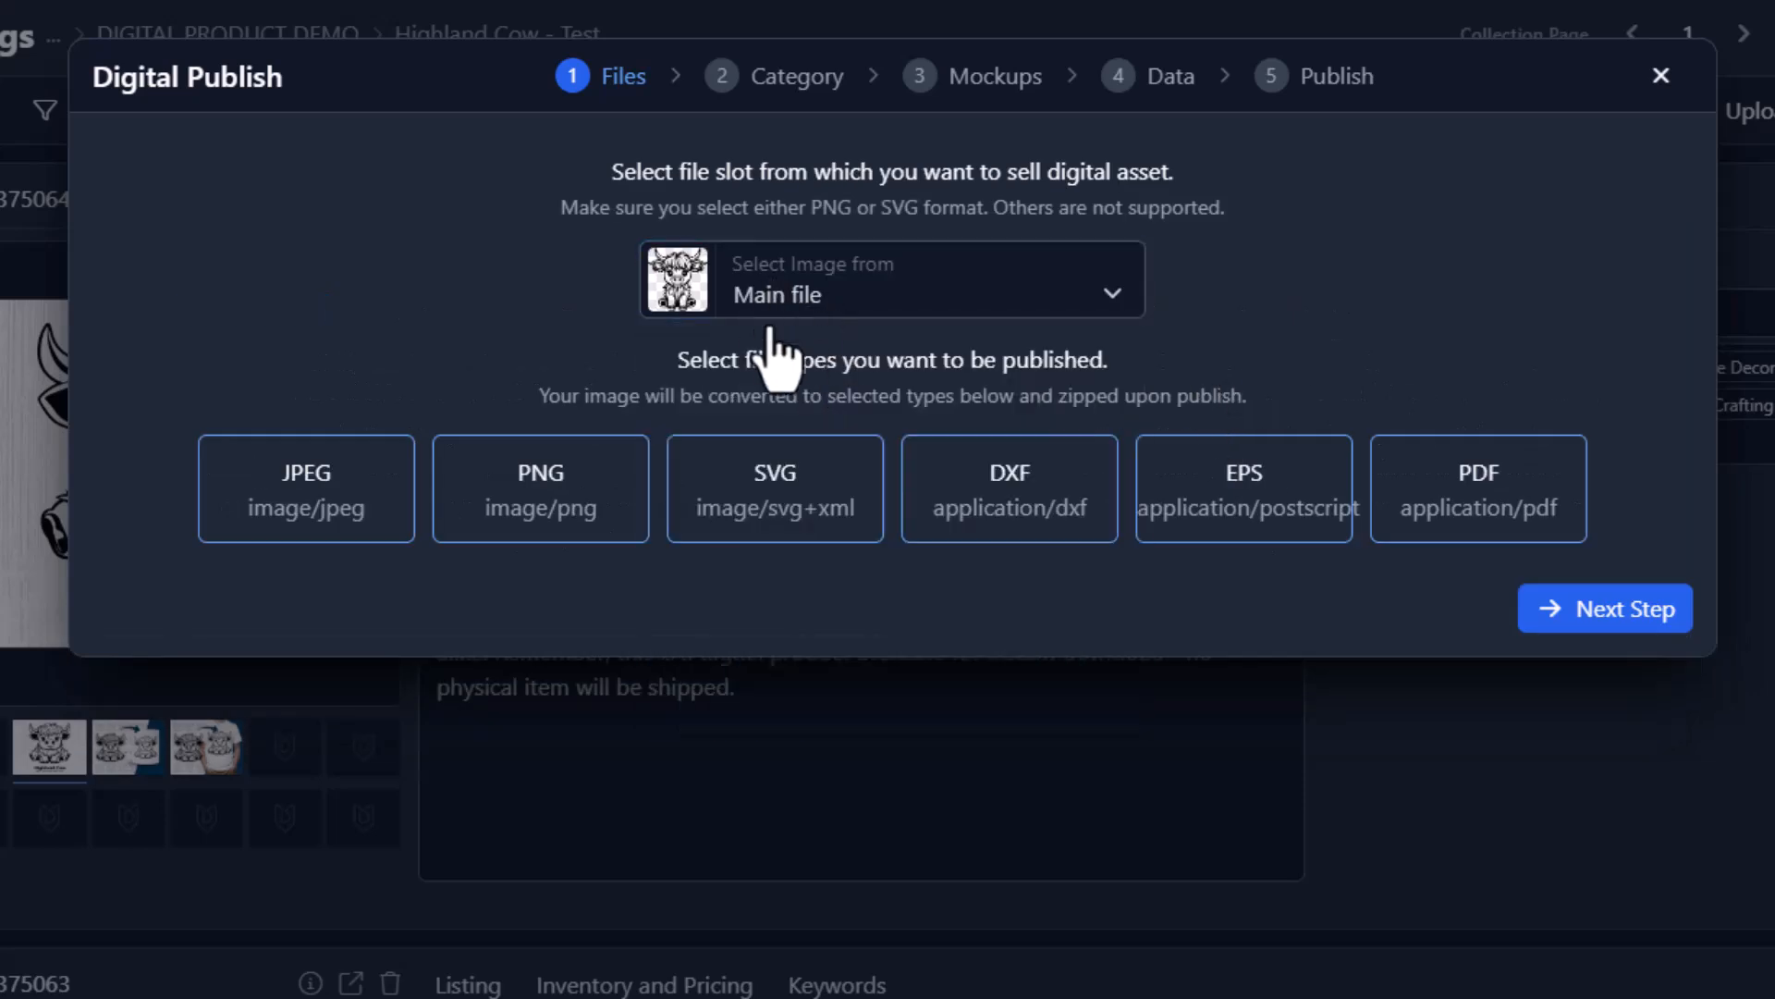
left_click(890, 312)
left_click(823, 361)
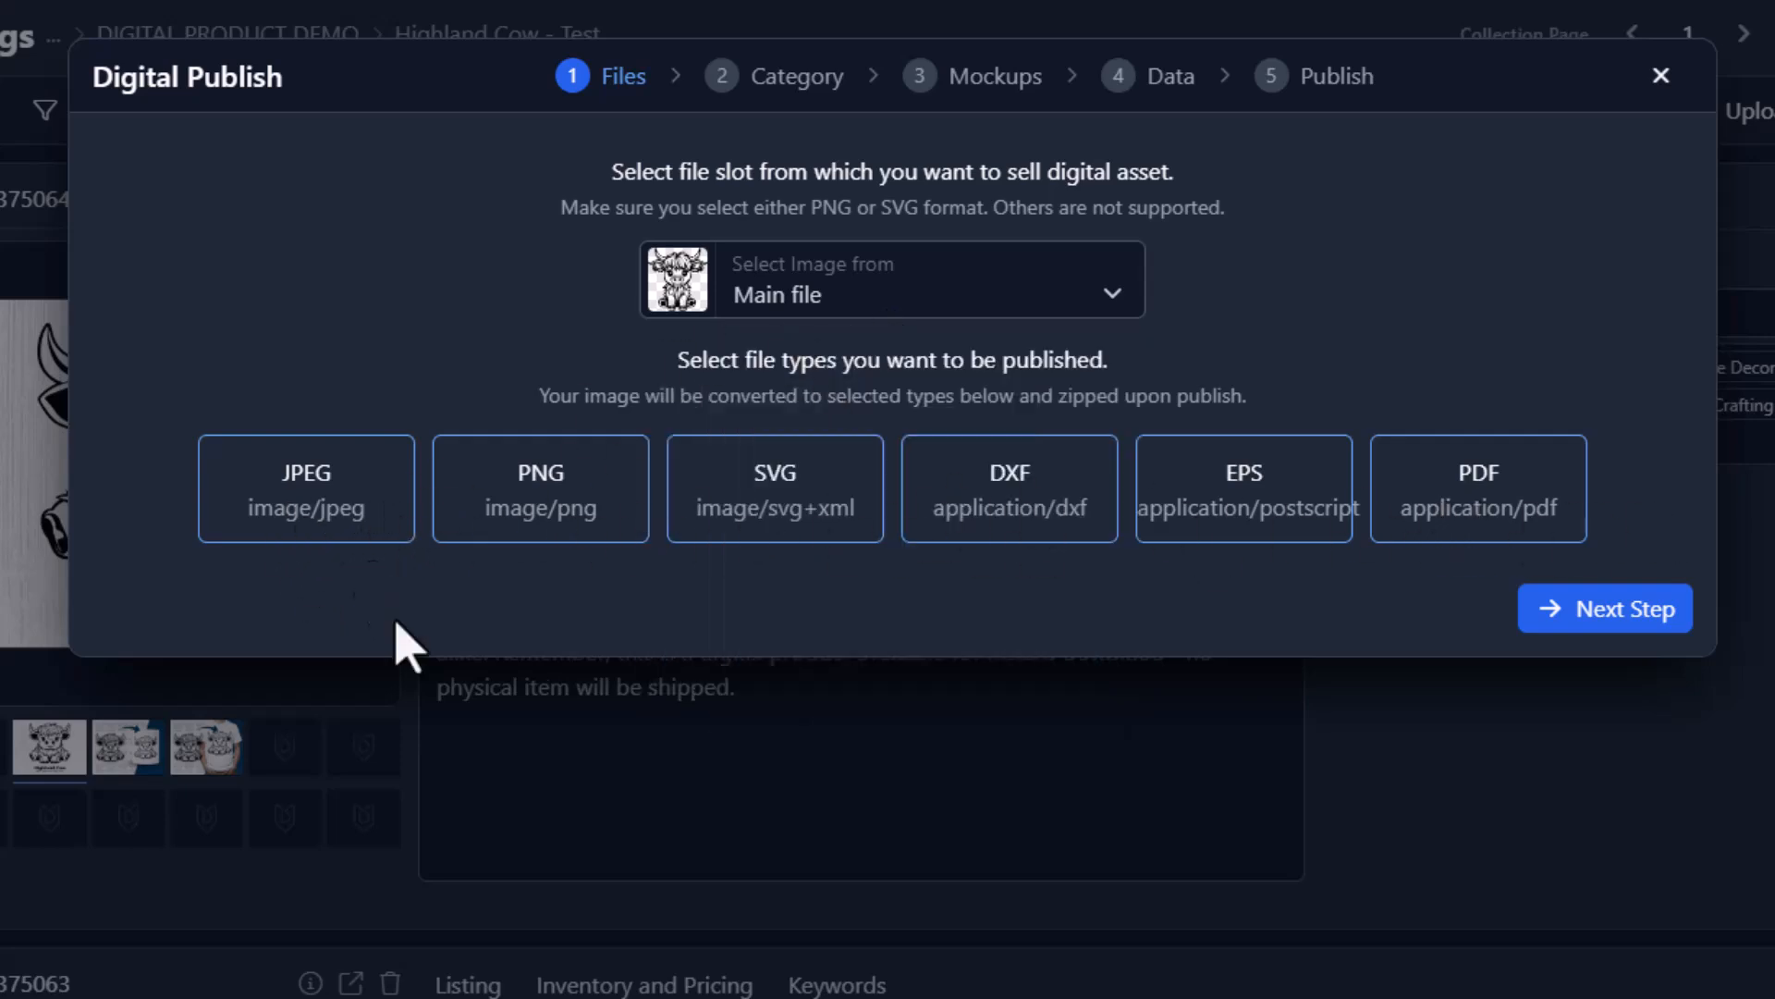
- Try excluding JPEG from the file types and using Mockup 1 as the file slot to sell
left_click(312, 513)
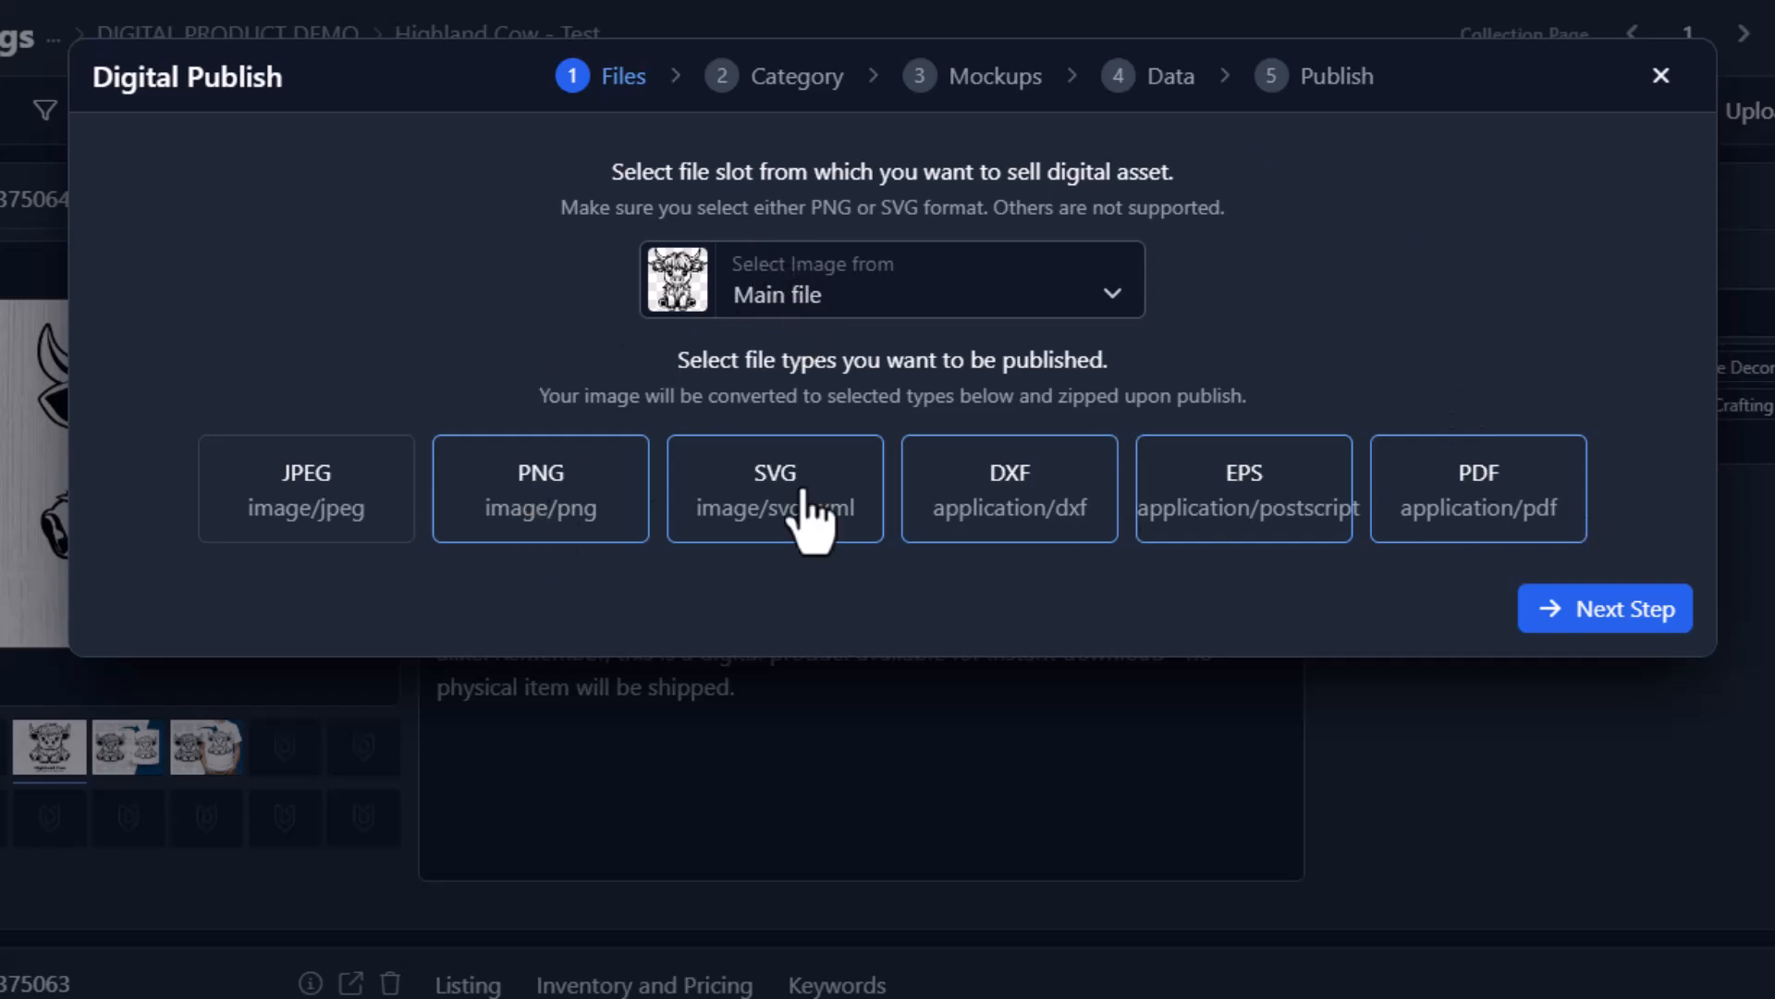
left_click(832, 310)
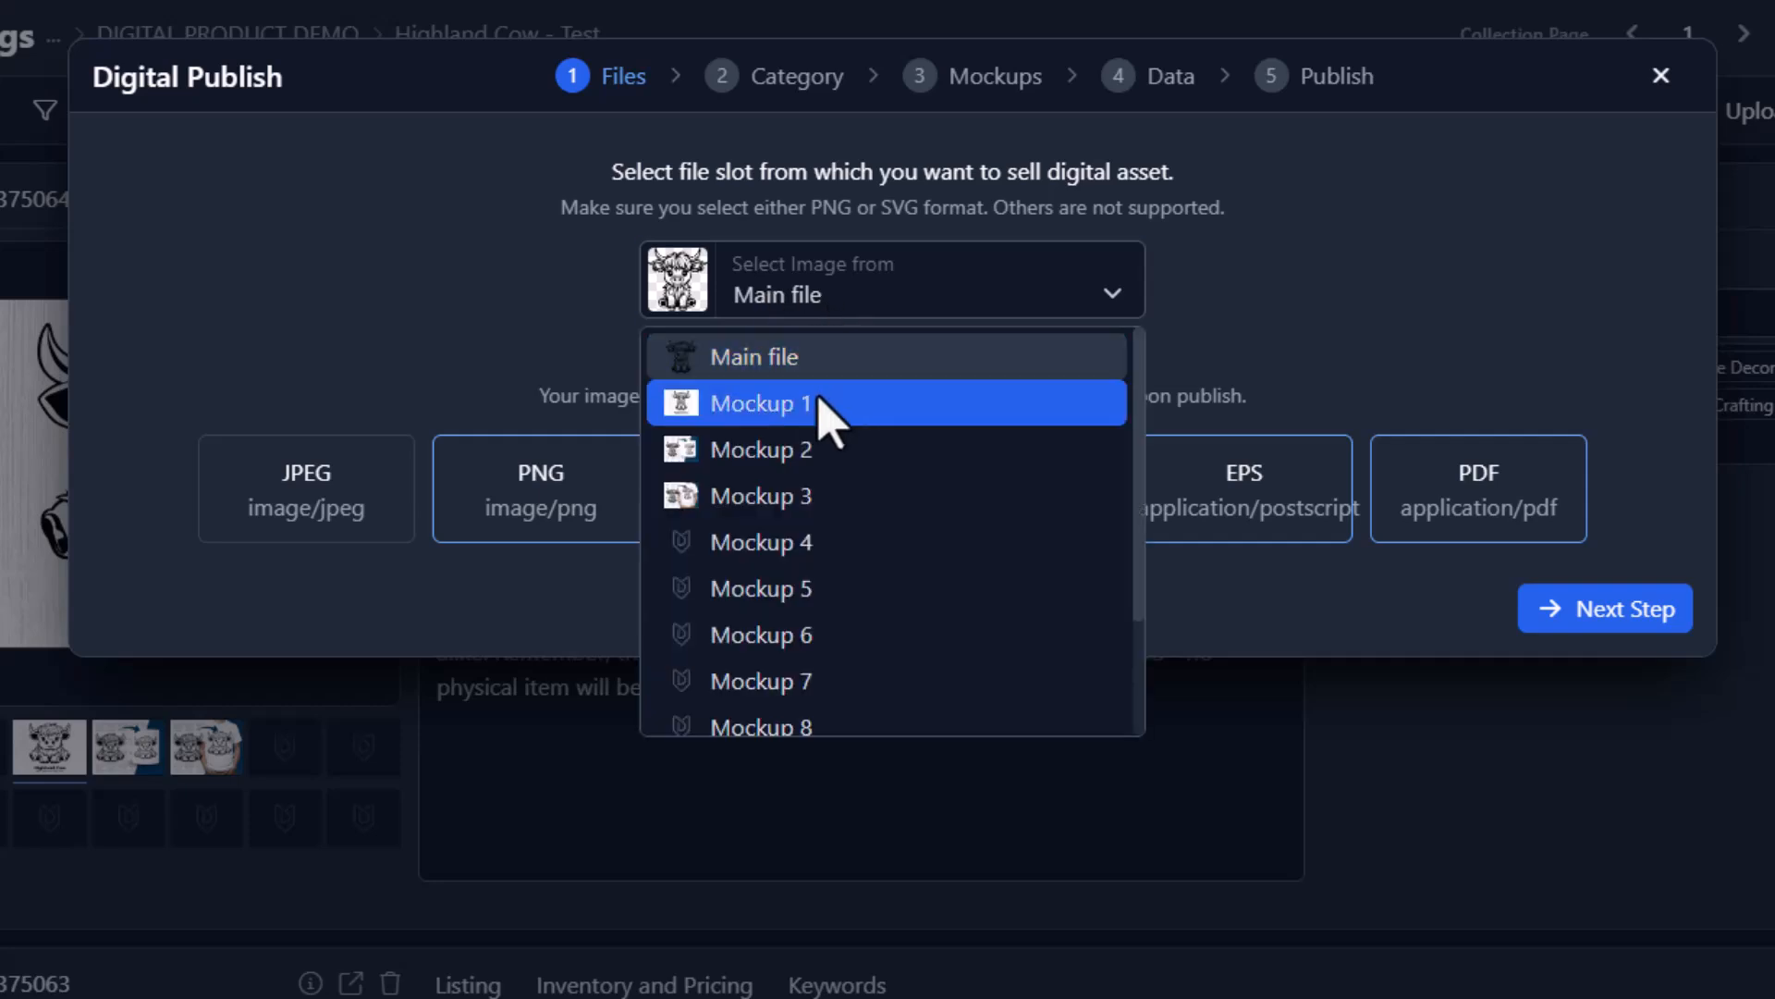
left_click(823, 401)
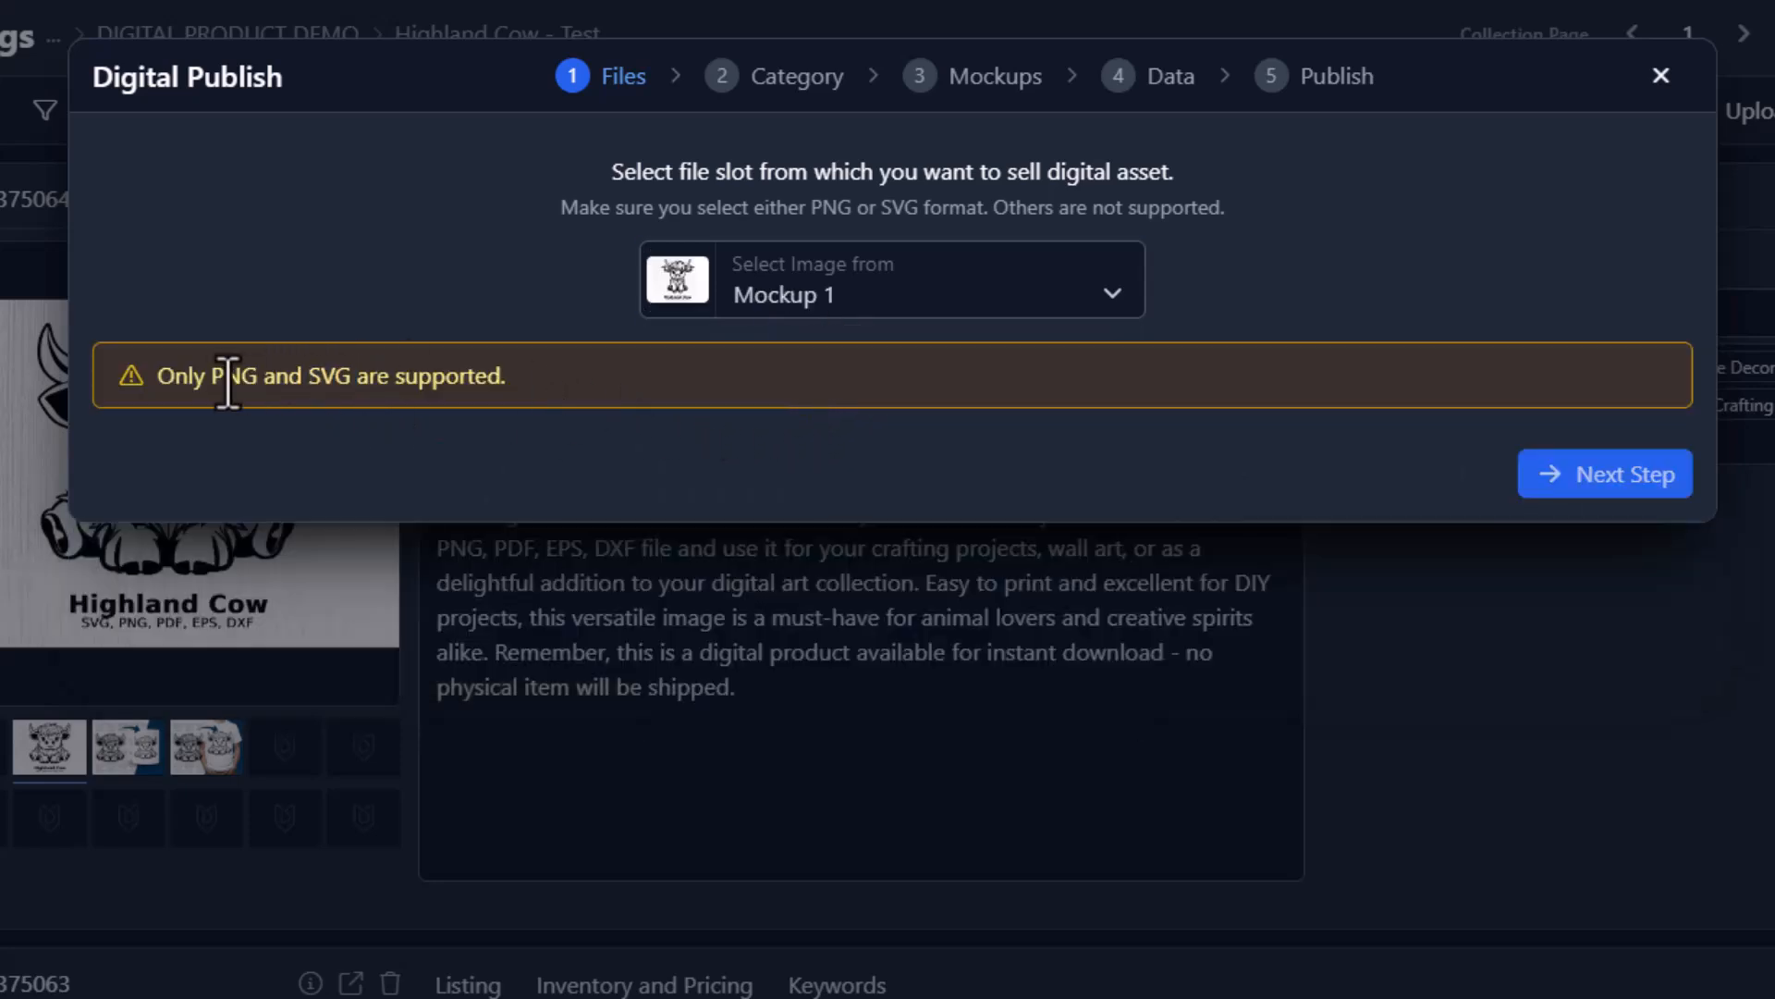
- Set the file slot to Main file, exclude JPEG from the published file types and continue to the category settings
left_click(842, 309)
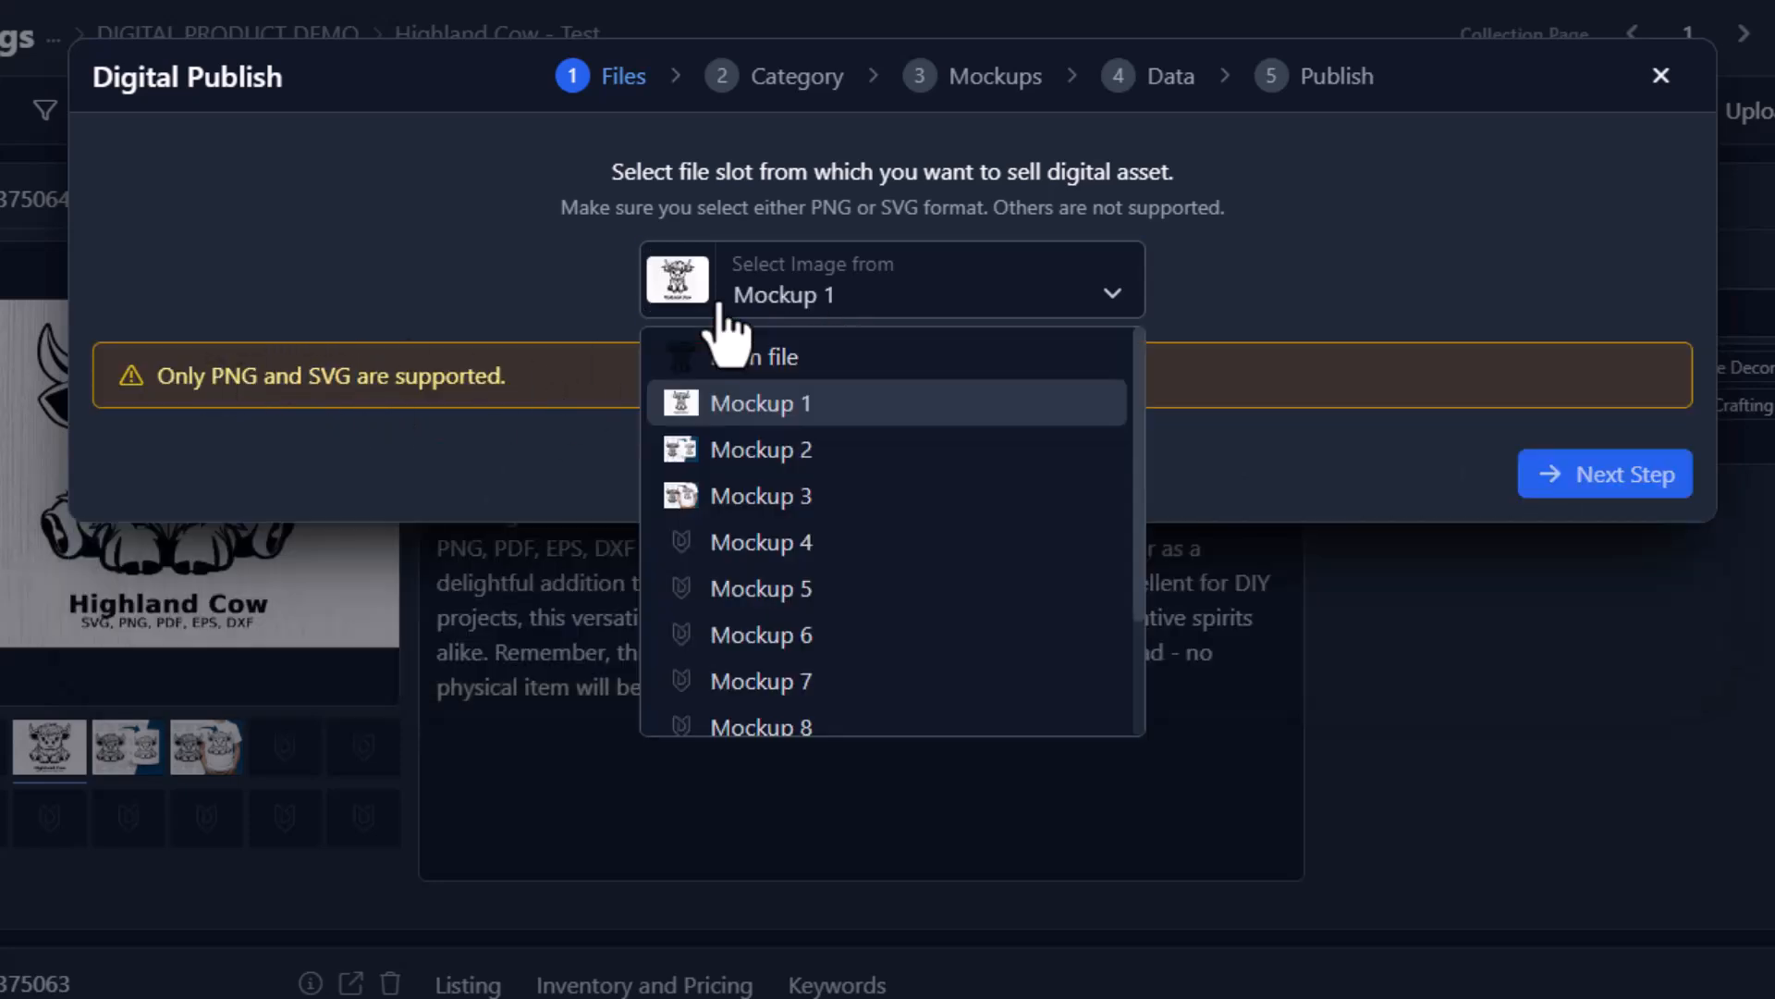
left_click(784, 362)
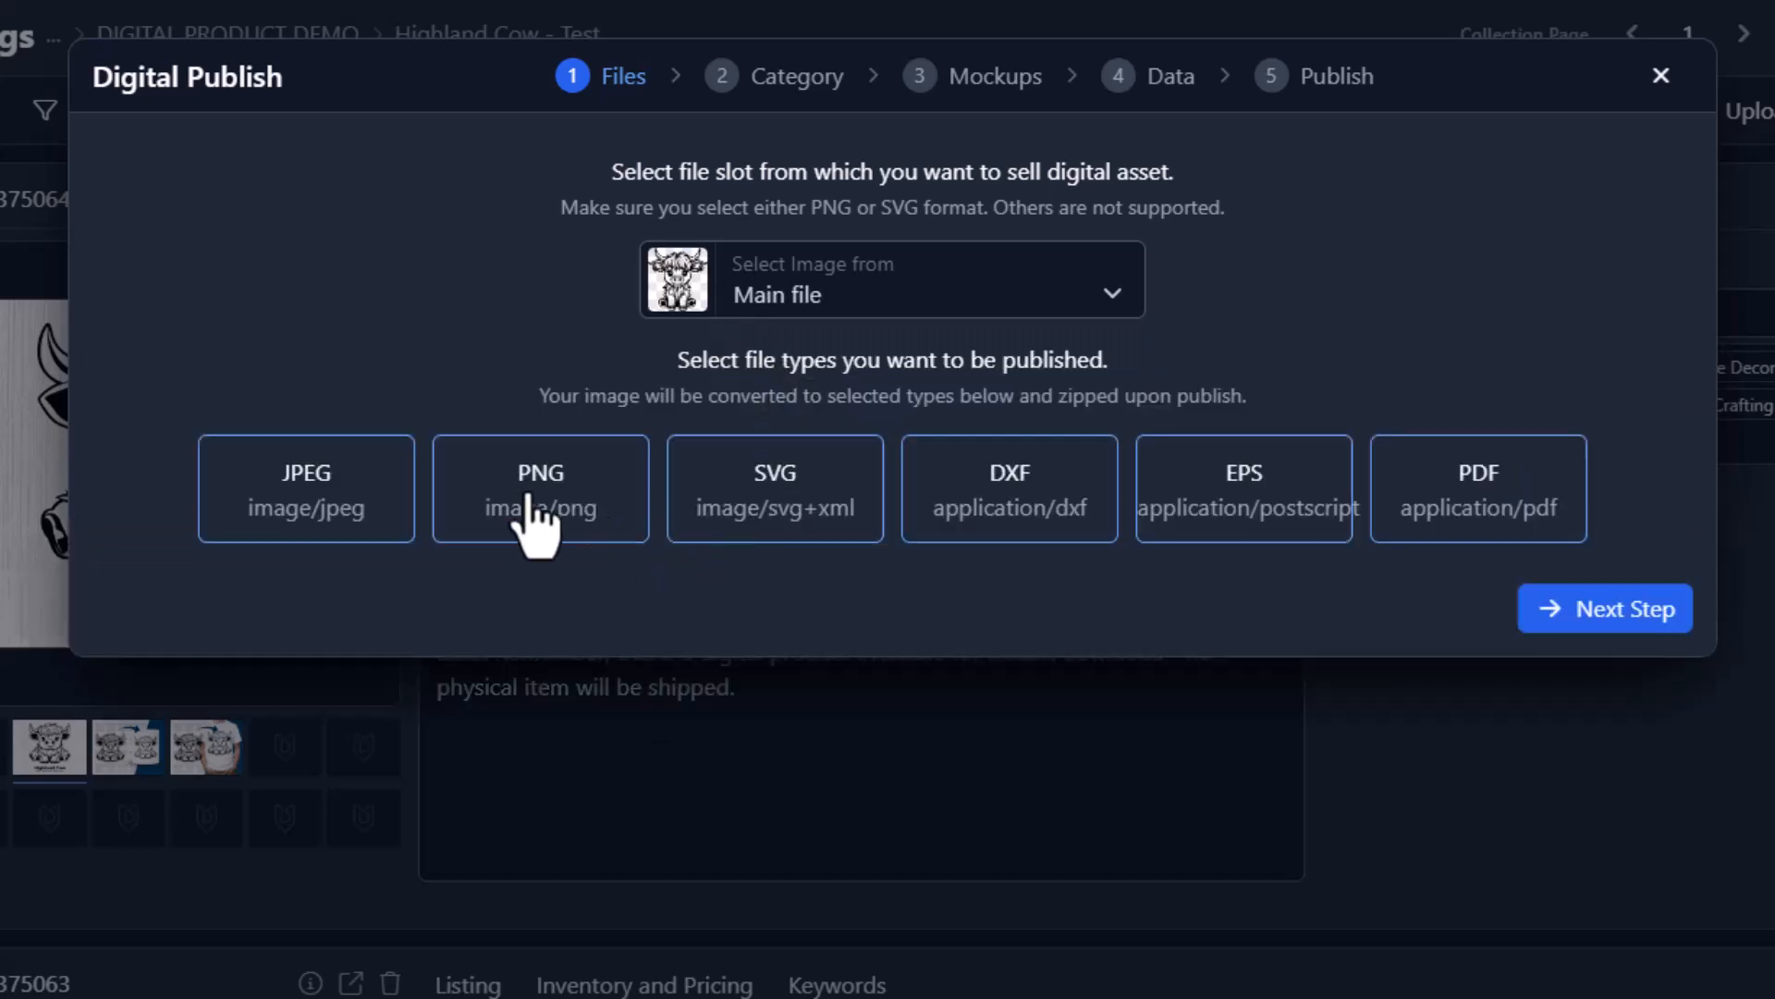
left_click(344, 499)
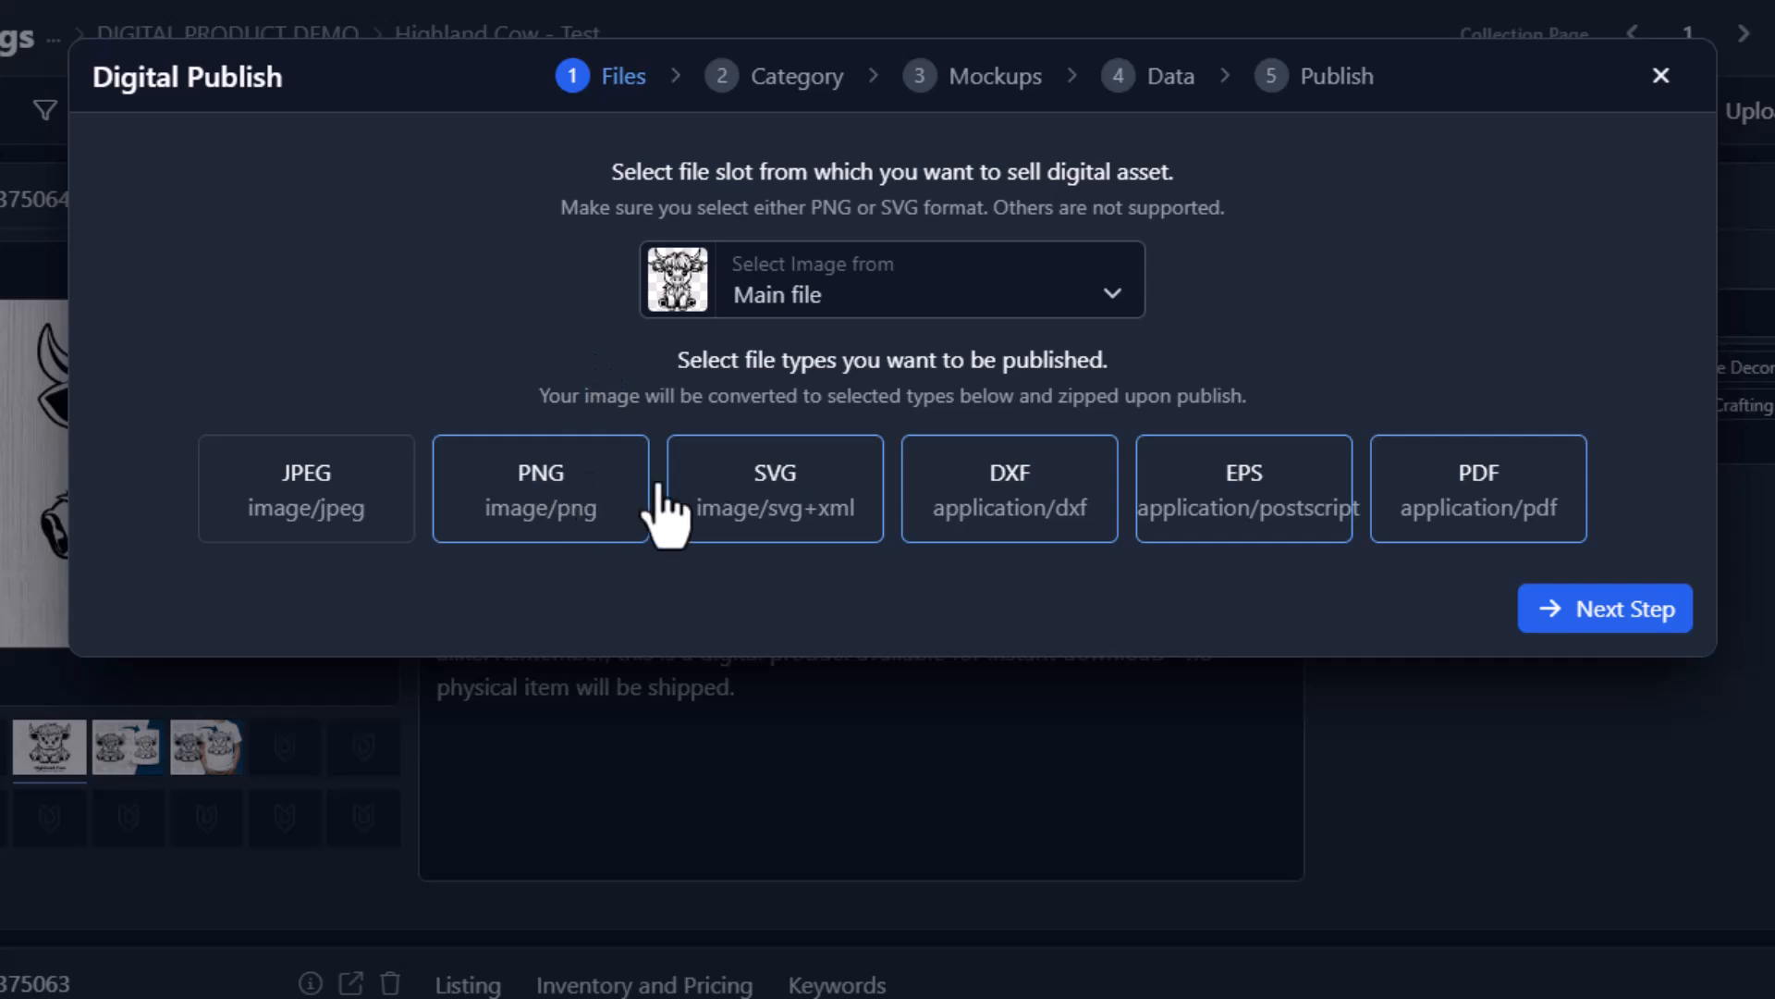
left_click(1583, 621)
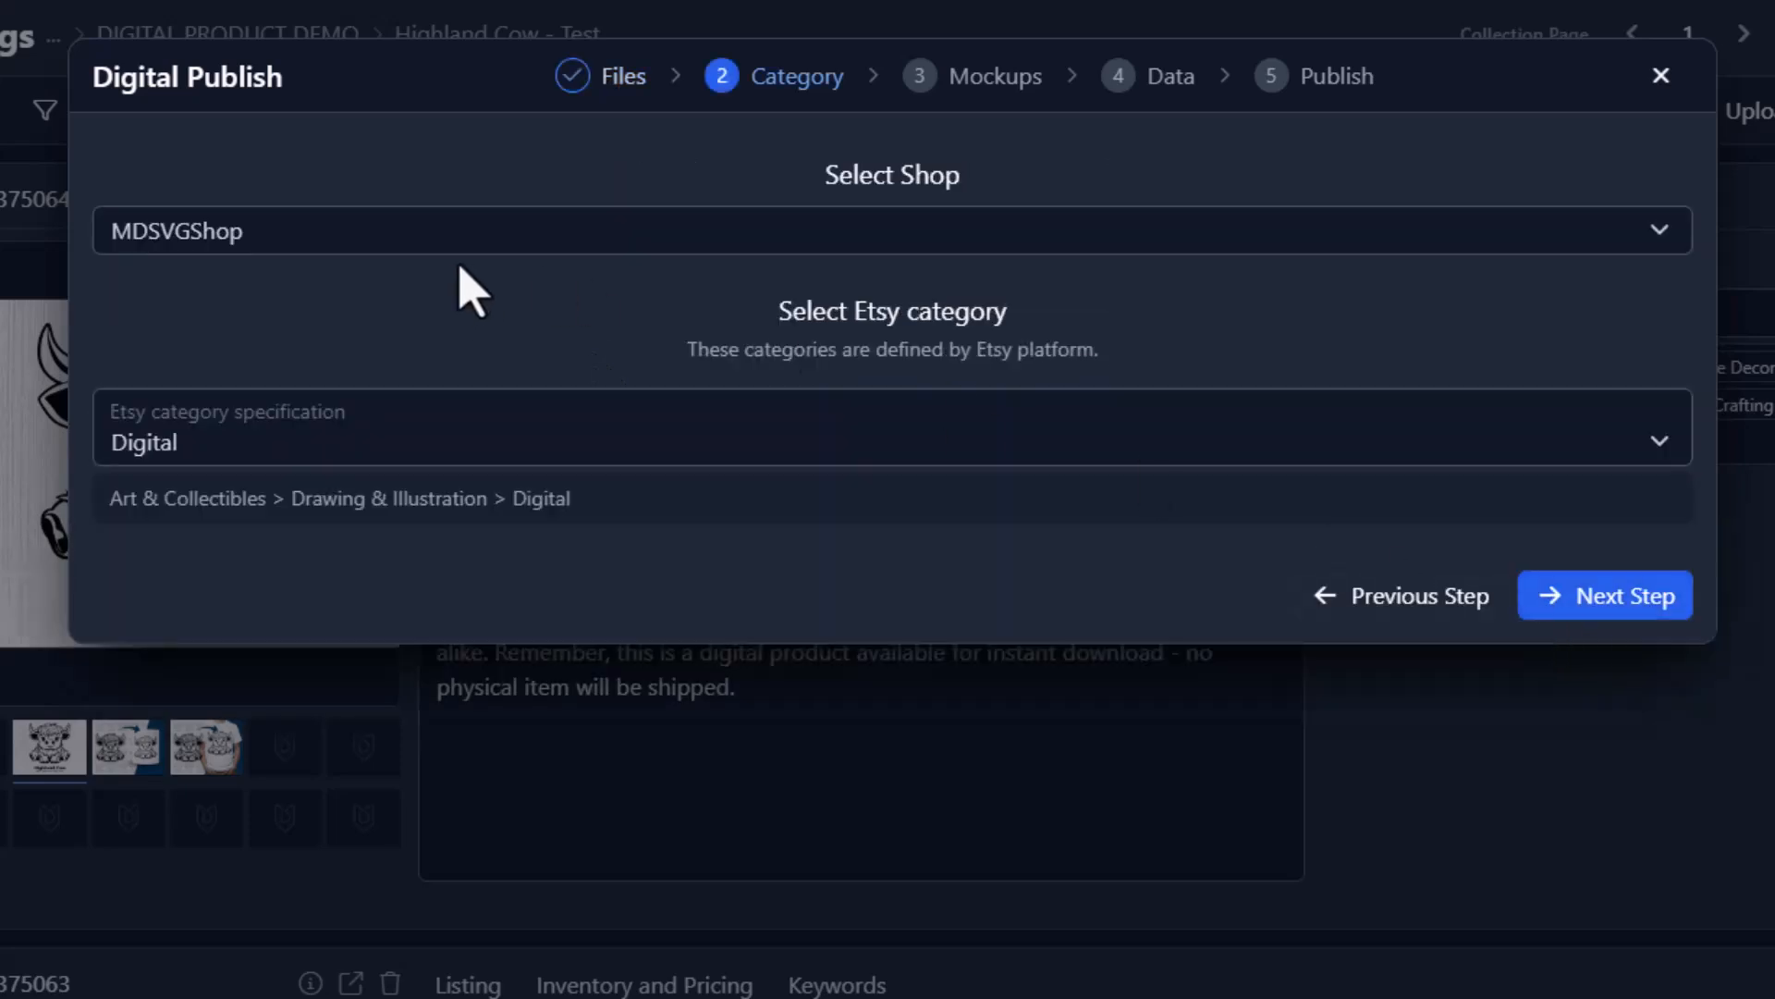
- Choose MDSVGShop as the shop and look through the available Etsy categories
left_click(495, 243)
left_click(453, 293)
left_click(355, 463)
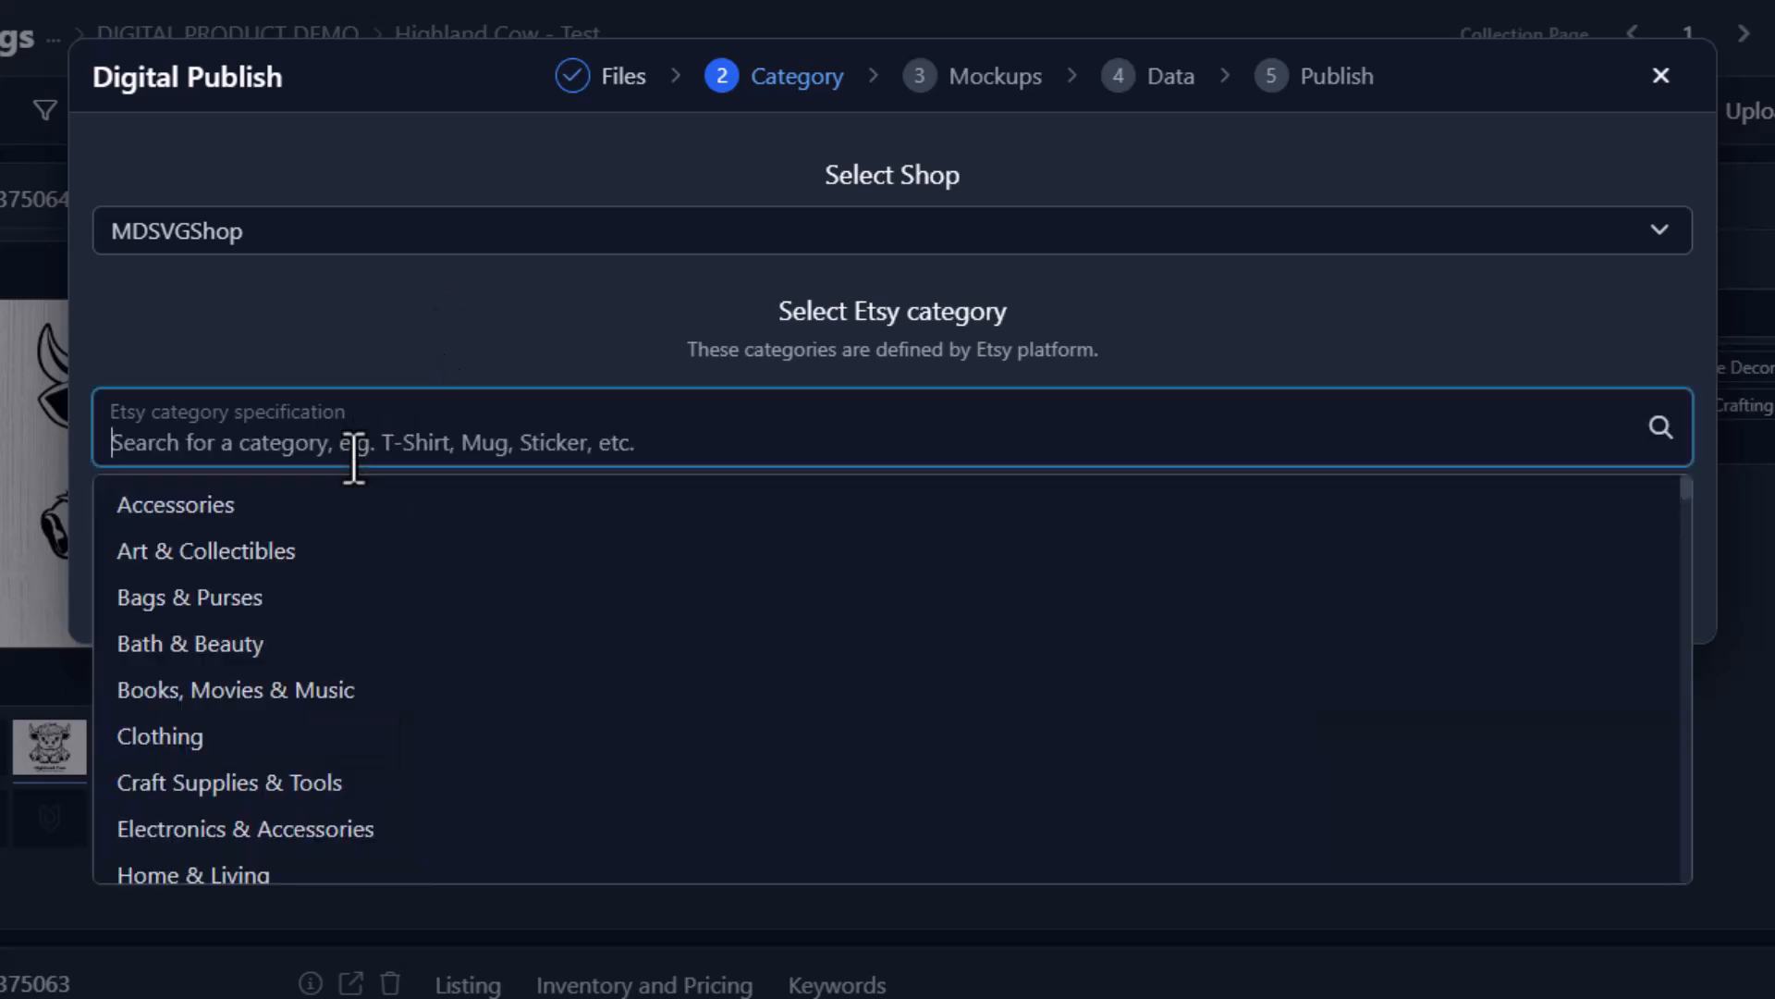
left_click(656, 350)
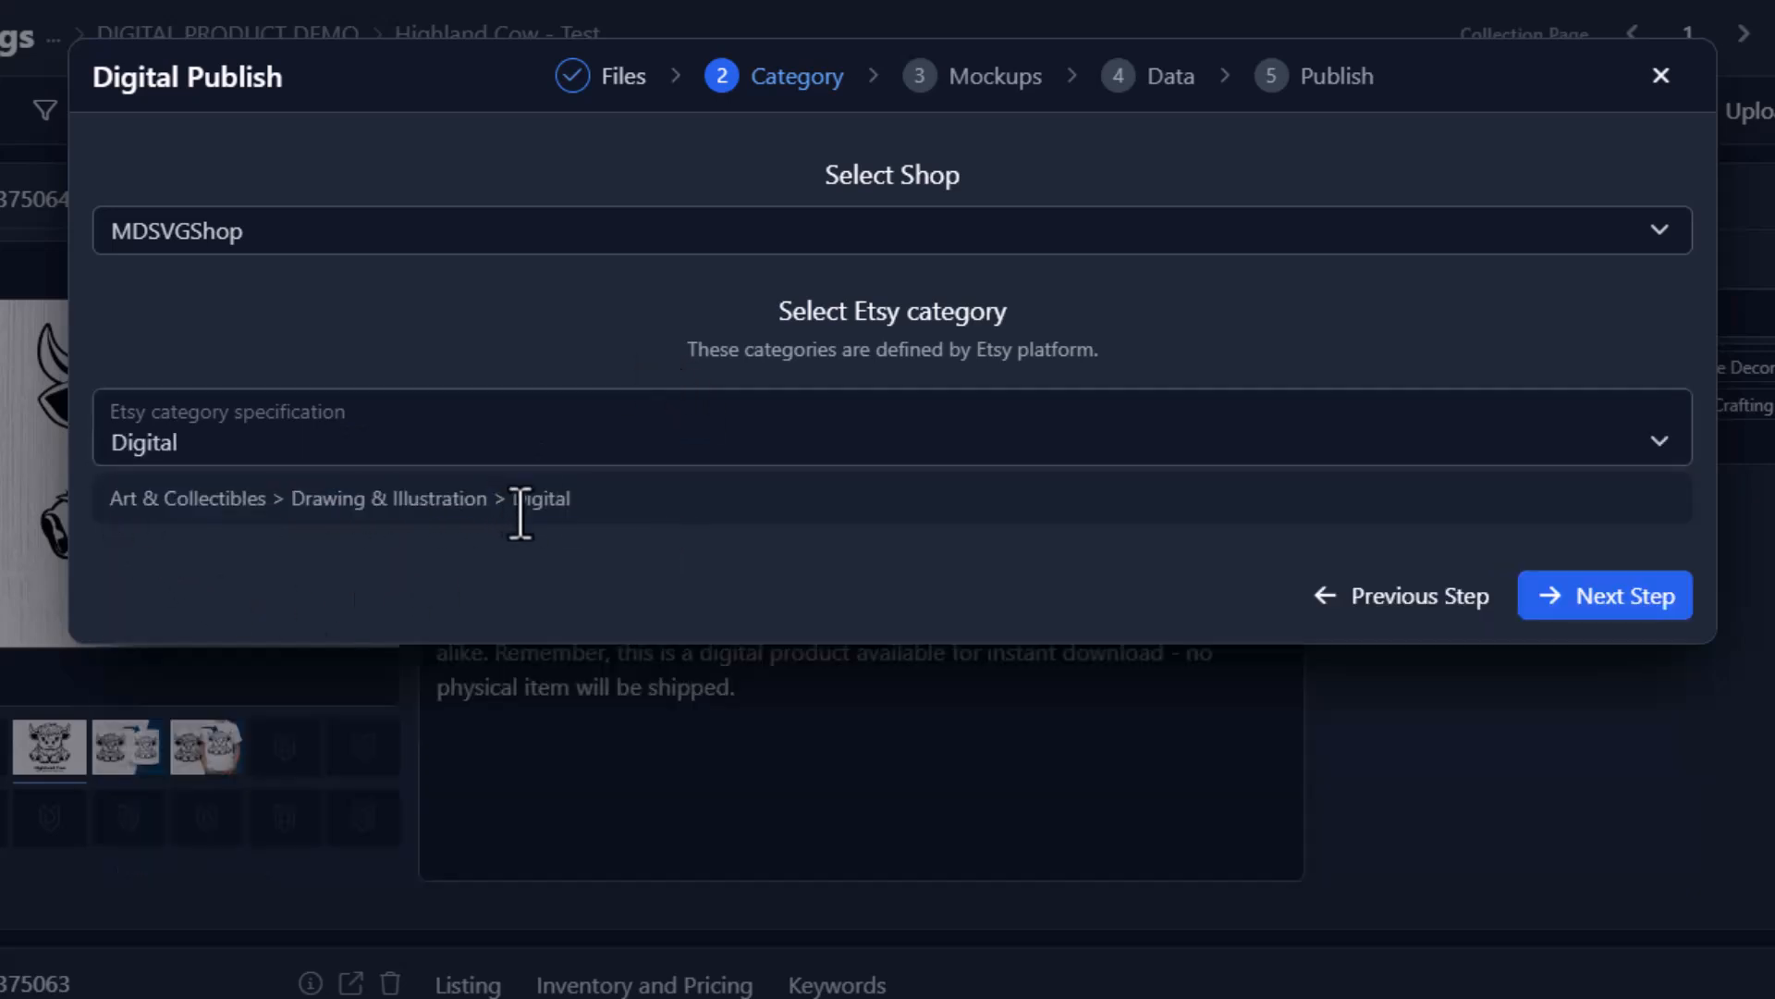
- Continue to the mockup selection and try the Add Watermark option, switching it back off
left_click(1617, 608)
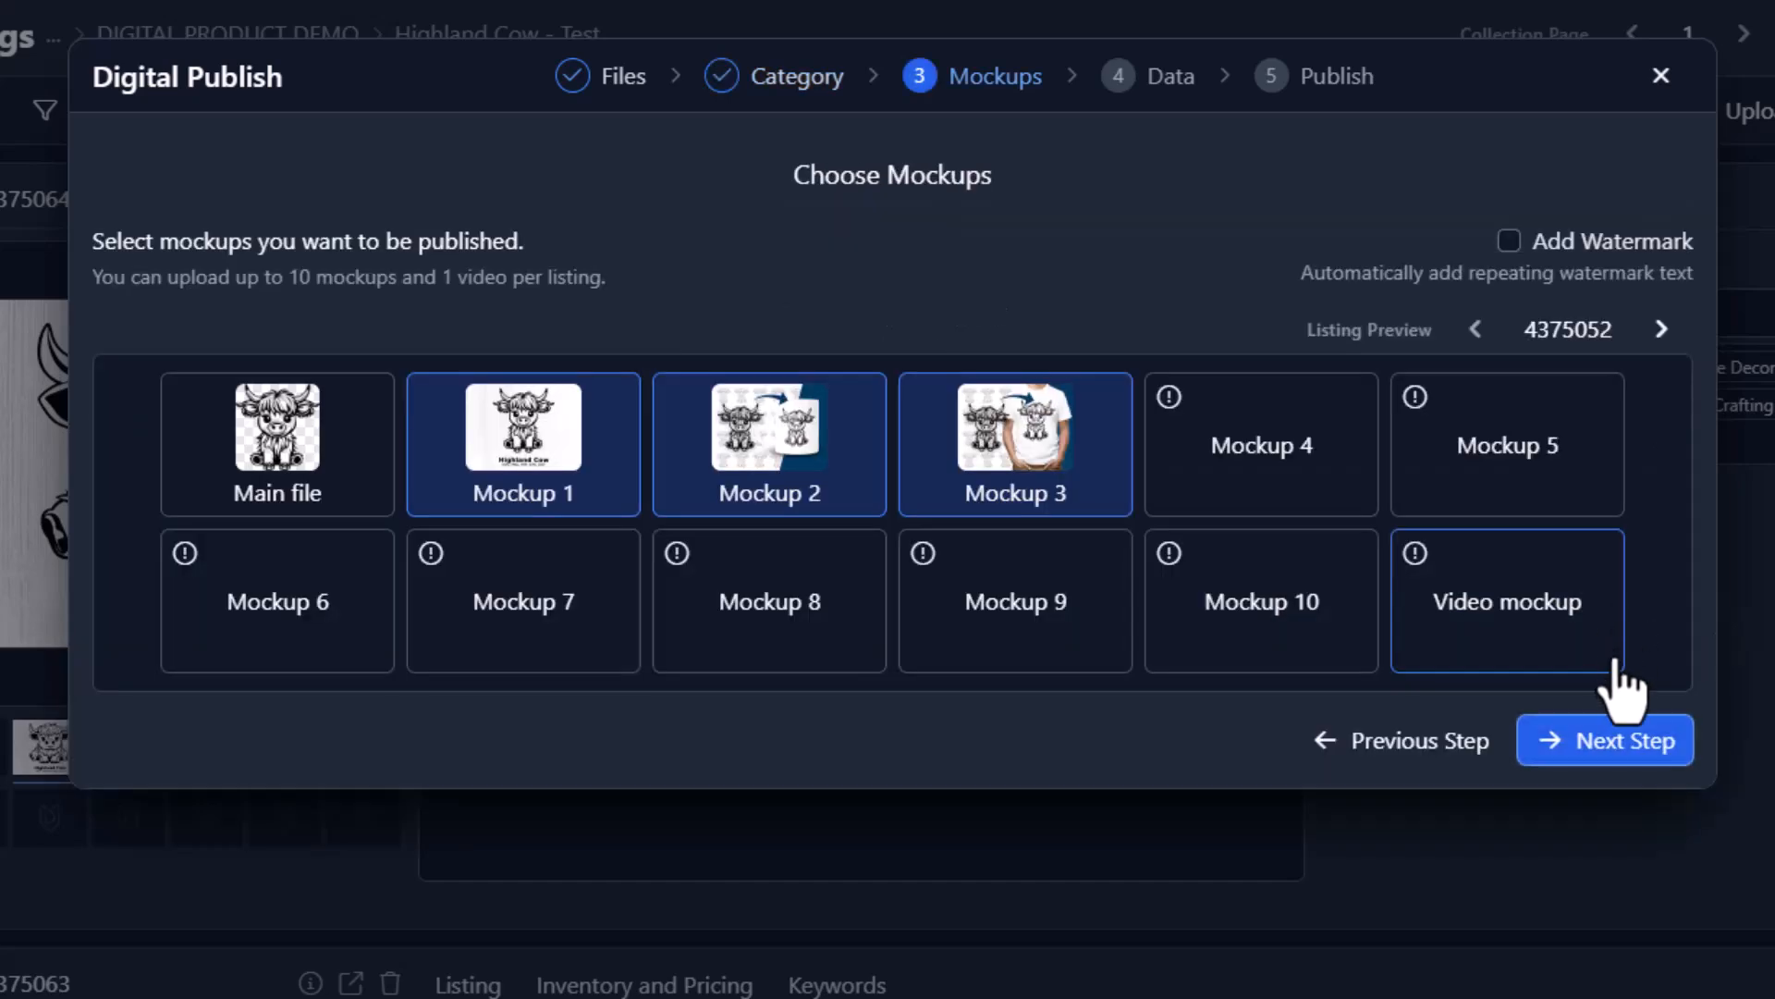
left_click(1509, 242)
left_click(1495, 281)
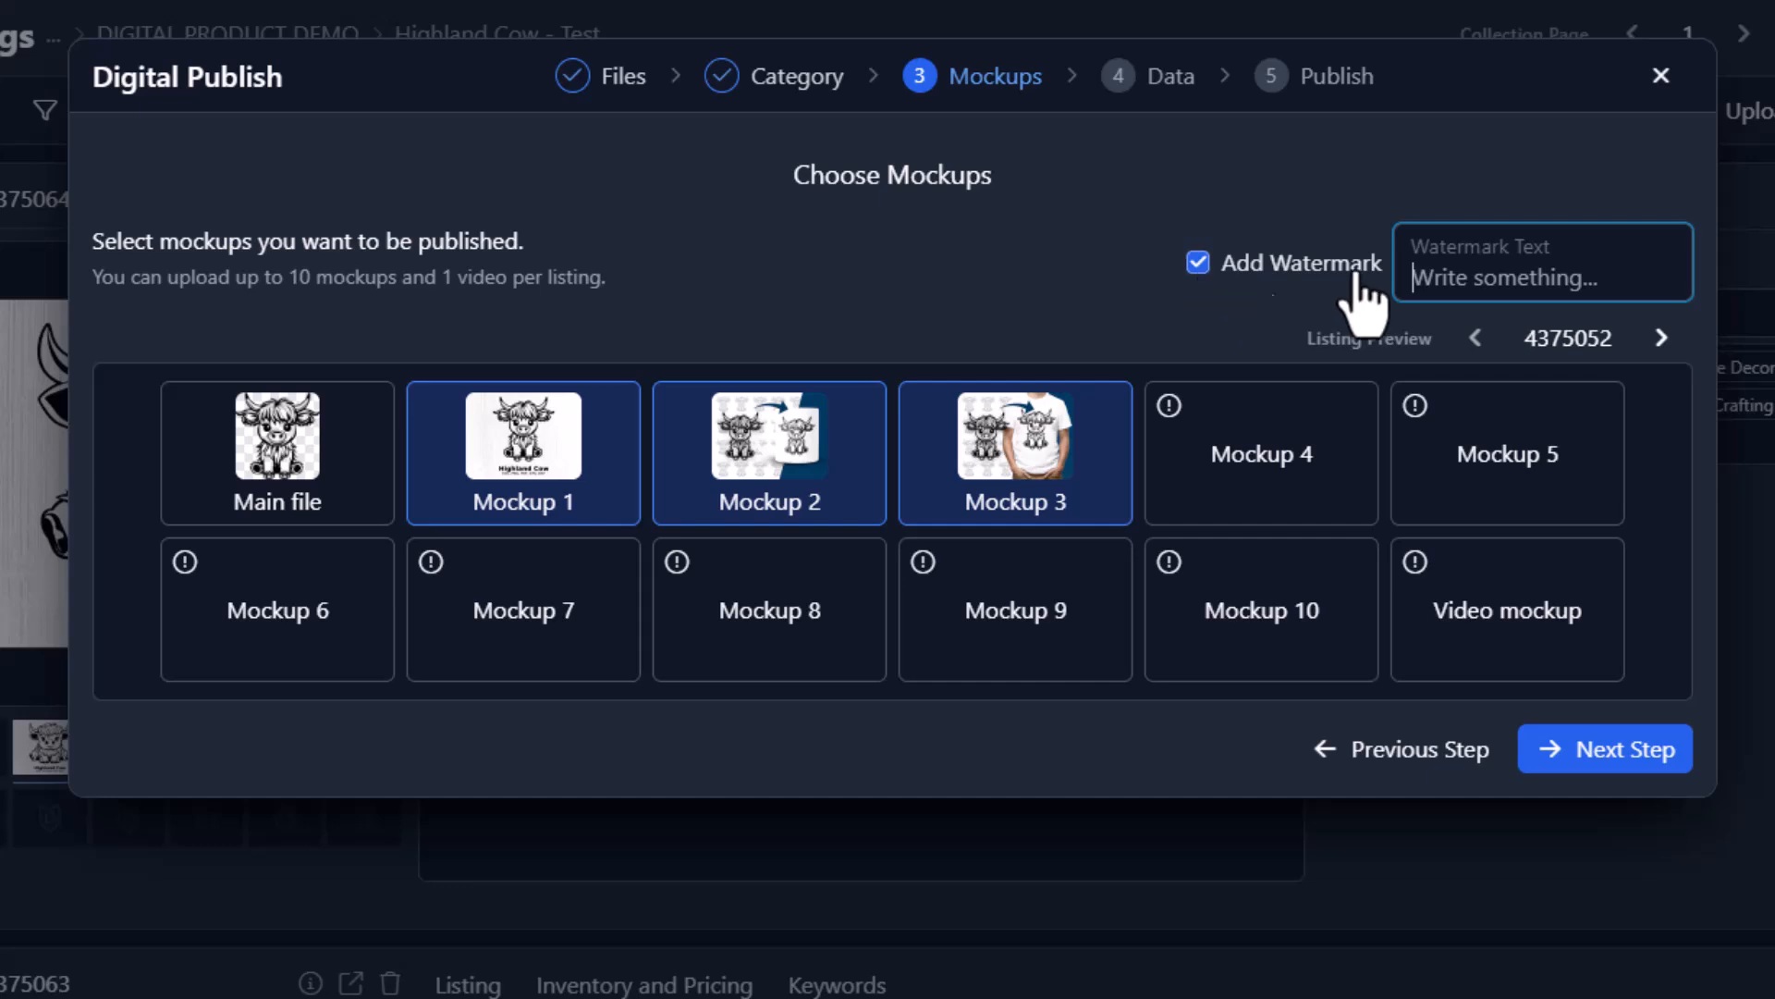
left_click(1207, 279)
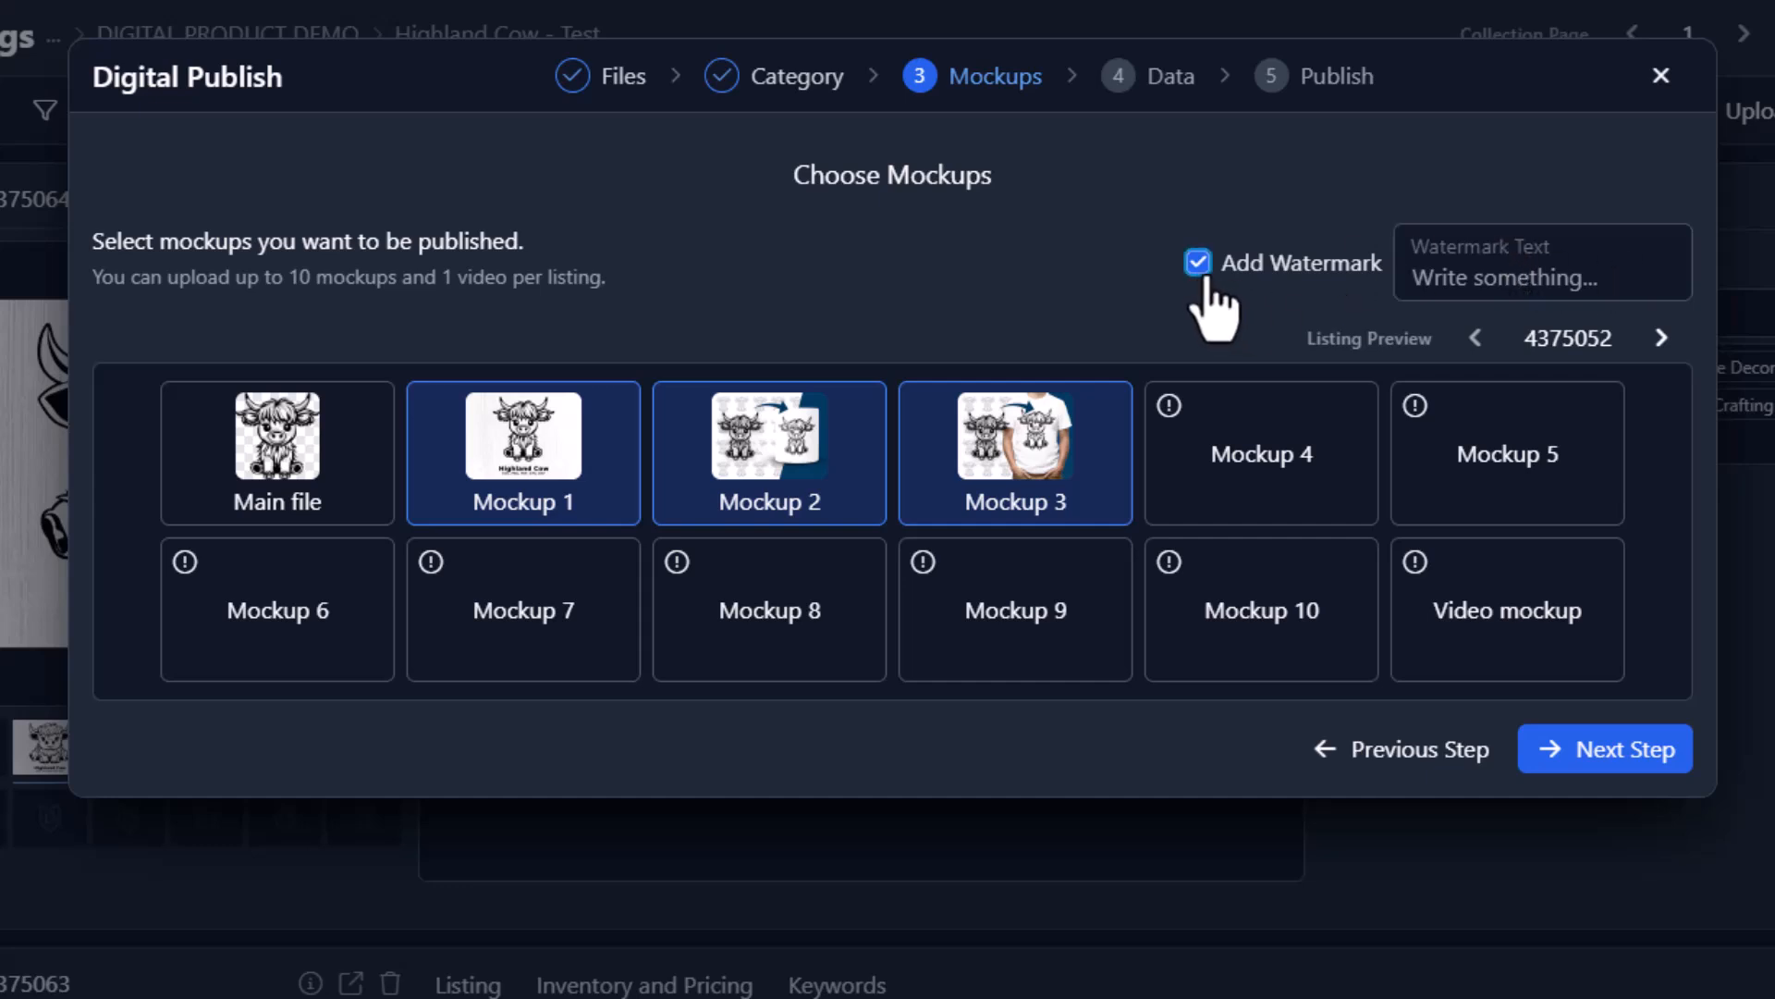
left_click(1208, 279)
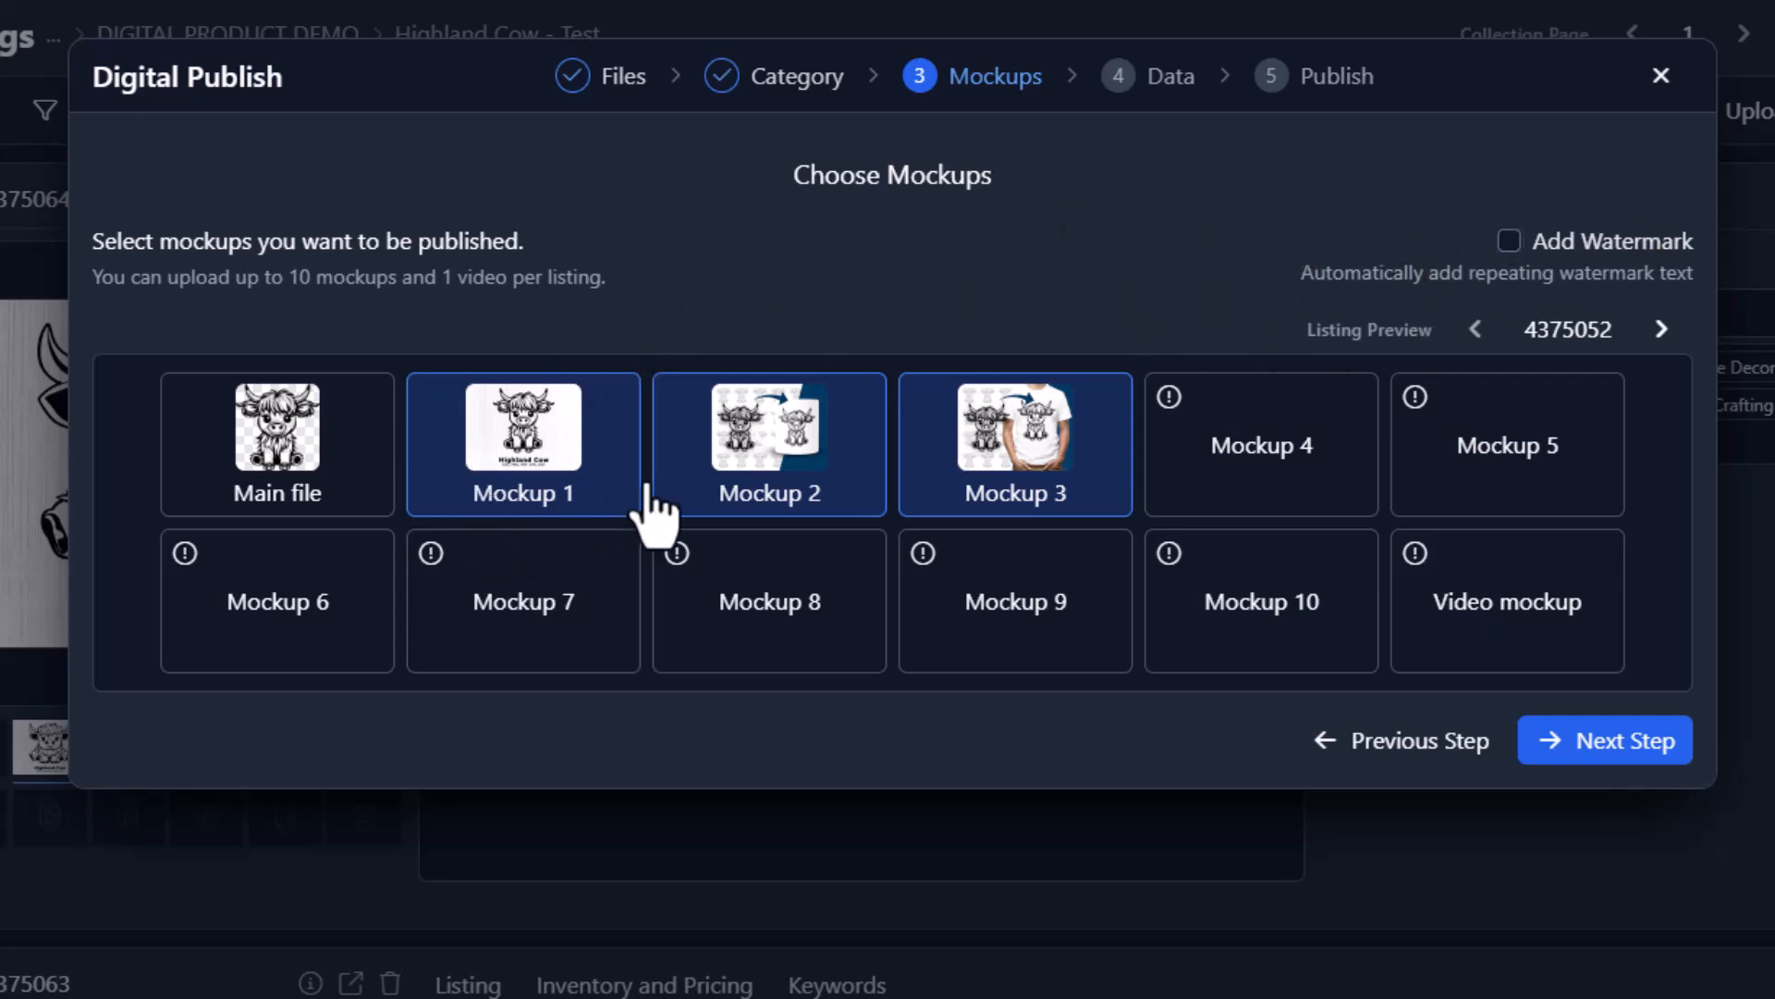
- Keep Mockup 1, Mockup 2 and Mockup 3 selected for publishing and continue to the data fields
left_click(518, 439)
left_click(522, 431)
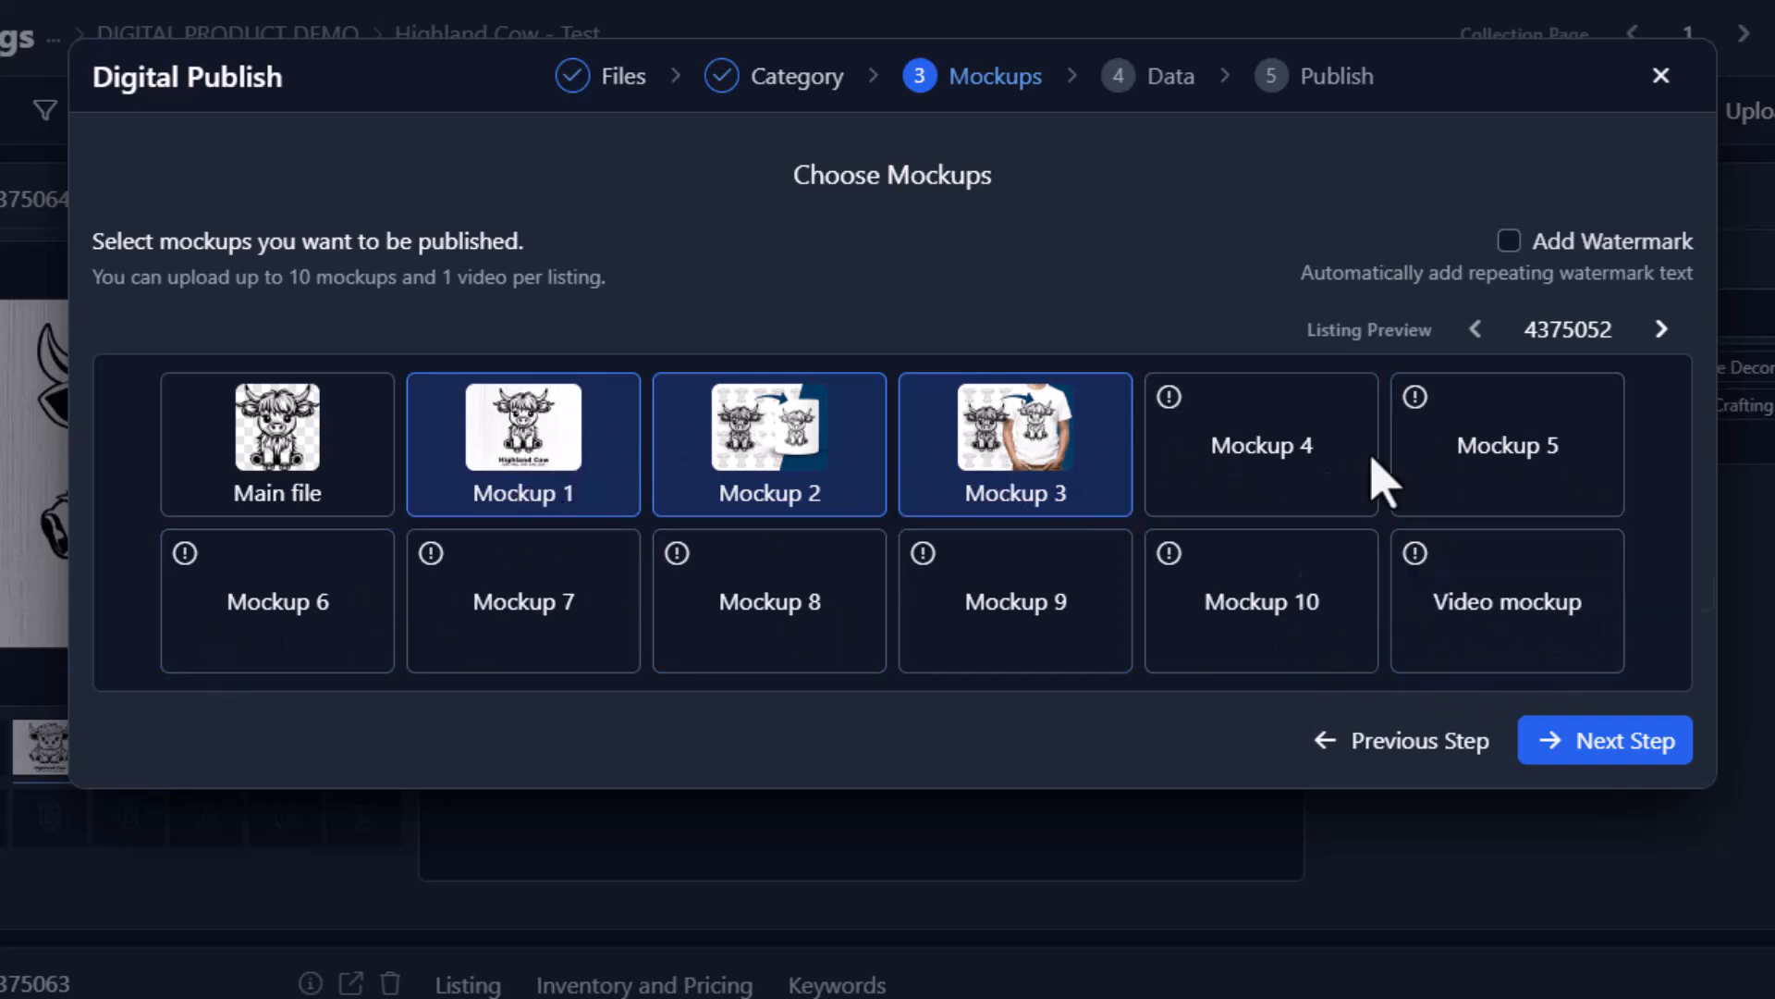
left_click(1412, 449)
left_click(1418, 553)
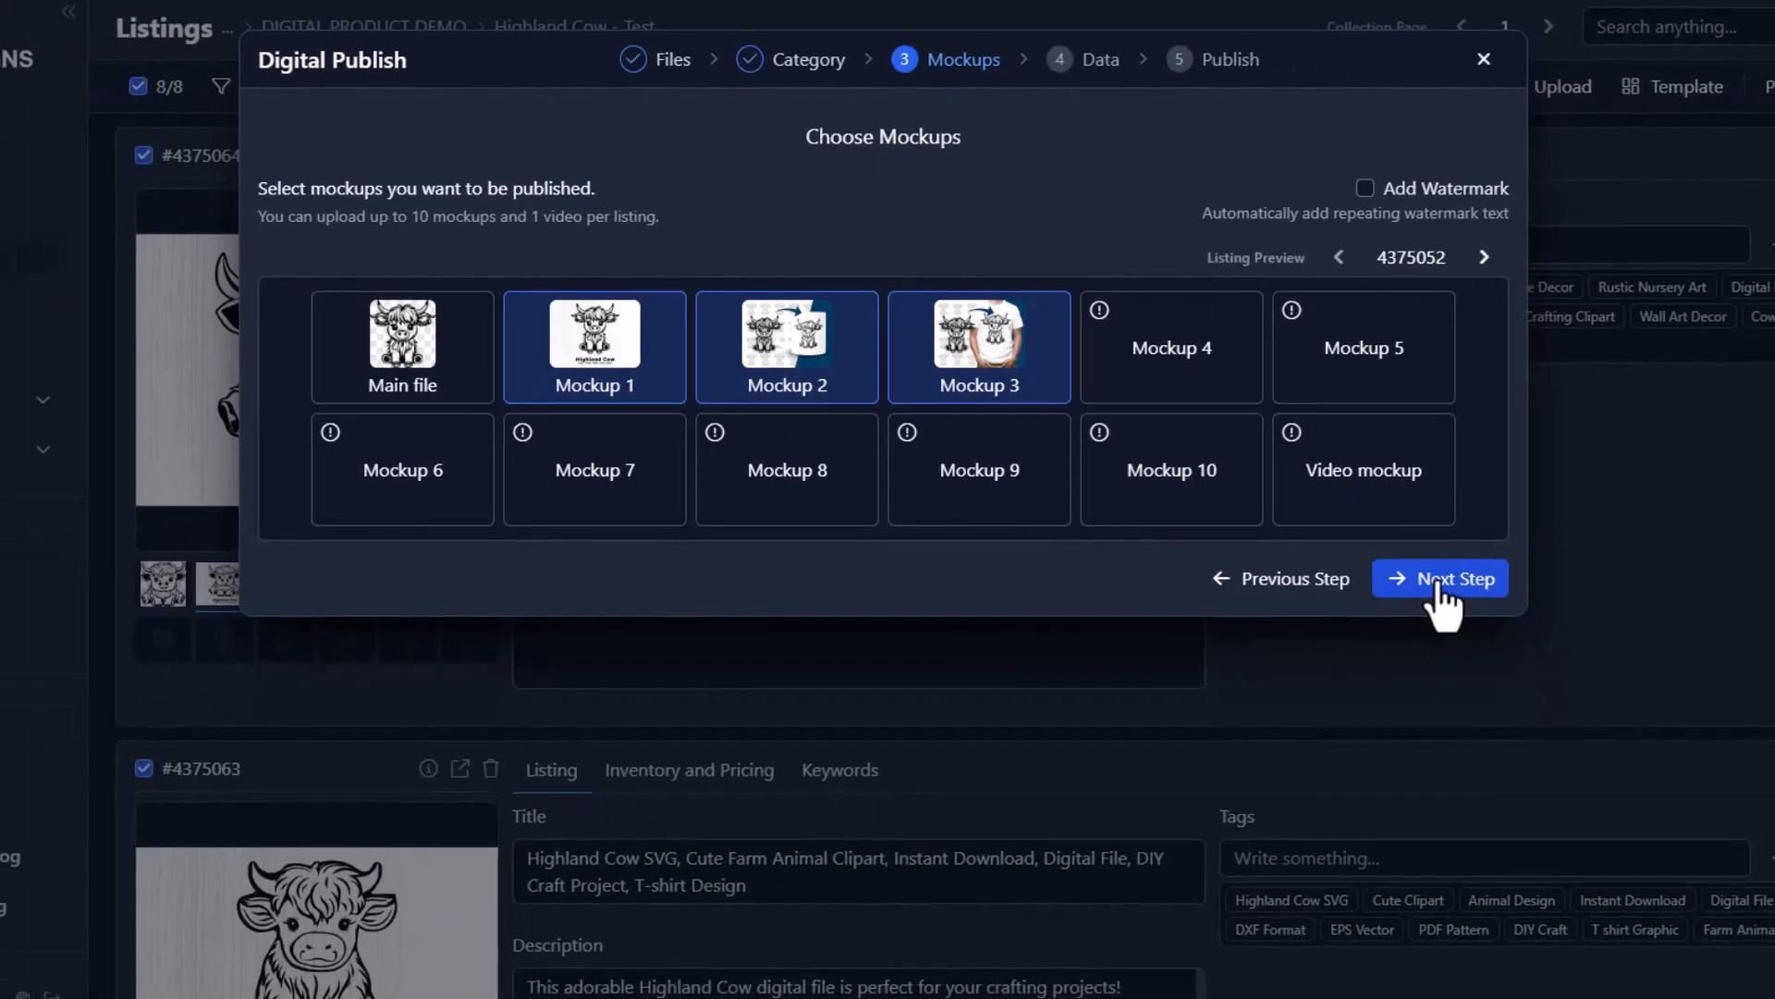
left_click(1436, 583)
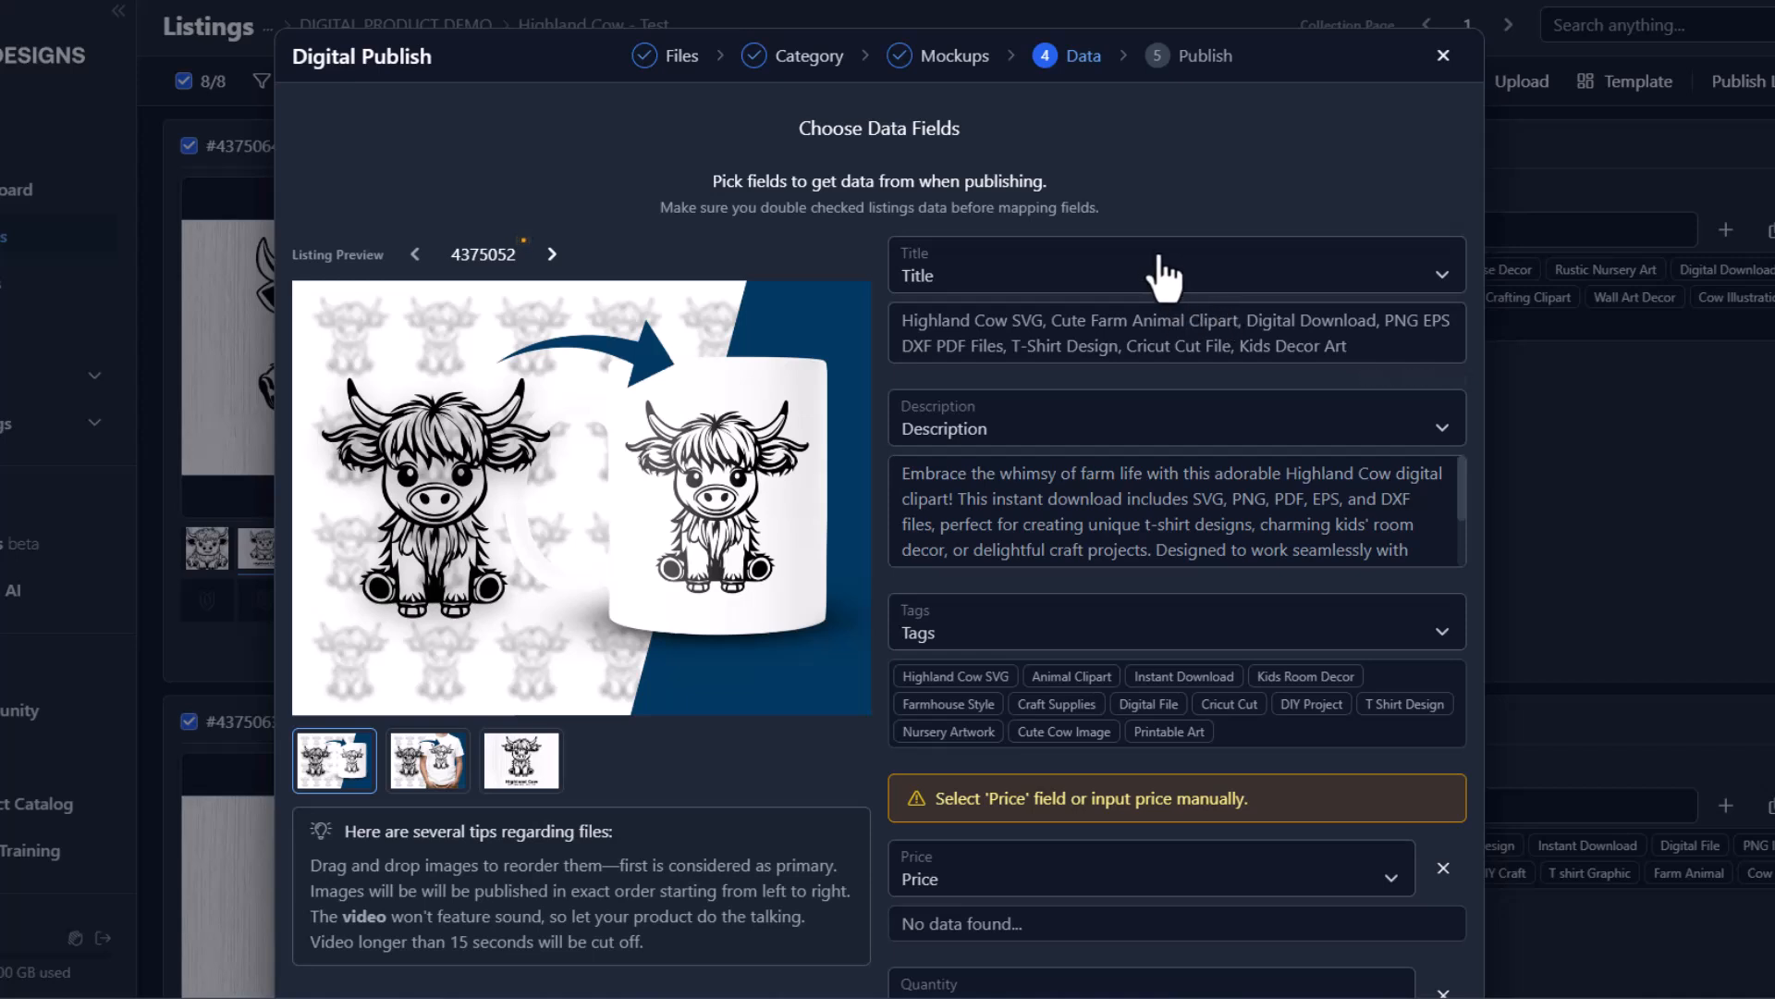
- Check the mapped title, description, tags, price and quantity fields of the first listing and peek at the neighbouring listing's preview
left_click_drag(900, 316, 1222, 364)
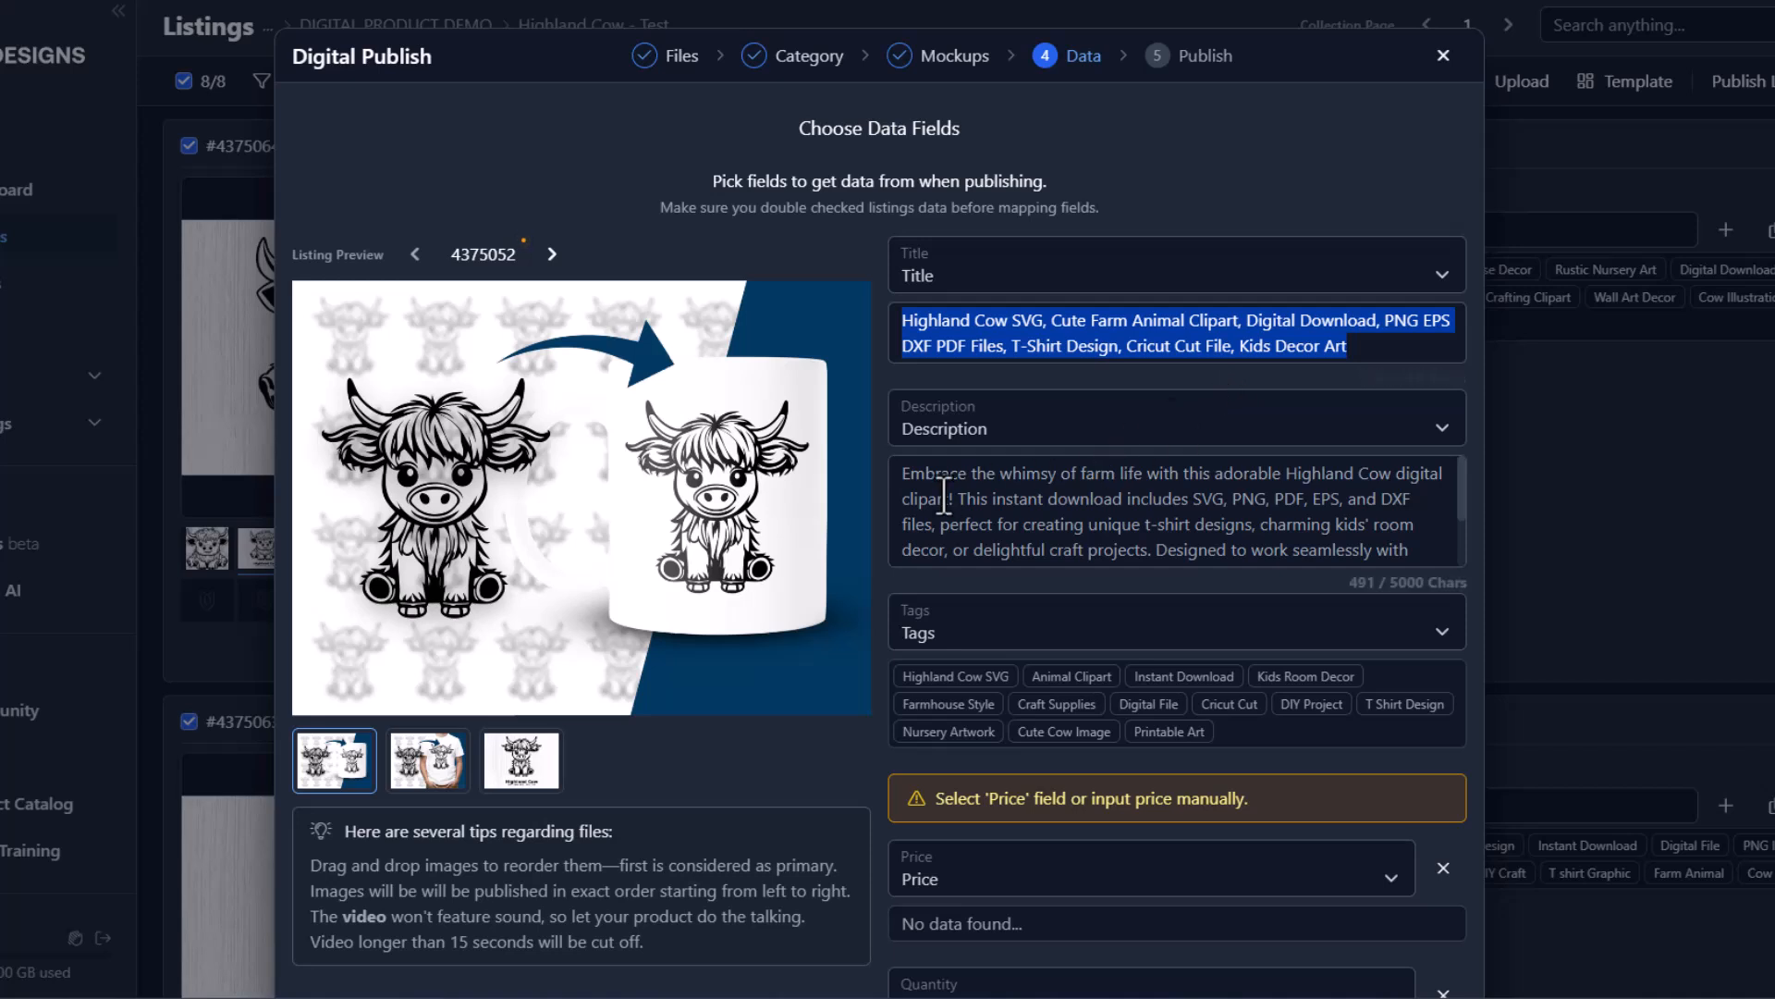
left_click_drag(896, 476, 1197, 563)
left_click(1201, 494)
scroll(1201, 493, "down", 1)
scroll(1201, 494, "down", 1)
scroll(1156, 601, "down", 2)
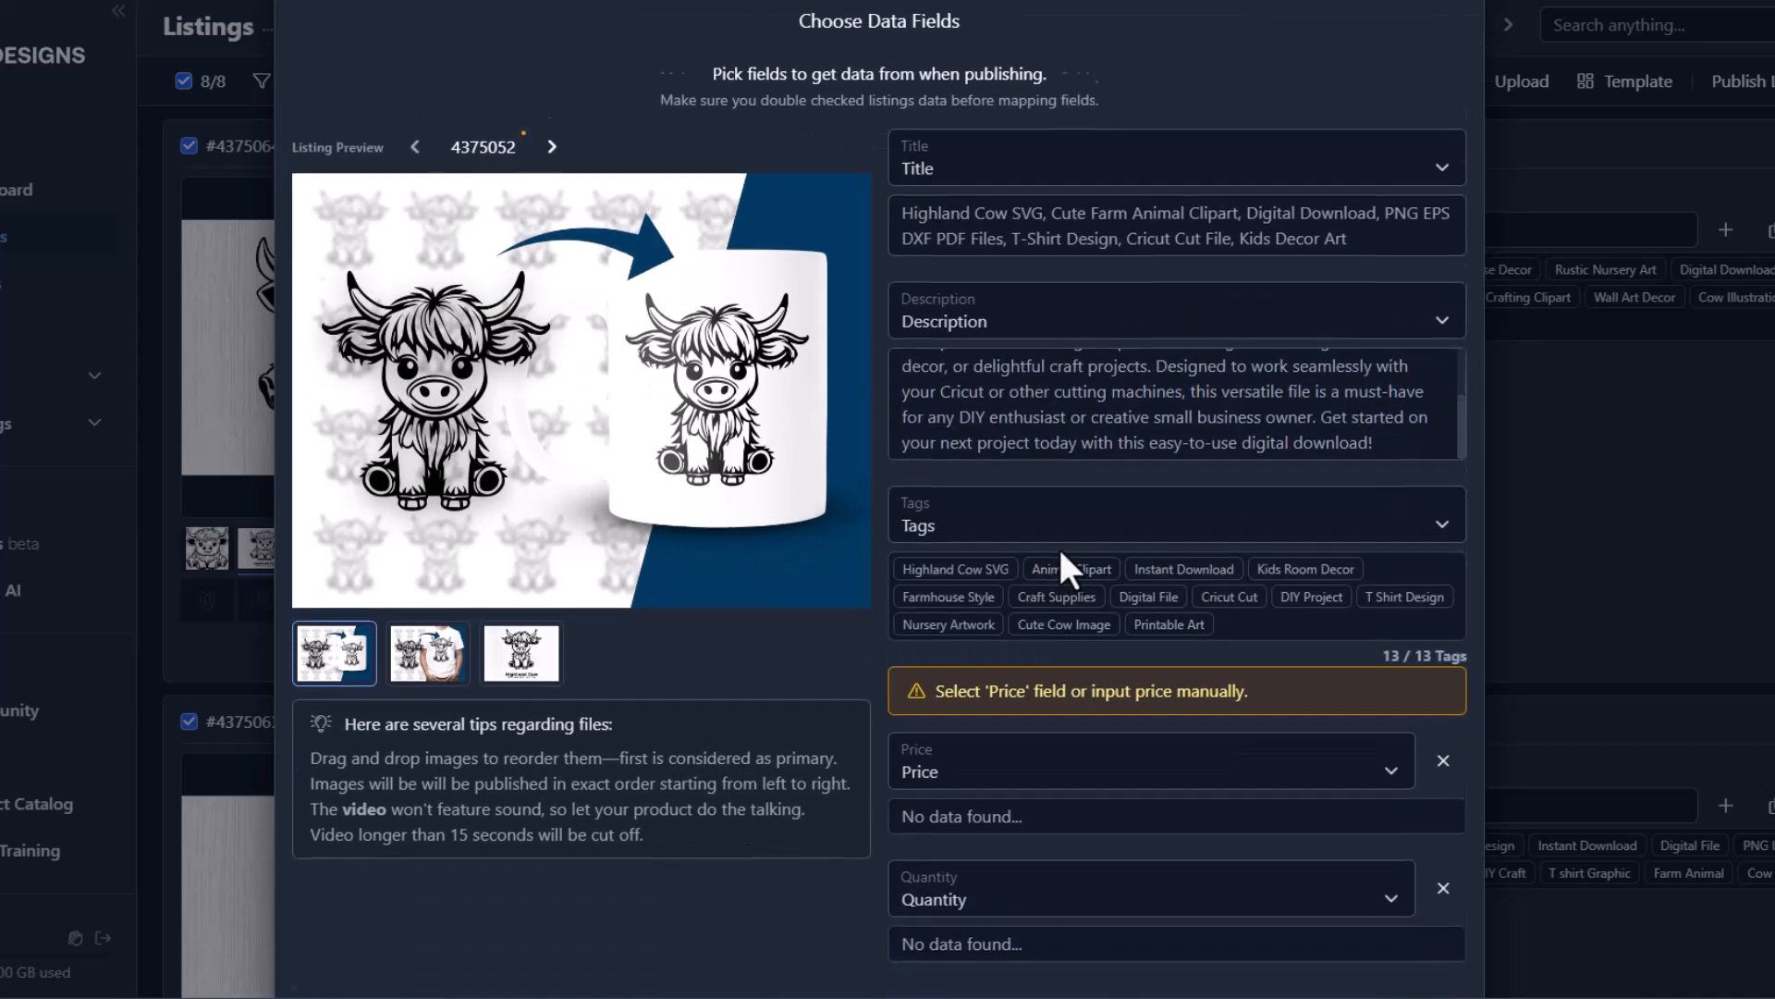
triple_click(985, 601)
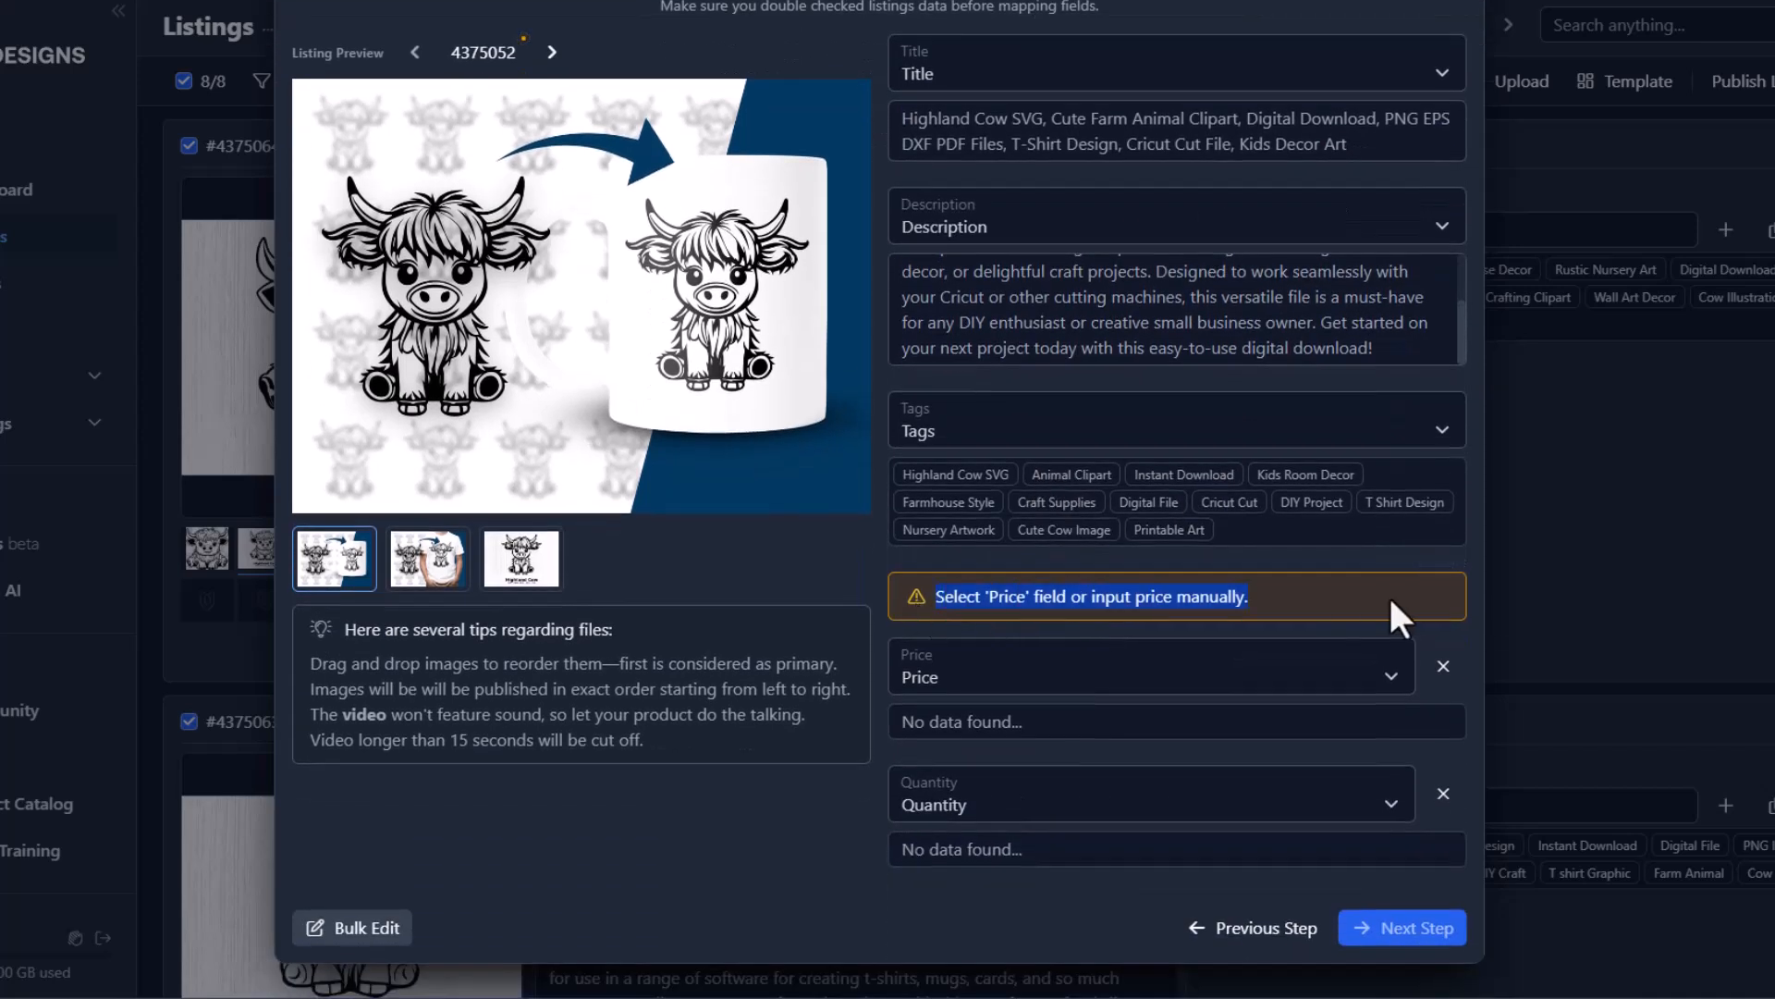
left_click(1329, 658)
left_click(1311, 571)
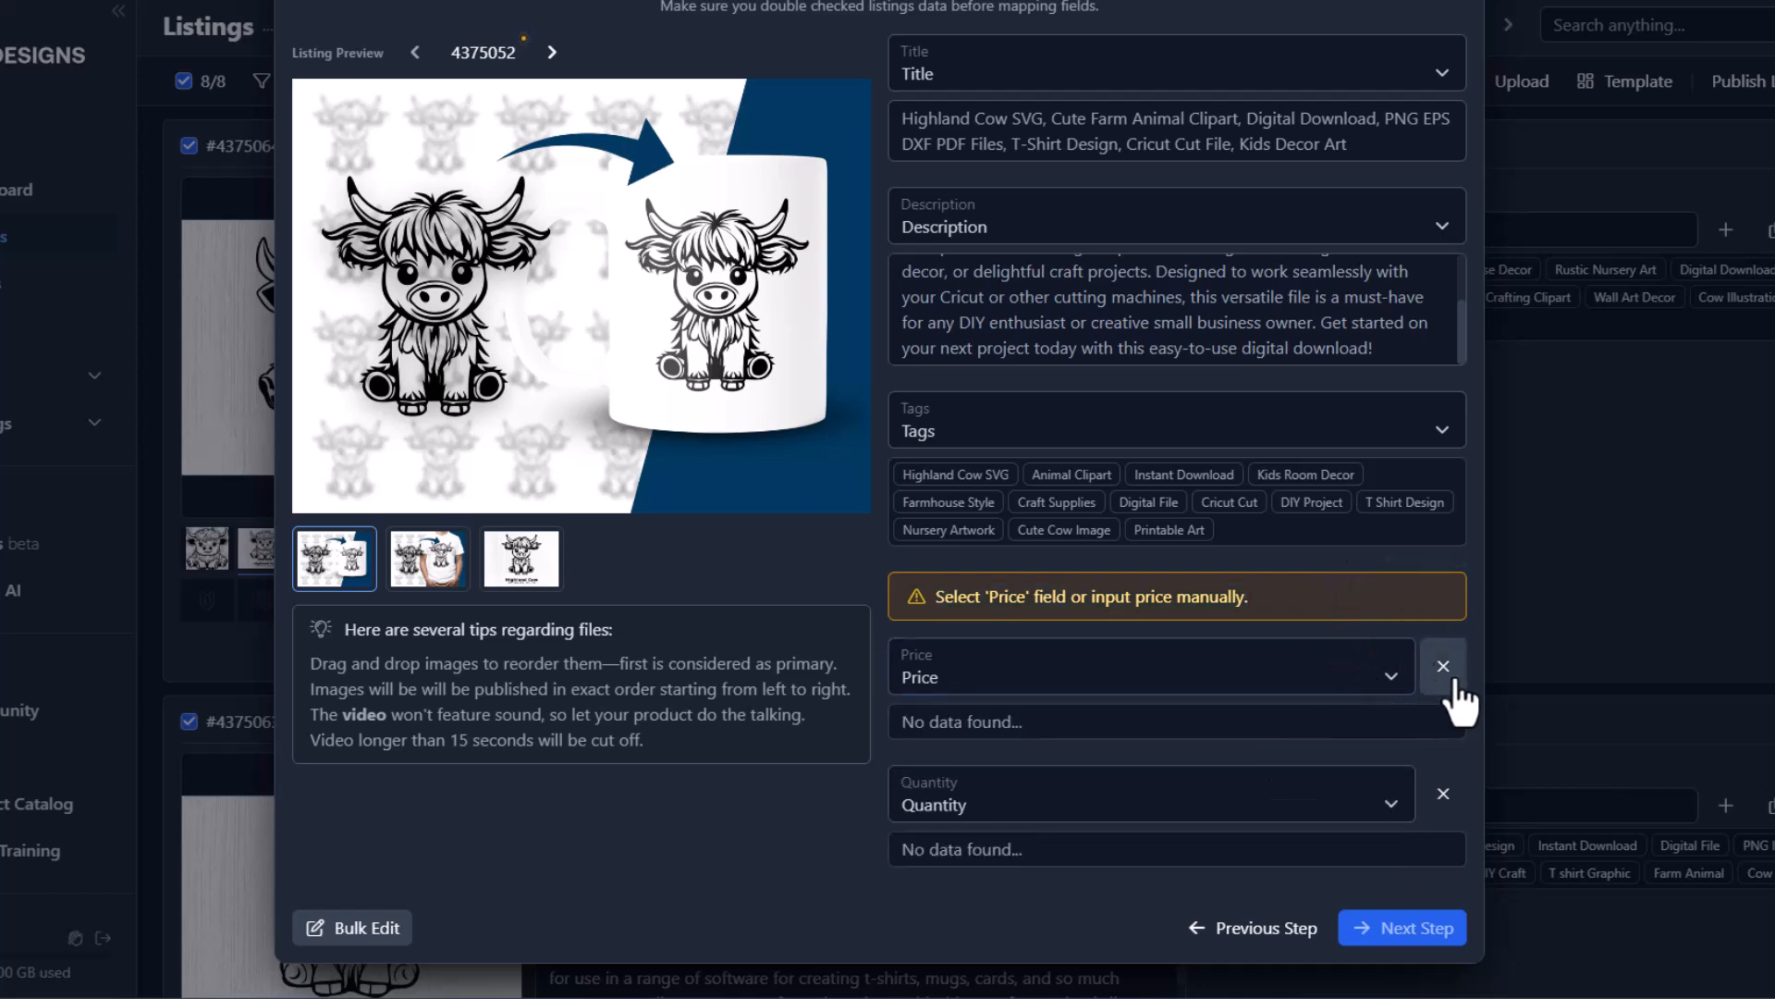
scroll(638, 188, "up", 1)
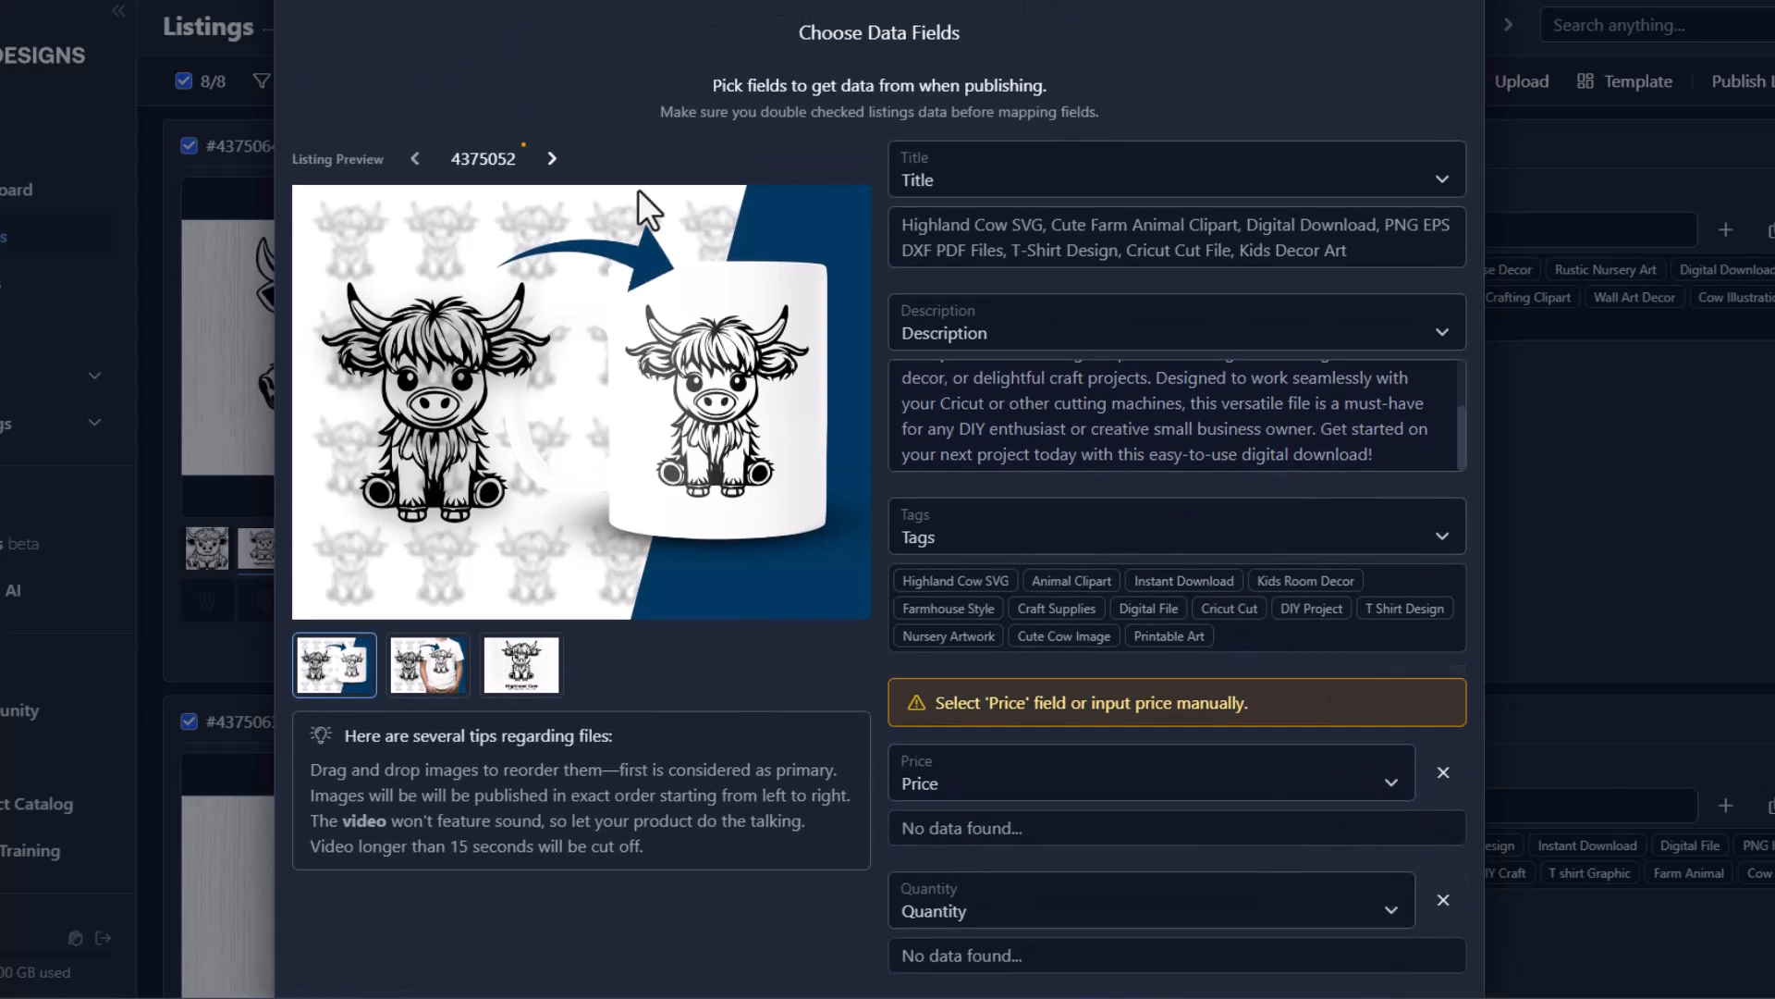
left_click(552, 159)
left_click(416, 158)
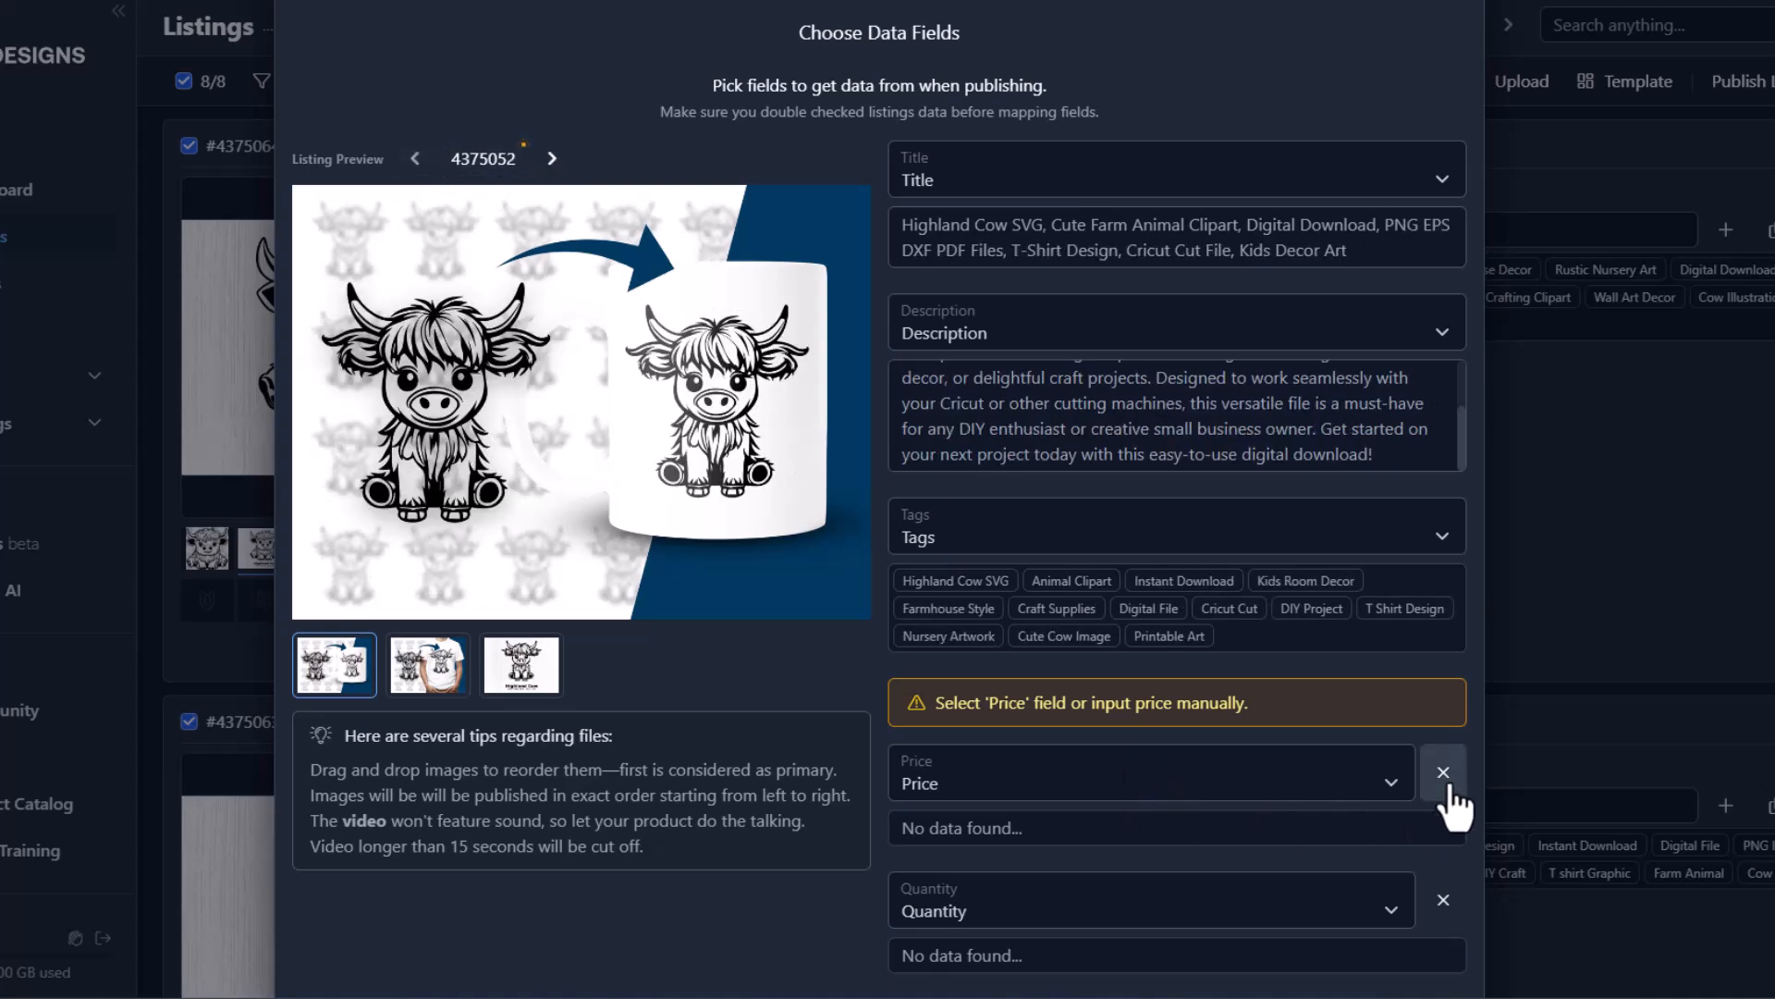
- Switch the price to manual entry and bulk edit all listings to a price of 1.95 and a quantity of 999
left_click(1448, 792)
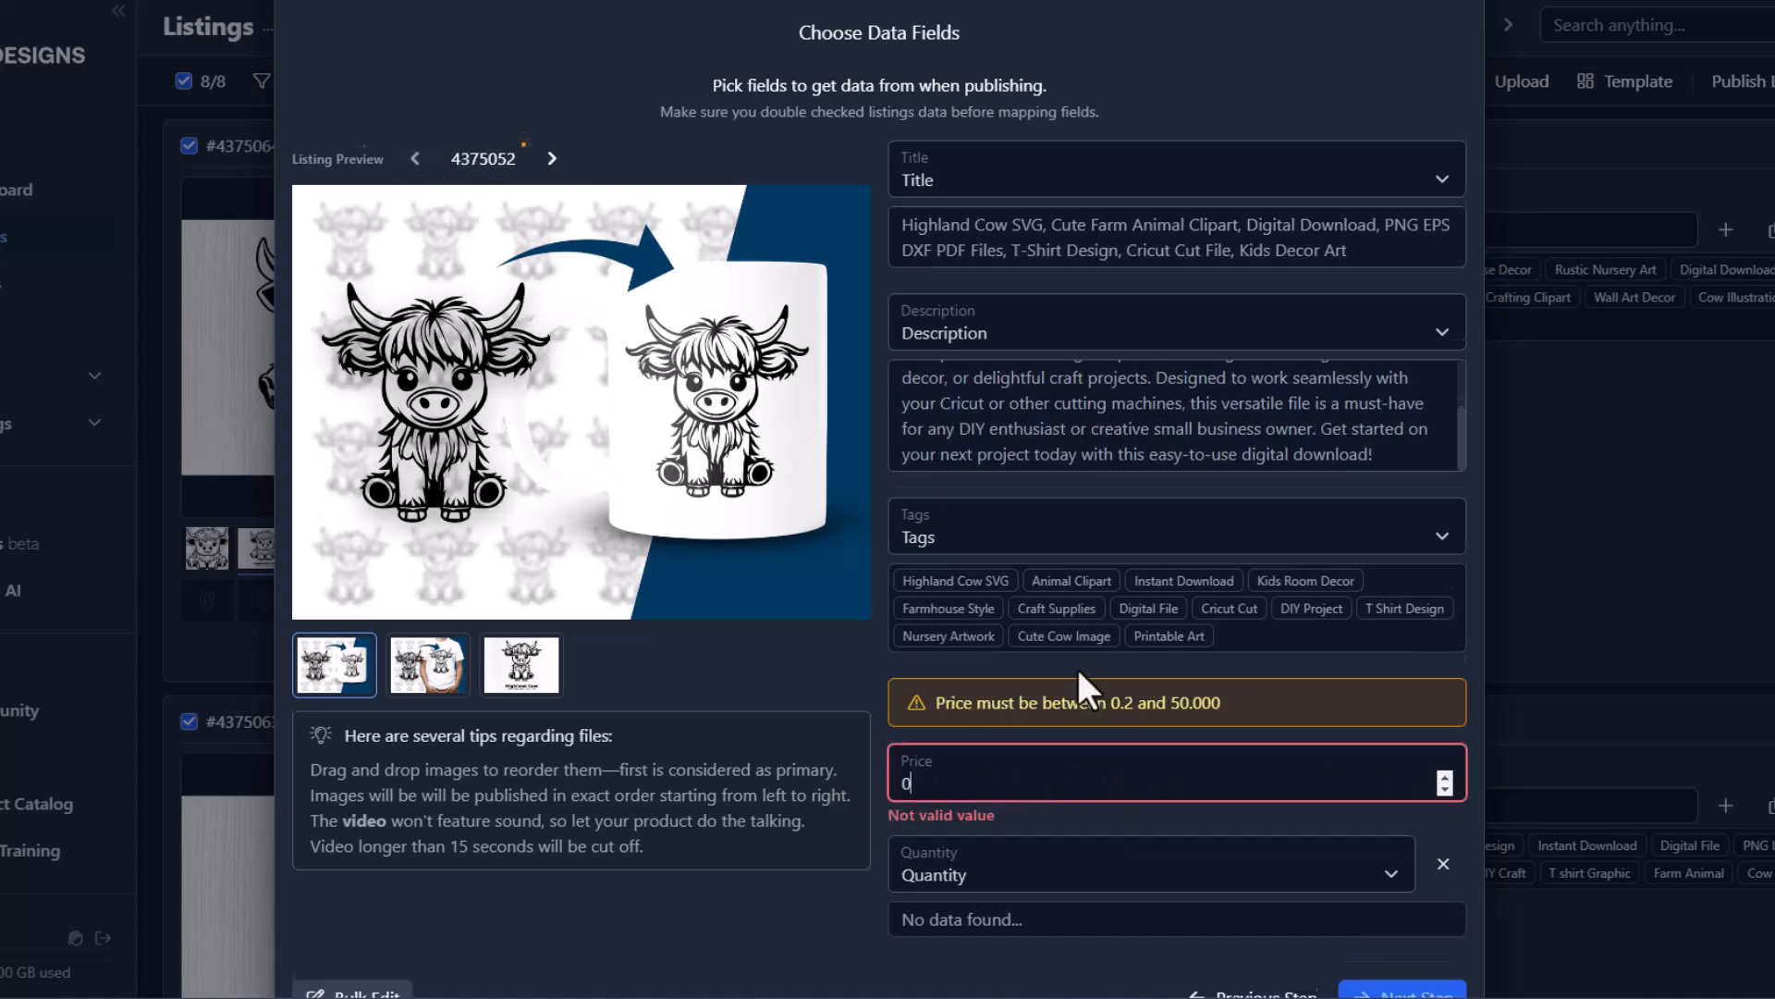
scroll(1078, 672, "down", 1)
scroll(1082, 682, "up", 1)
scroll(816, 385, "down", 1)
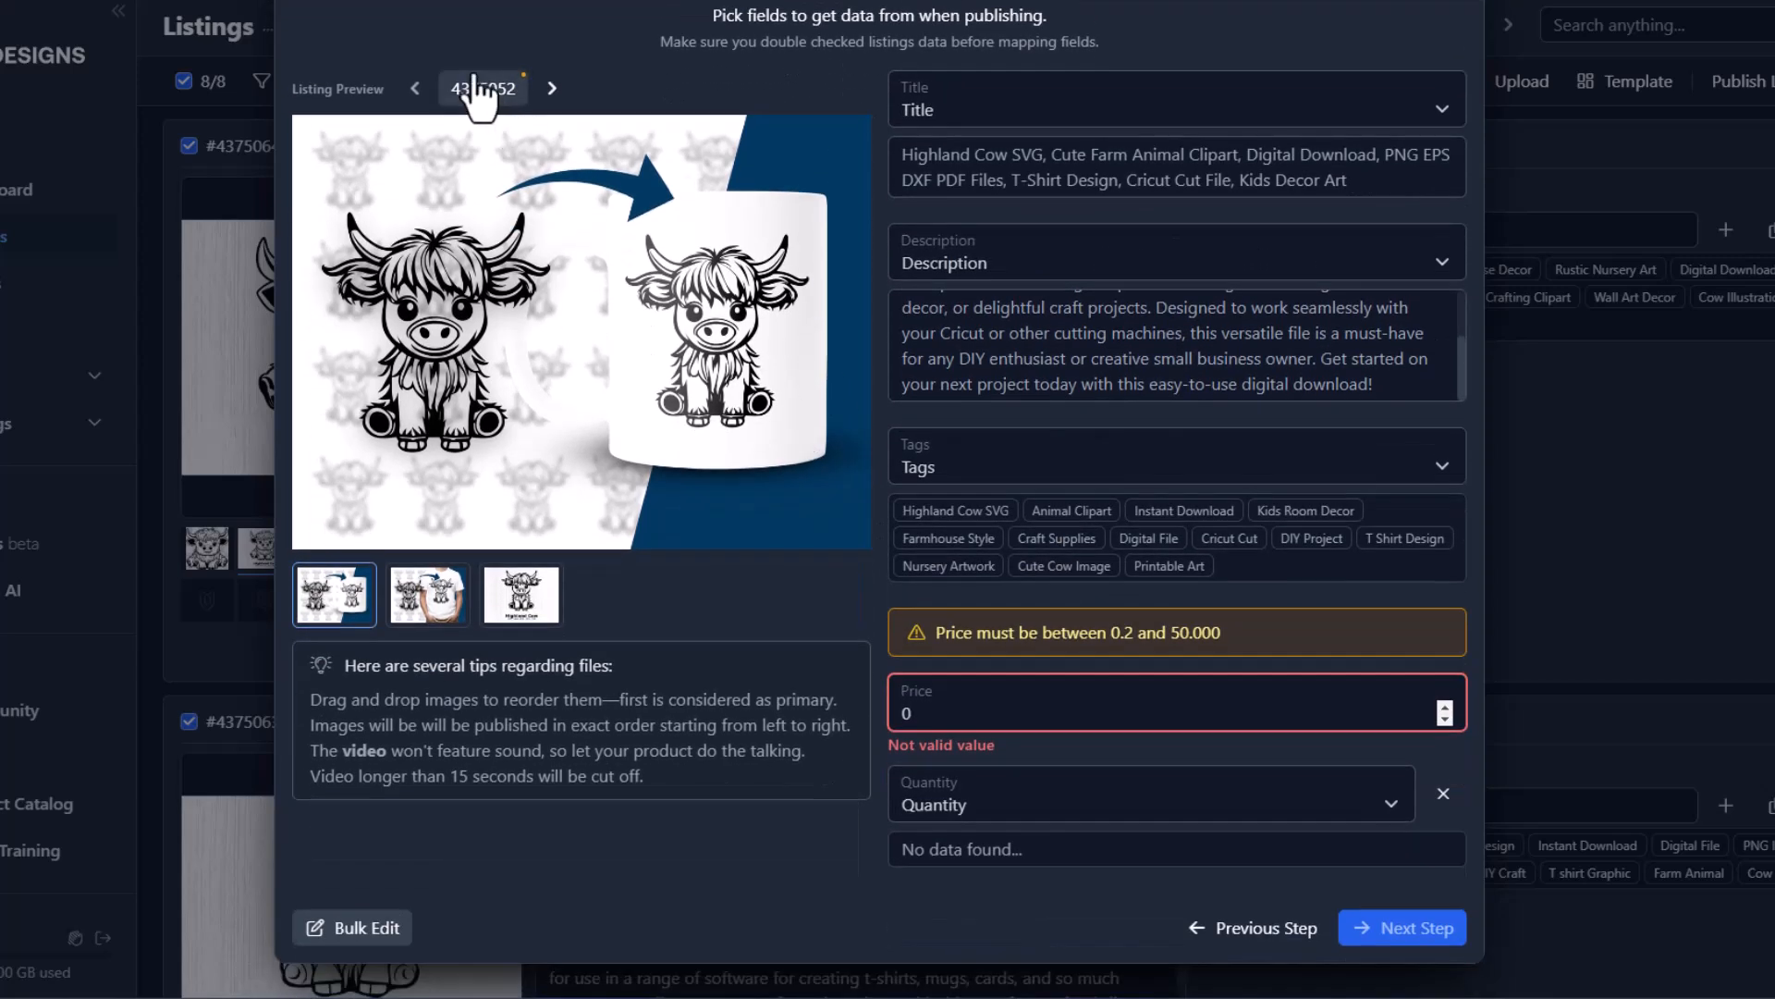
left_click(367, 927)
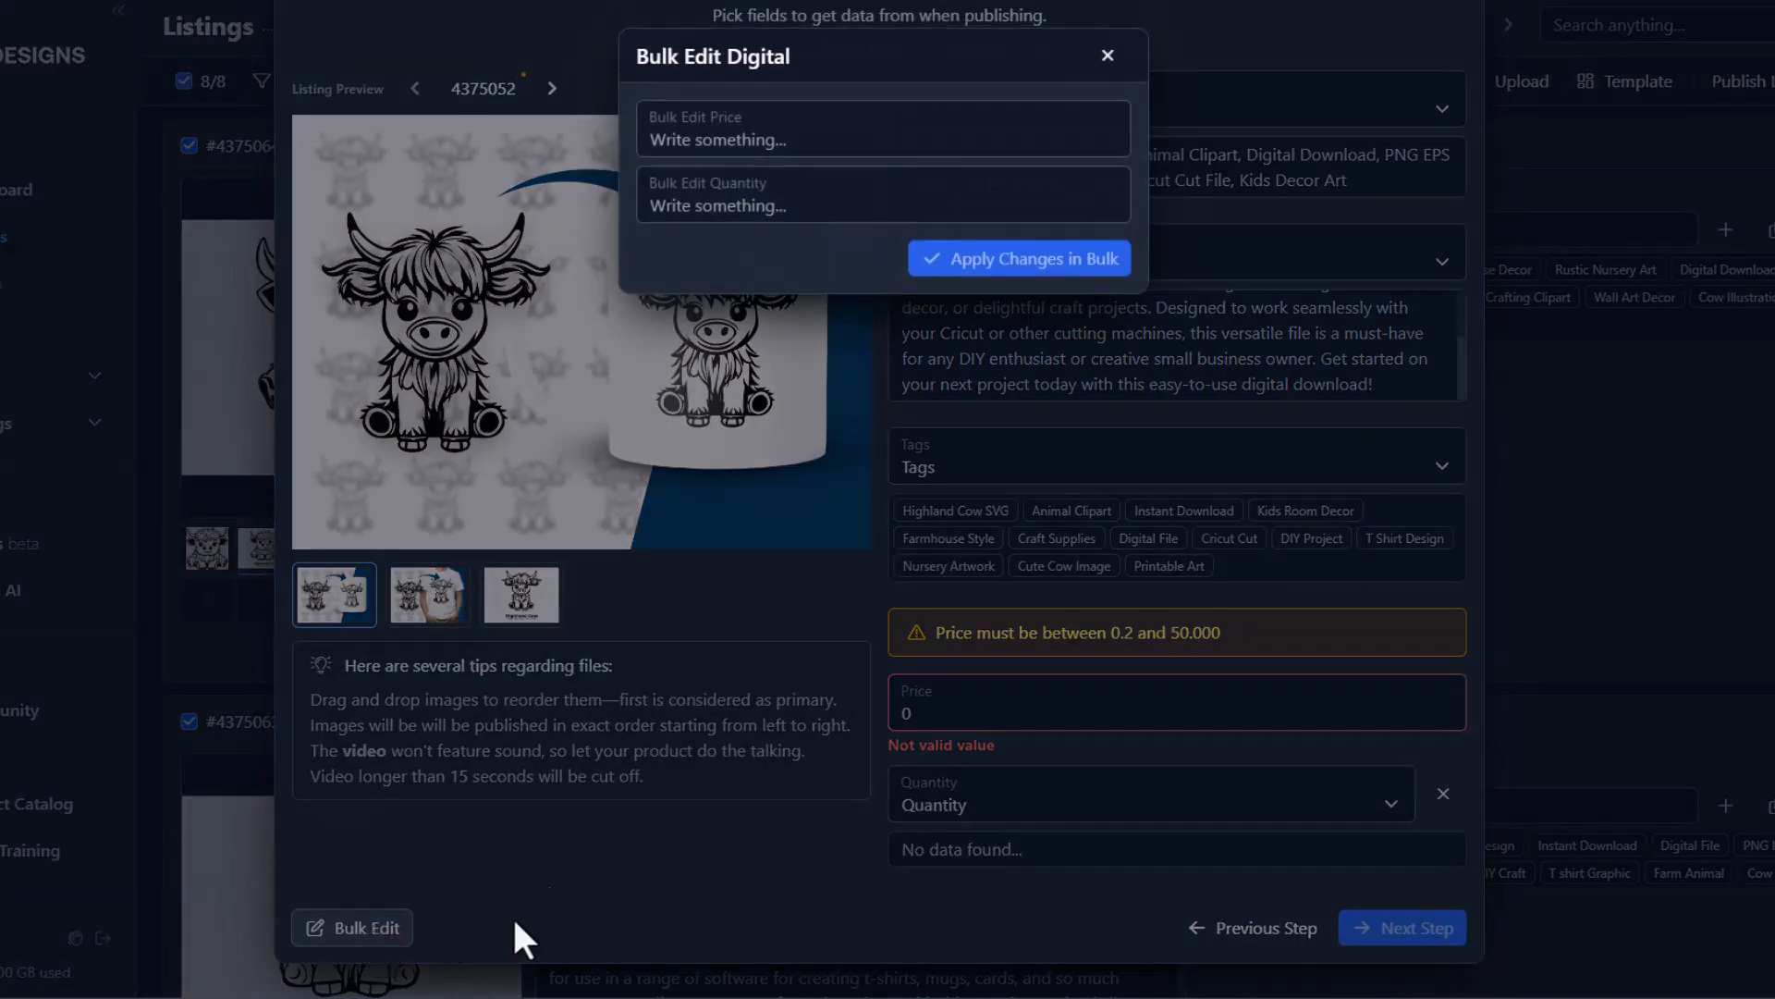
left_click(755, 141)
type("1.95")
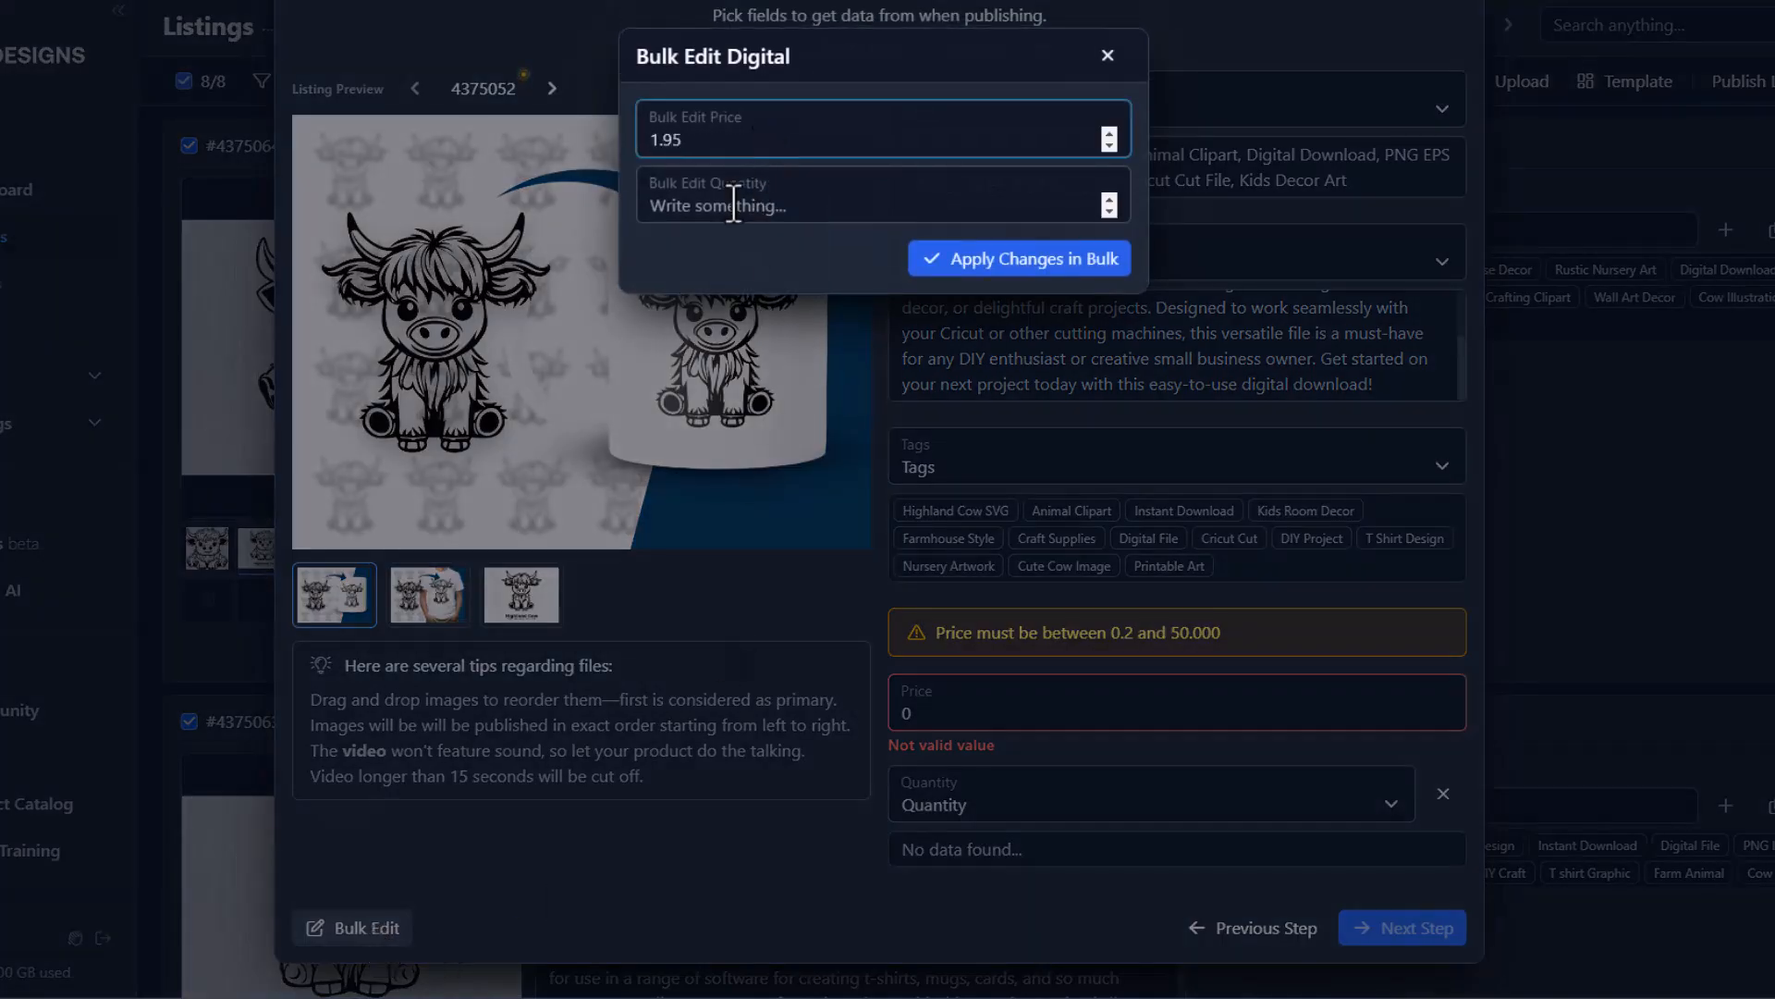
left_click(733, 204)
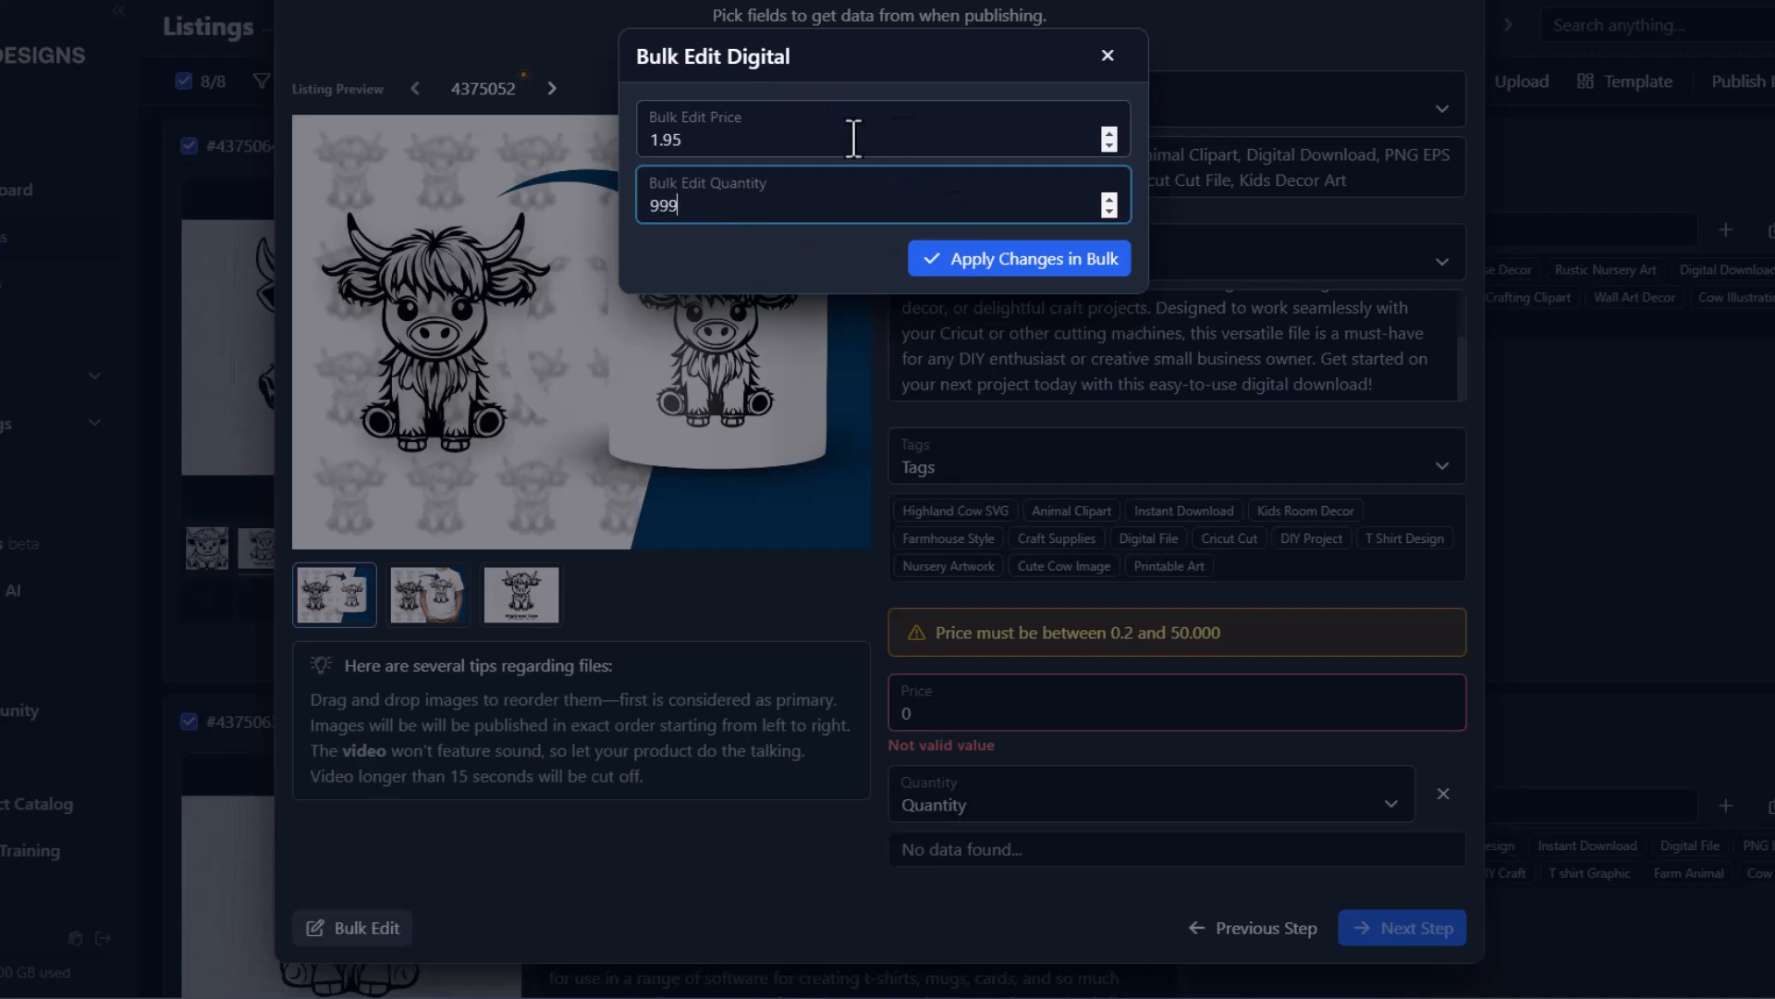
left_click(1059, 268)
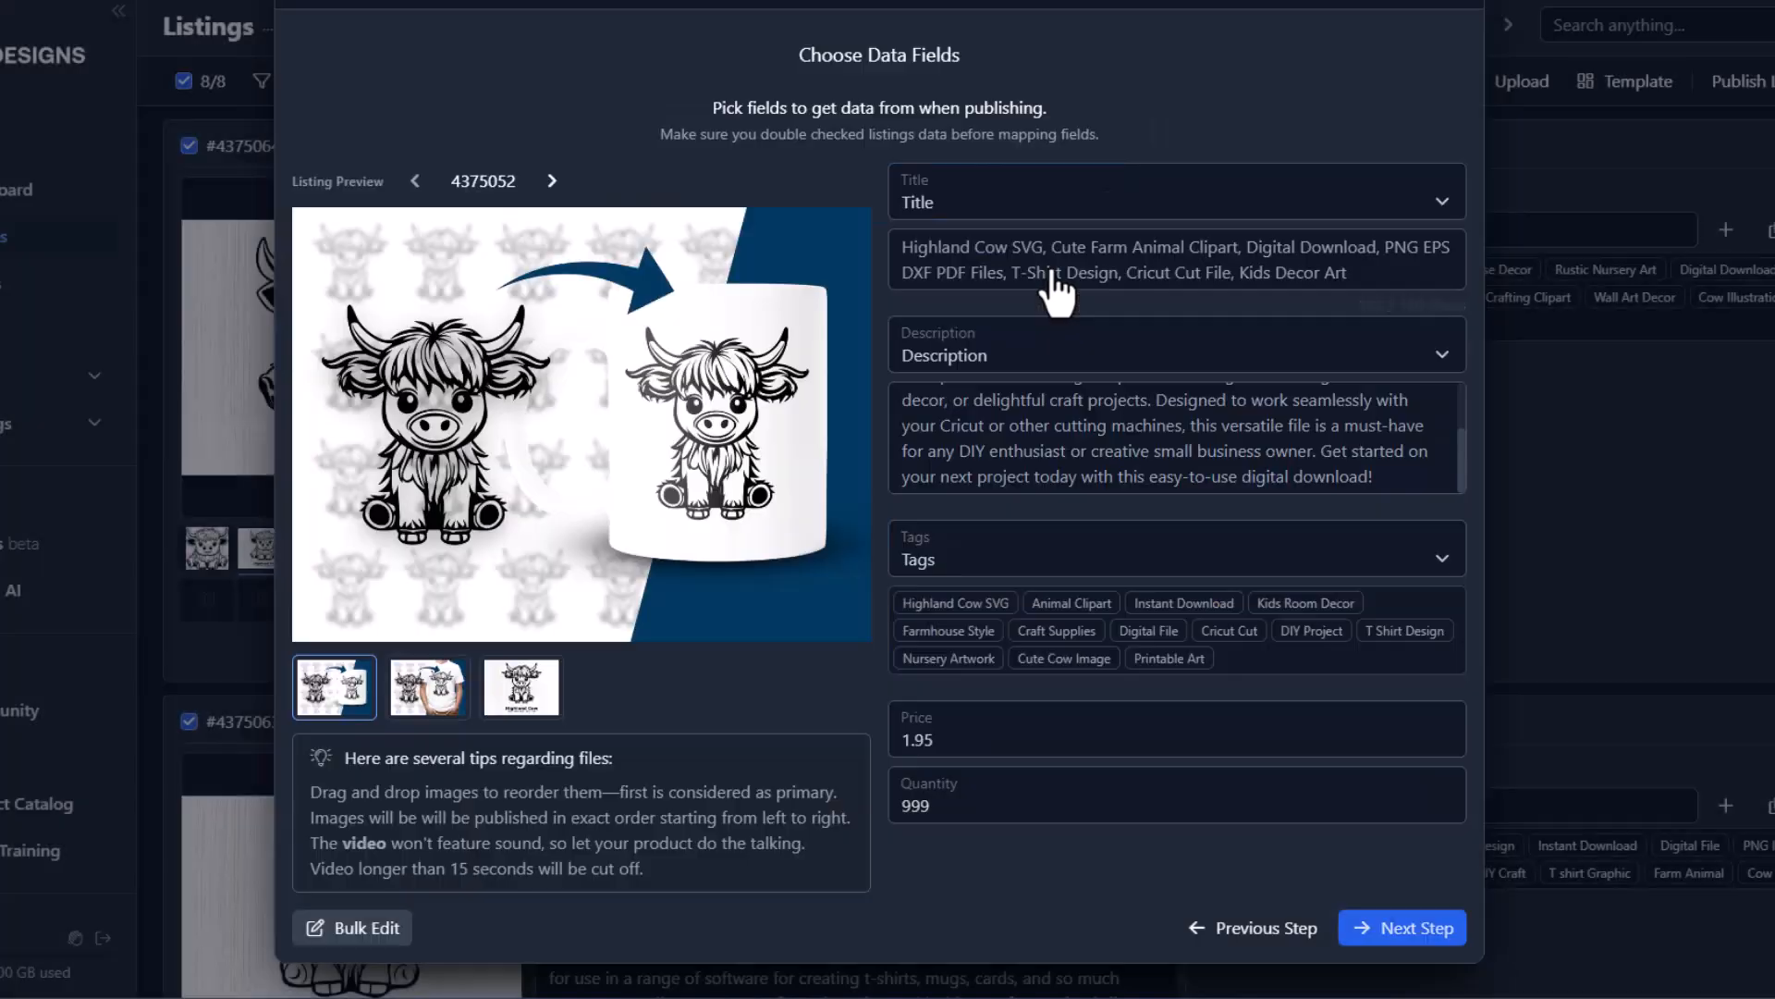
- Page through the previews of all the listings to check their prices and quantities, returning to the first listing
left_click(552, 182)
left_click(552, 181)
left_click(552, 181)
left_click(552, 182)
left_click(552, 181)
left_click(552, 181)
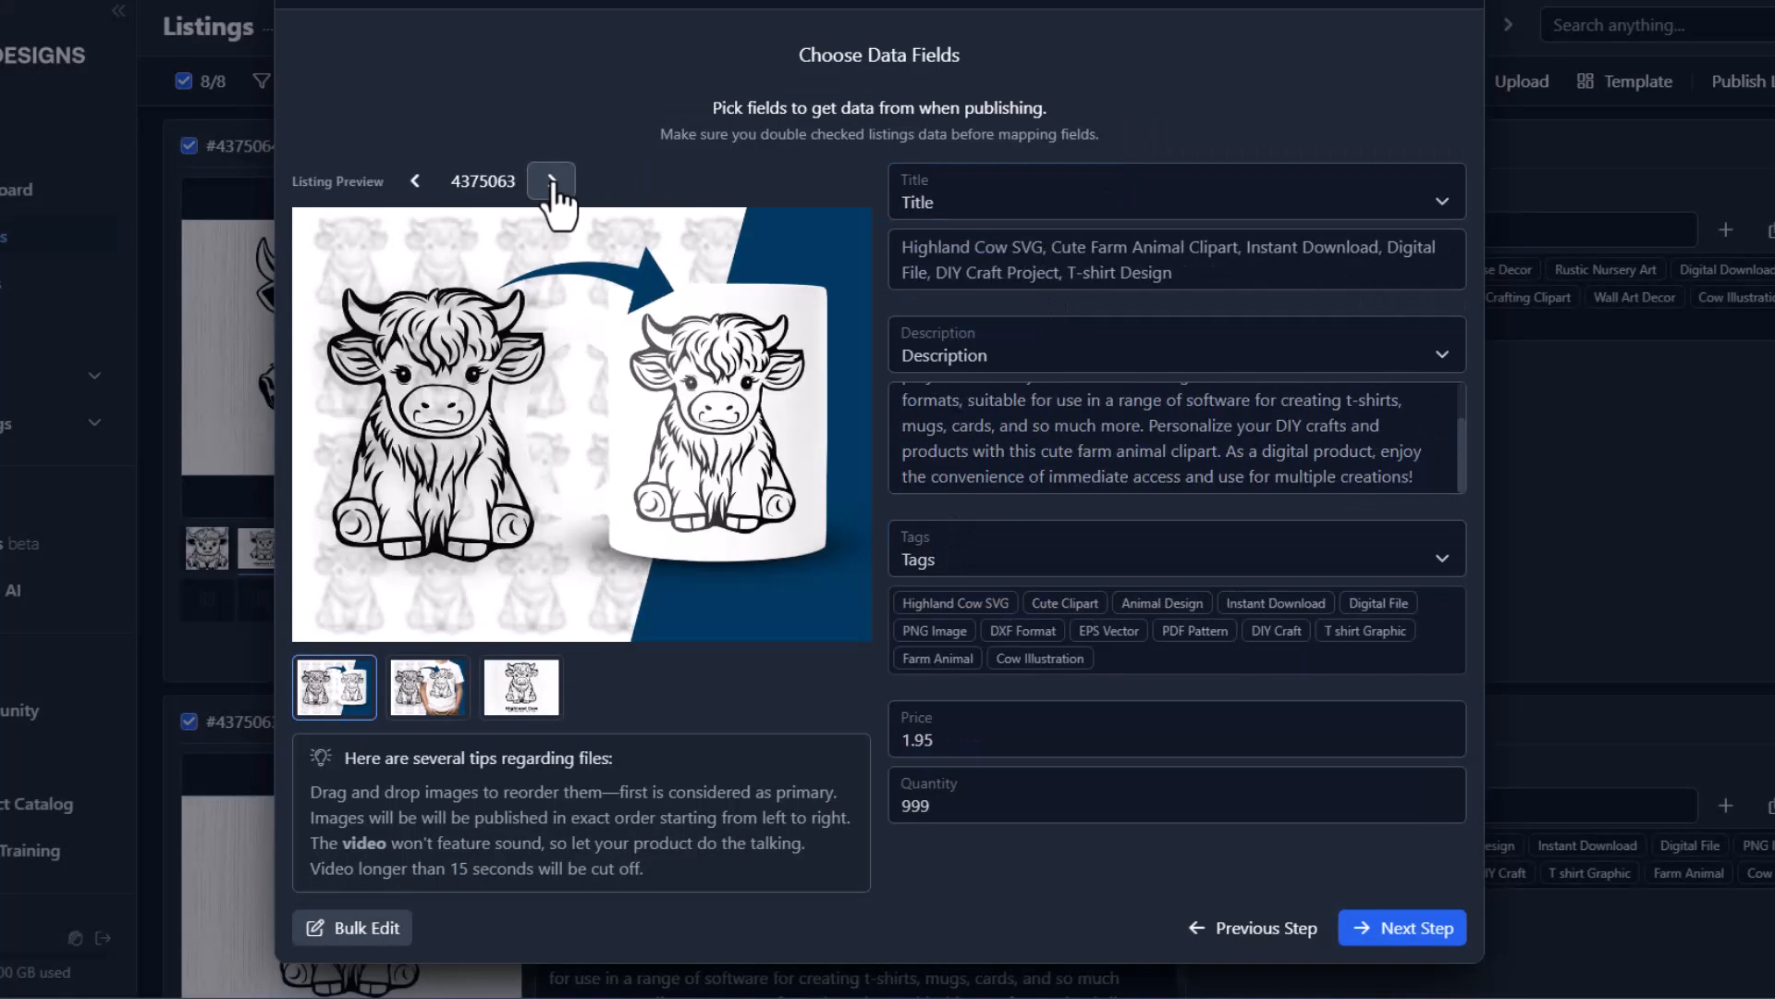
left_click(552, 181)
left_click(418, 183)
left_click(418, 183)
left_click(418, 183)
left_click(418, 184)
left_click(417, 183)
left_click(417, 183)
left_click(418, 183)
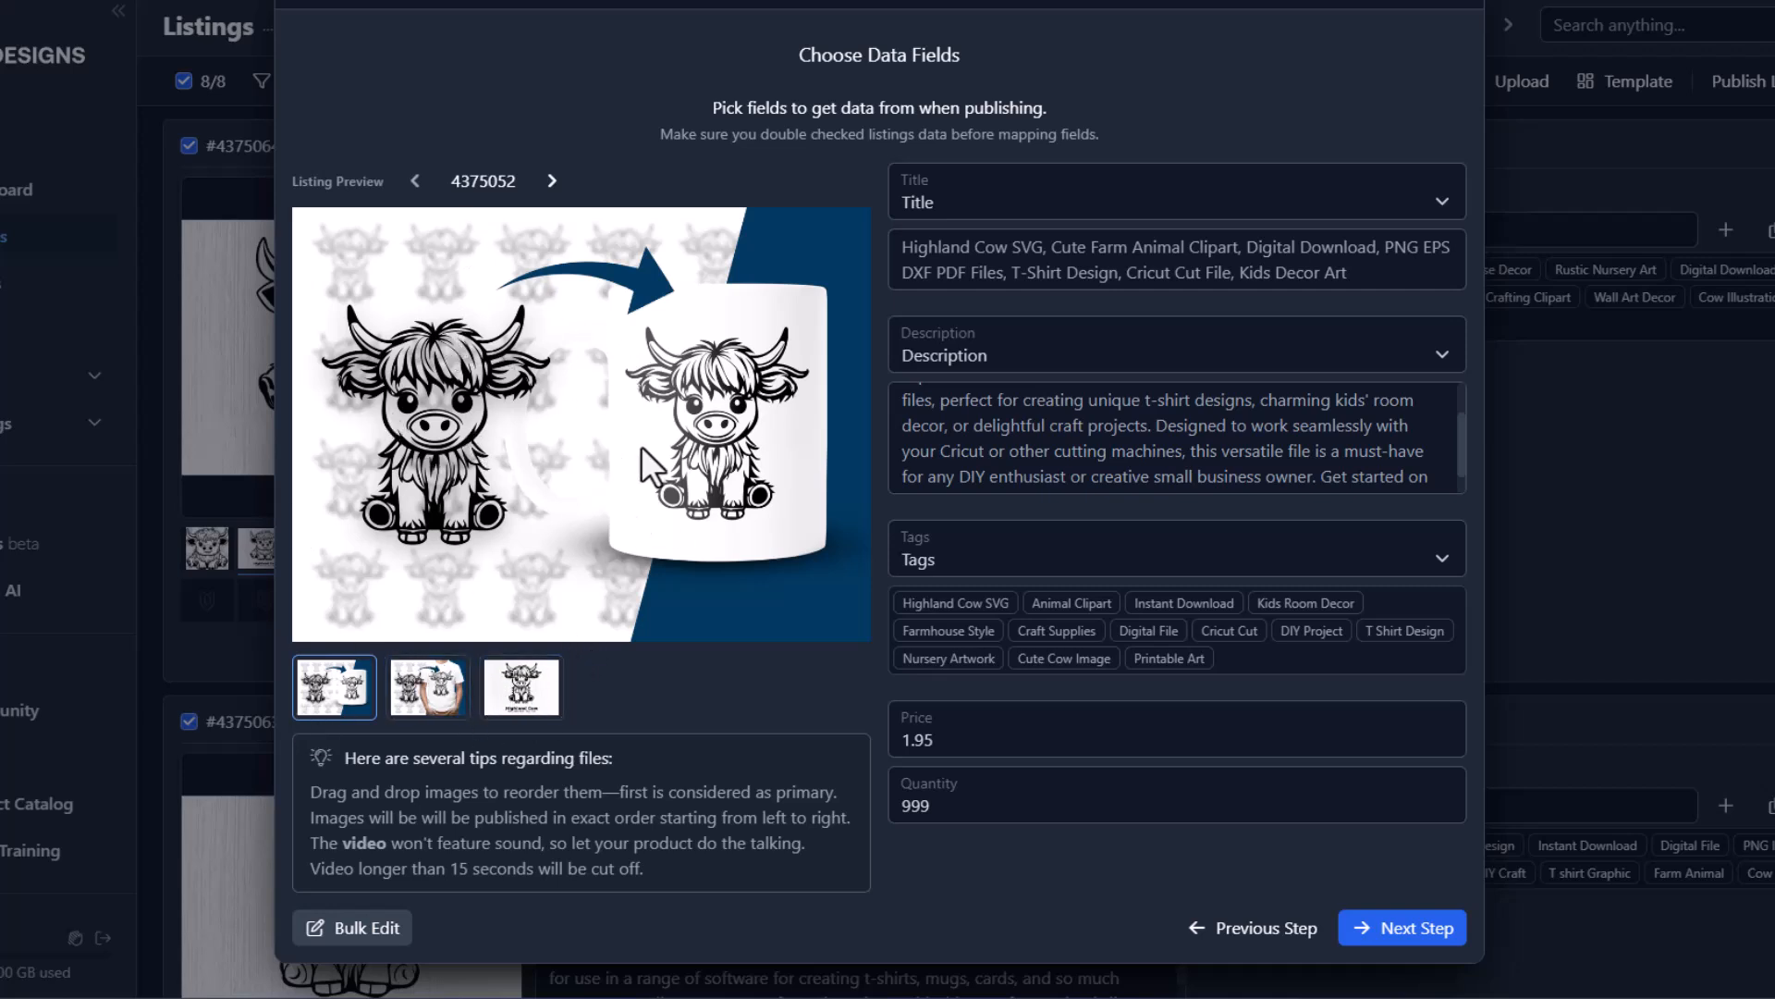
- Make the mockup with the Highland Cow caption the primary image, check the other two mockups and continue to the publish preview
left_click(518, 689)
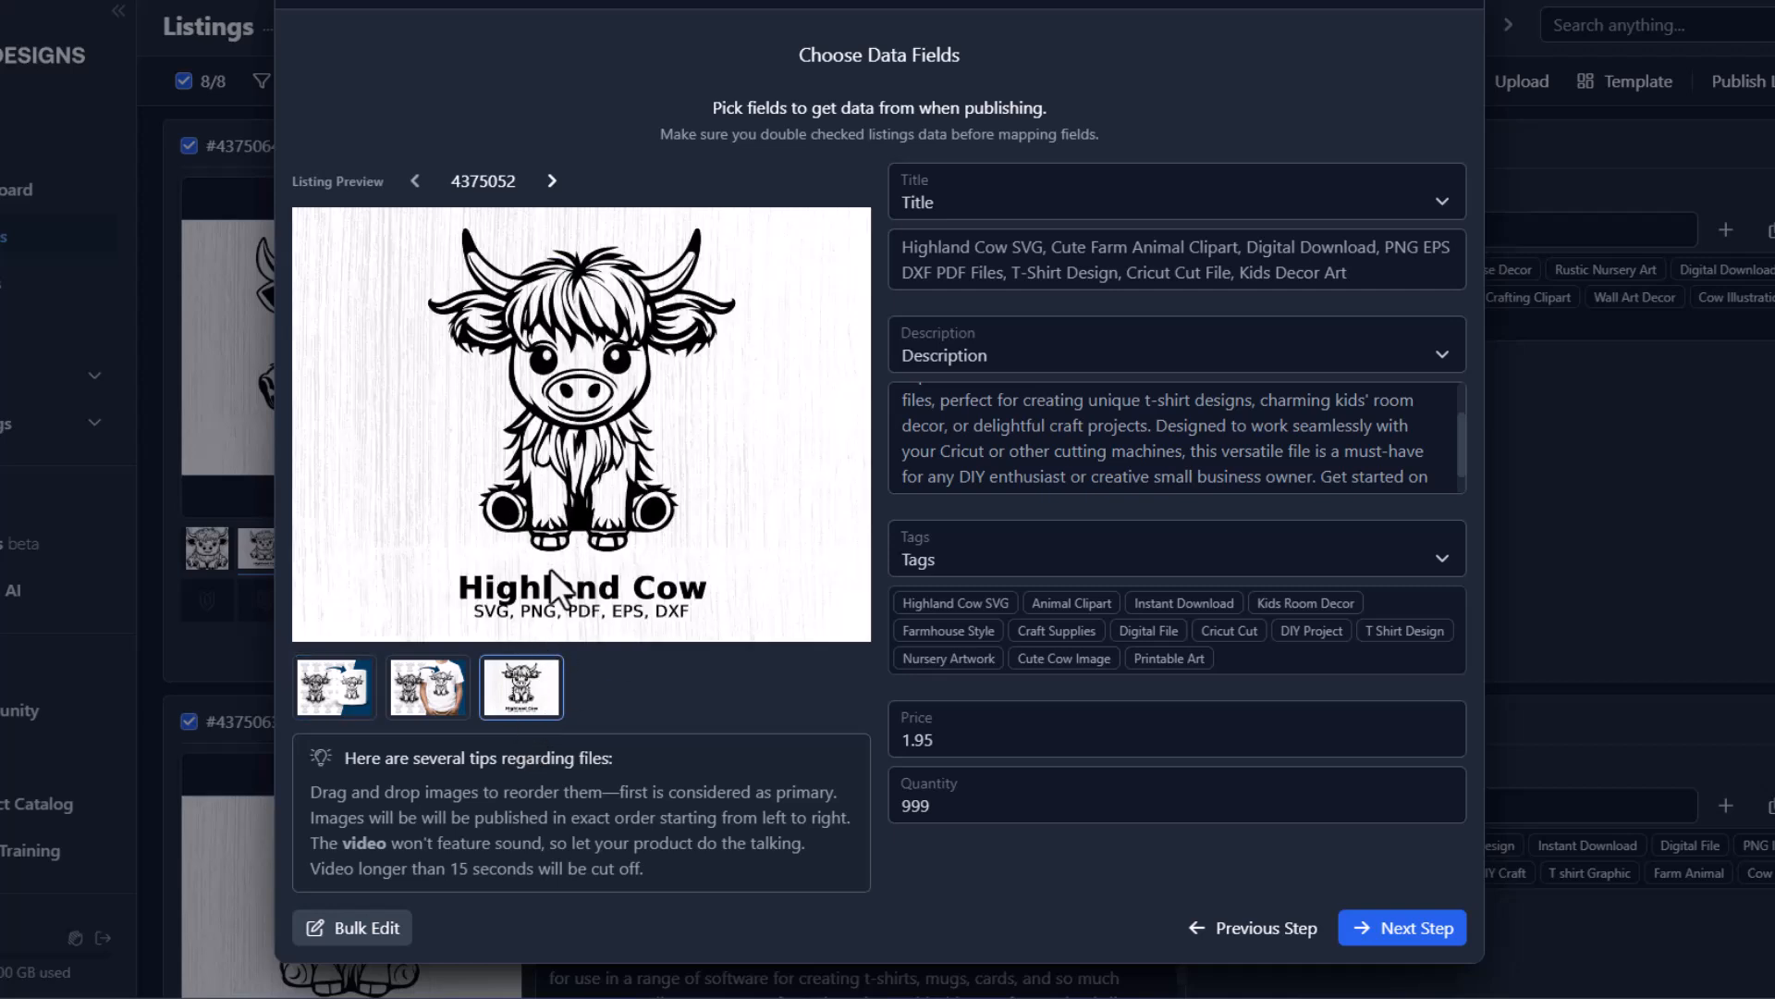
mouse_move(344, 712)
left_mouse_down()
mouse_move(524, 707)
mouse_move(532, 684)
mouse_move(542, 701)
mouse_move(347, 708)
left_mouse_up()
mouse_move(523, 695)
left_mouse_down()
mouse_move(427, 712)
mouse_move(492, 696)
left_mouse_up()
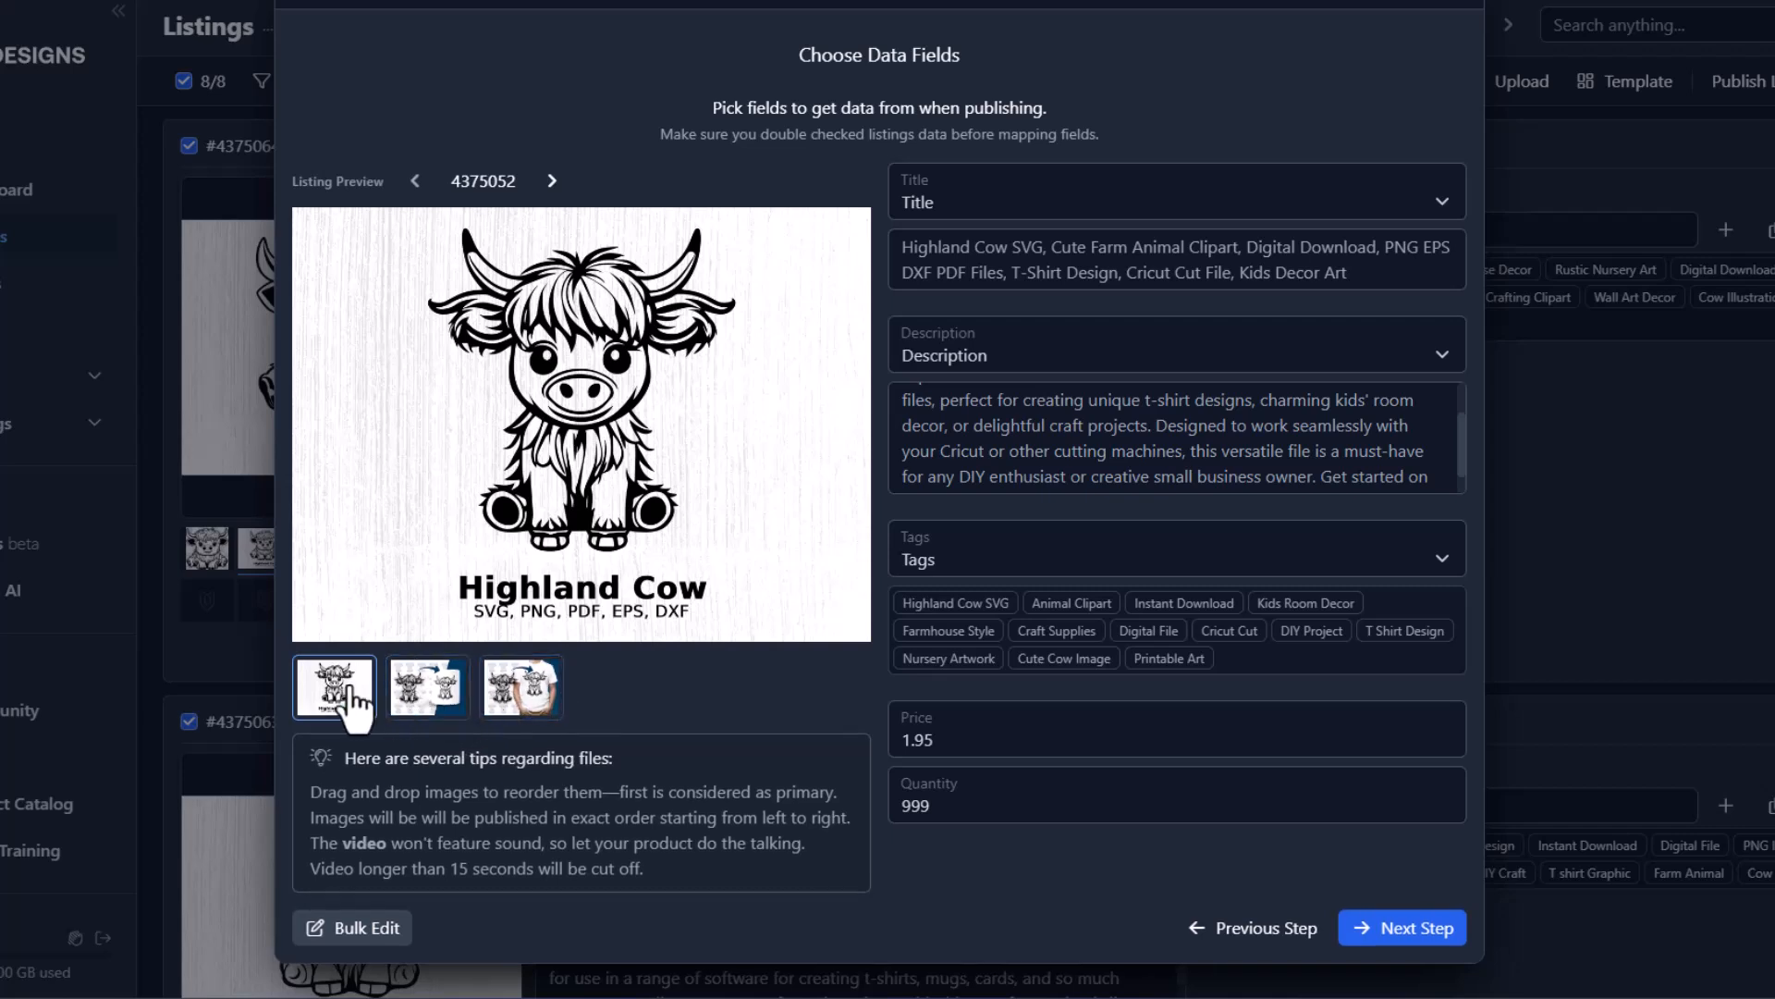
left_click(422, 702)
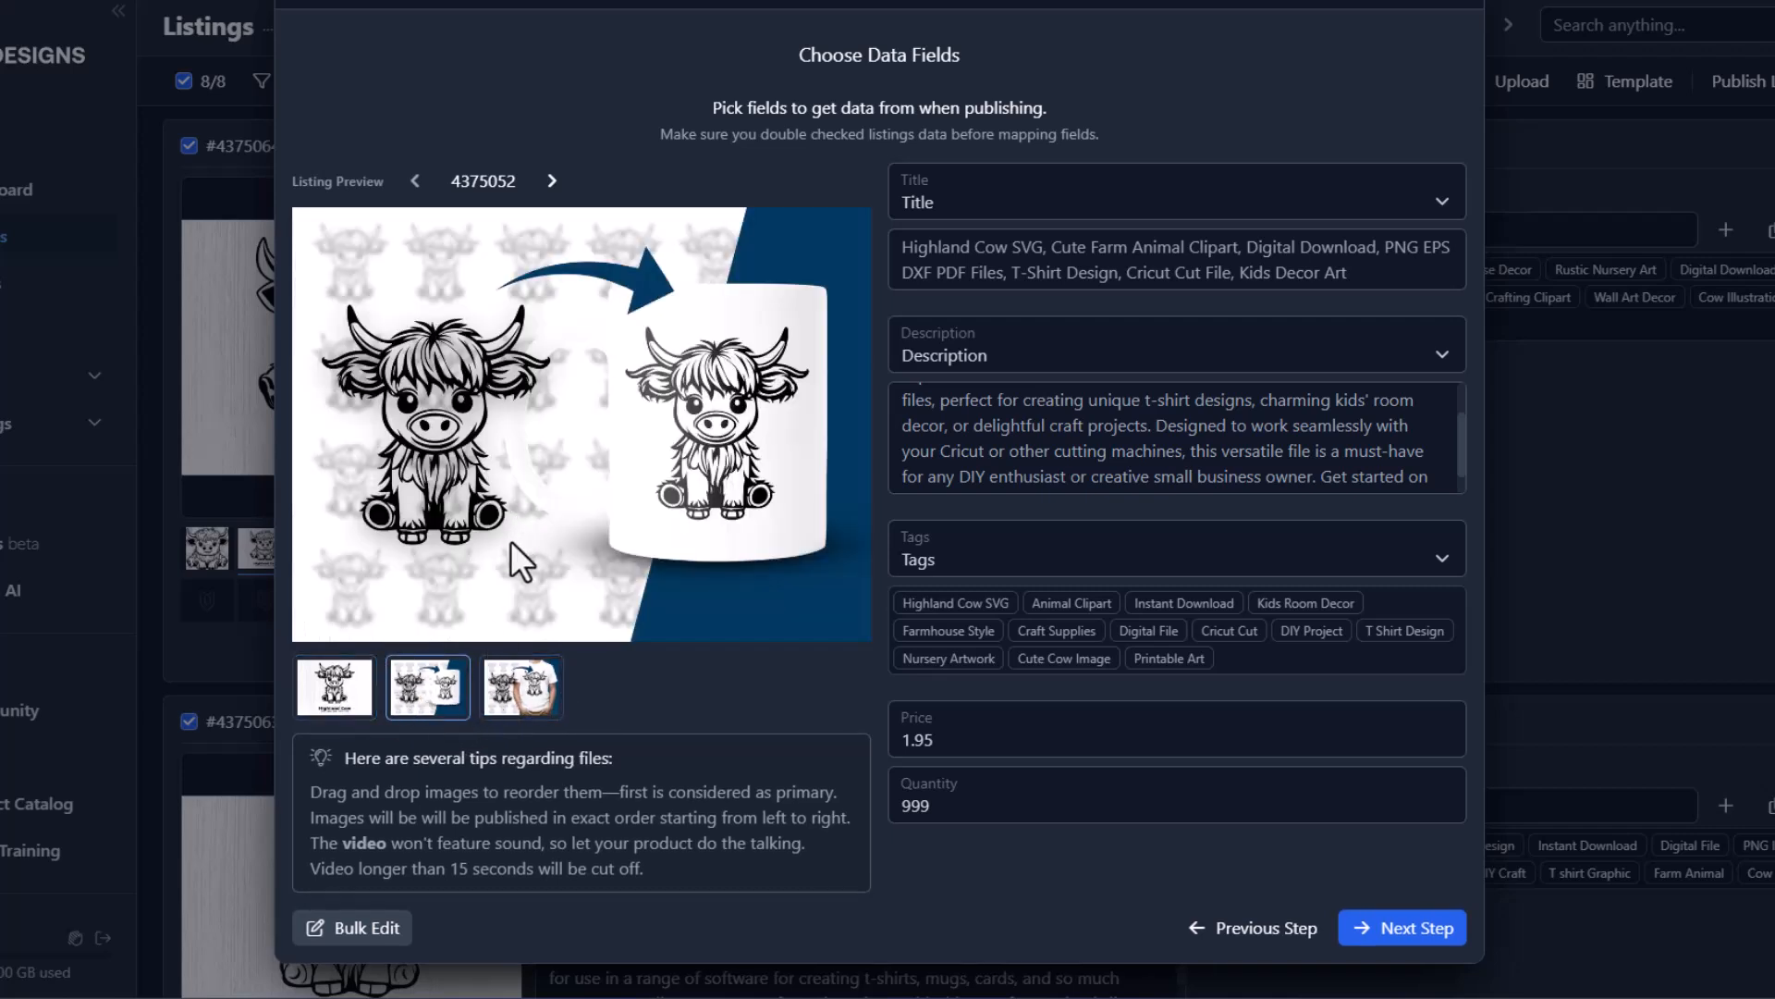
left_click(519, 708)
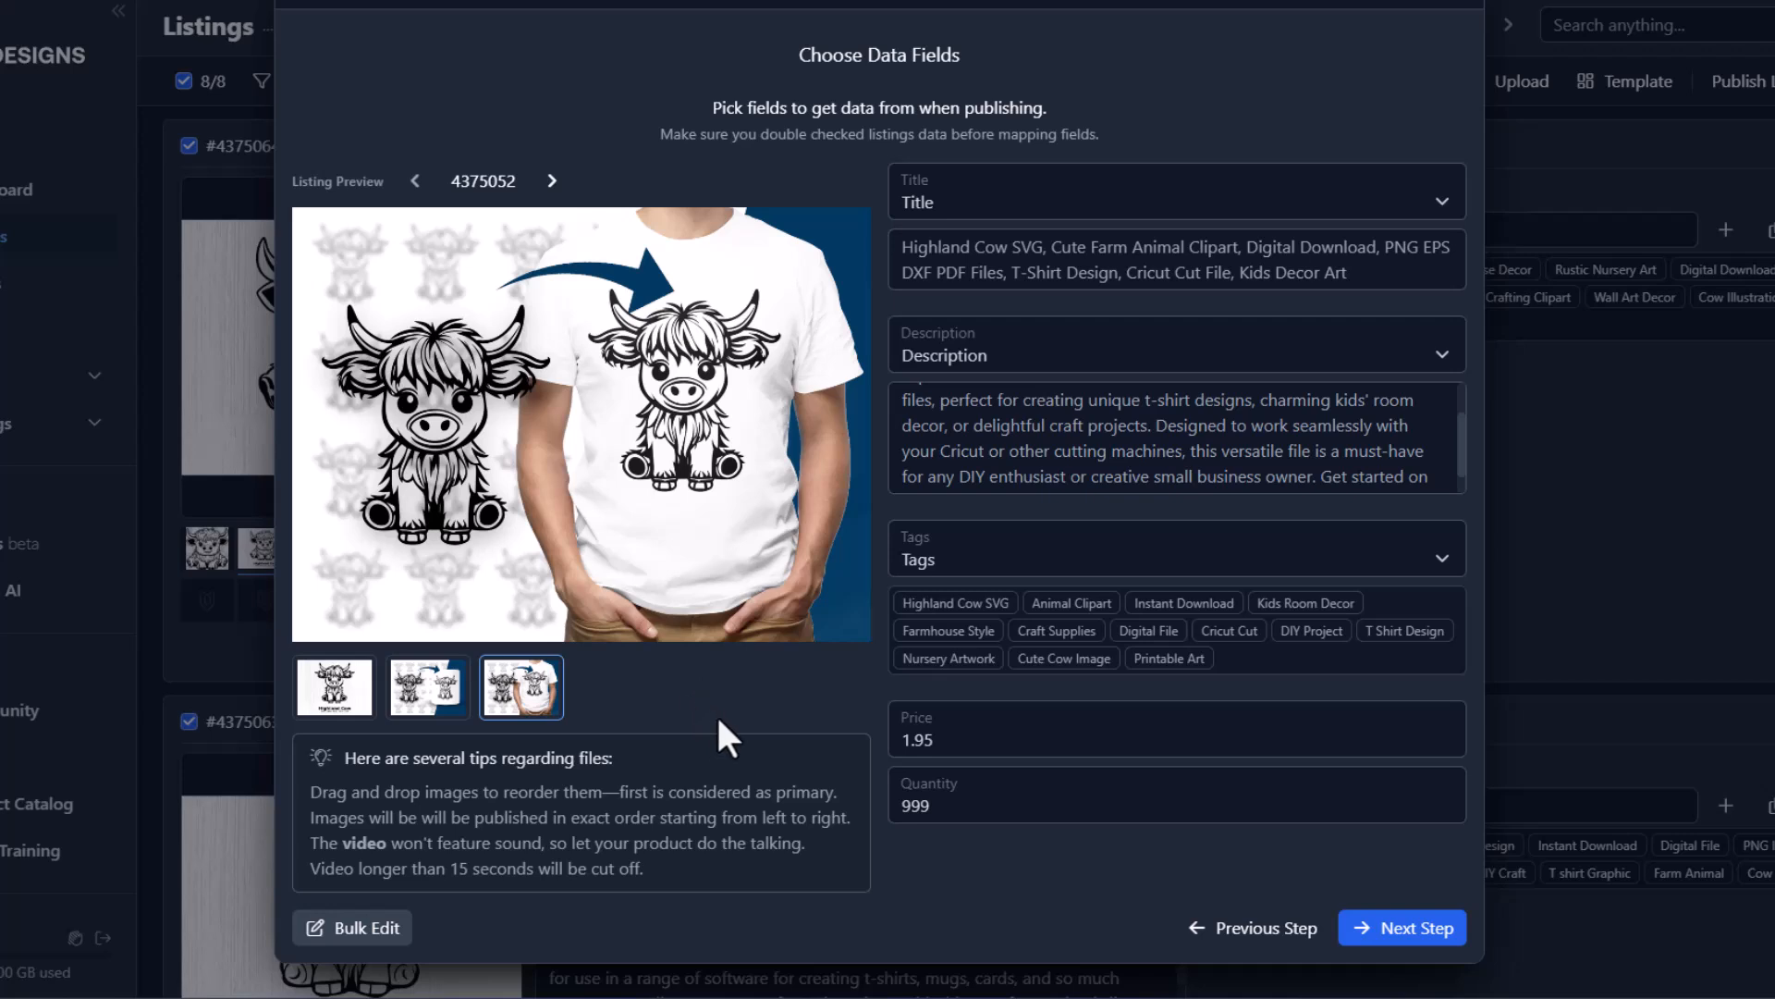
left_click(1401, 934)
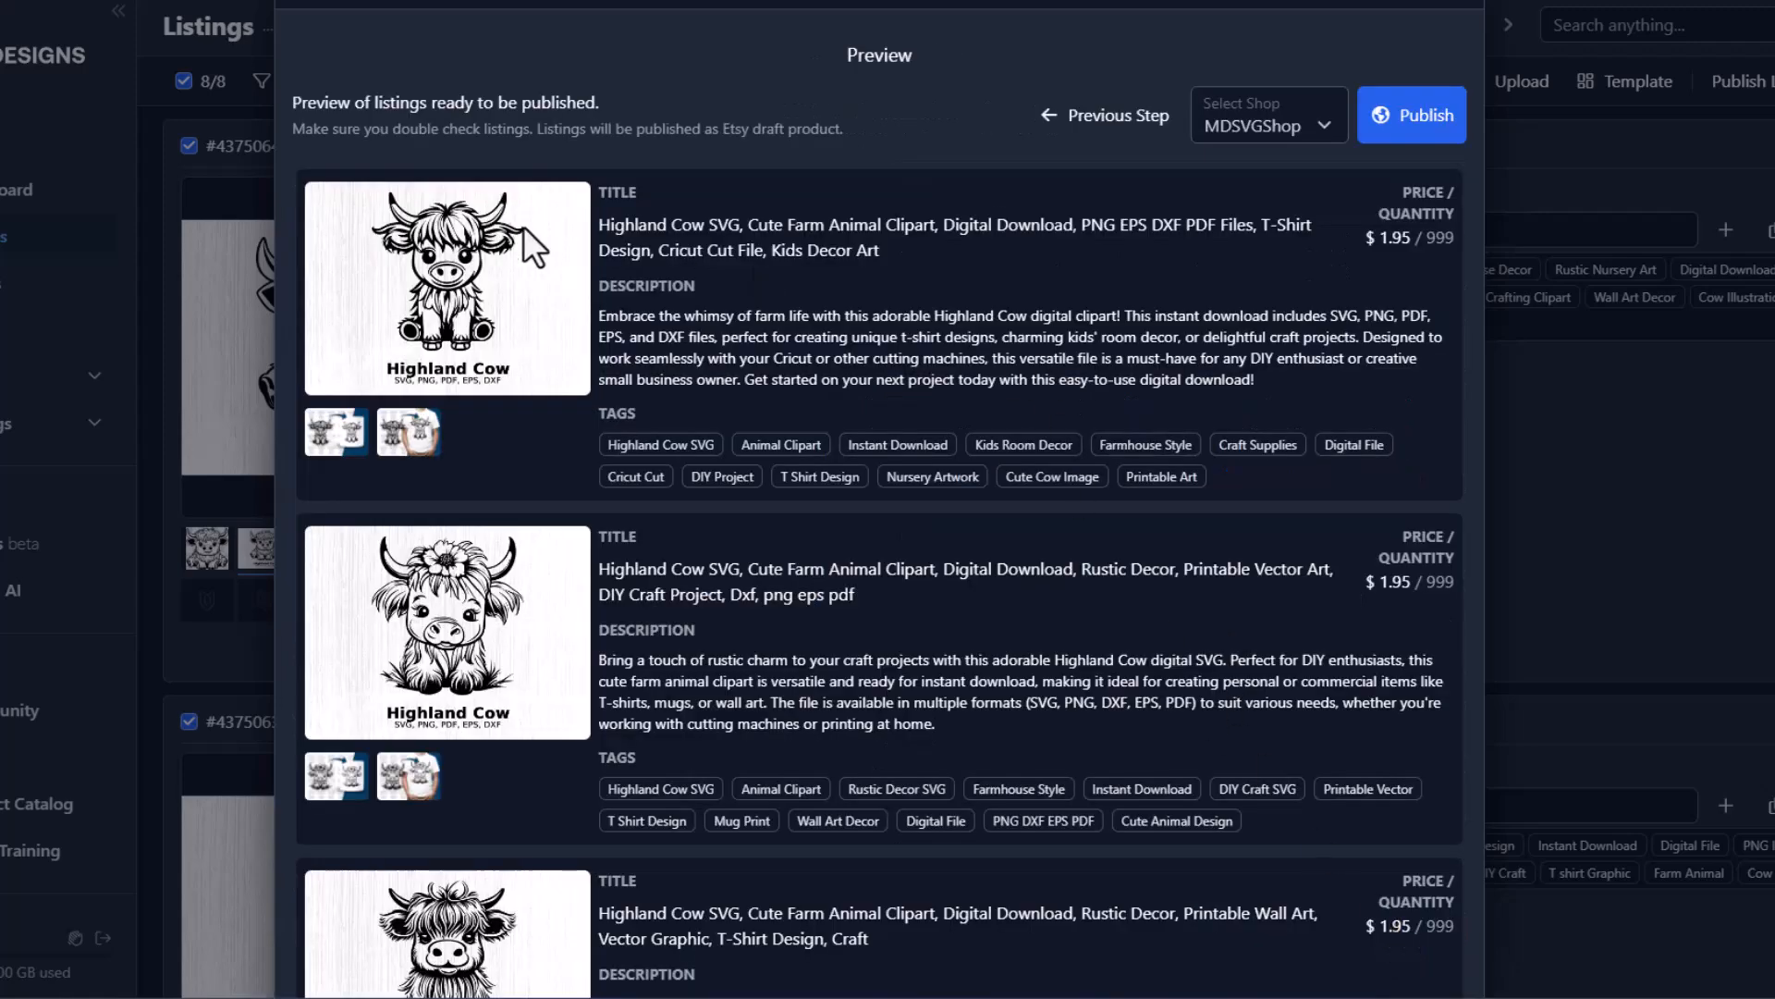
- Keep MDSVGShop as the target shop and review the images, titles, descriptions, tags and prices of all the listings
scroll(684, 389, "up", 1)
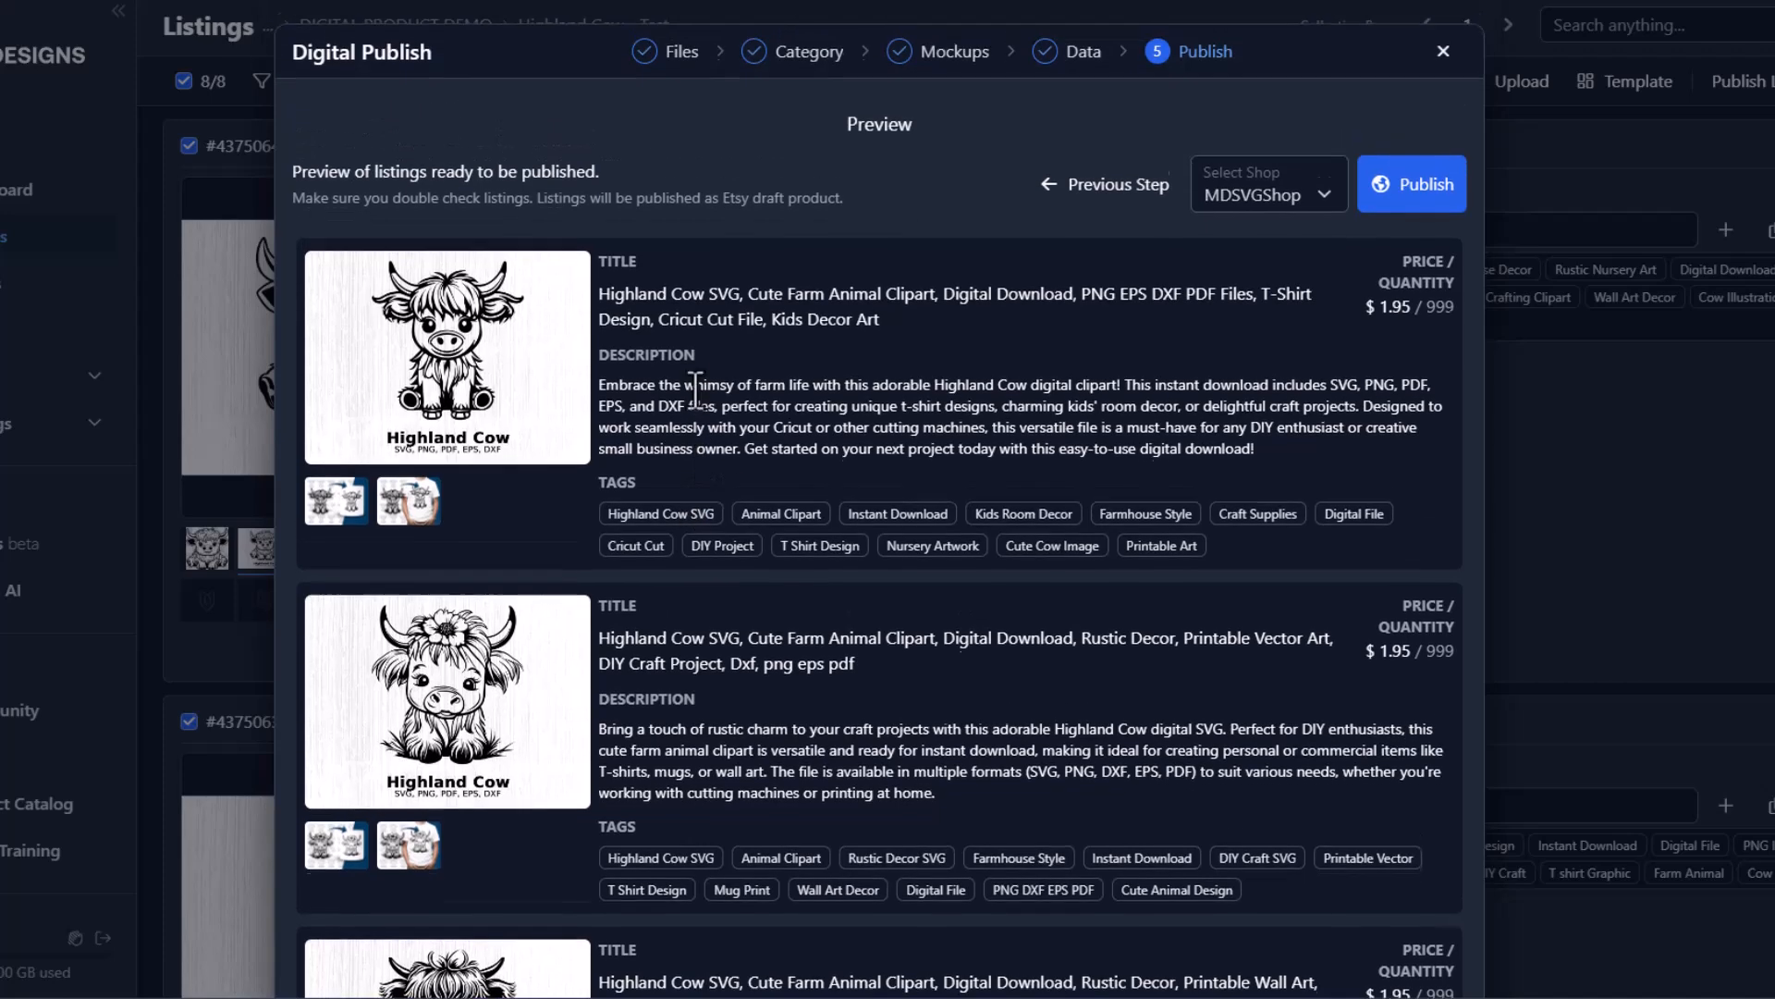
left_click(1294, 202)
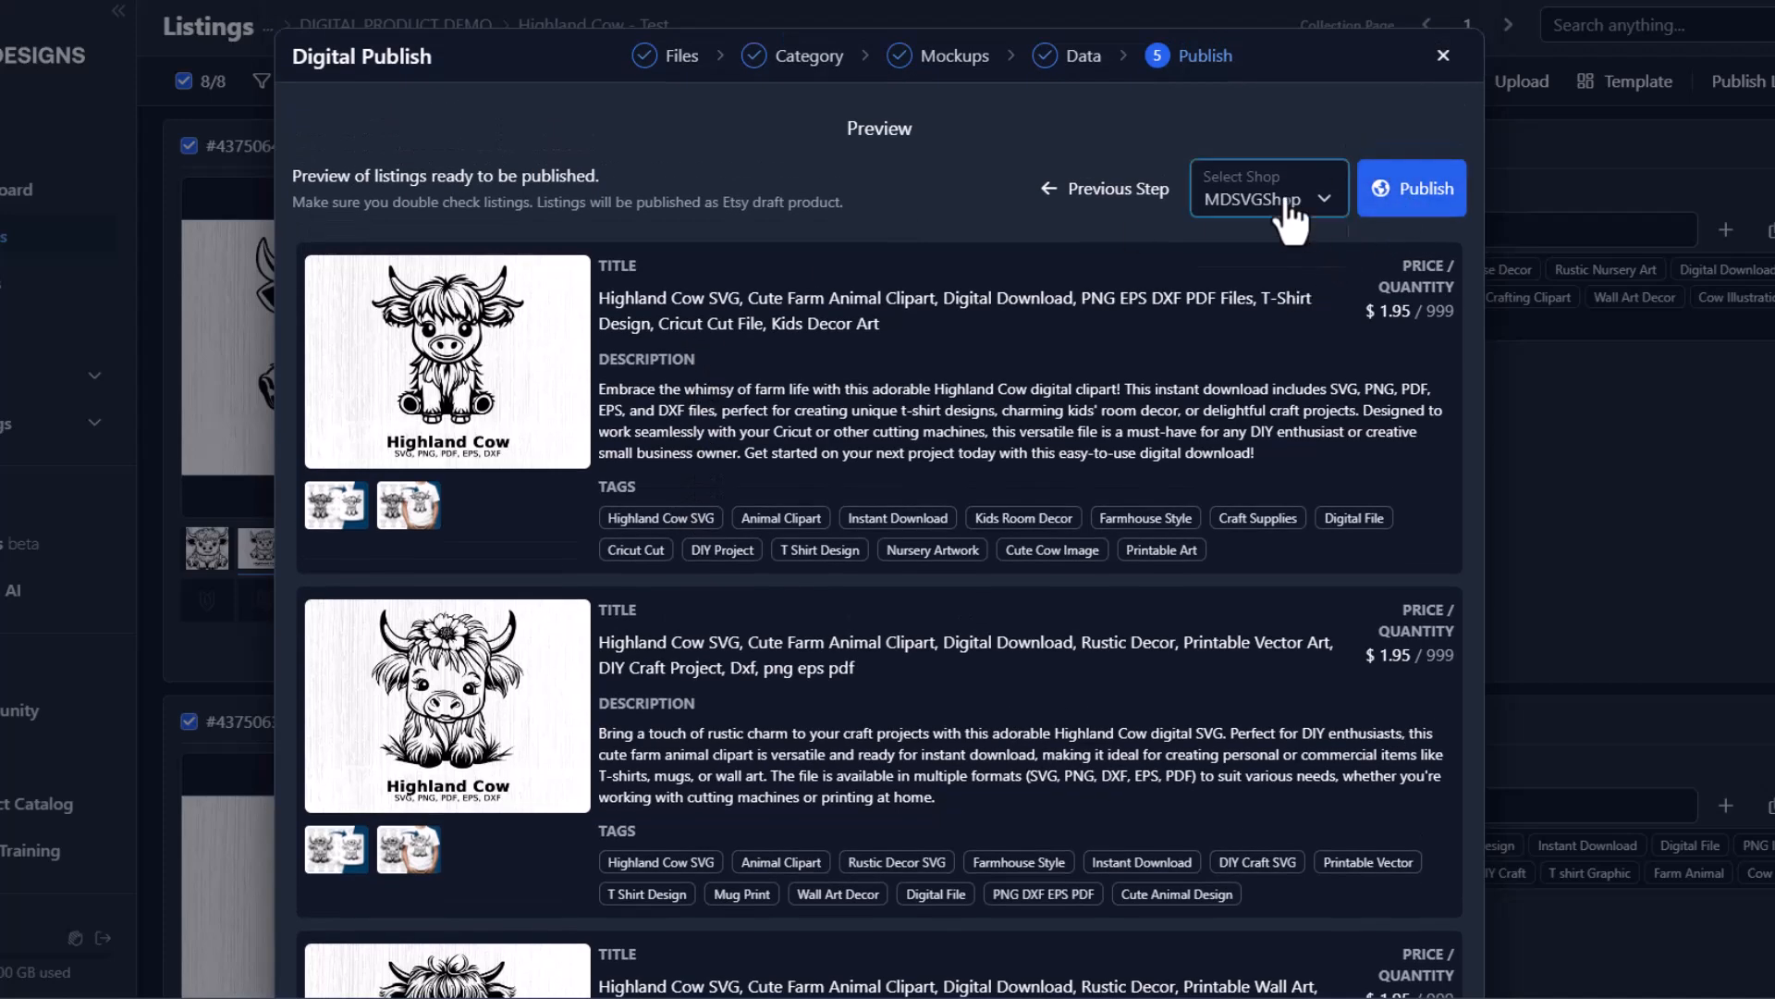
left_click(1263, 242)
scroll(957, 433, "down", 15)
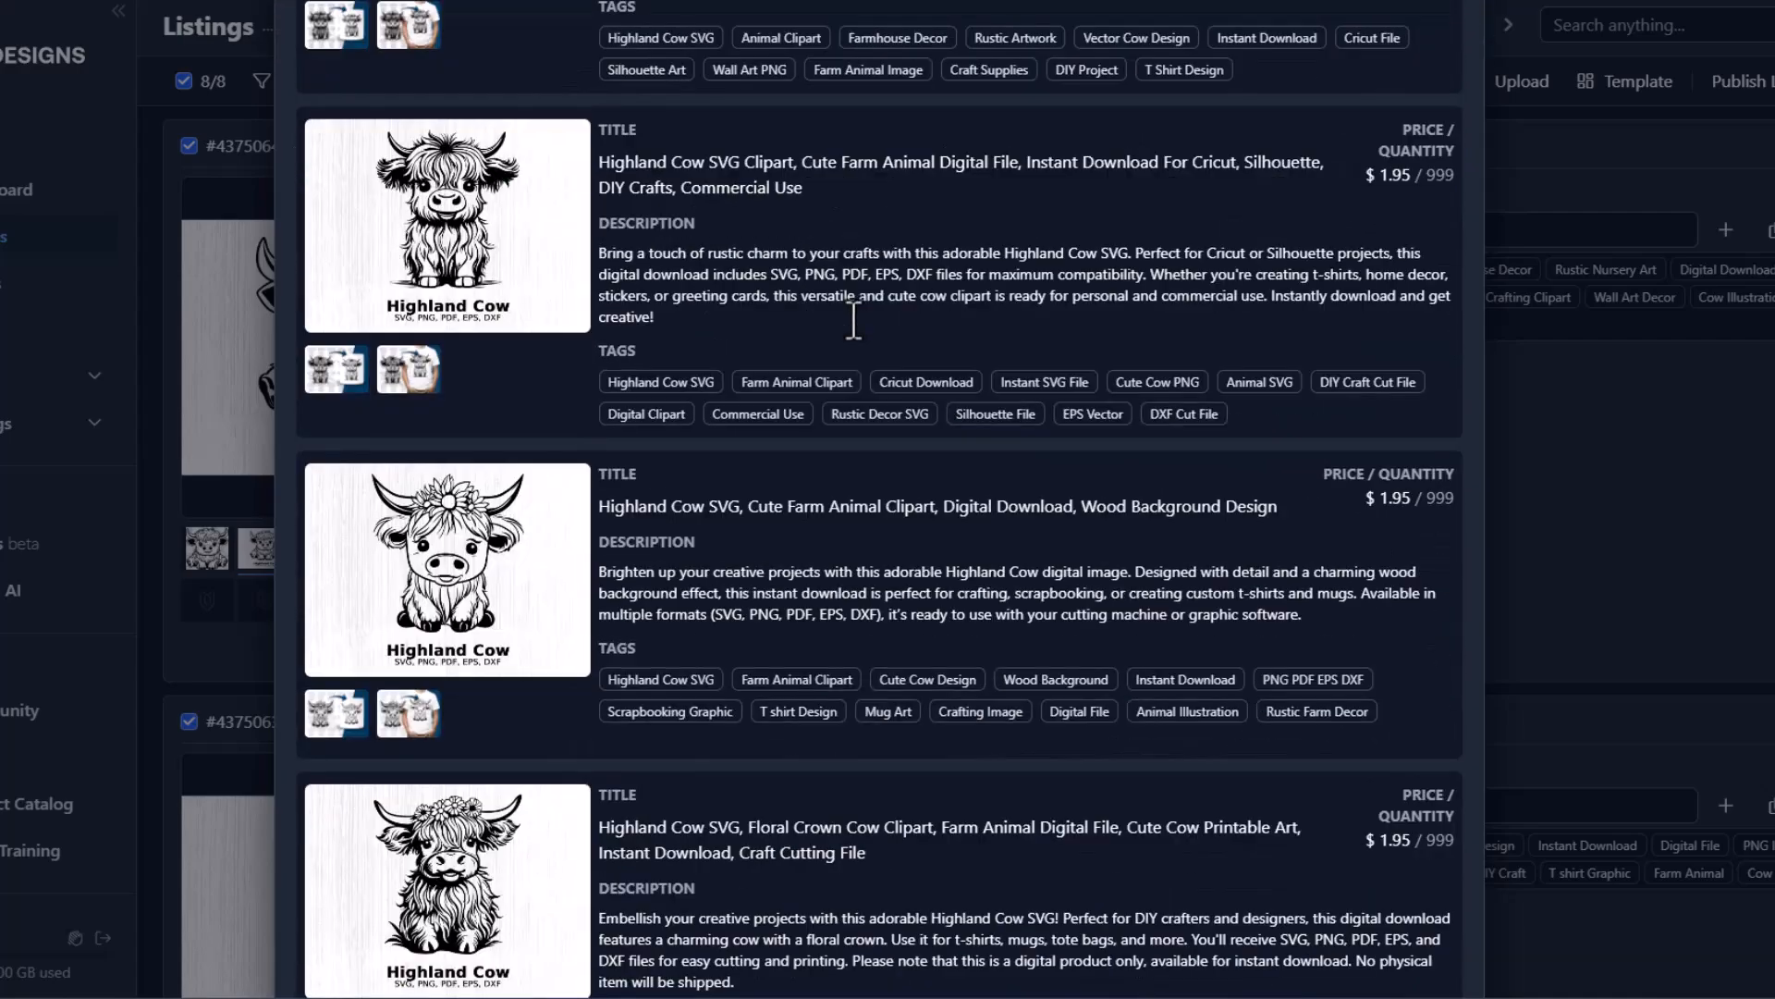
scroll(854, 323, "down", 3)
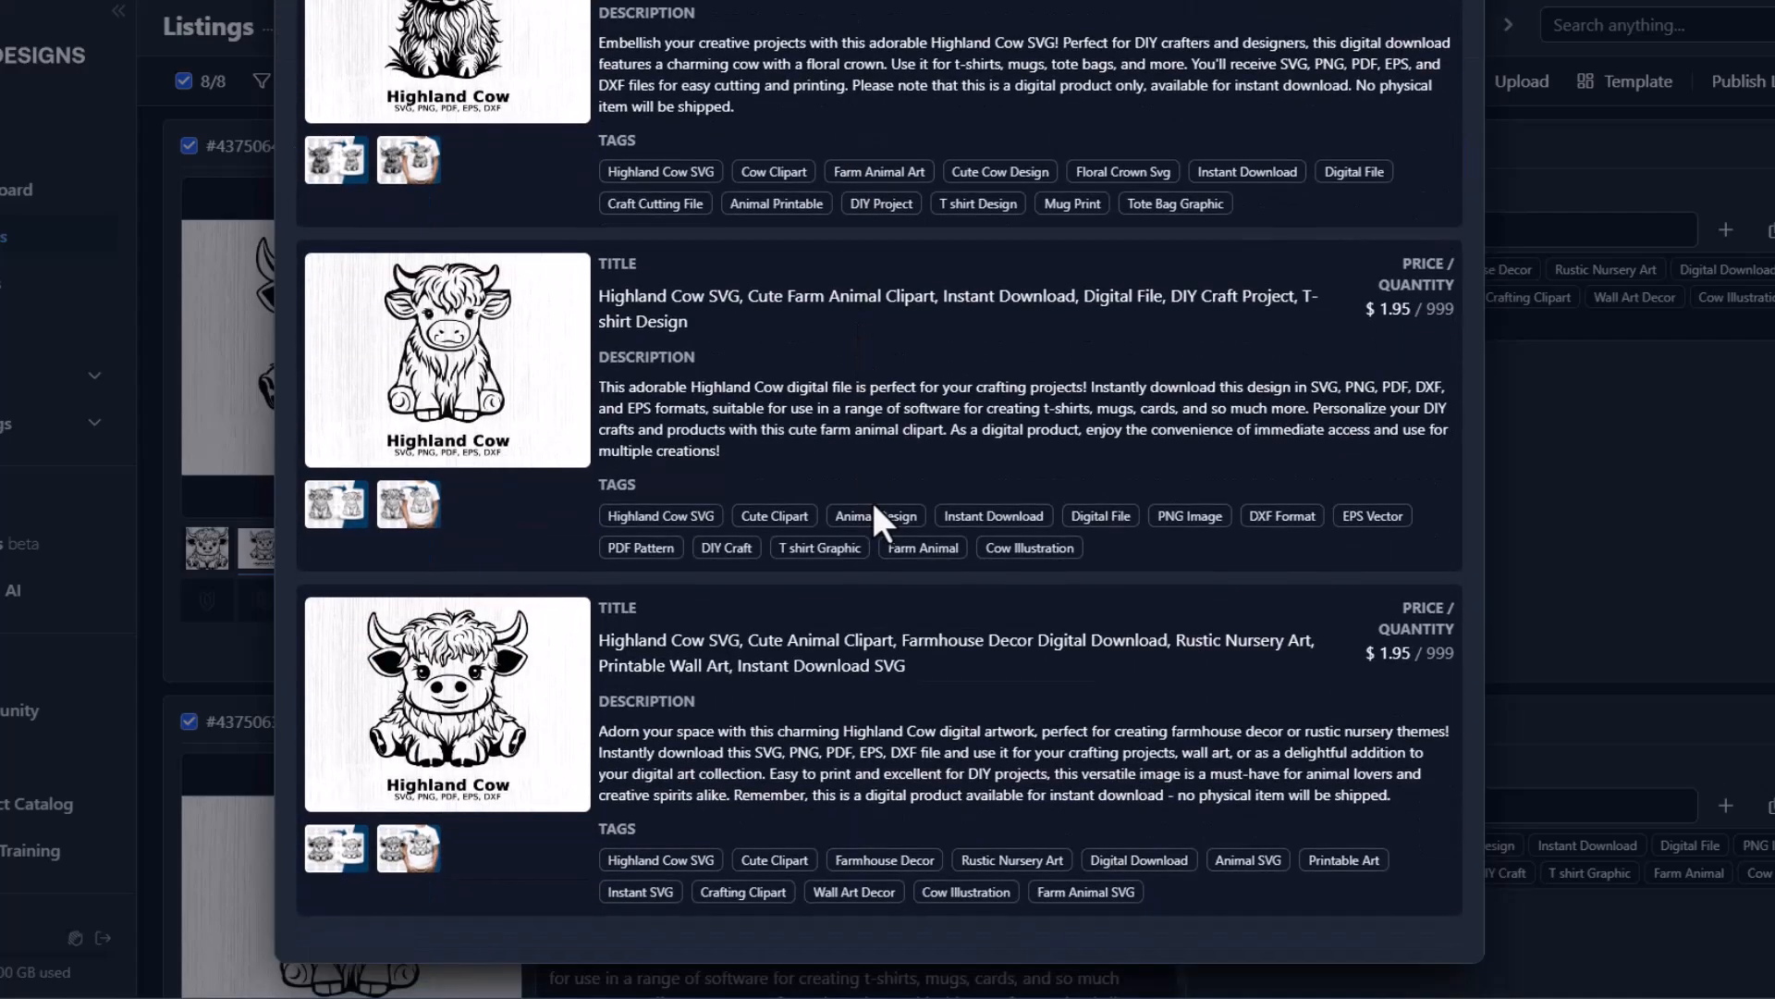
scroll(876, 518, "up", 7)
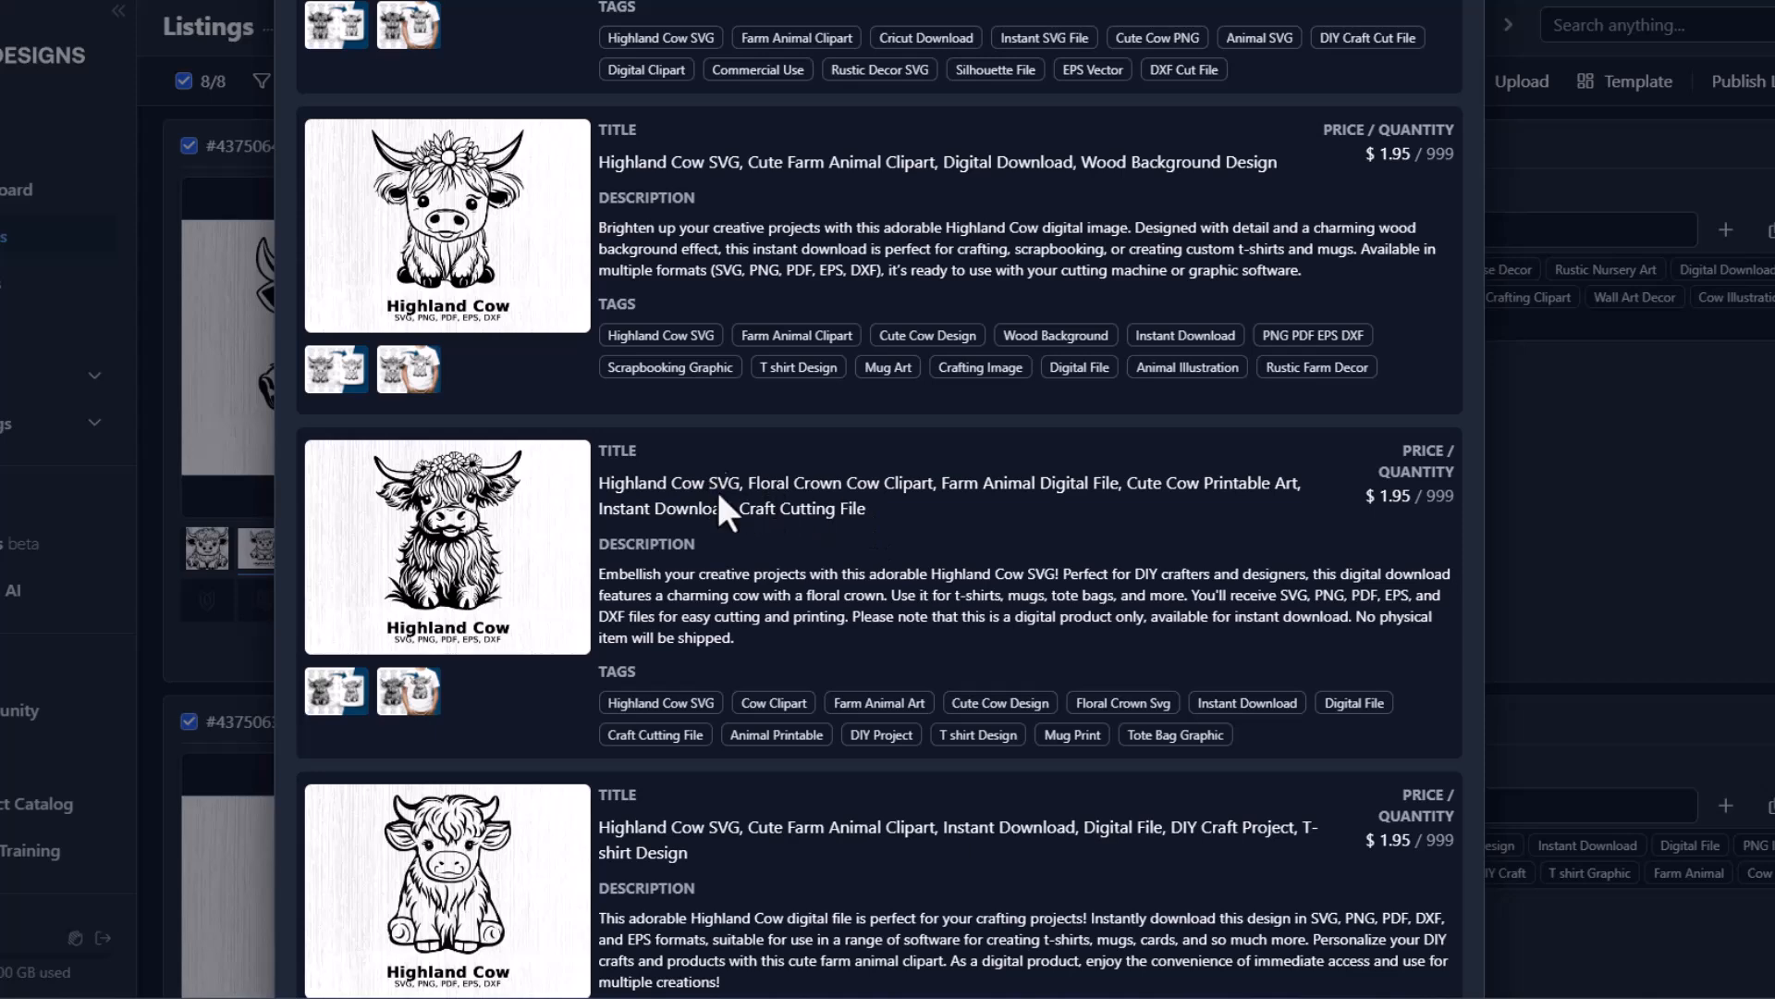
left_click_drag(1293, 830, 1351, 832)
left_click(1162, 832)
scroll(1146, 807, "up", 5)
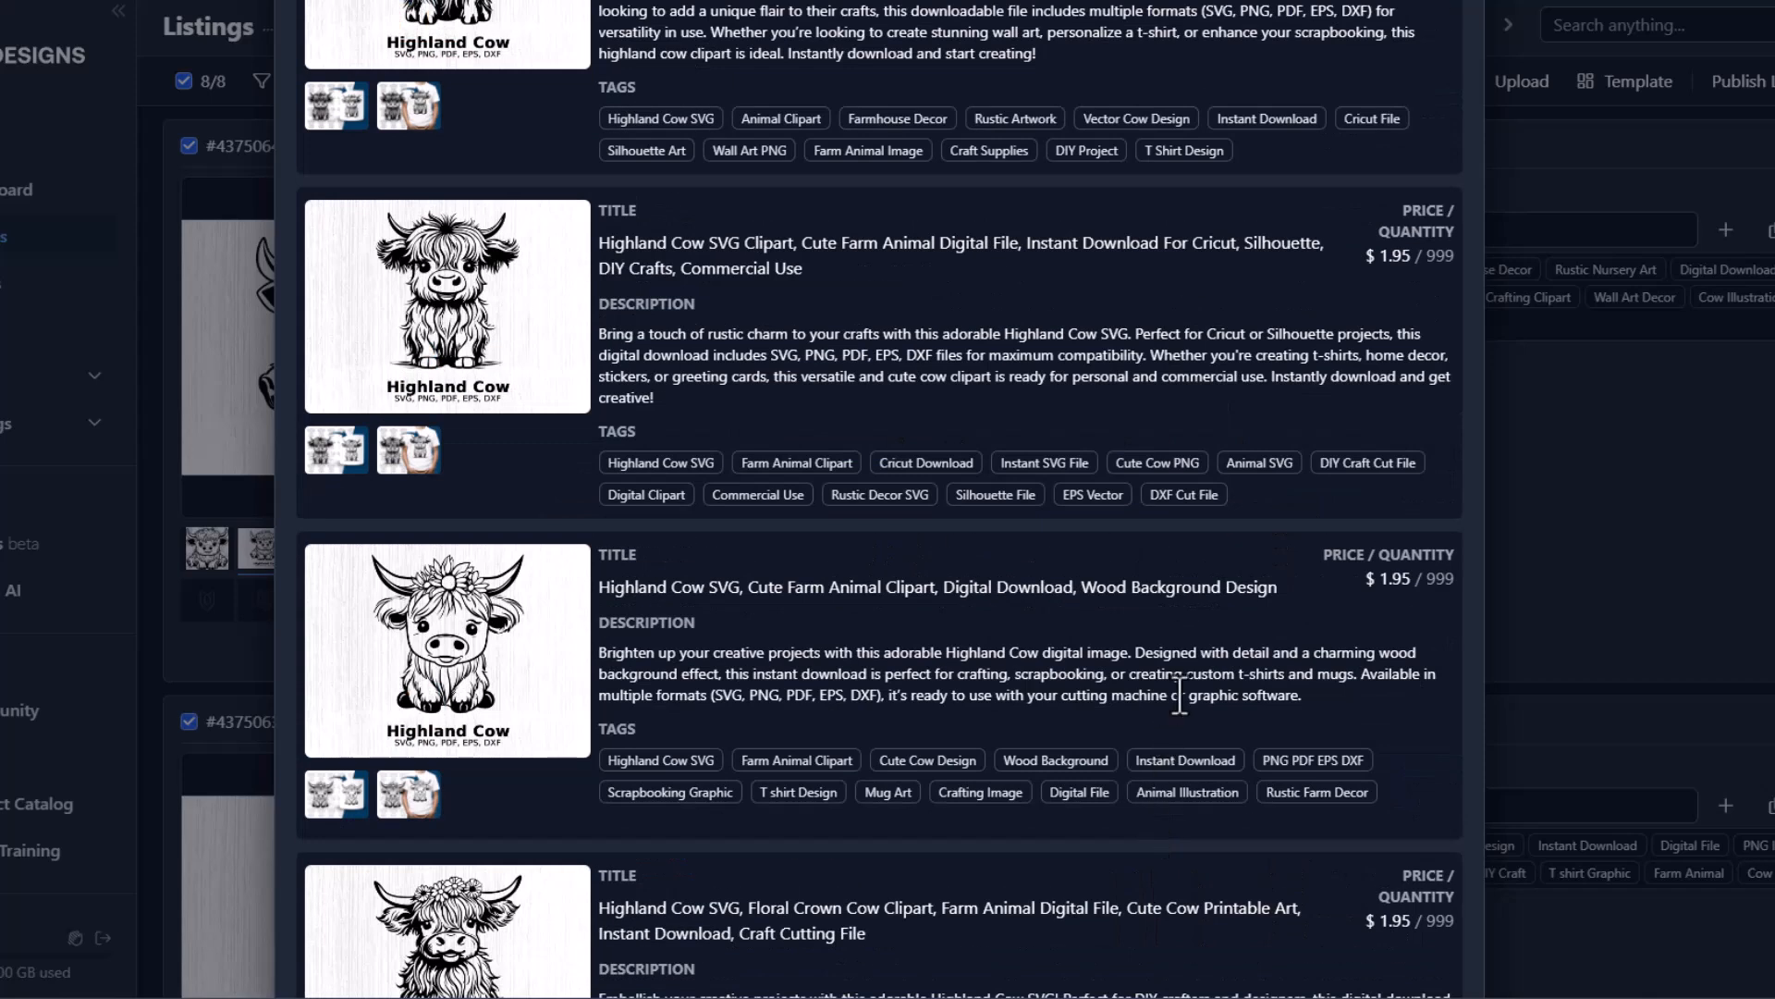
scroll(1180, 695, "up", 13)
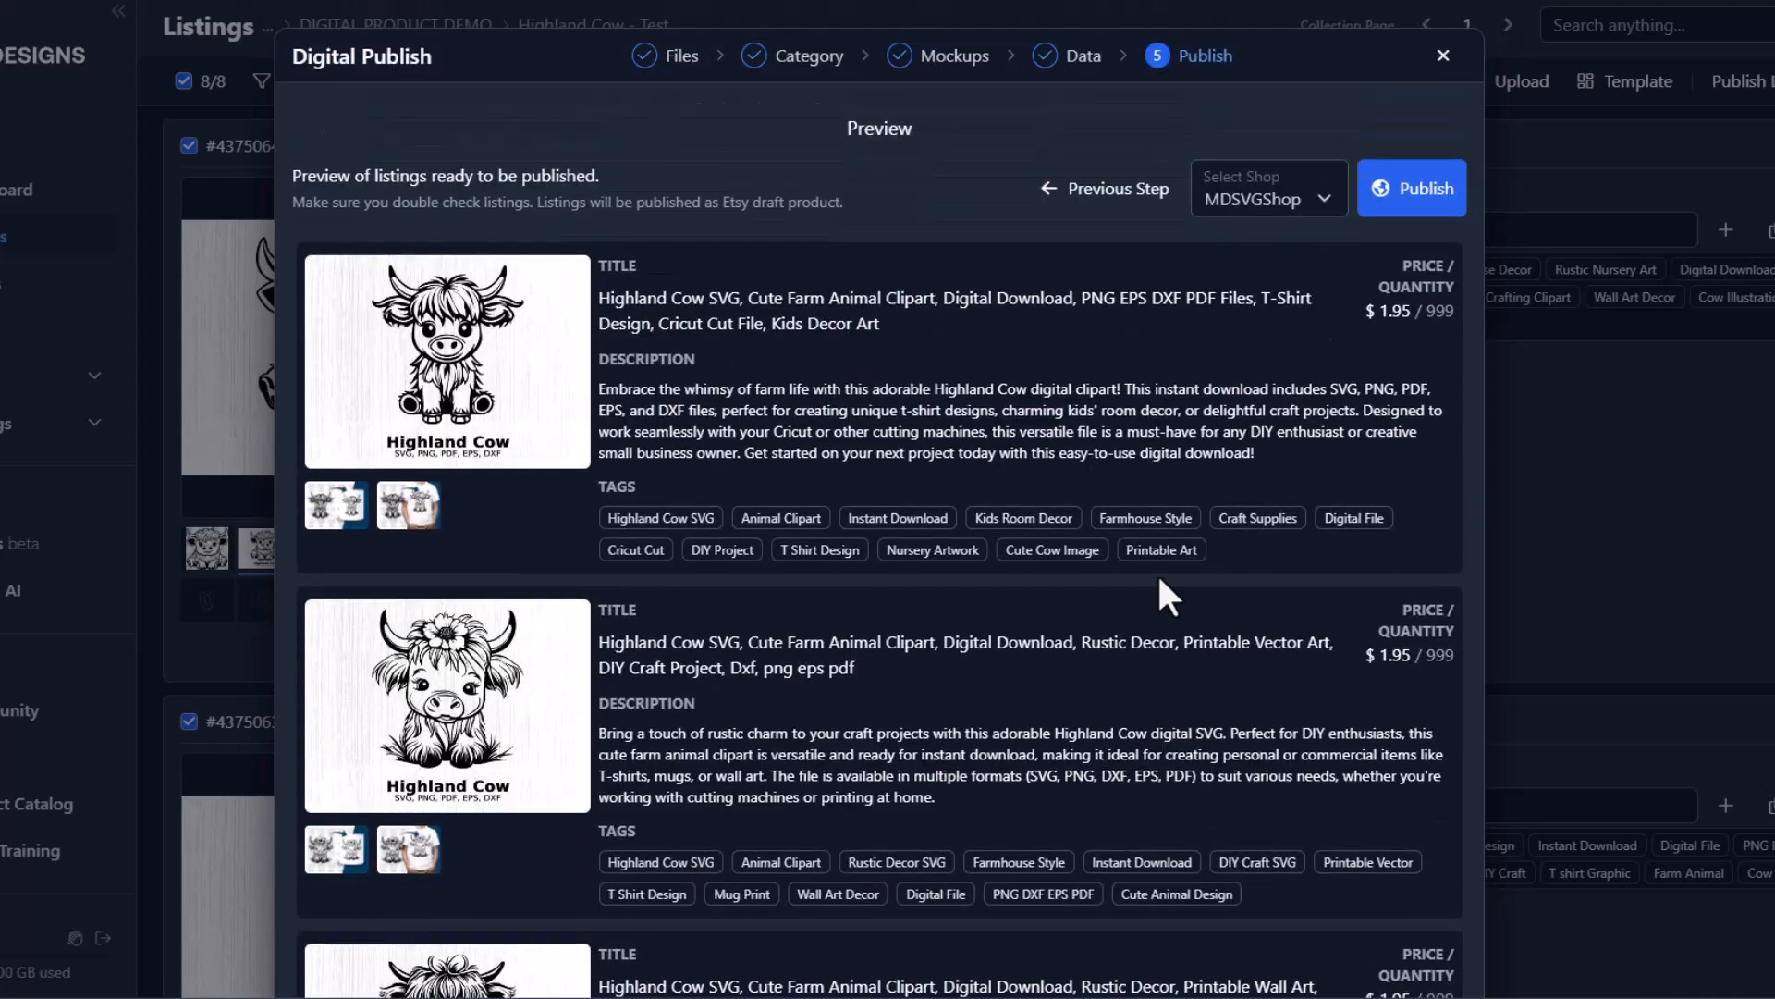
- Try to publish the previewed highland cow listings to MDSVGShop as Etsy drafts
left_click(1405, 188)
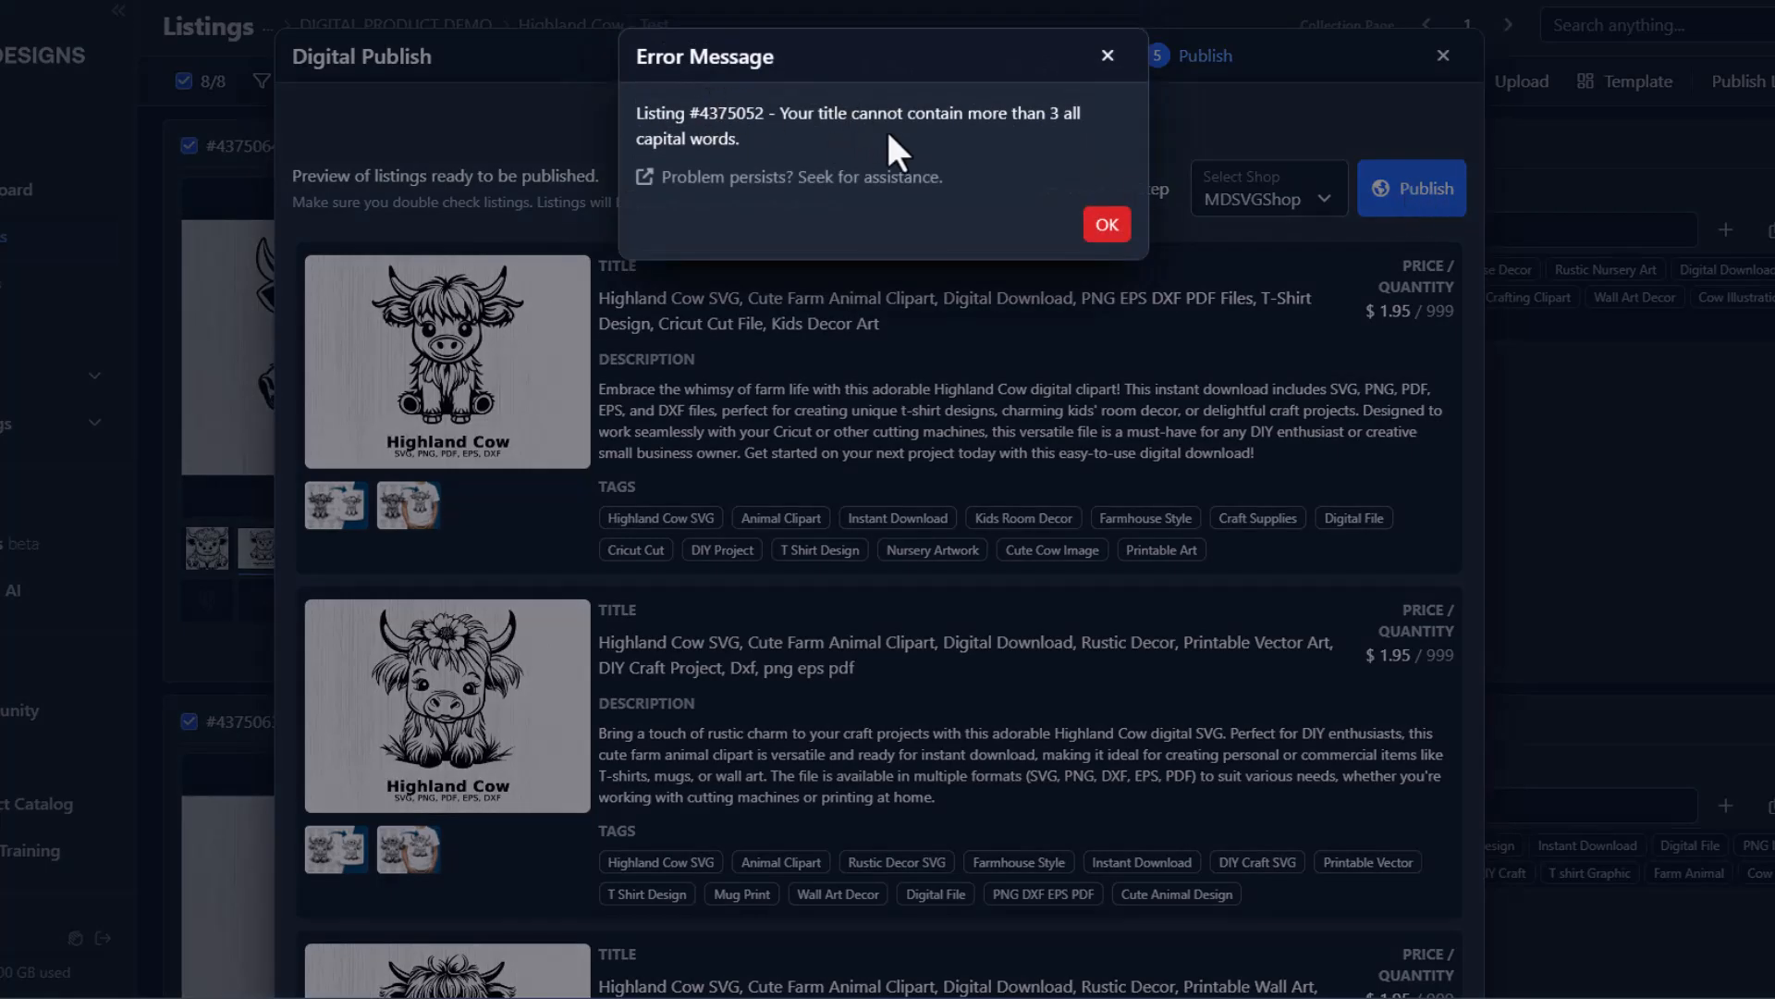
double_click(724, 113)
left_click(1109, 227)
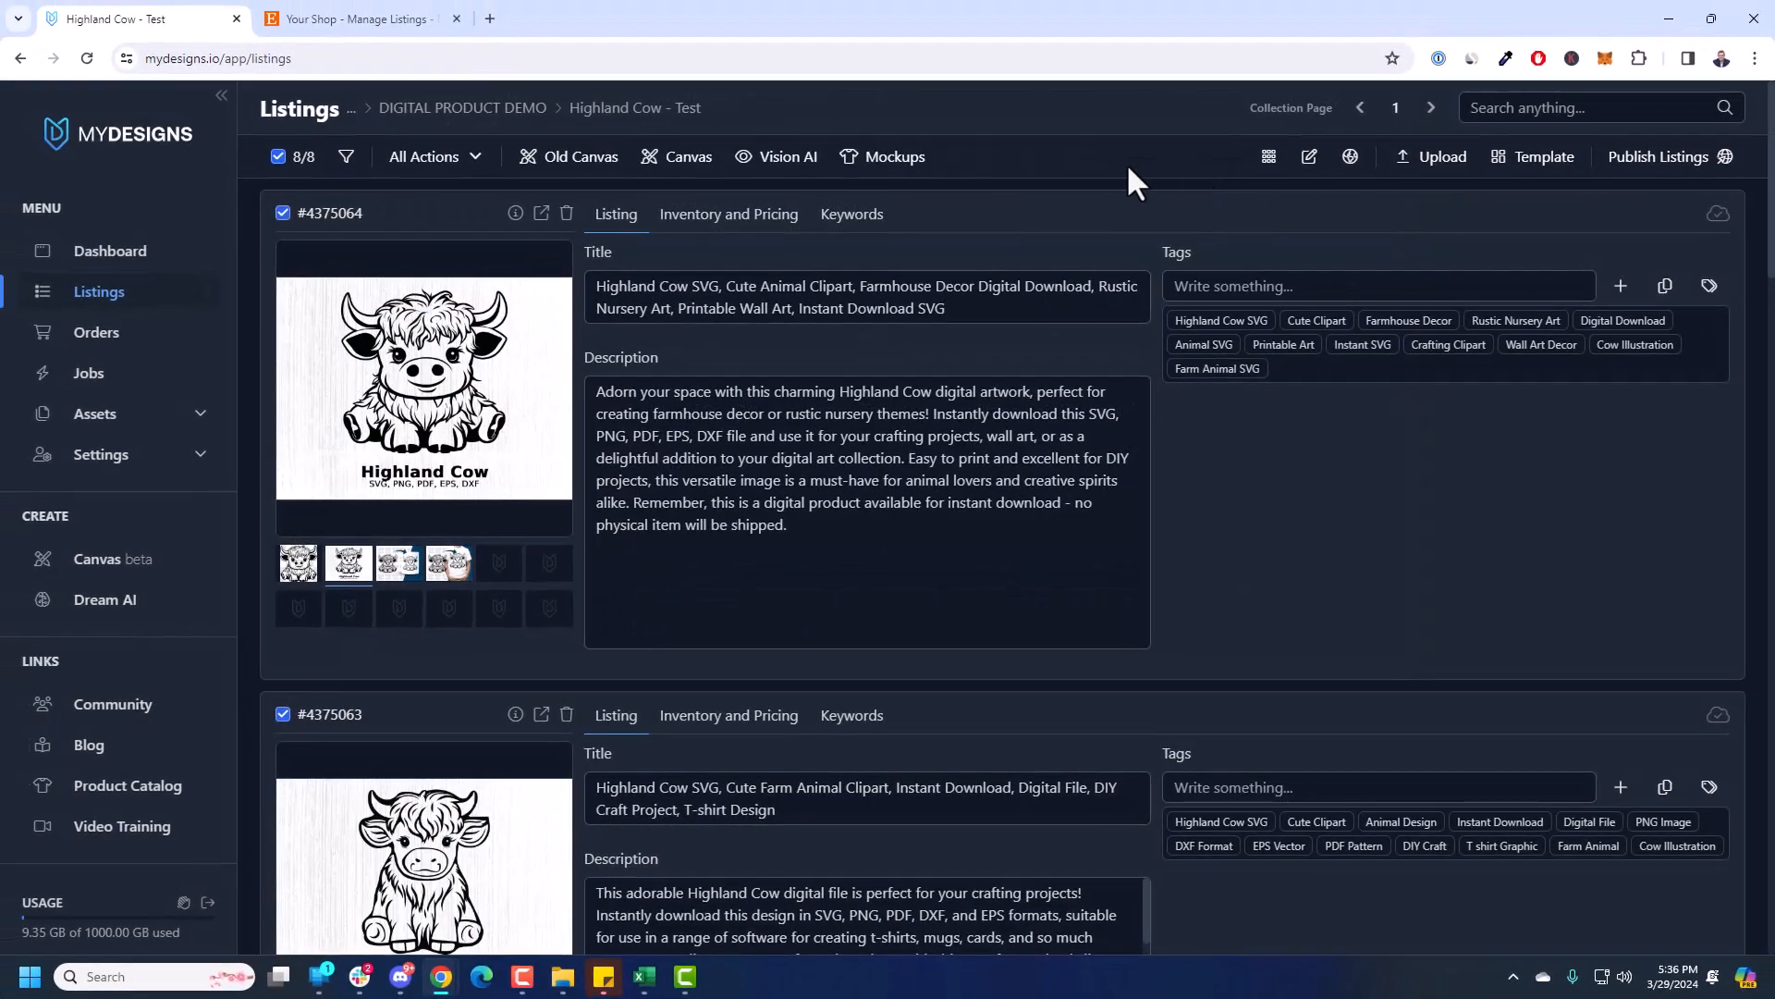
- Search the listings for #4375052
left_click(1530, 109)
type("4375052")
key("Return")
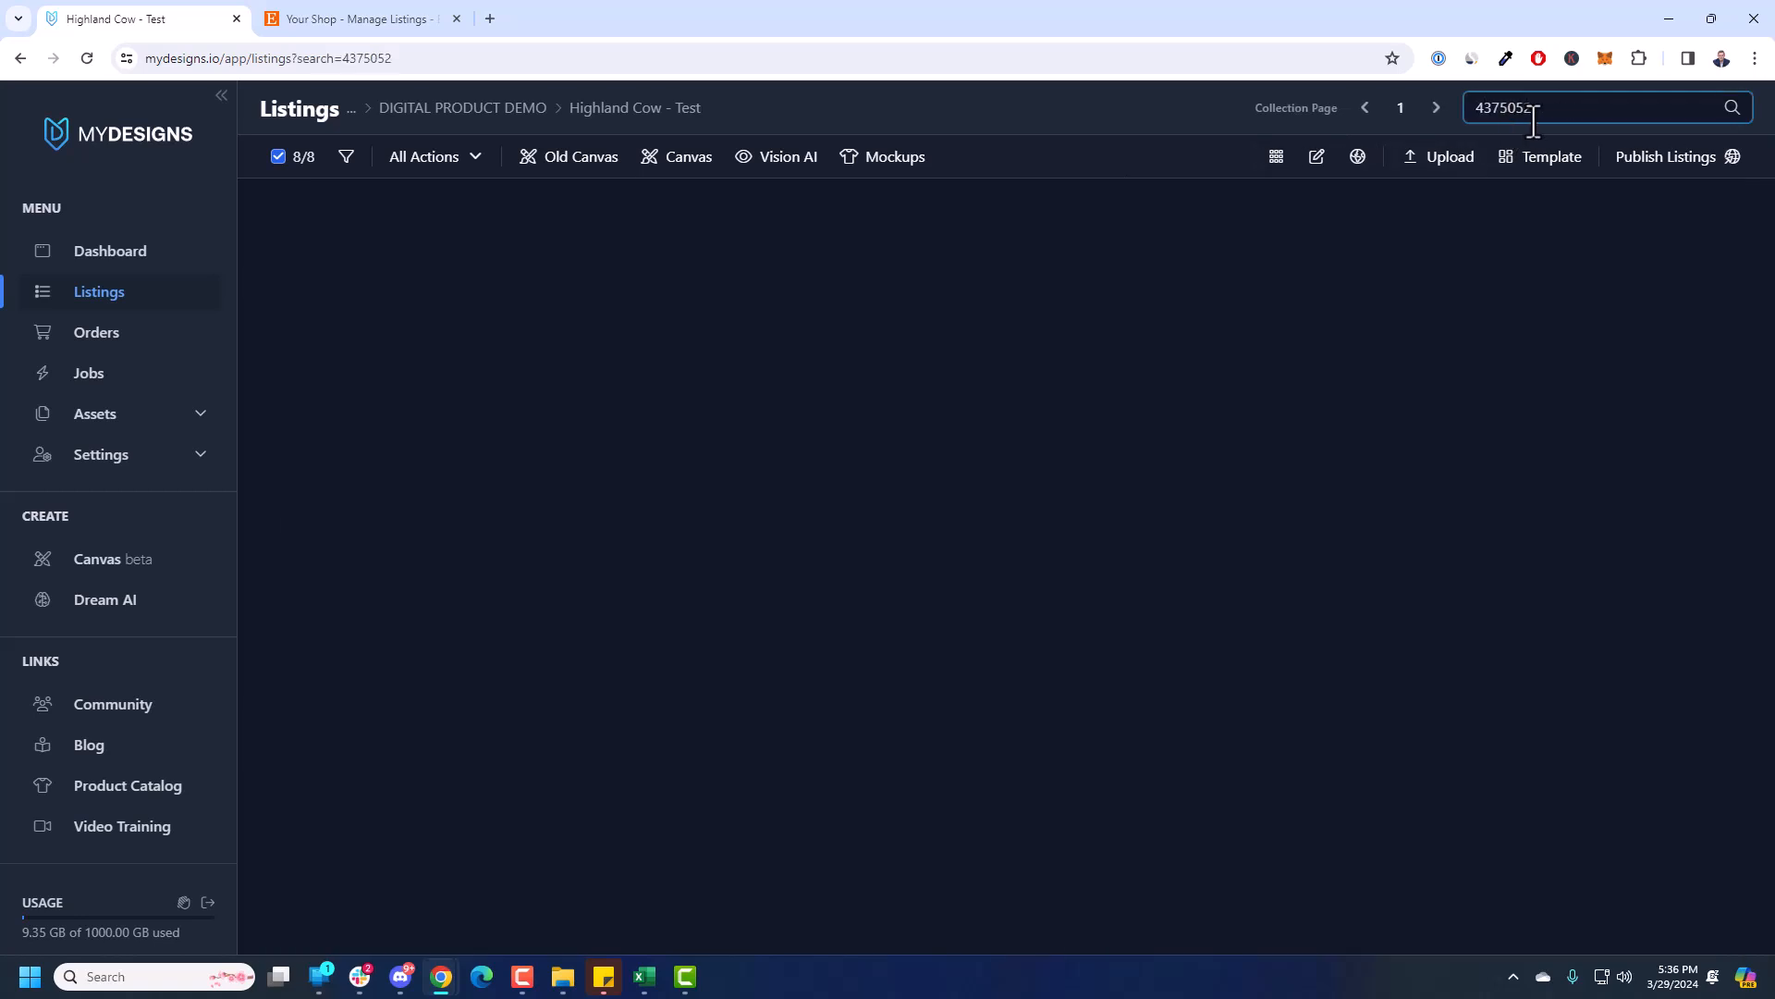
left_click(1470, 107)
type("#")
key("Return")
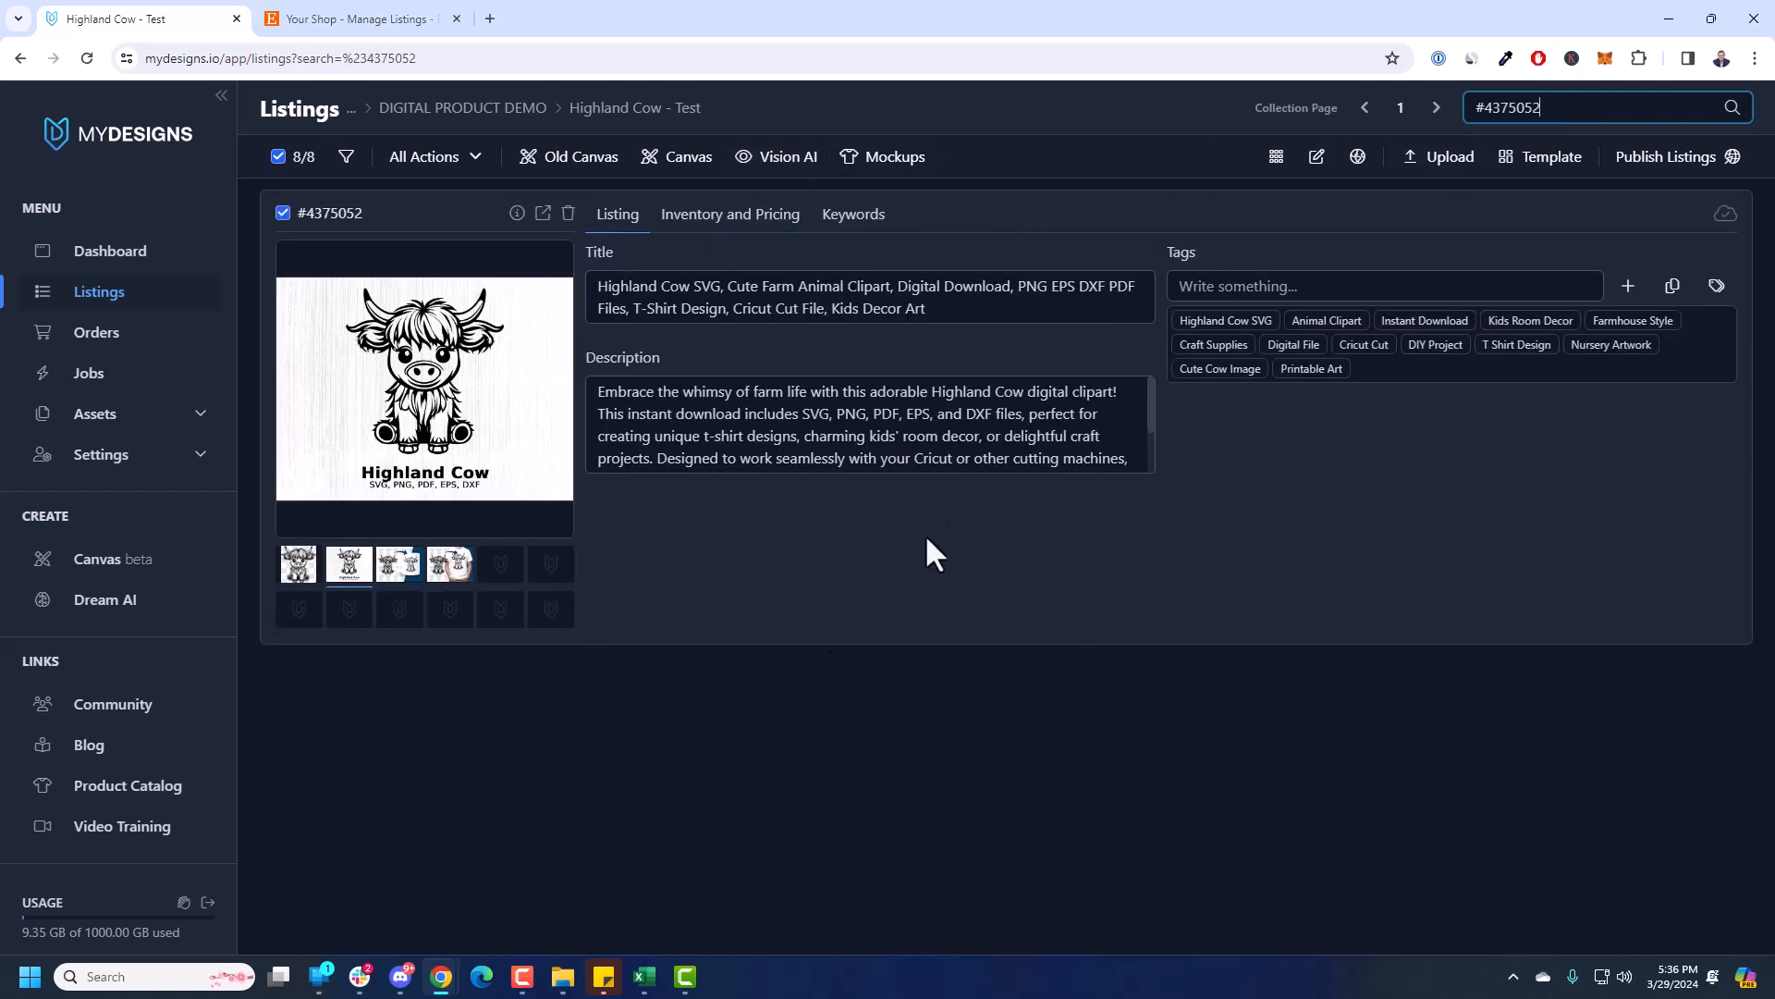
- Remove "PNG EPS DXF PDF Files," from the title of listing #4375052, save it and clear the search
left_click_drag(1024, 286, 1142, 294)
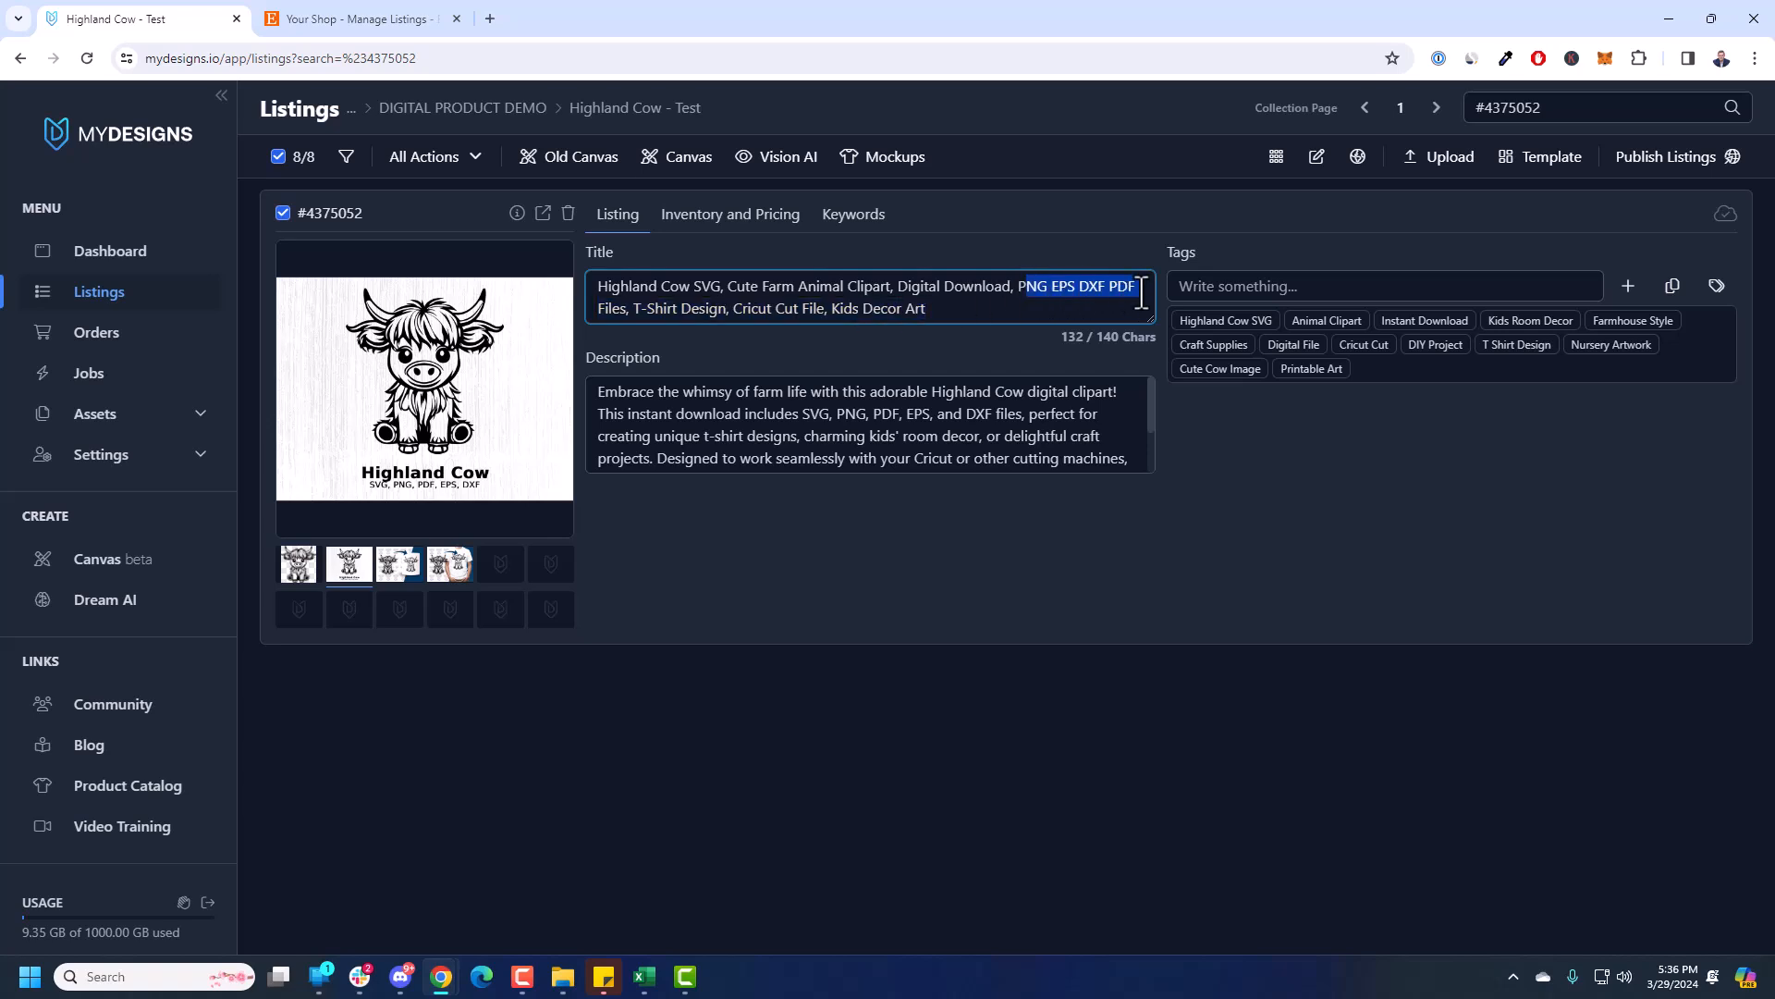
key("BackSpace")
key("BackSpace")
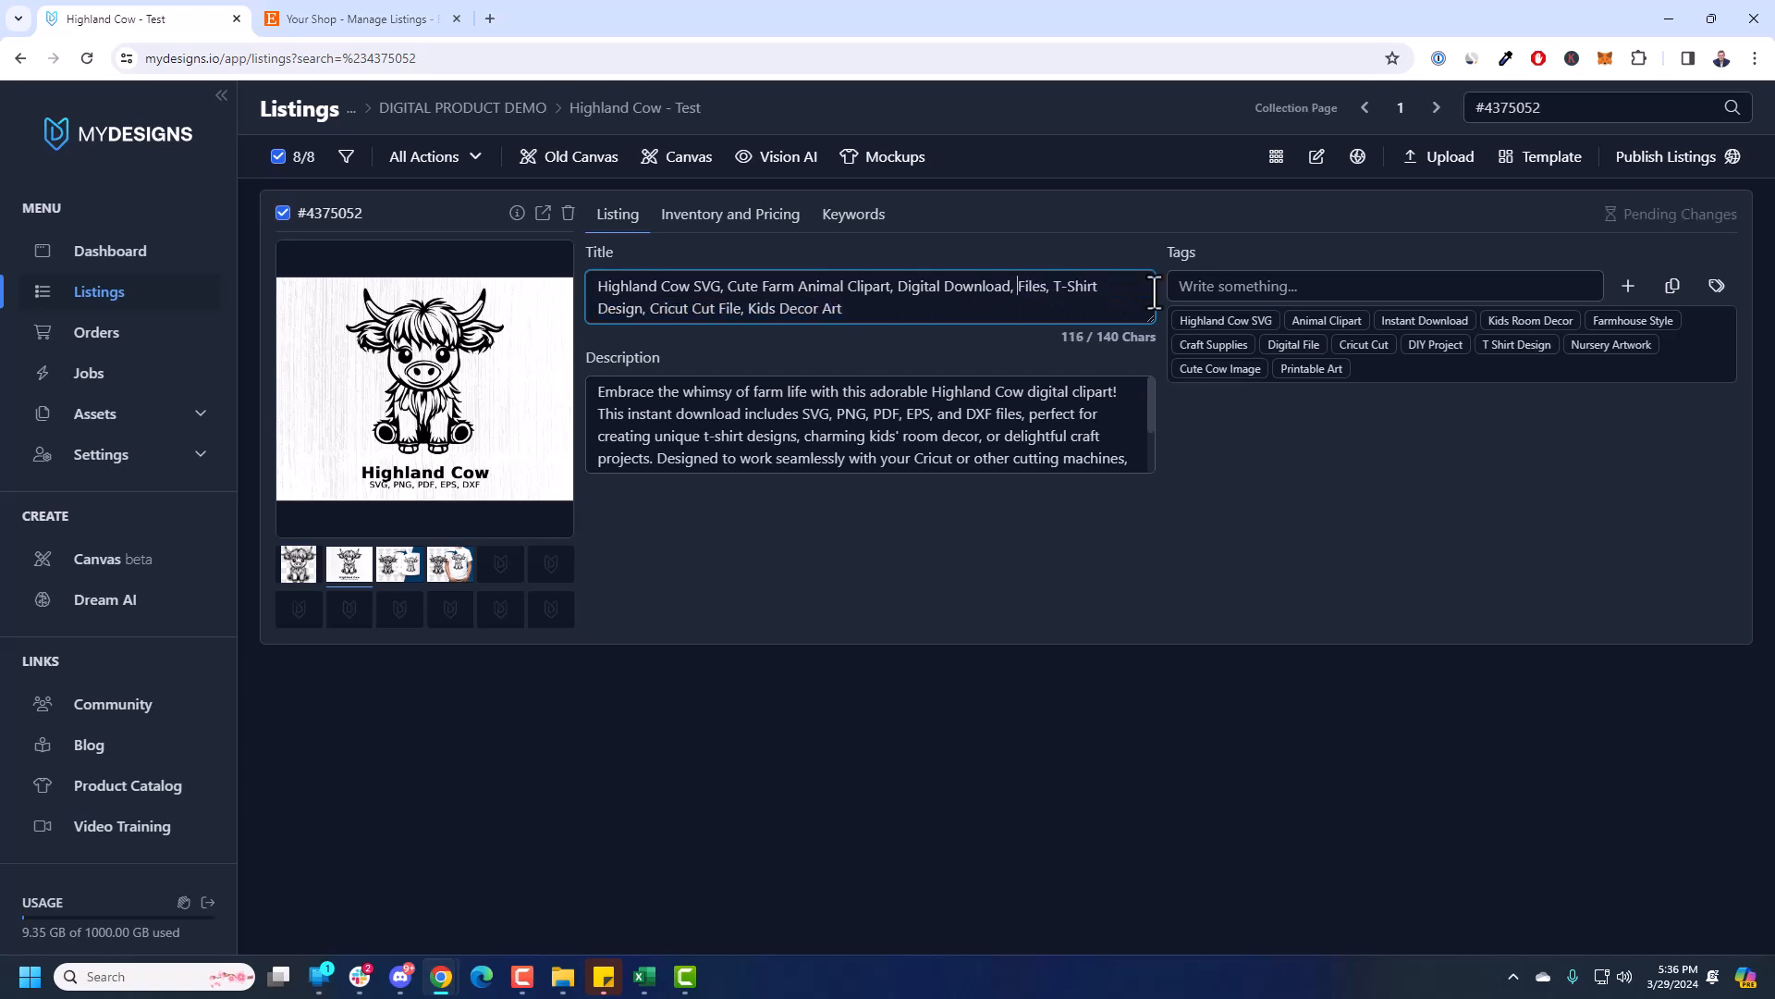
left_click_drag(1050, 289, 1019, 288)
key("BackSpace")
key("BackSpace")
left_click(1322, 560)
key("ctrl+s")
key("Escape")
left_click(1084, 282)
left_click_drag(1587, 108, 1417, 98)
key("BackSpace")
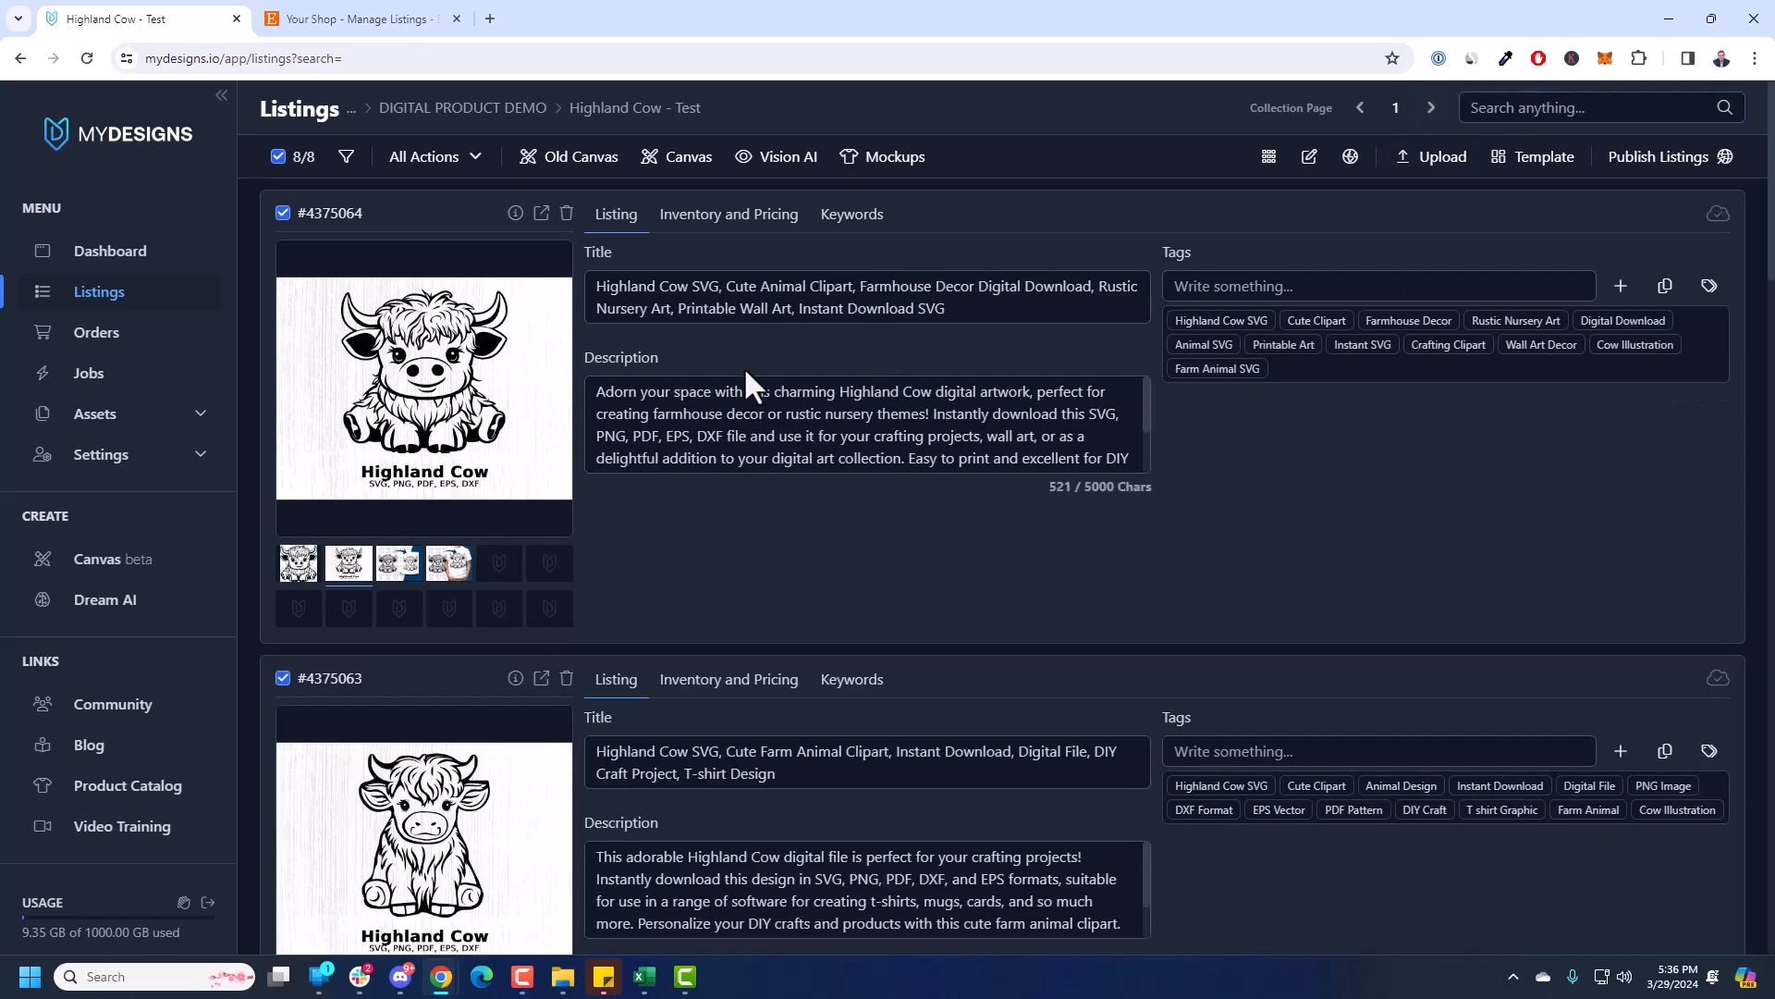
- Start a digital publish converting the main file to every type except JPEG, keeping the category and Mockups 1 to 3
scroll(892, 397, "down", 3)
scroll(879, 467, "up", 3)
left_click(1655, 161)
left_click(1627, 222)
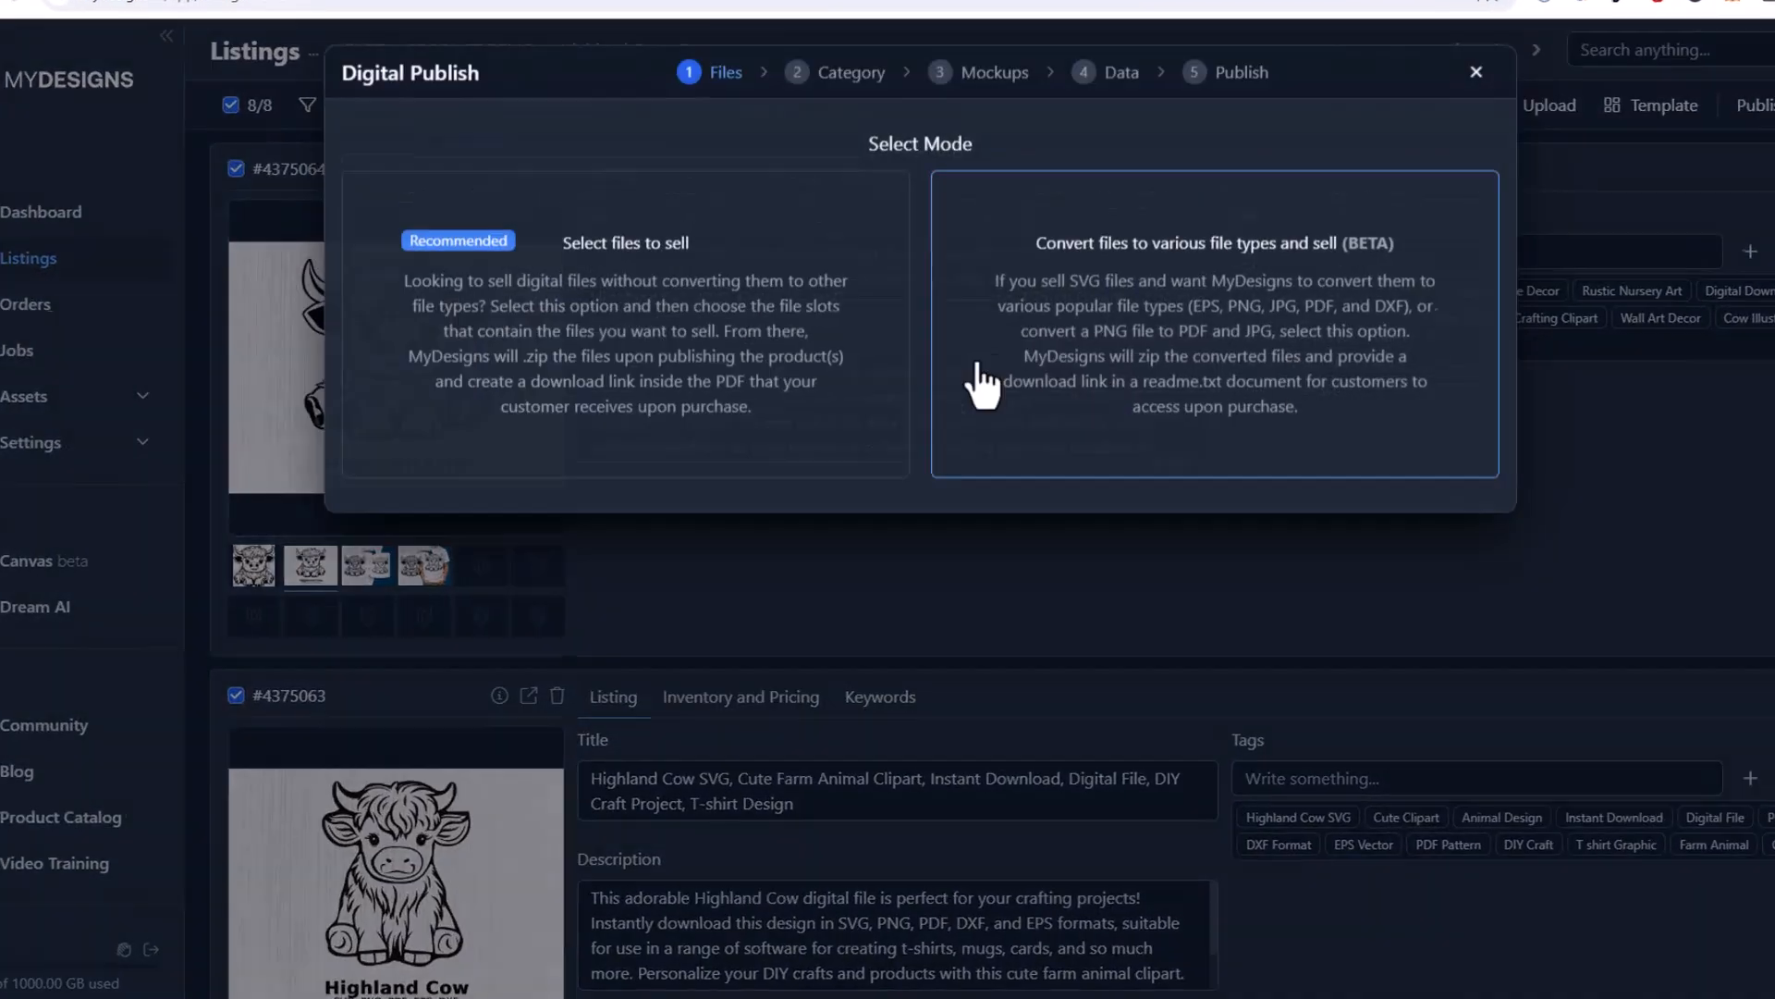
left_click(989, 365)
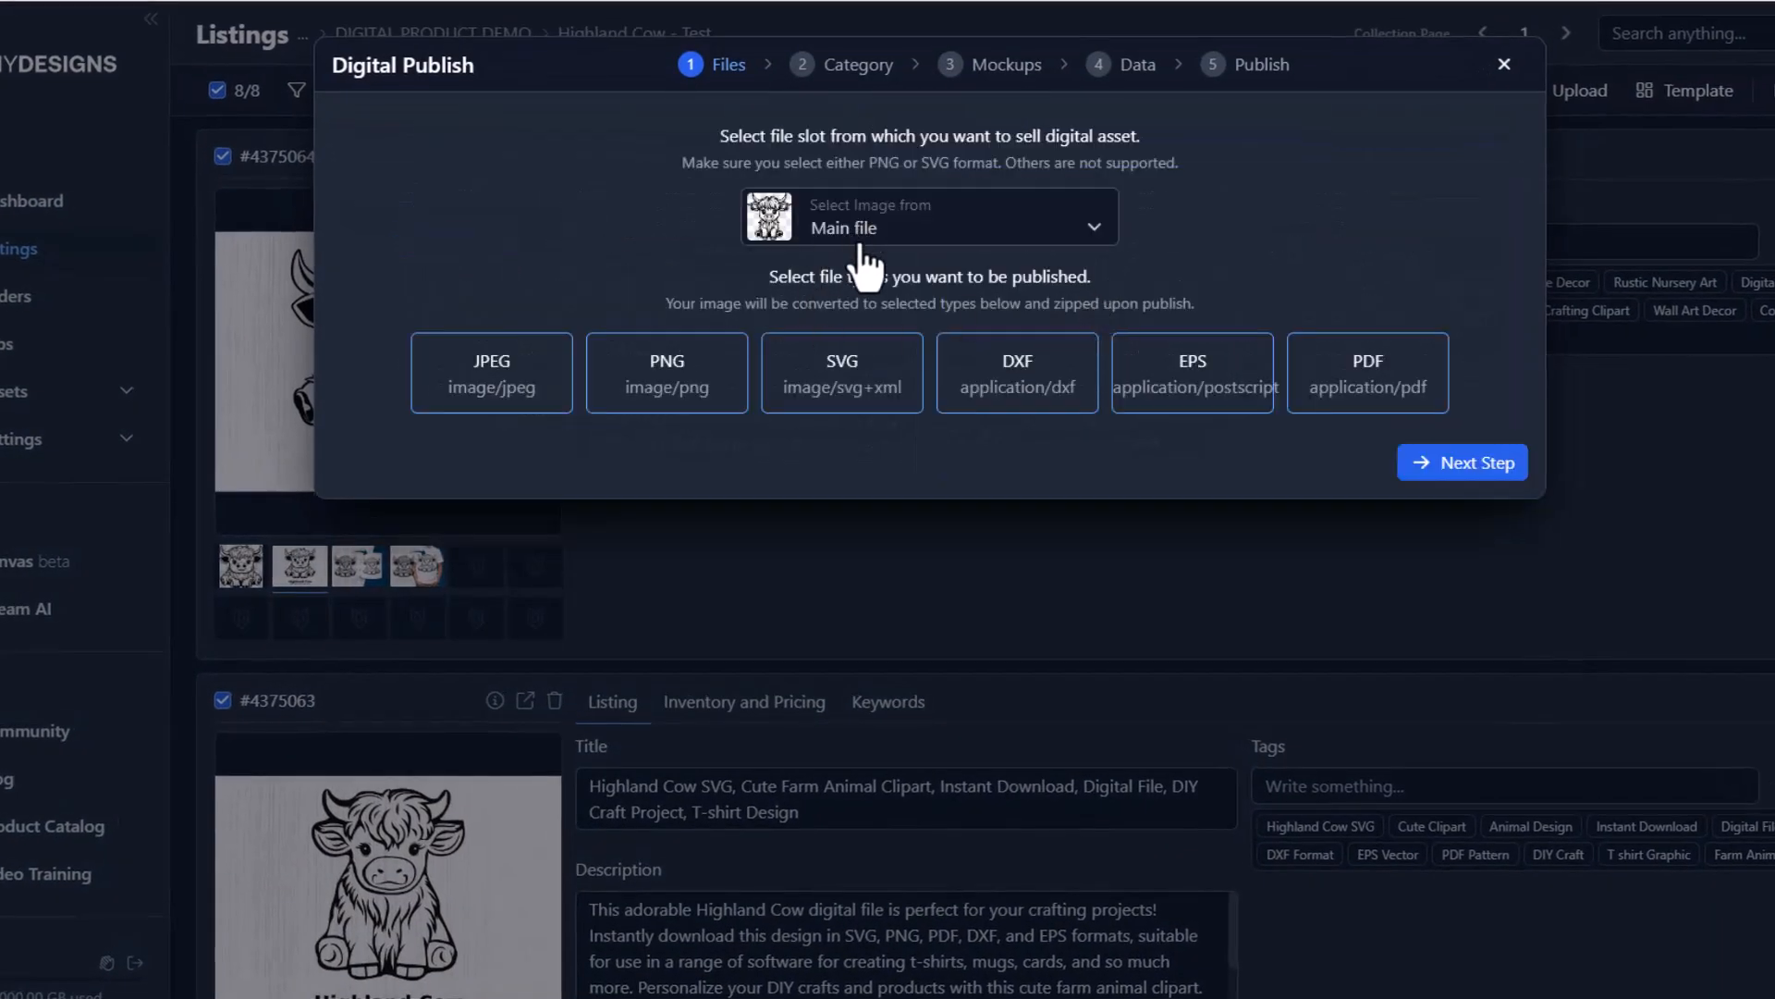
left_click(861, 243)
left_click(841, 272)
left_click(554, 384)
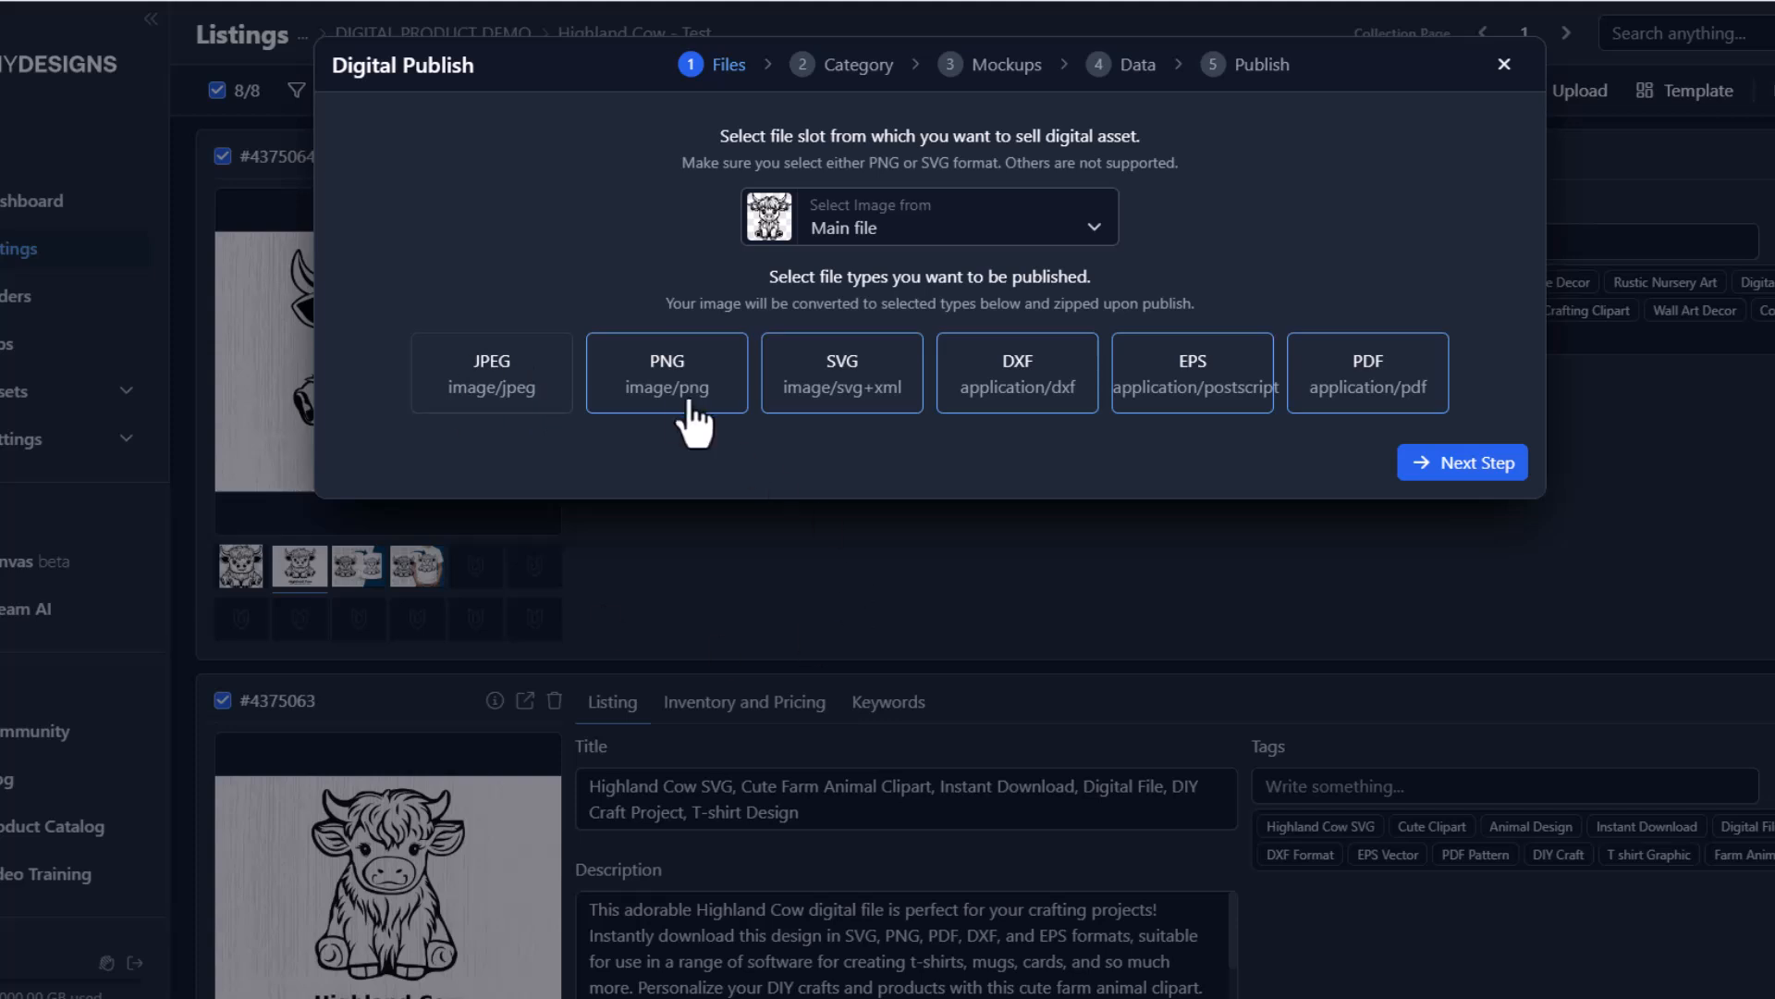
left_click(1461, 473)
left_click(1461, 458)
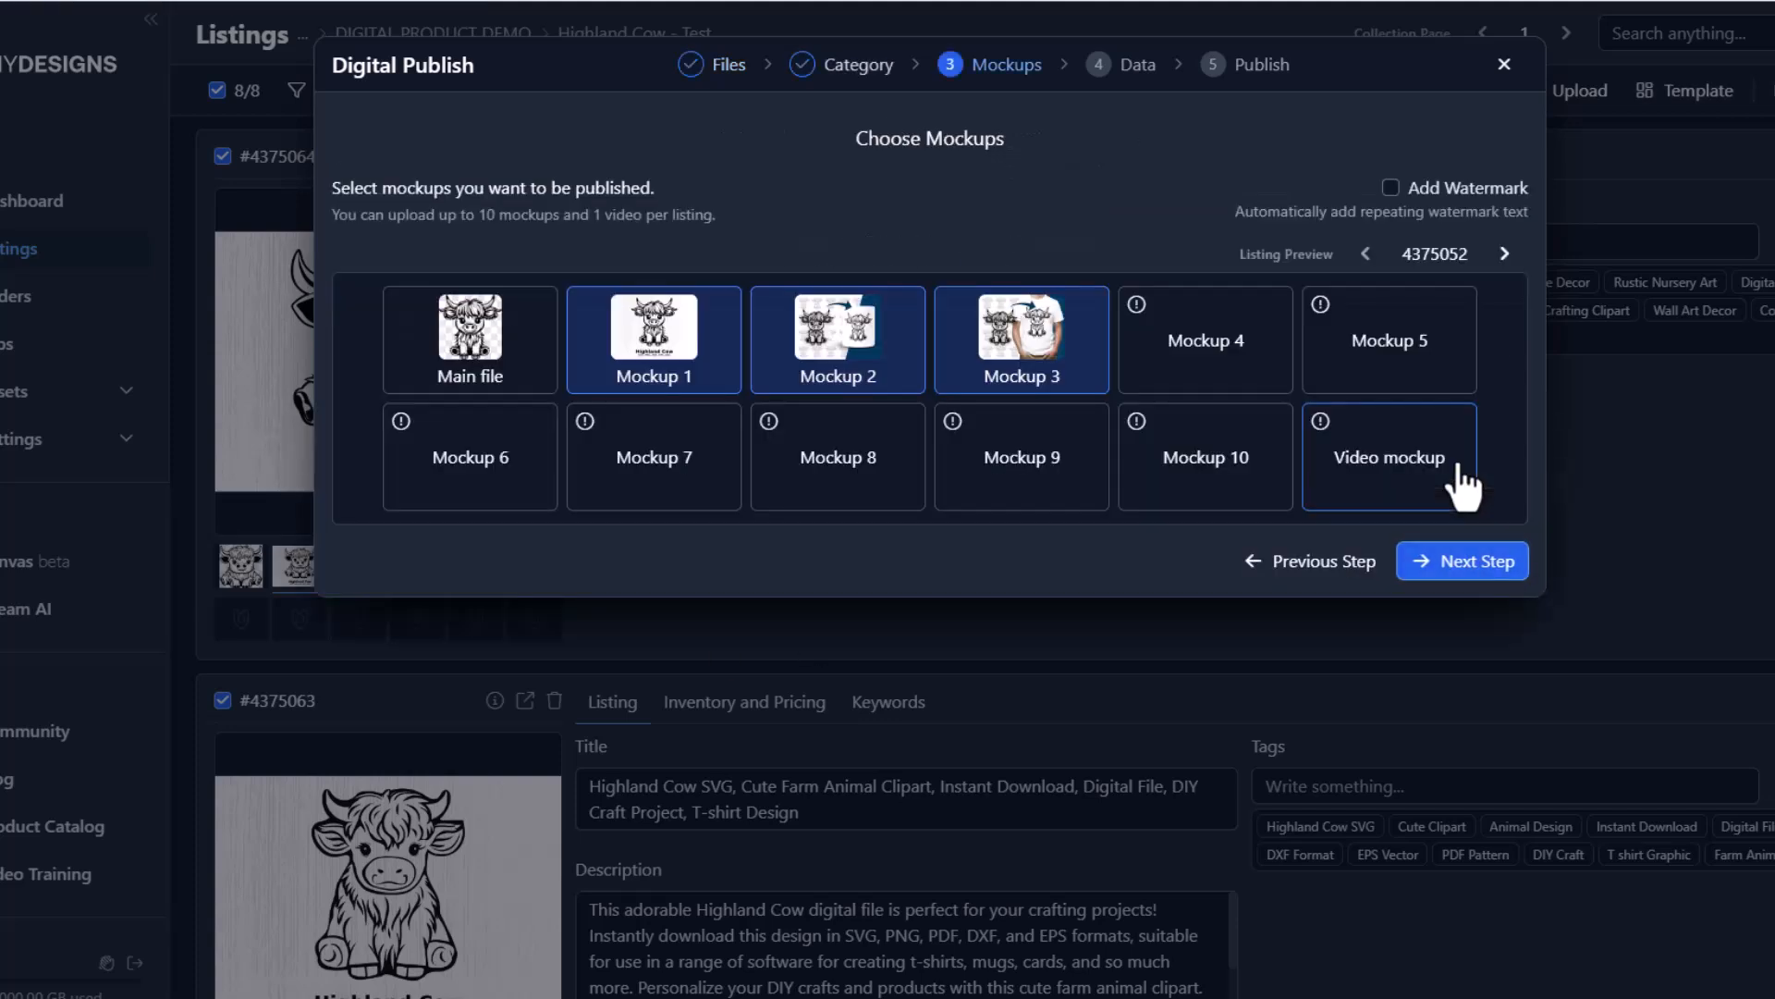
left_click(1479, 563)
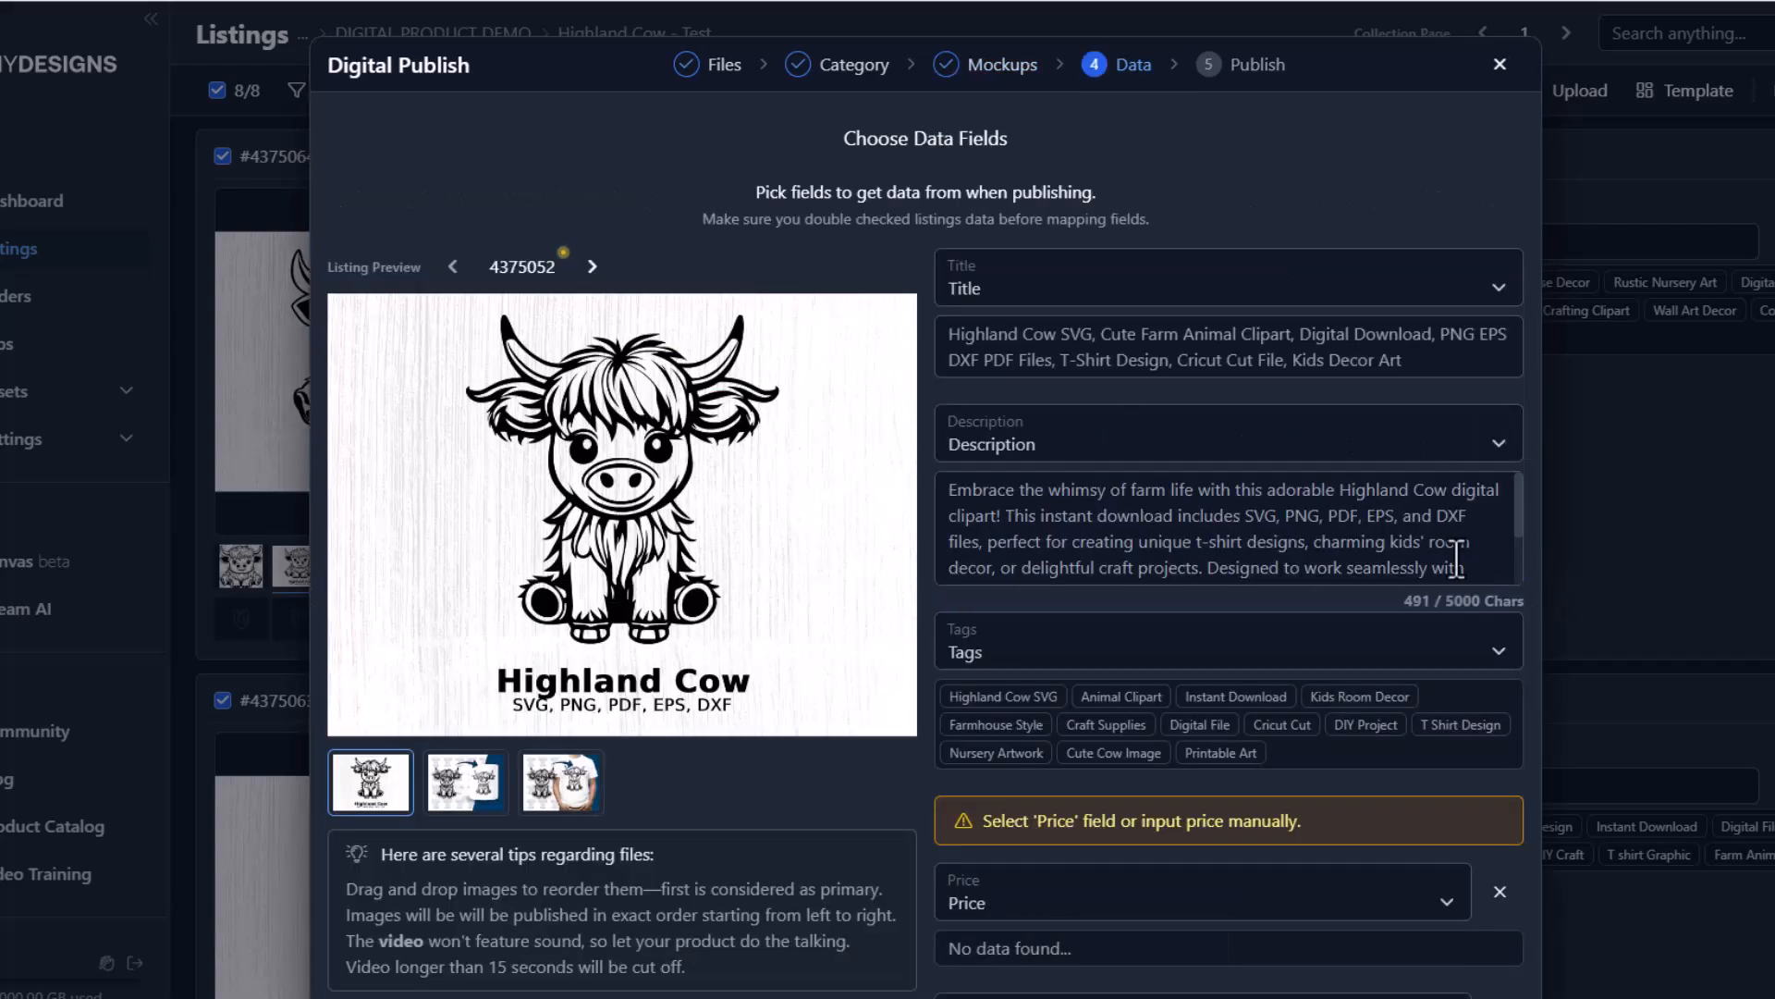
- Bulk edit the digital listings to a price of 1.95 and a quantity of 999
scroll(647, 740, "down", 3)
left_click(397, 950)
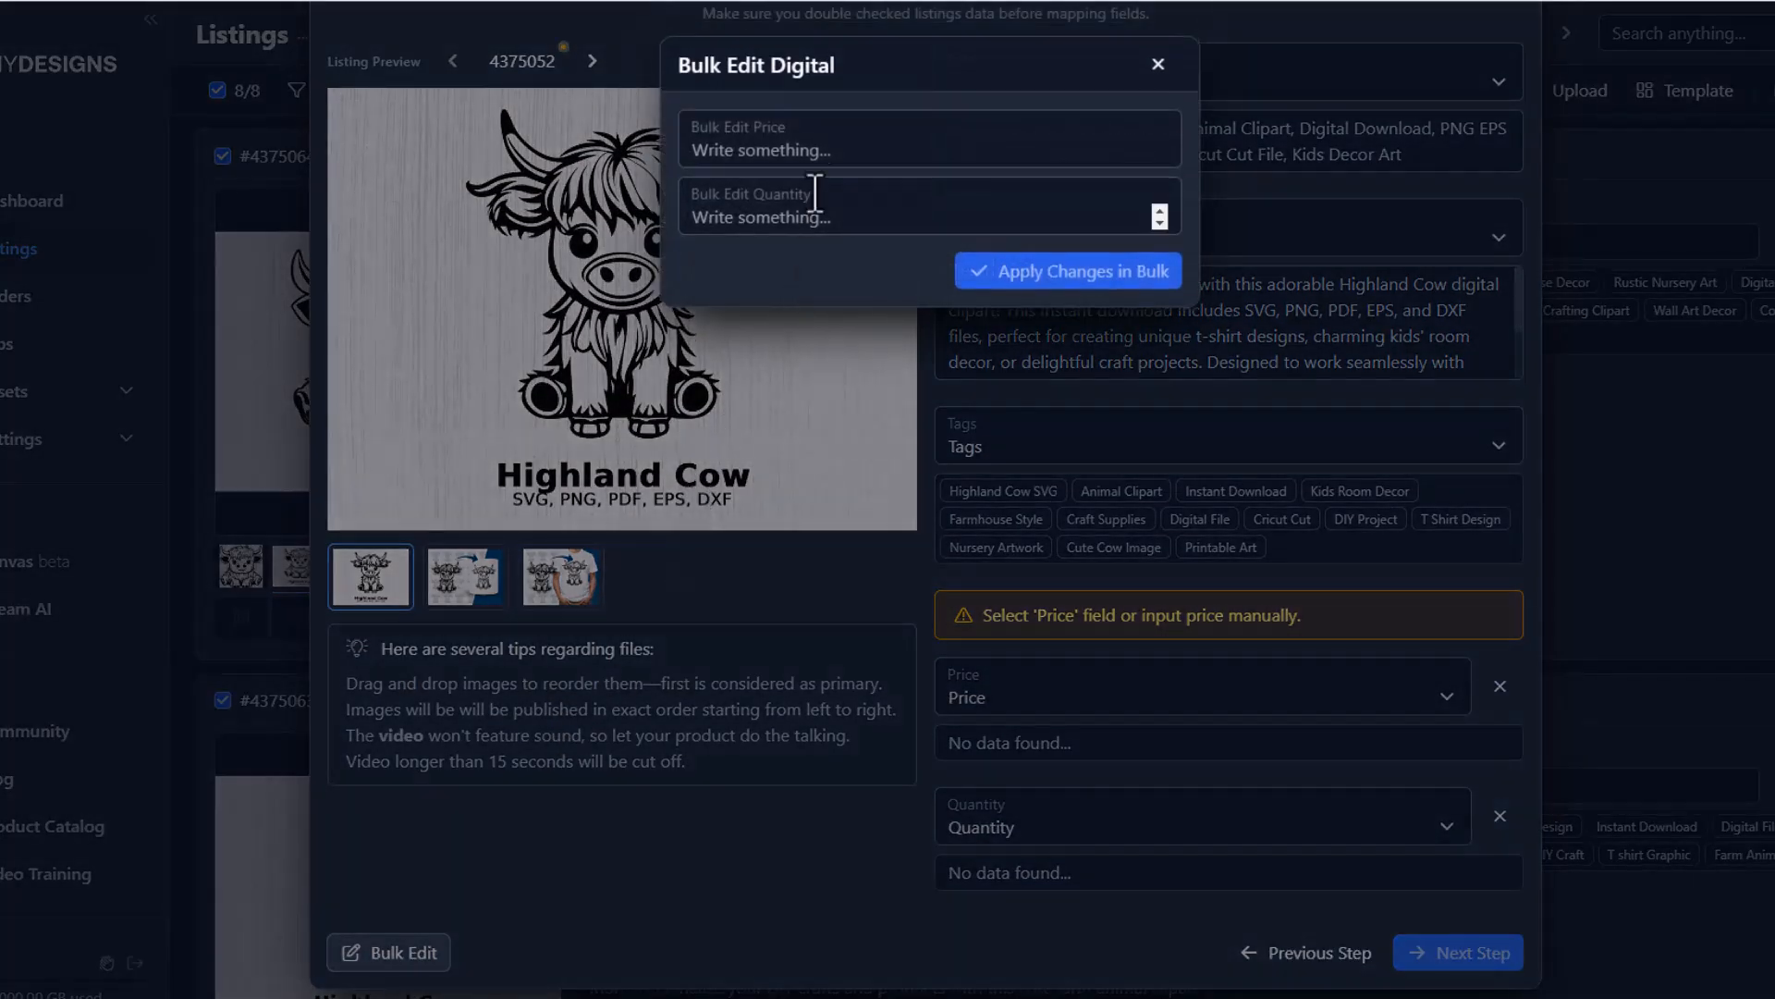
left_click(811, 150)
type("1.95")
left_click(742, 231)
type("999")
left_click(1010, 269)
scroll(1229, 454, "down", 2)
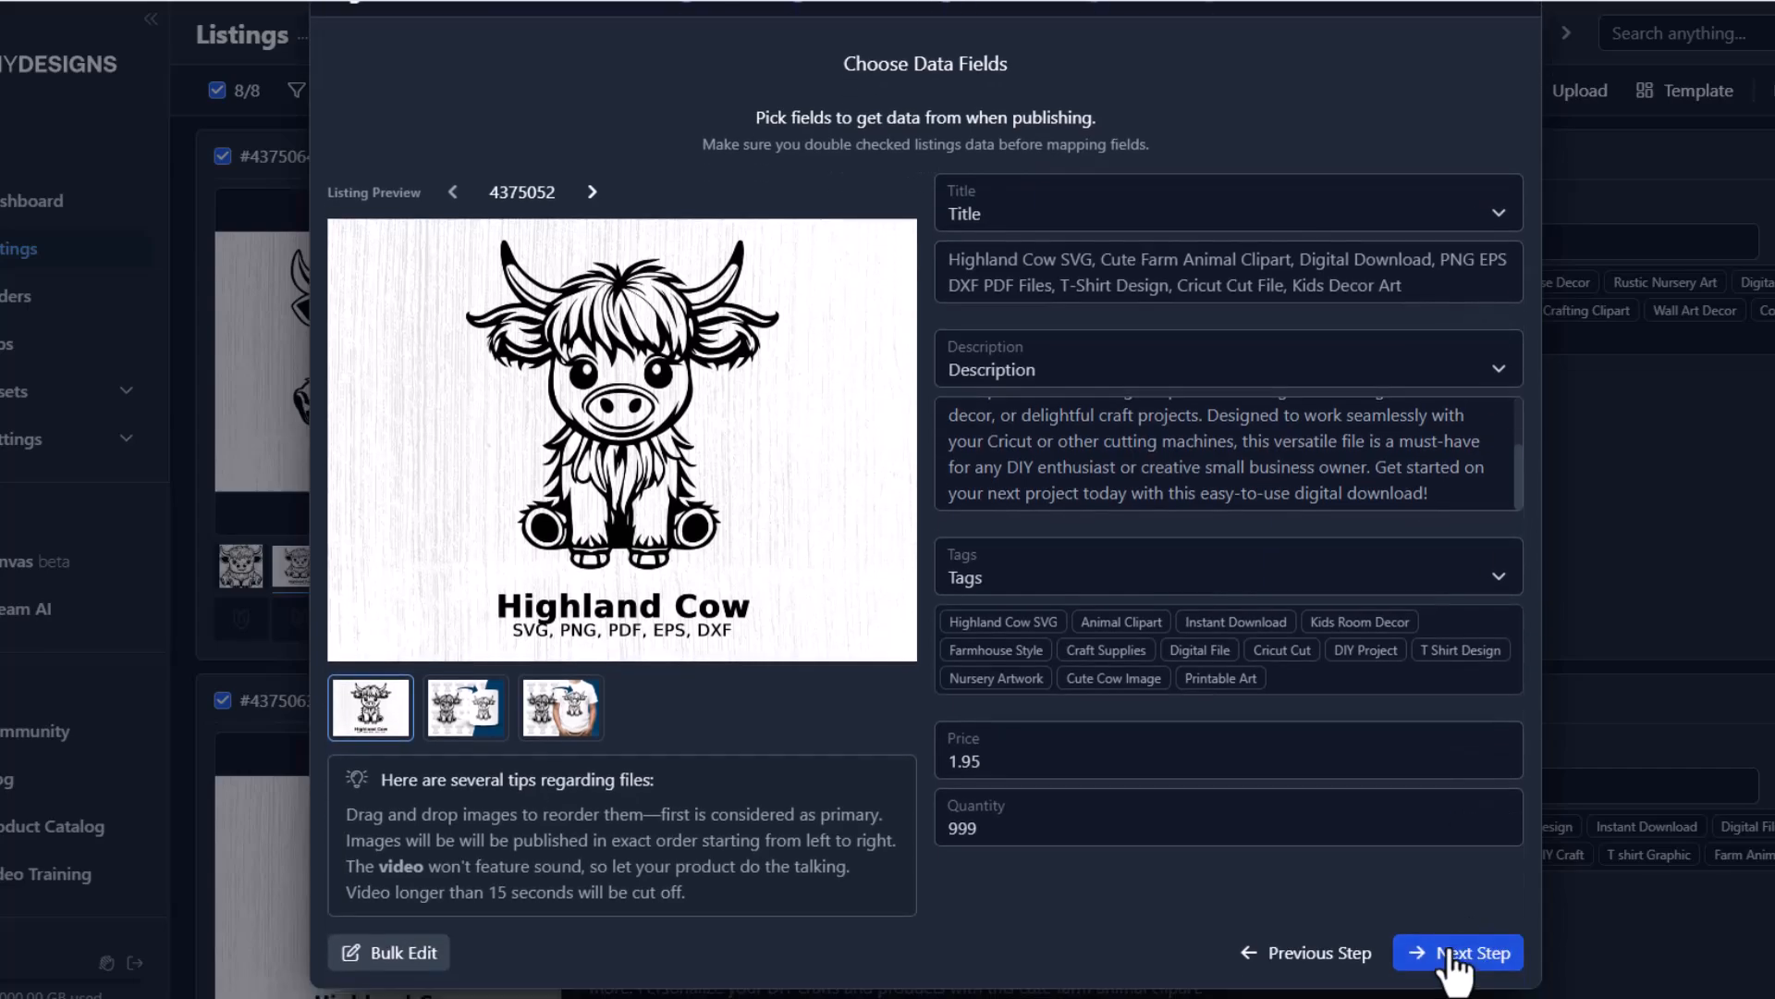
- Review the publish preview, publish all the listings to MDSVGShop as Etsy drafts and check the job progress
left_click(1452, 952)
scroll(912, 301, "down", 5)
scroll(980, 367, "up", 6)
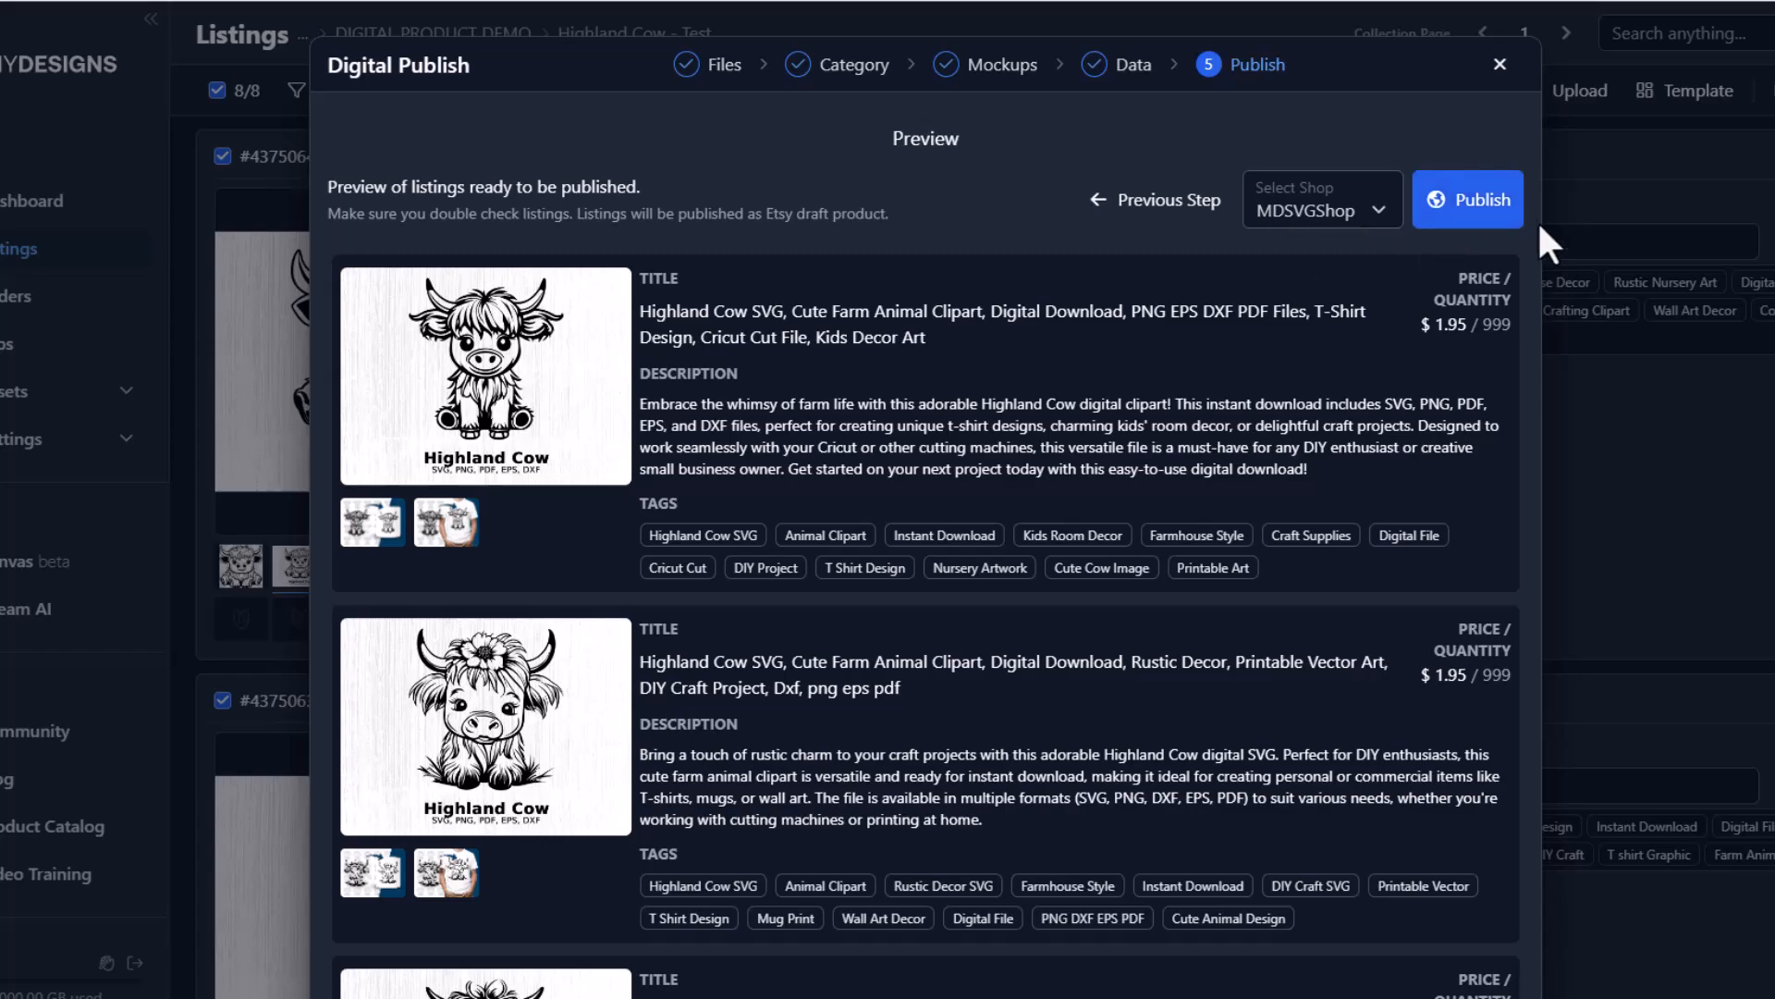
left_click(1470, 209)
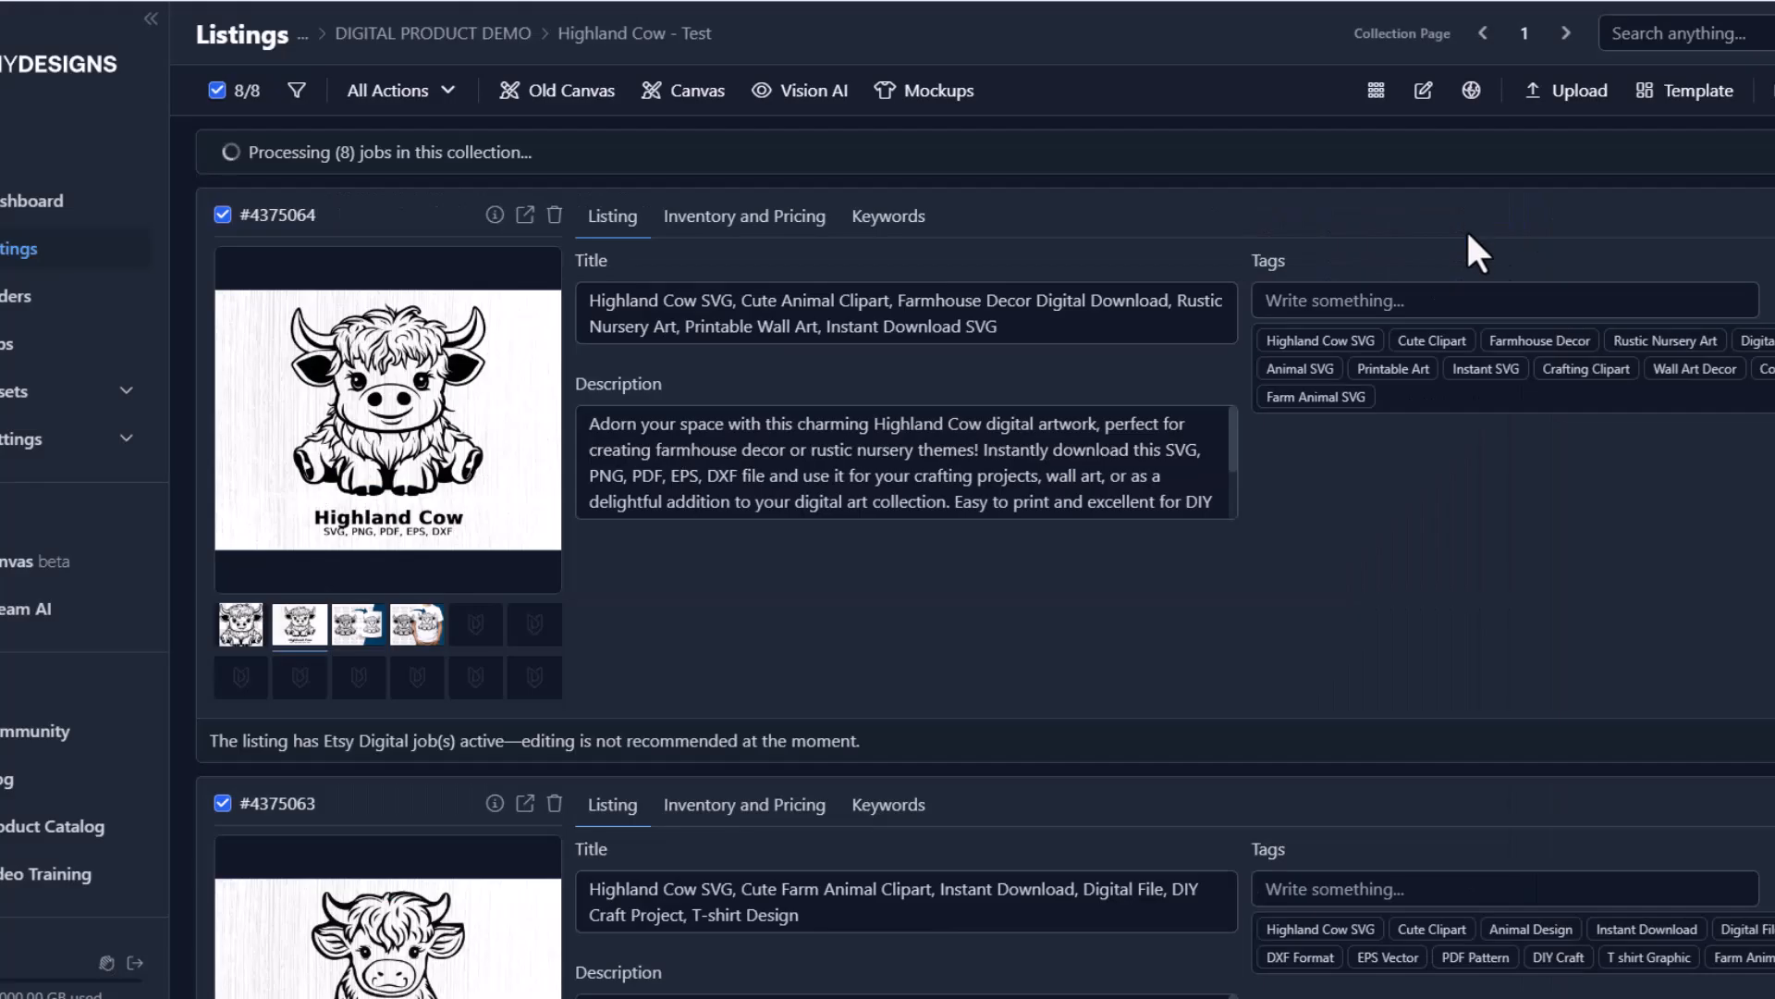
left_click_drag(243, 152, 563, 164)
left_click(562, 164)
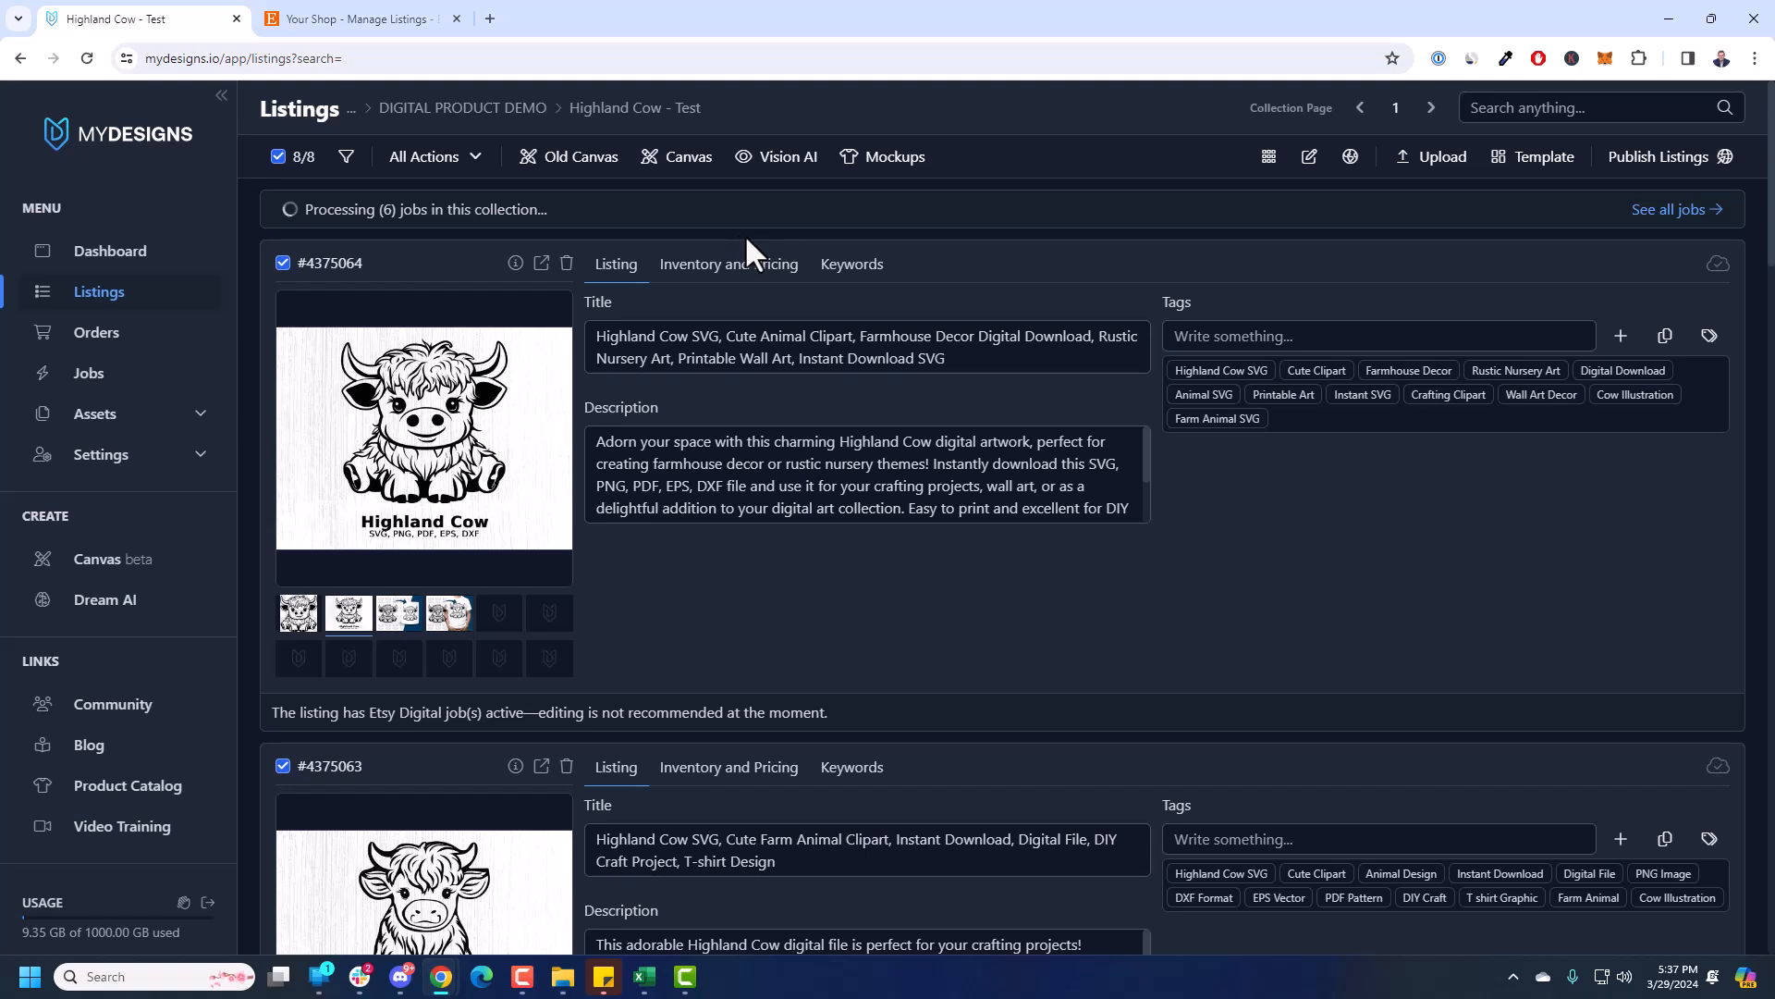
left_click_drag(335, 210, 482, 210)
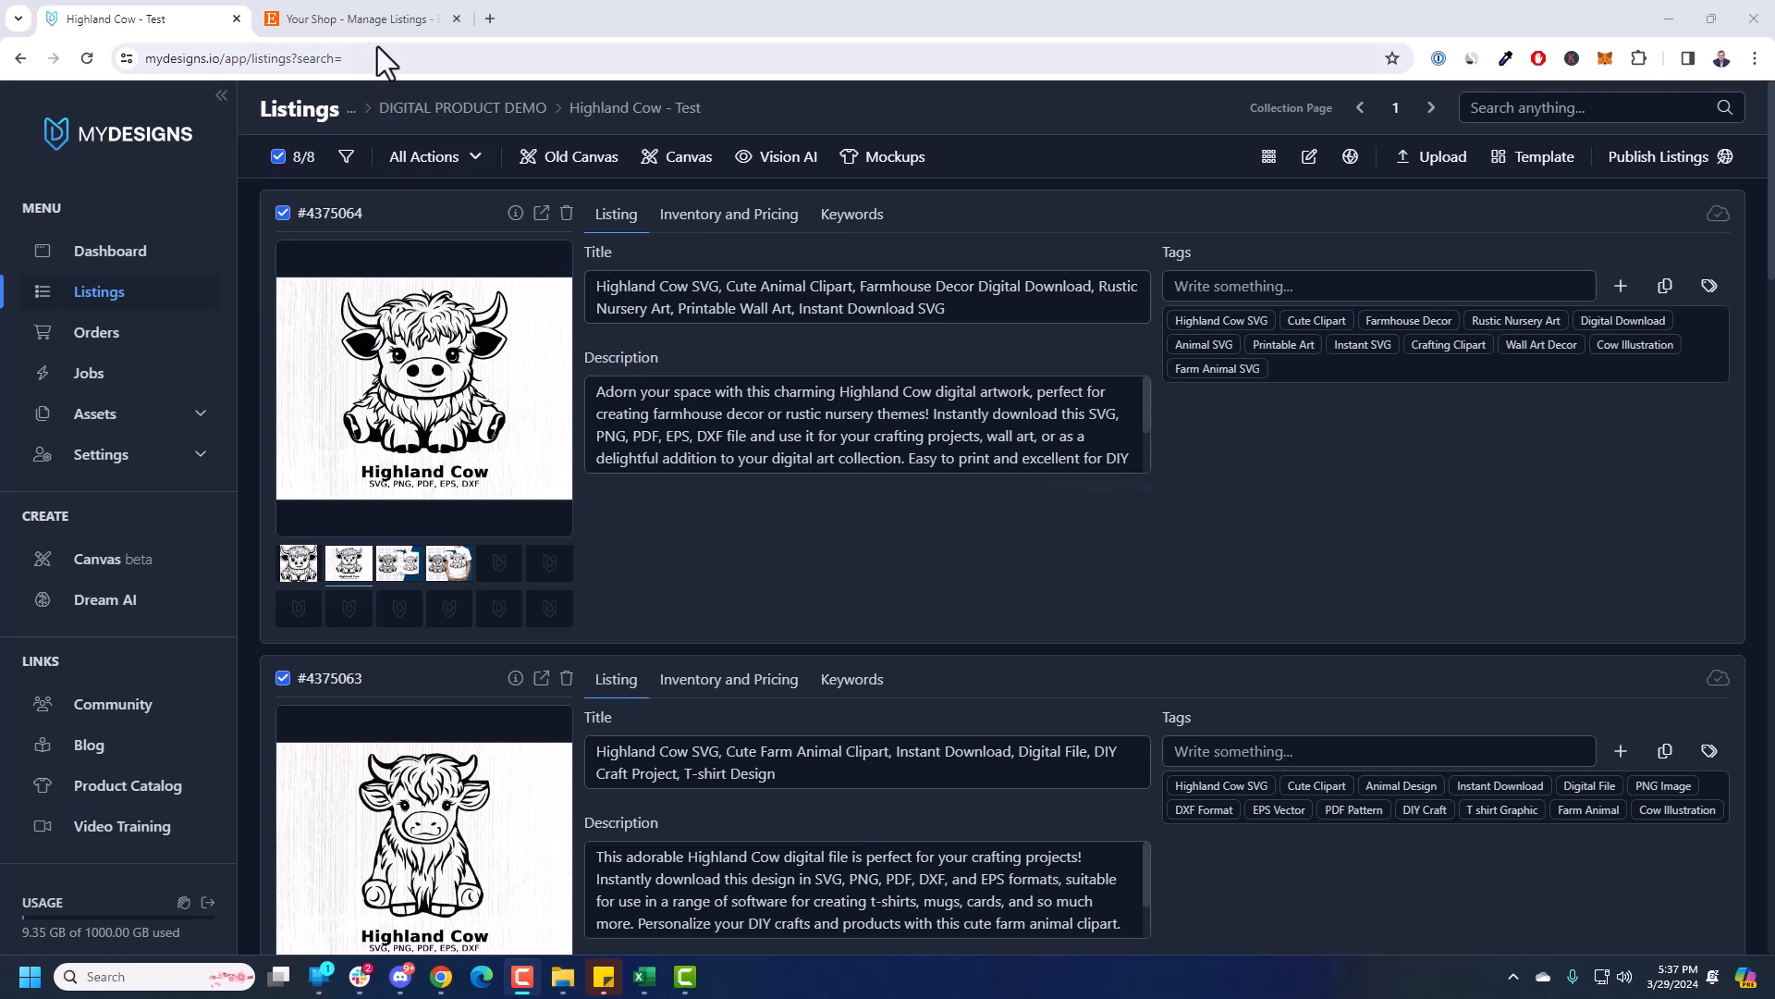
- Switch to the Etsy Shop Manager listings, refresh them, filter by Draft and open the Highland Cow draft with the floral crown
left_click(316, 17)
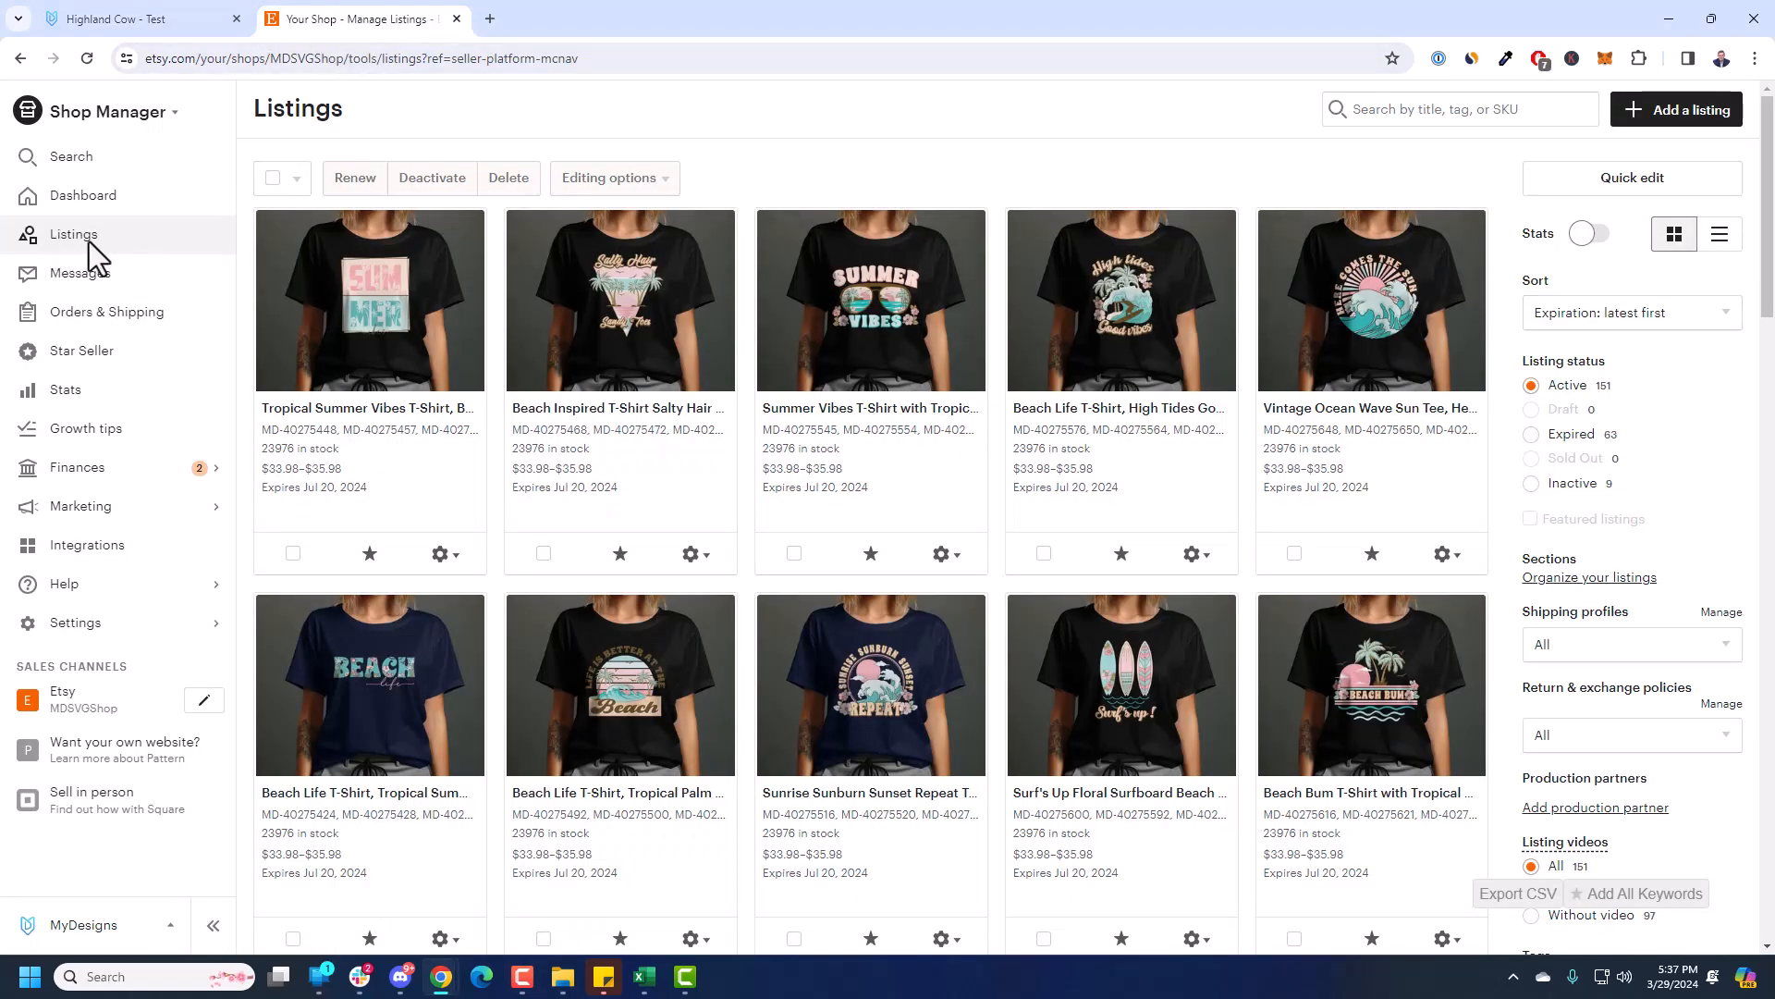
left_click(87, 59)
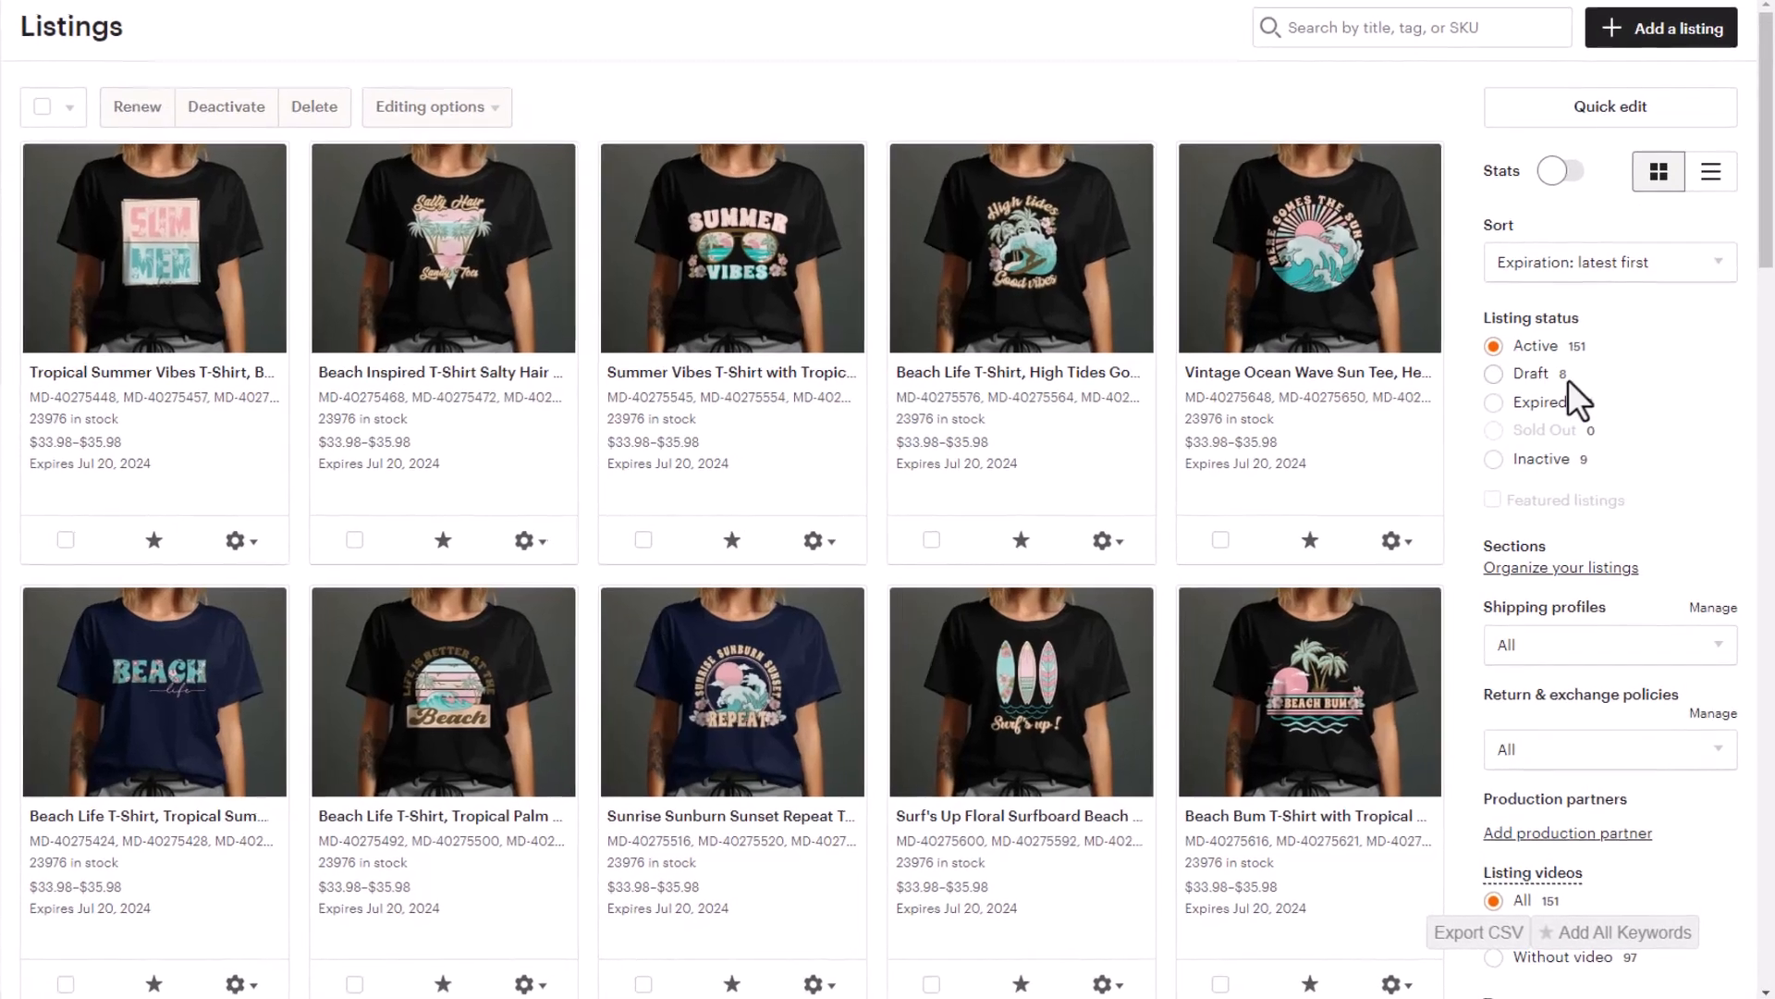
left_click(1493, 373)
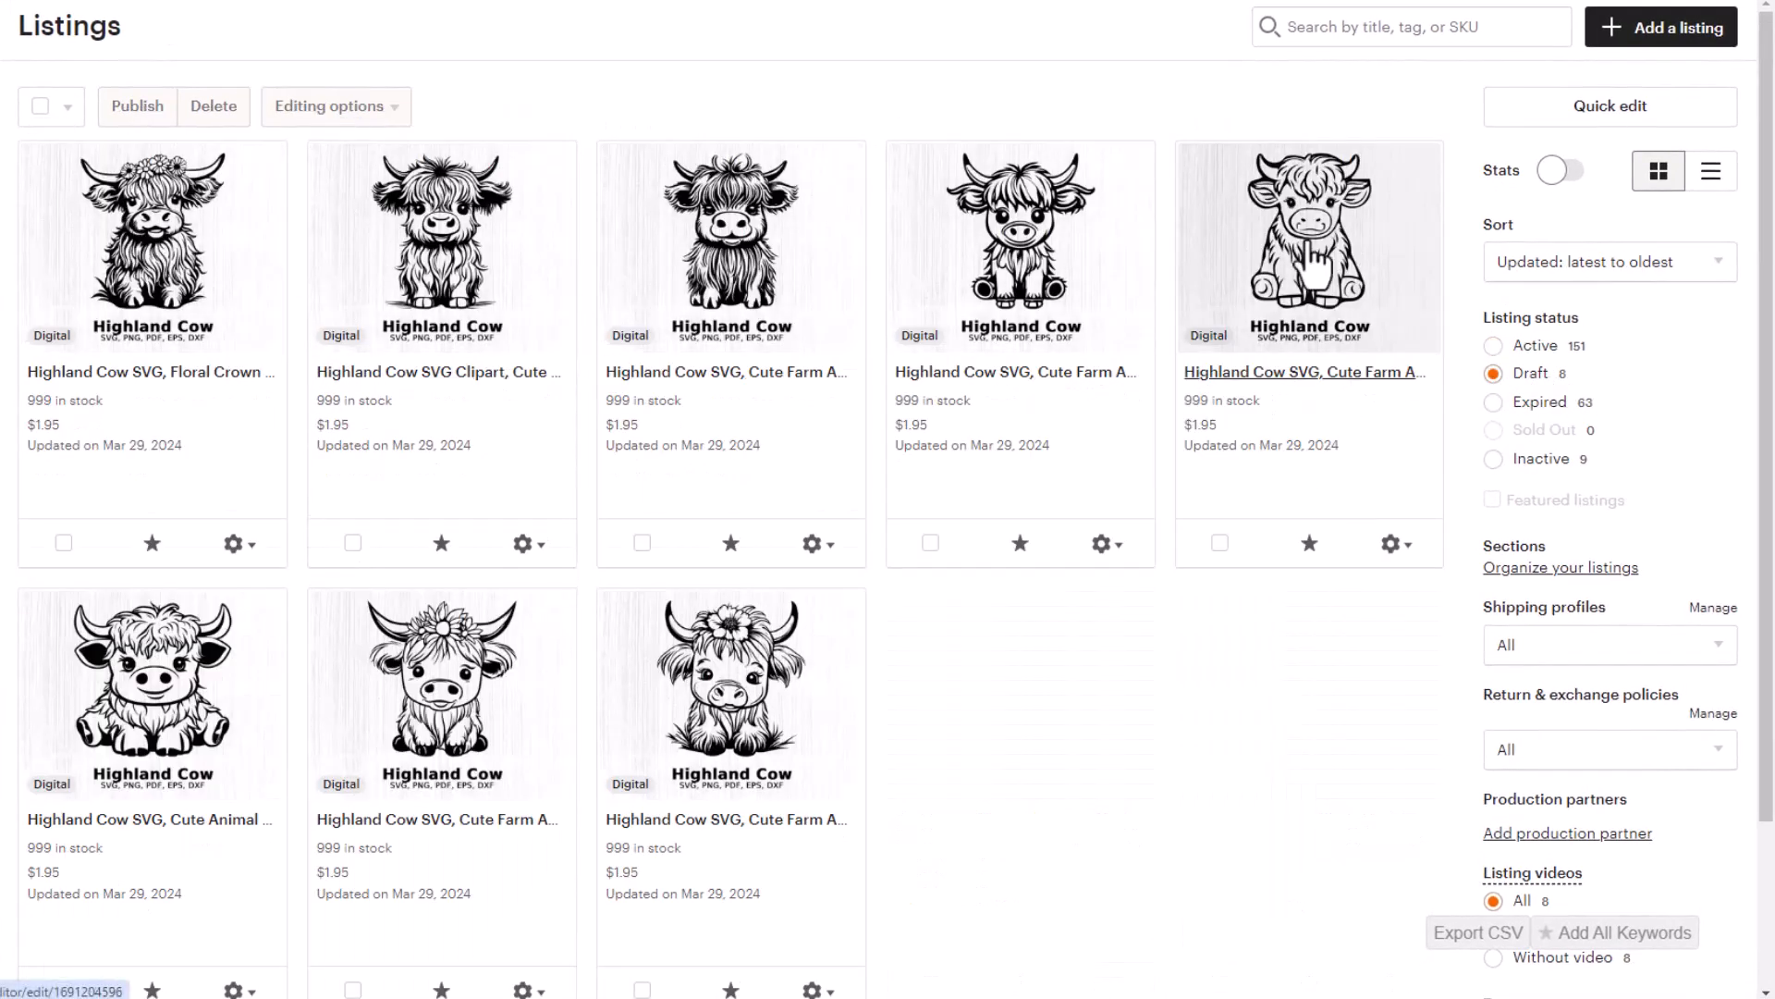
left_click(190, 268)
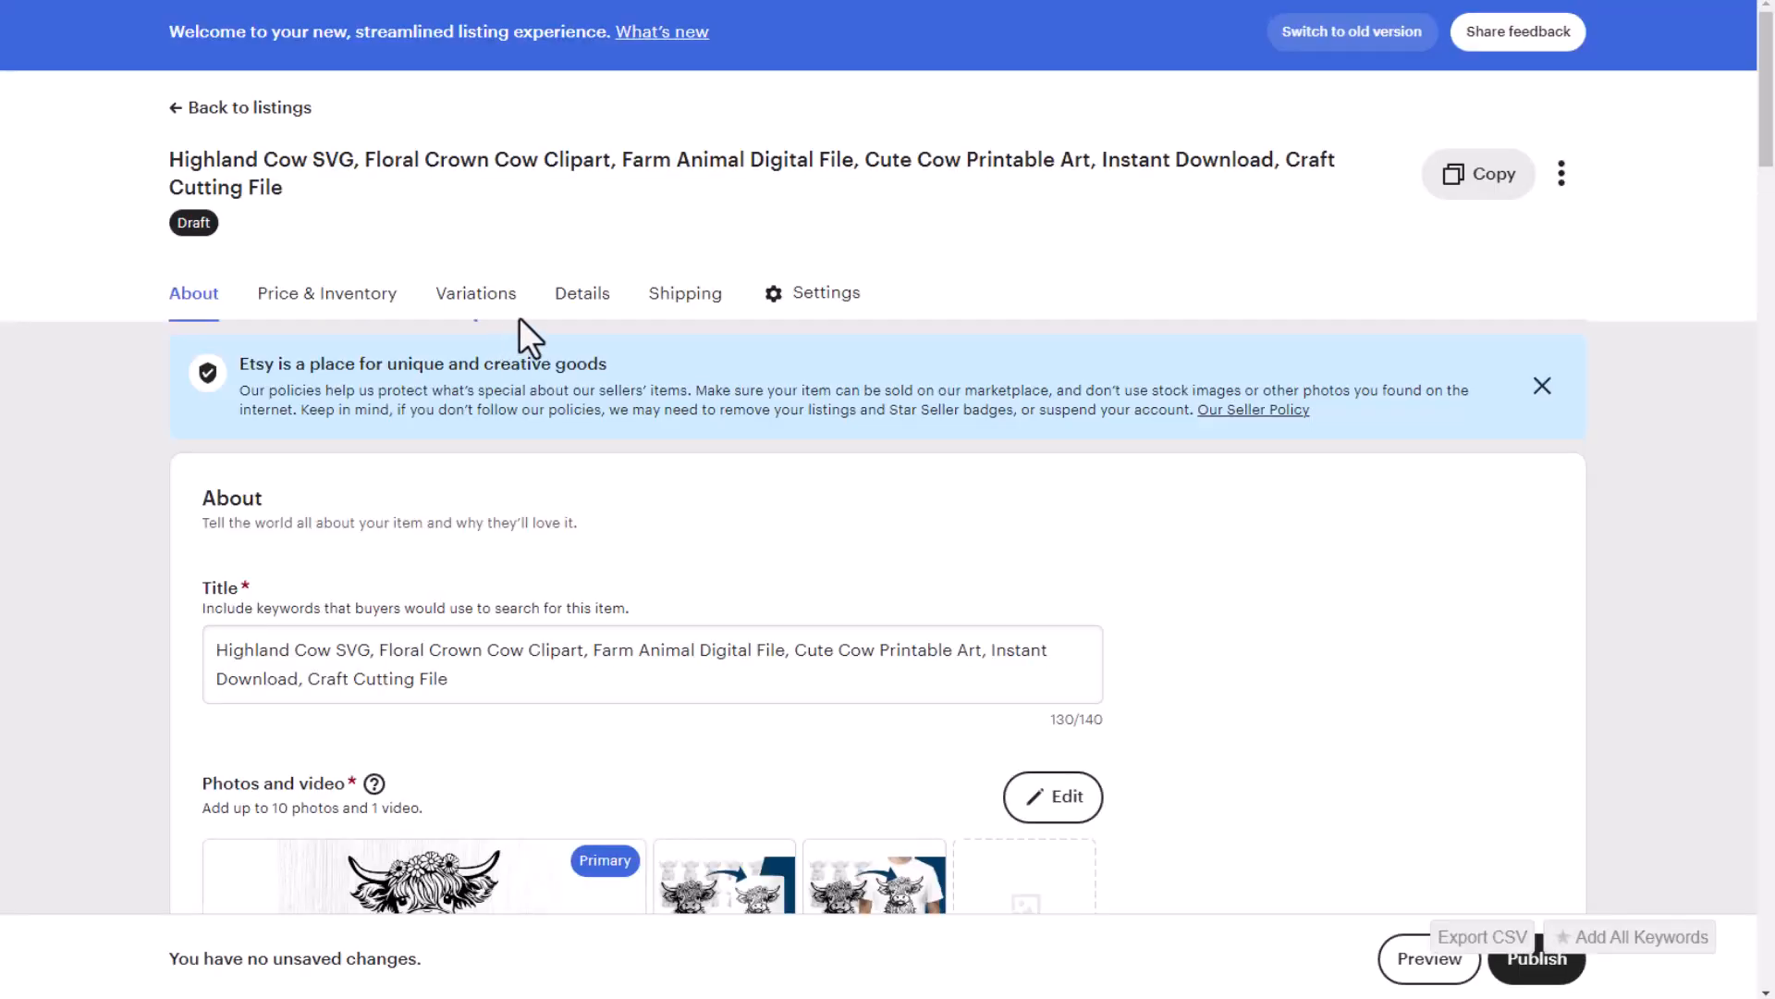
- View the mug and T-shirt mockup photos of the floral crown cow draft at full size
scroll(379, 342, "down", 3)
scroll(371, 327, "down", 2)
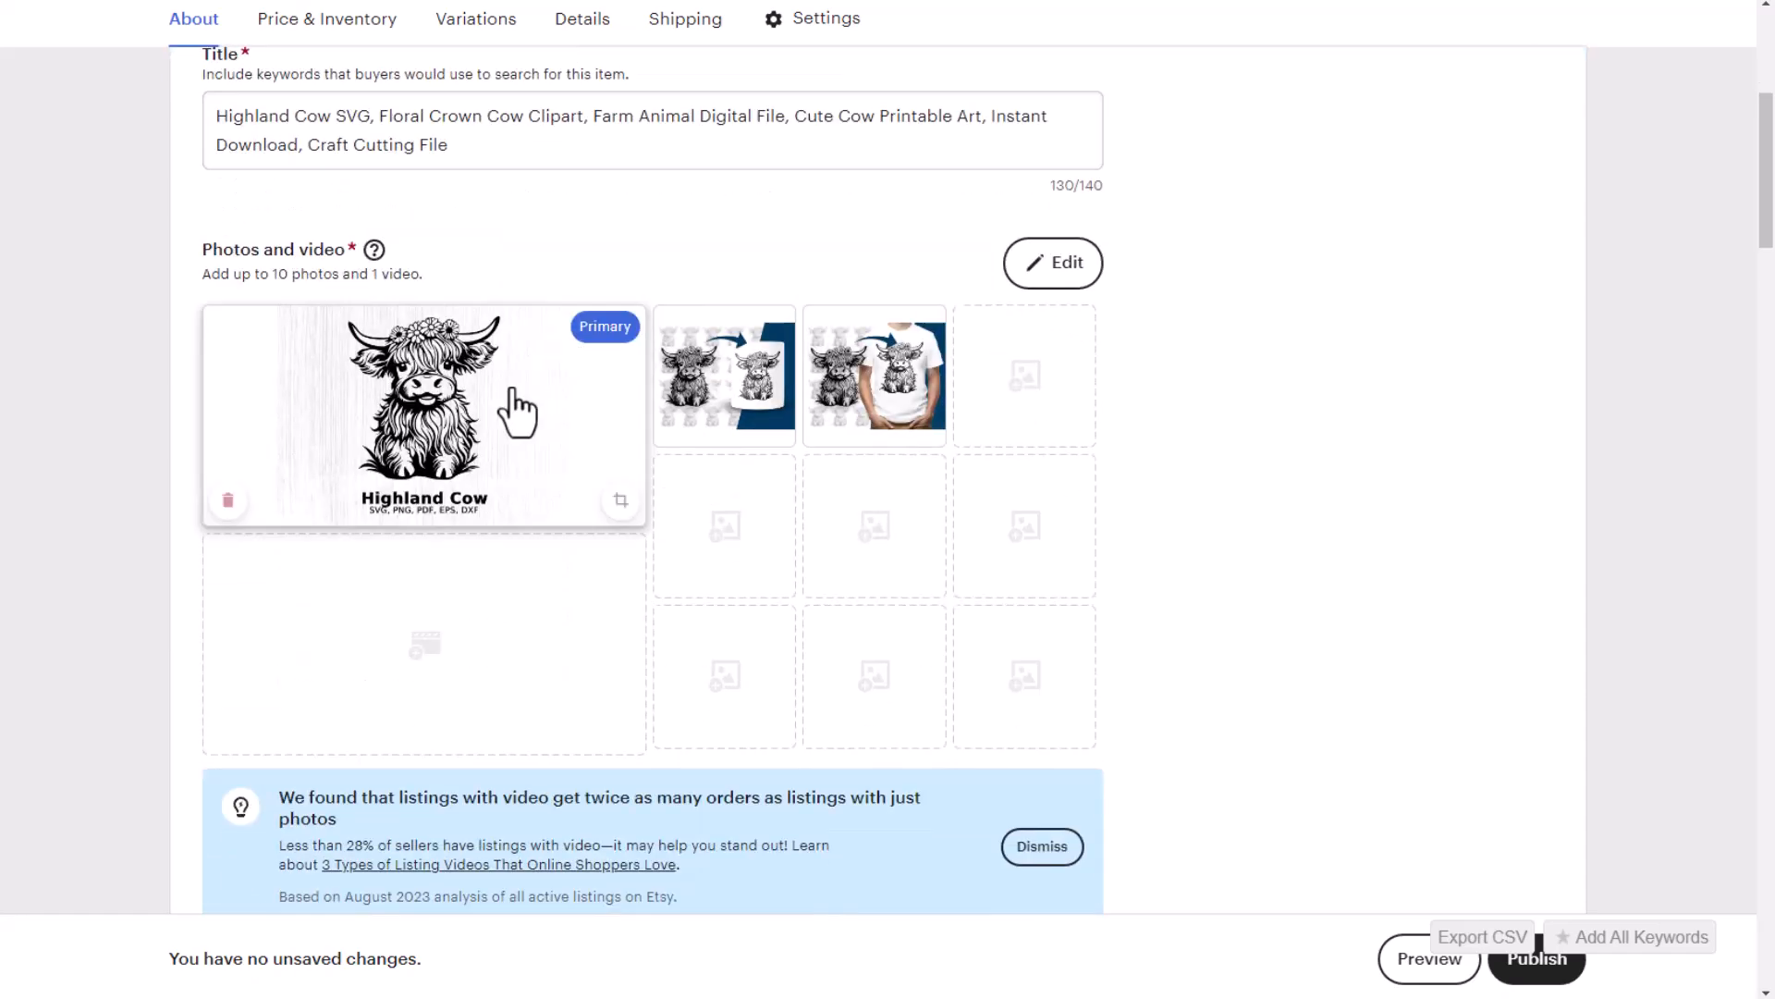
left_click(726, 388)
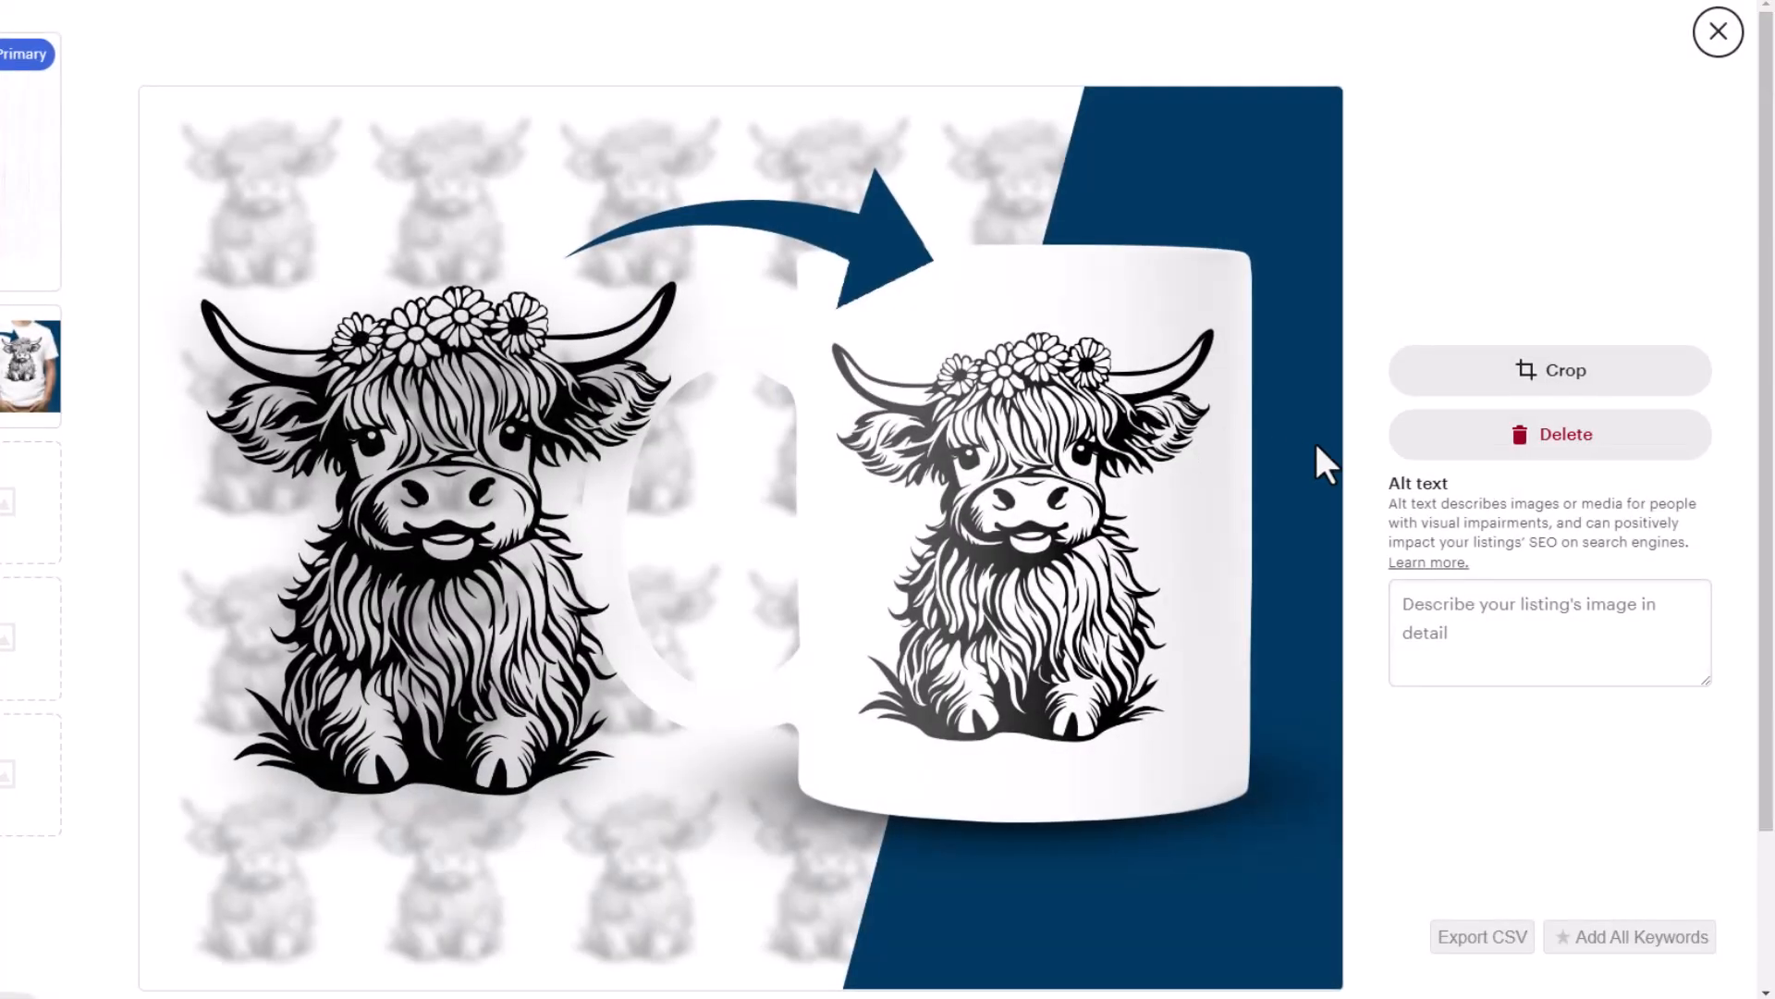
left_click(1713, 39)
left_click(895, 366)
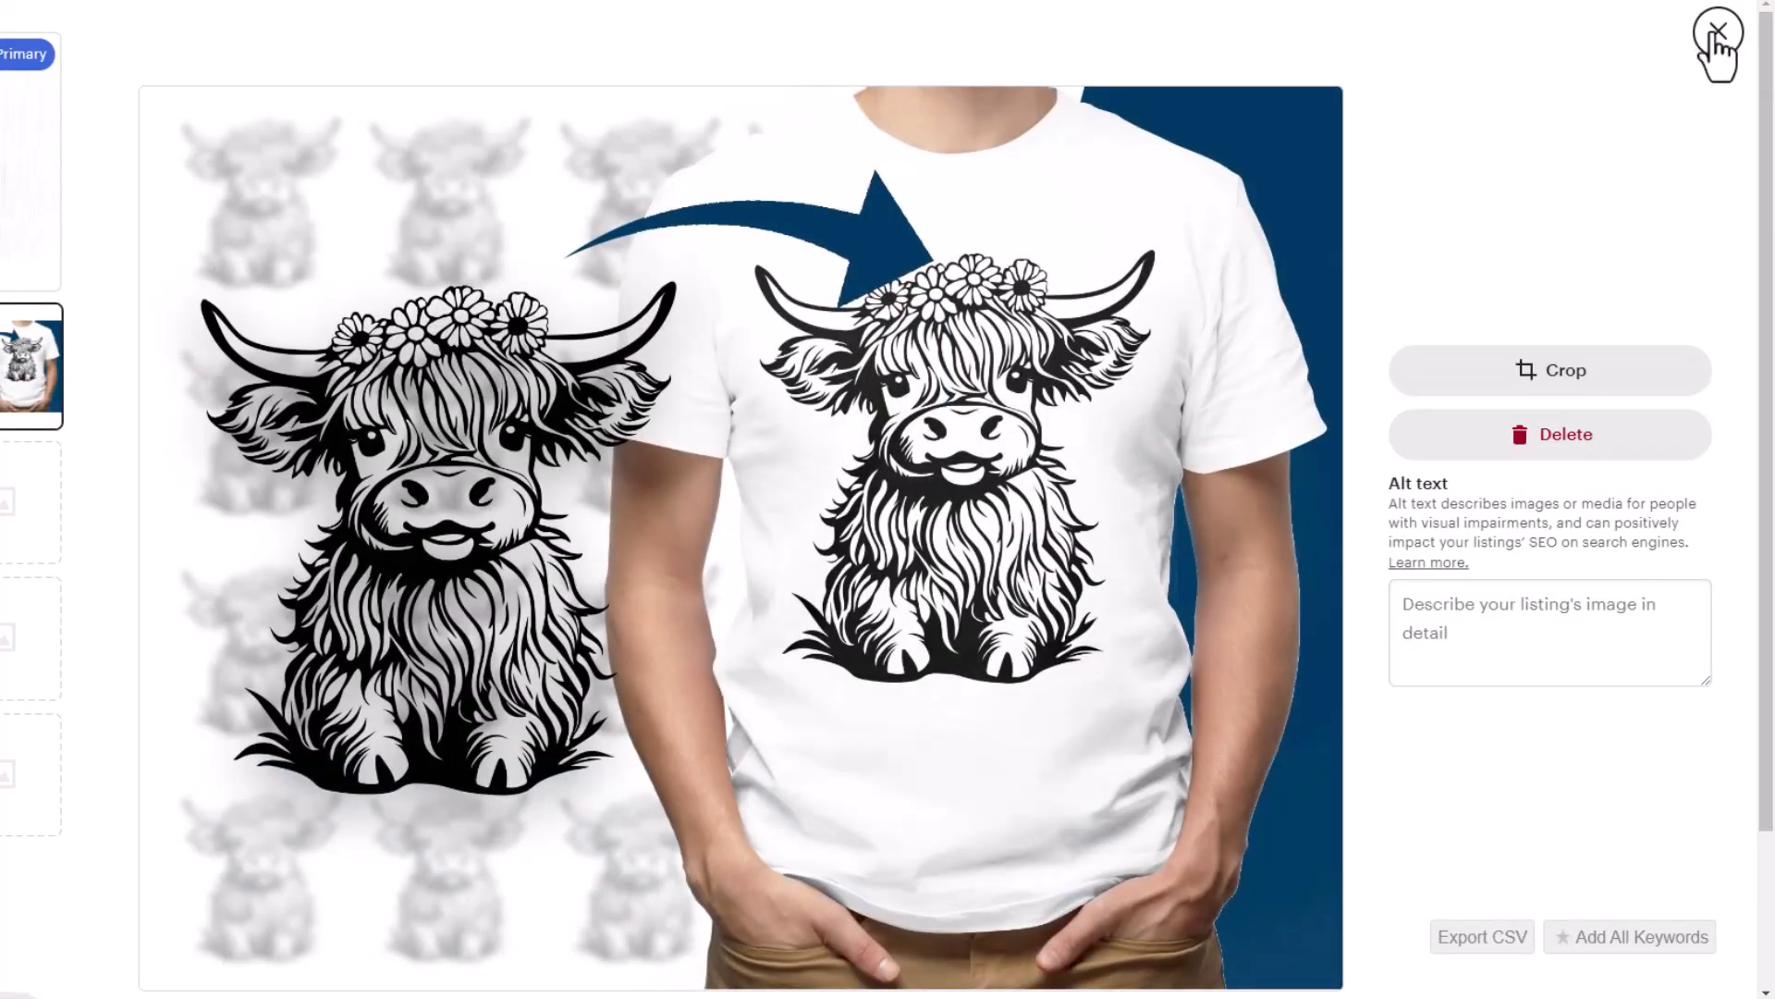
left_click(1717, 32)
- Download the draft's attached digital file, Download.pdf
scroll(799, 430, "down", 6)
scroll(790, 421, "down", 3)
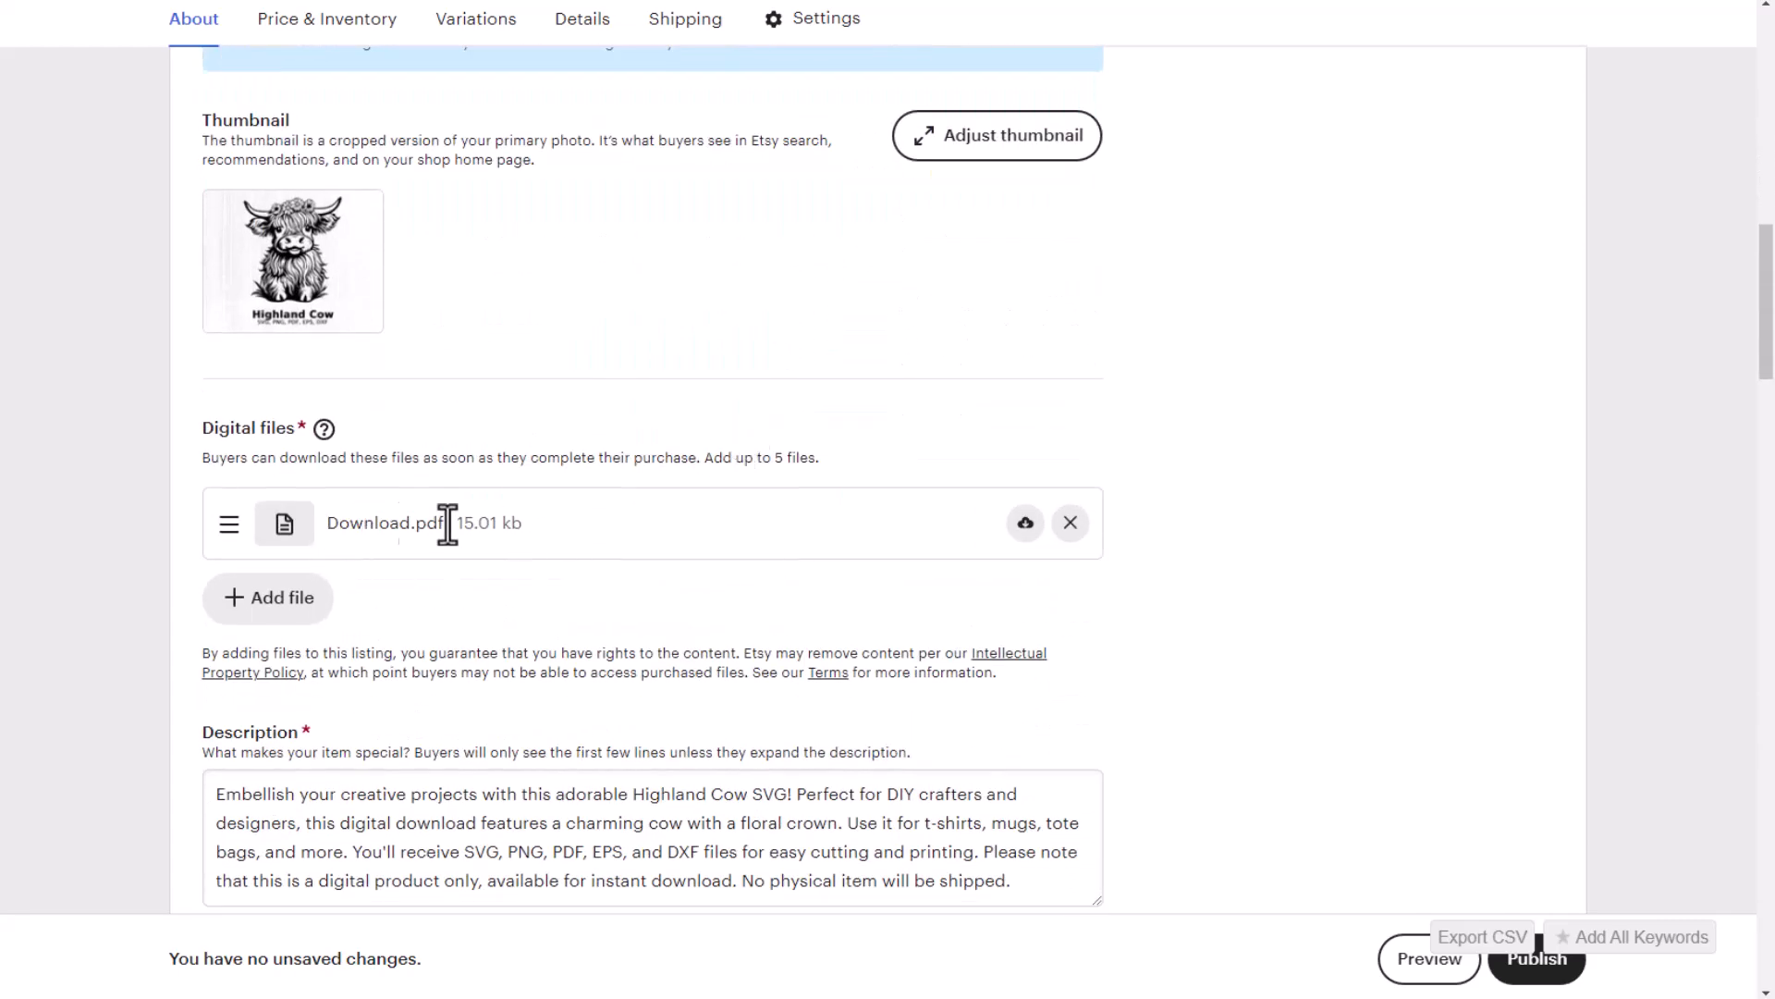
left_click(1025, 523)
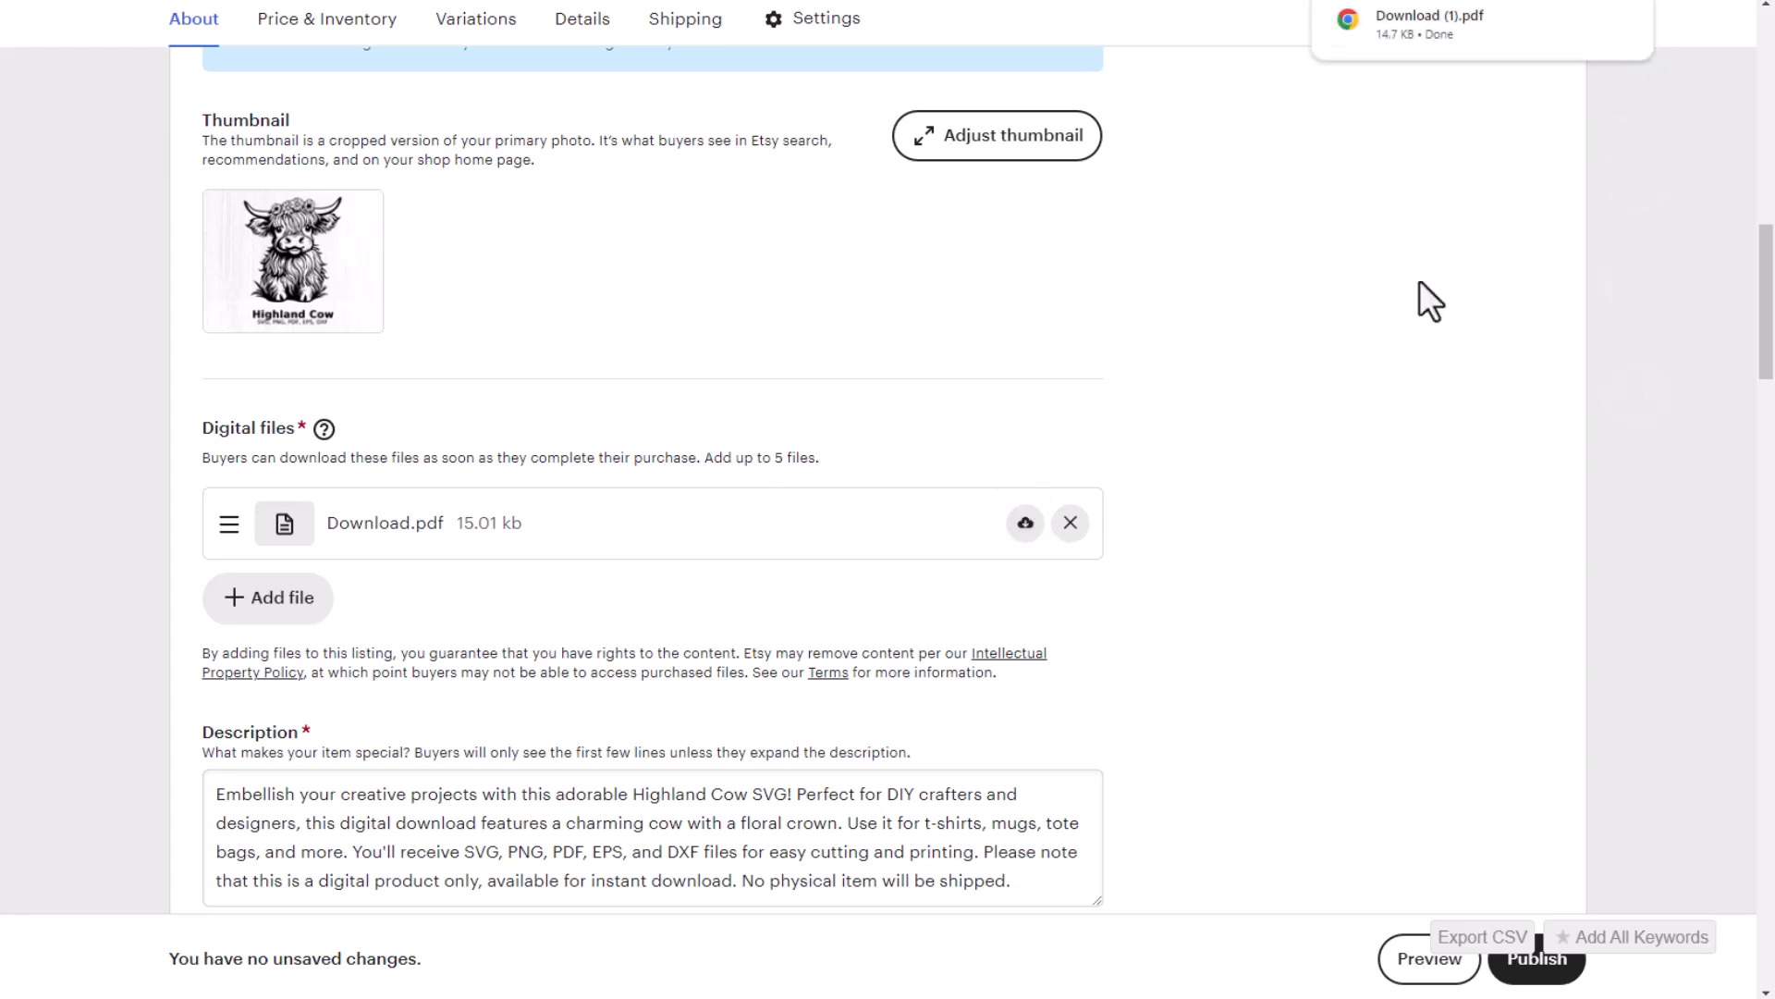
- Check the draft's description, price and quantity
scroll(1190, 444, "down", 2)
scroll(1180, 422, "down", 3)
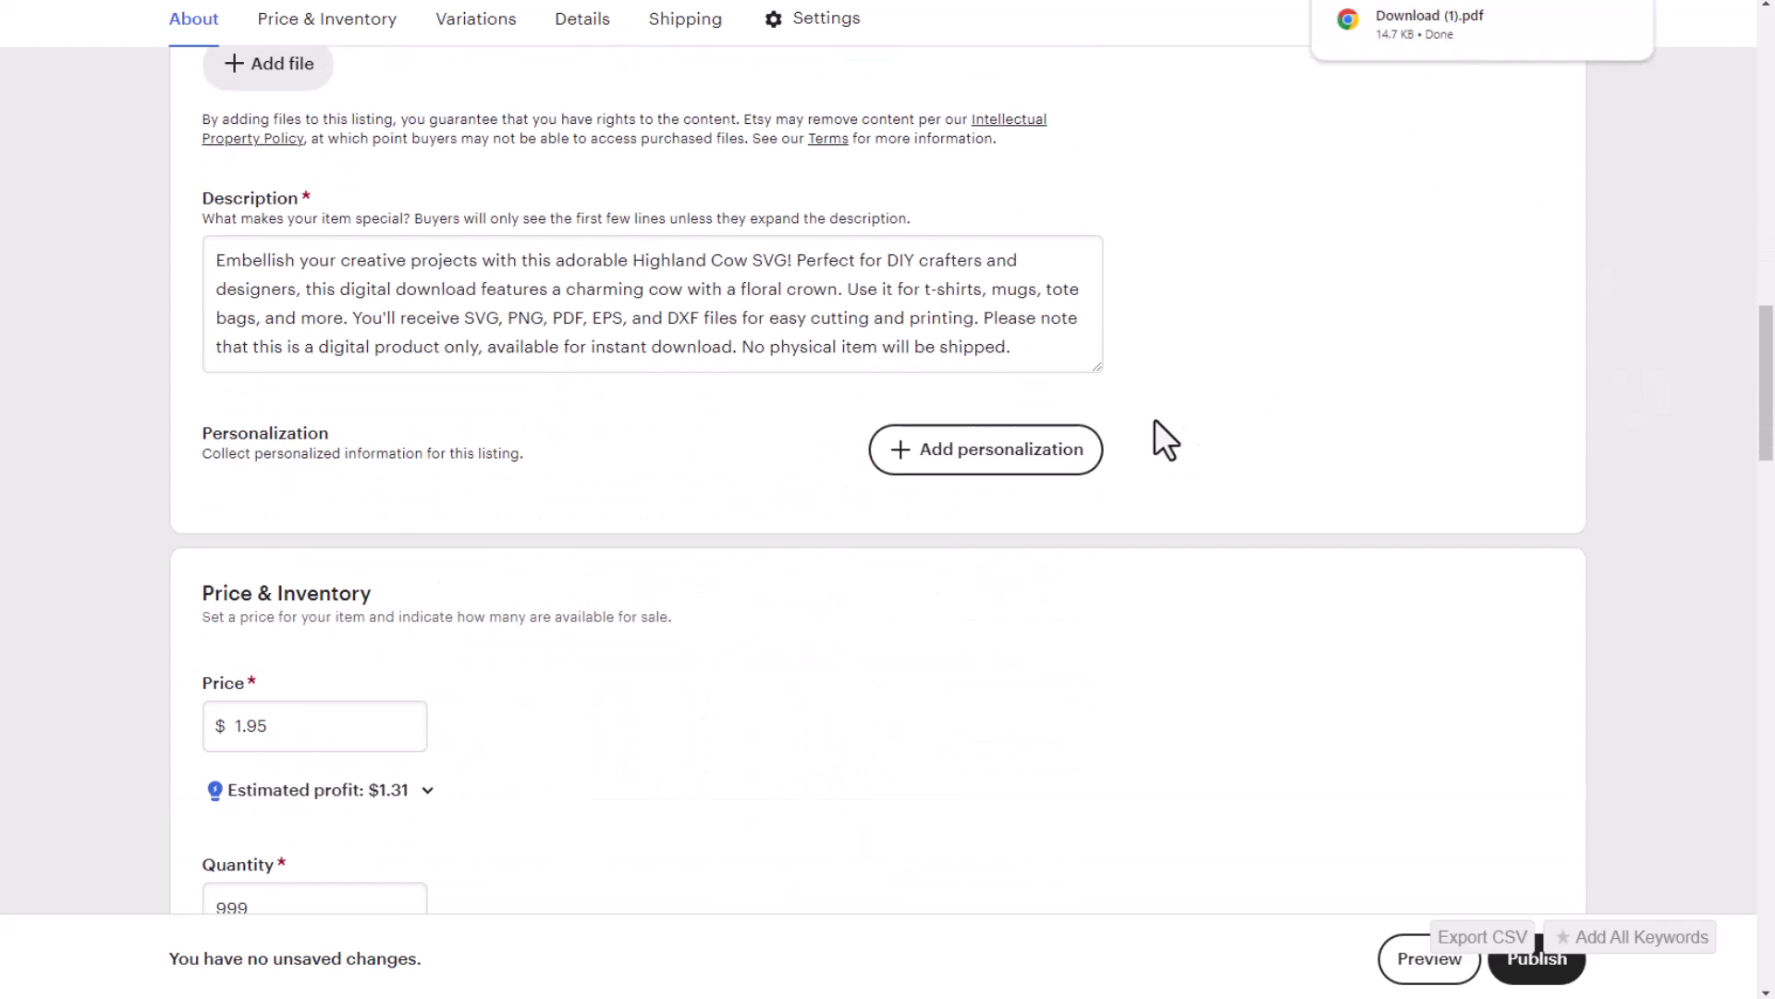
left_click_drag(276, 257, 543, 317)
left_click(559, 409)
scroll(601, 451, "down", 1)
scroll(601, 453, "down", 3)
double_click(345, 404)
double_click(308, 583)
- Examine the draft's core details, category, attributes, tags, shipping and renewal settings, returning to the start of the listing
scroll(678, 511, "down", 6)
scroll(673, 483, "down", 7)
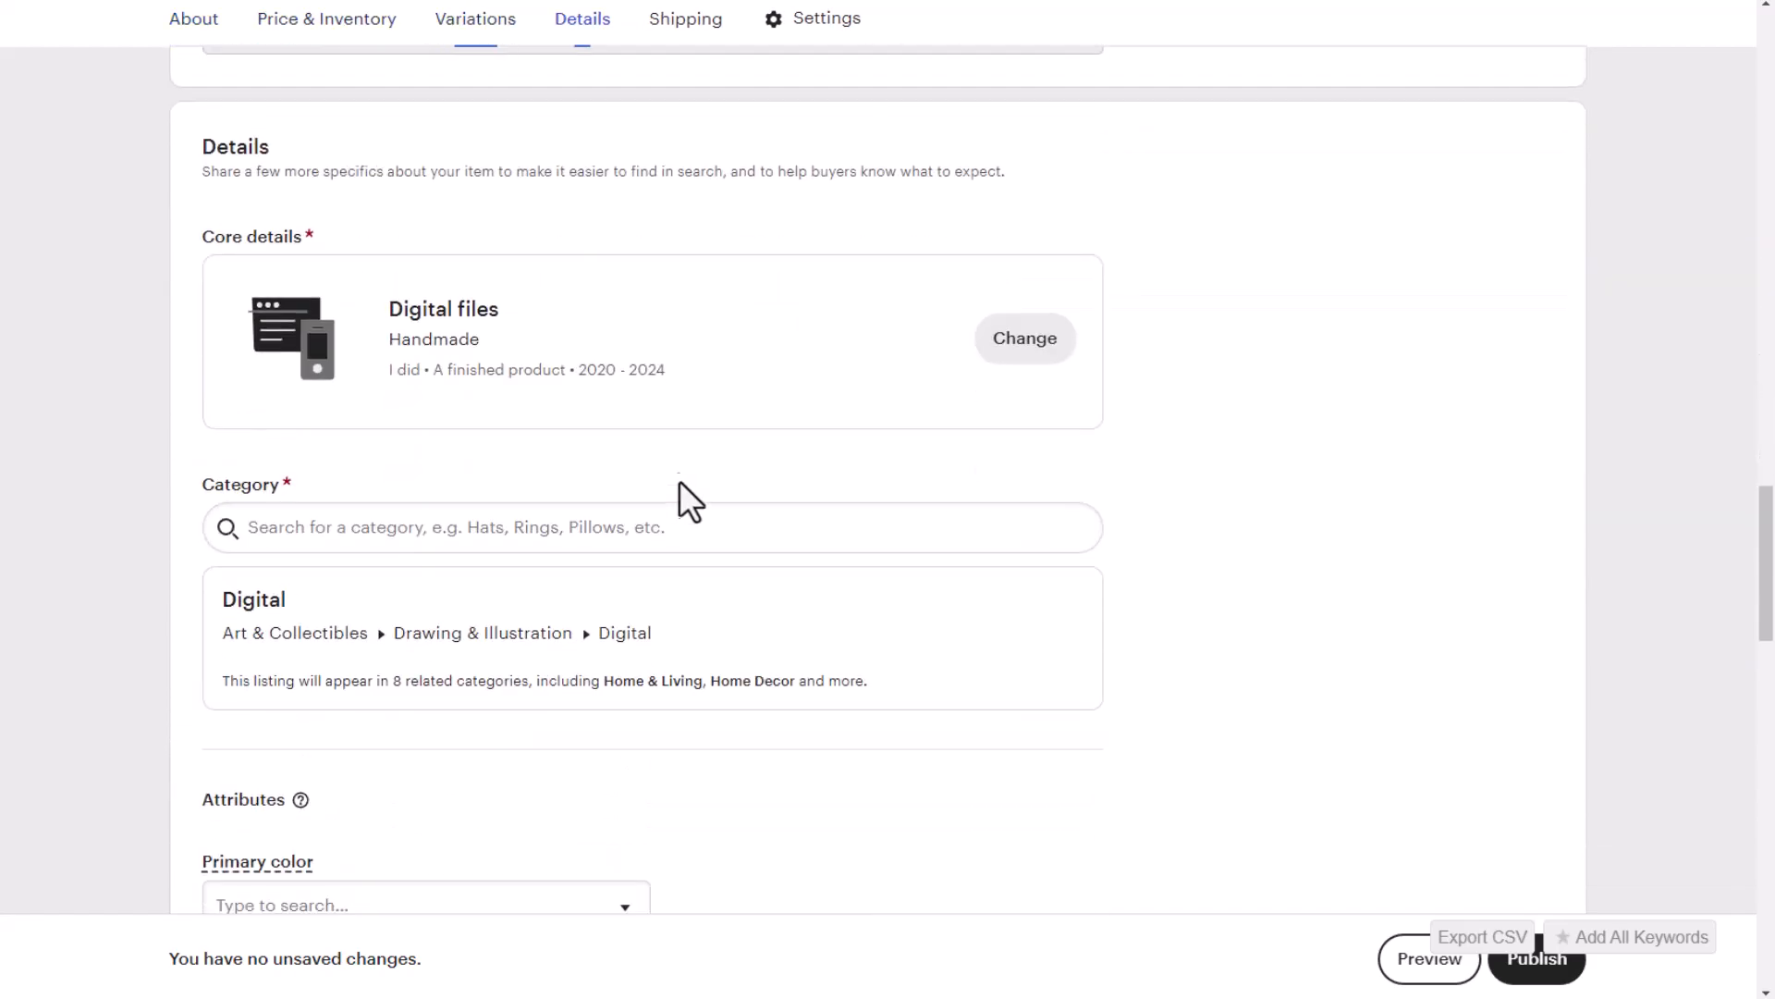
scroll(665, 361, "down", 8)
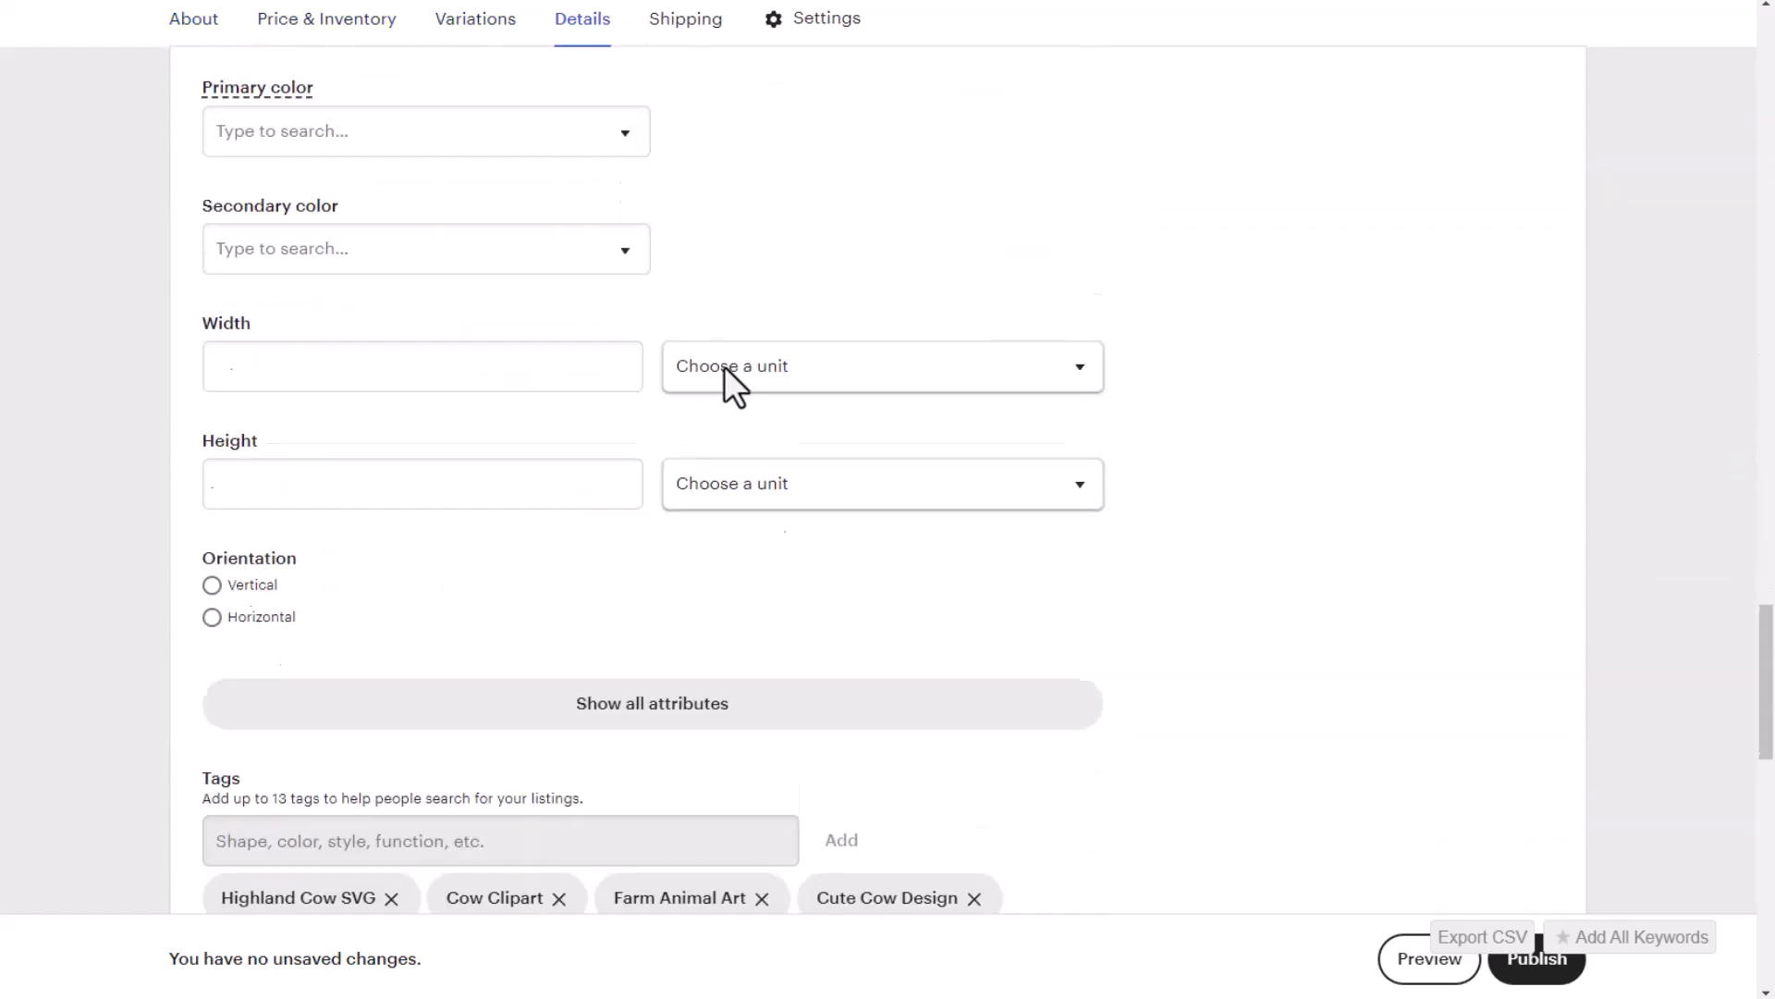
scroll(618, 596, "down", 5)
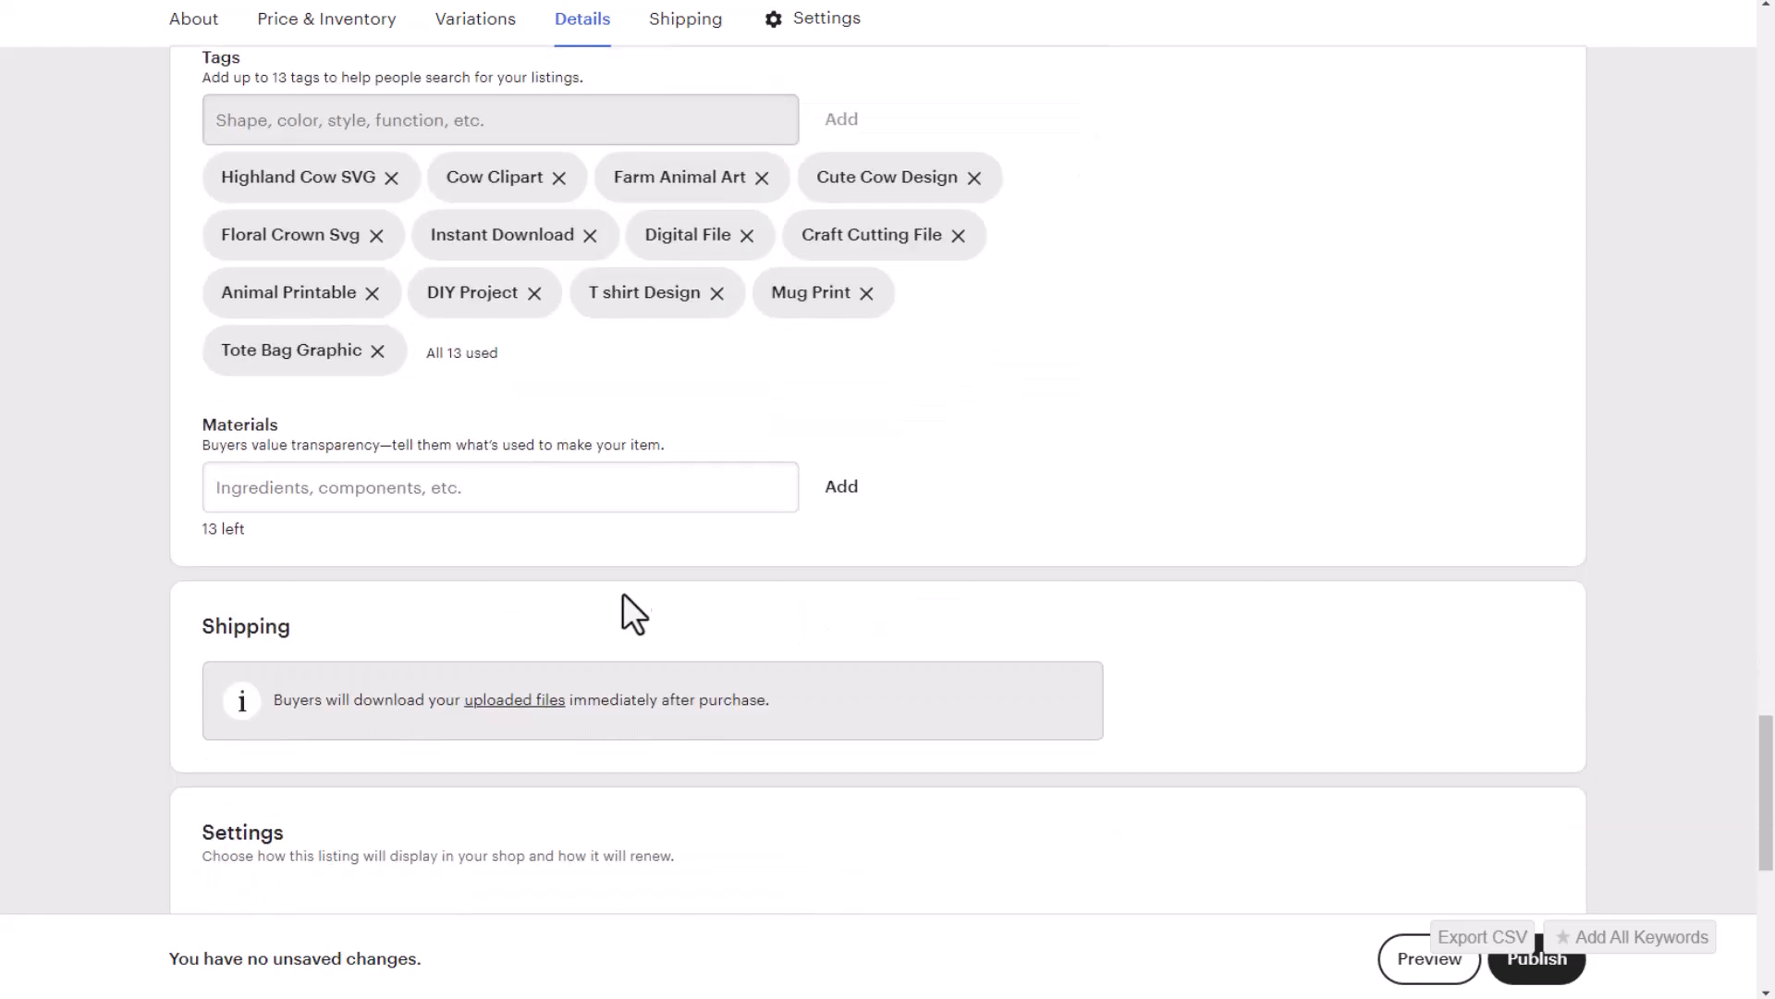
scroll(752, 484, "down", 4)
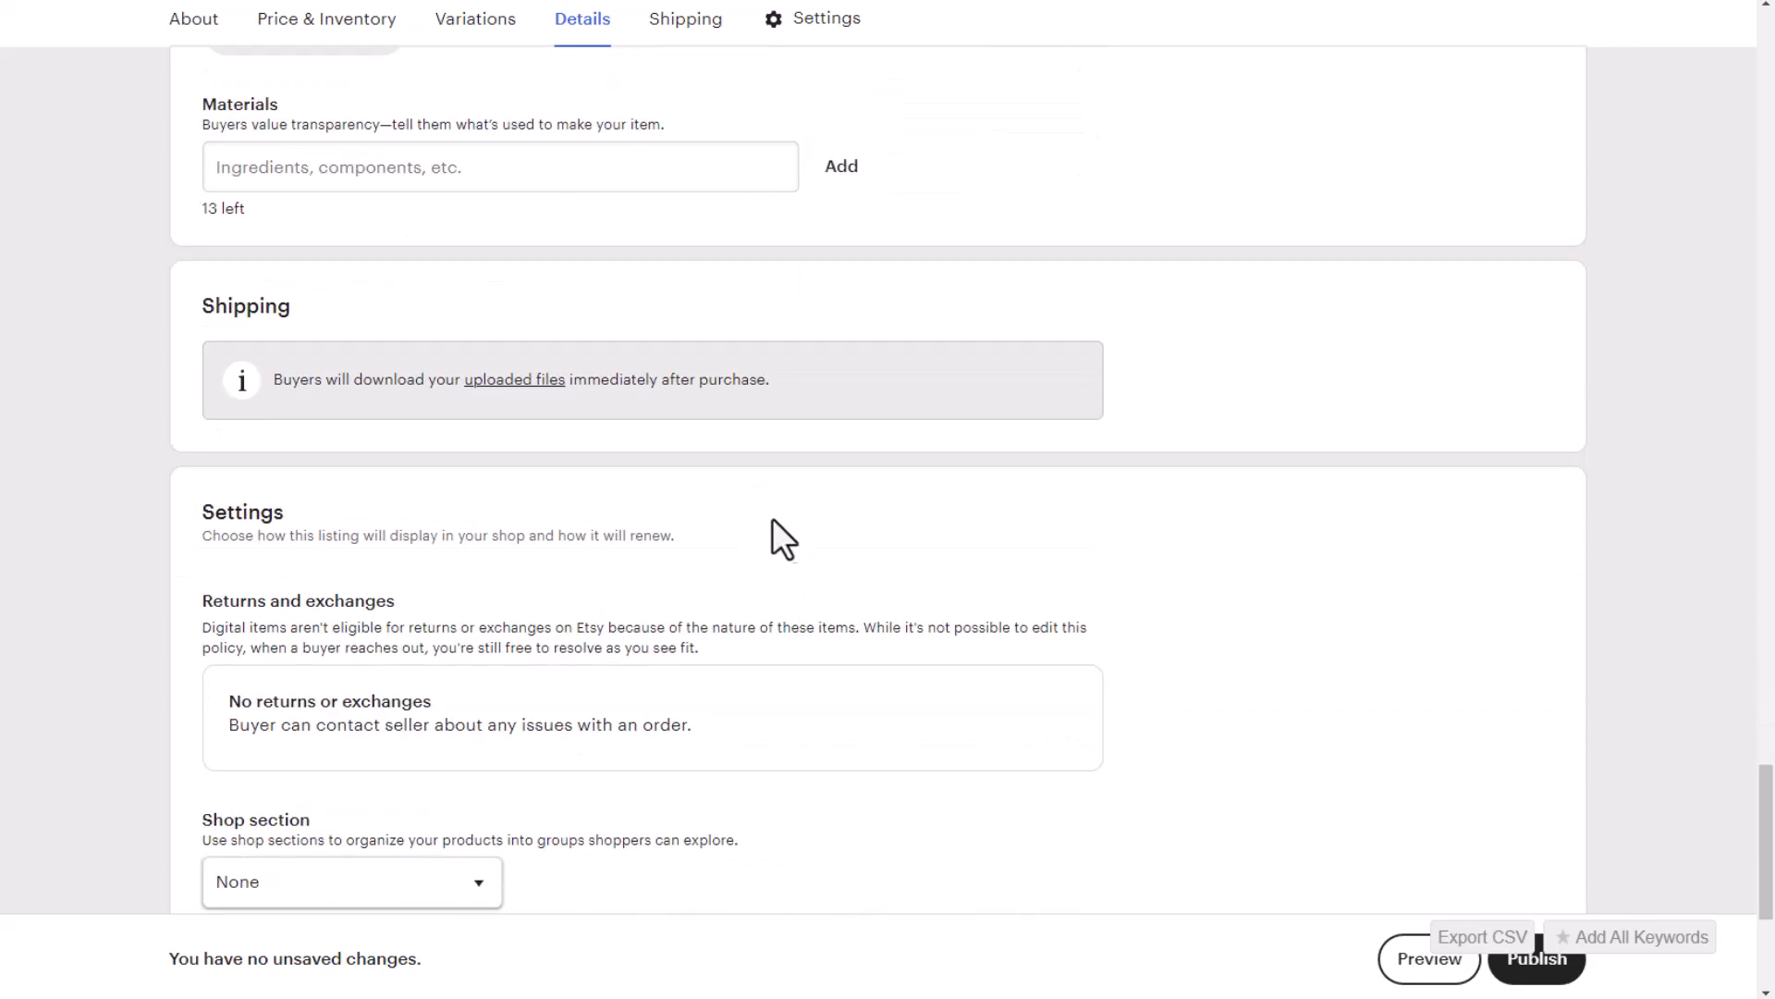
scroll(775, 511, "down", 3)
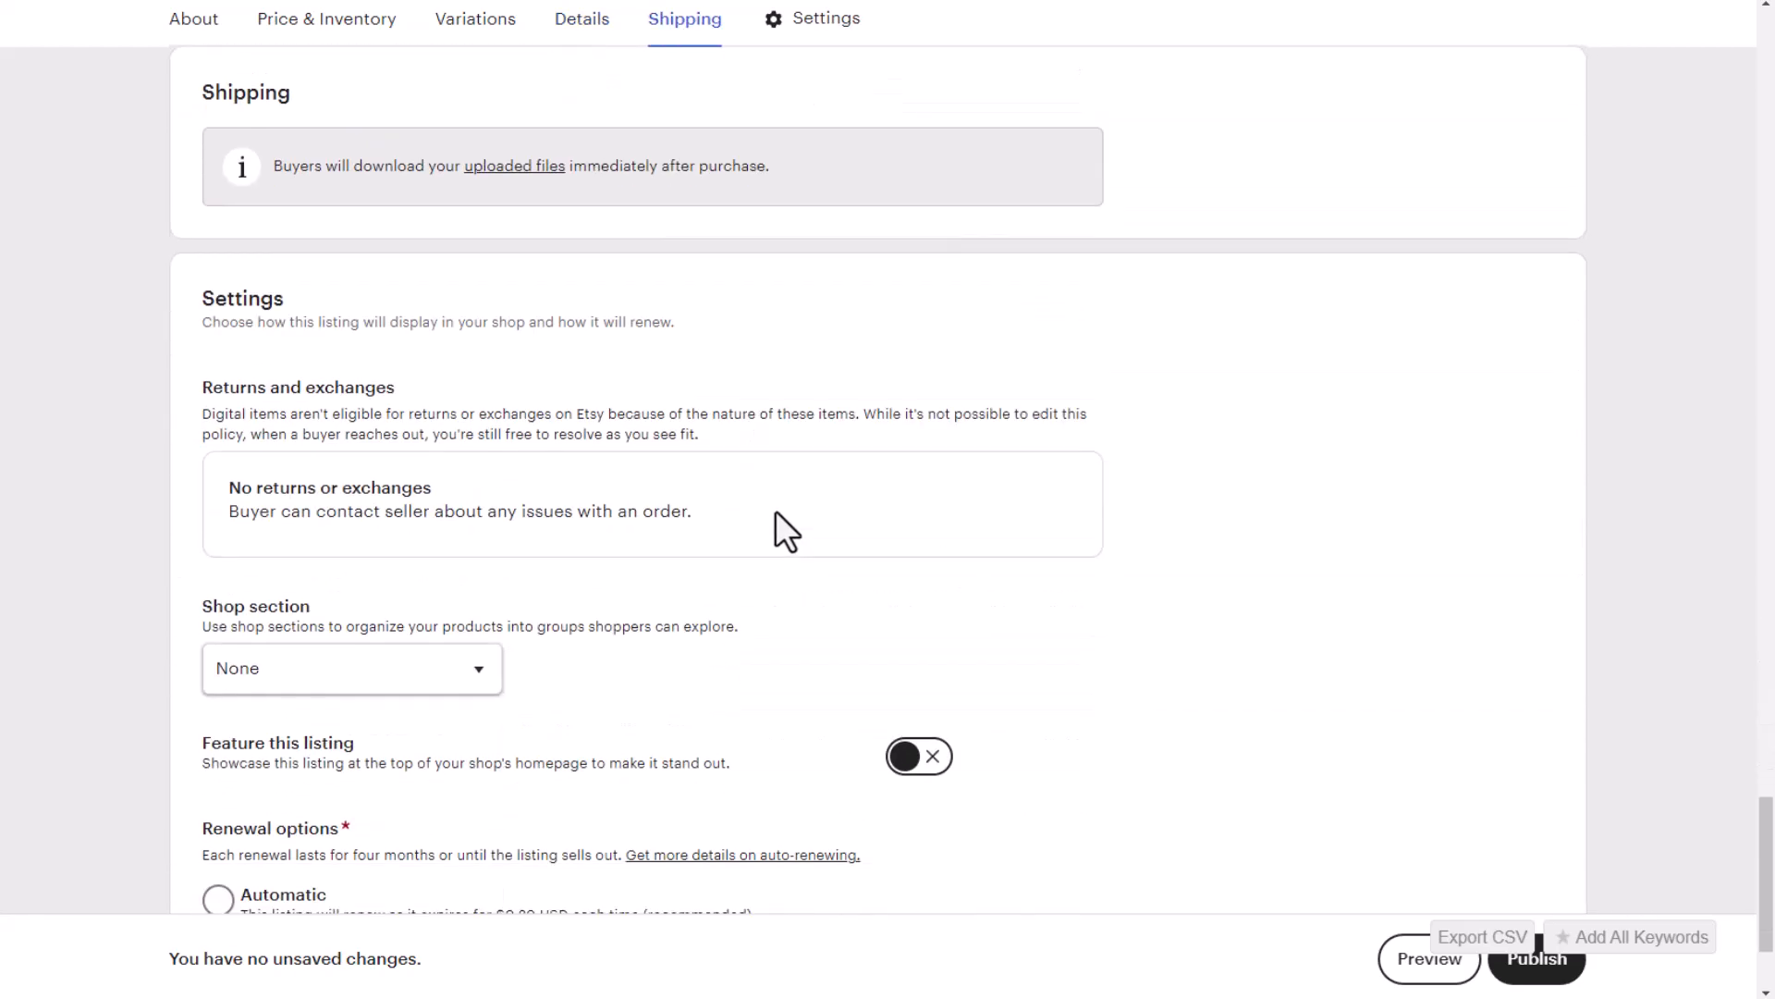
scroll(764, 564, "down", 3)
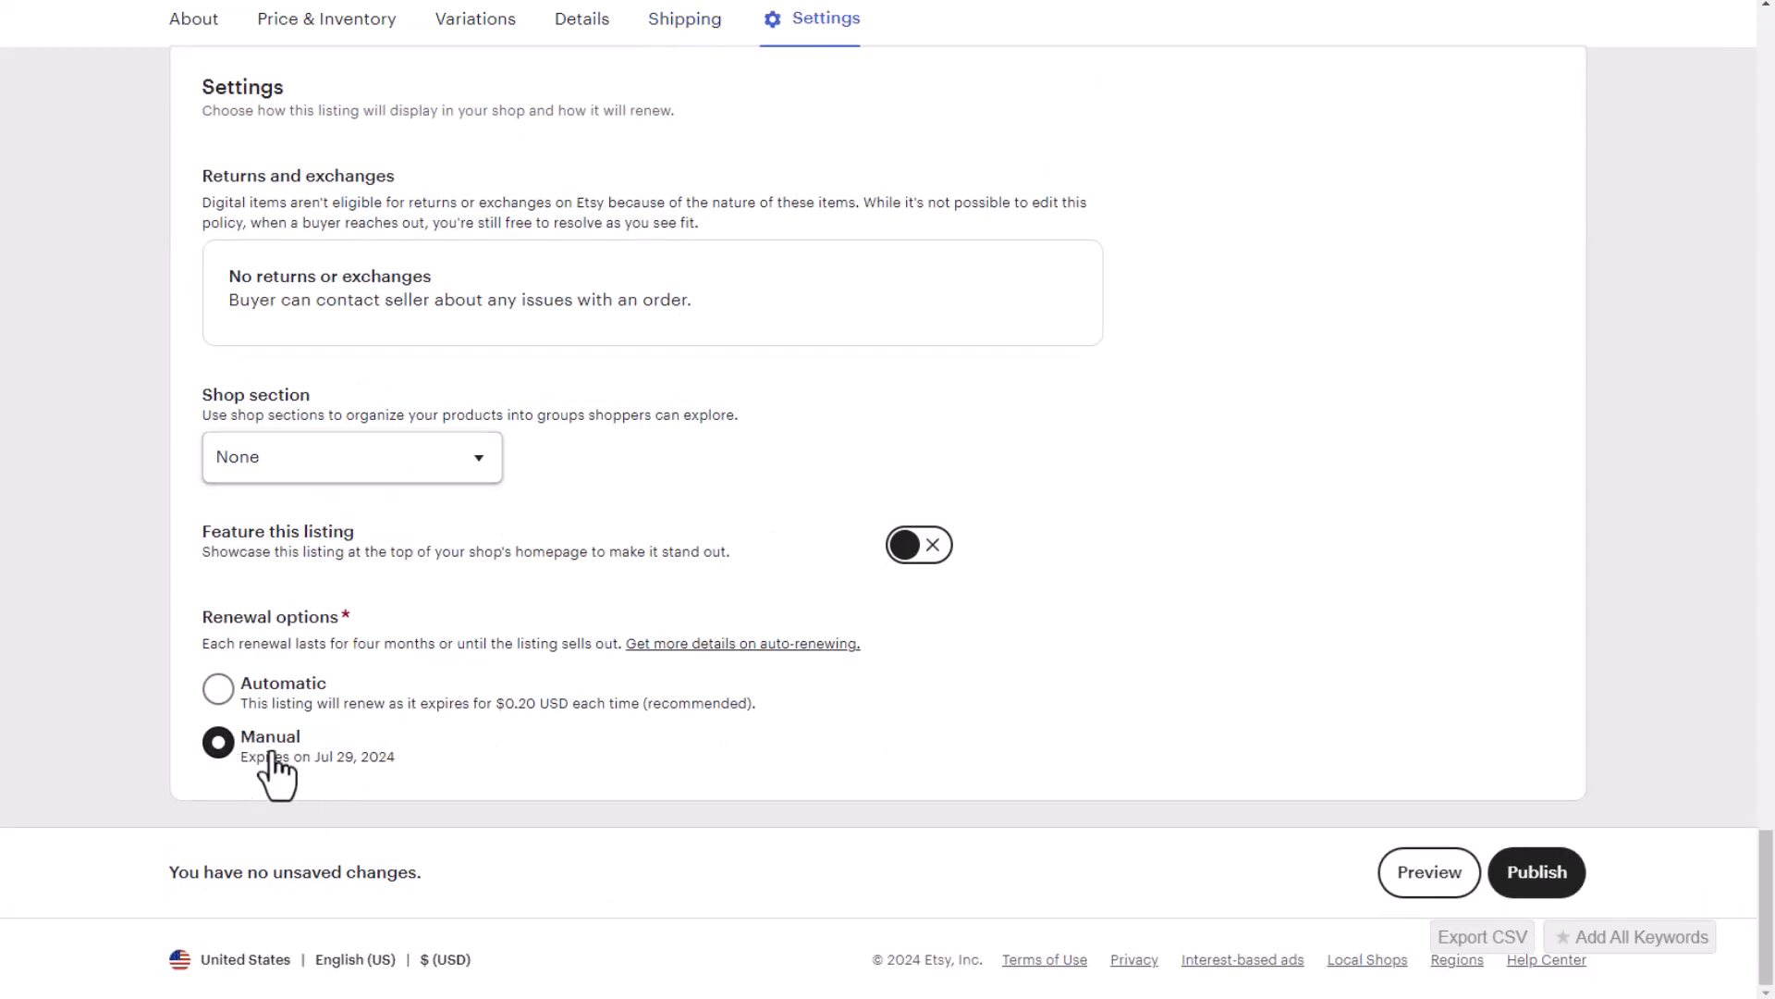
scroll(1173, 570, "up", 2)
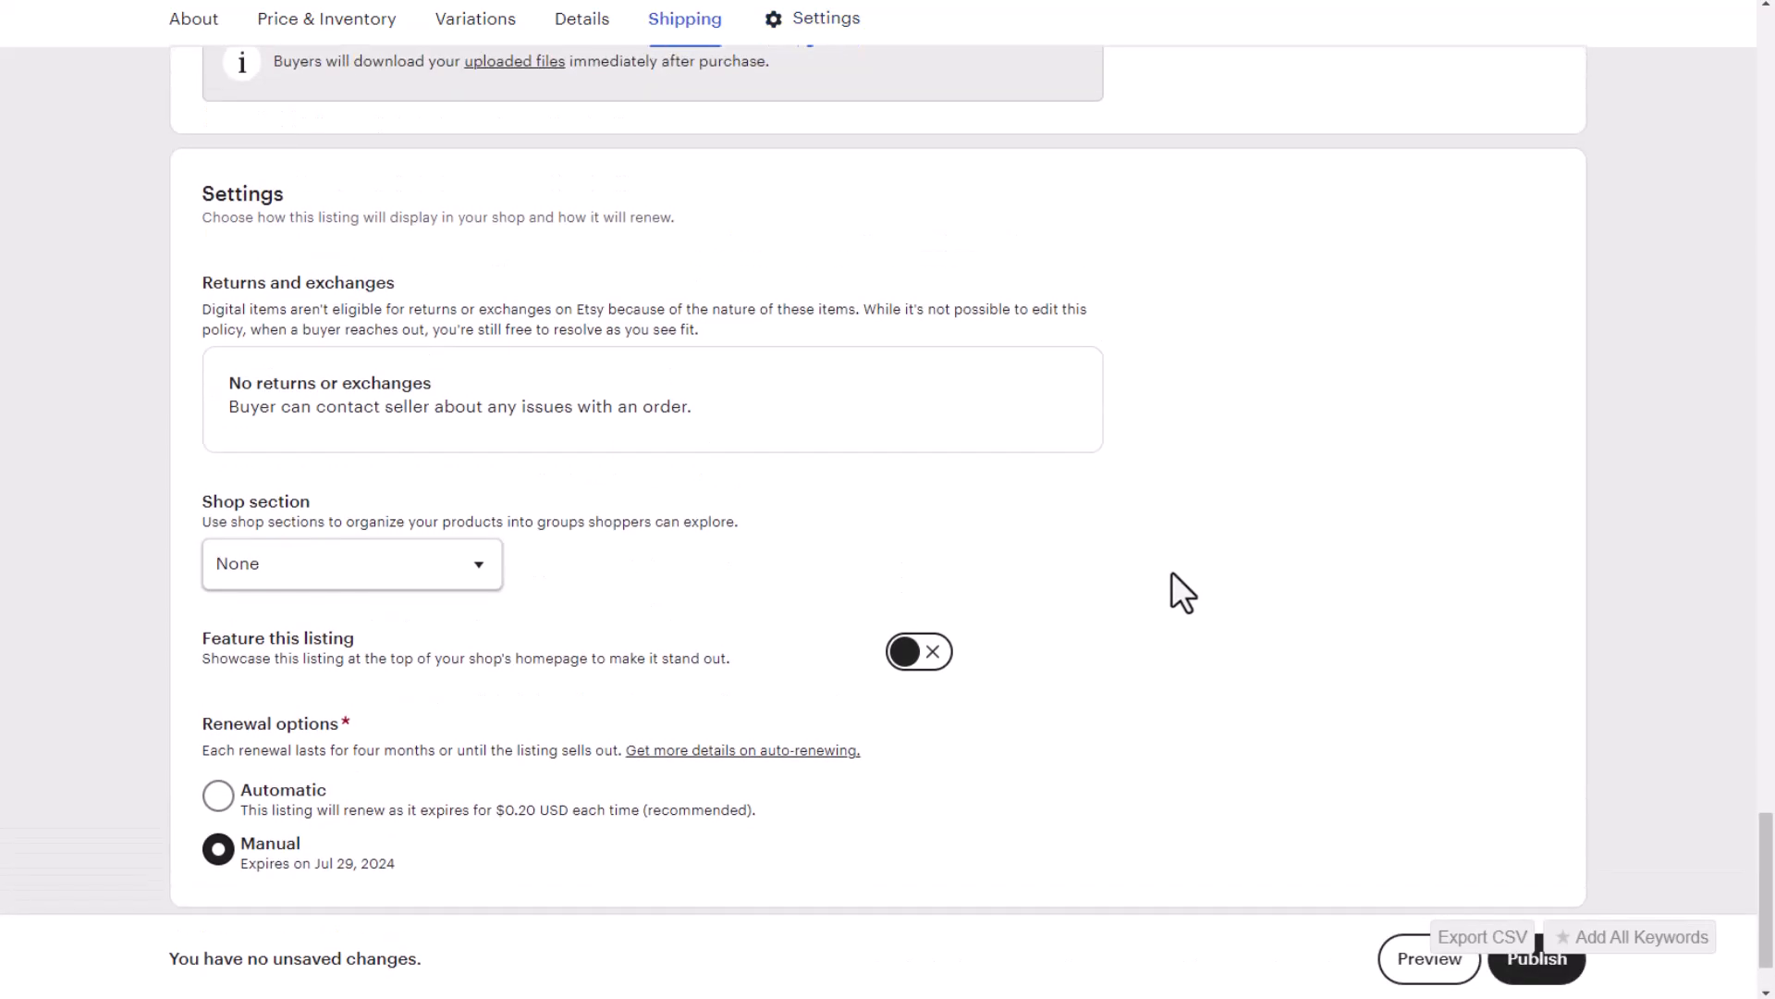
scroll(1135, 566, "up", 20)
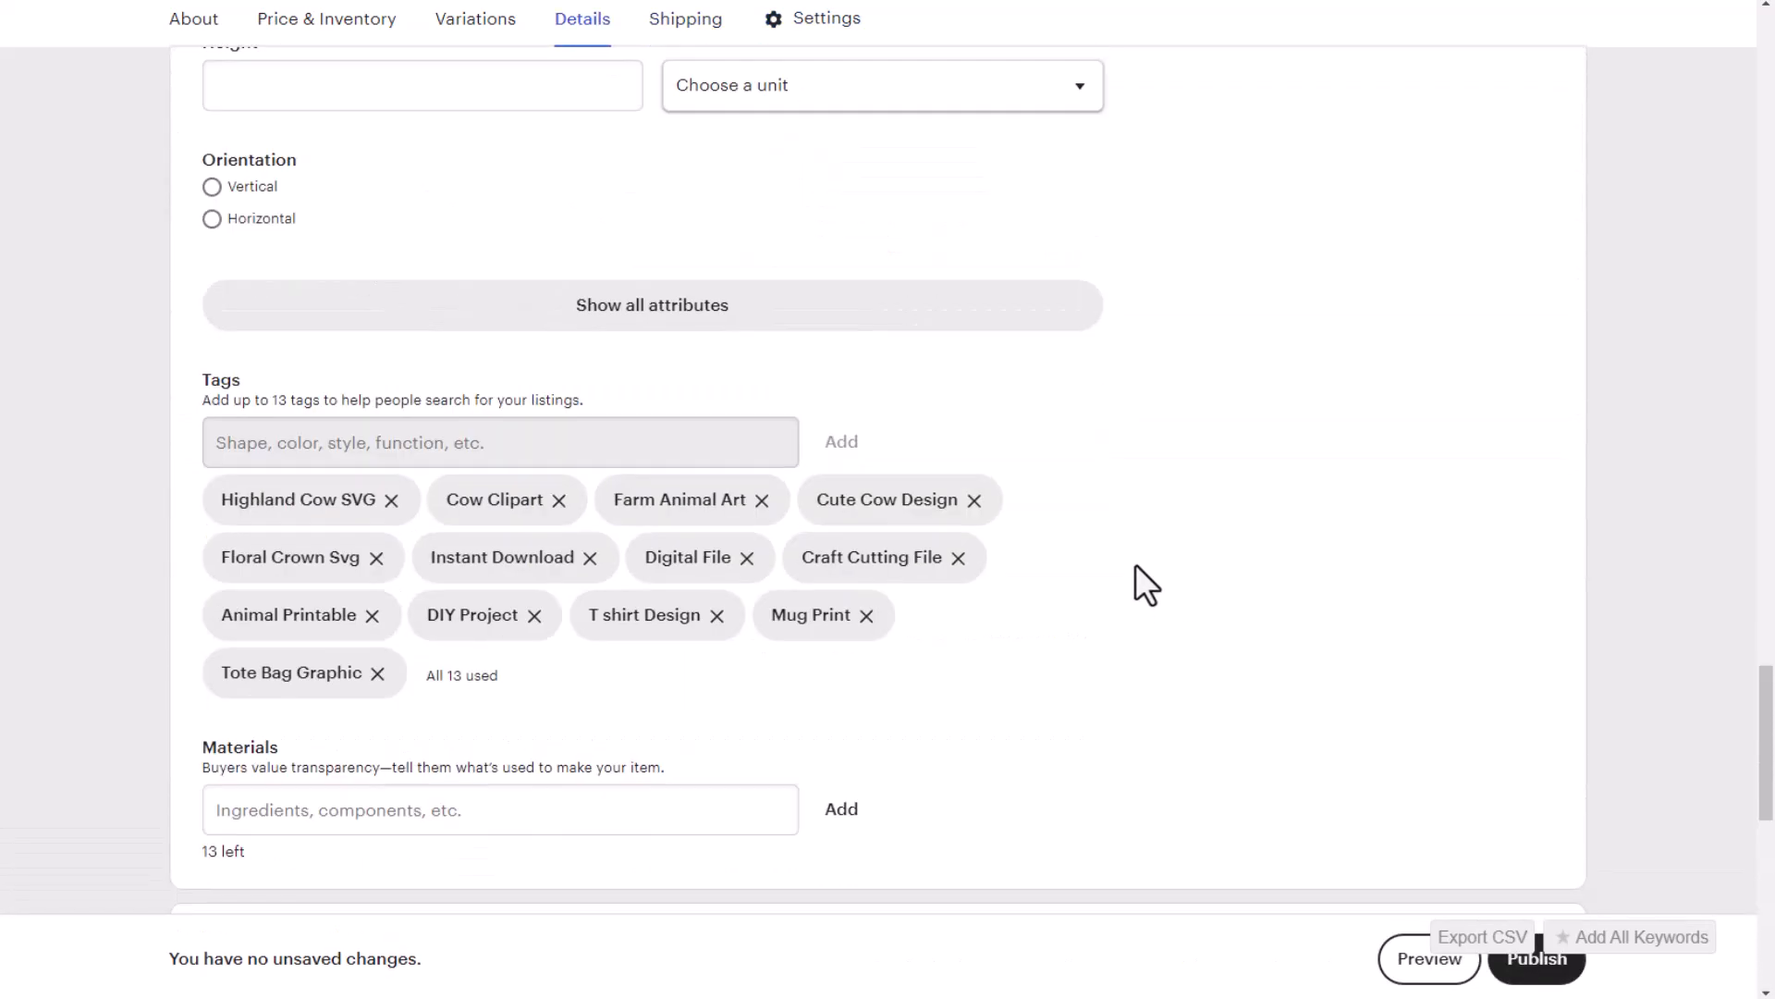
scroll(1147, 584, "up", 10)
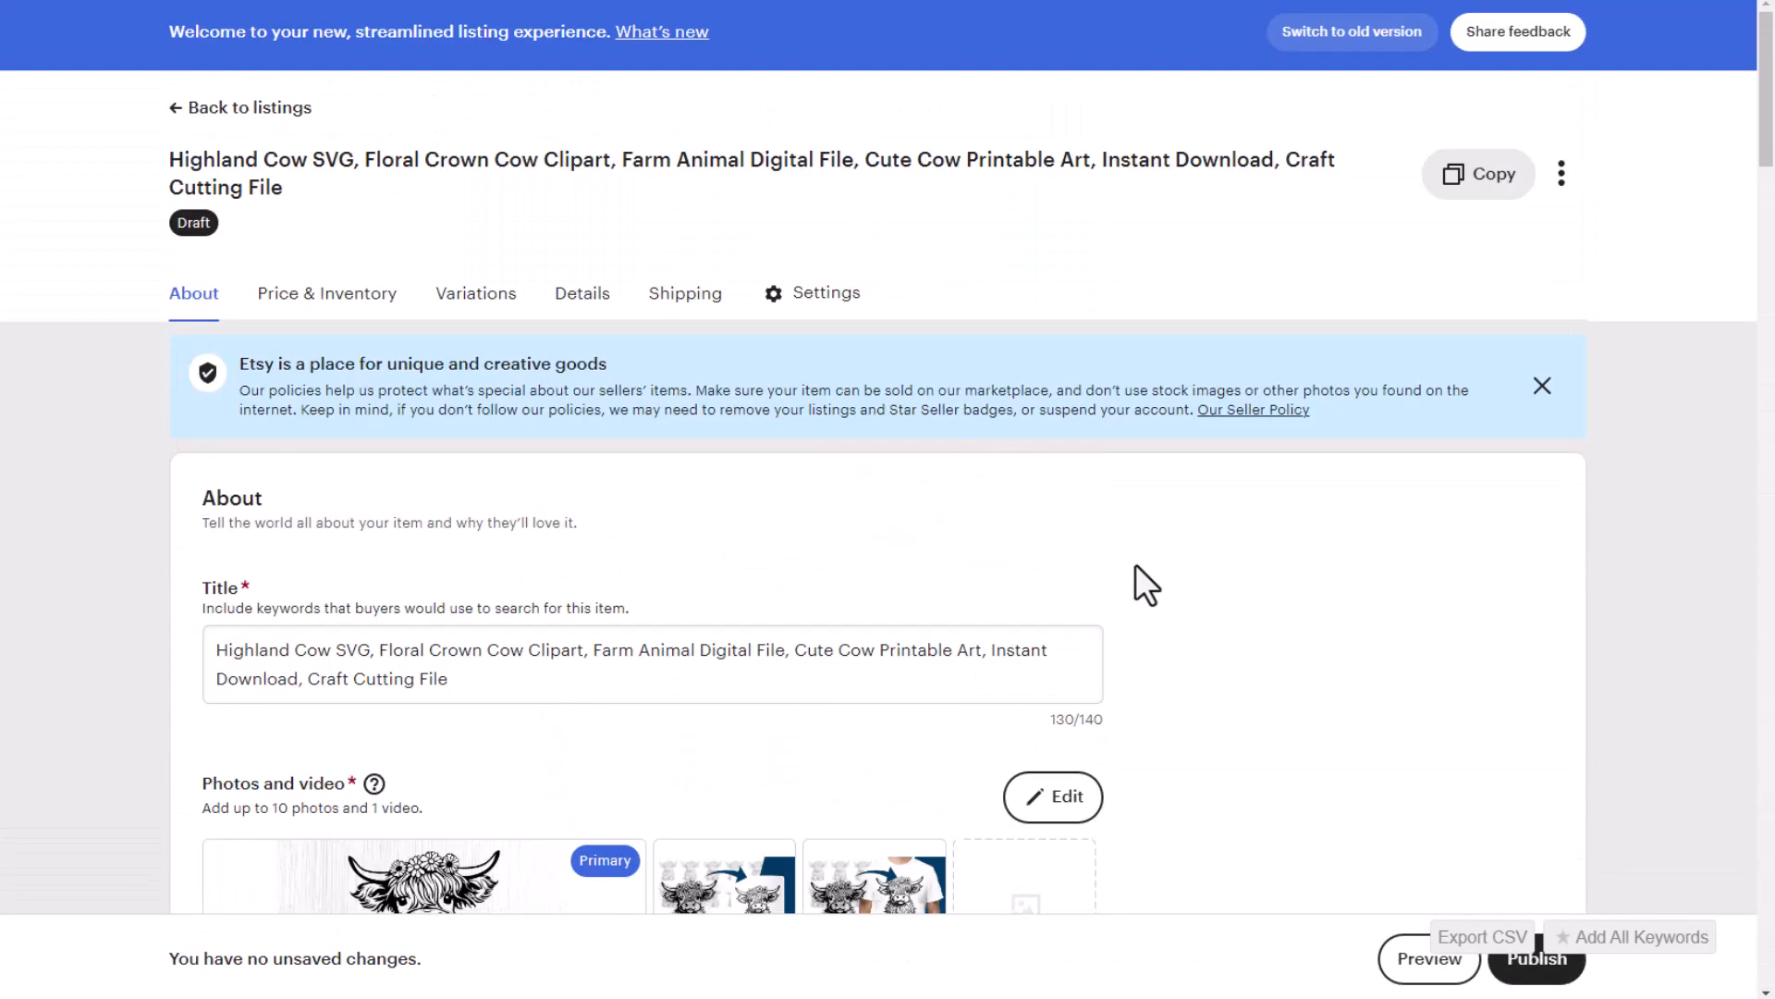
- Open the downloaded Download (1).pdf and look over its page
left_click(1642, 2)
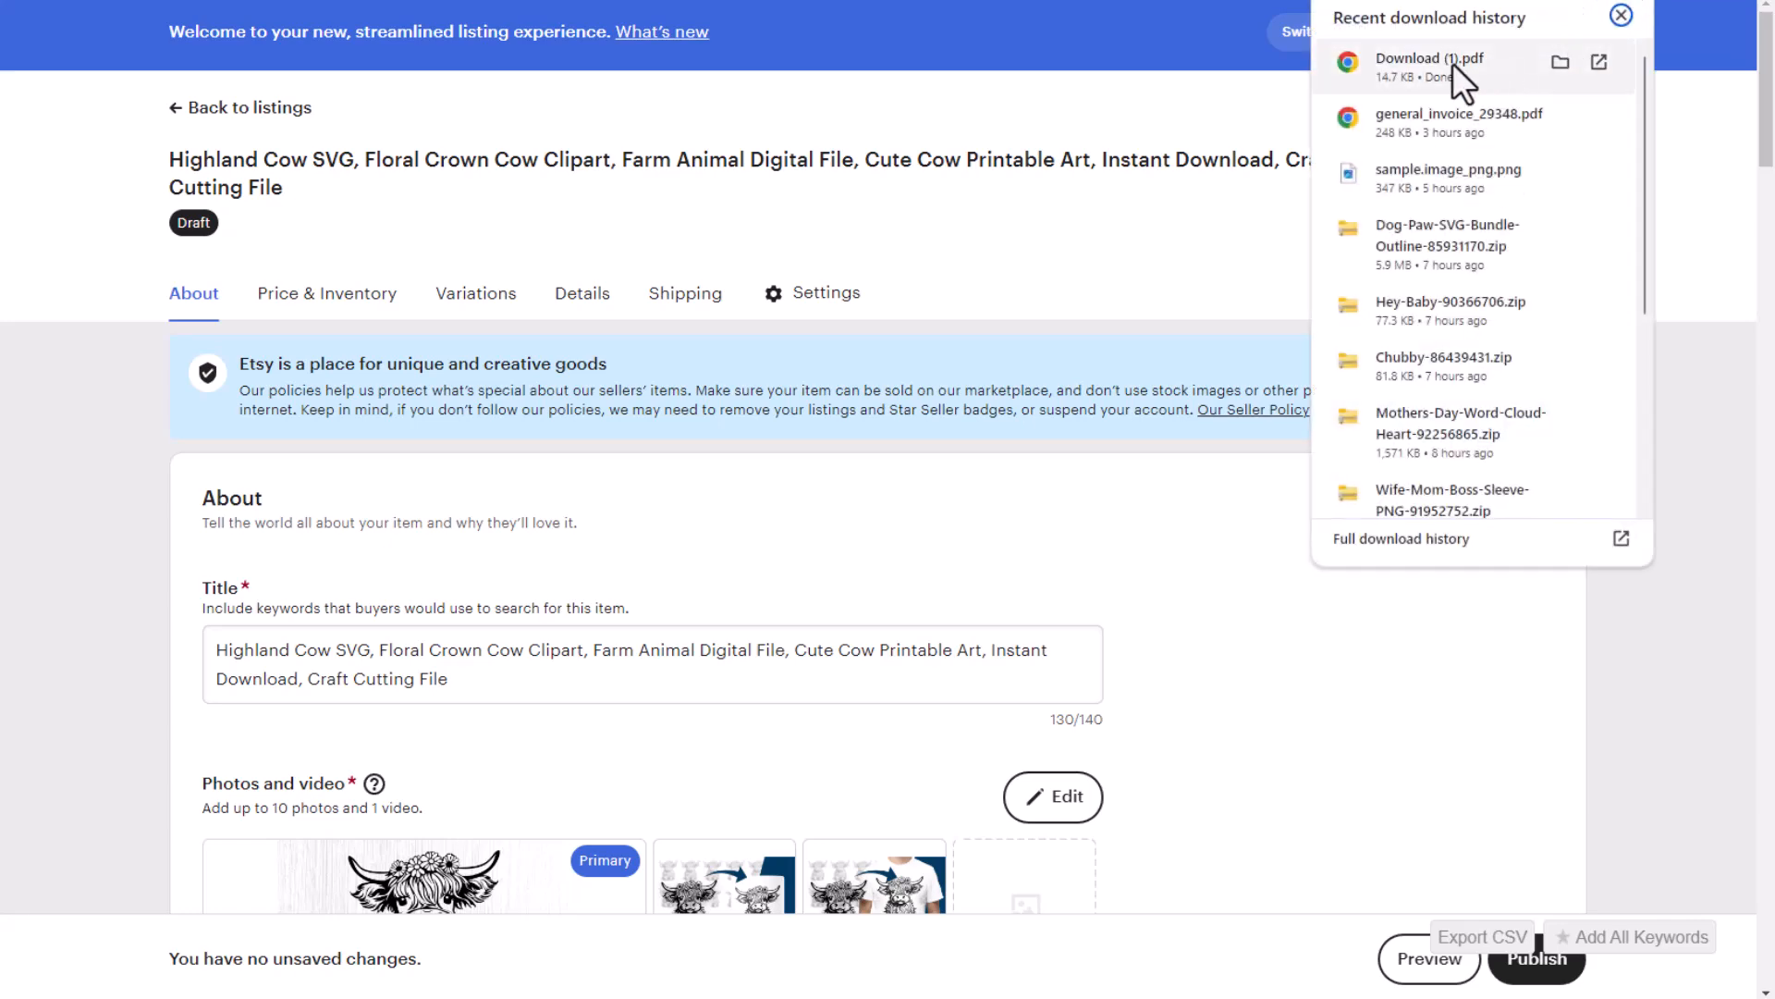
left_click(1416, 85)
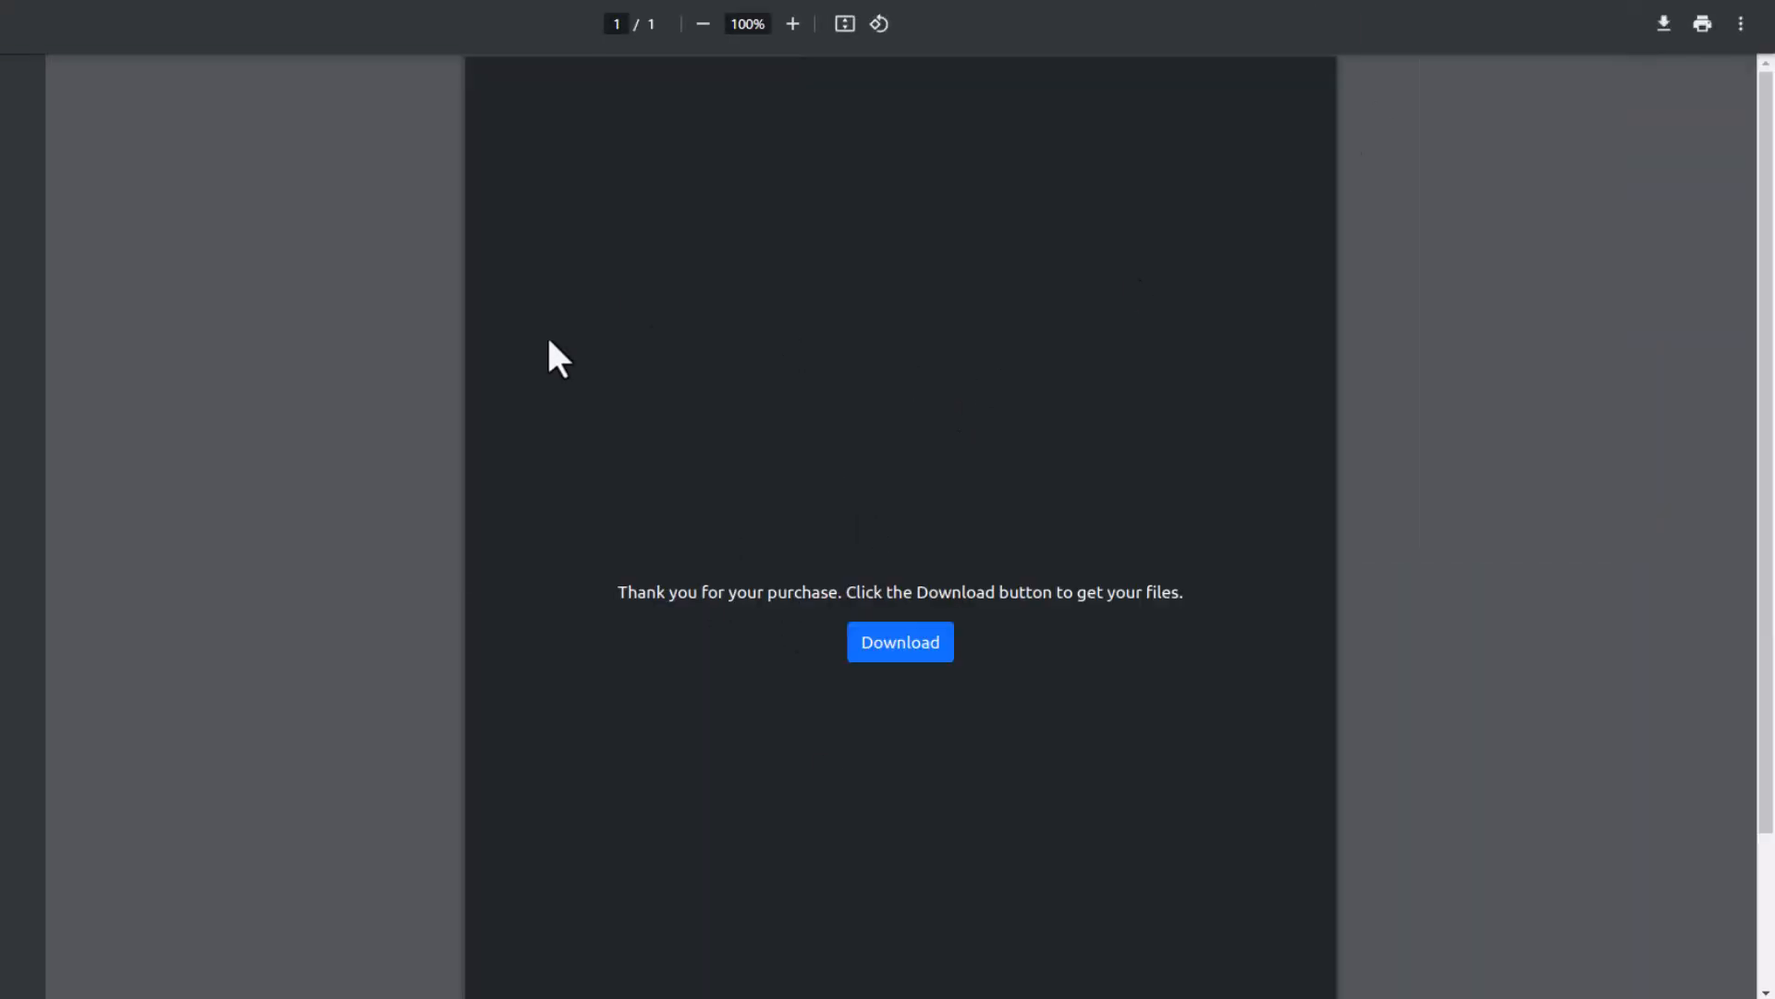
scroll(1011, 384, "up", 2)
scroll(879, 536, "down", 2)
scroll(1010, 602, "up", 2)
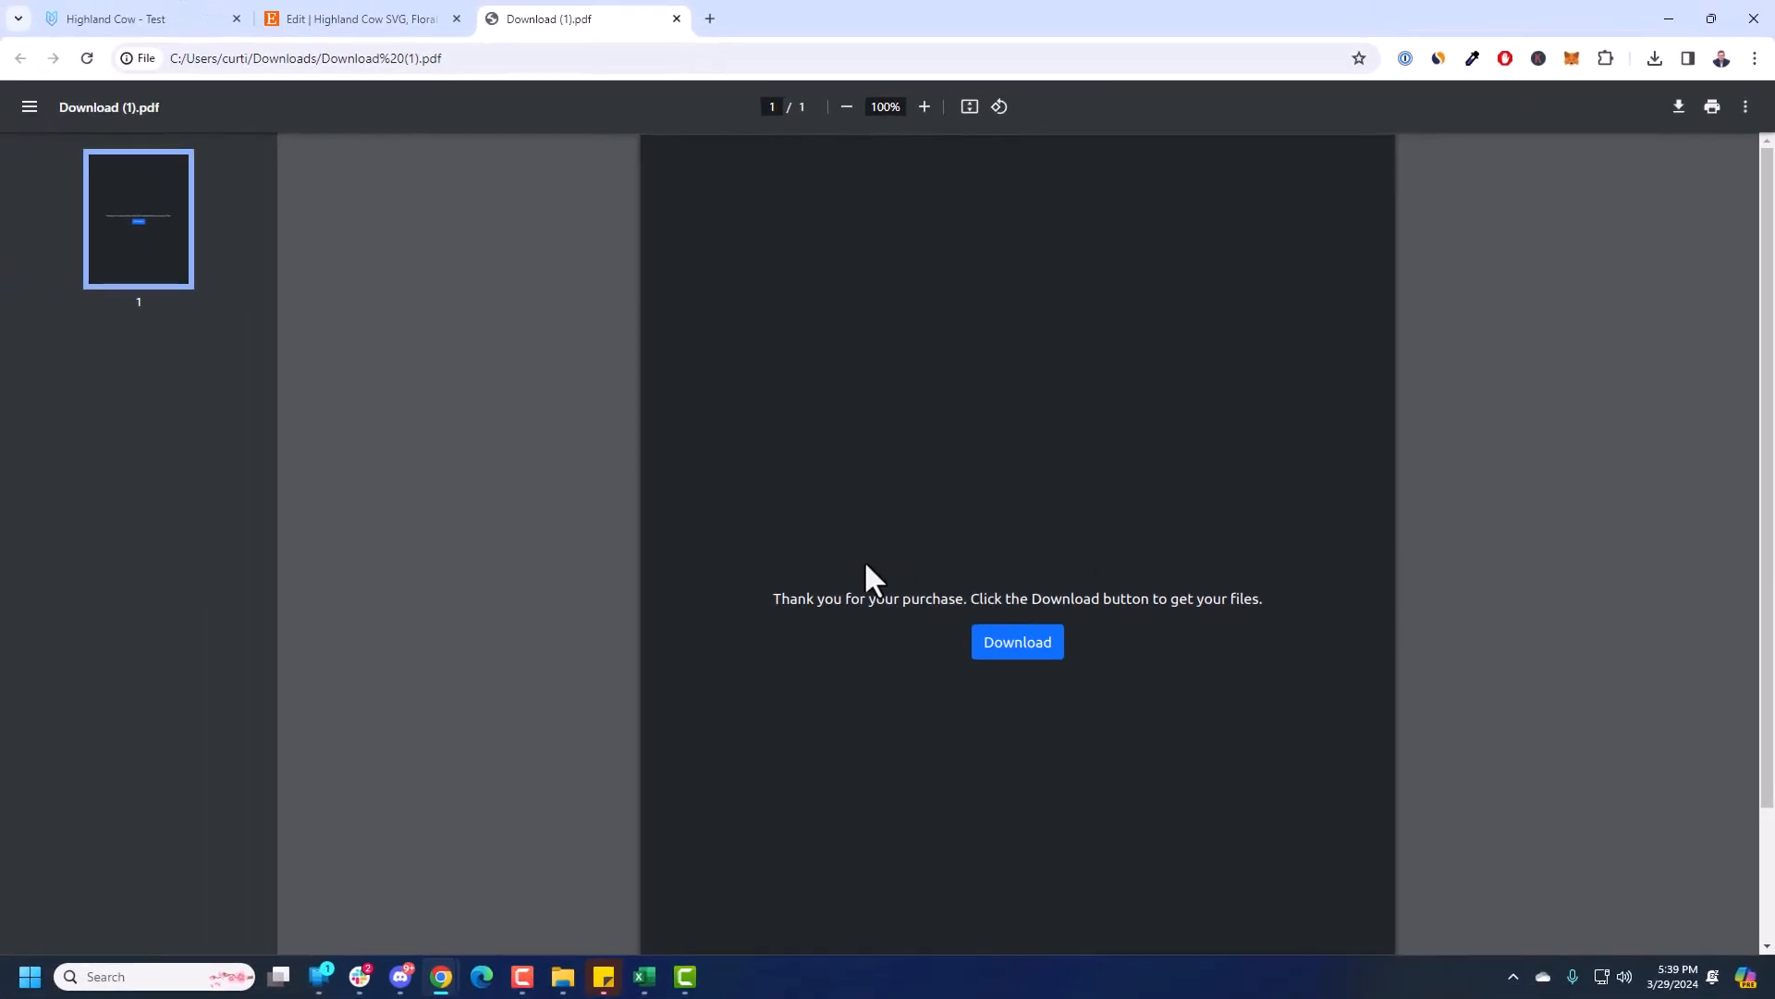
- Download the product files through the PDF's download link and open the resulting zip archive
left_click(1017, 655)
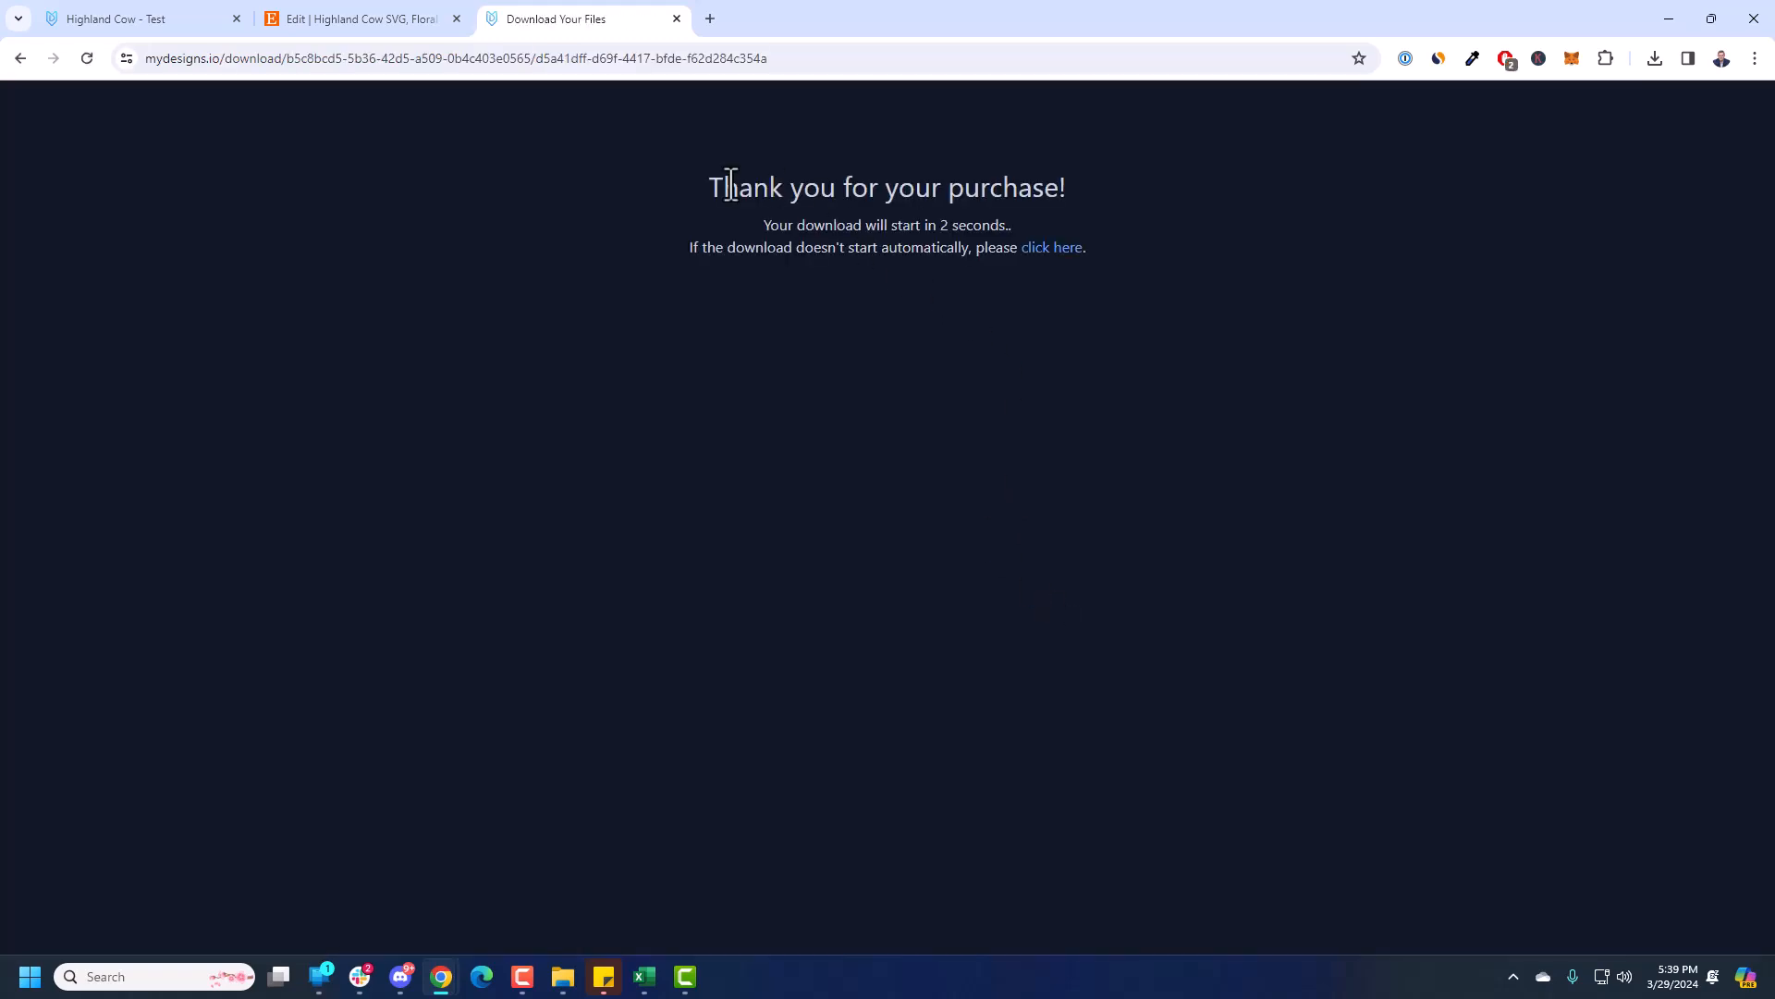
left_click_drag(726, 187, 1210, 243)
left_click(1210, 245)
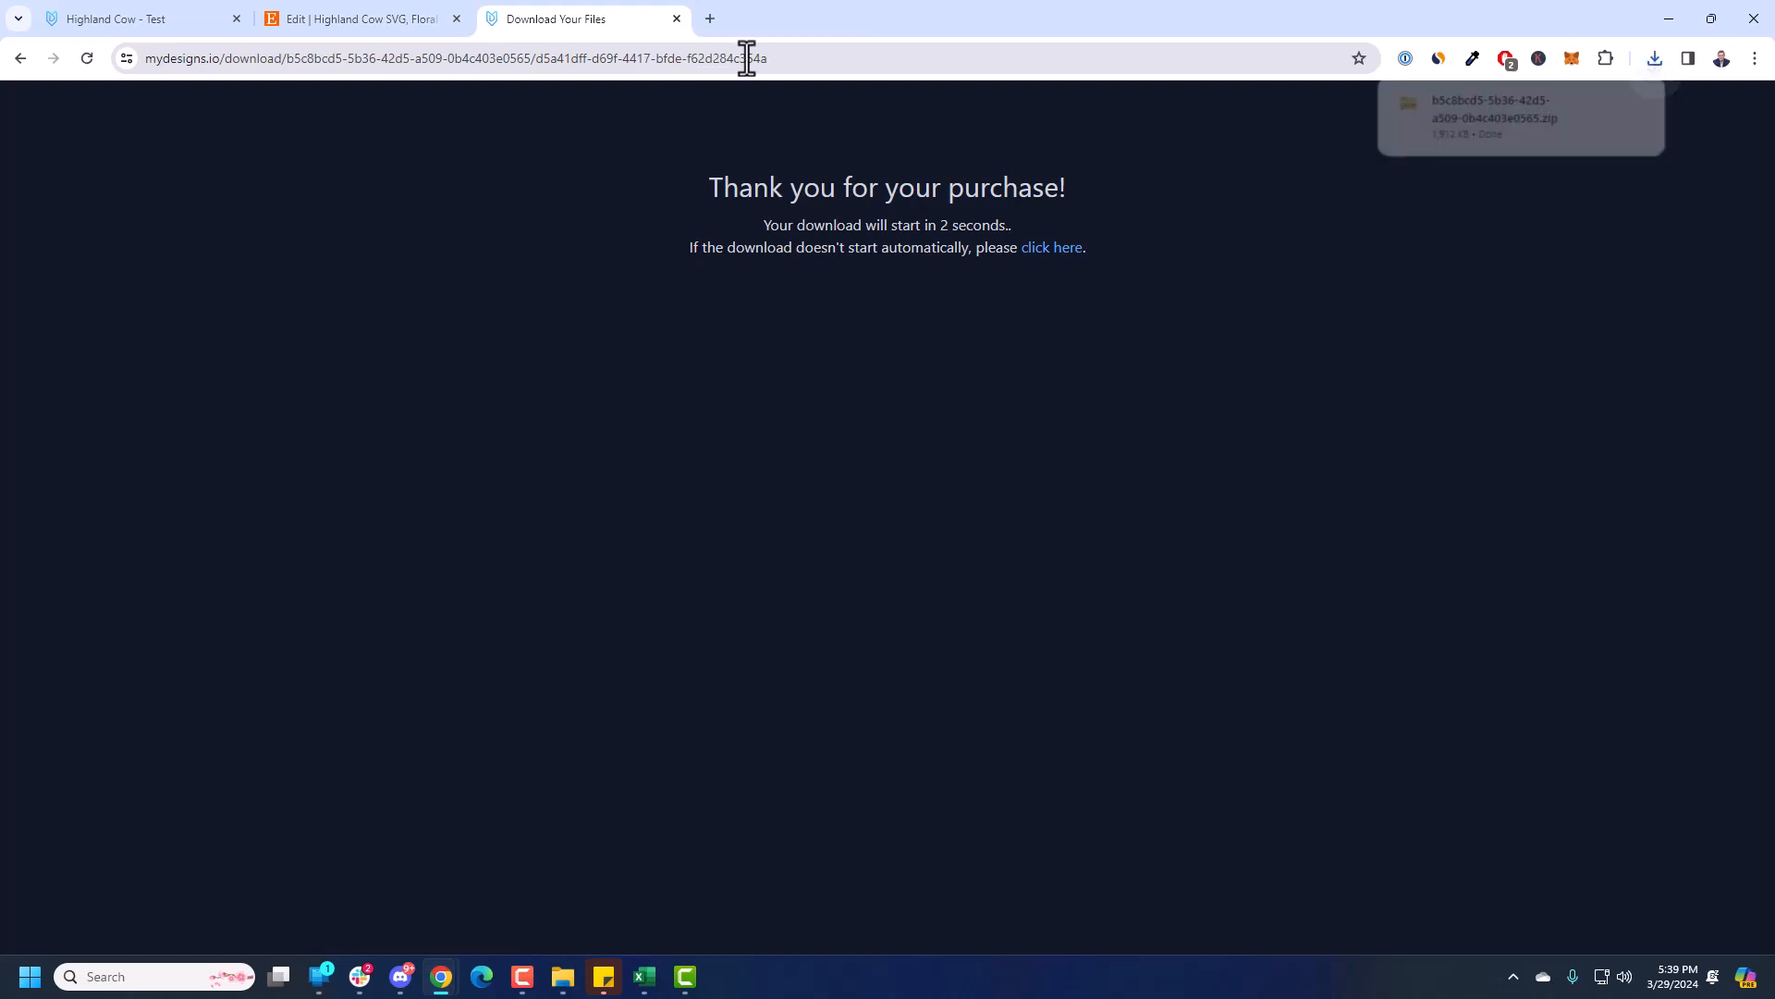
left_click(1473, 131)
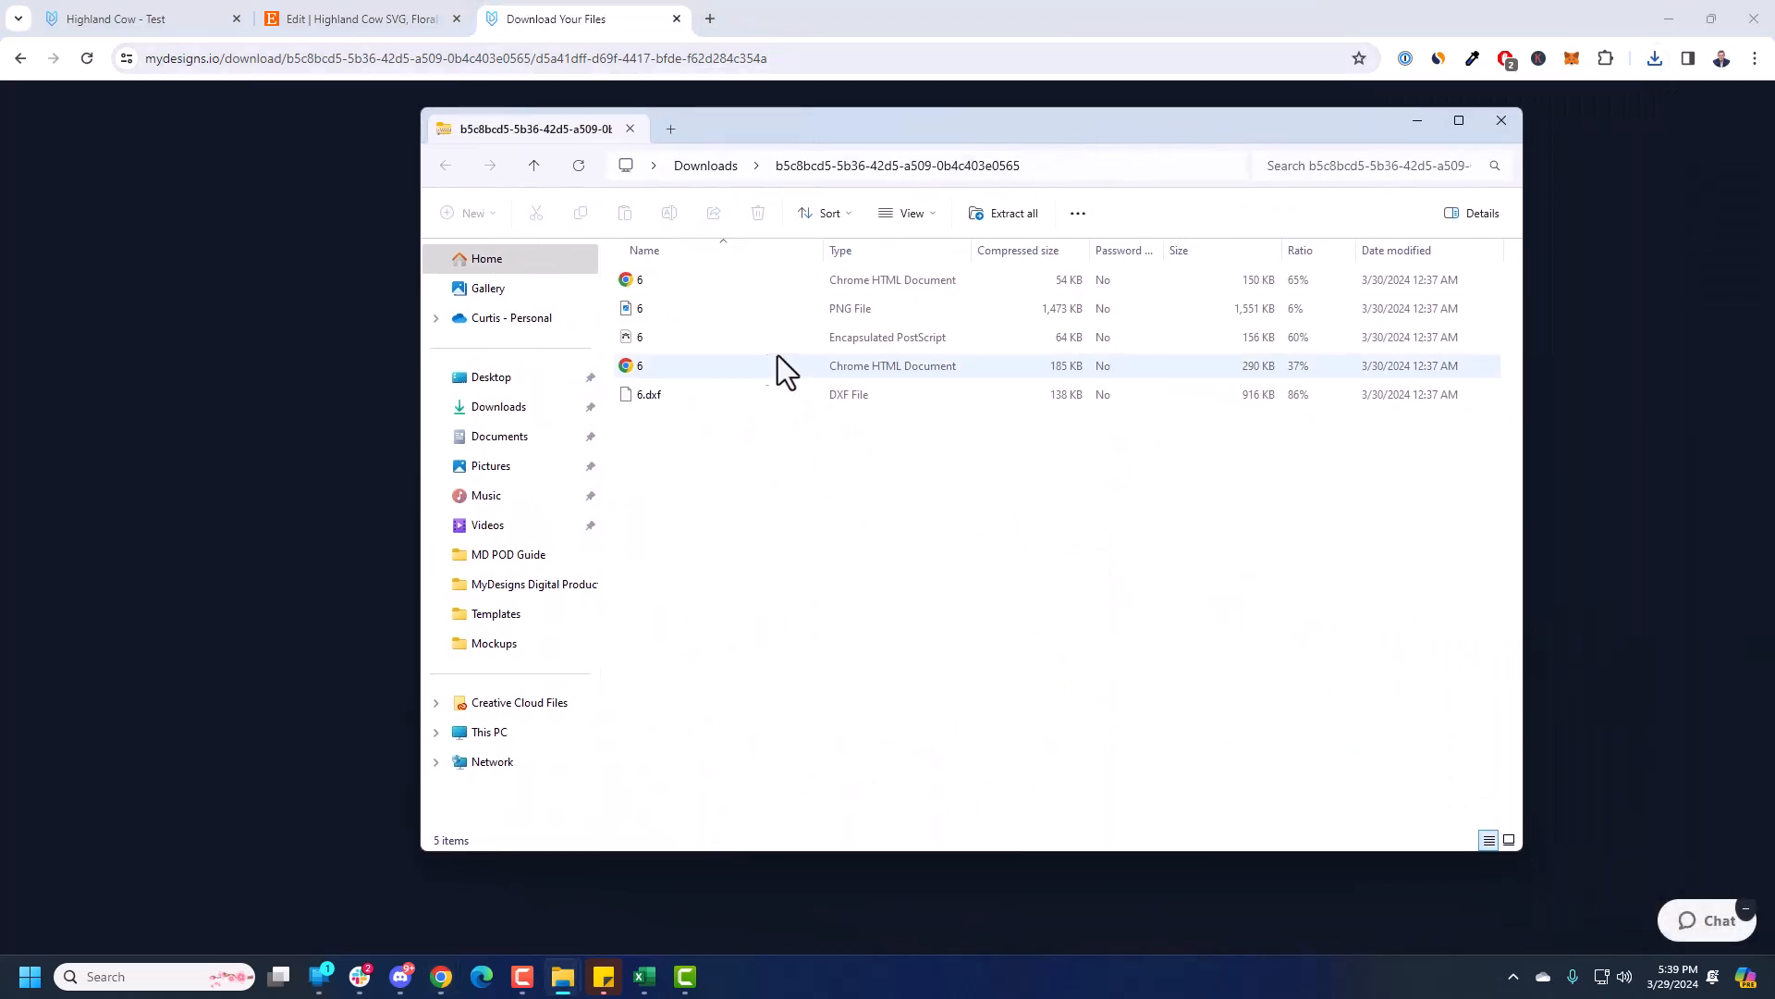
- Check the file formats in the archive and preview the PNG image of the floral crown cow
left_click(707, 288)
left_click(682, 392)
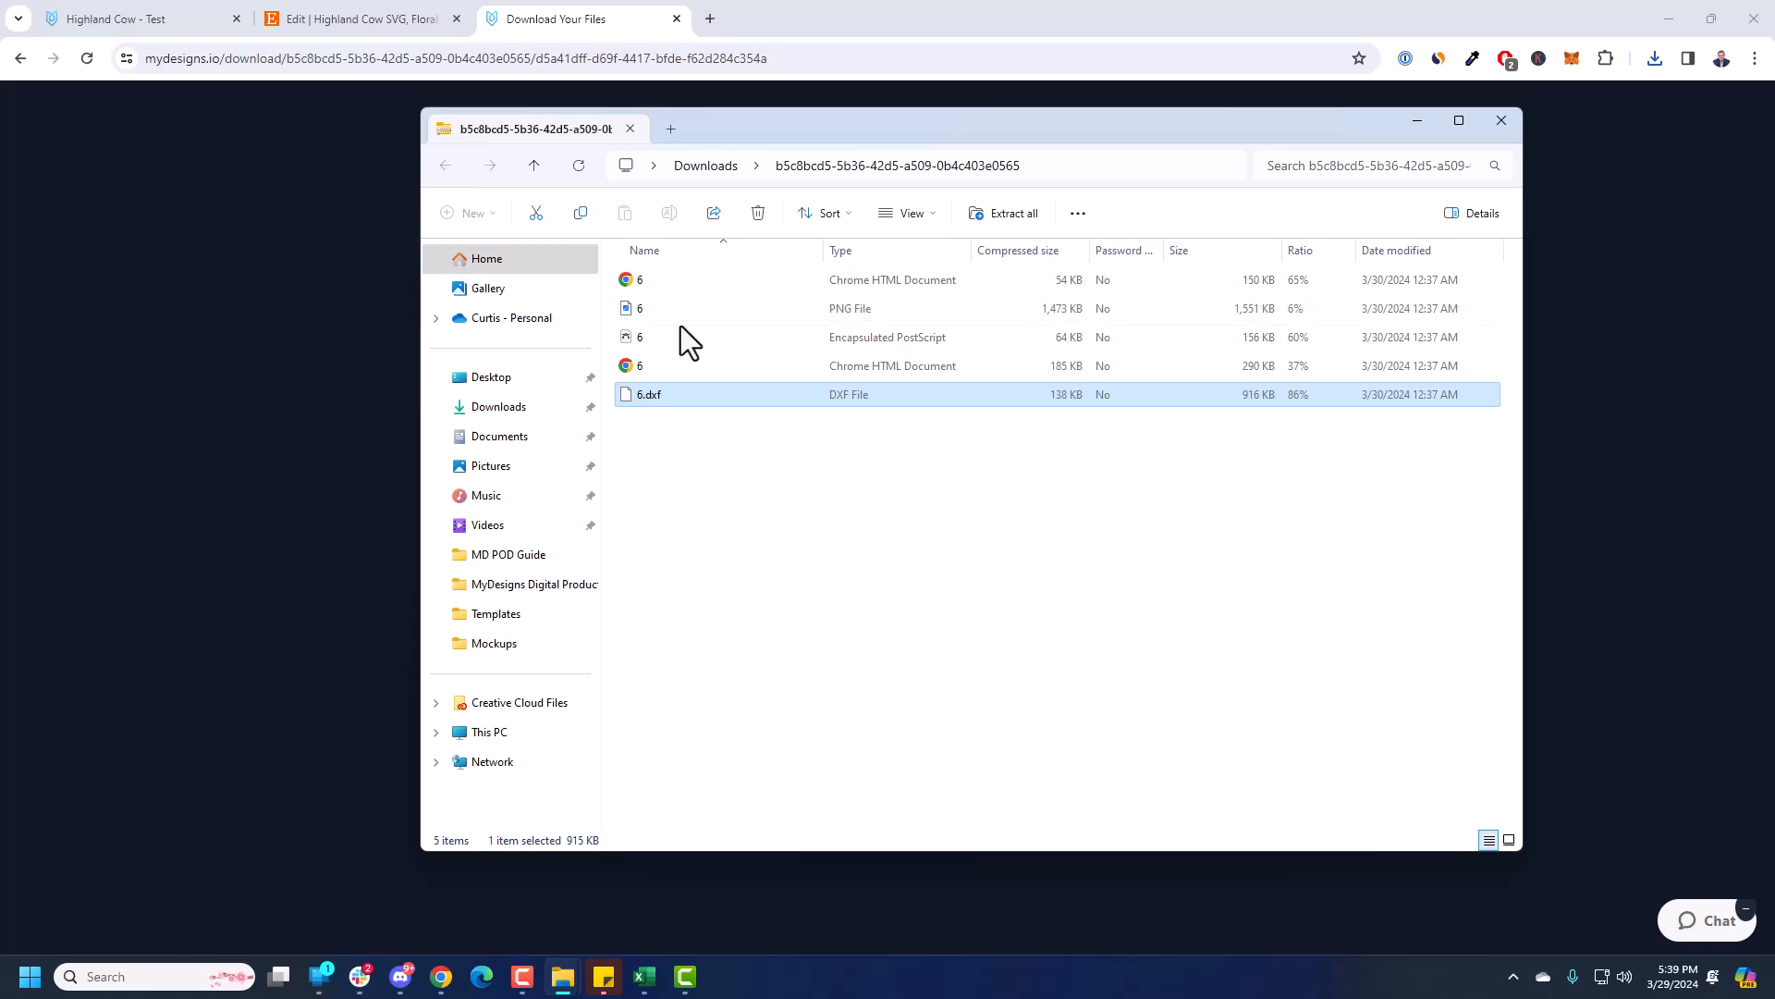
double_click(721, 314)
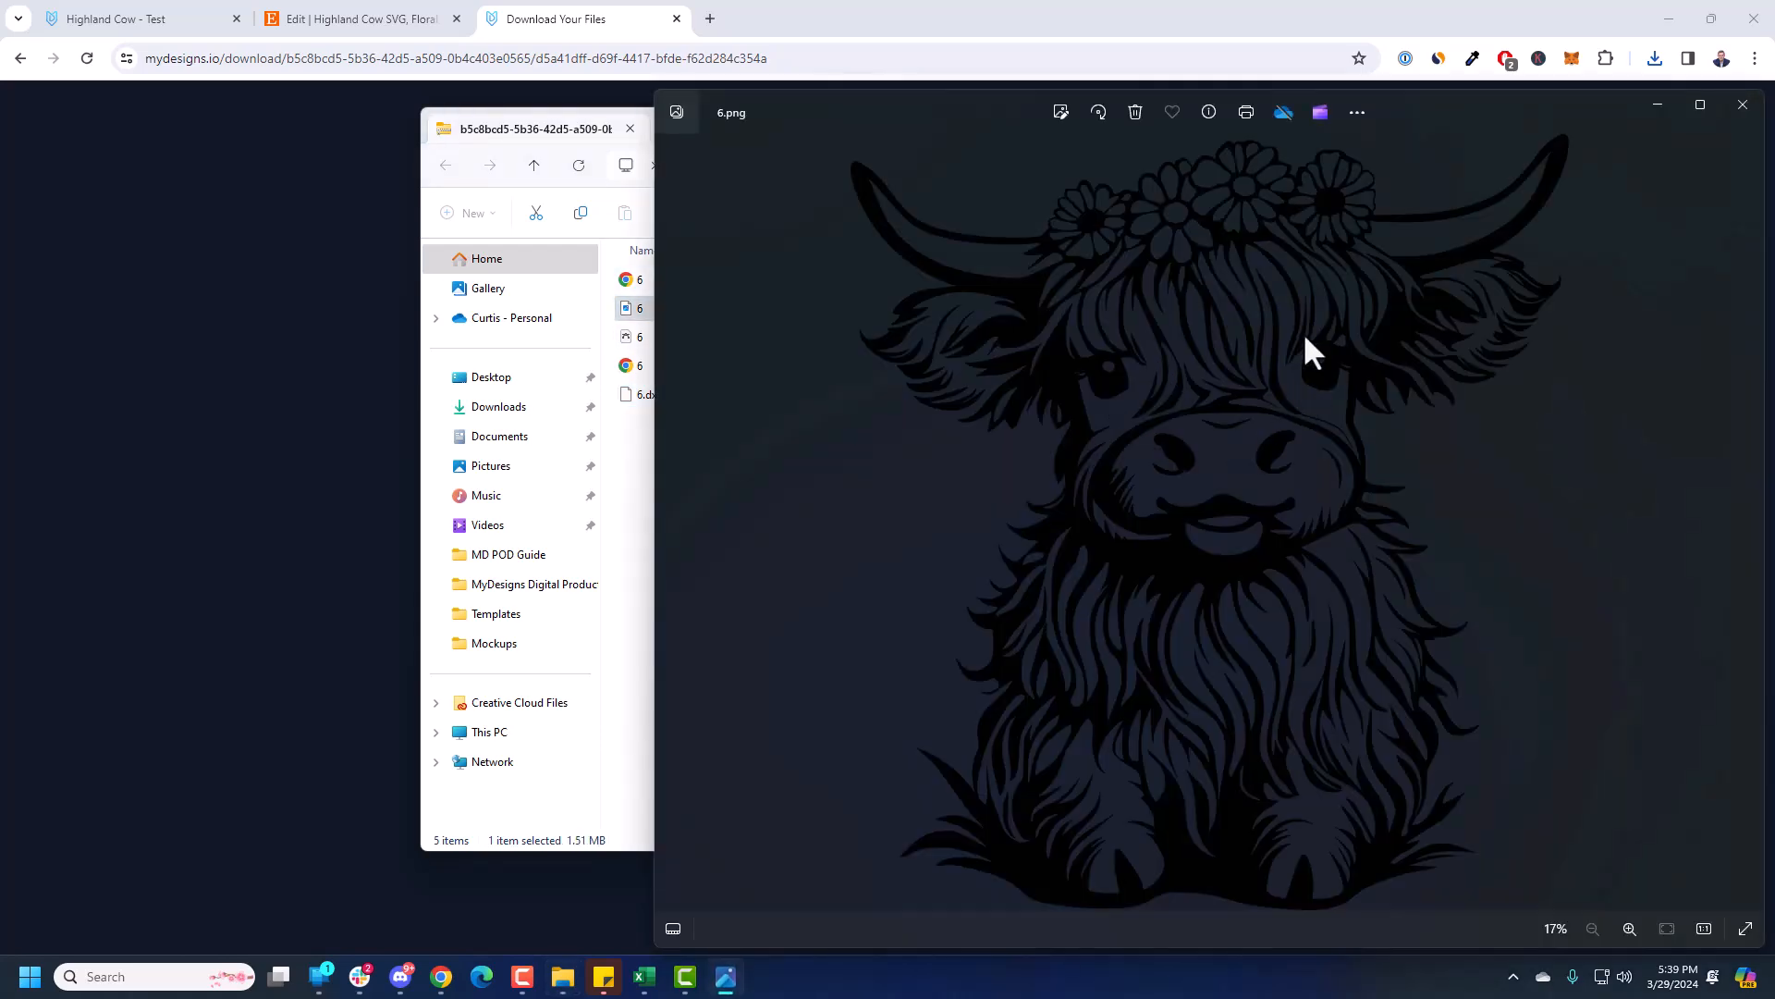
left_click(1739, 104)
left_click(713, 340)
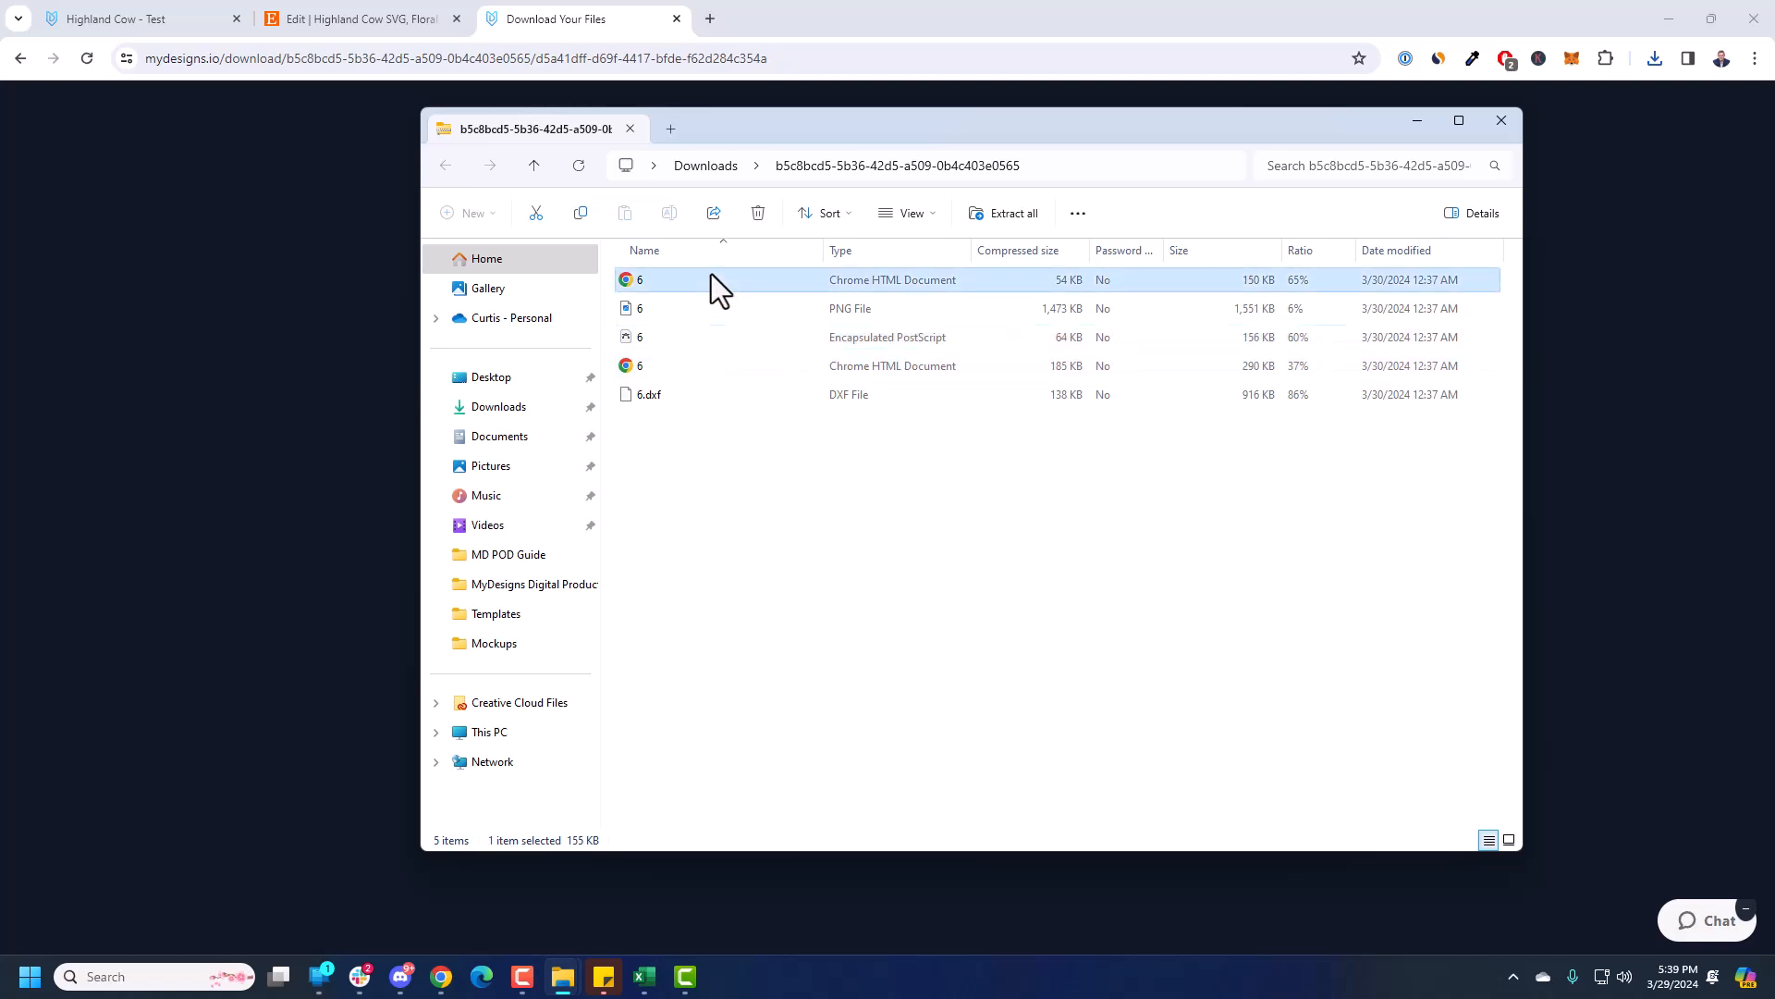
- View the archive's SVG file of the cow in the browser, closing it and the download page when done
left_click(662, 390)
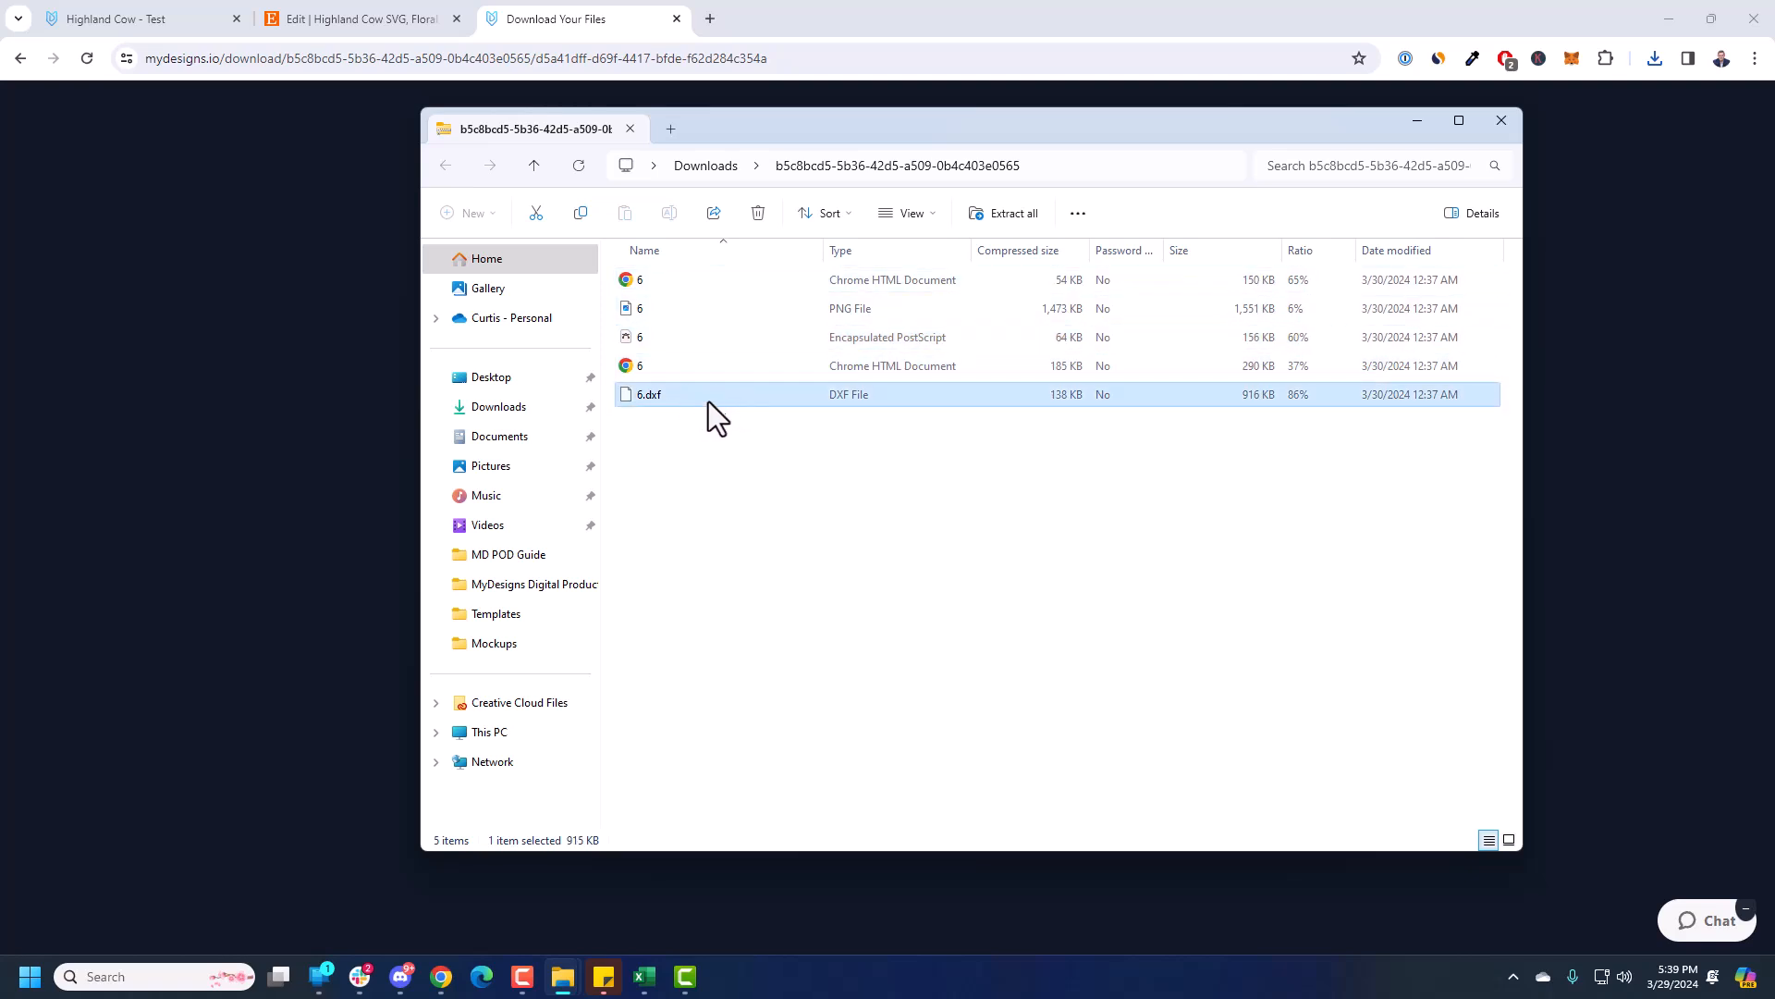
left_click(704, 370)
double_click(712, 287)
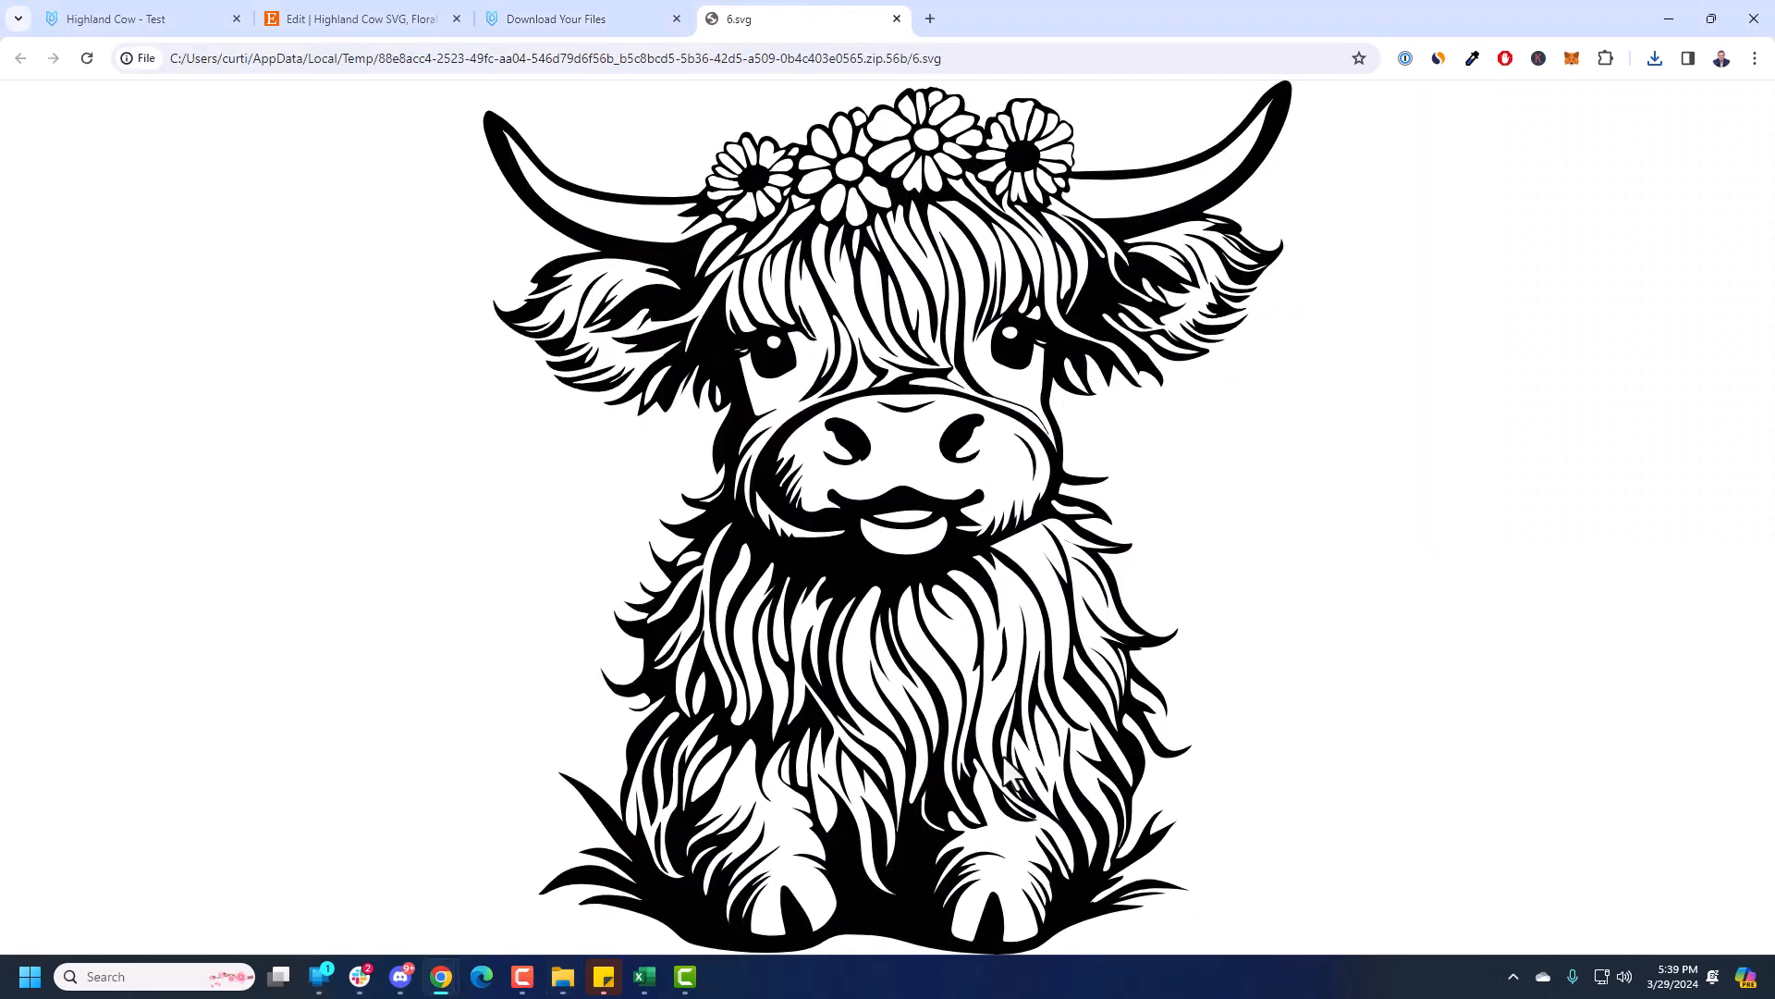
left_click(897, 19)
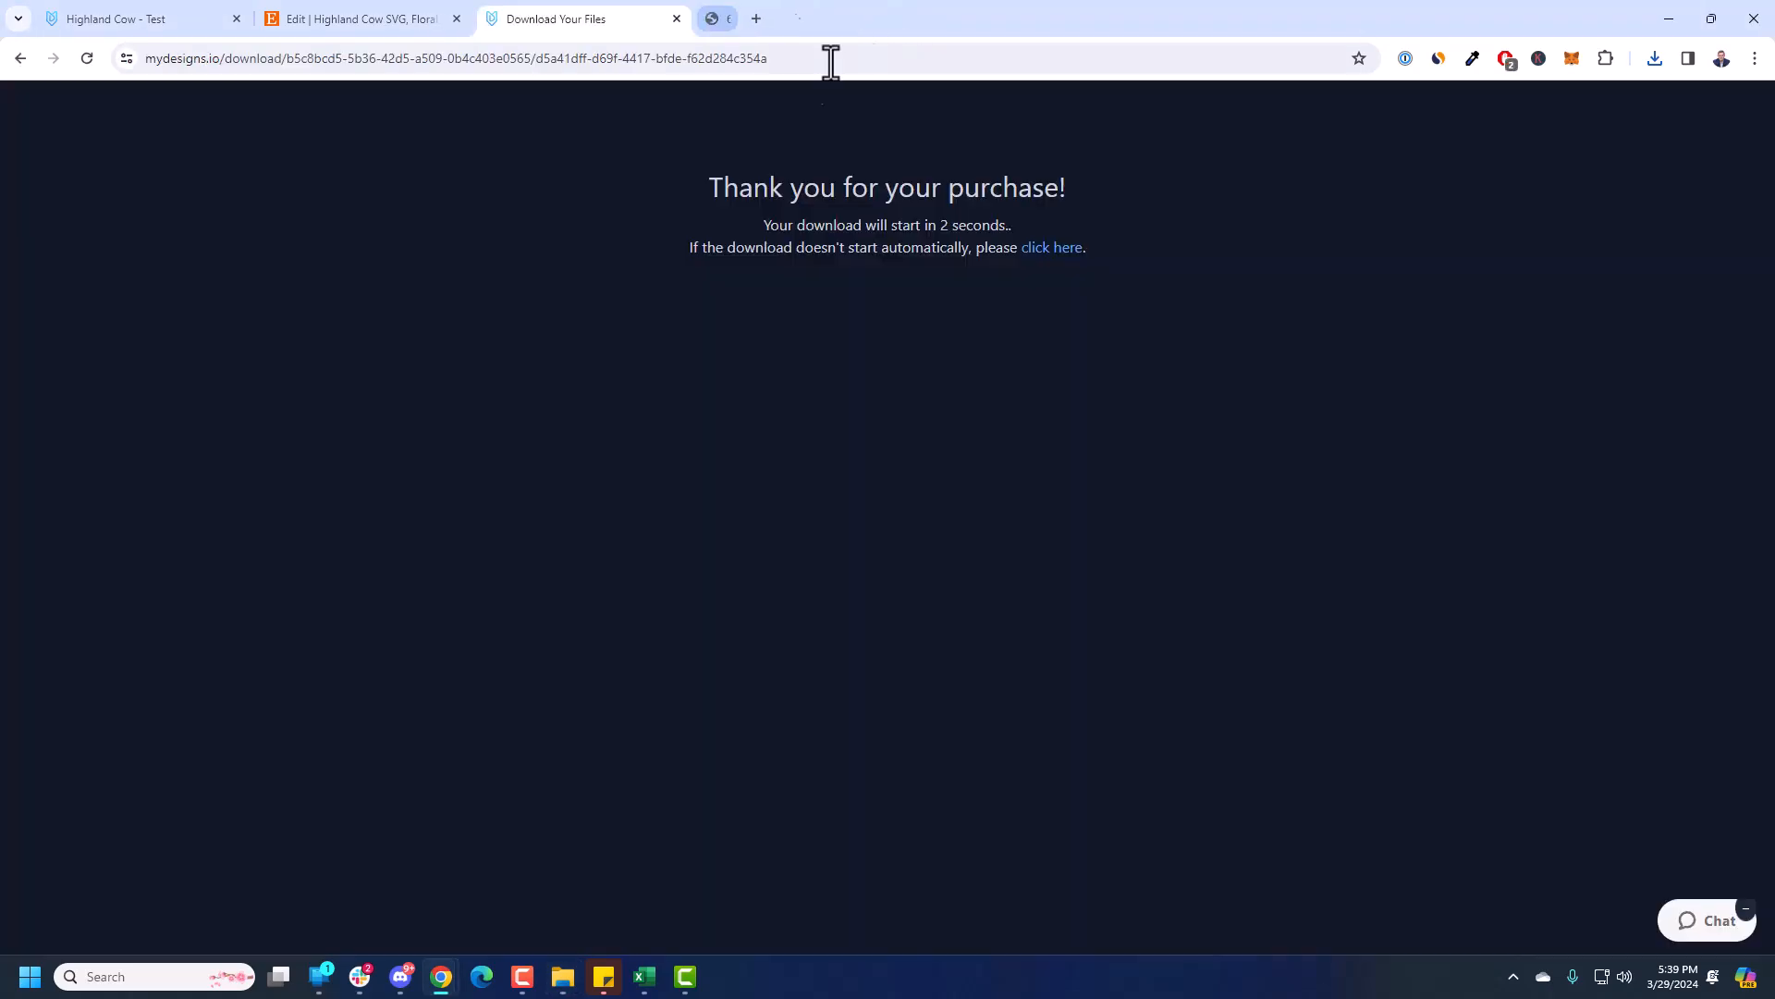
left_click(675, 18)
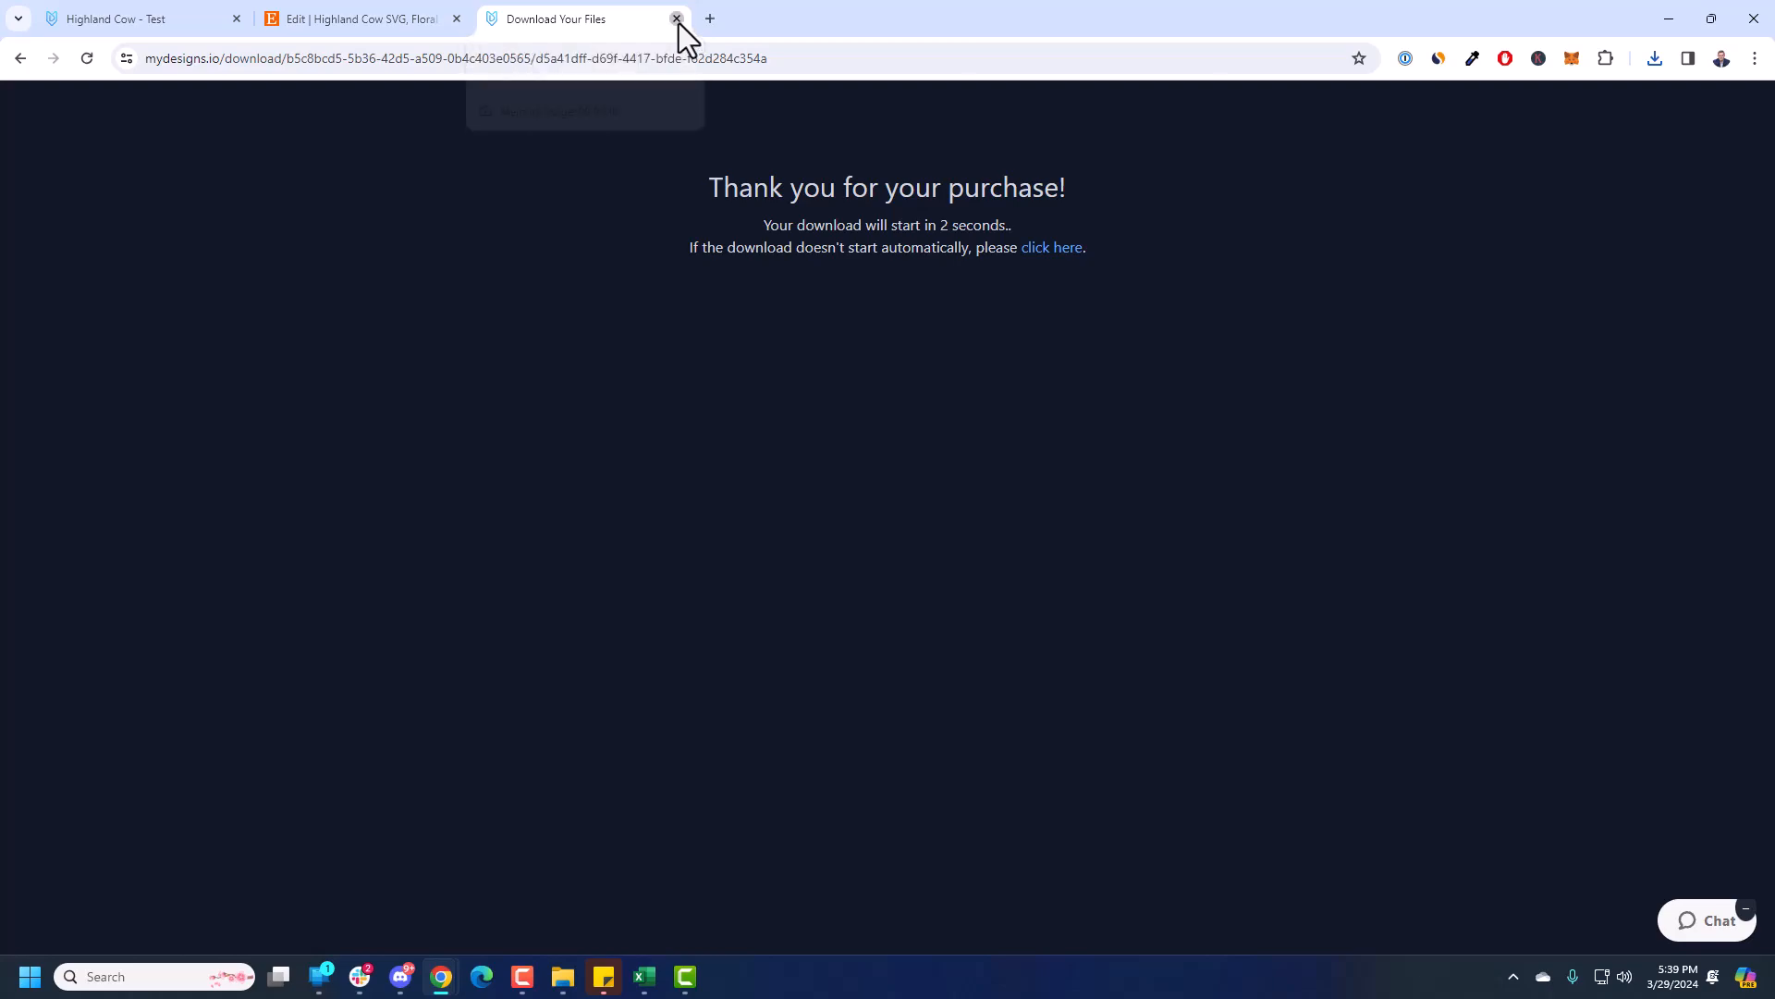
- Publish all eight highland cow drafts together from the shop's draft listings, accepting the listing fees
left_click(163, 237)
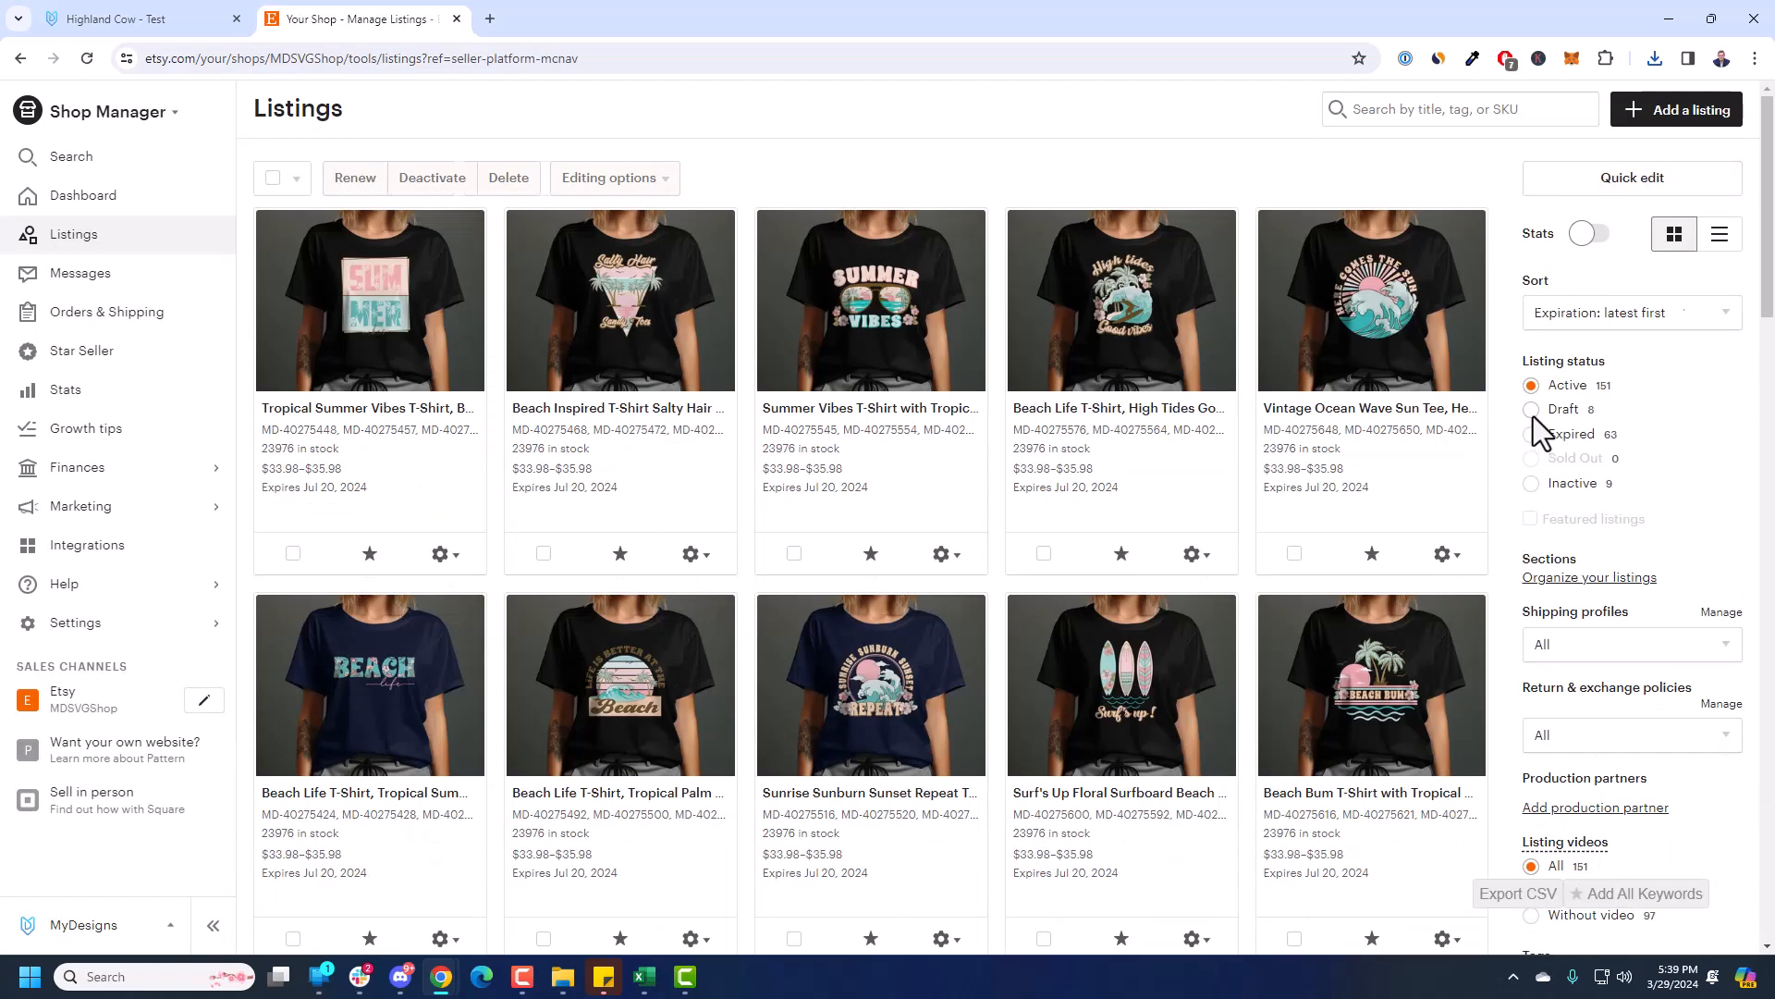
left_click(1532, 413)
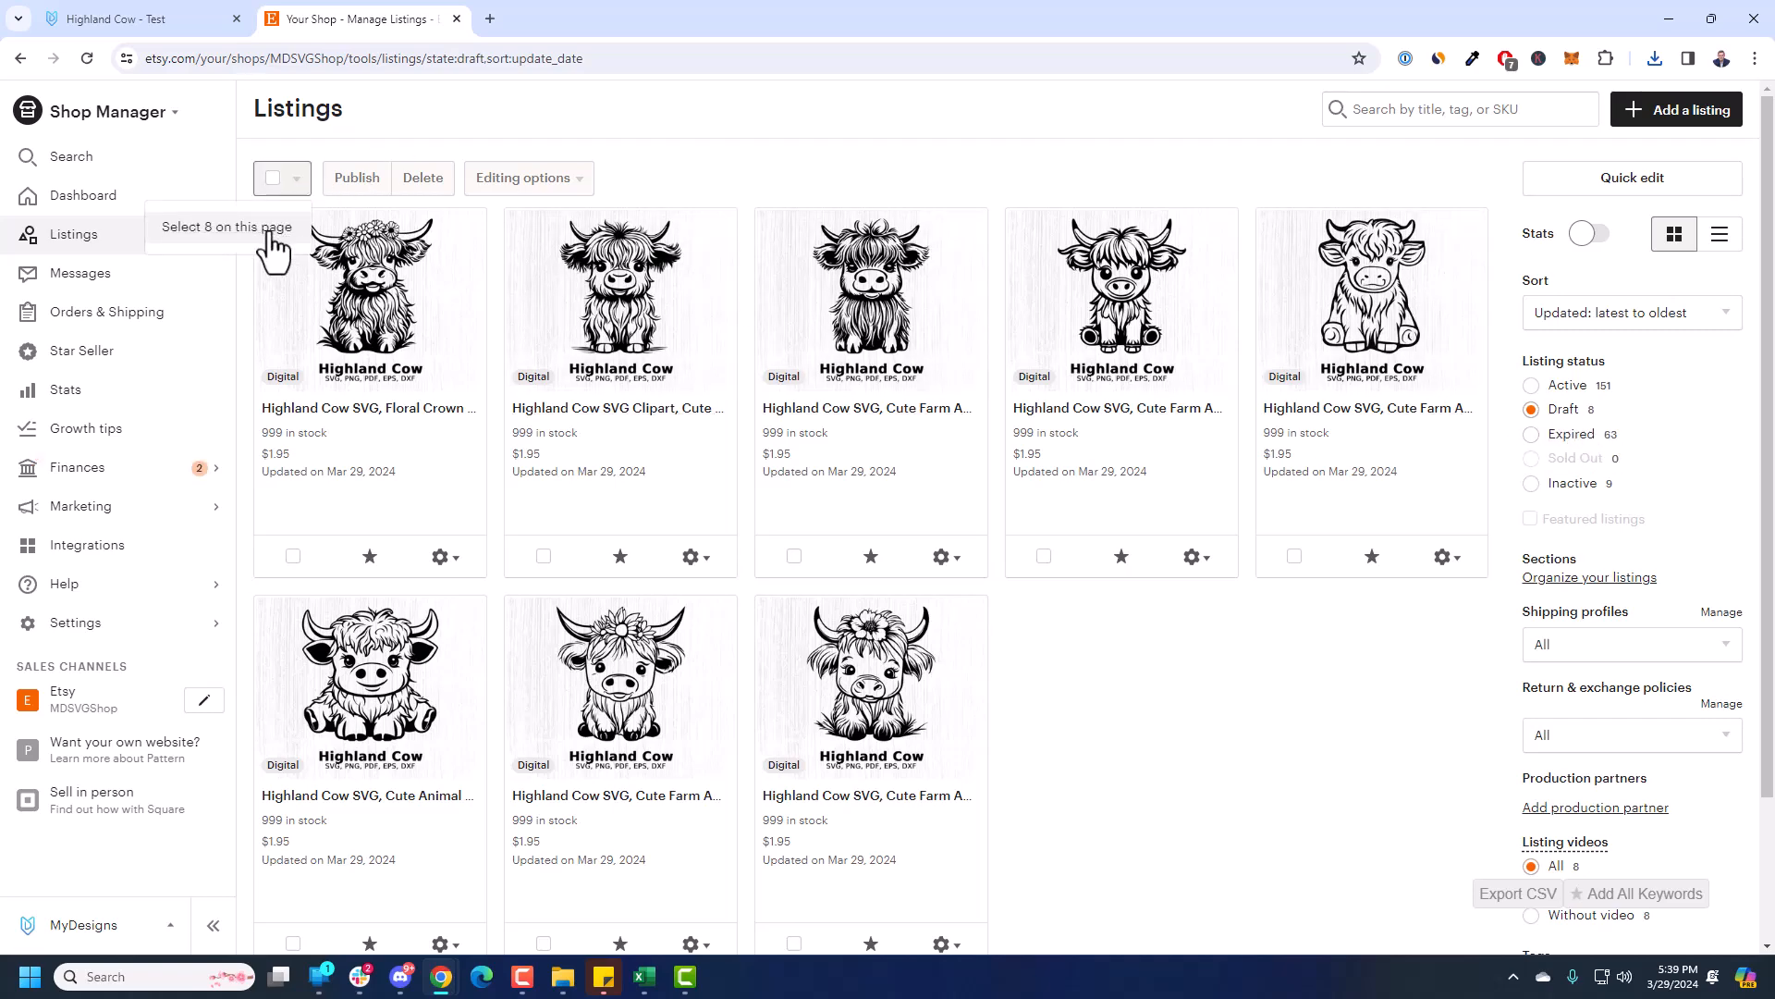
left_click(271, 178)
left_click(381, 180)
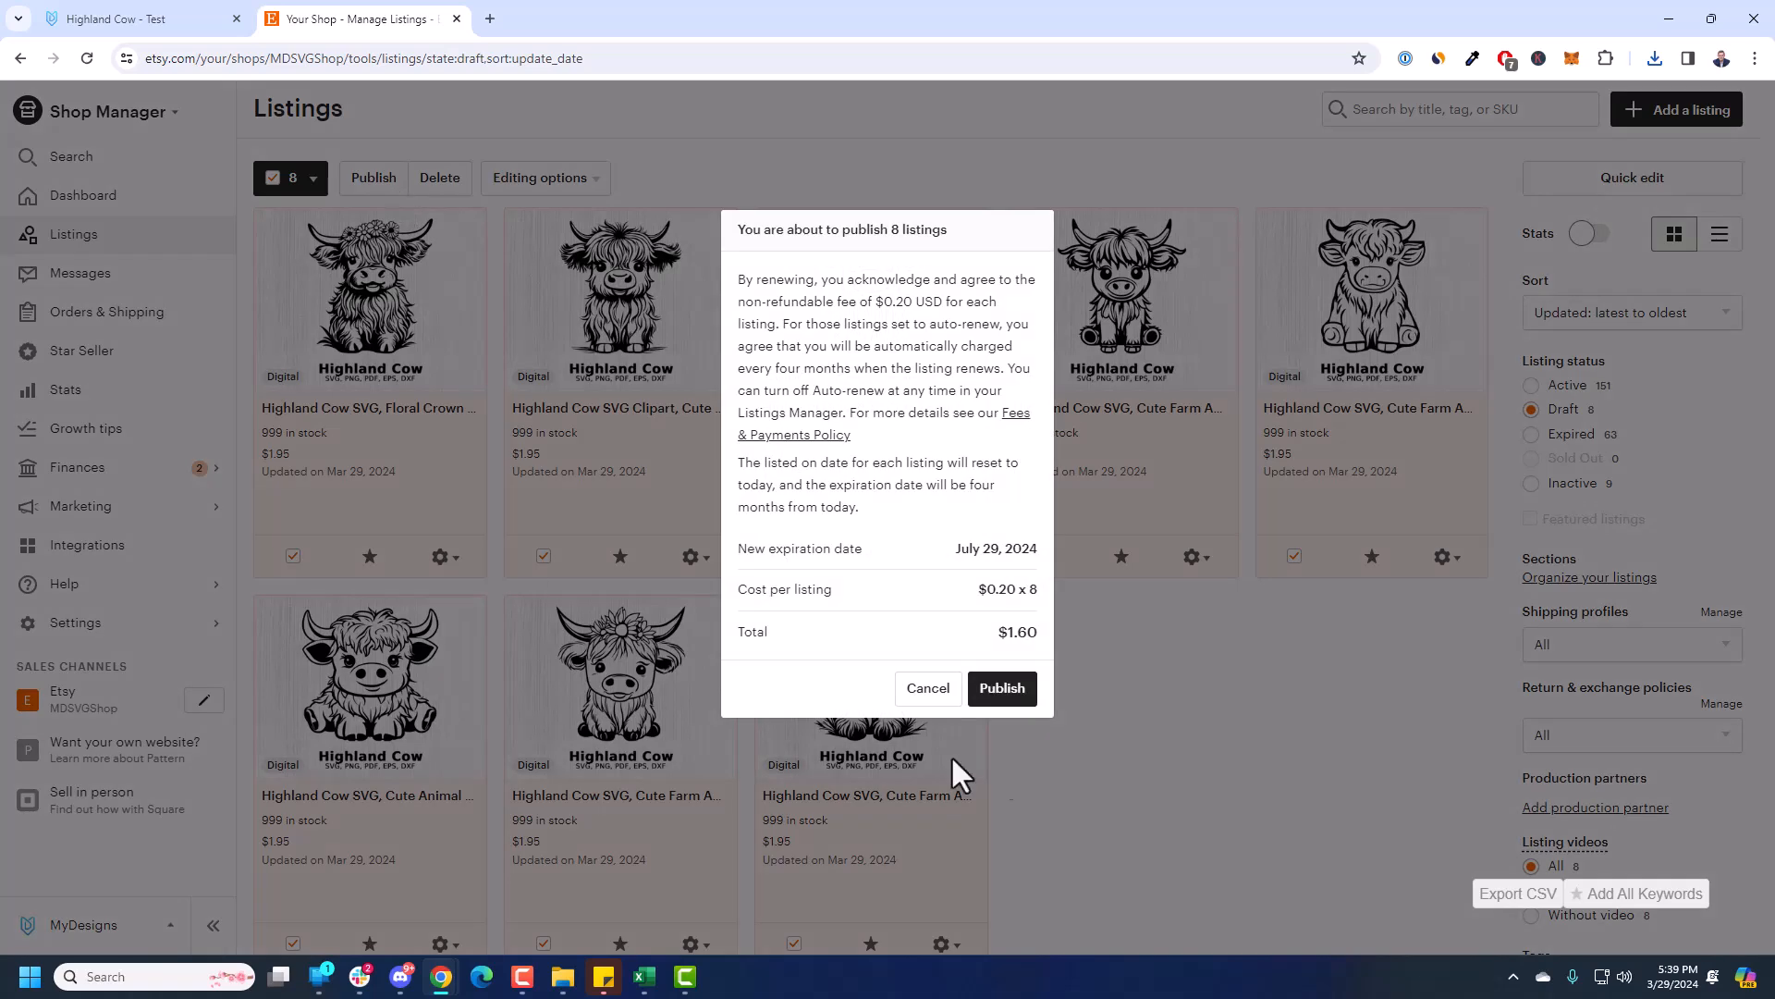
left_click(1029, 698)
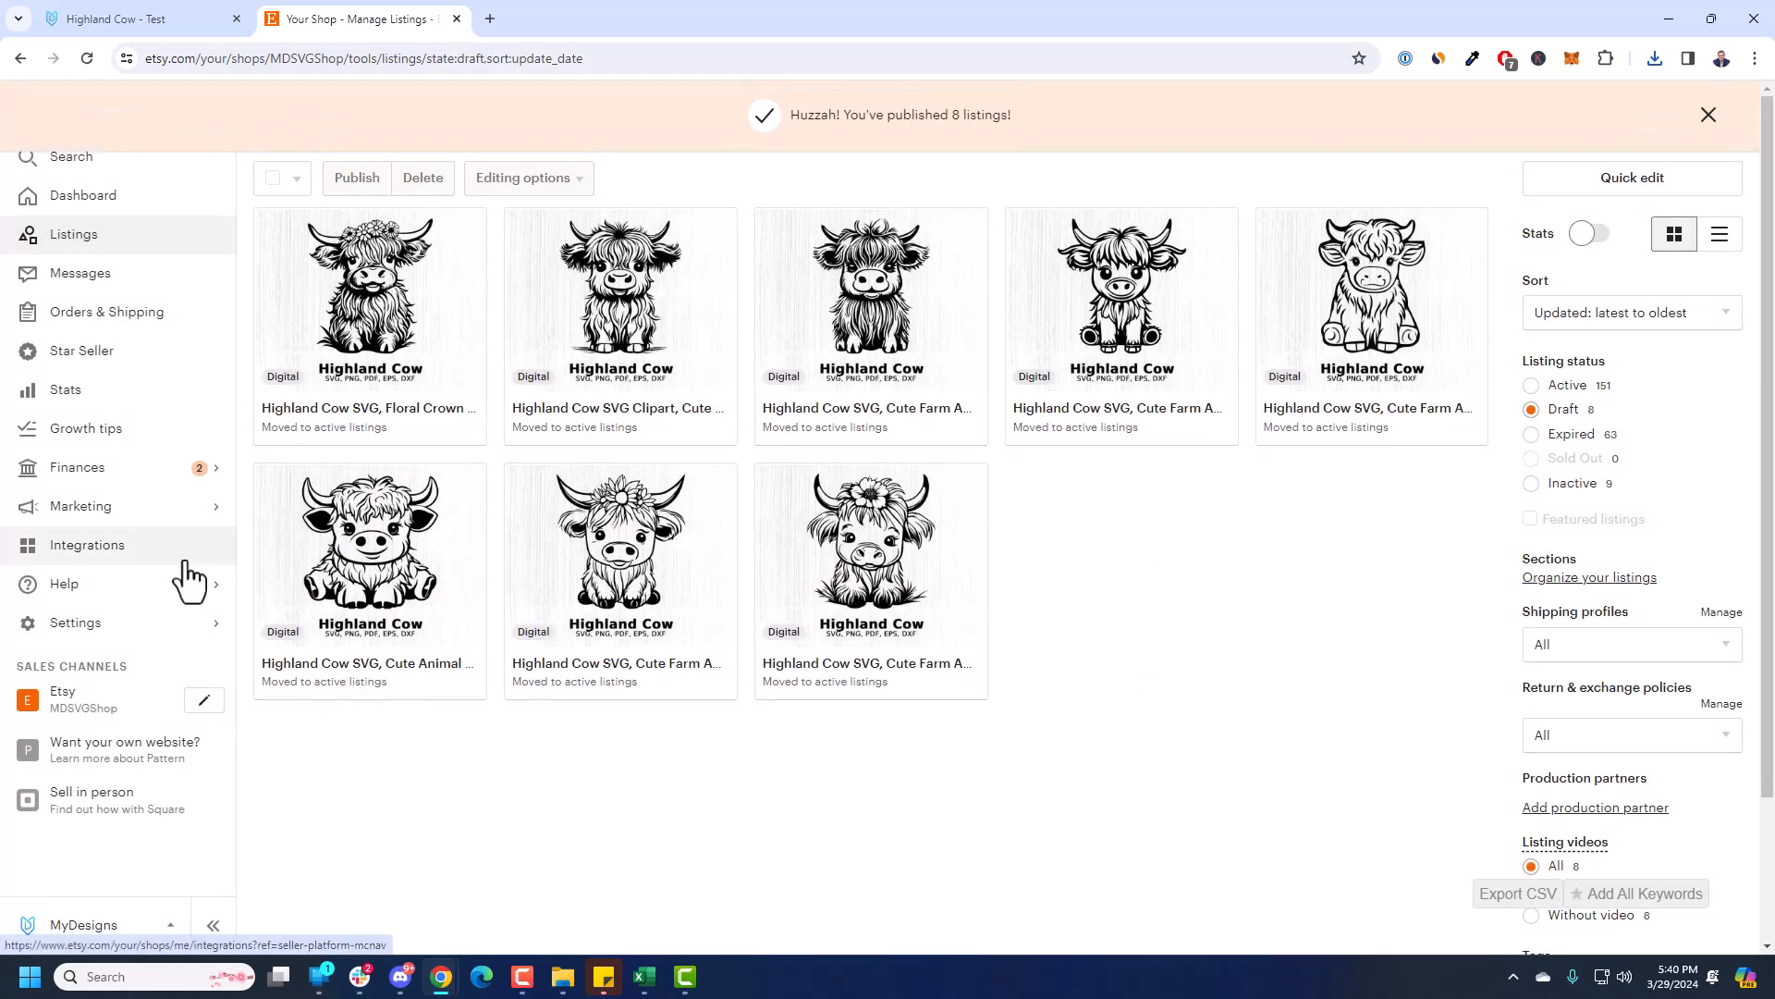
- Open the public MDSVGShop storefront and view the mug and T-shirt mockups of the first highland cow listing
left_click(83, 708)
scroll(555, 513, "down", 8)
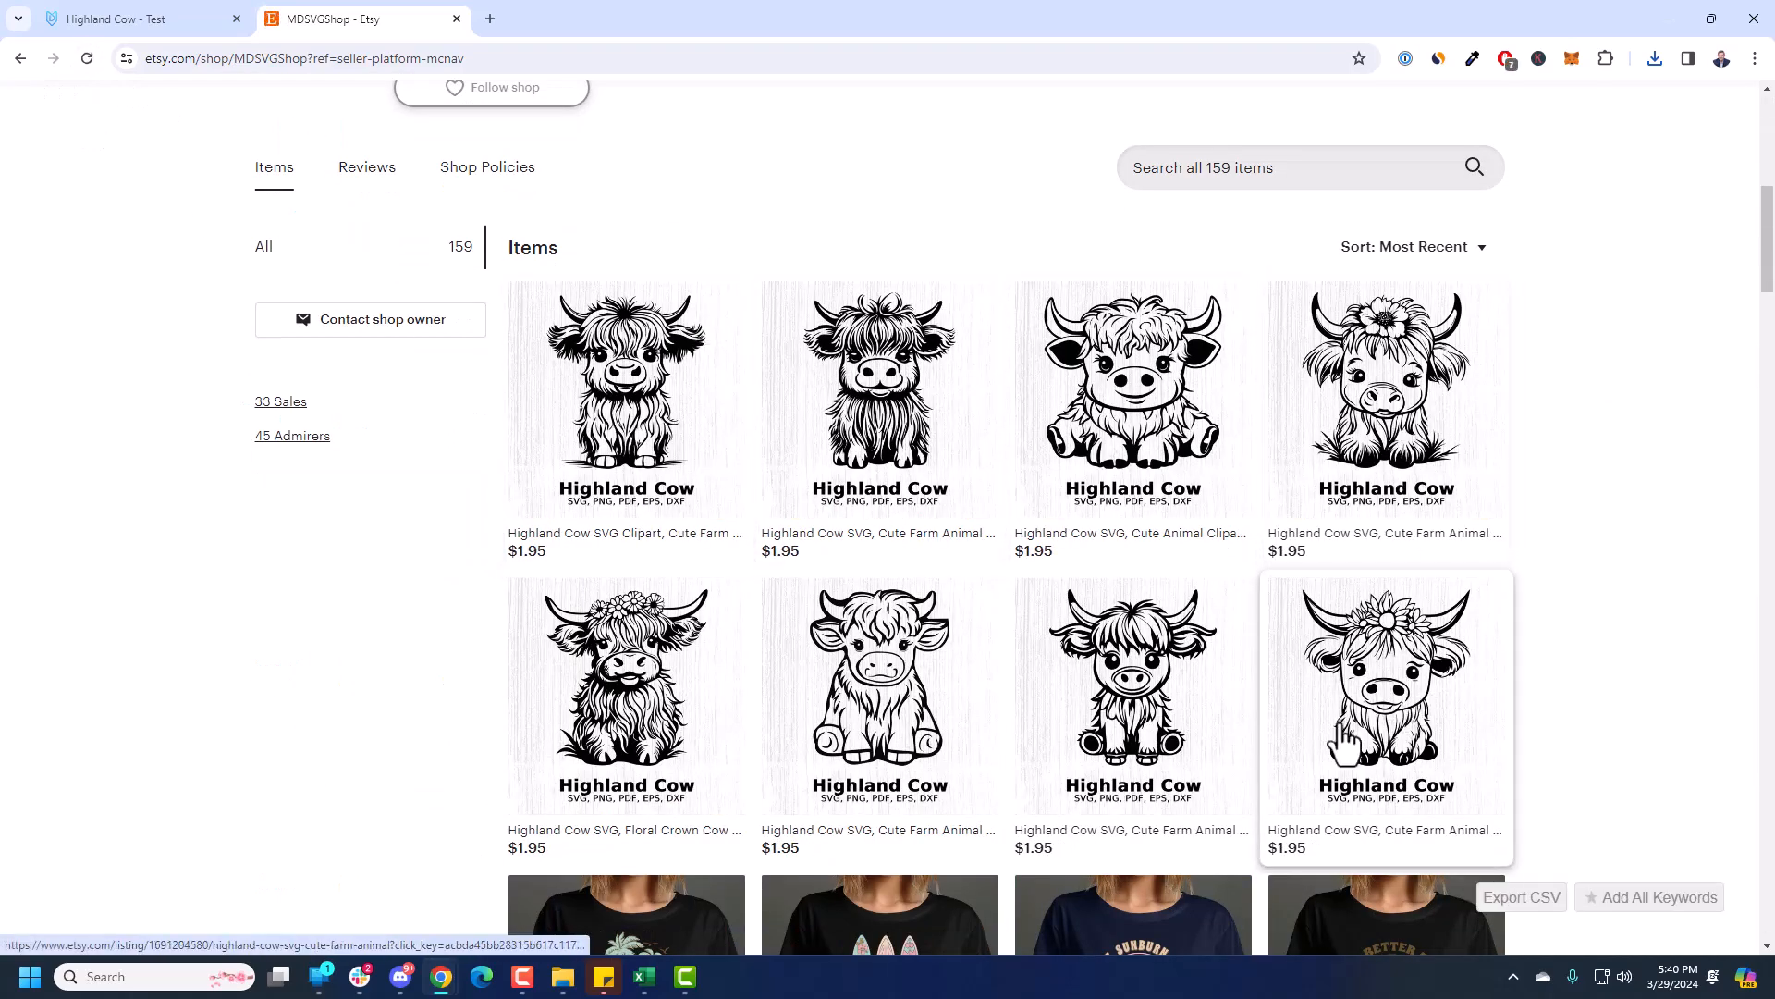
left_click(591, 425)
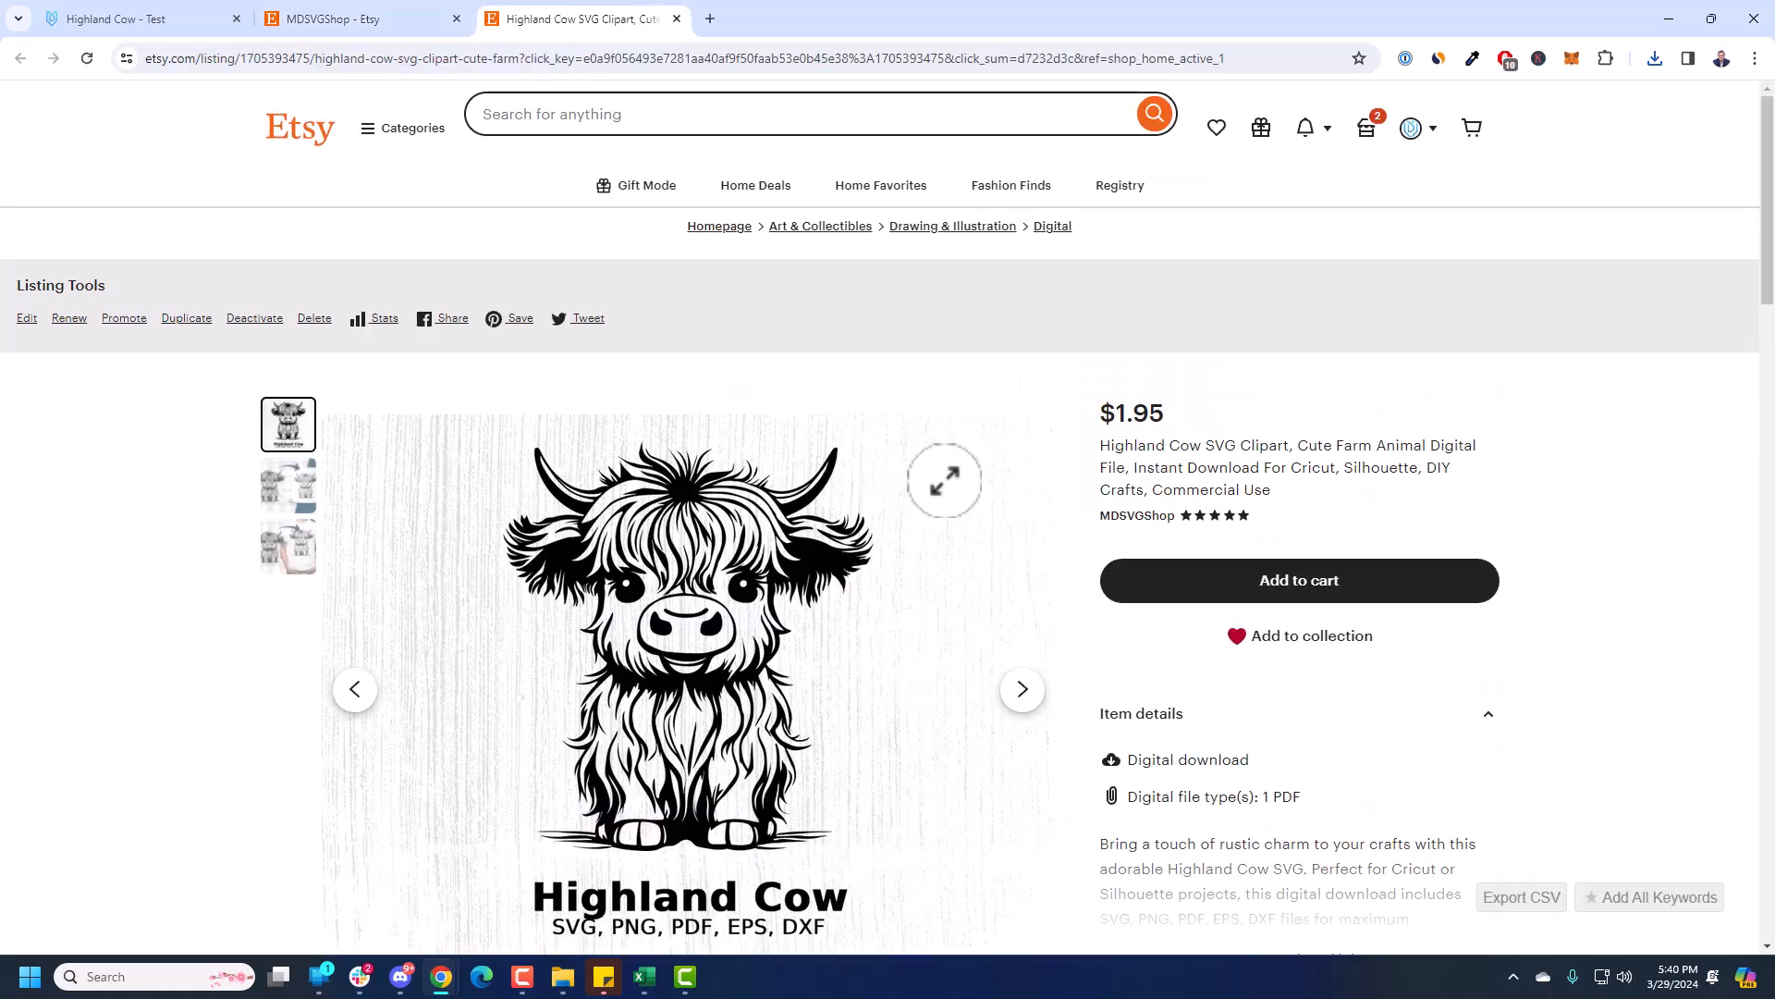
scroll(962, 474, "down", 3)
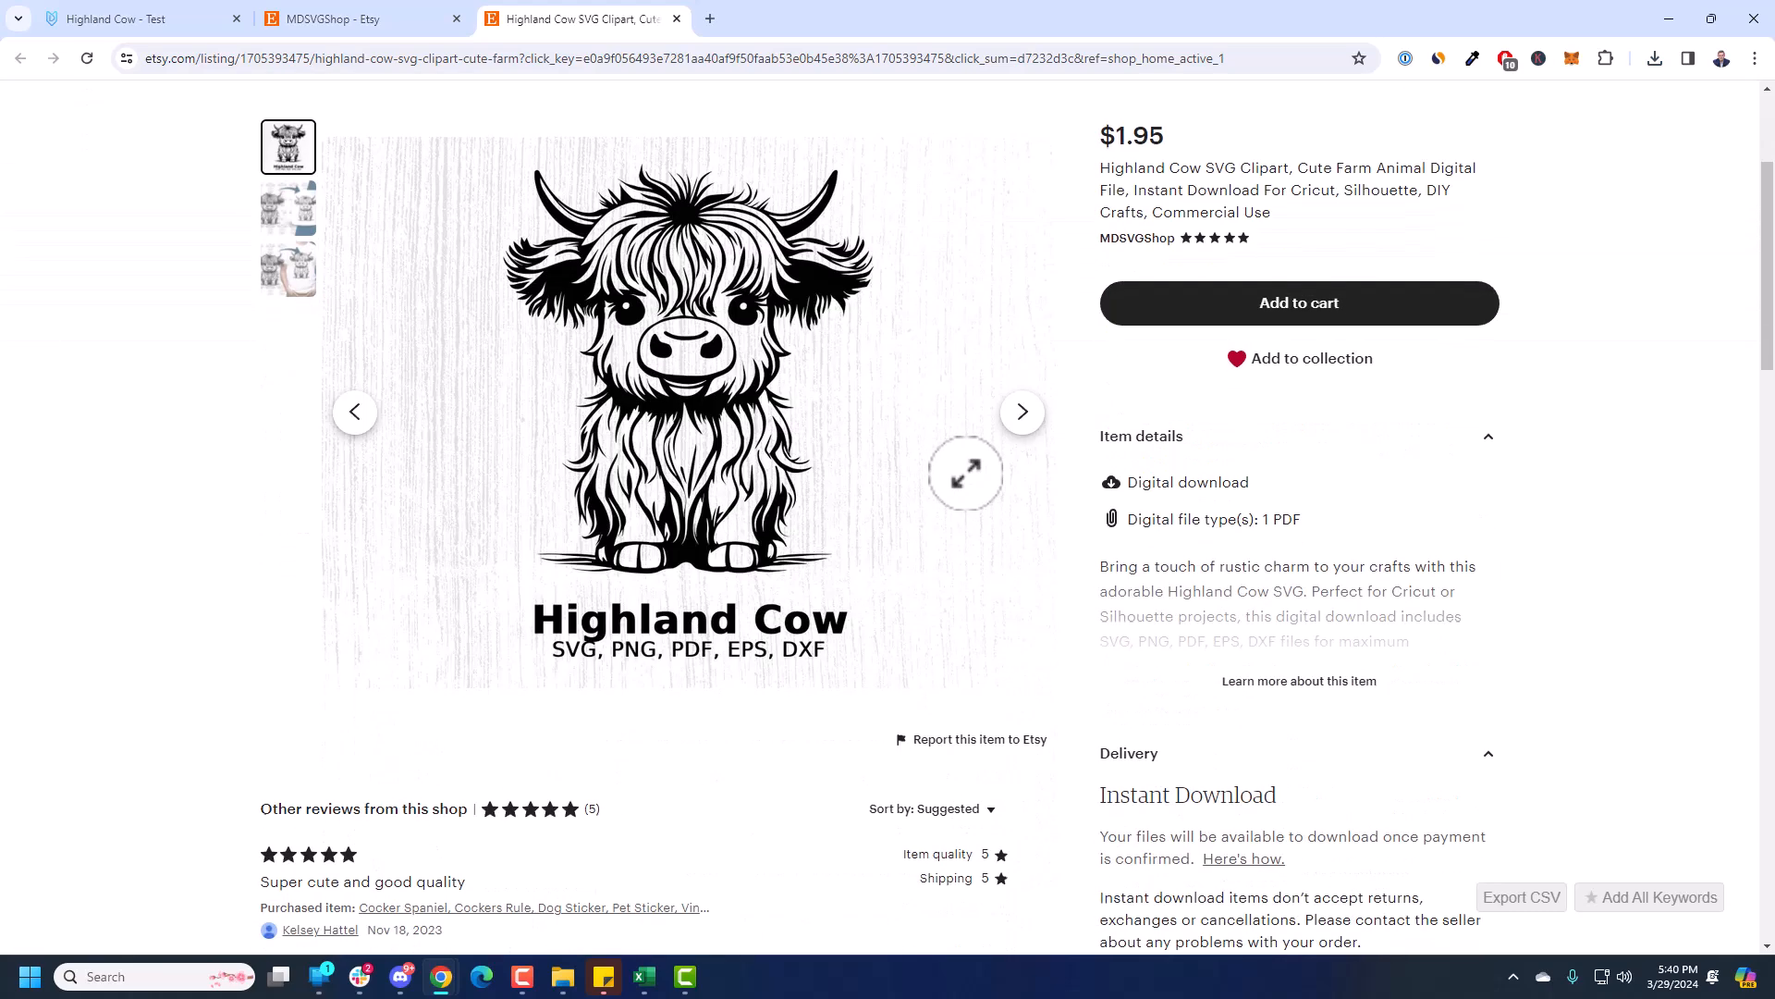
scroll(967, 473, "up", 1)
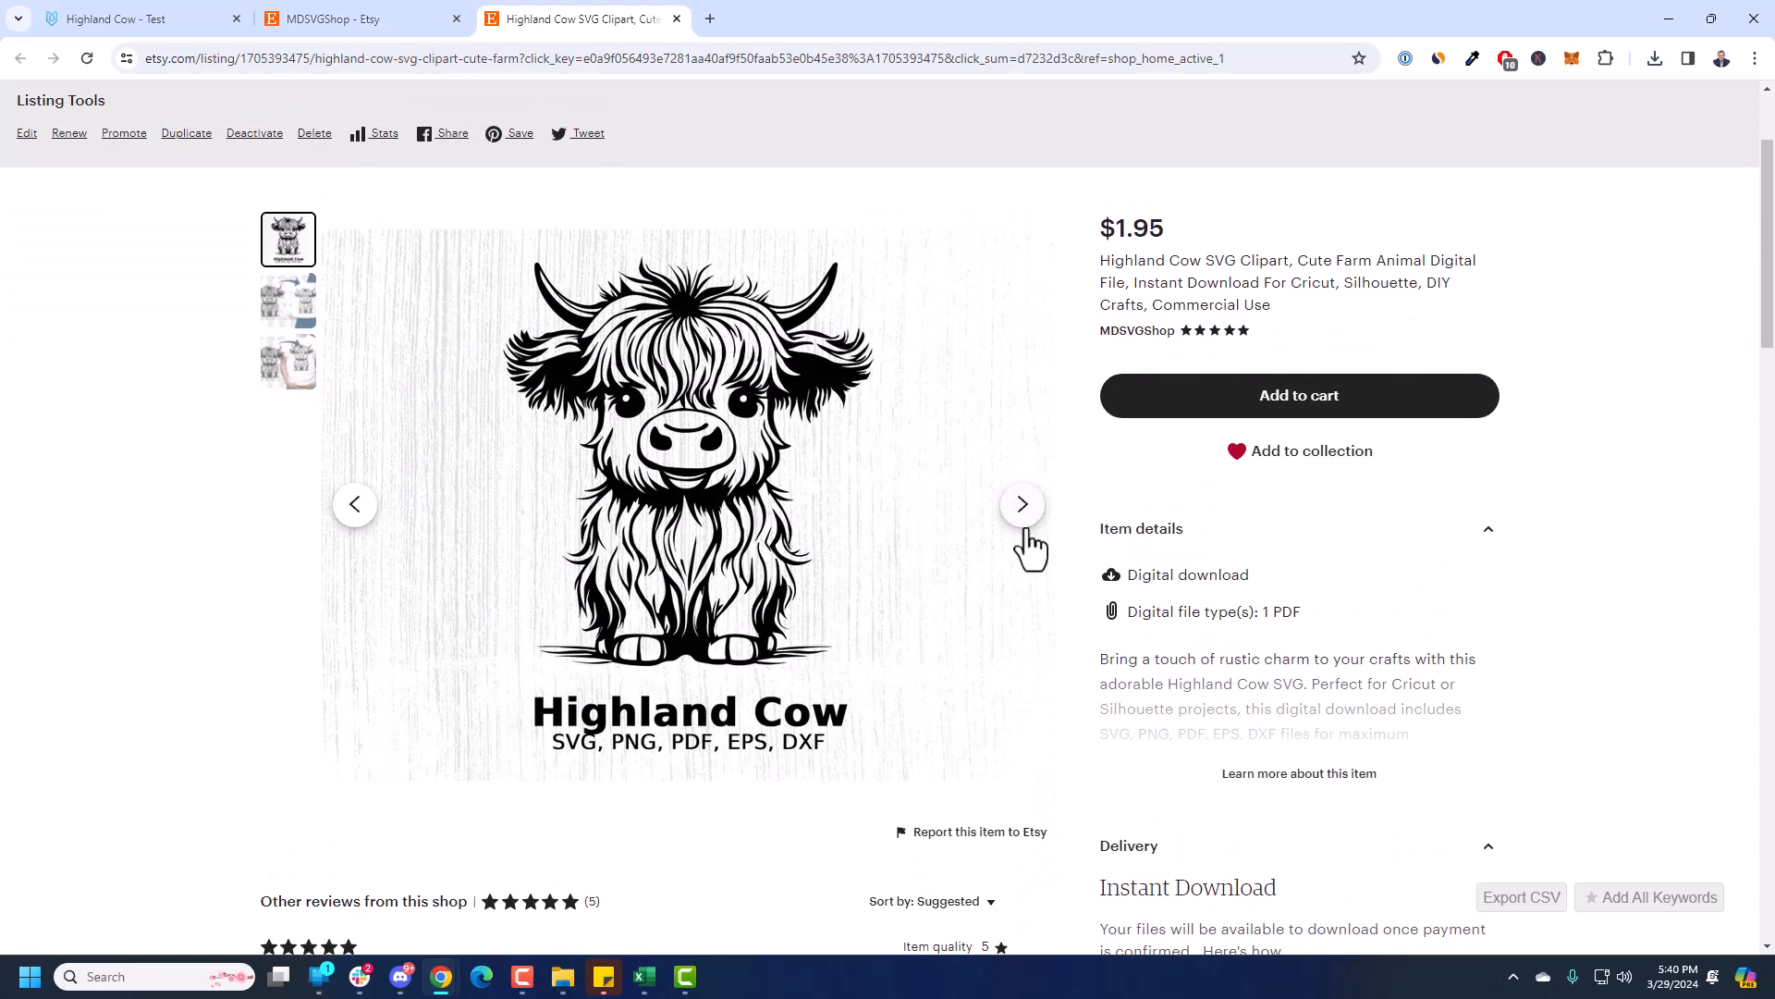
left_click(1027, 537)
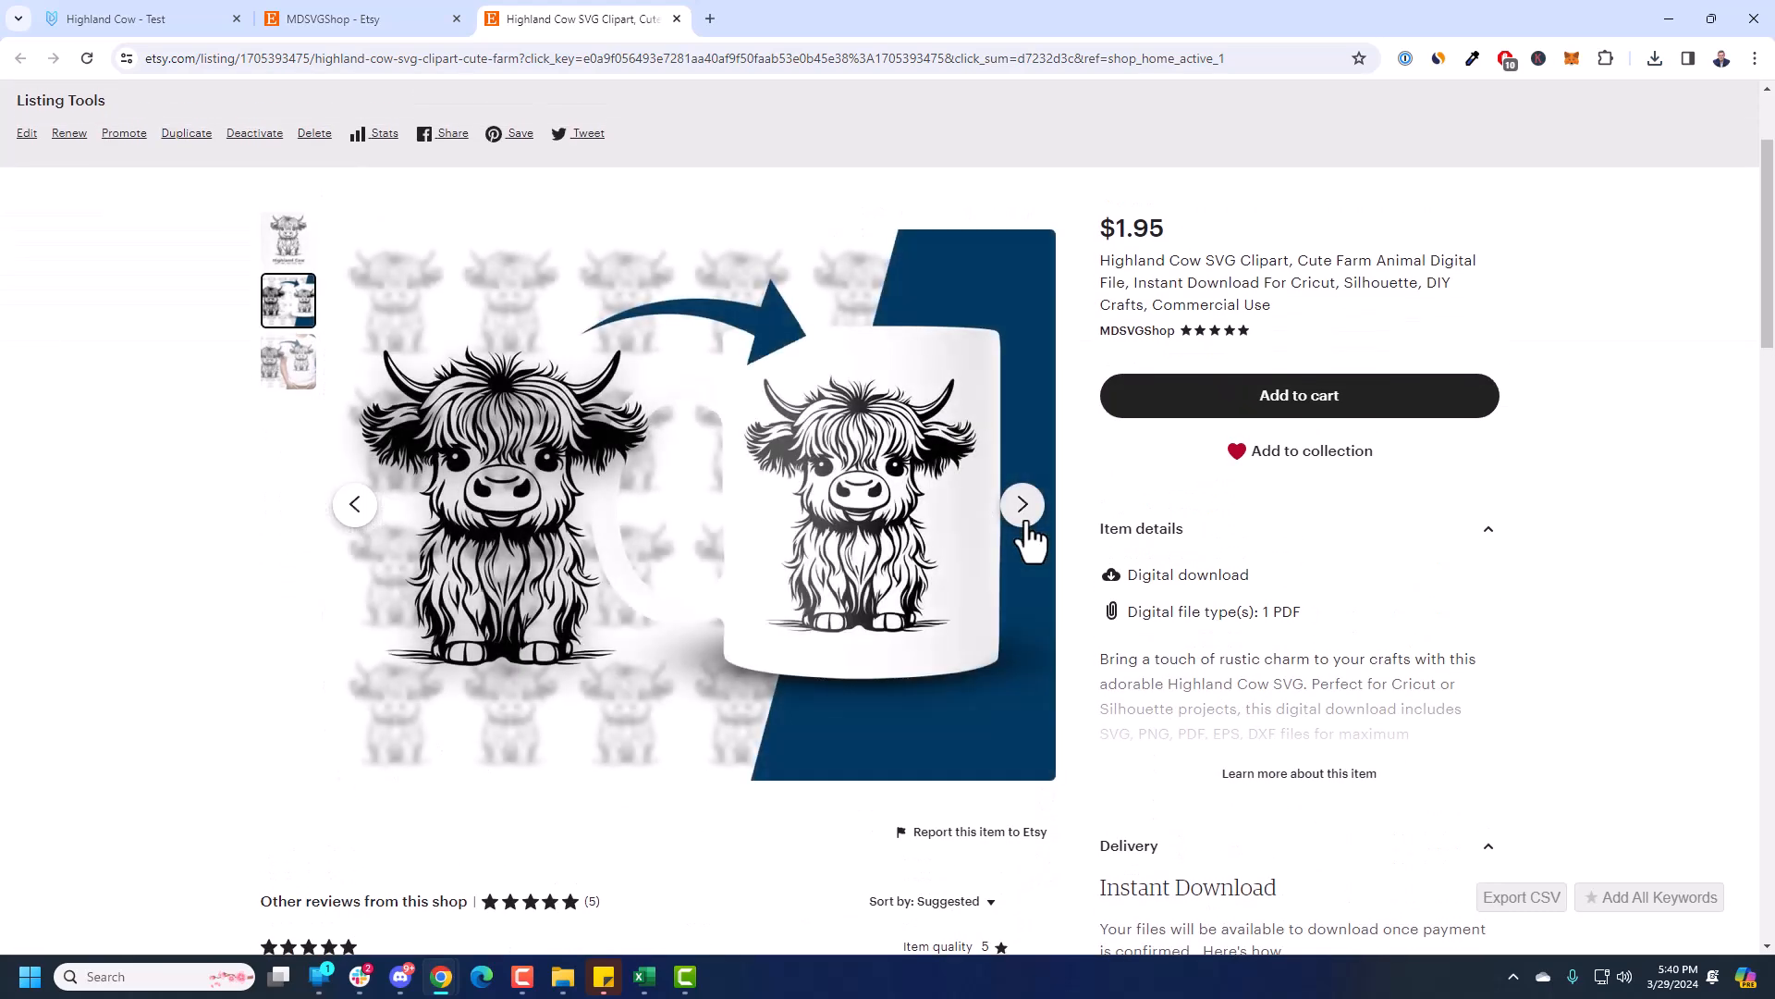
left_click(1025, 523)
- Read the listing's item details and full description, and return to the shop's storefront
scroll(1299, 444, "down", 1)
left_click_drag(1302, 524, 1266, 524)
left_click(1305, 693)
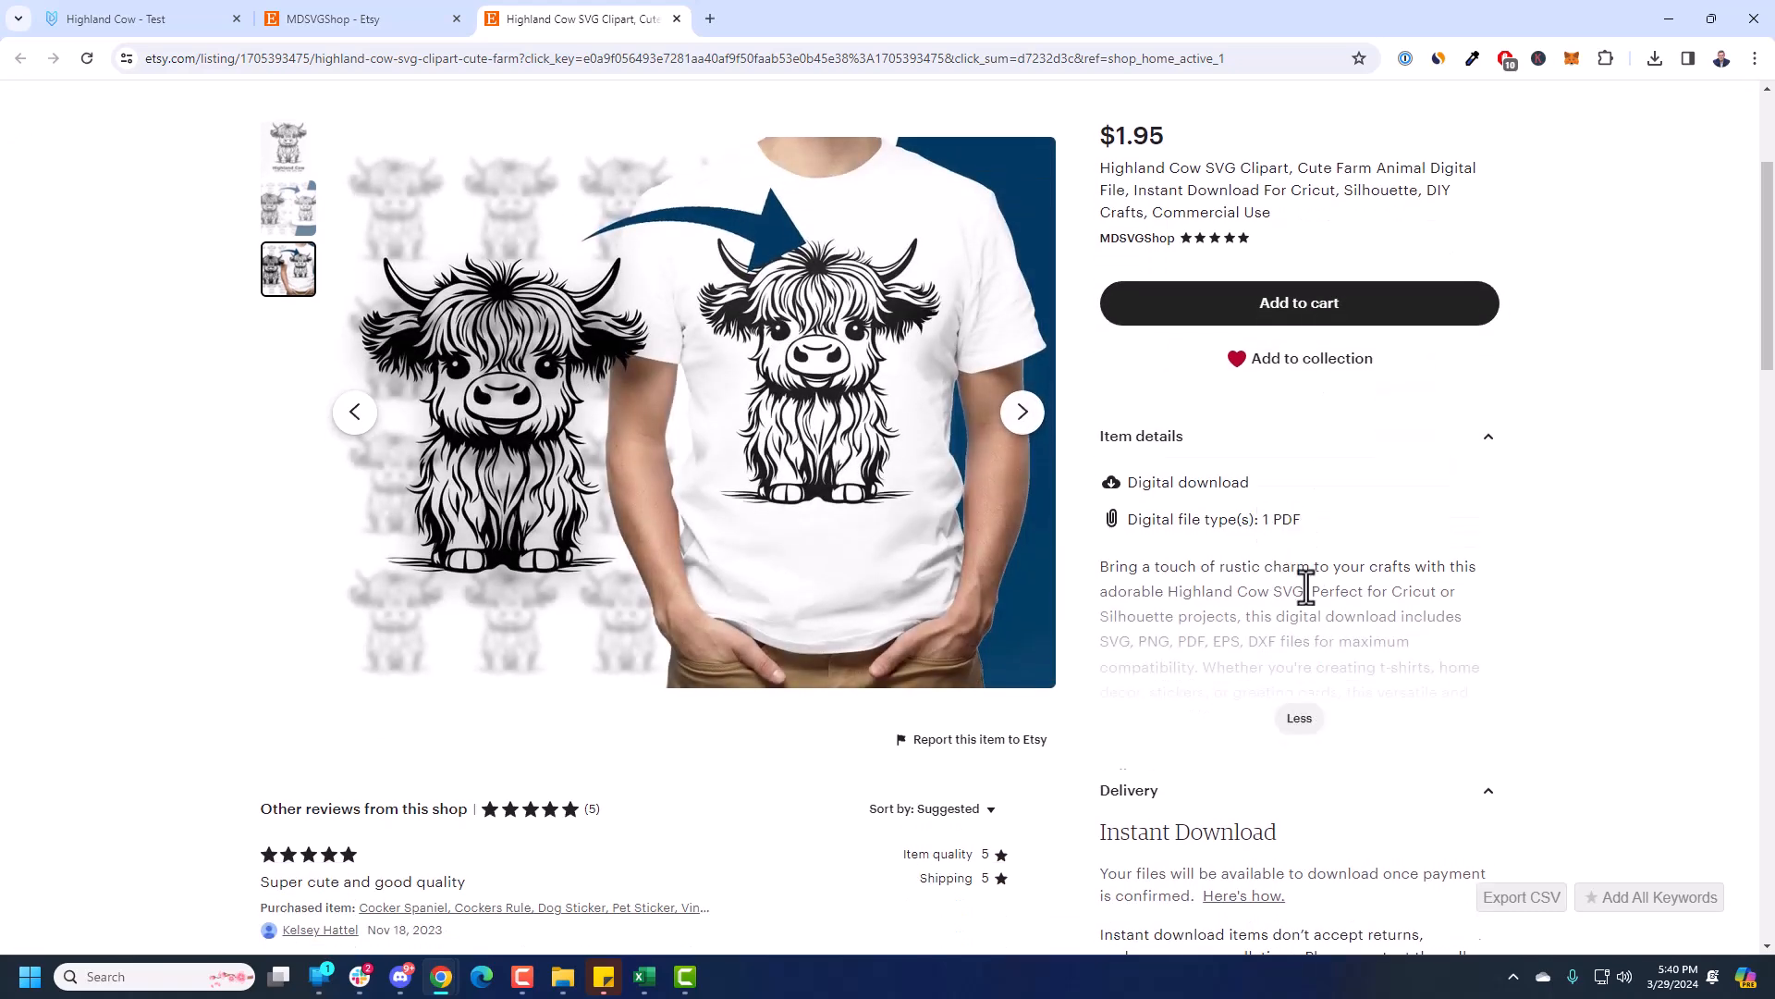
scroll(1306, 610, "down", 3)
scroll(1313, 564, "up", 2)
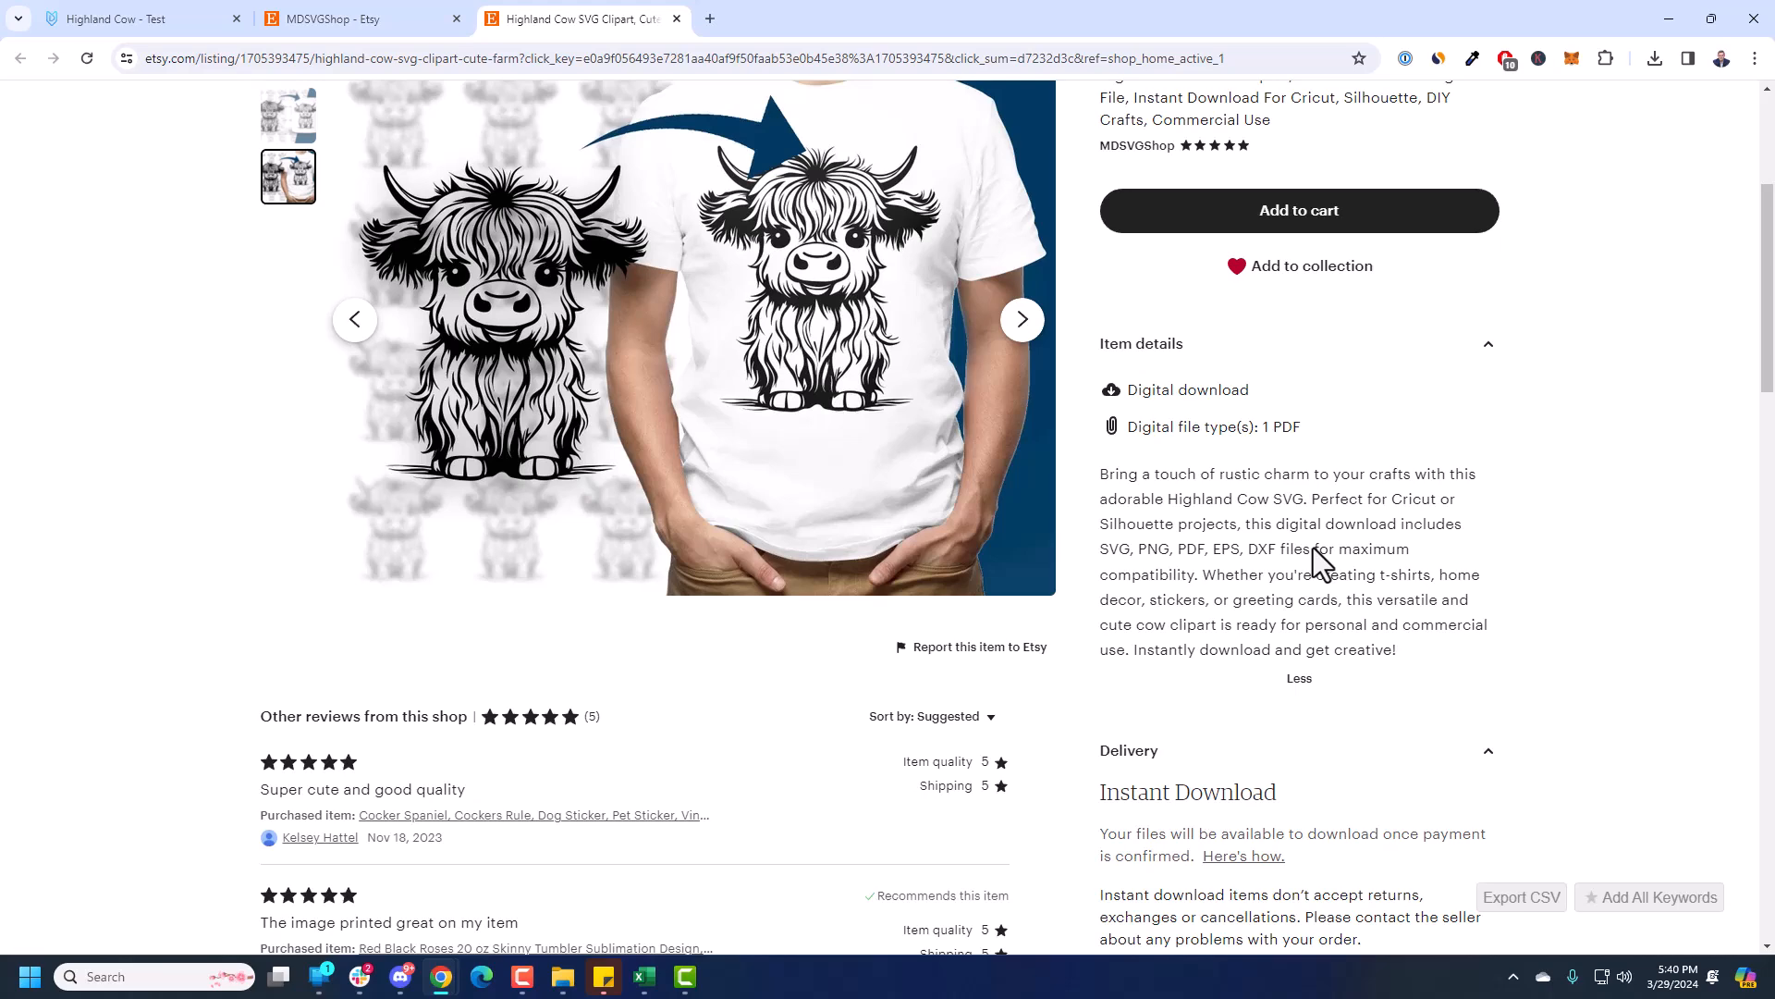
scroll(1313, 547, "up", 4)
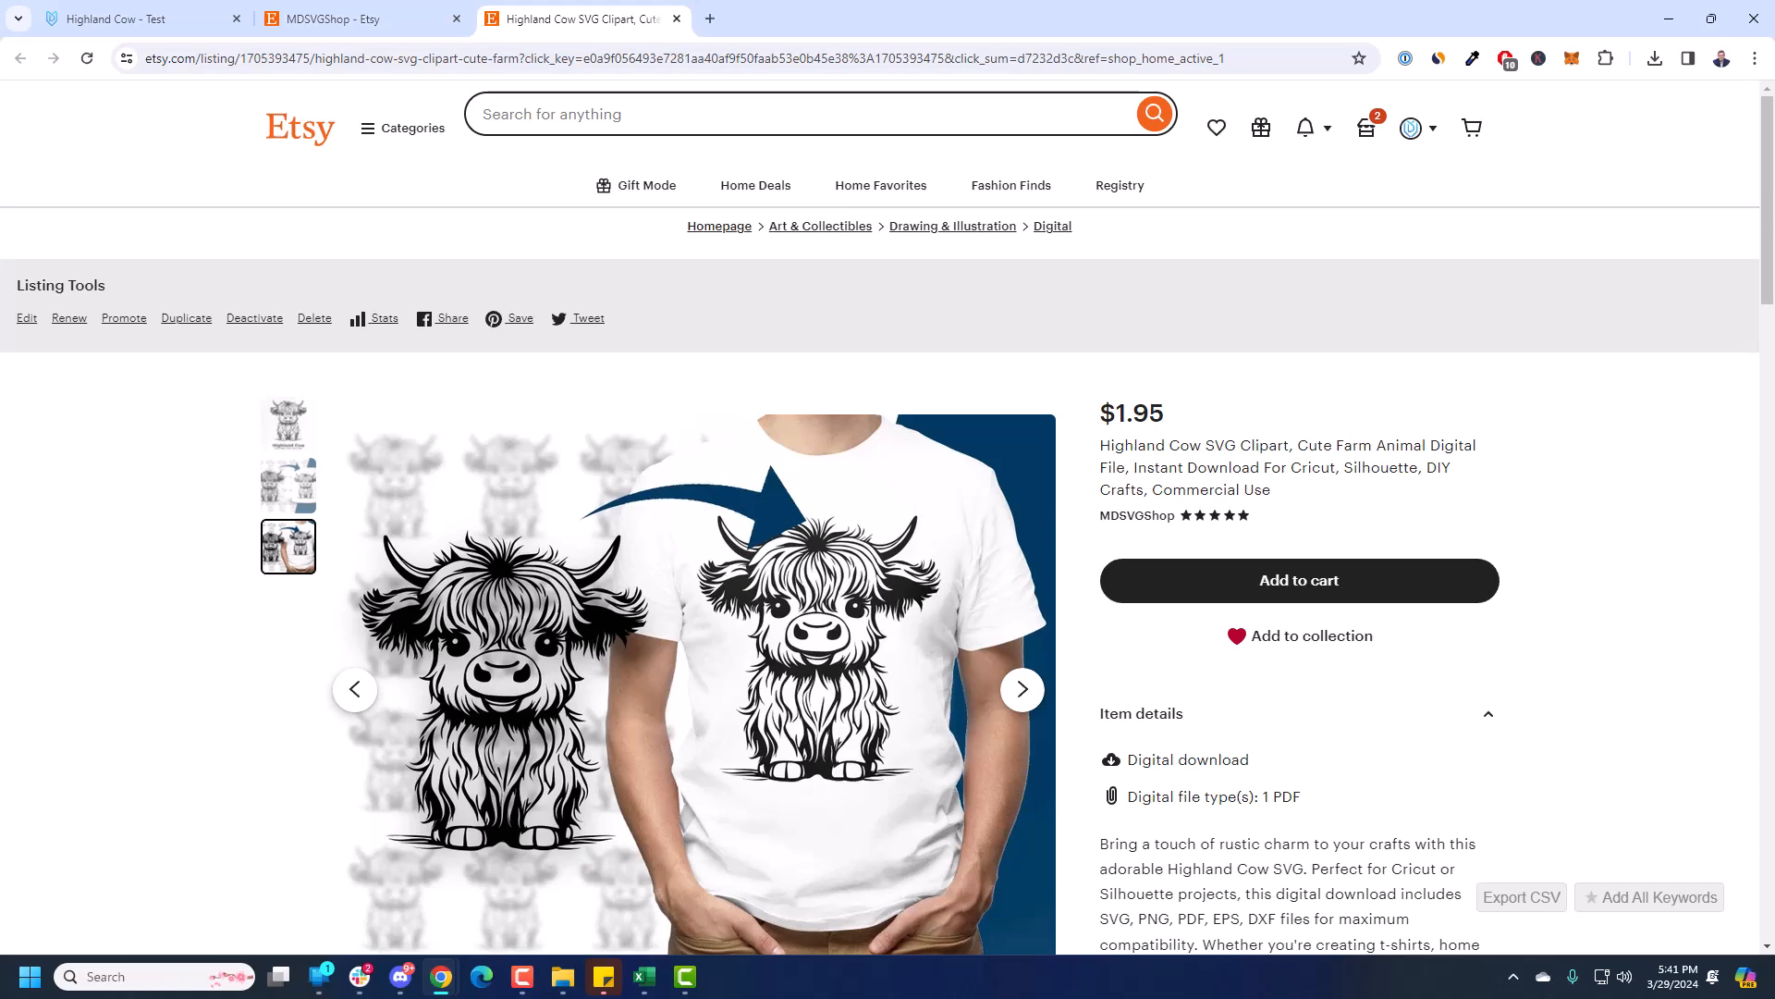
left_click(676, 19)
scroll(836, 181, "up", 4)
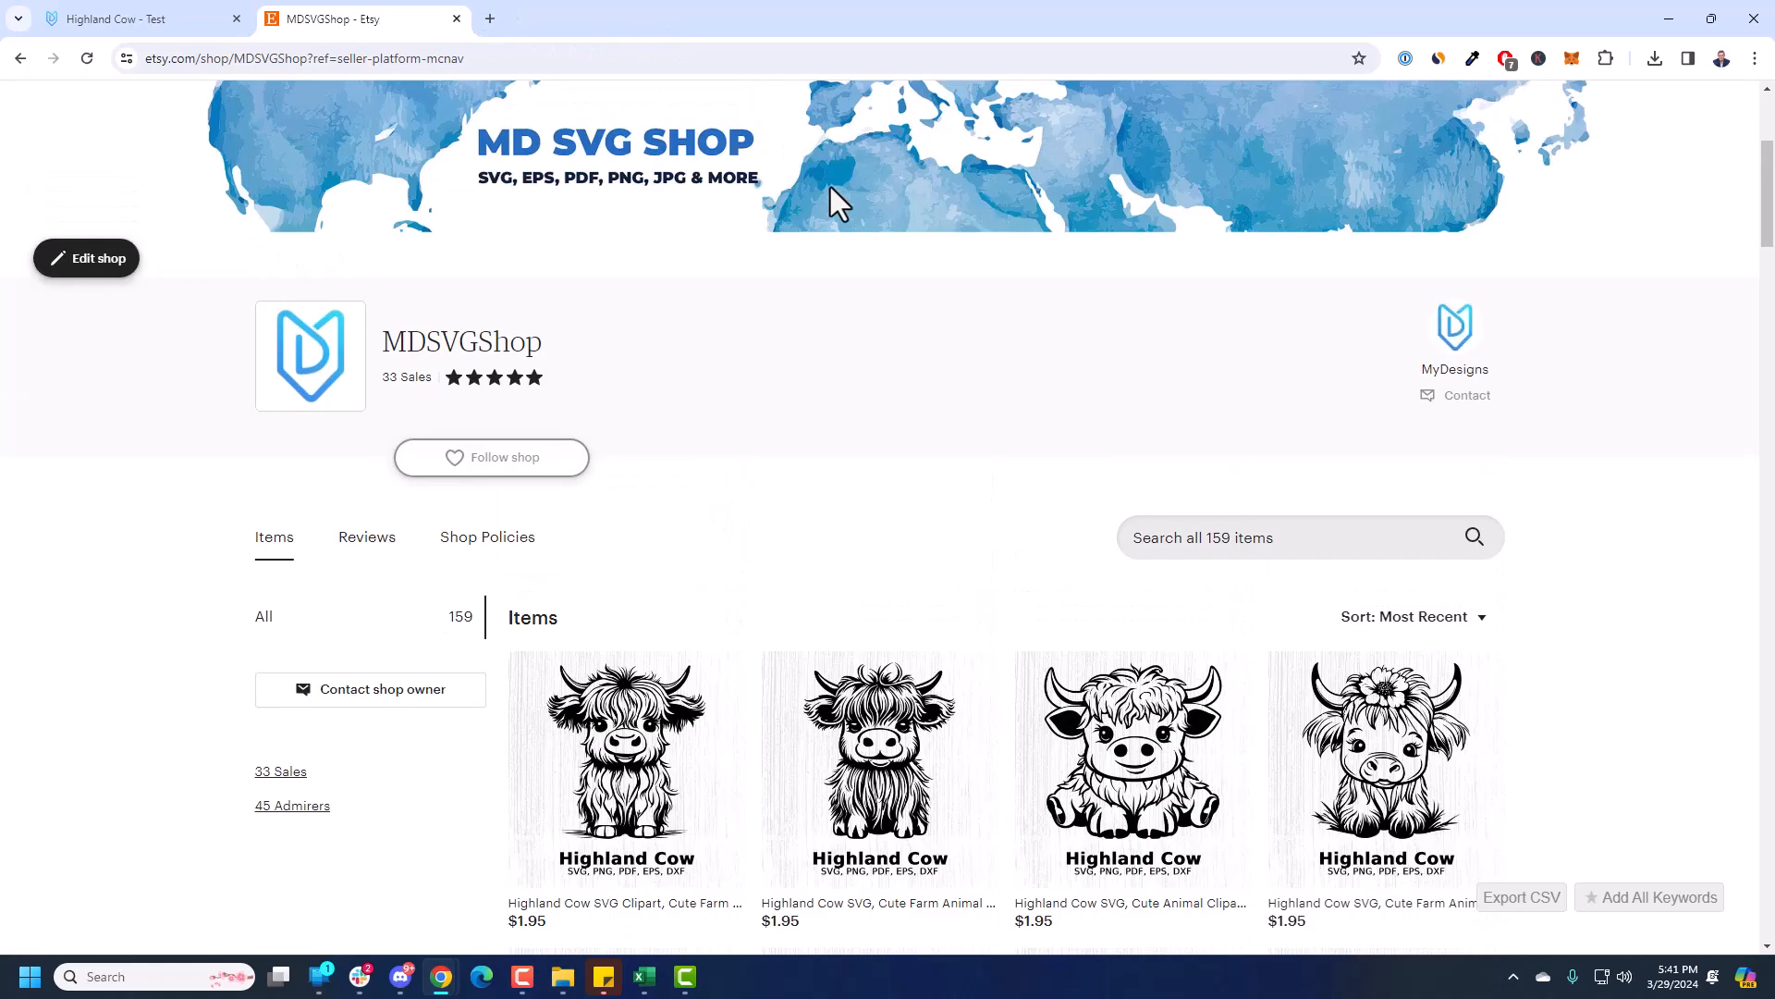
- Switch to MyDesigns, look through both pages of orders and return to the highland cow listings
left_click(132, 18)
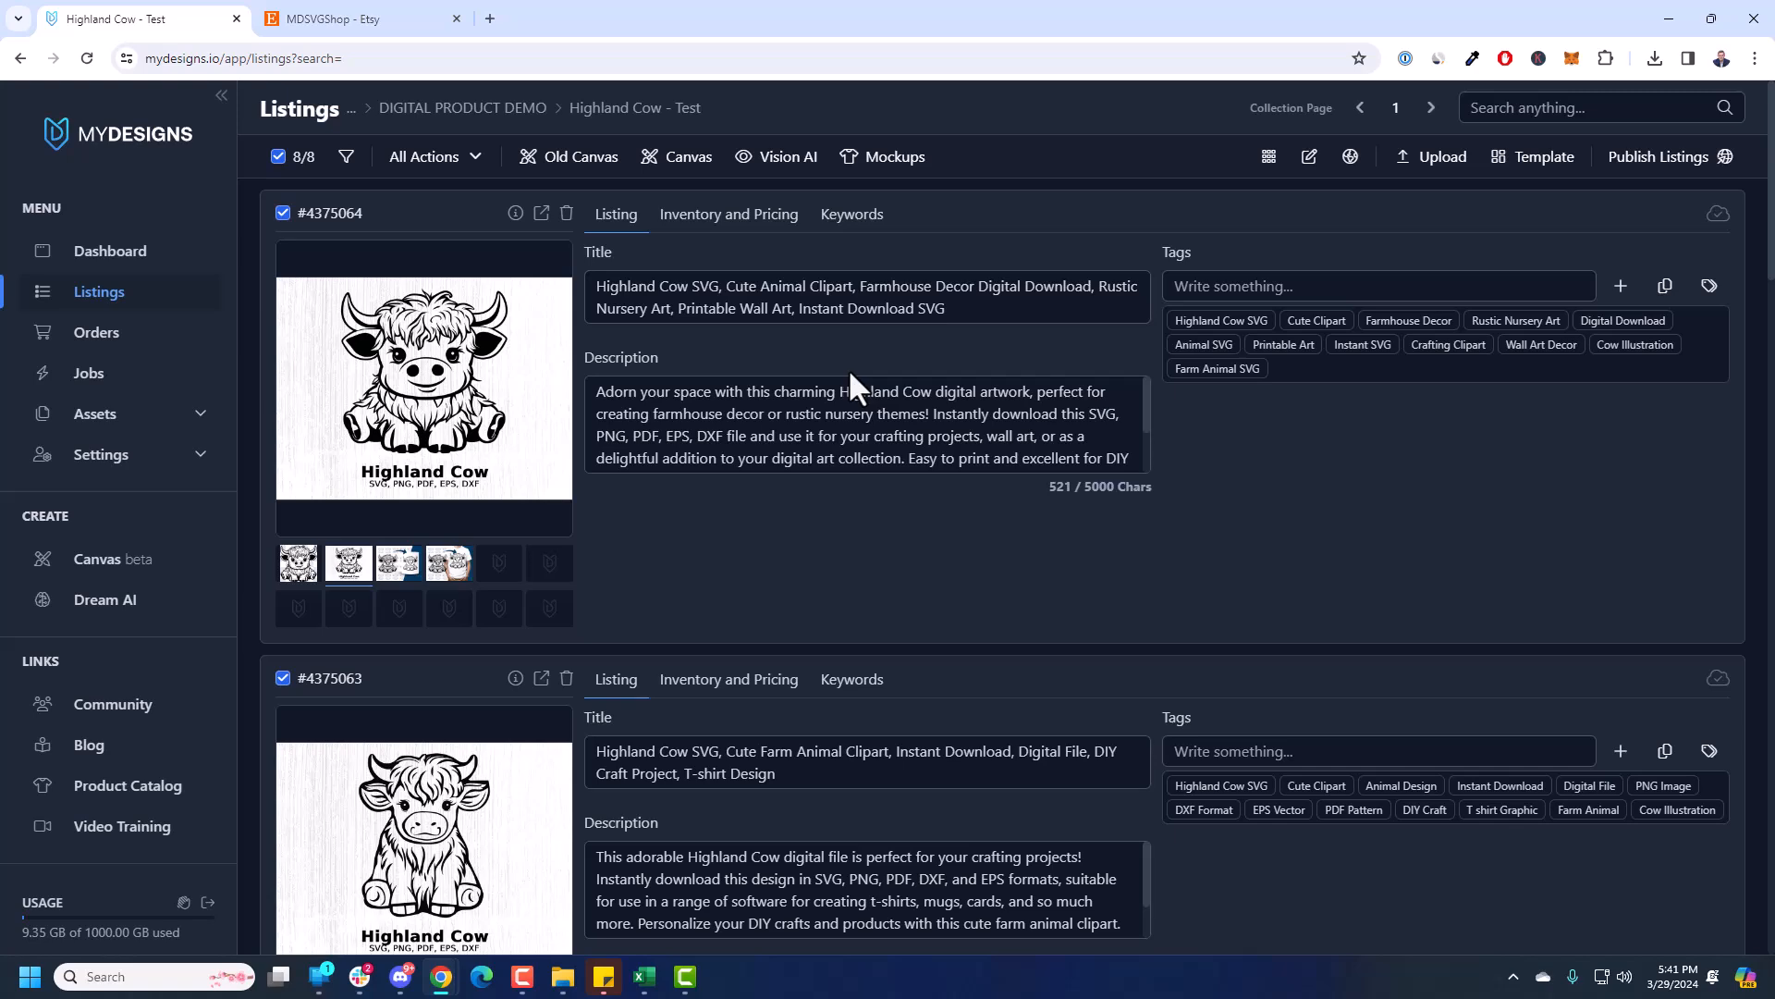
left_click(151, 344)
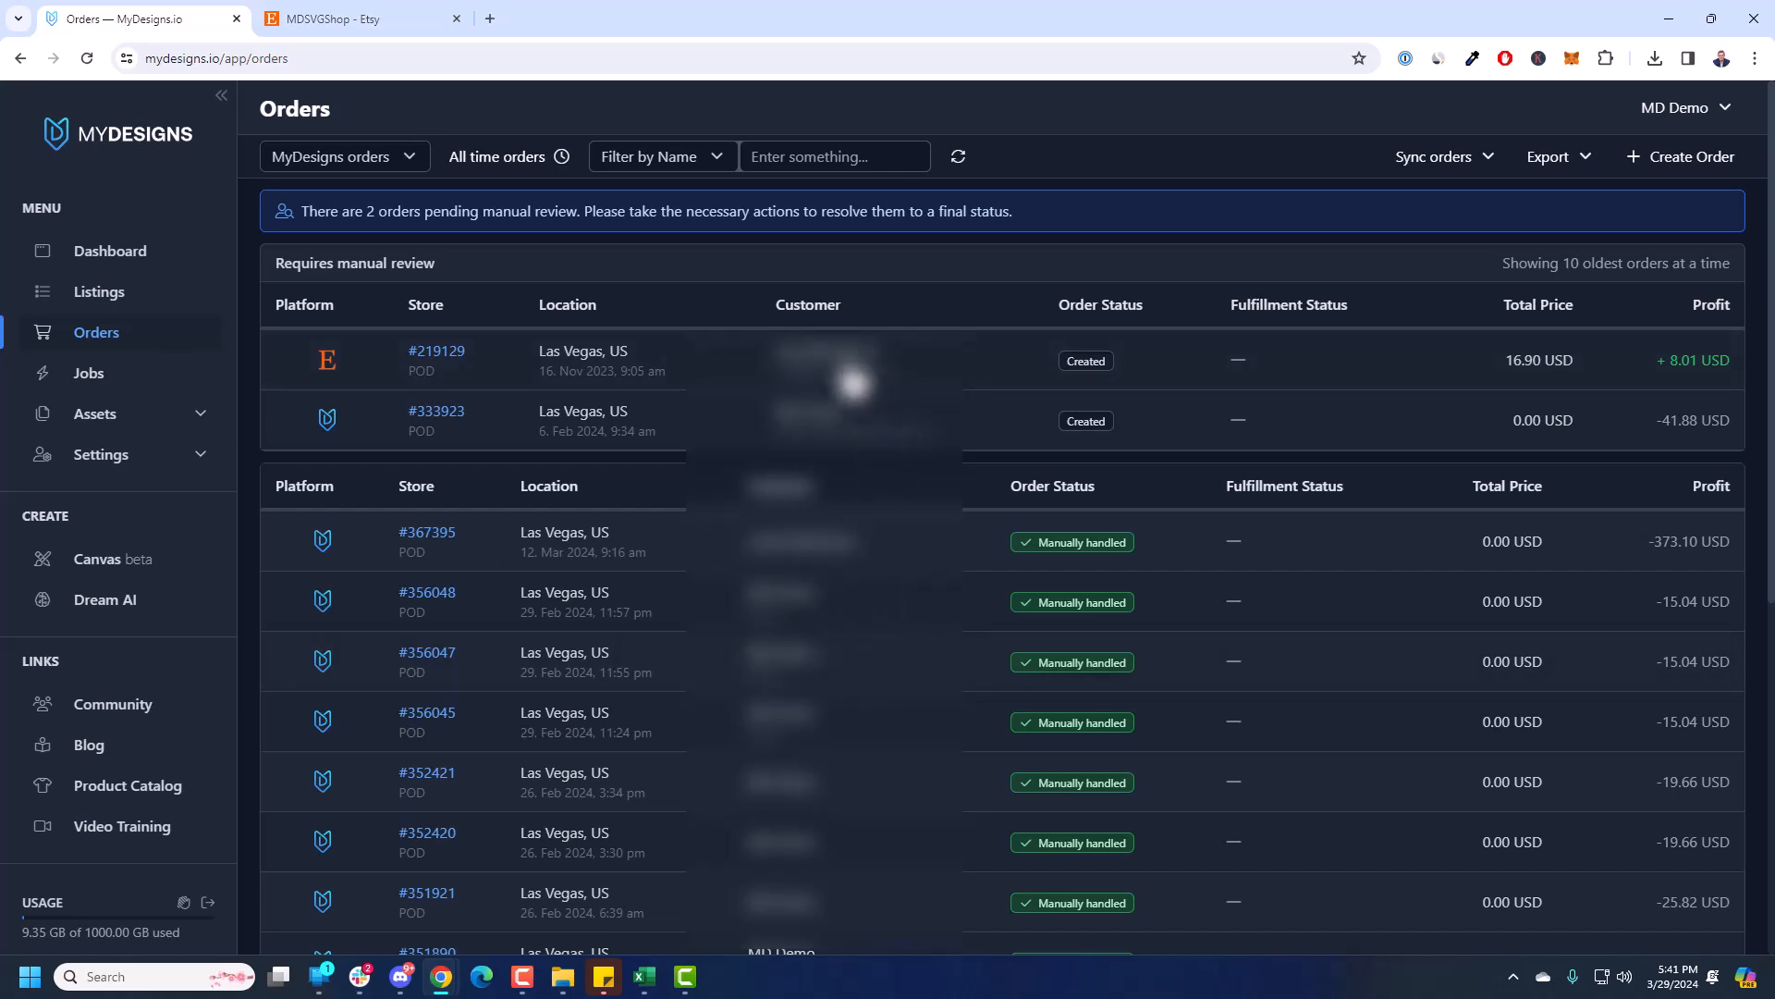
scroll(999, 439, "down", 6)
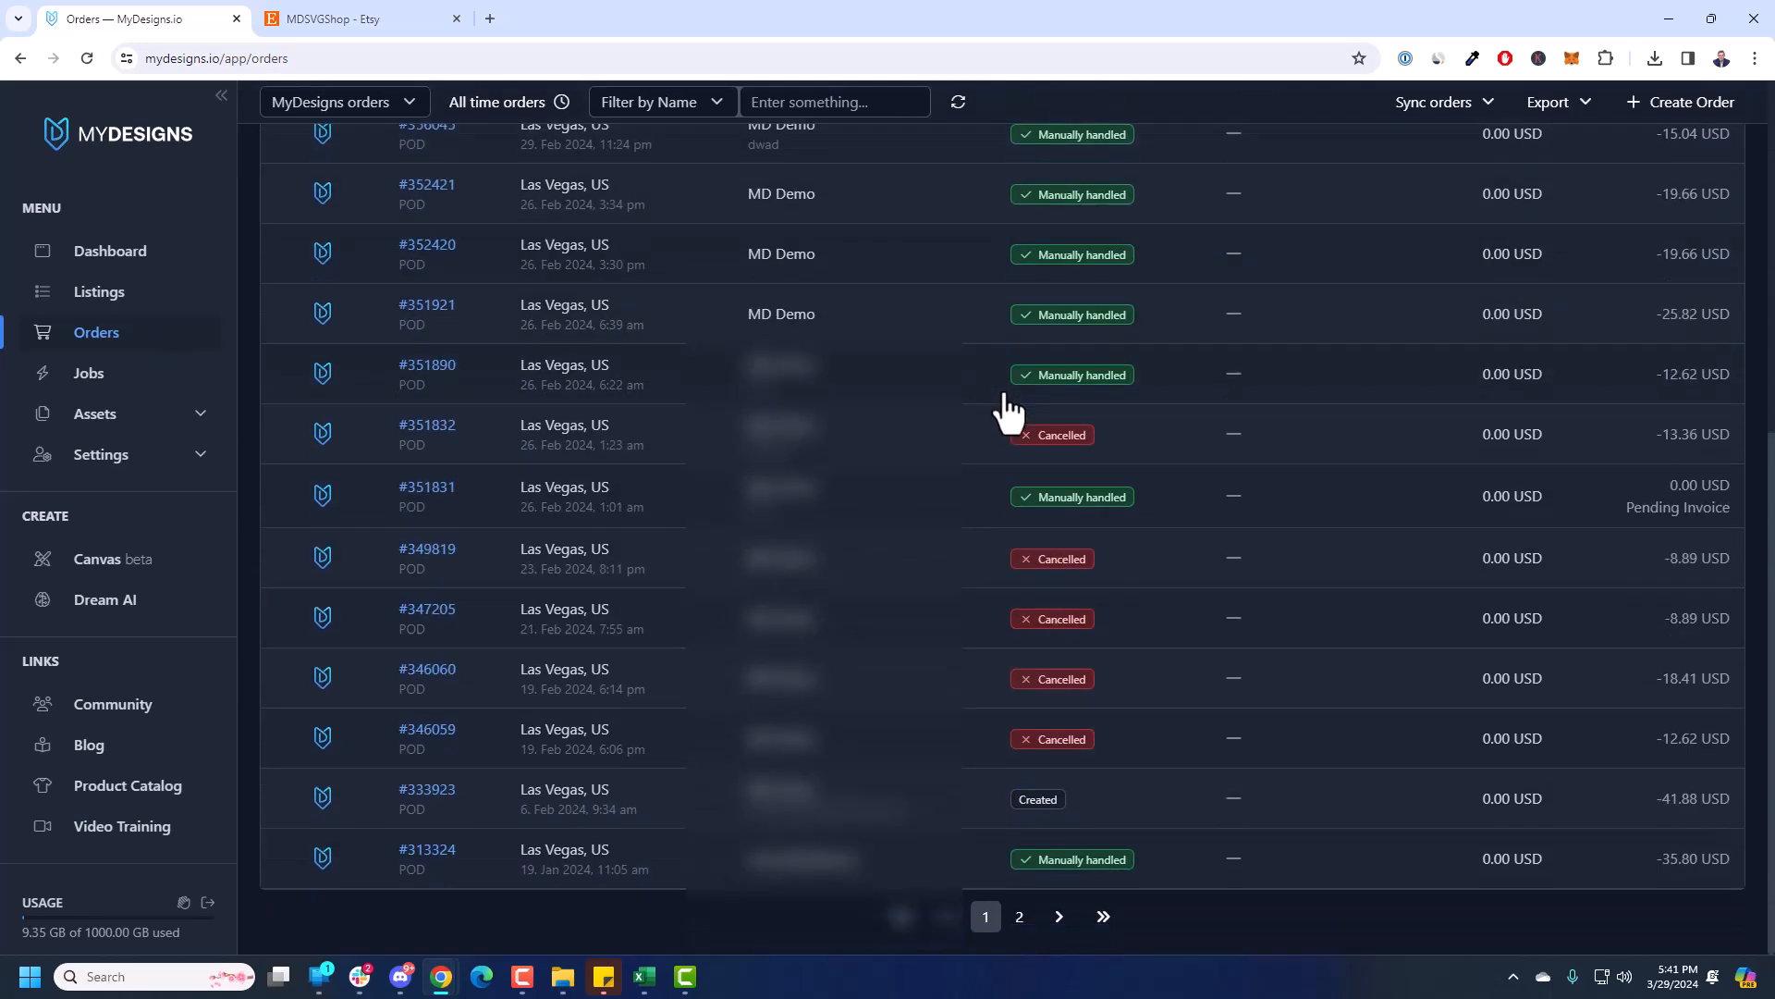
left_click(1019, 916)
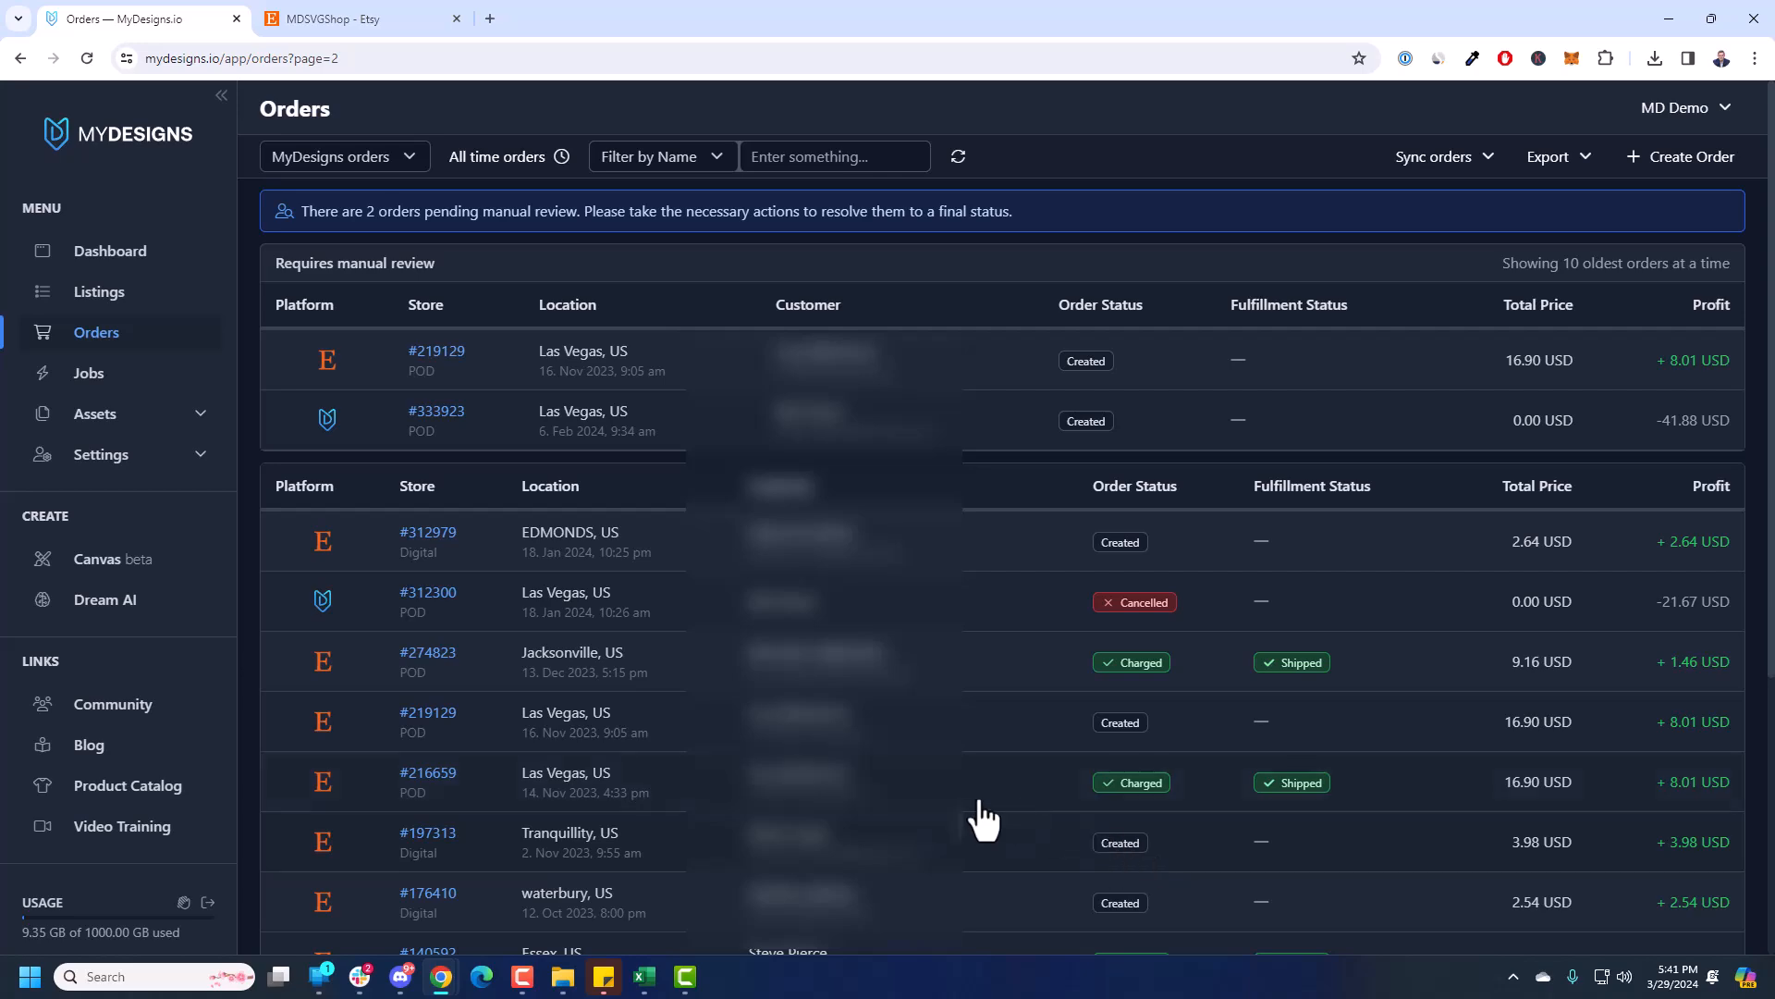
left_click(102, 294)
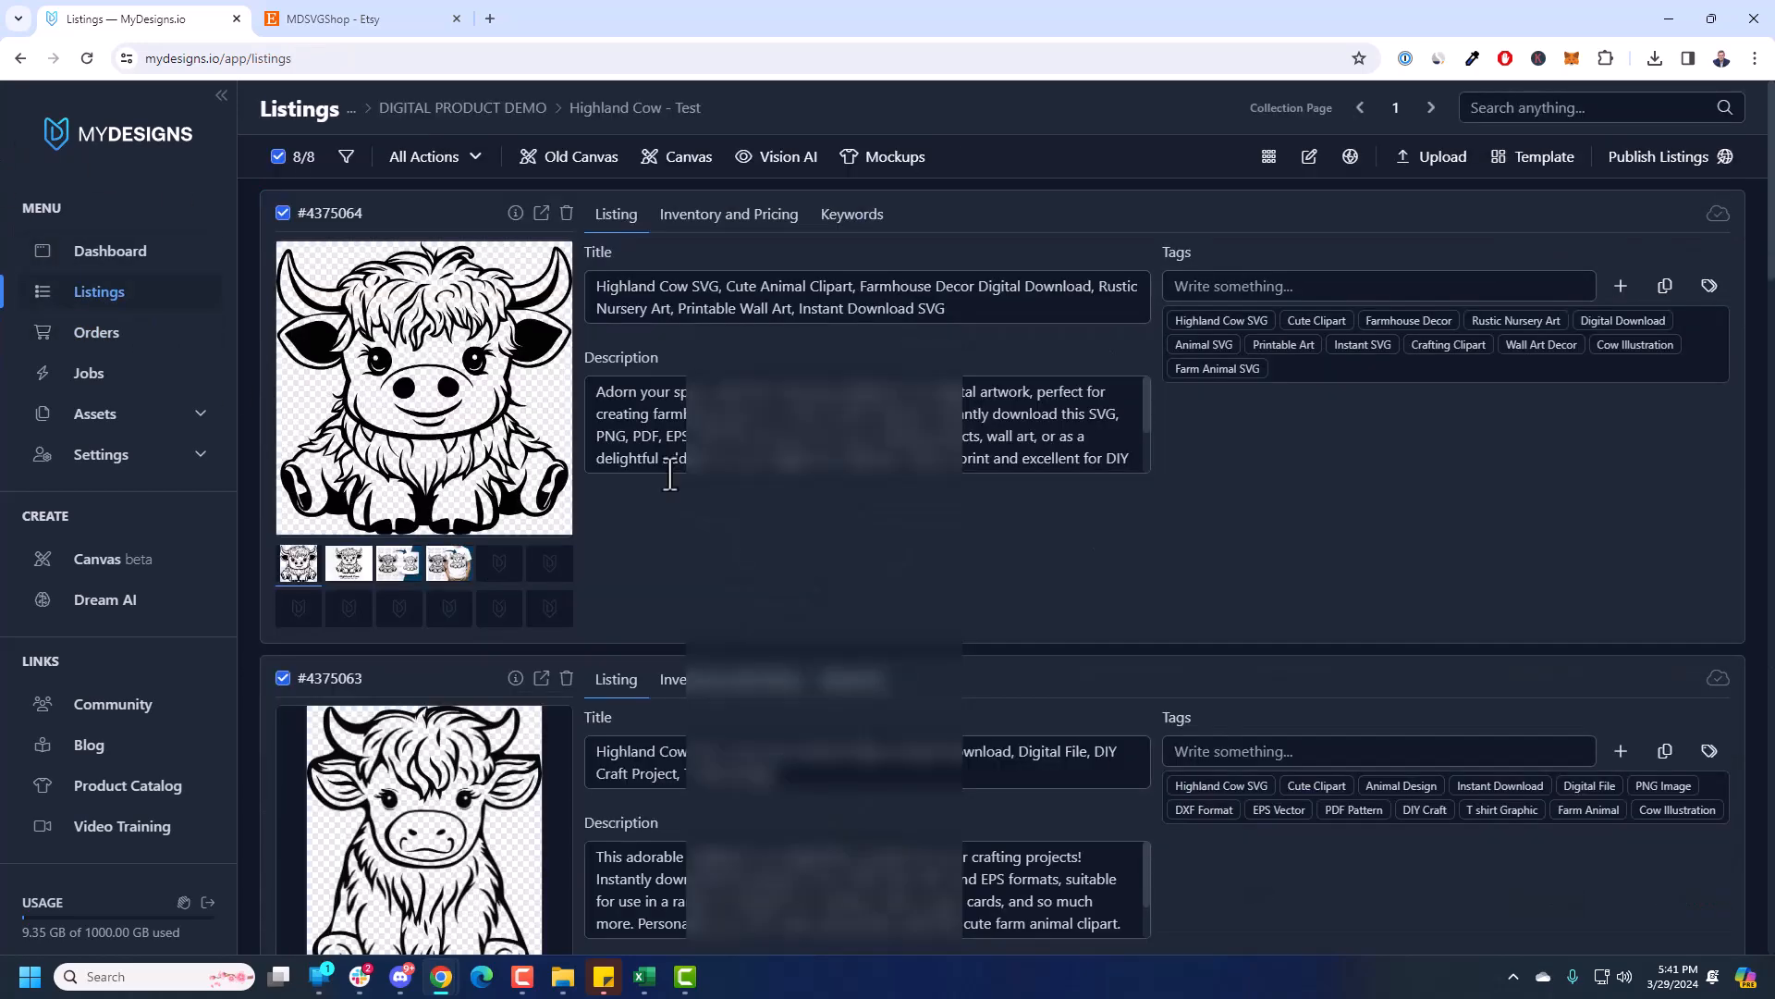